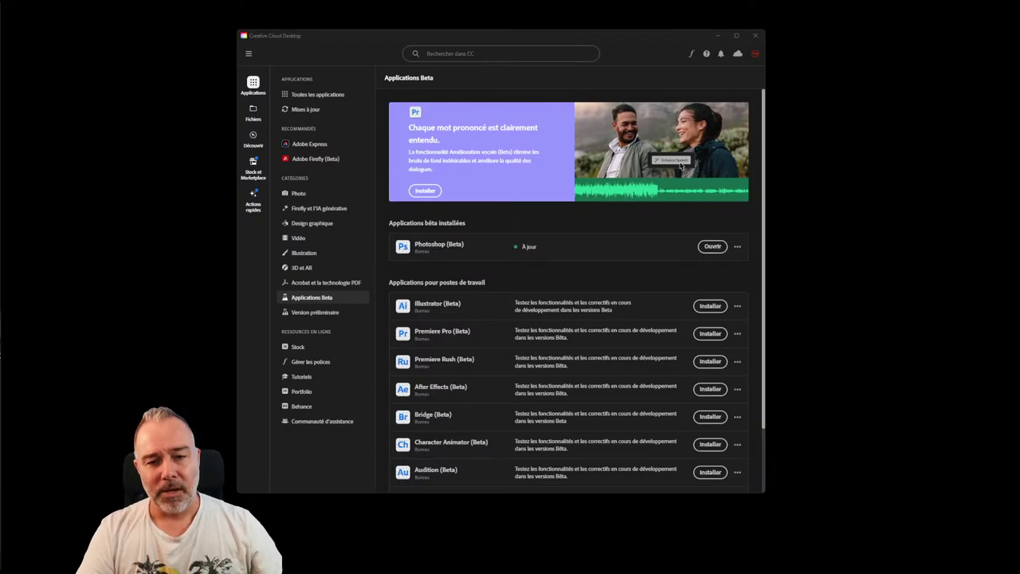
- Browse Toutes les applications and Applications Beta in Creative Cloud, then close the window
left_click(244, 89)
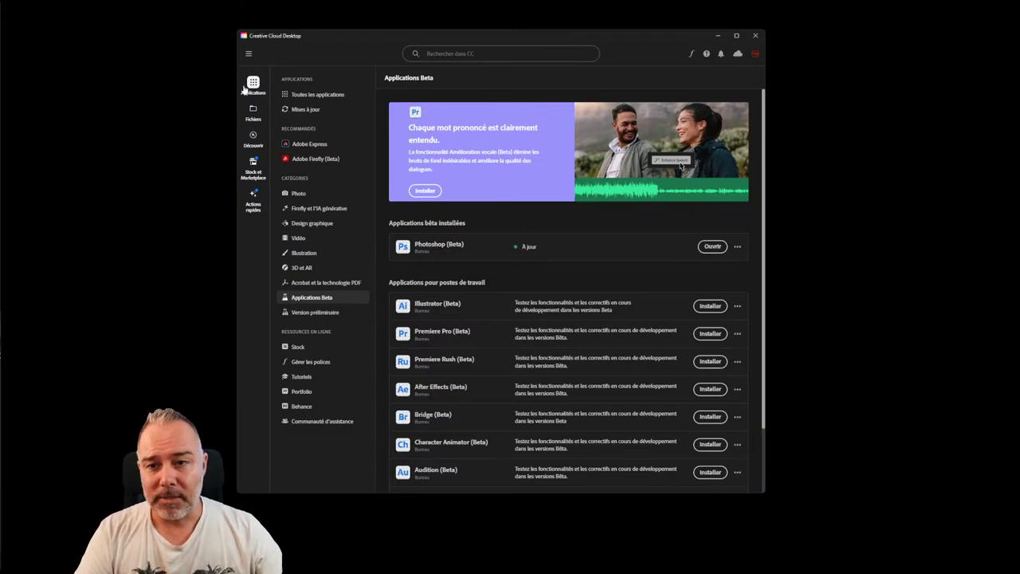
left_click(311, 97)
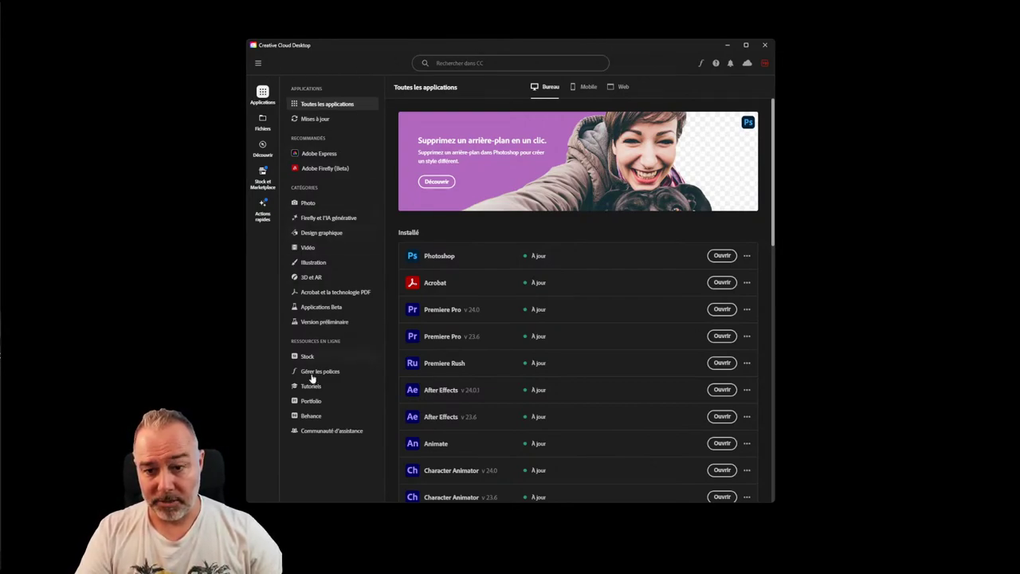
left_click(336, 310)
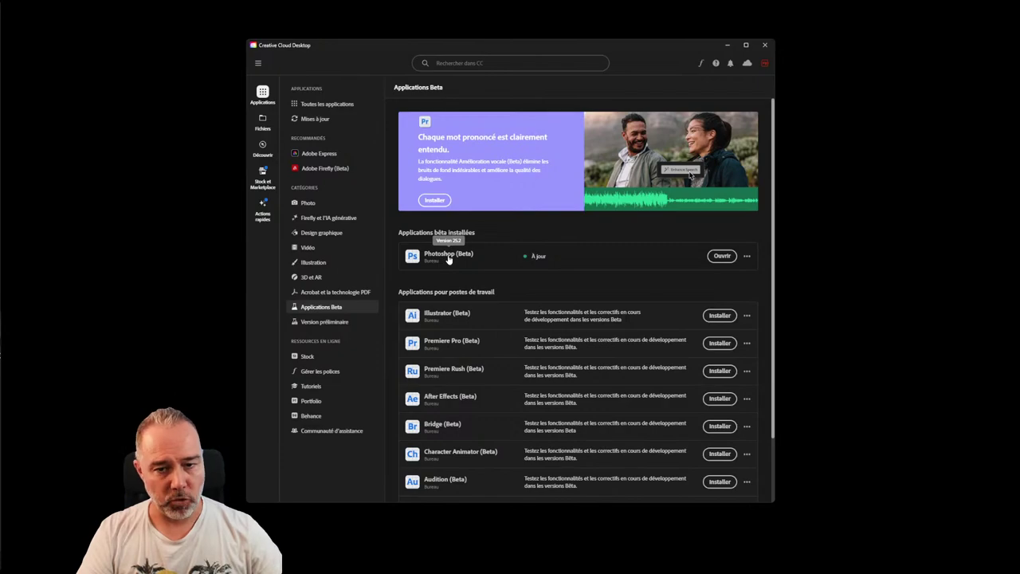
left_click(765, 46)
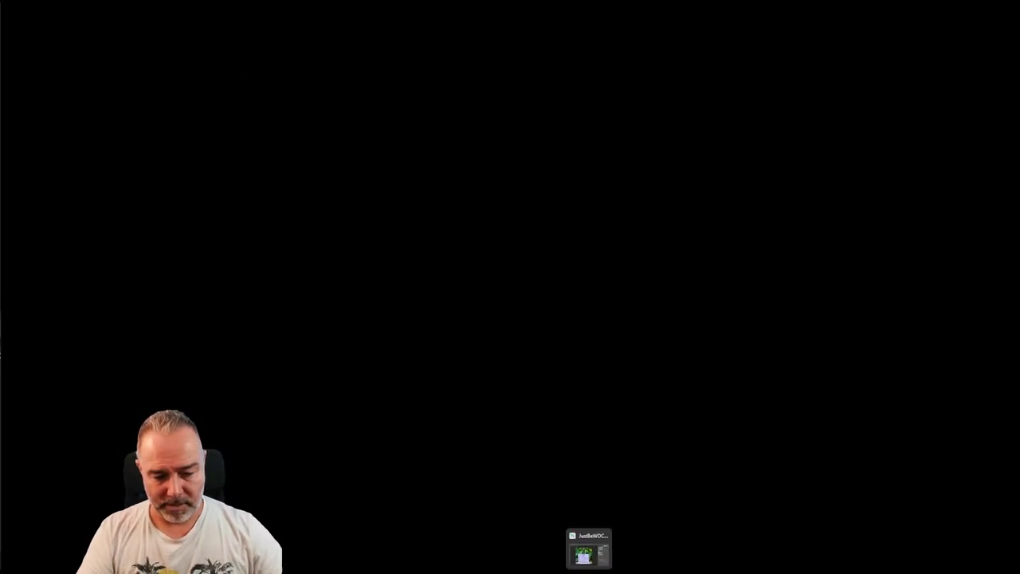
- Switch to Photoshop (Beta) showing JustBeWOC-Bag.psd and open the Filter menu
left_click(596, 544)
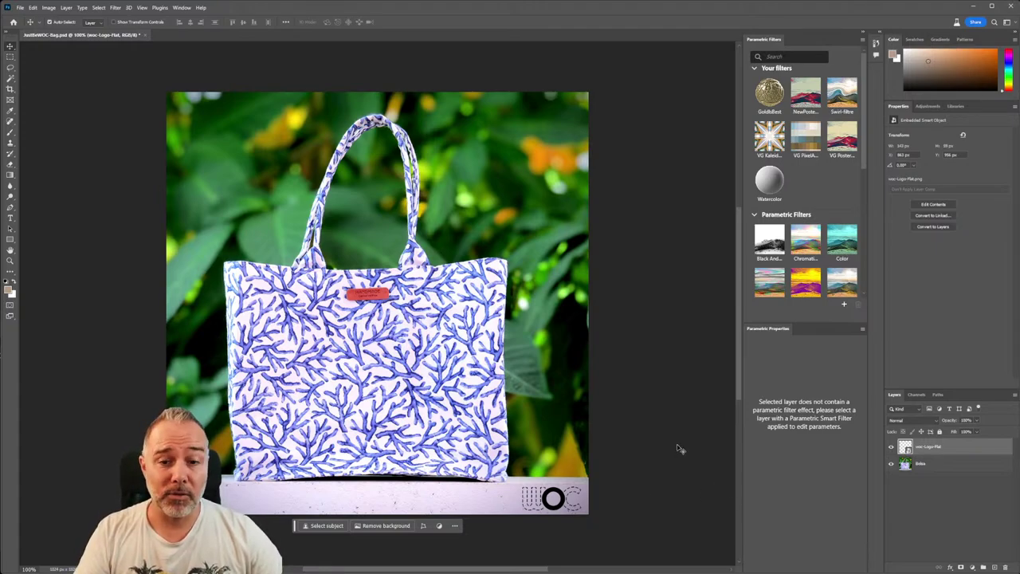
left_click(118, 10)
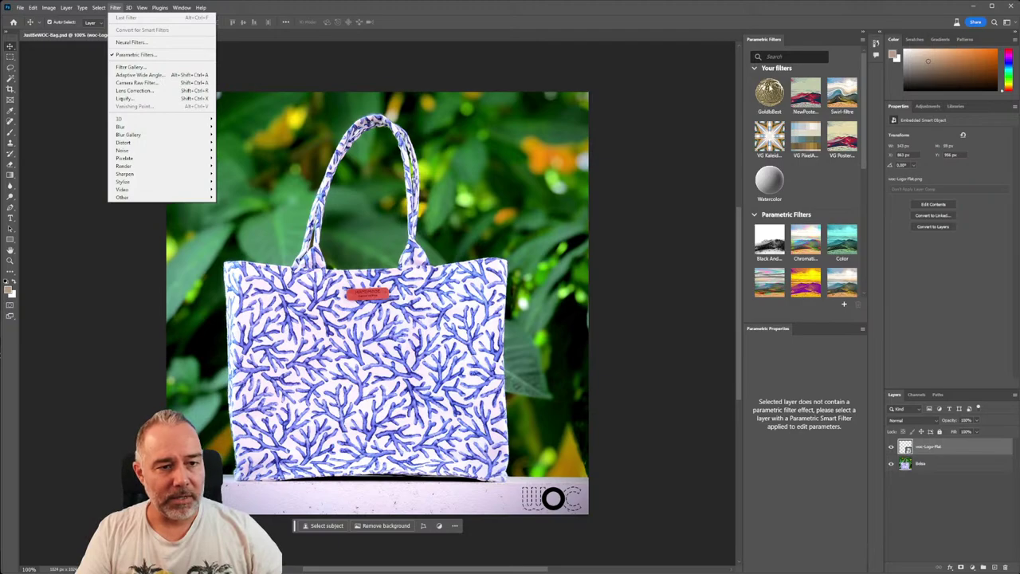
- Collapse 'Your filters' in Parametric Filters, recheck the Filter menu, and select the Bokeh layer
left_click(755, 69)
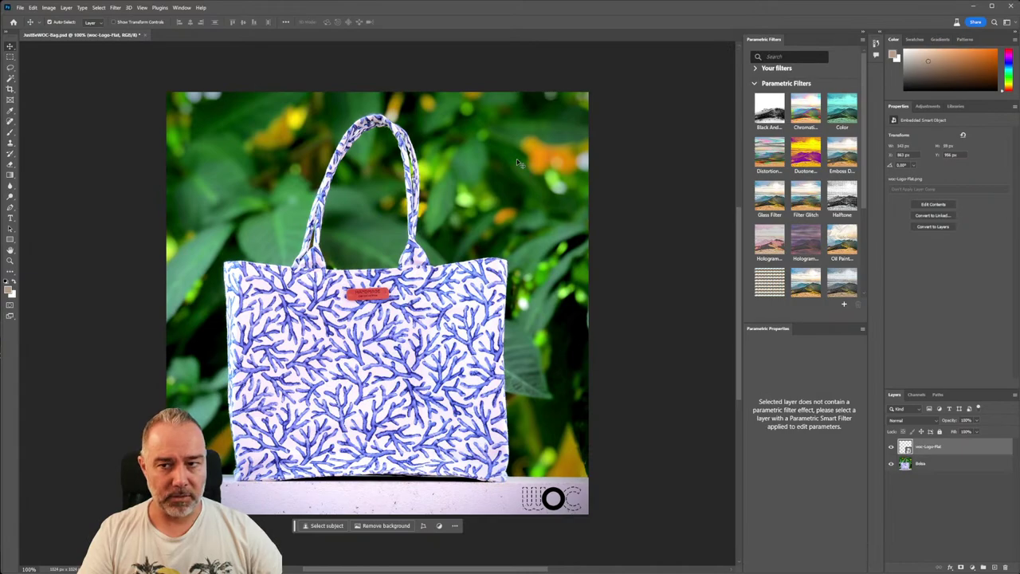
left_click(116, 8)
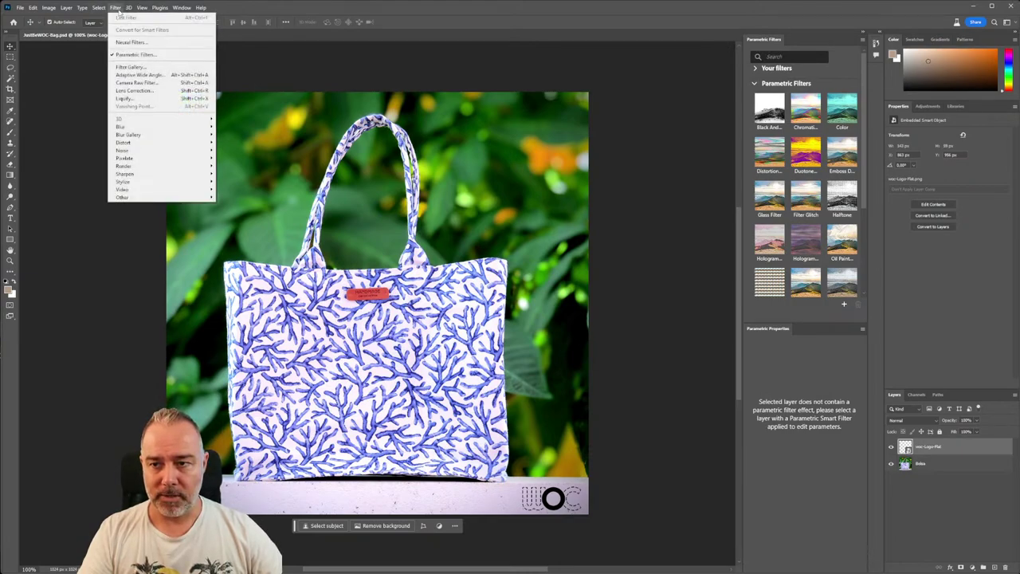
left_click(687, 134)
left_click(964, 466)
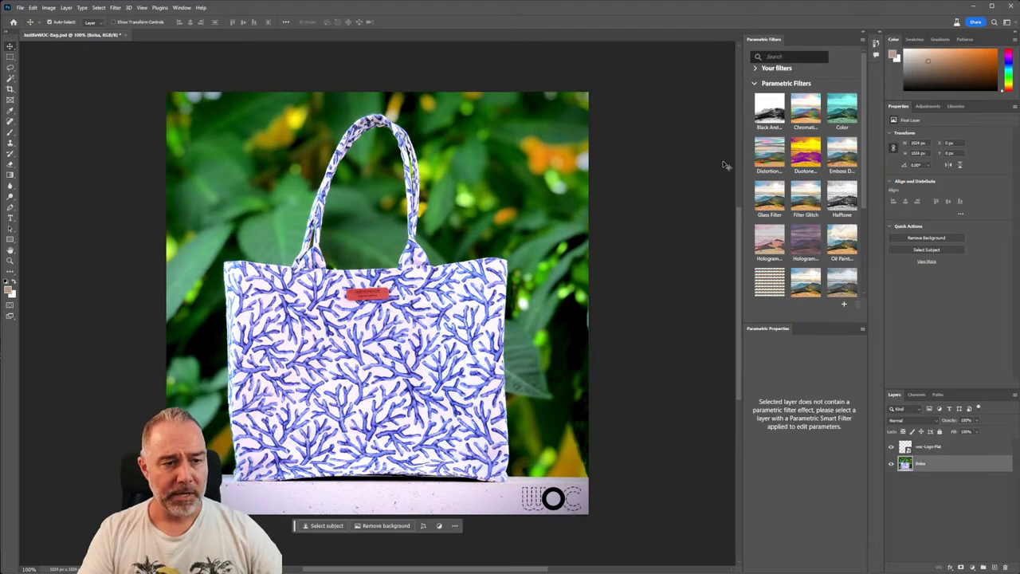
- Apply the Oil Paint parametric filter to Bokeh and zoom in and out to inspect it
left_click(840, 242)
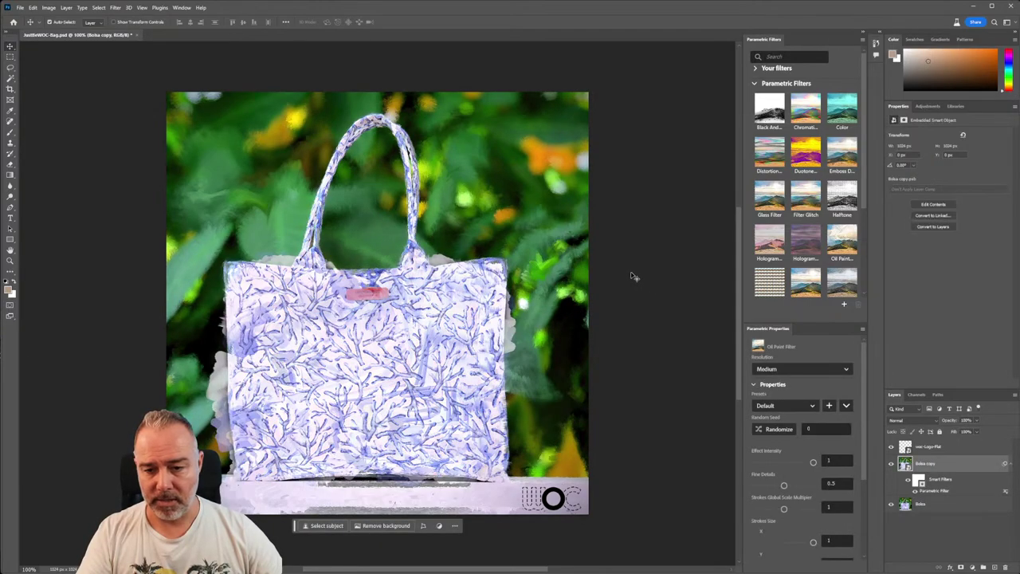
scroll(354, 272, "up", 1)
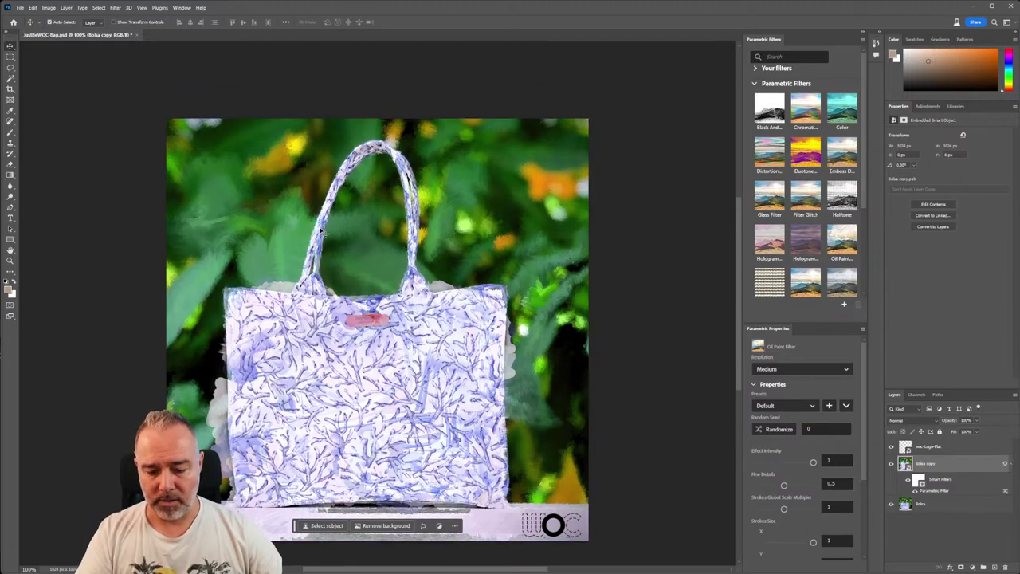
scroll(323, 231, "up", 5, "alt")
scroll(378, 235, "down", 3, "alt")
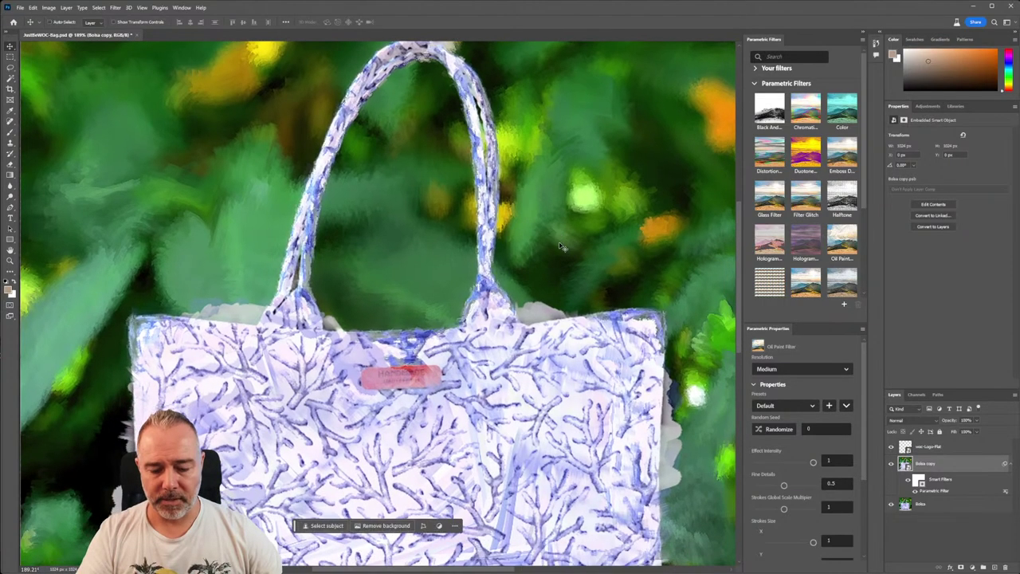
scroll(561, 251, "down", 1, "alt")
scroll(562, 251, "down", 3, "alt")
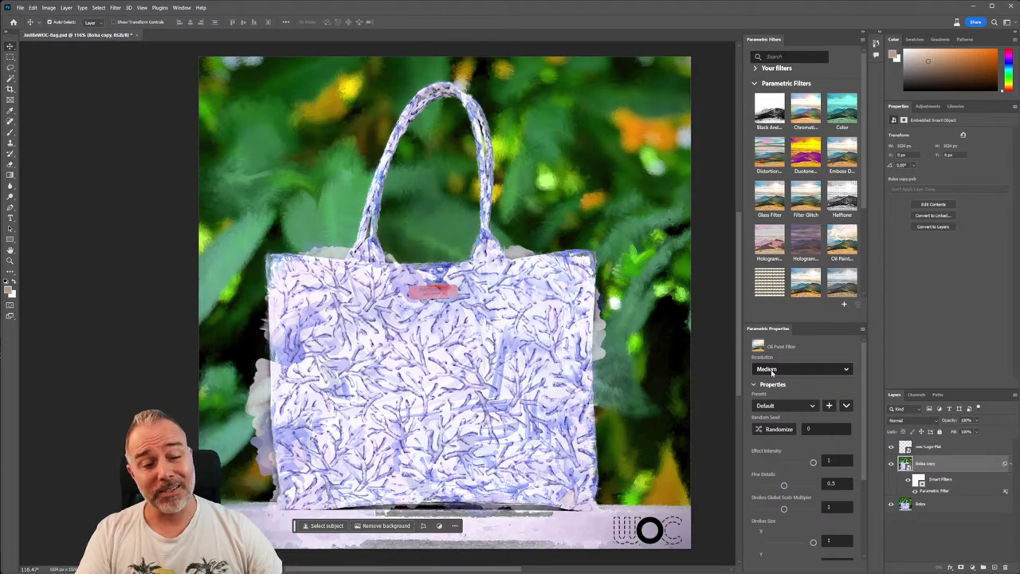
- Try High and Ultra resolution for the Oil Paint filter, then settle on Draft
left_click(761, 371)
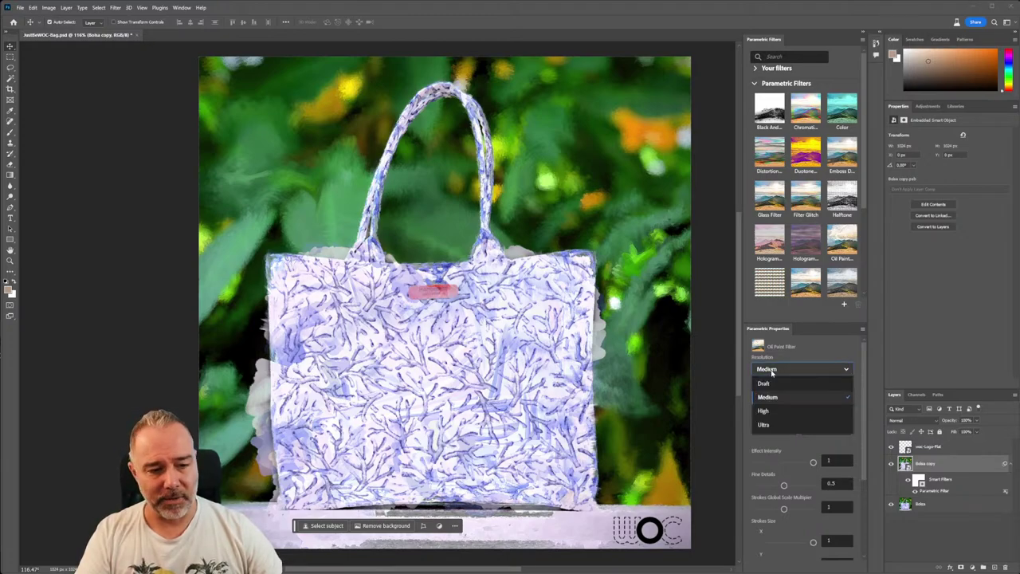
left_click(777, 411)
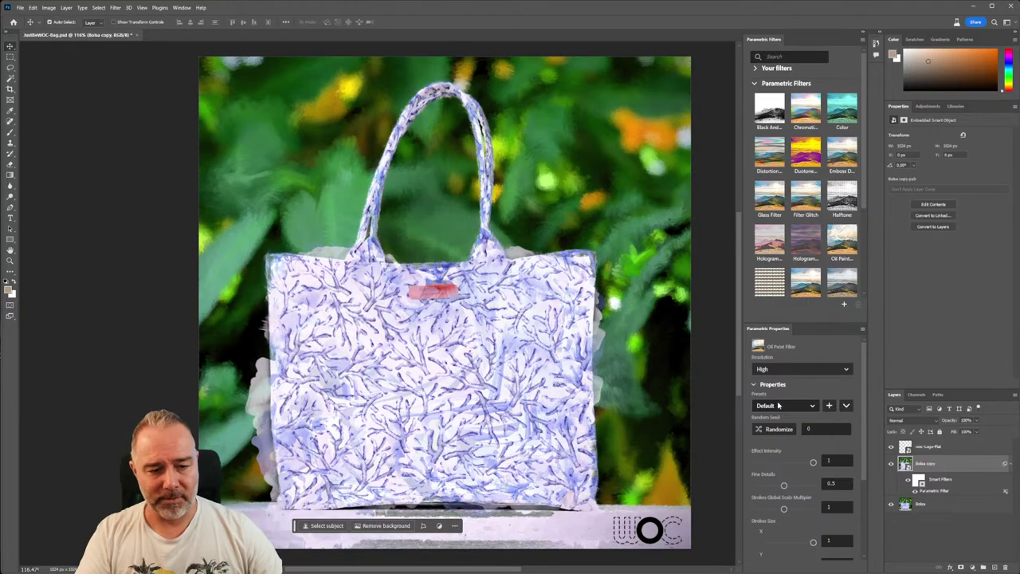
left_click(785, 369)
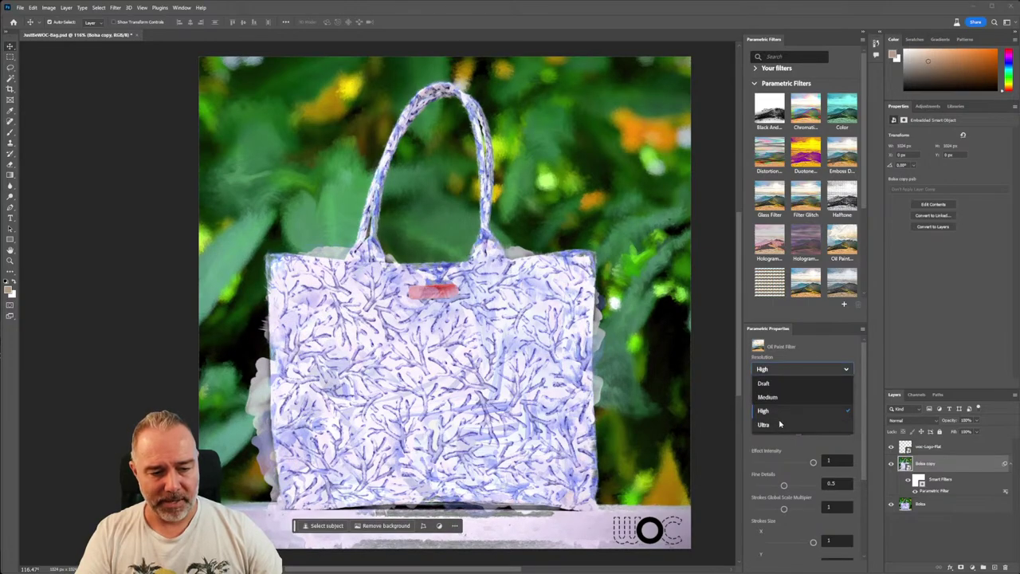
left_click(781, 422)
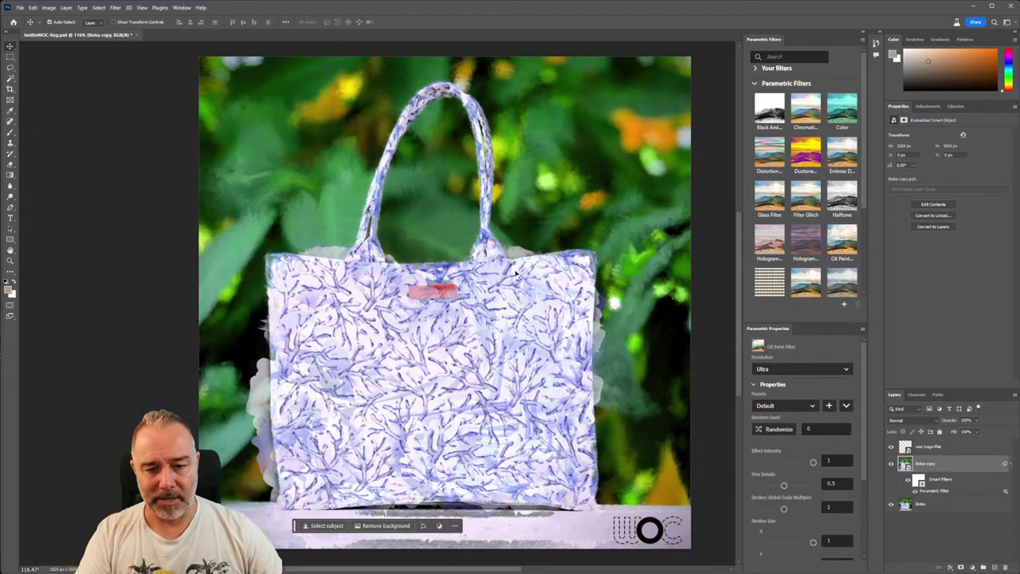
left_click(782, 369)
left_click(767, 383)
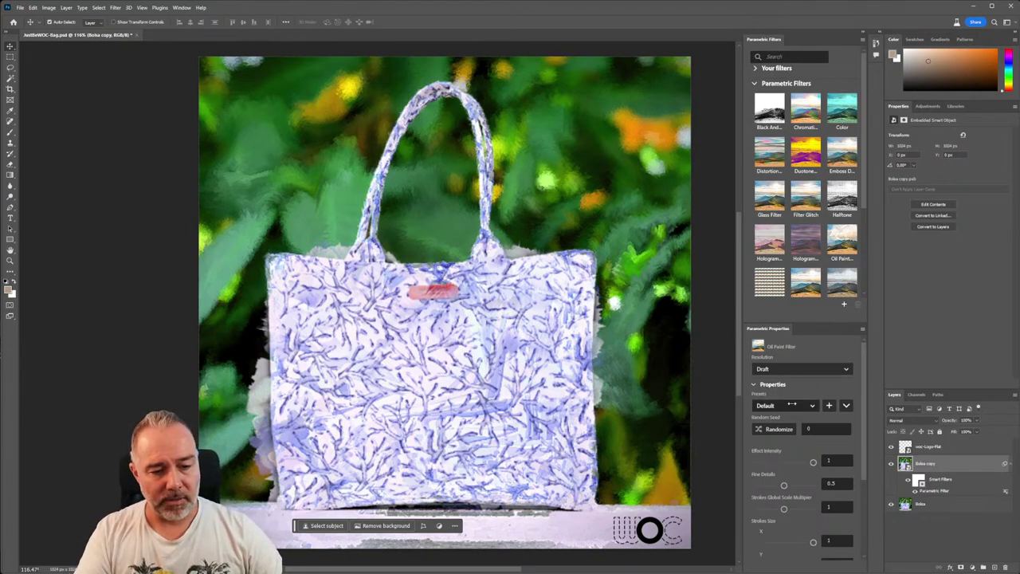
- Cycle Oil Paint presets through Soften, Directional Painting and Sketch, ending on Directional Painting
left_click(811, 406)
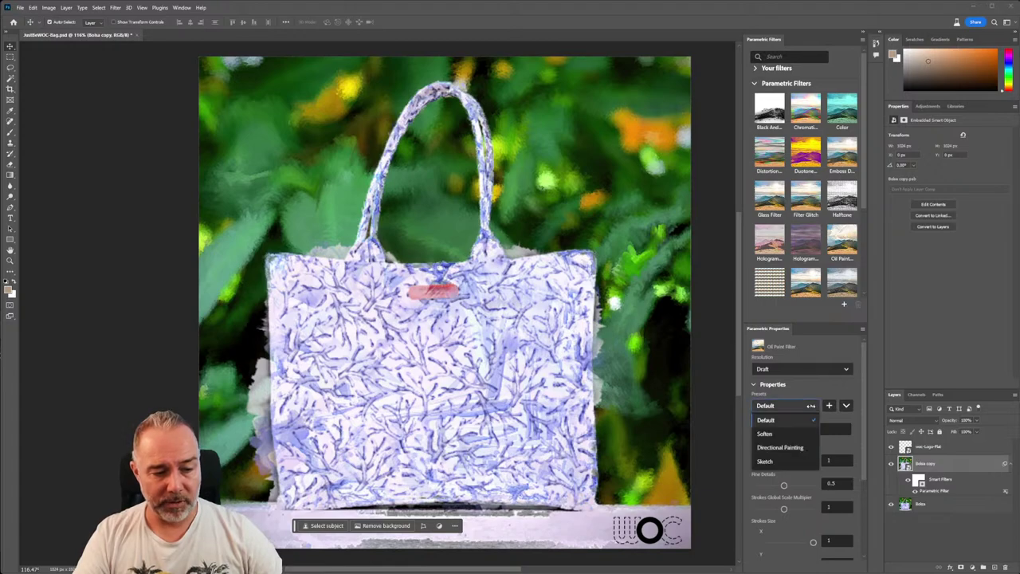
left_click(765, 434)
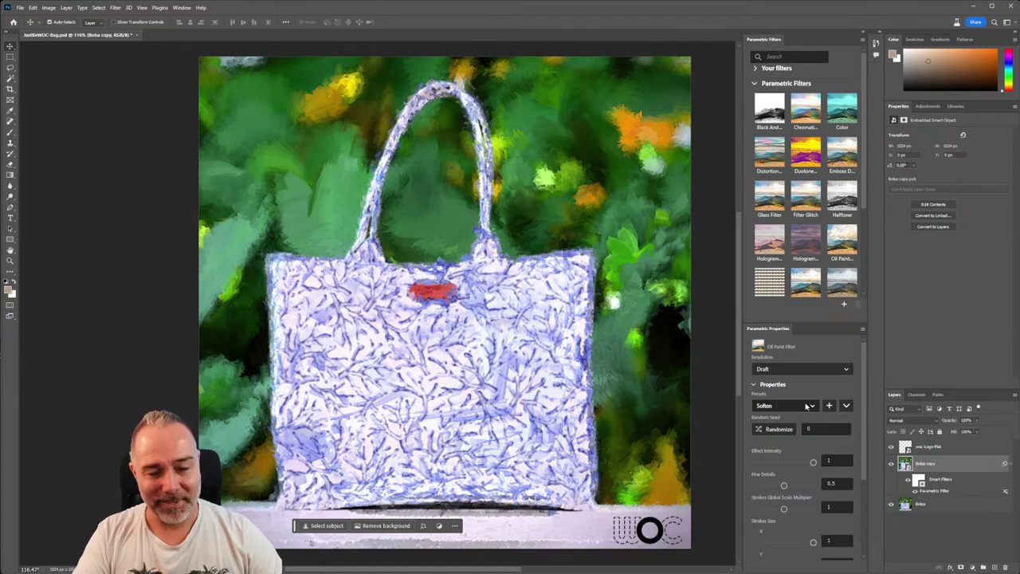
left_click(779, 409)
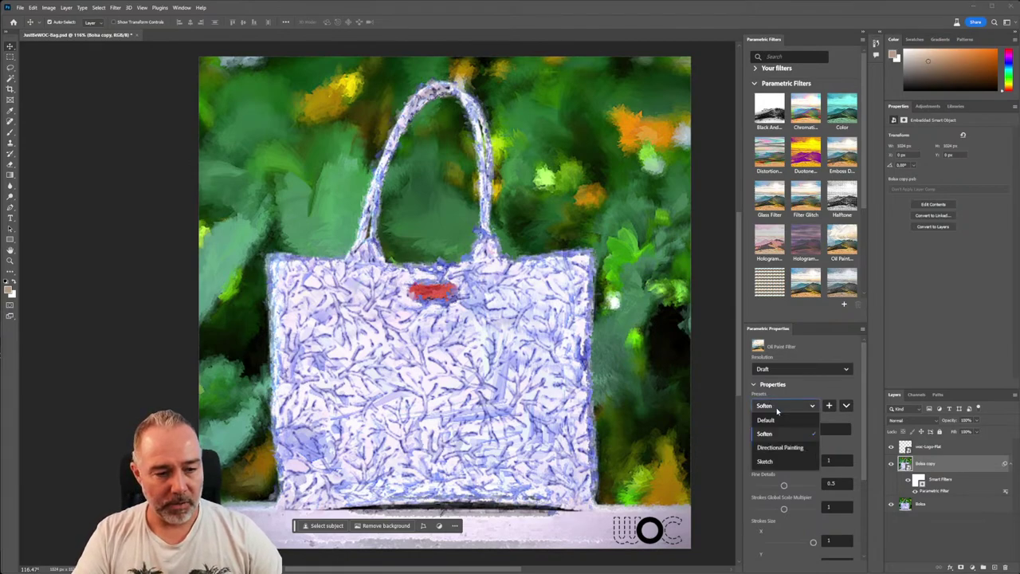
left_click(771, 449)
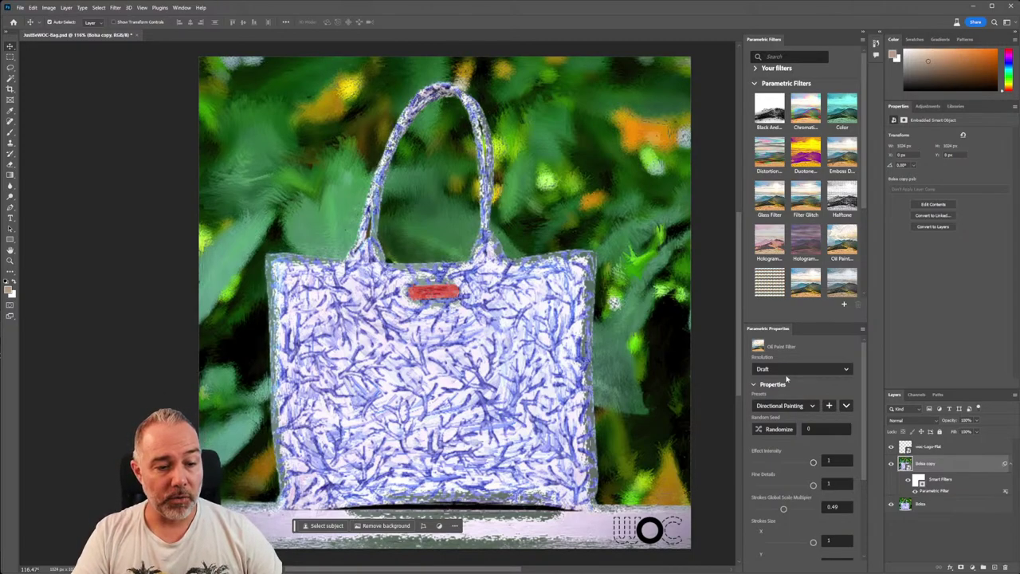
left_click(797, 407)
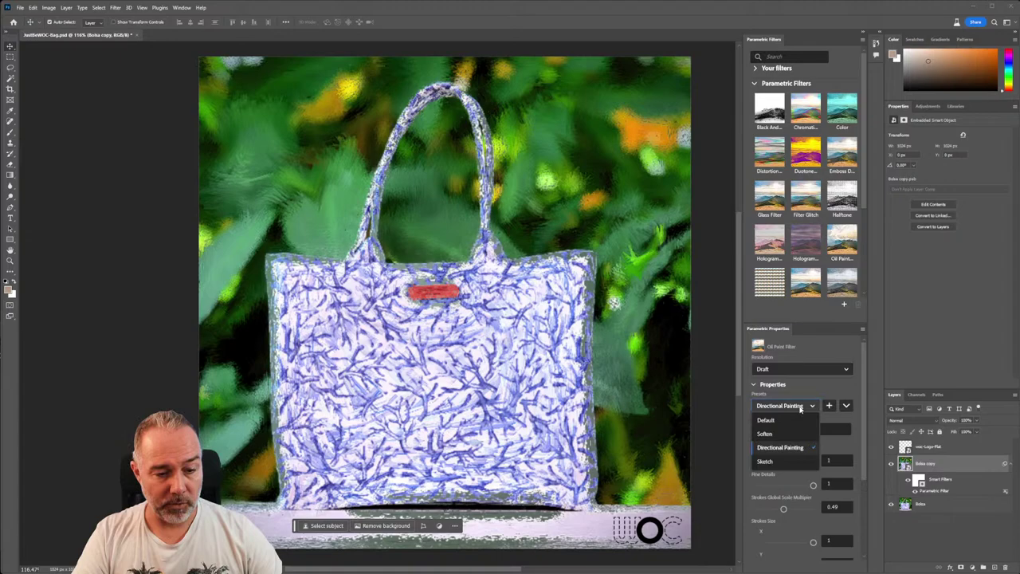
left_click(764, 461)
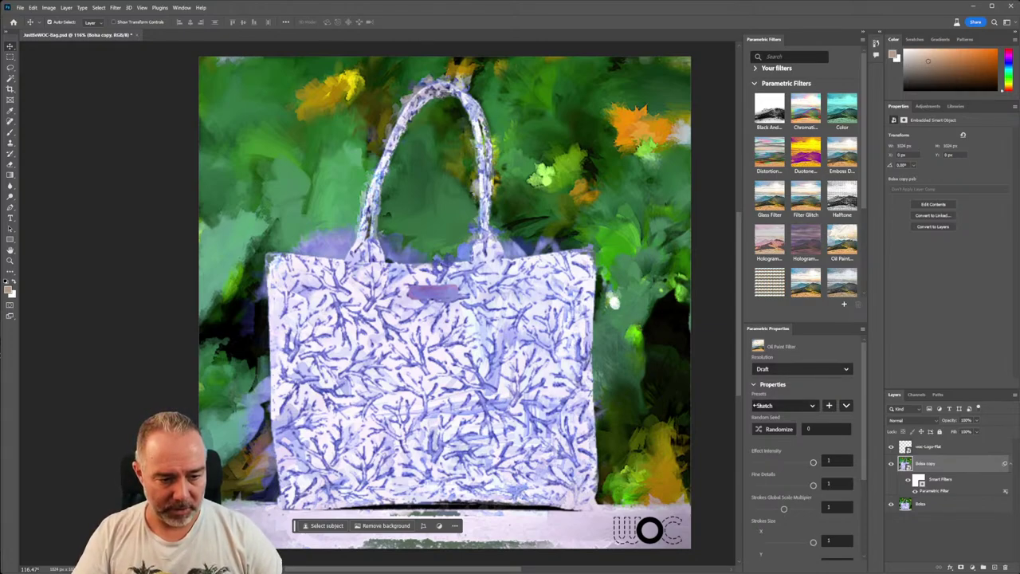
left_click(791, 406)
left_click(781, 447)
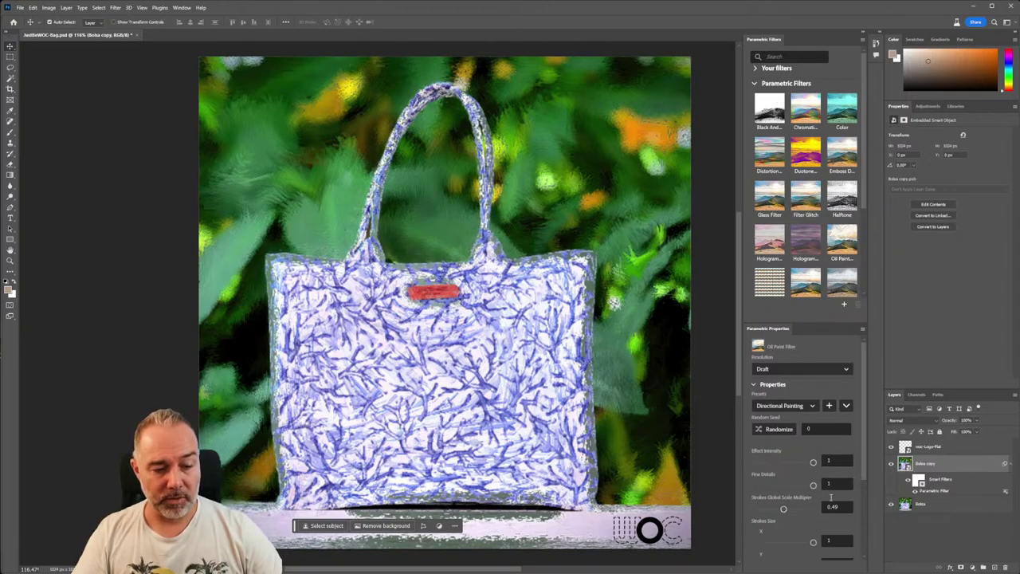
scroll(797, 398, "down", 3)
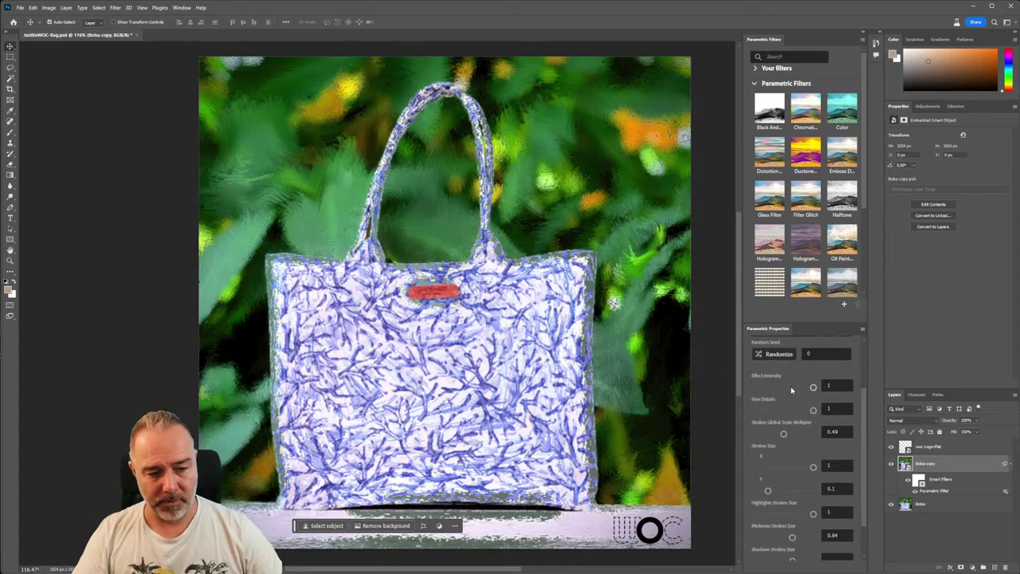
- Lower Oil Paint Effect Intensity to about 0.6 and reduce Fine Details, then switch to Duotone
left_click(791, 388)
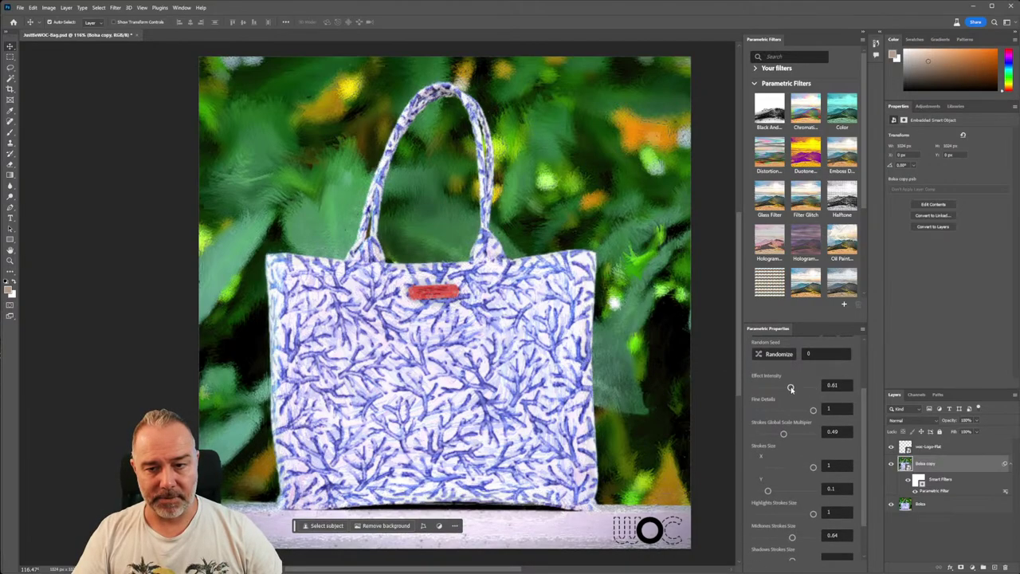
left_click(791, 410)
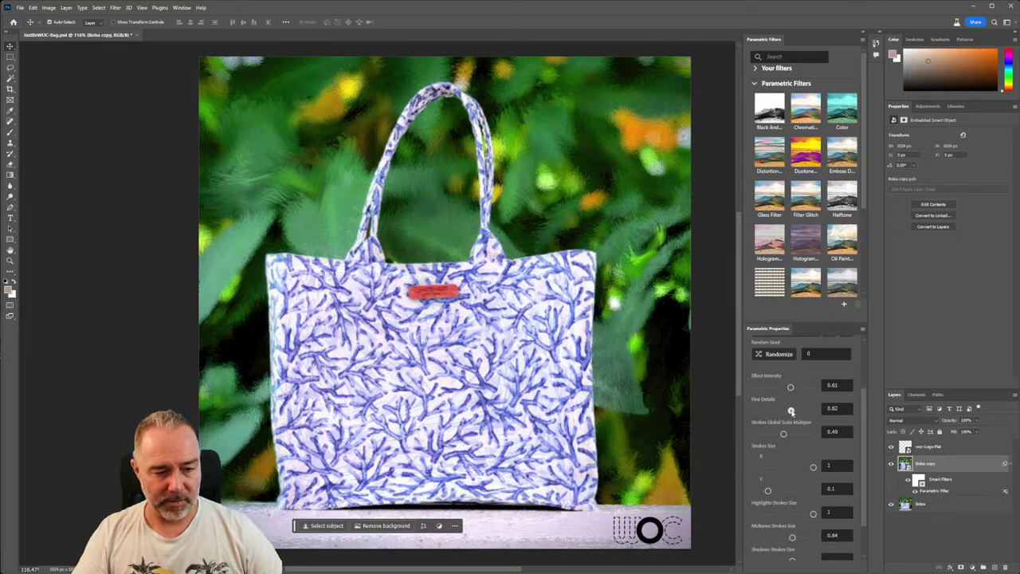
left_click(796, 434)
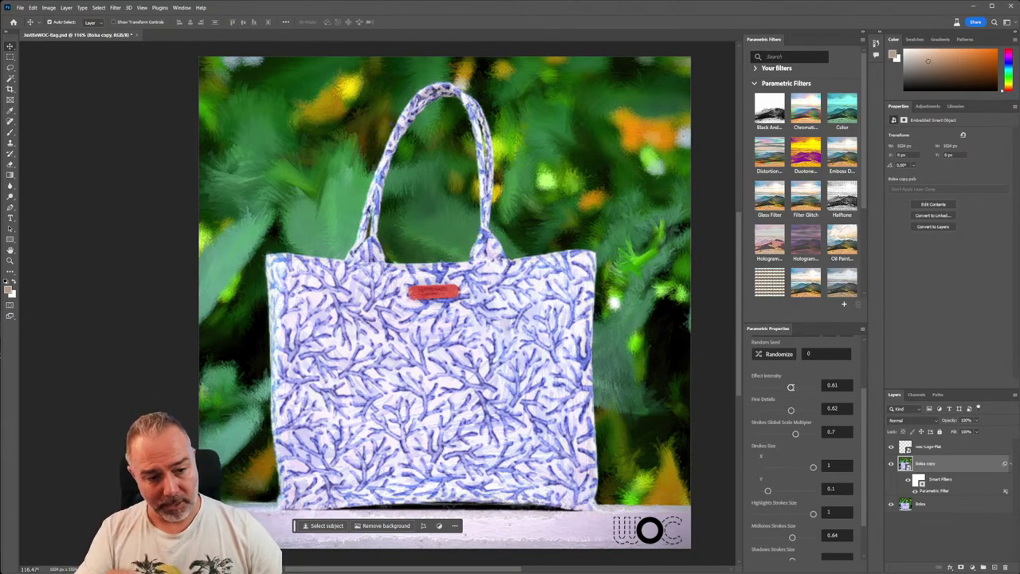
mouse_move(791, 387)
left_mouse_down()
mouse_move(774, 387)
mouse_move(795, 388)
left_mouse_up()
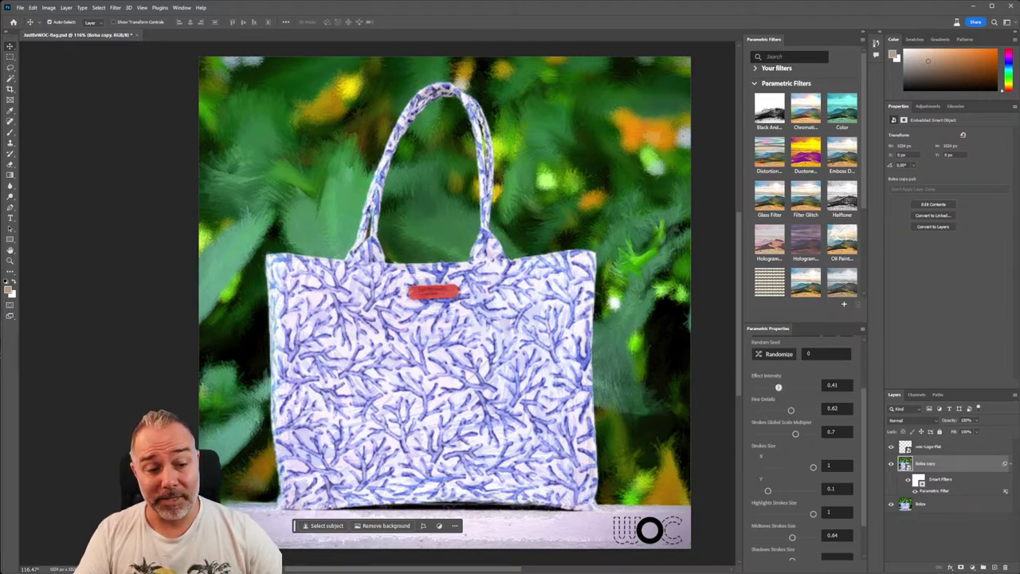
left_click_drag(794, 387, 790, 388)
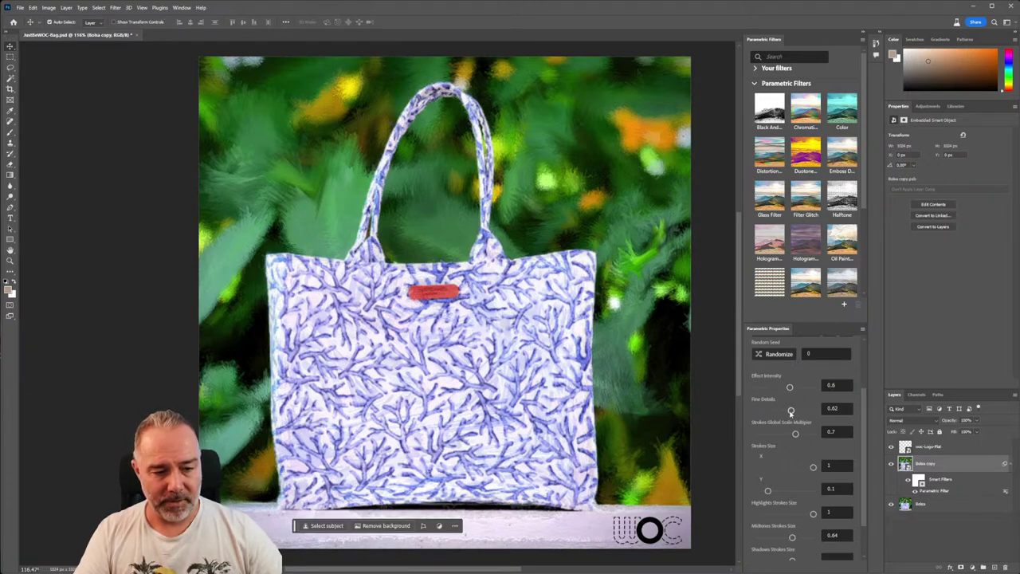
left_click_drag(790, 410, 767, 412)
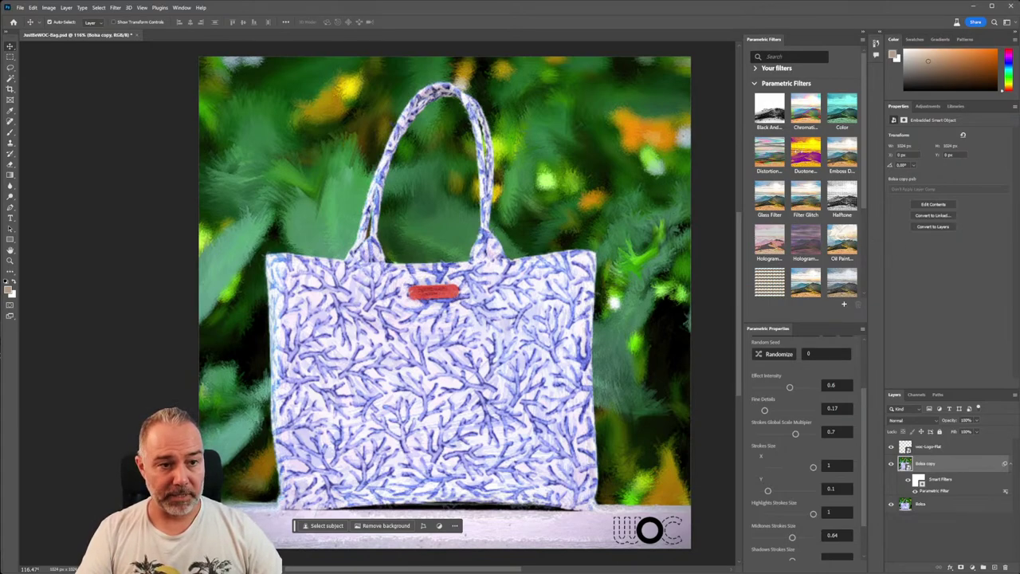
left_click(813, 149)
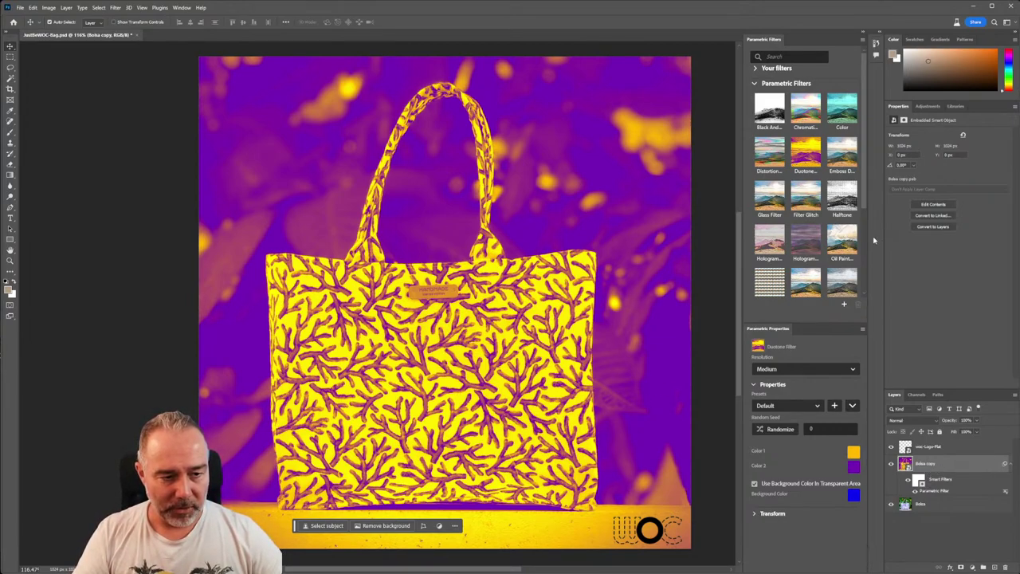
- Try the Halftone and Filter Glitch filters on the bag, adjusting the glitch density
scroll(841, 255, "down", 1)
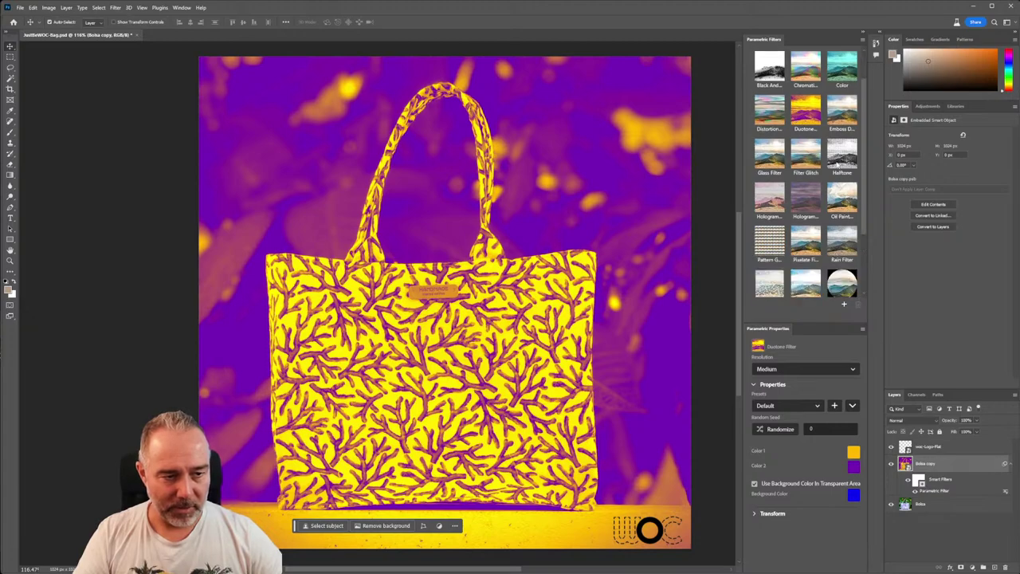
left_click(839, 156)
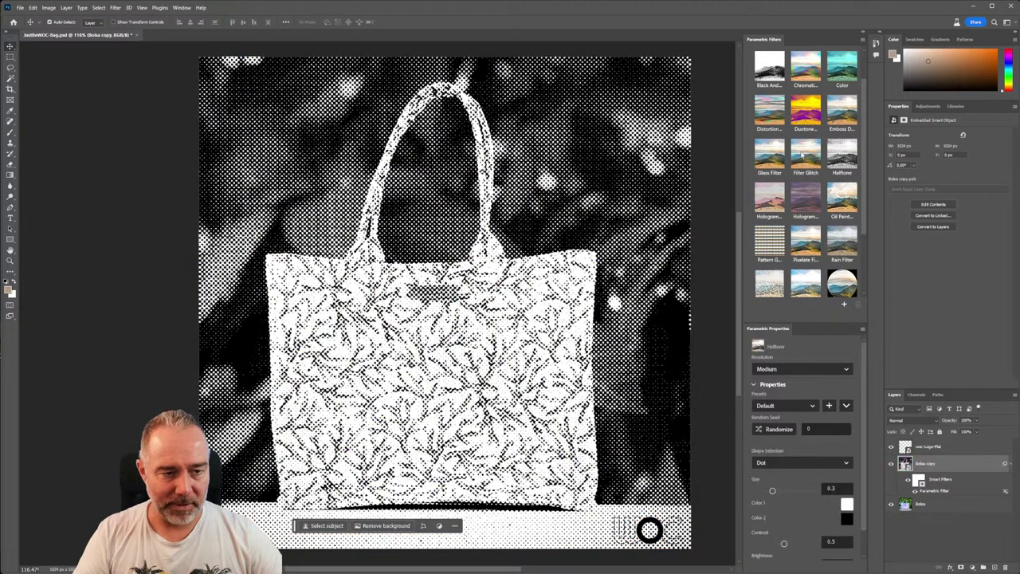
left_click(804, 156)
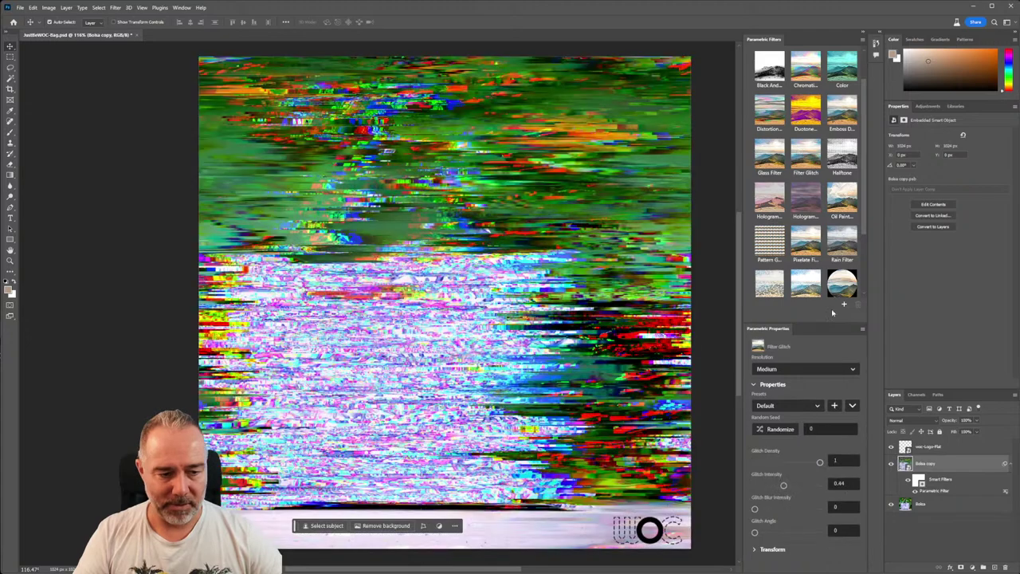
left_click(771, 461)
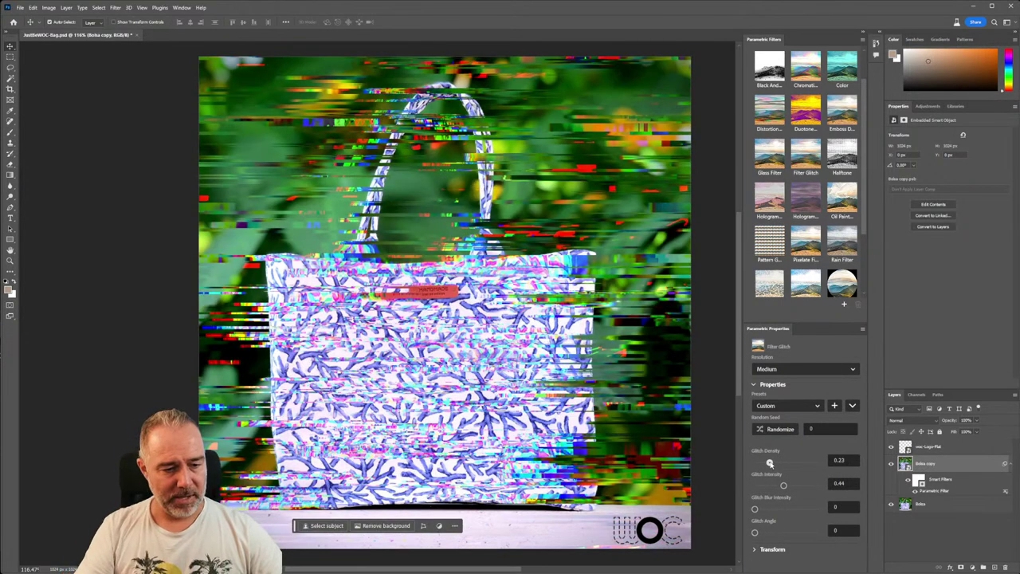
left_click_drag(770, 462, 773, 462)
- Switch back to the Oil Paint filter with the Directional Painting preset
left_click(837, 201)
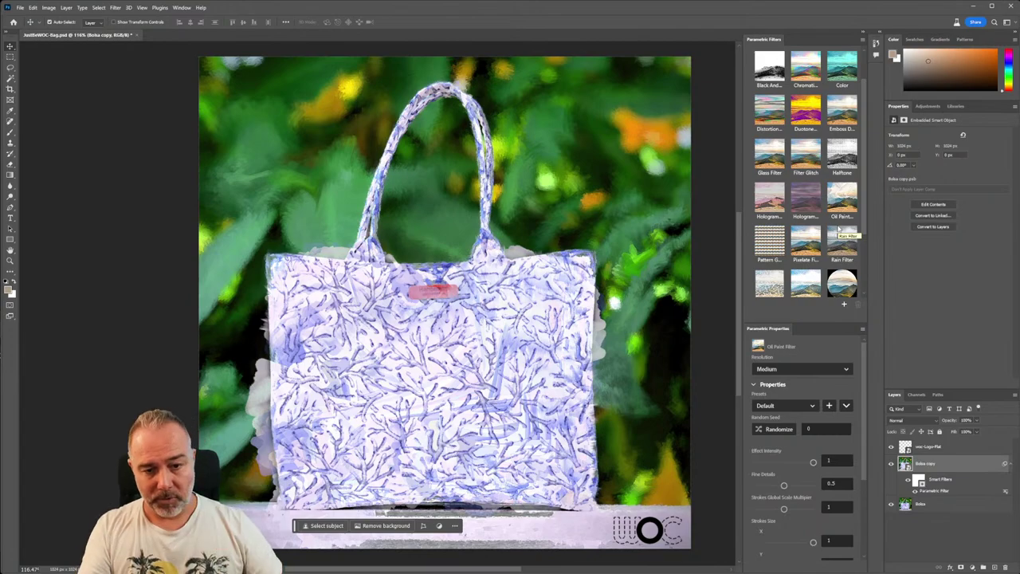
left_click(798, 371)
left_click(798, 371)
left_click(784, 407)
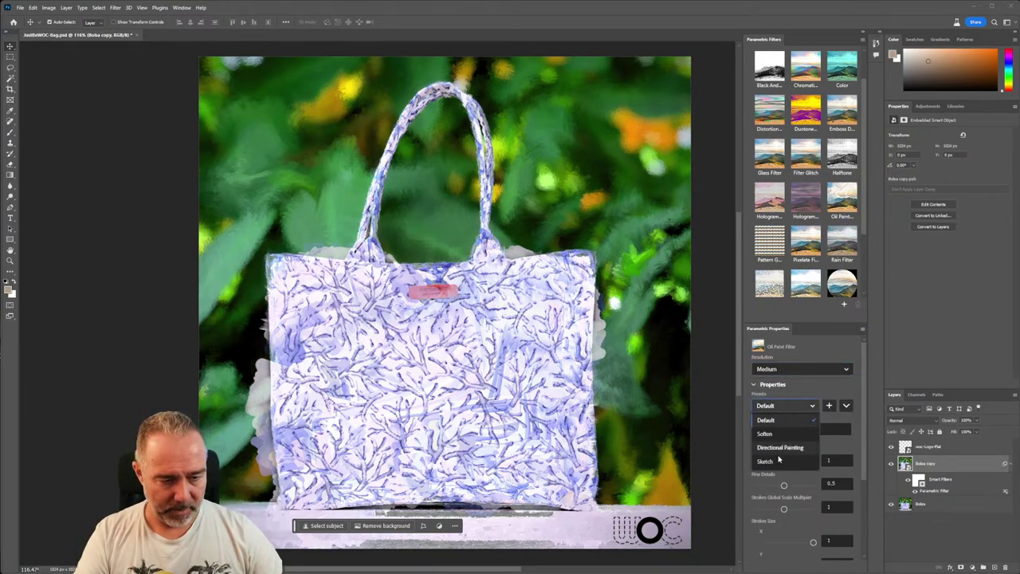
left_click(782, 449)
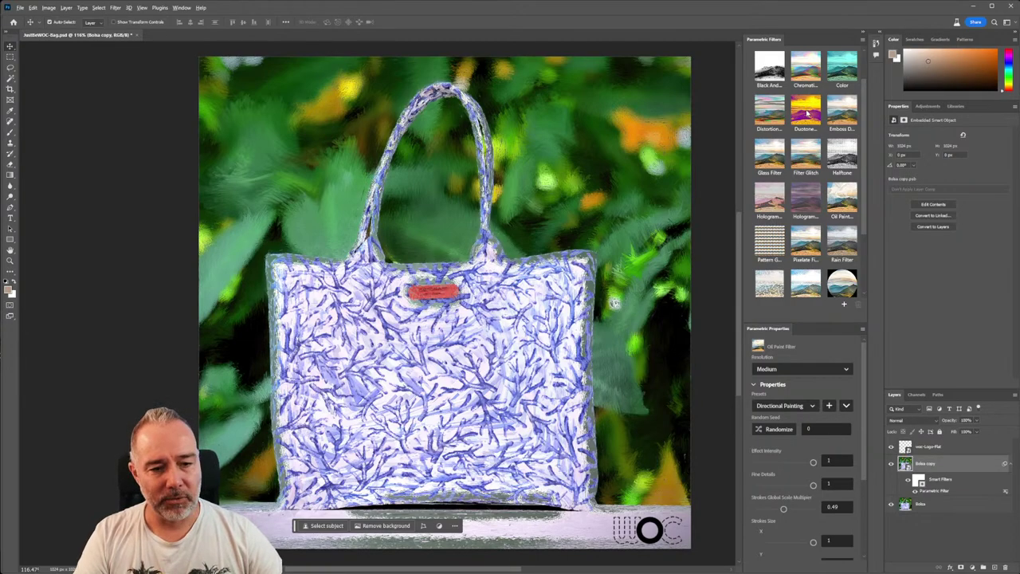
- Stack a Duotone filter above Oil Paint, then bring up the Oil Paint filter's settings
left_click(808, 114)
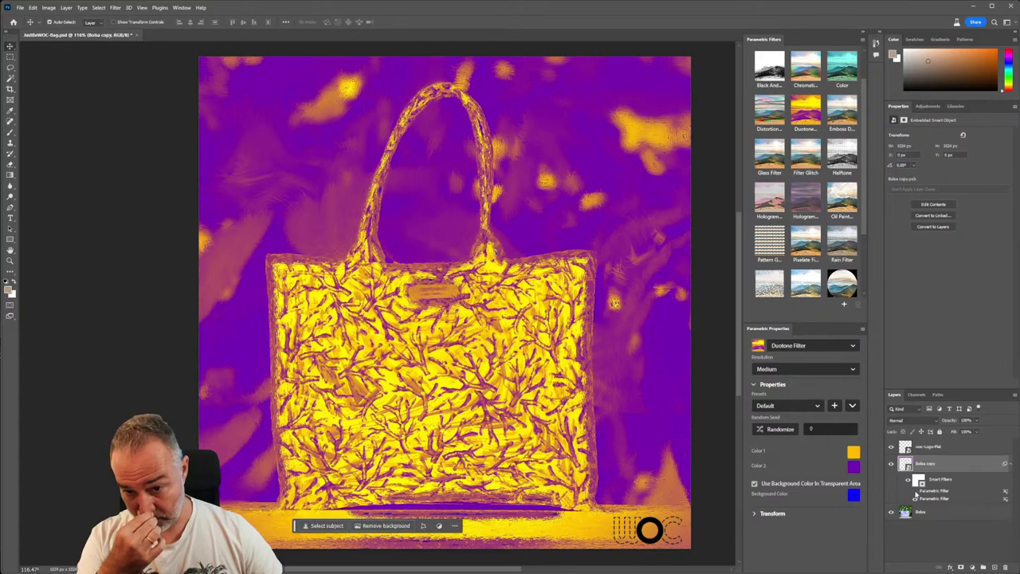
left_click(916, 496)
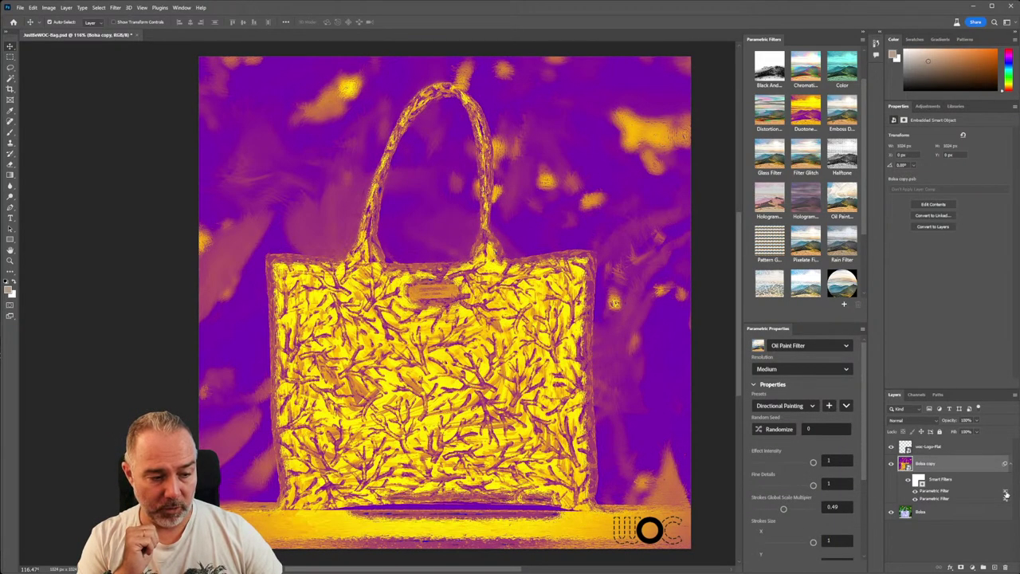
double_click(1007, 494)
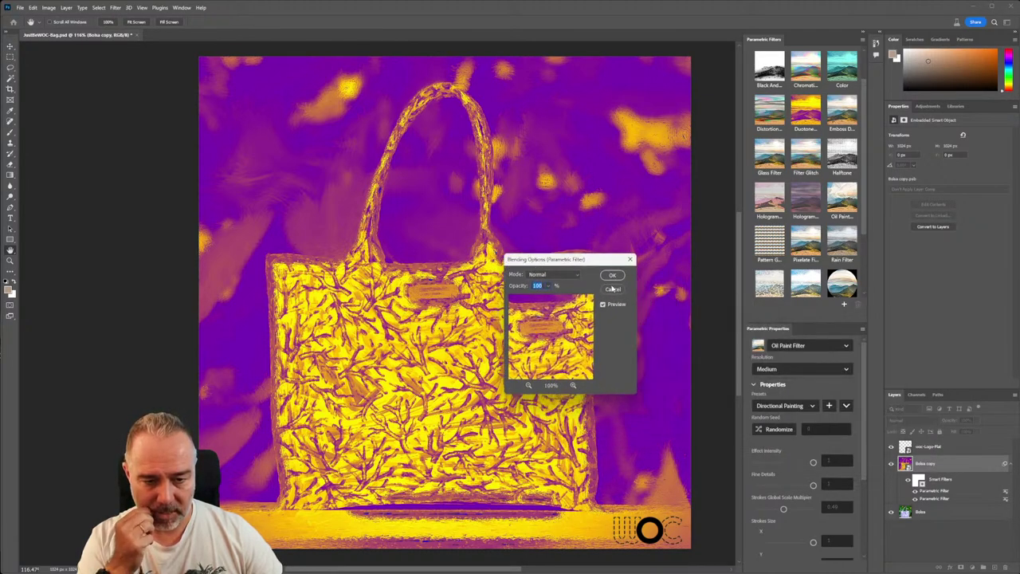
left_click(562, 275)
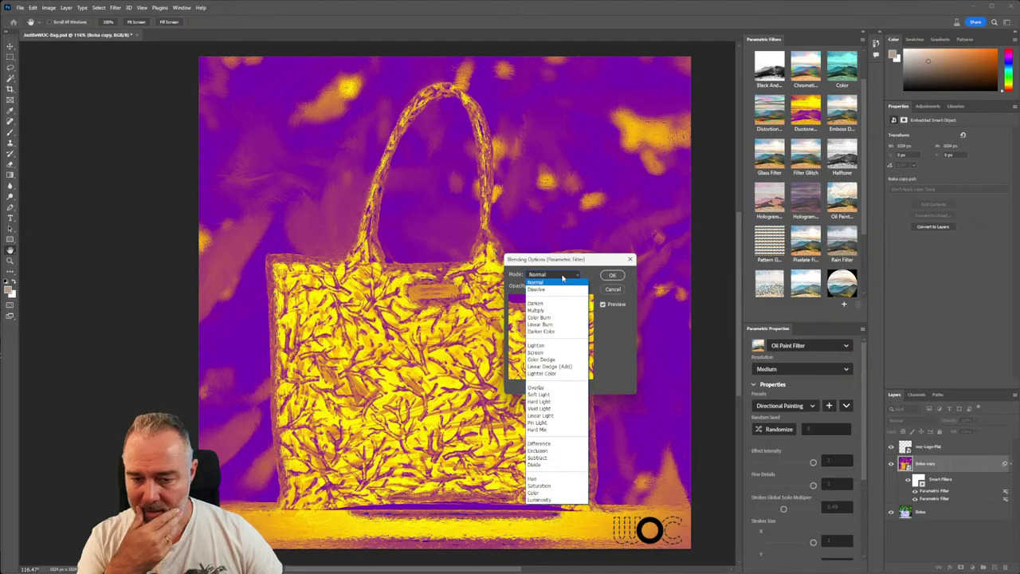
left_click(539, 485)
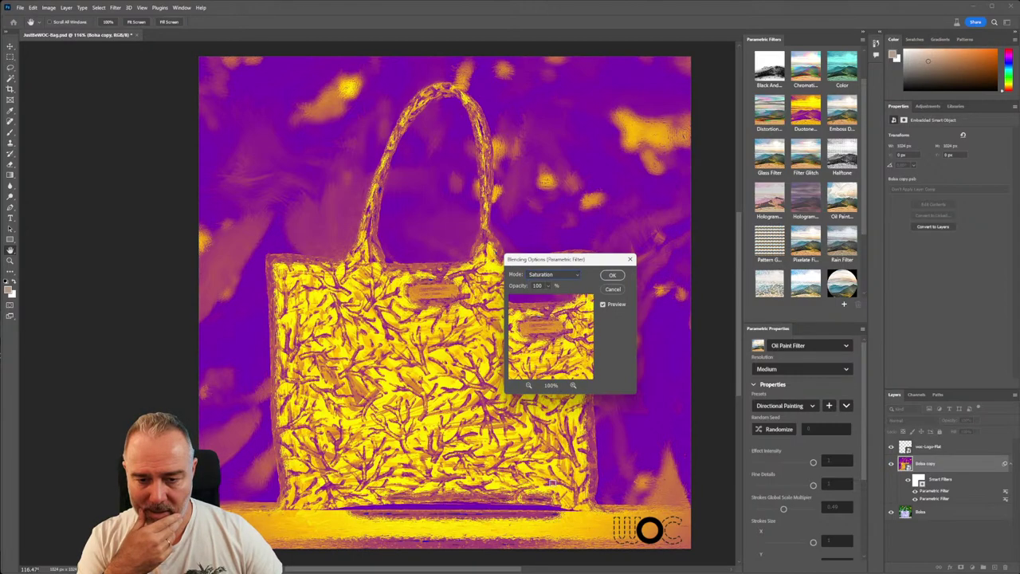
left_click(564, 275)
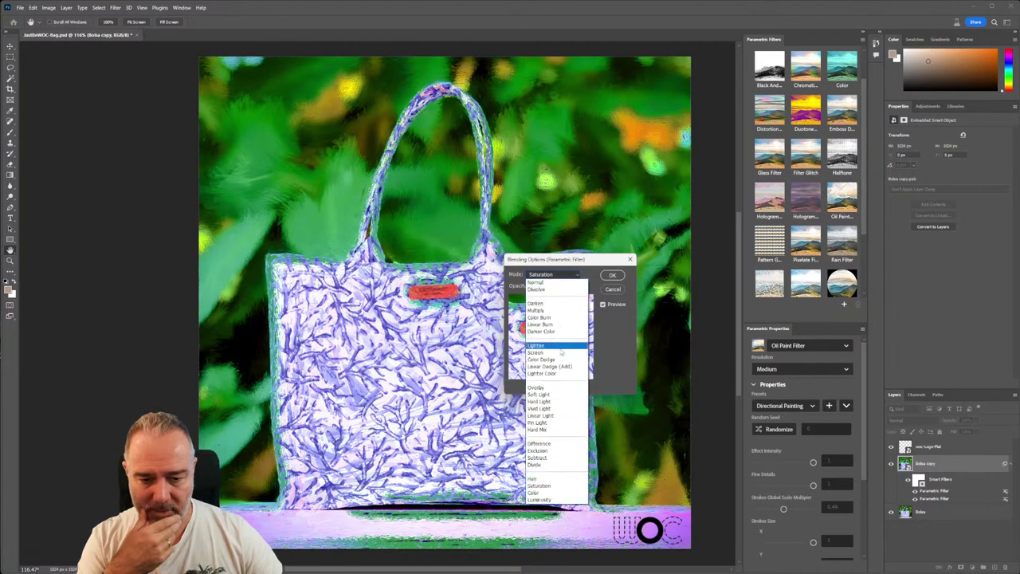
left_click(539, 495)
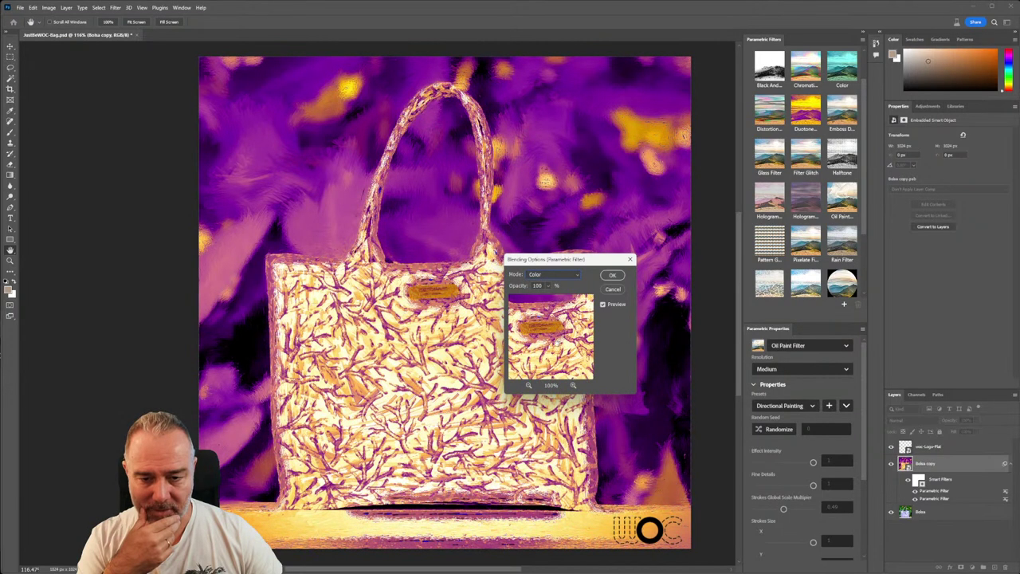
left_click_drag(572, 263, 98, 212)
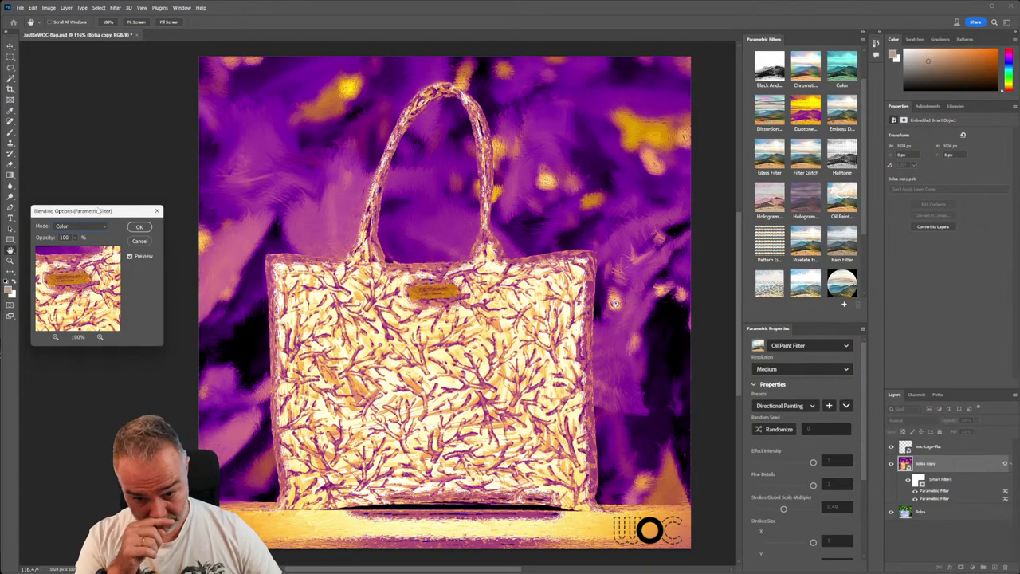
key("Escape")
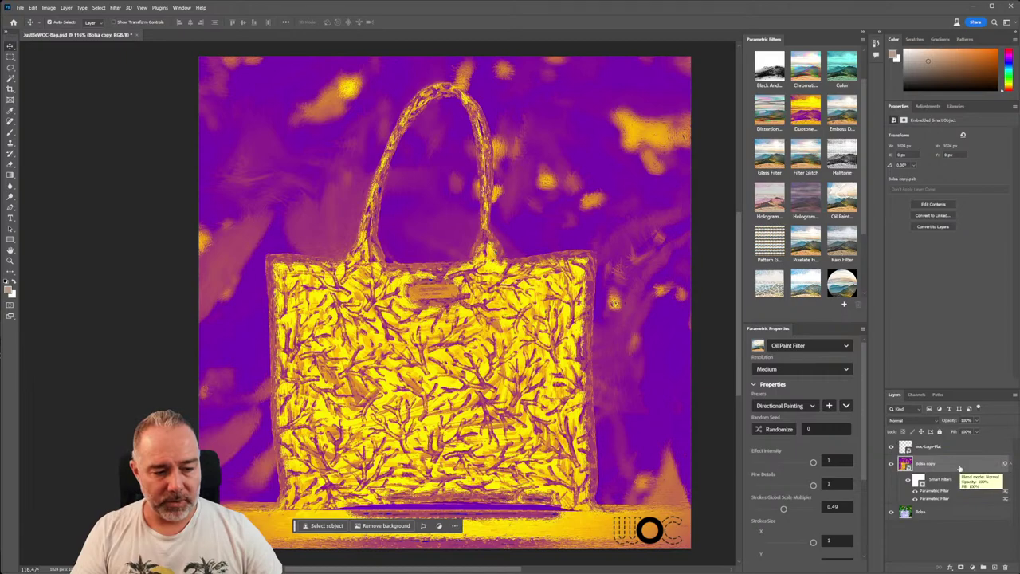
left_click(891, 466)
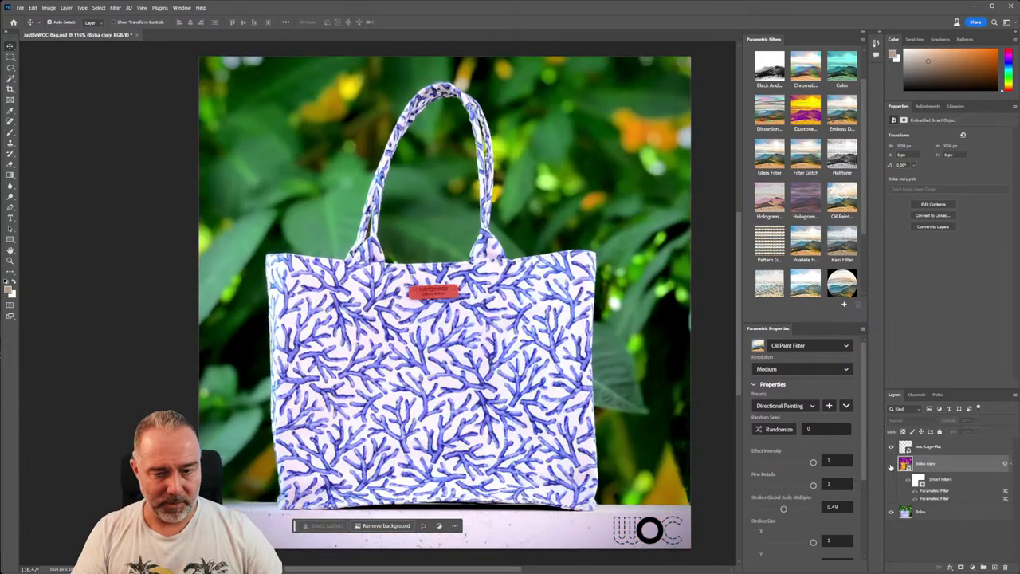
left_click(891, 466)
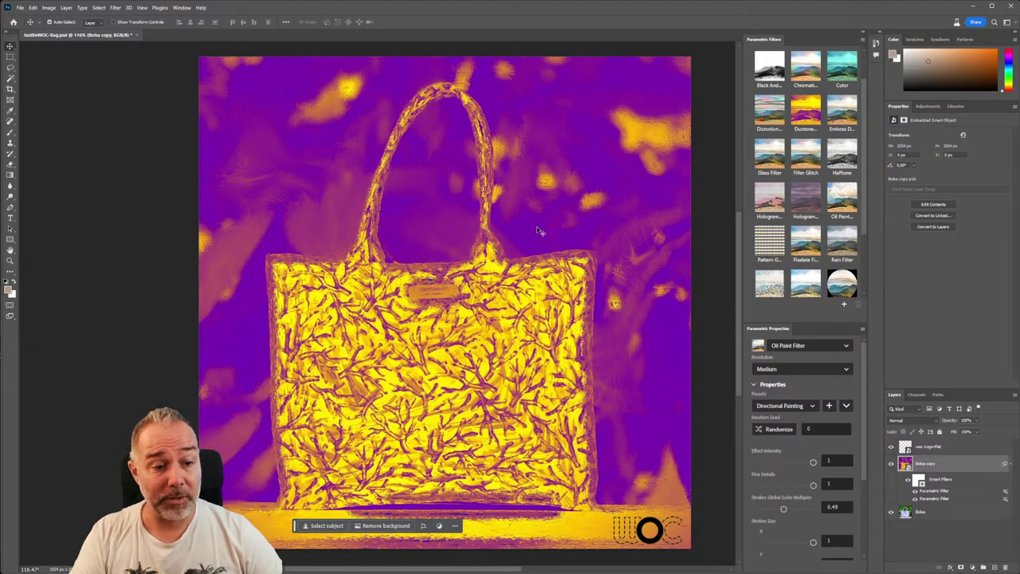
left_click(847, 347)
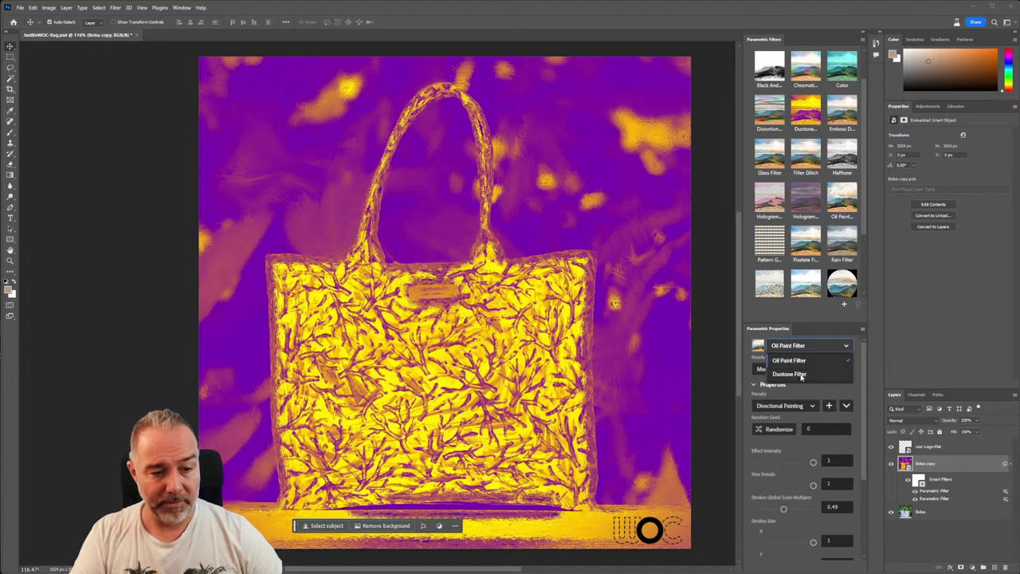
left_click(789, 374)
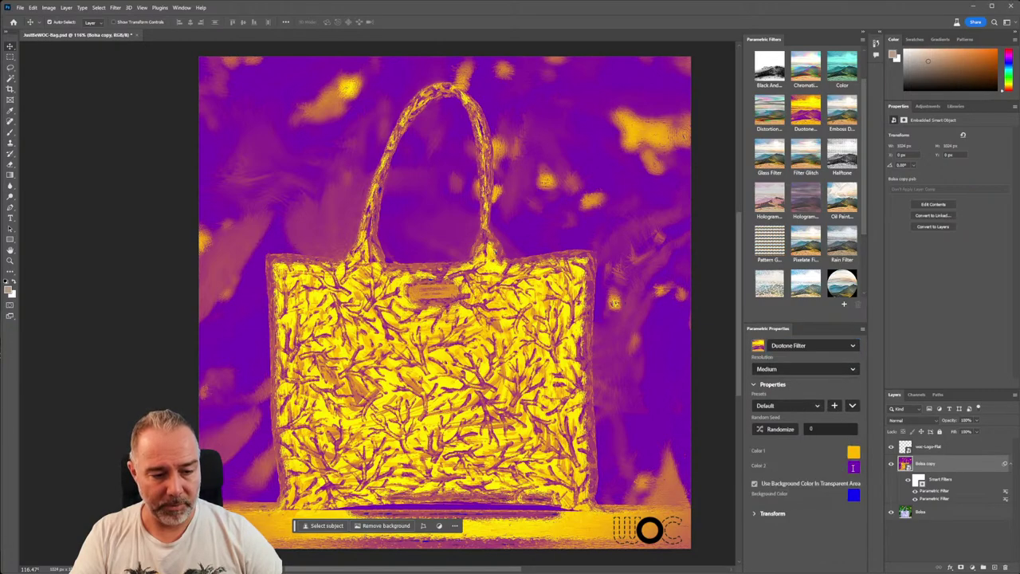
left_click(853, 468)
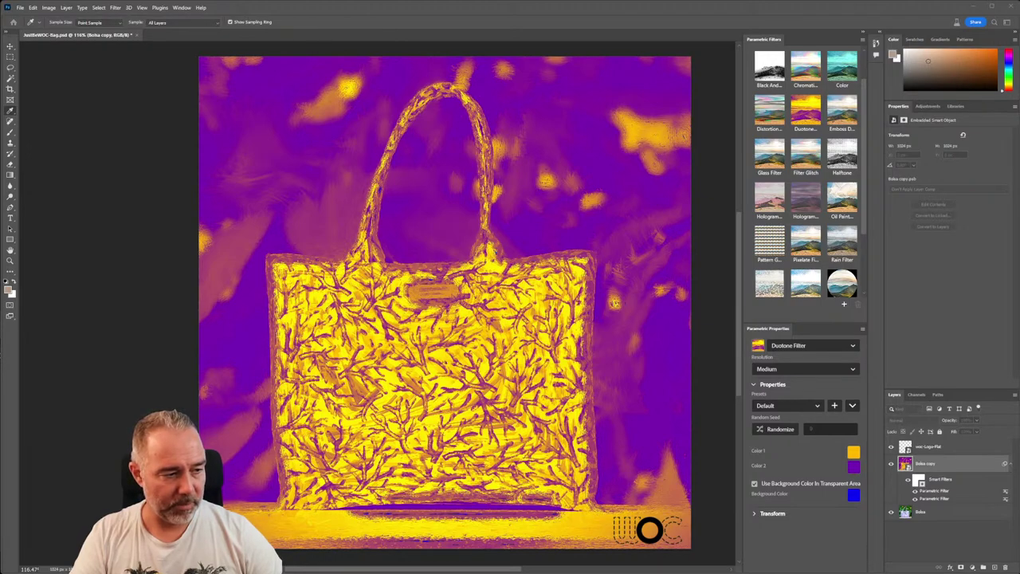
key("Return")
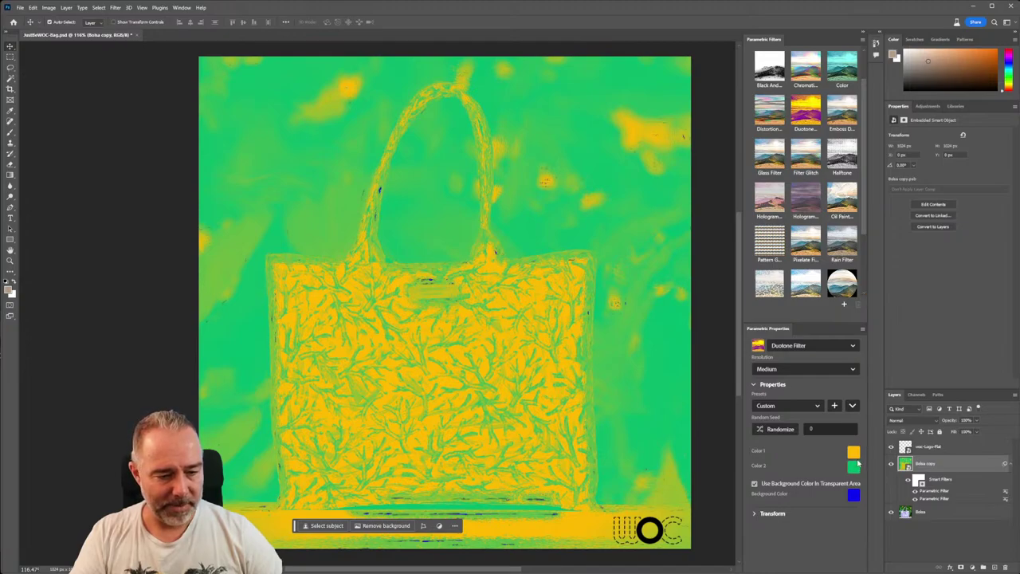
key("ctrl+z")
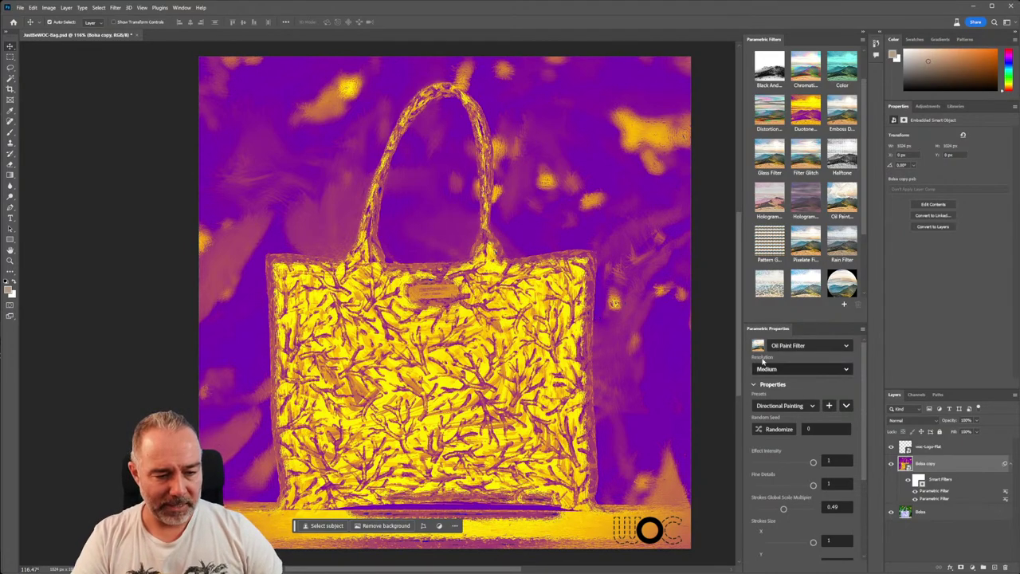
- Collapse the Oil Paint property settings and fold the Transform section away after expanding it
left_click(754, 384)
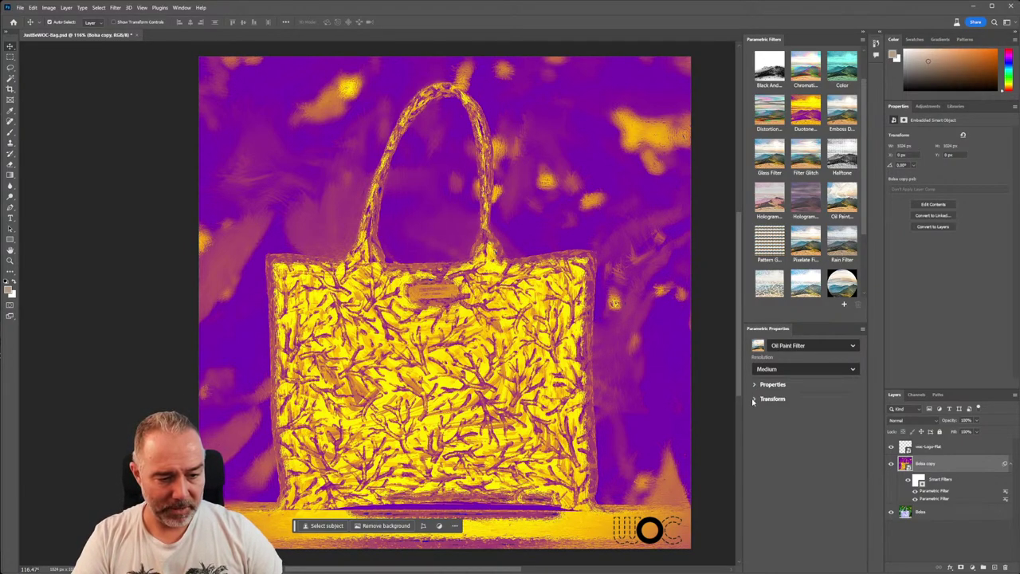
left_click(754, 399)
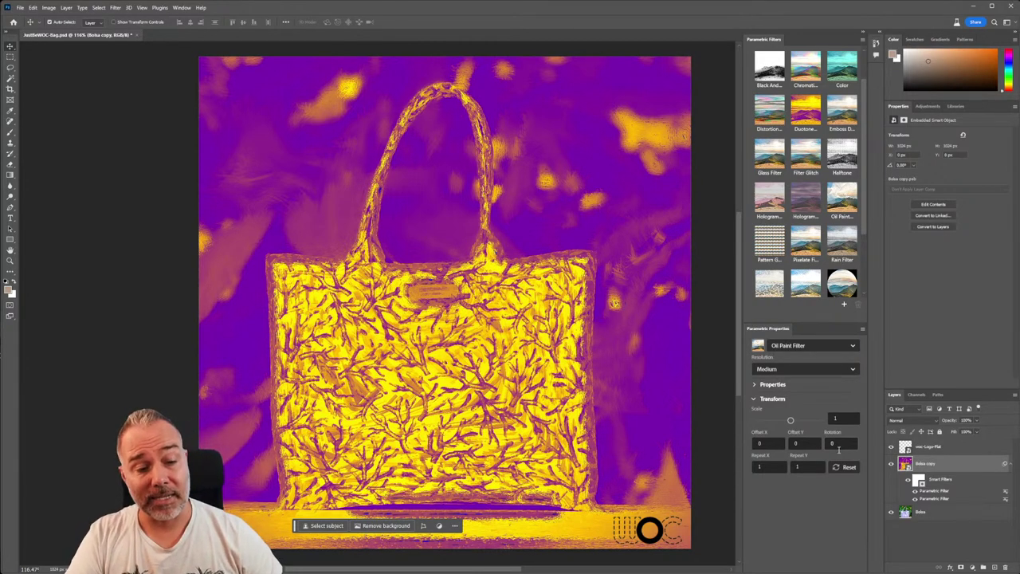
left_click(754, 399)
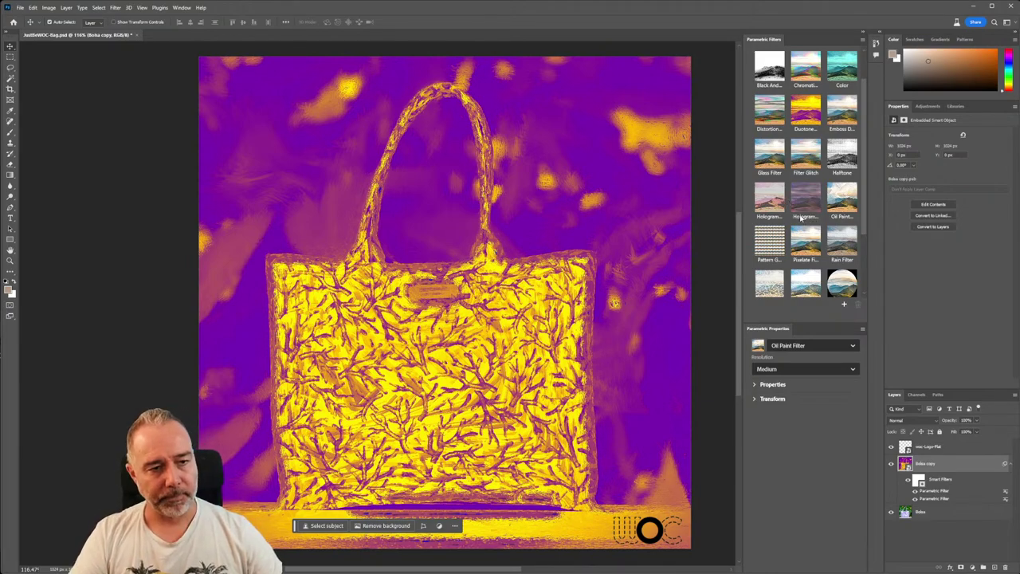
- Collapse the built-in Parametric Filters list, expand Your filters, and delete the Boba copy layer
scroll(800, 217, "up", 2)
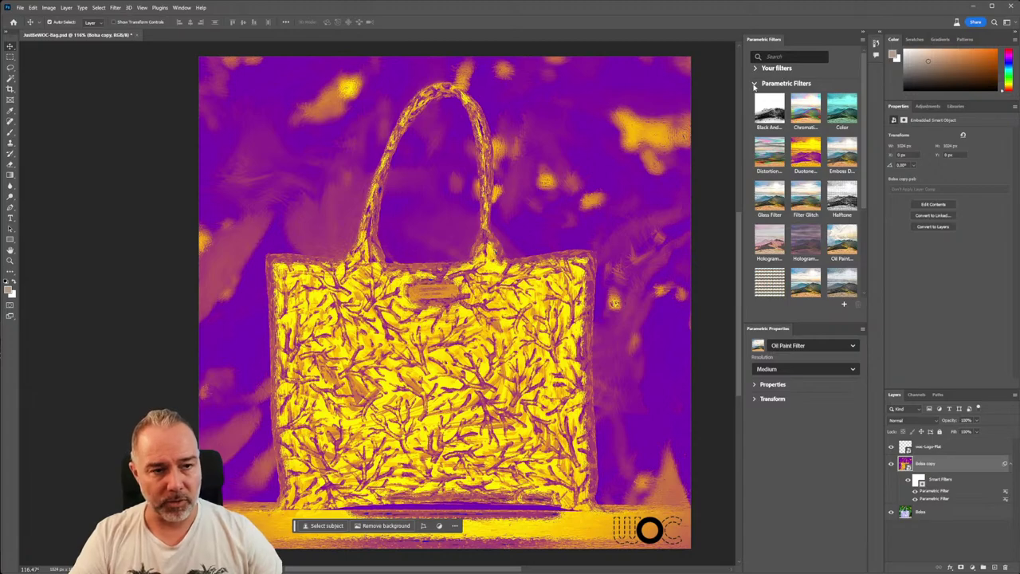
left_click(755, 84)
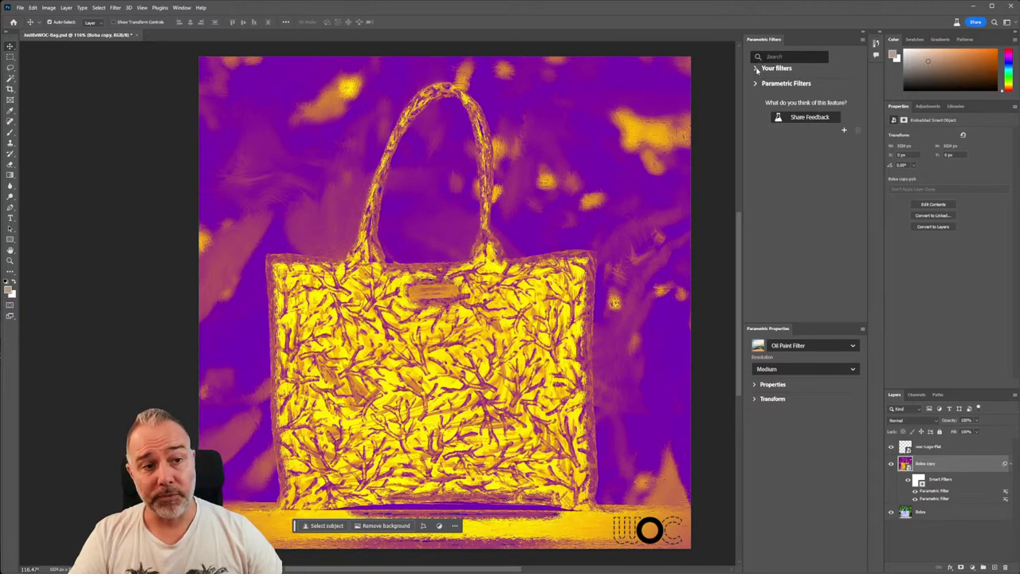
left_click(757, 69)
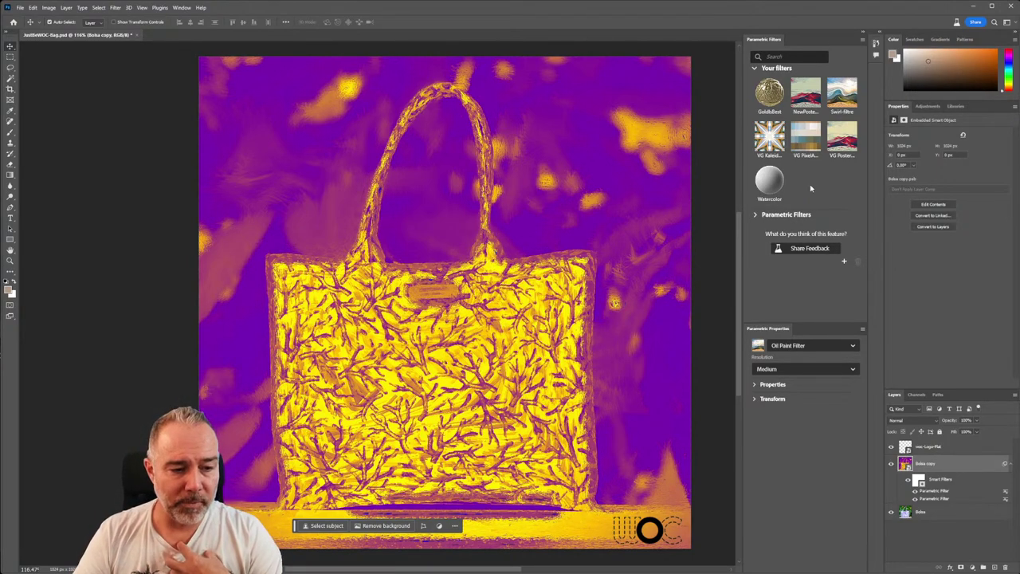
key("Delete")
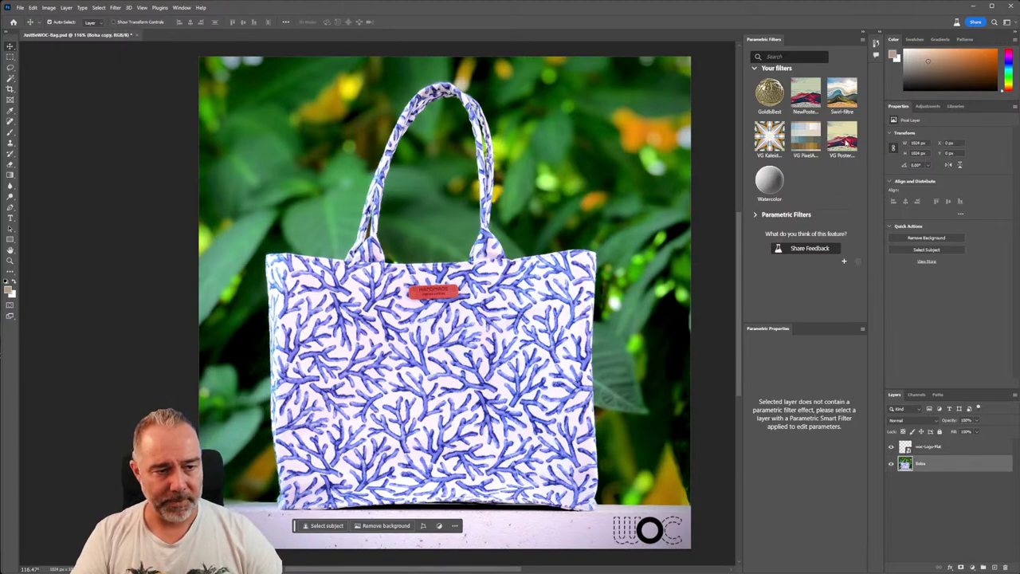
- Apply VG Posterize to the bag and compare Preserve luminosity on and off
left_click(846, 142)
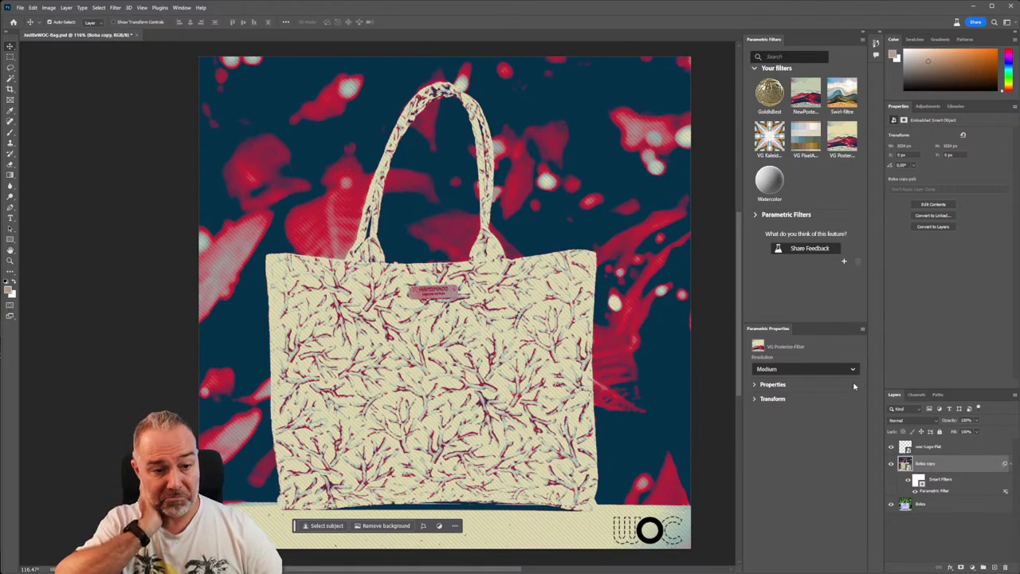
left_click(770, 385)
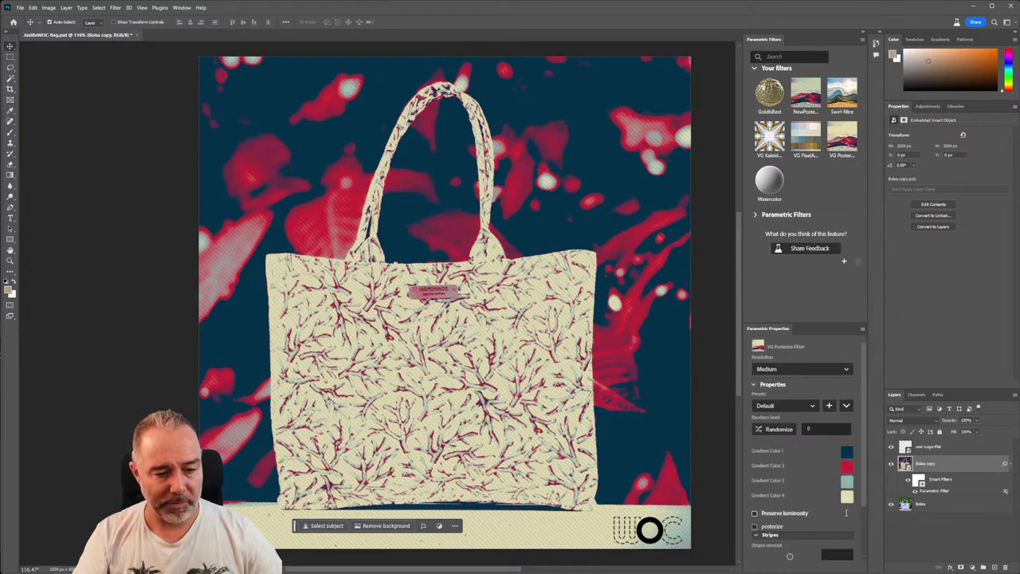
scroll(817, 492, "down", 2)
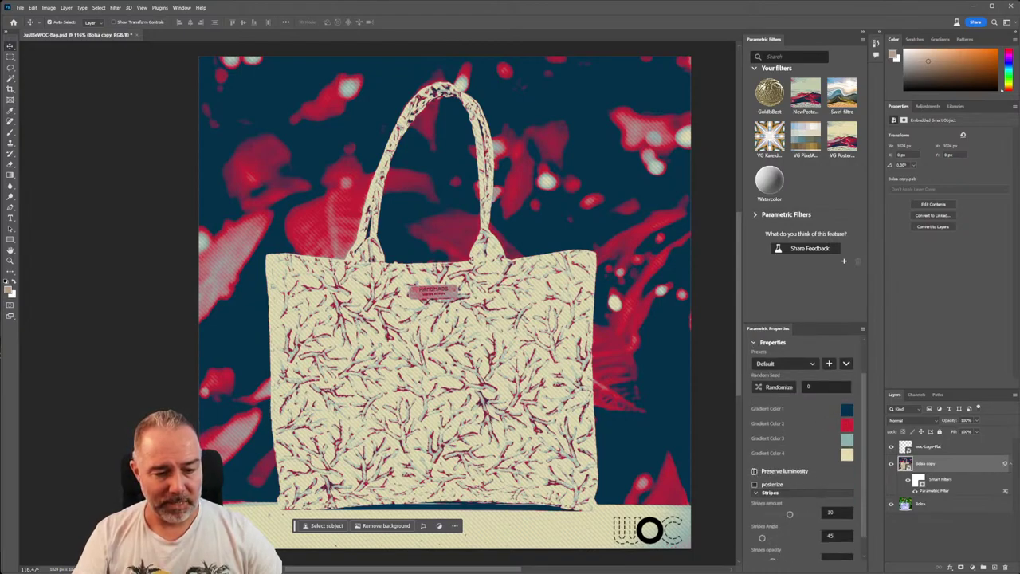
left_click(754, 471)
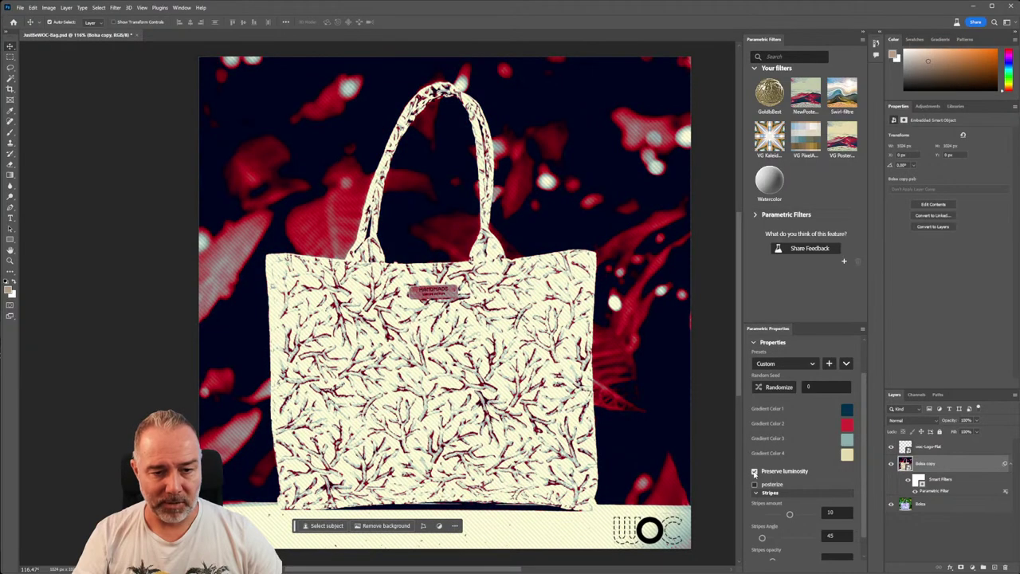
left_click(754, 472)
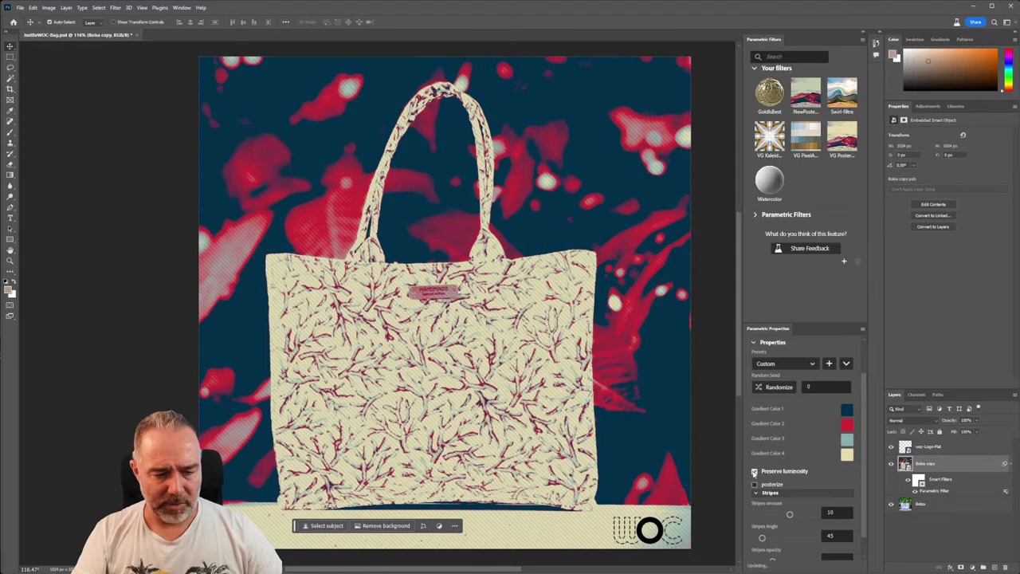
left_click(754, 471)
left_click(755, 471)
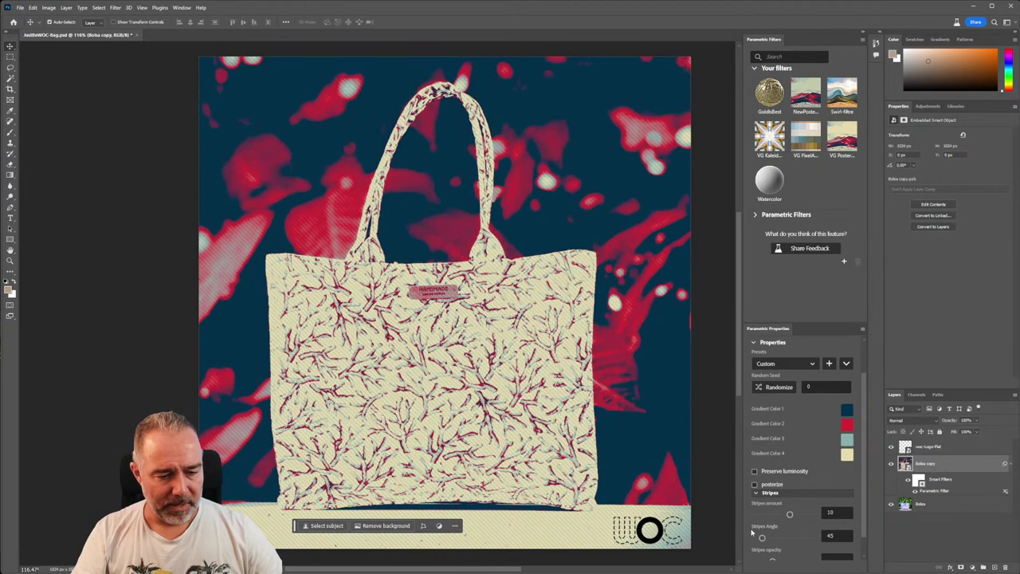
- Try posterizing at level 9, turn it back off, and set Gradient Color 1 to green
left_click(754, 484)
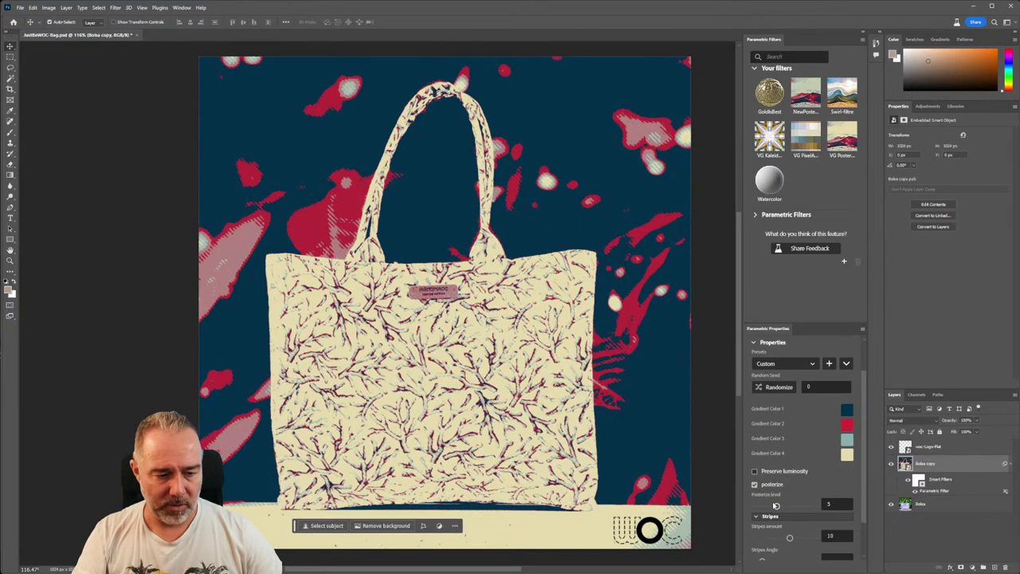
left_click_drag(799, 507, 806, 507)
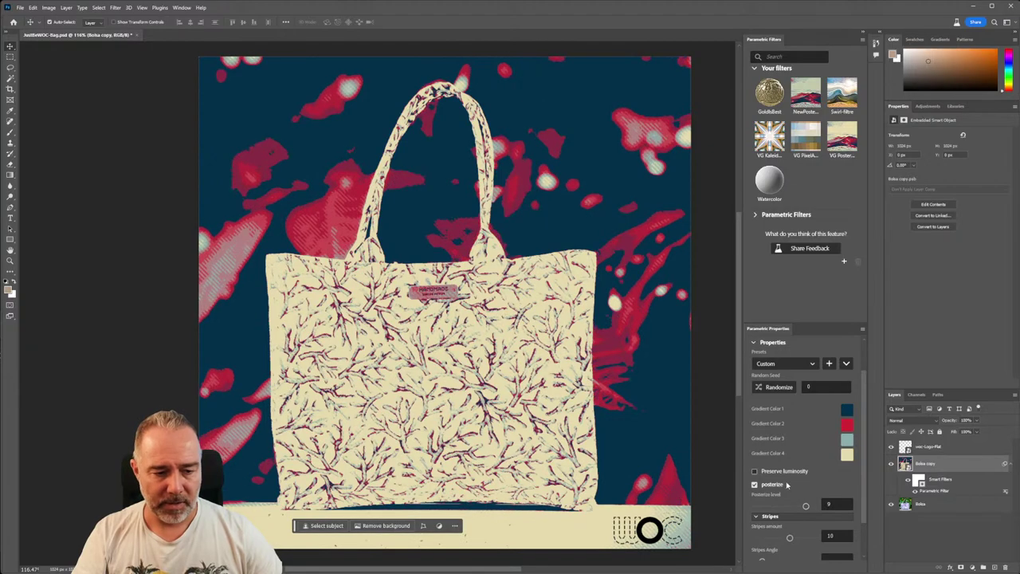
left_click(754, 485)
left_click(846, 412)
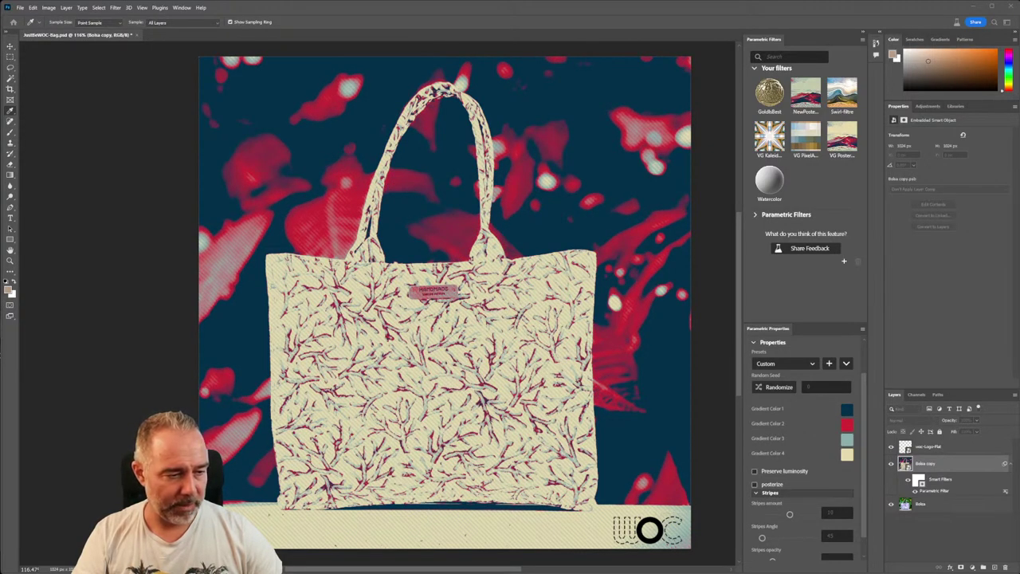
key("Return")
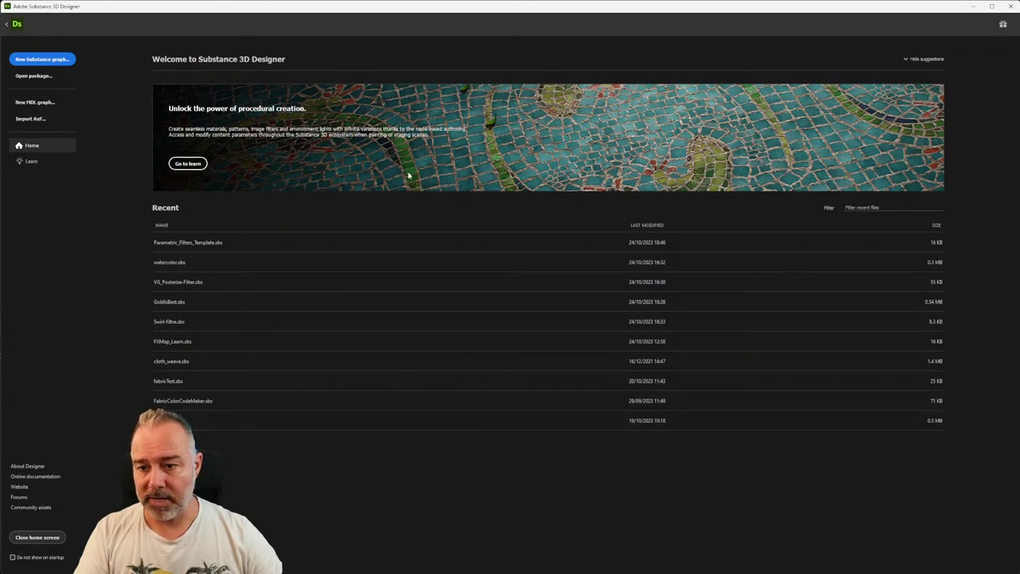
- Dismiss the start screen, open the VG_Posterizer graph, and close the Library panel
left_click(7, 25)
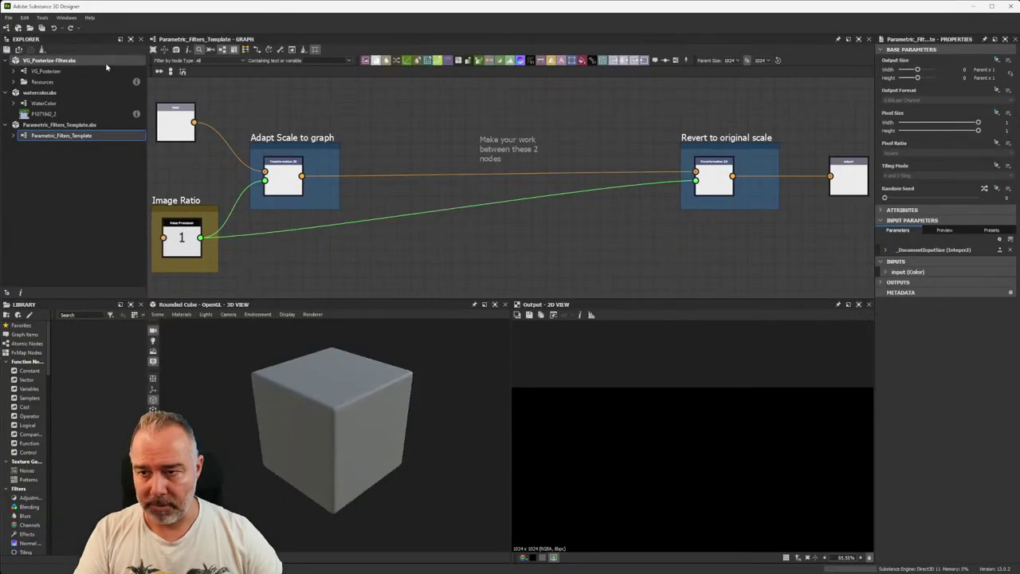
double_click(48, 71)
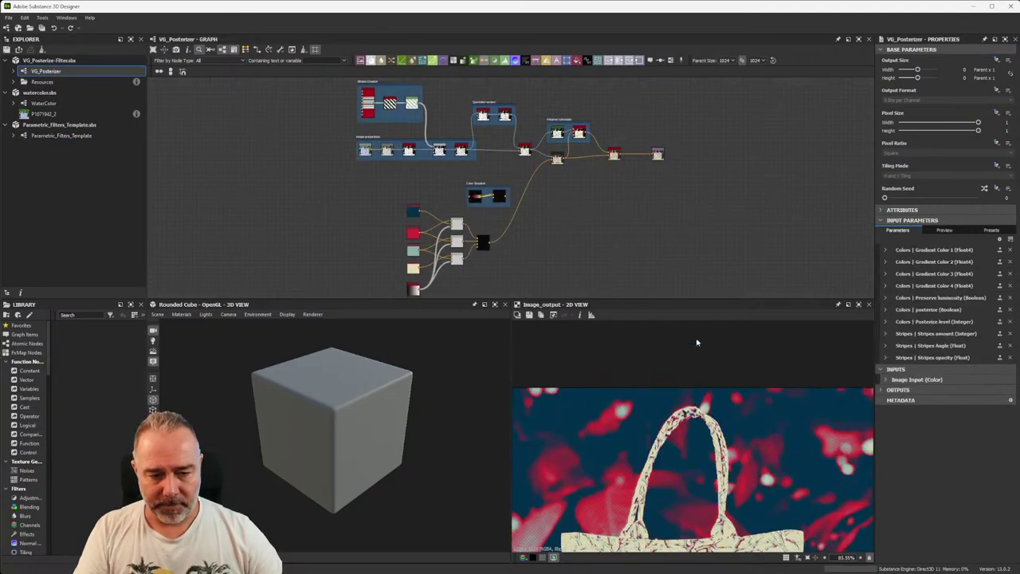
scroll(695, 415, "down", 5)
scroll(678, 402, "up", 2)
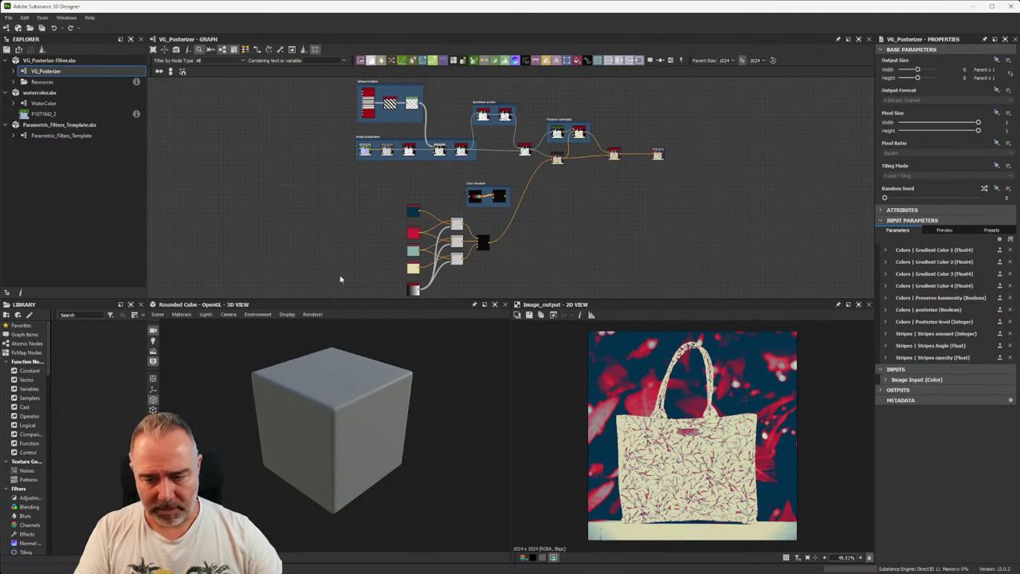
left_click(142, 306)
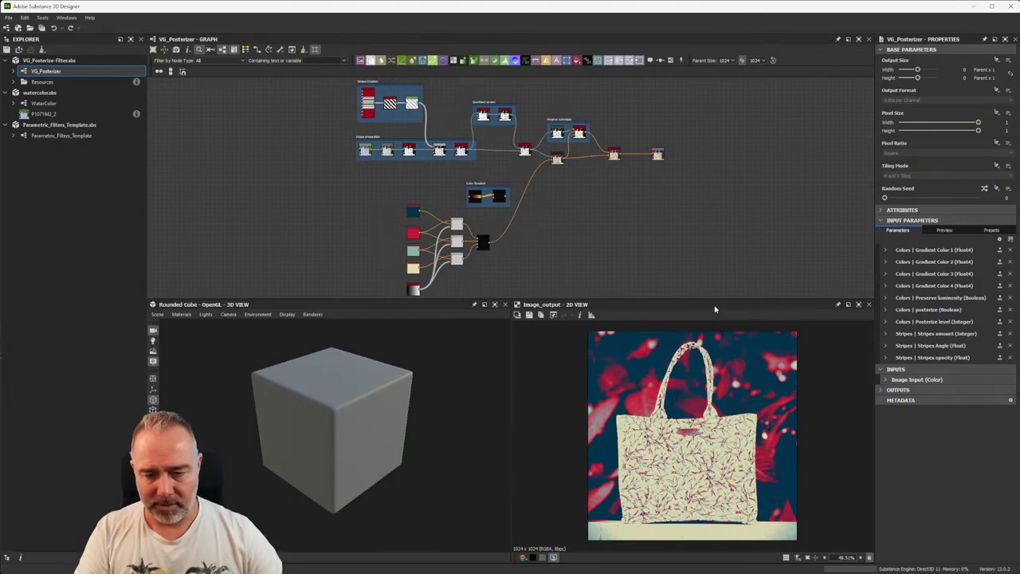
- Stack the 3D and 2D previews in a widened left column and frame the node graph
left_click_drag(638, 305, 72, 431)
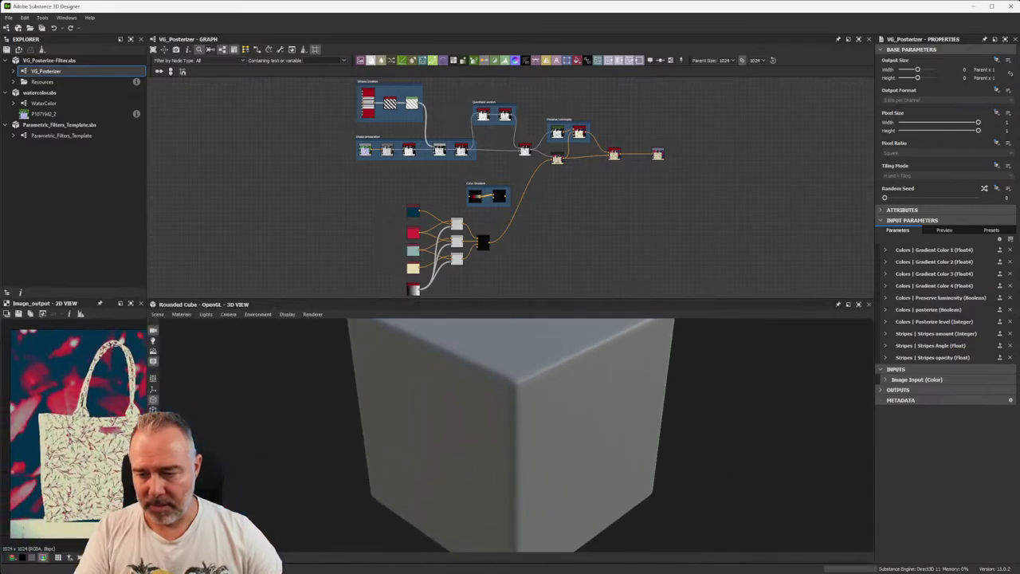
left_click_drag(269, 307, 85, 256)
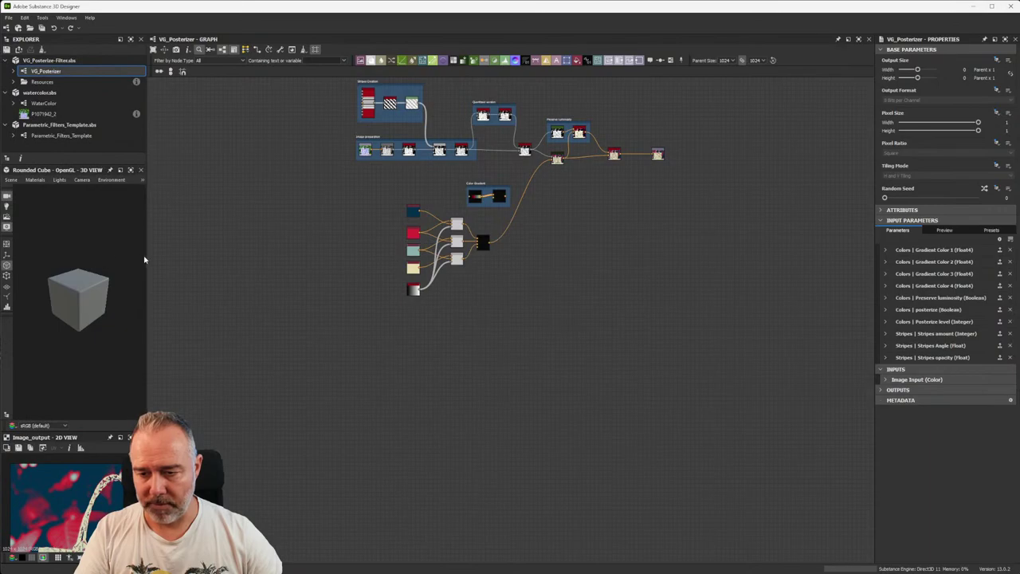
left_click_drag(148, 256, 220, 256)
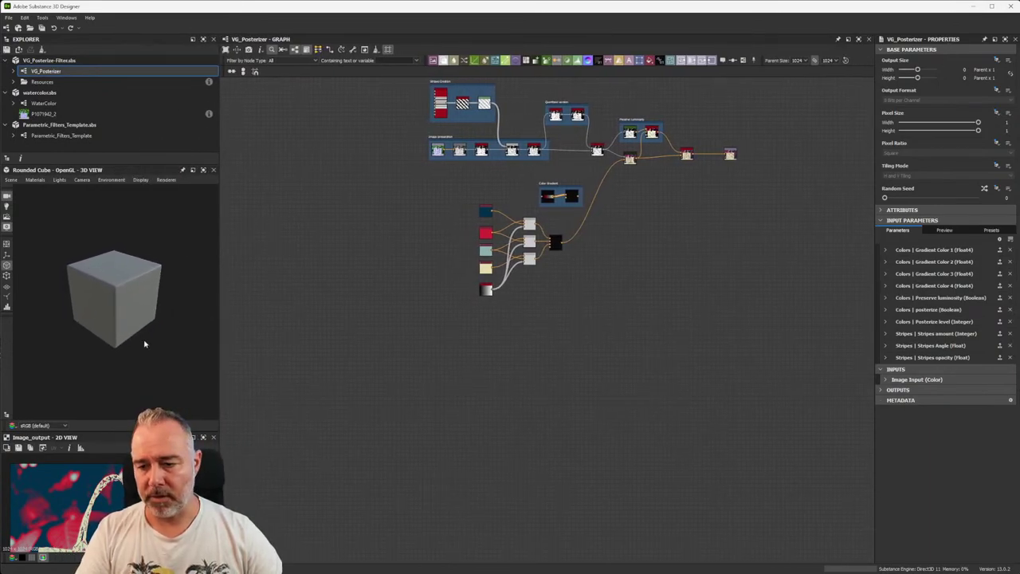
left_click_drag(122, 432, 125, 291)
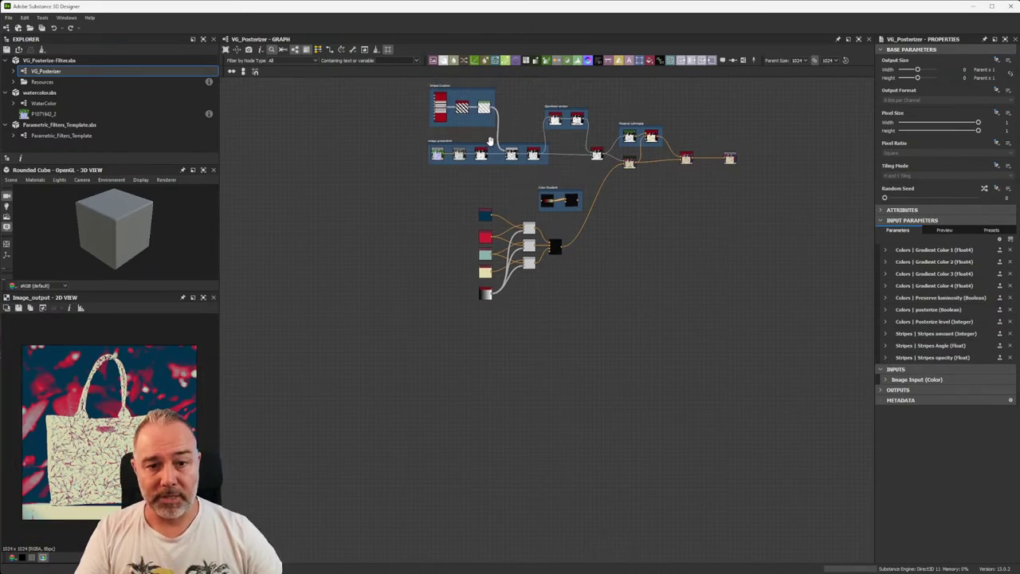
middle_click_drag(659, 315, 638, 415)
scroll(588, 271, "up", 2)
middle_click_drag(589, 271, 504, 225)
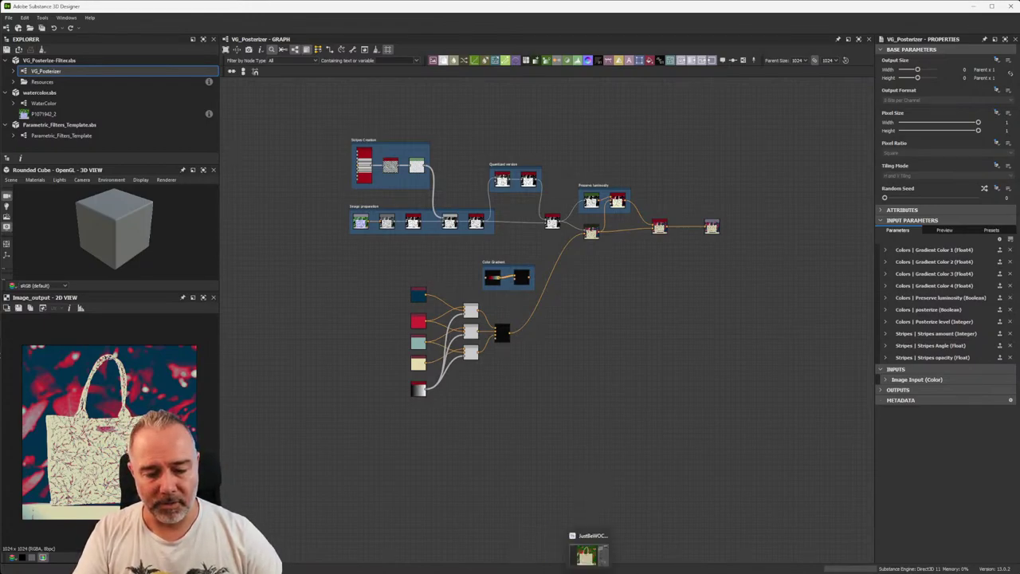
left_click(586, 554)
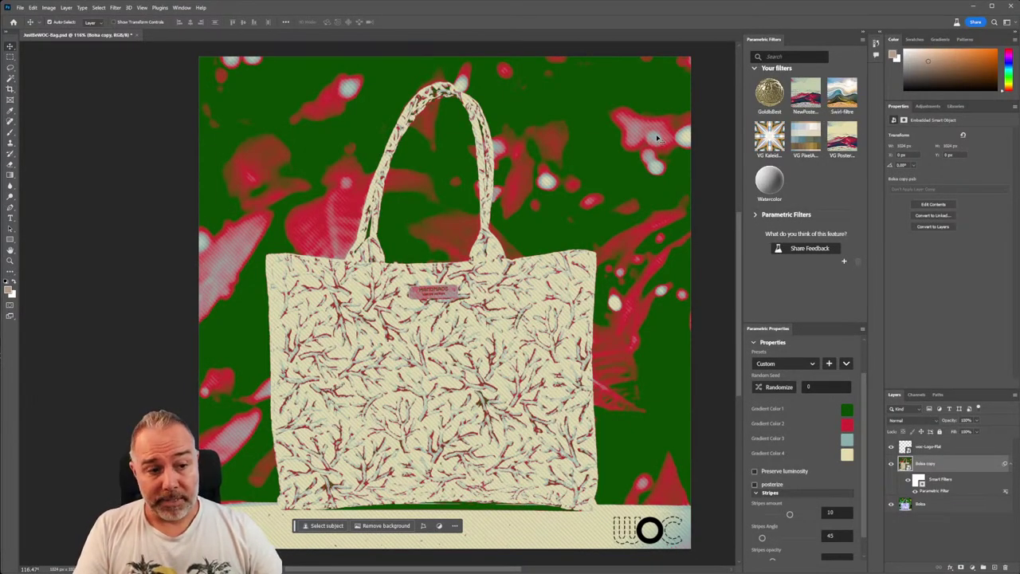
- Open the SBSAR file browser, move it over the canvas, and peek into Projects
left_click(846, 263)
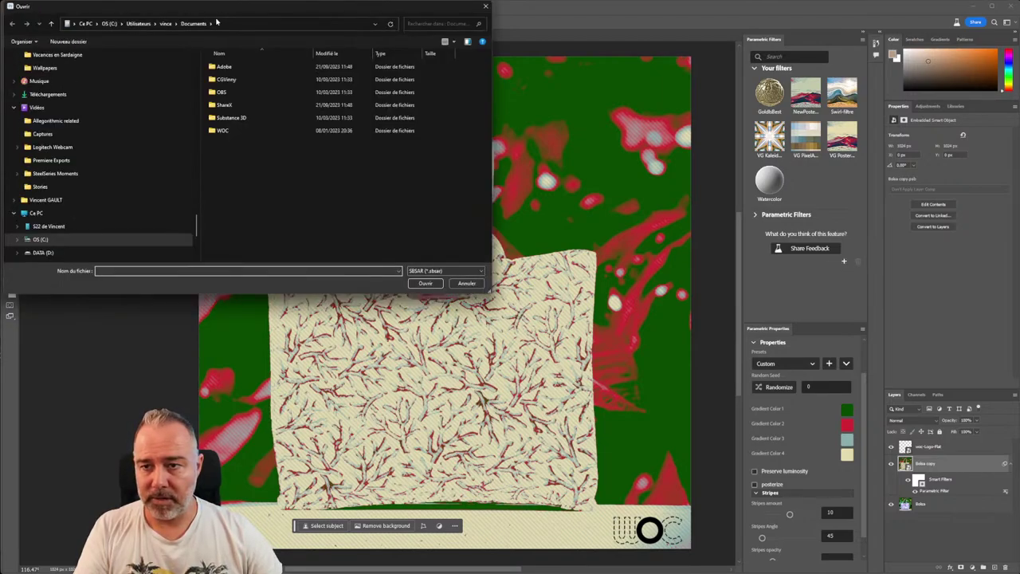
mouse_move(240, 9)
left_mouse_down()
mouse_move(272, 78)
mouse_move(299, 80)
left_mouse_up()
scroll(96, 142, "up", 10)
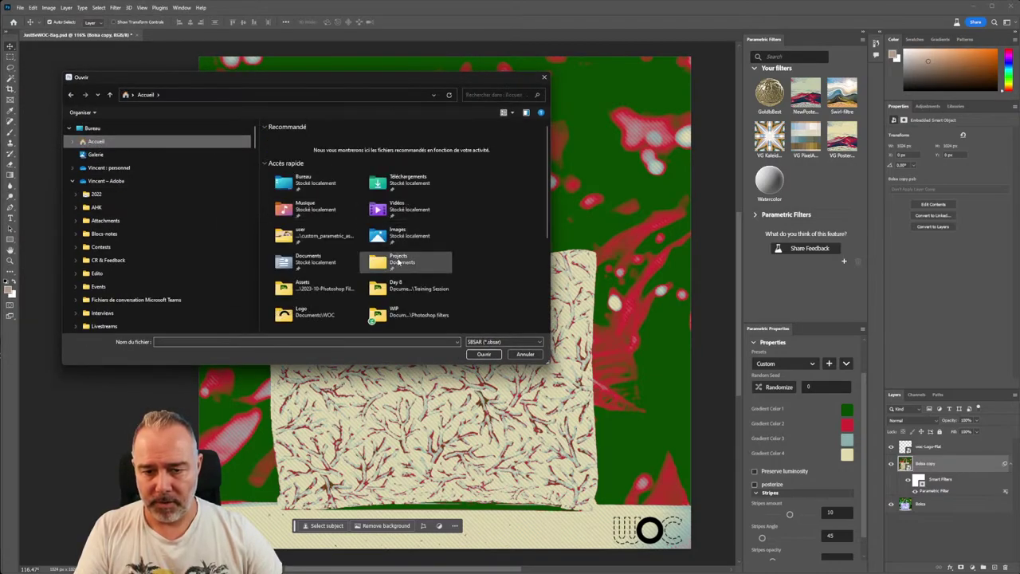
double_click(394, 257)
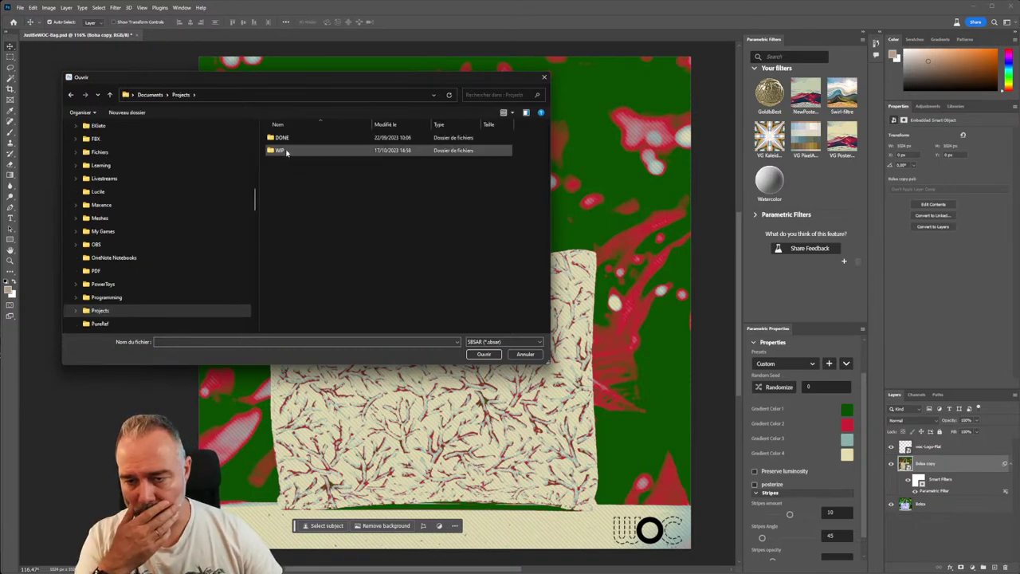
key("alt+Left")
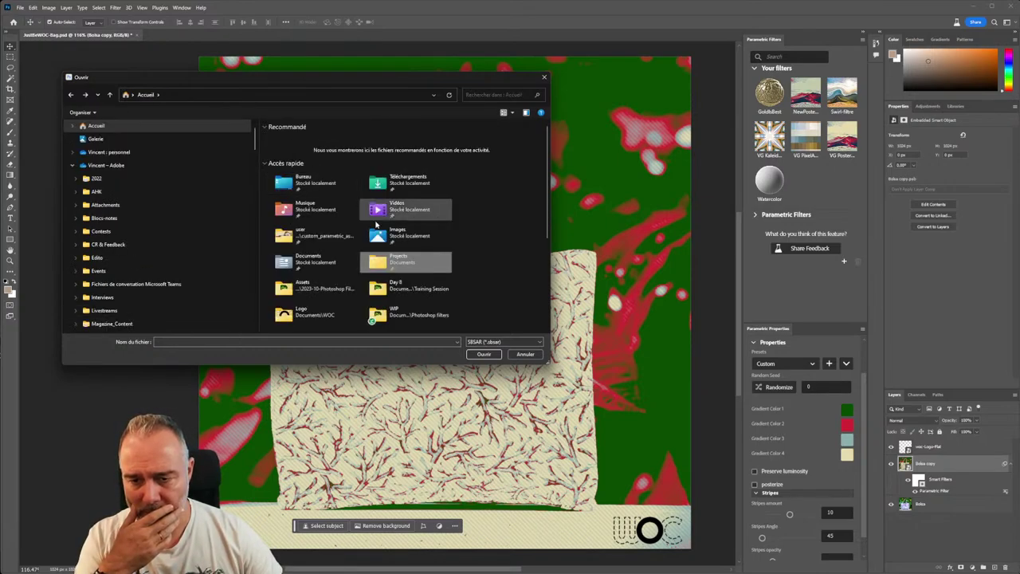
- Browse to Documents > Substance 3D > Substance 3D Designer > Photoshop filters > WIP, then close without loading
double_click(296, 262)
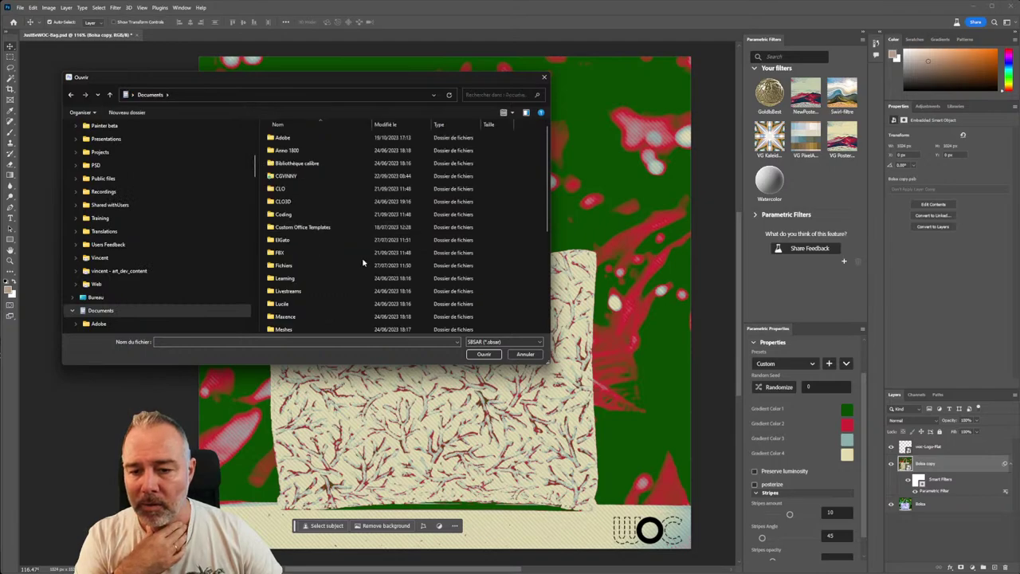
double_click(301, 278)
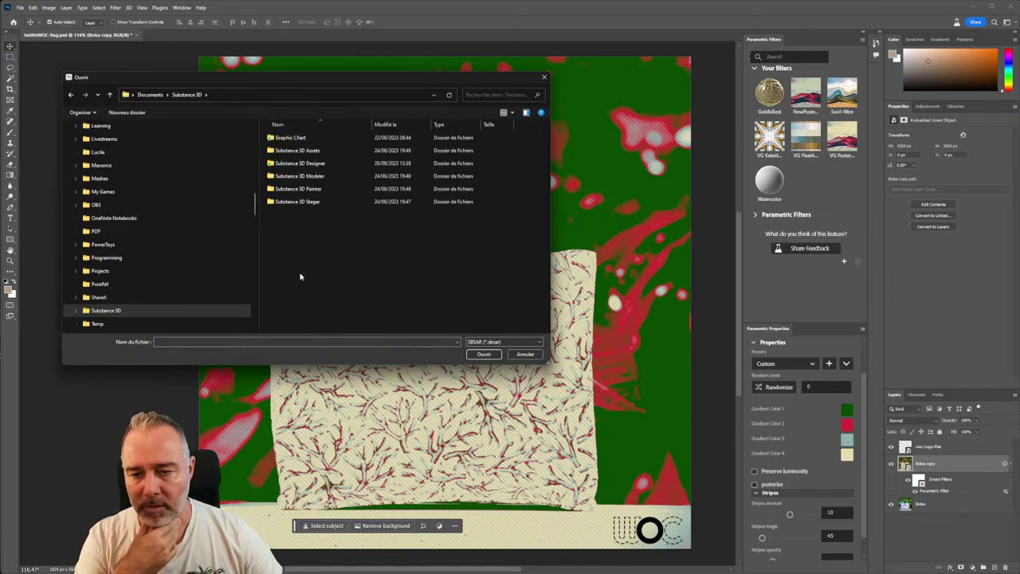
double_click(305, 163)
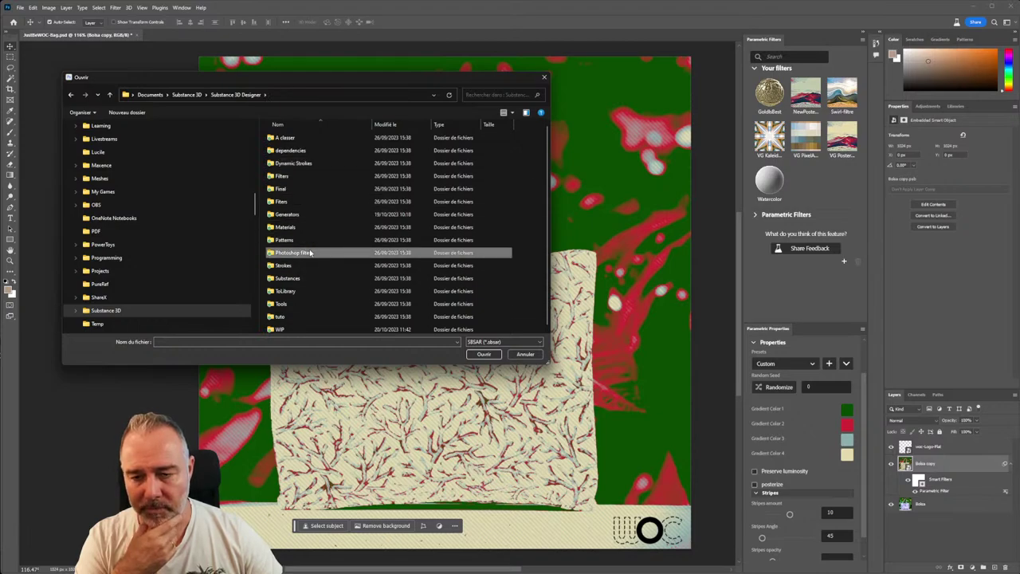
double_click(327, 252)
double_click(287, 137)
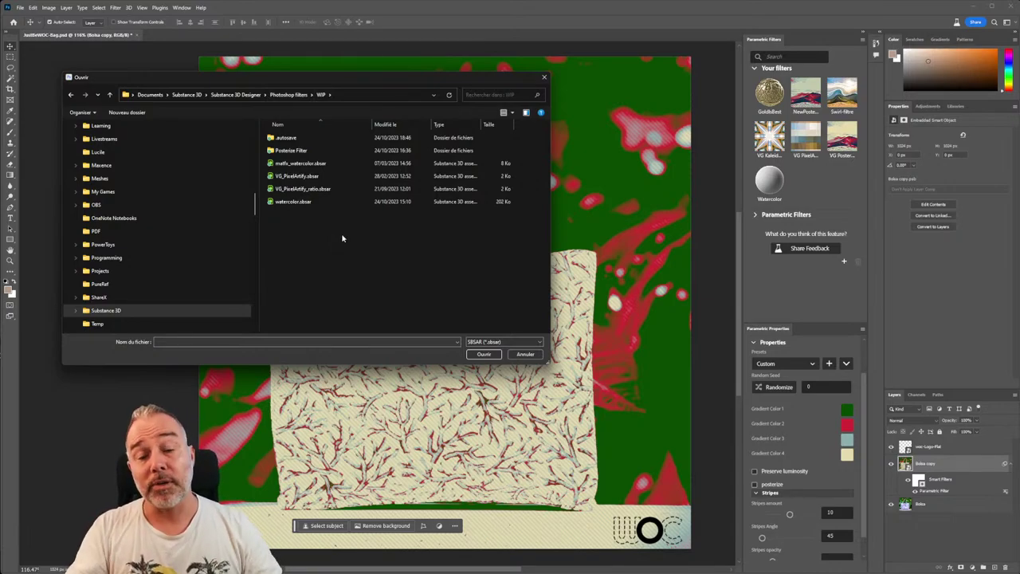
left_click(545, 77)
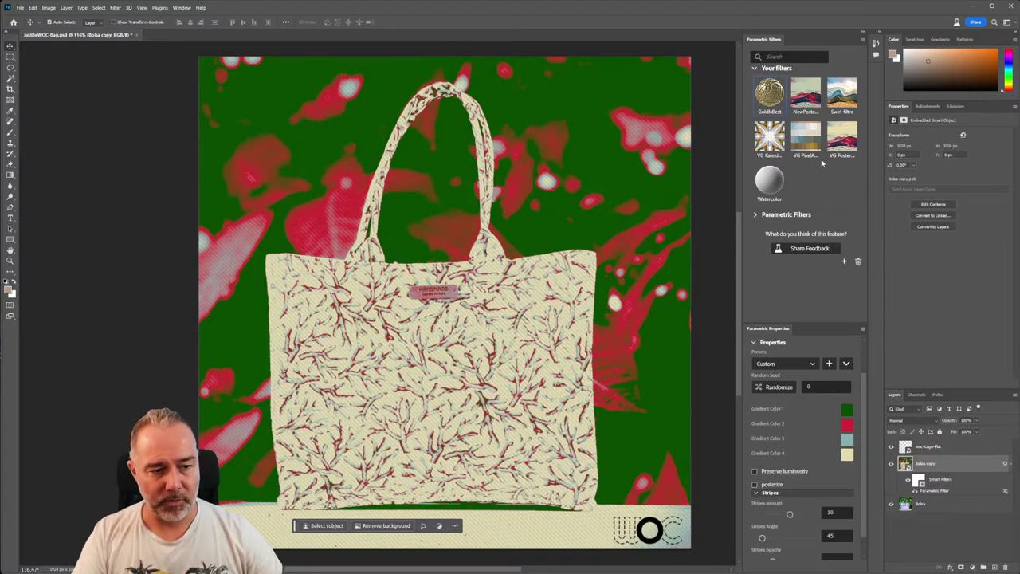
- Remove GoldBlast, NewPoster and Swirl-filtre from Your filters and apply VG PixelArtify to the bag
left_click(858, 263)
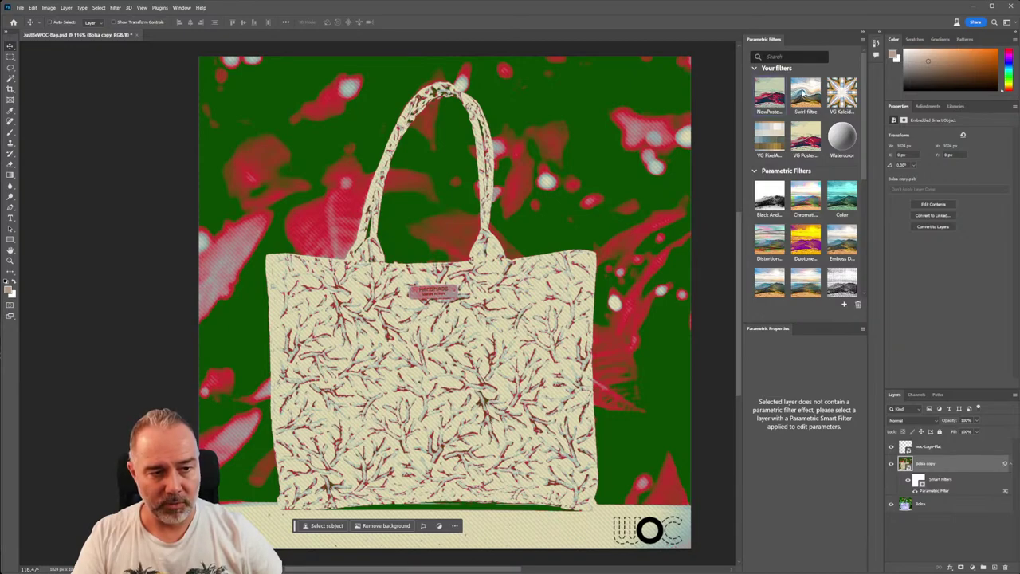
left_click(858, 308)
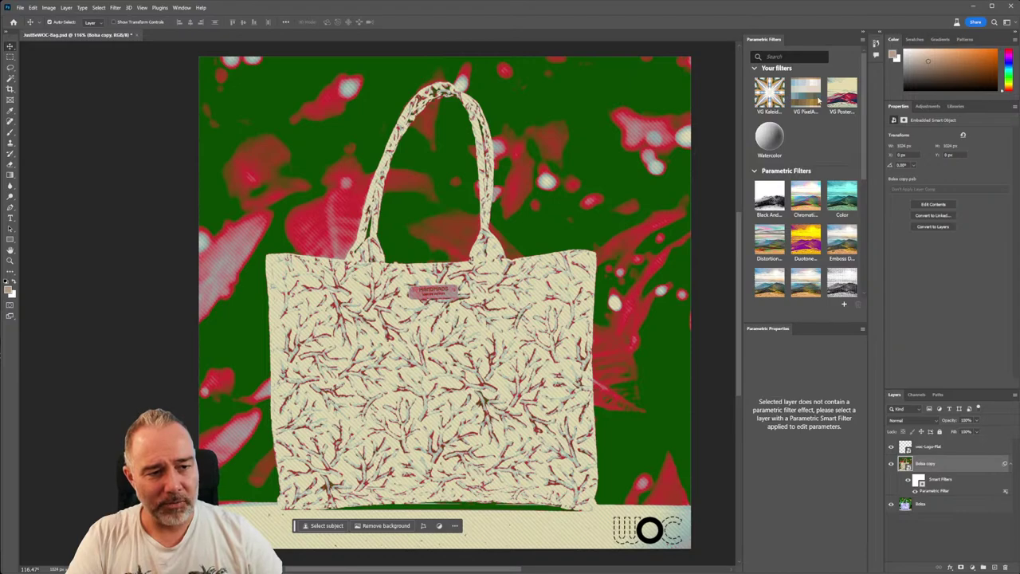
left_click(813, 96)
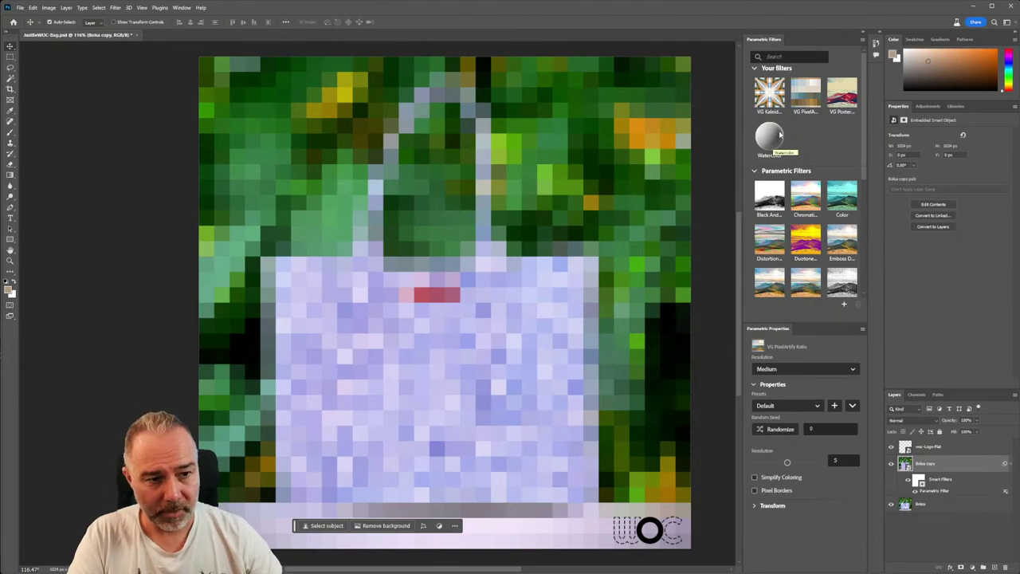
- Apply Watercolor with Brush Intensity 22.54, Paper Absorption 0.11, Borders Spread 0.16, Borders Contrast 0.31
left_click(779, 137)
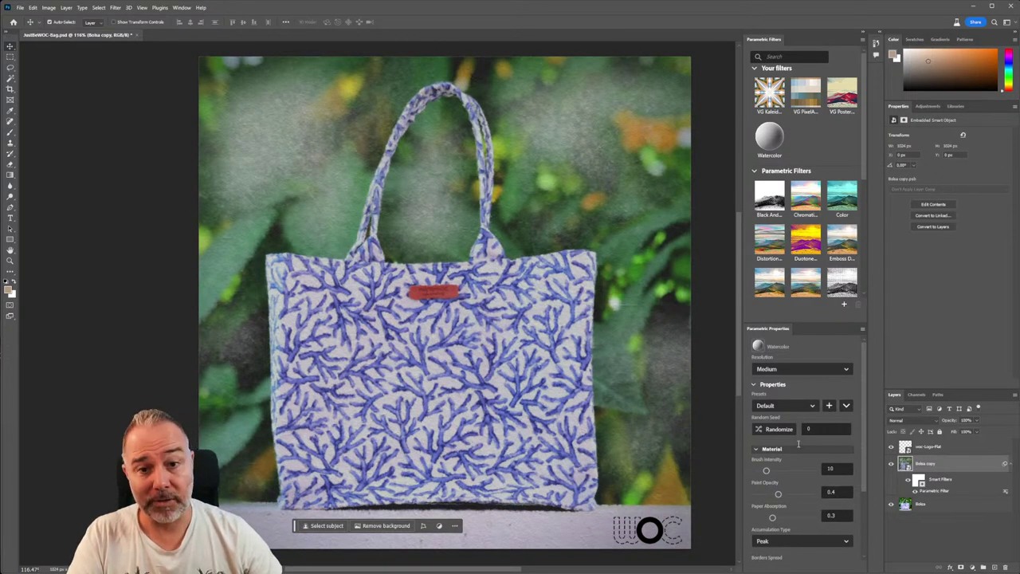
scroll(788, 440, "down", 1)
scroll(788, 440, "down", 1)
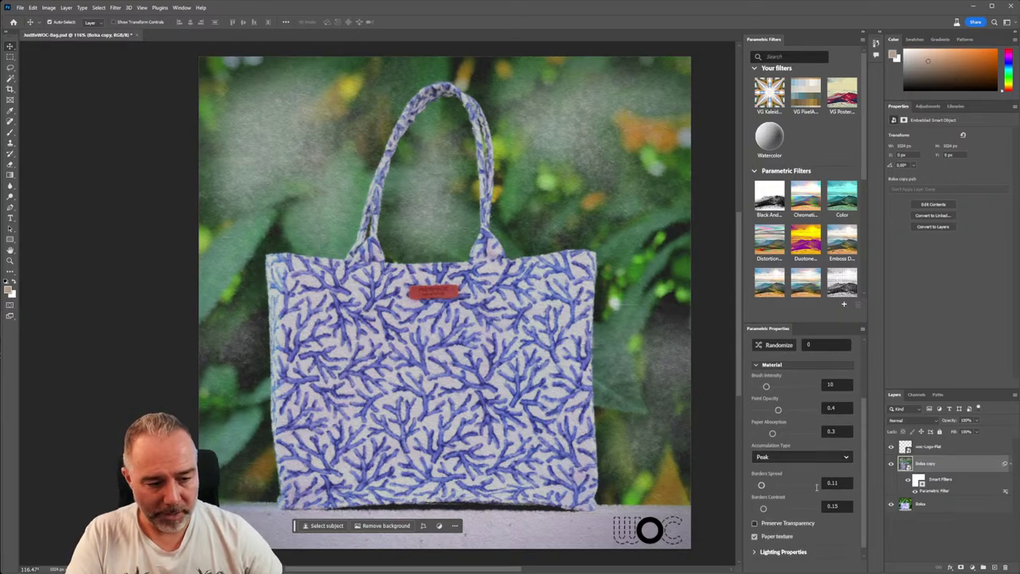
scroll(834, 461, "down", 1)
left_click_drag(761, 475, 768, 476)
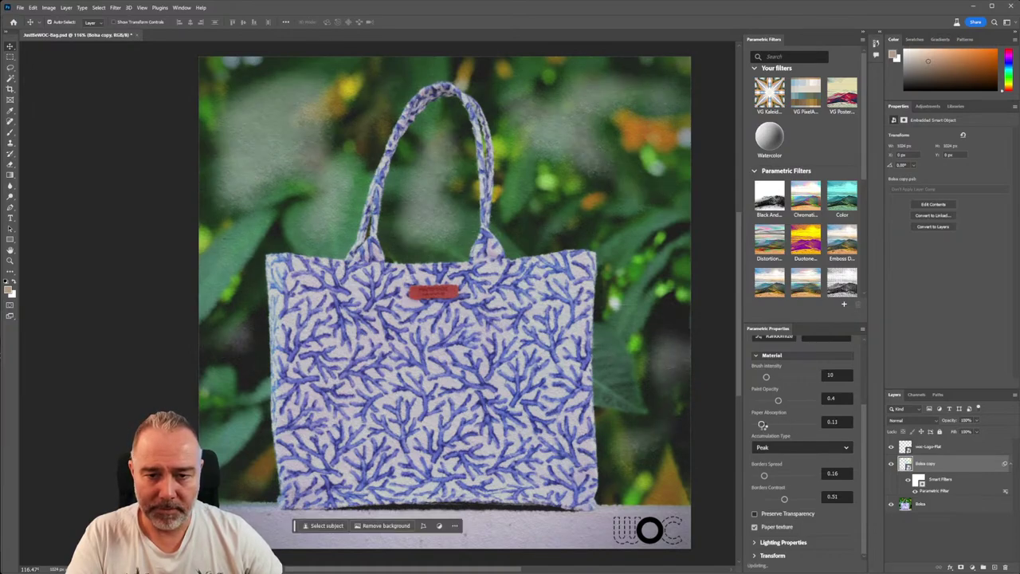
scroll(453, 427, "up", 1)
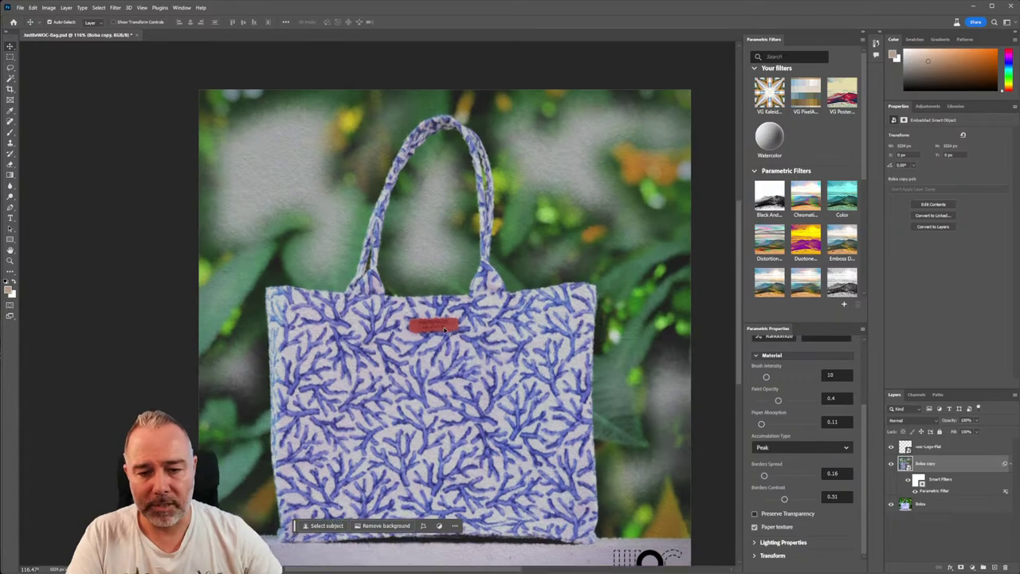
scroll(780, 447, "up", 3)
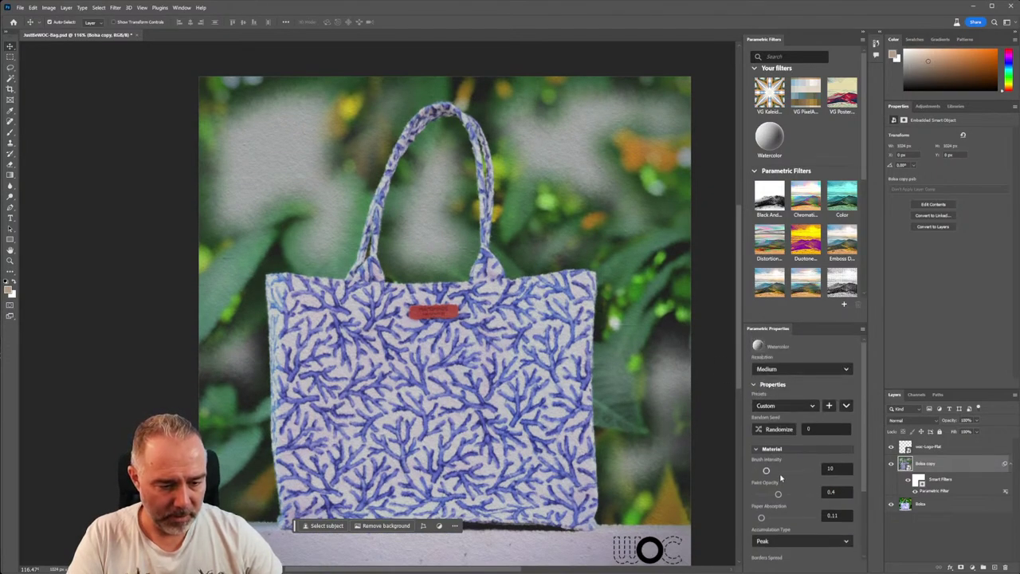
left_click(781, 472)
scroll(503, 389, "down", 1)
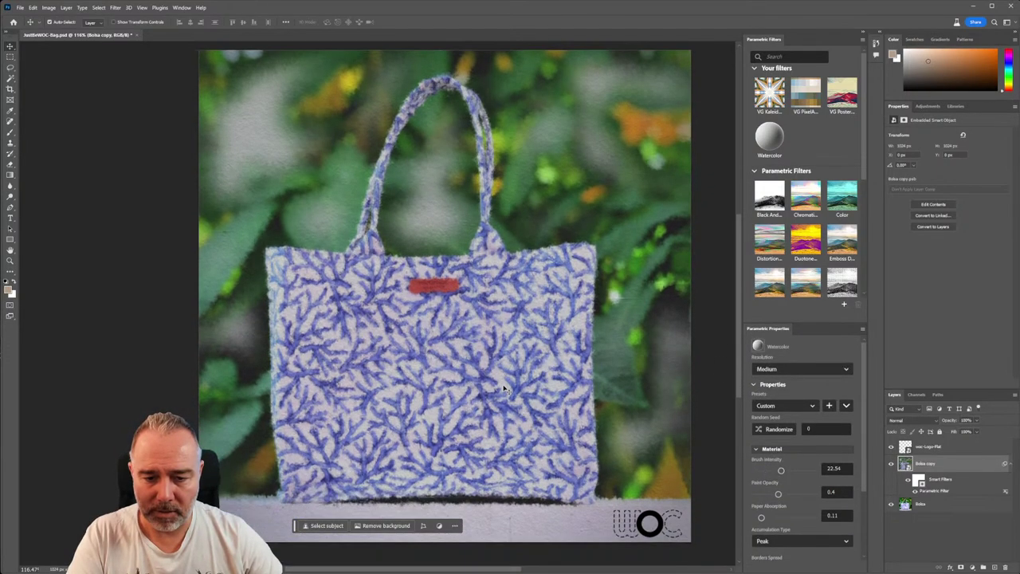
scroll(503, 389, "down", 1)
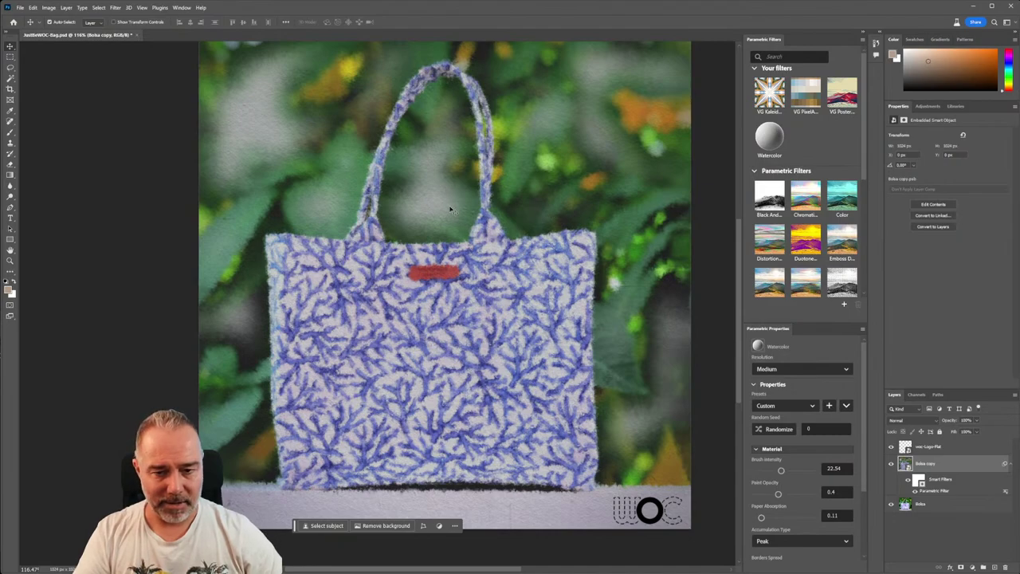
- Expand Lighting Properties and set the watercolor lighting to Rotation 165.7 and Height 5.7
left_click(794, 448)
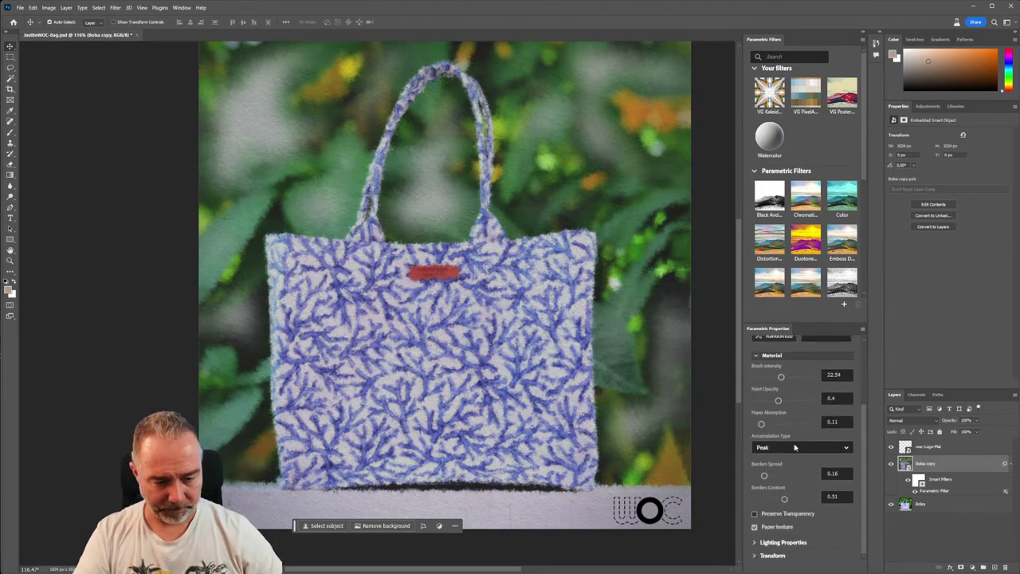
left_click(796, 449)
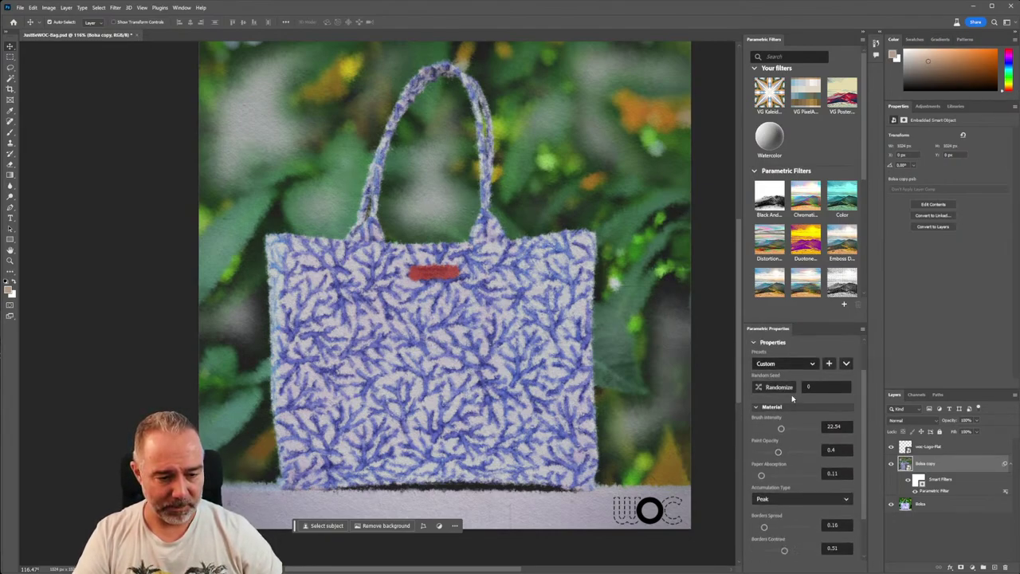
scroll(792, 395, "down", 3)
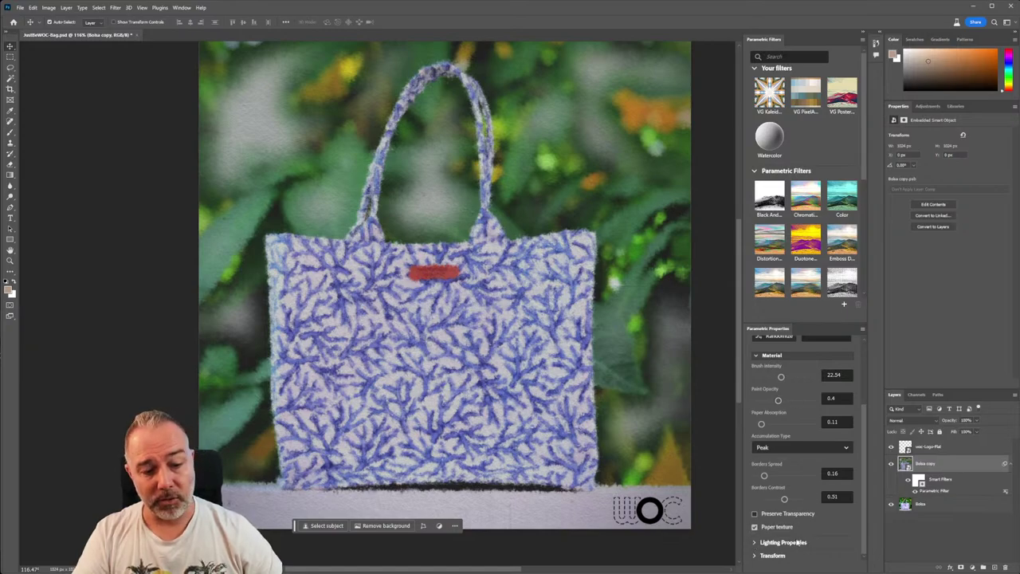
left_click(756, 543)
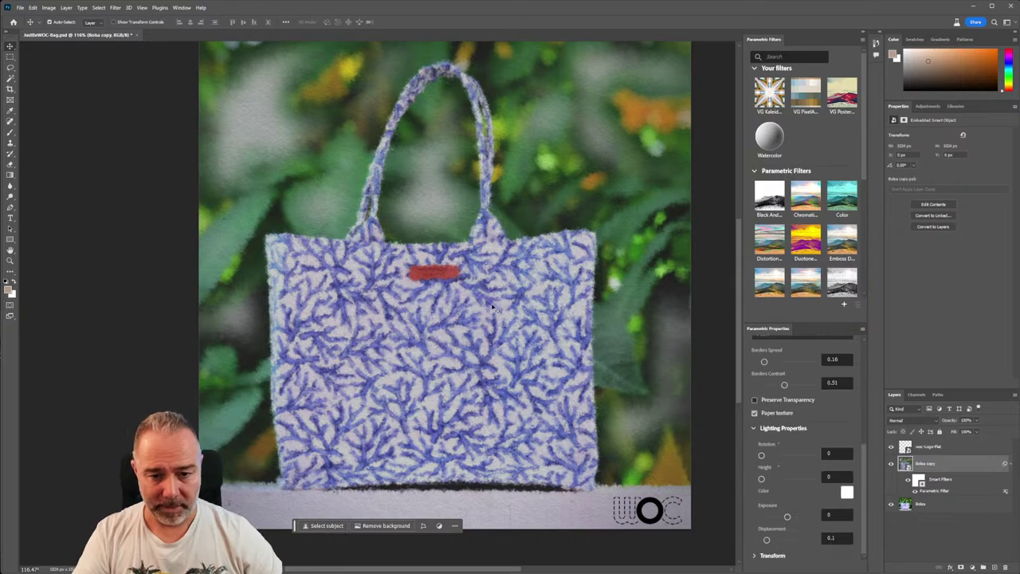
scroll(470, 247, "up", 5, "alt")
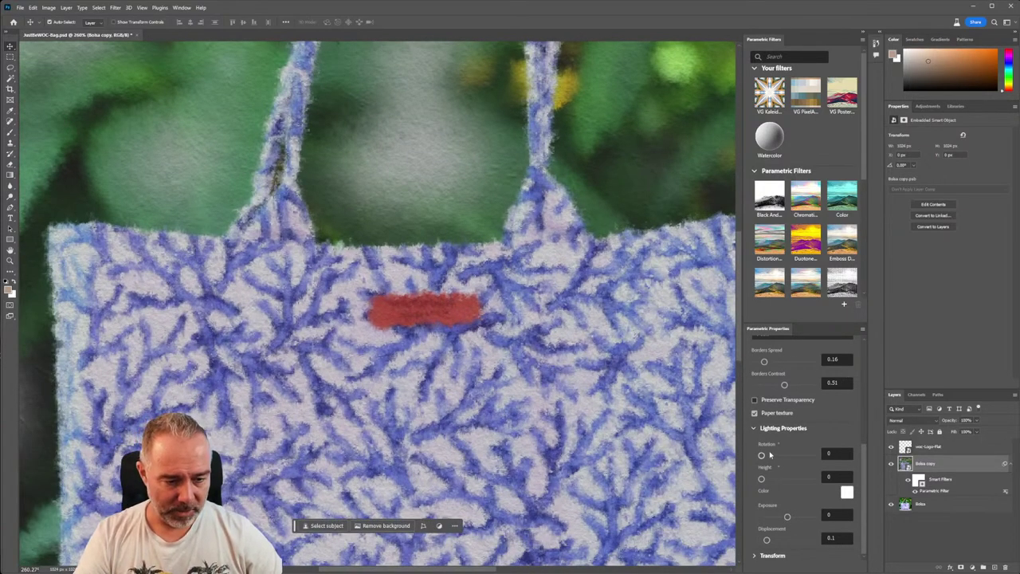
mouse_move(761, 456)
left_mouse_down()
mouse_move(785, 456)
mouse_move(784, 481)
left_mouse_up()
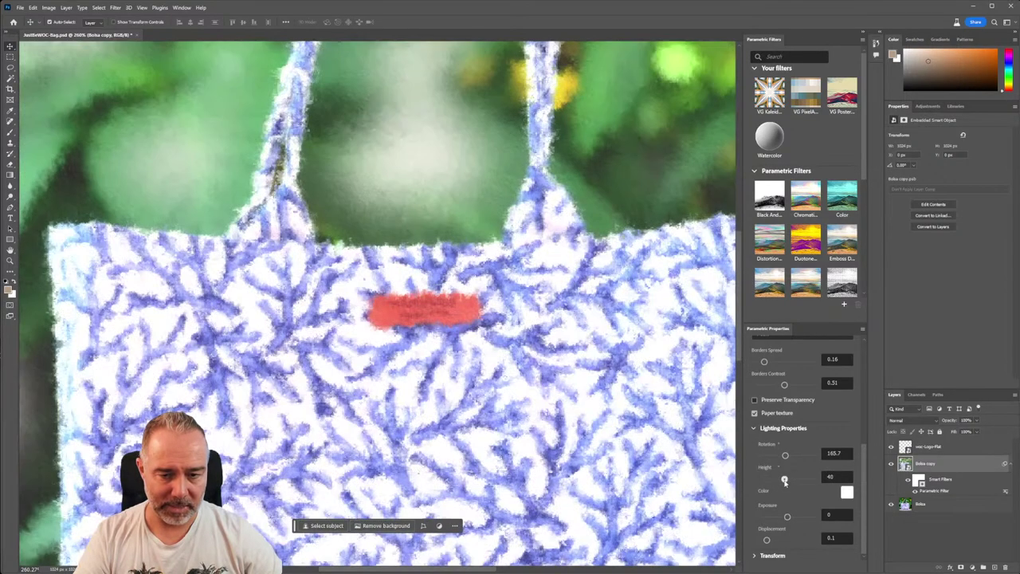
left_click_drag(784, 481, 794, 480)
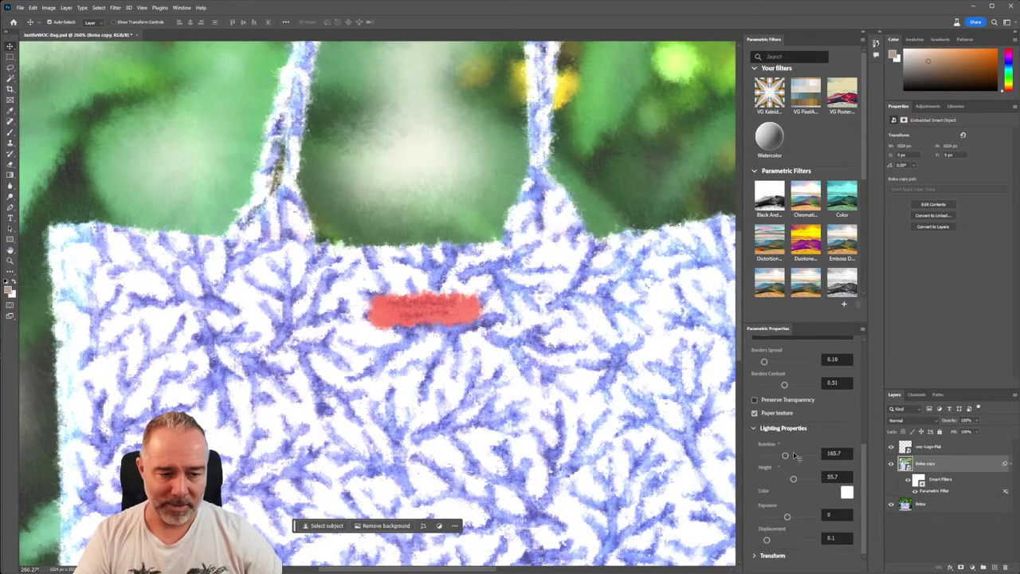
left_click_drag(794, 478, 765, 478)
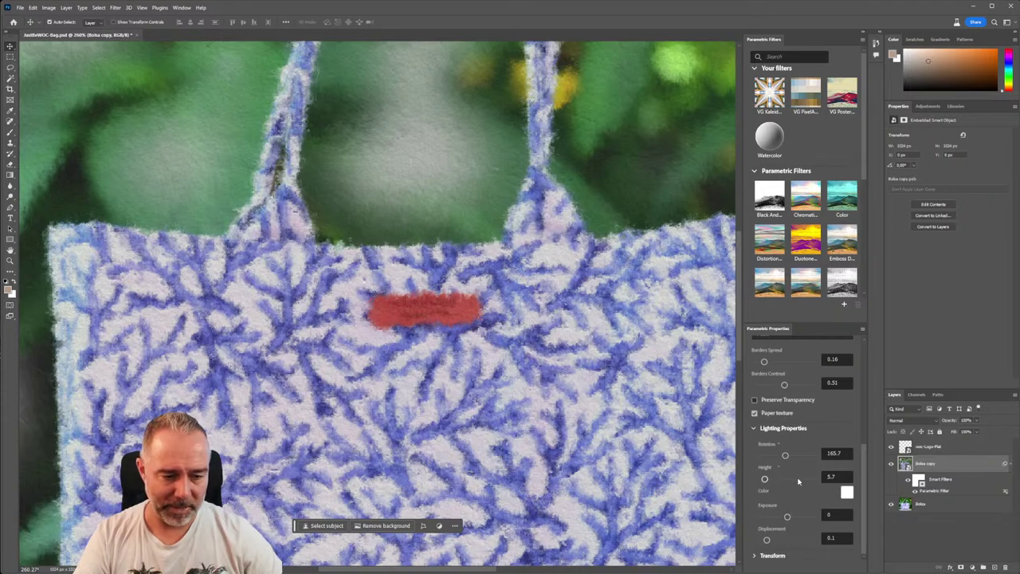
- Change the Watercolor Lighting Color from white to a pale yellow
left_click(847, 493)
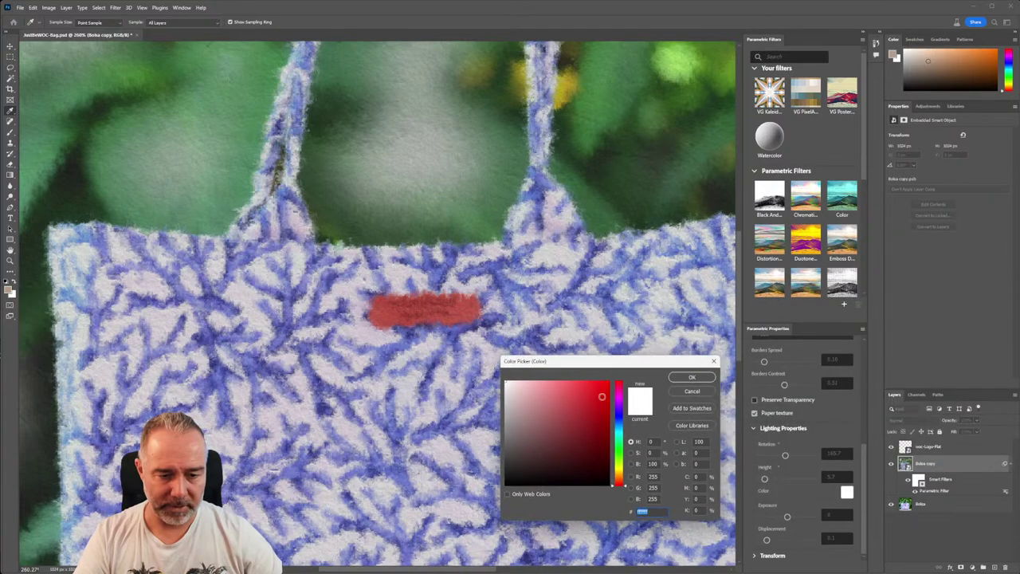
left_click(620, 474)
left_click(599, 460)
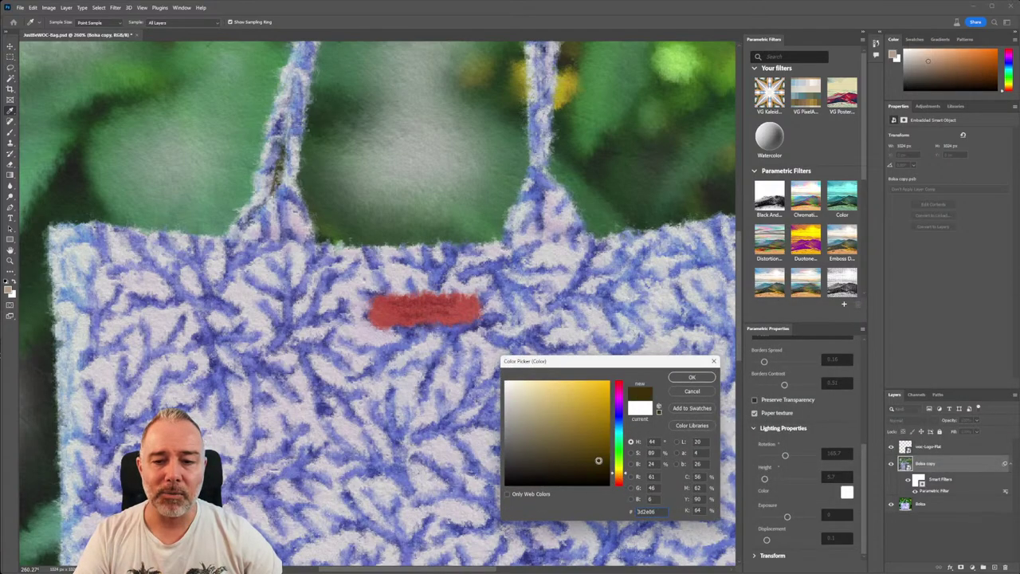
left_click(597, 437)
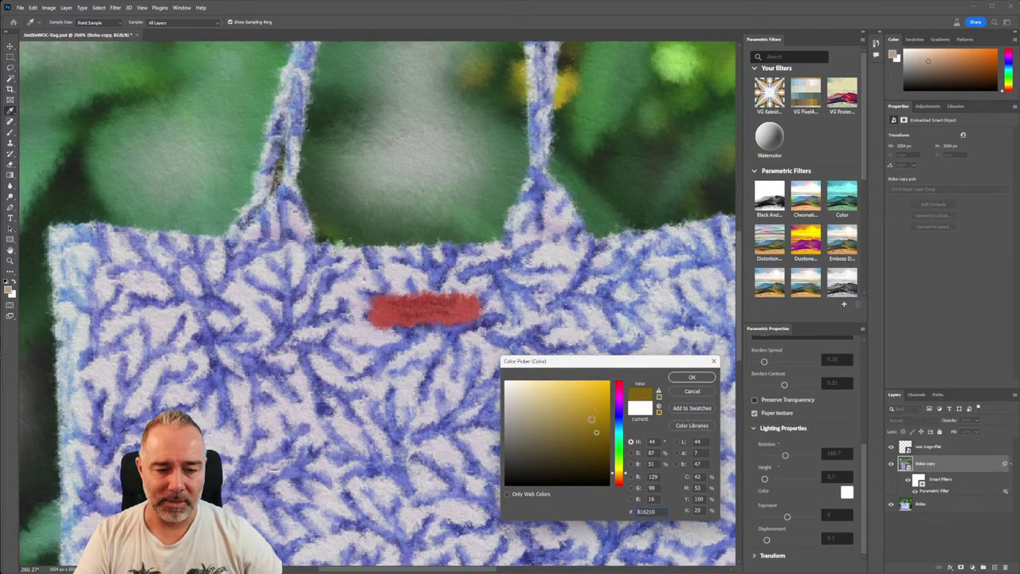
left_click(578, 389)
left_click_drag(578, 389, 545, 380)
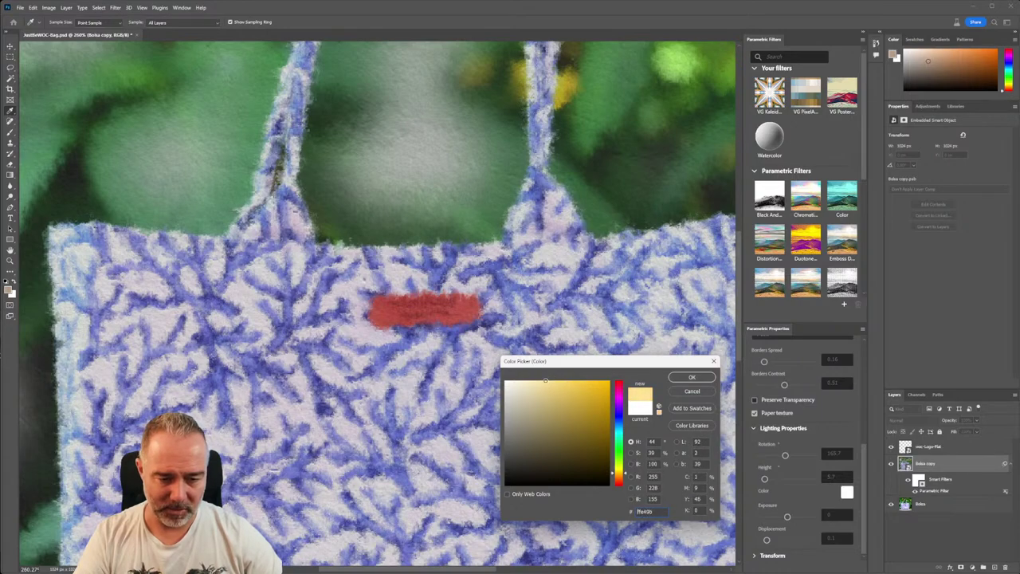
left_click(693, 377)
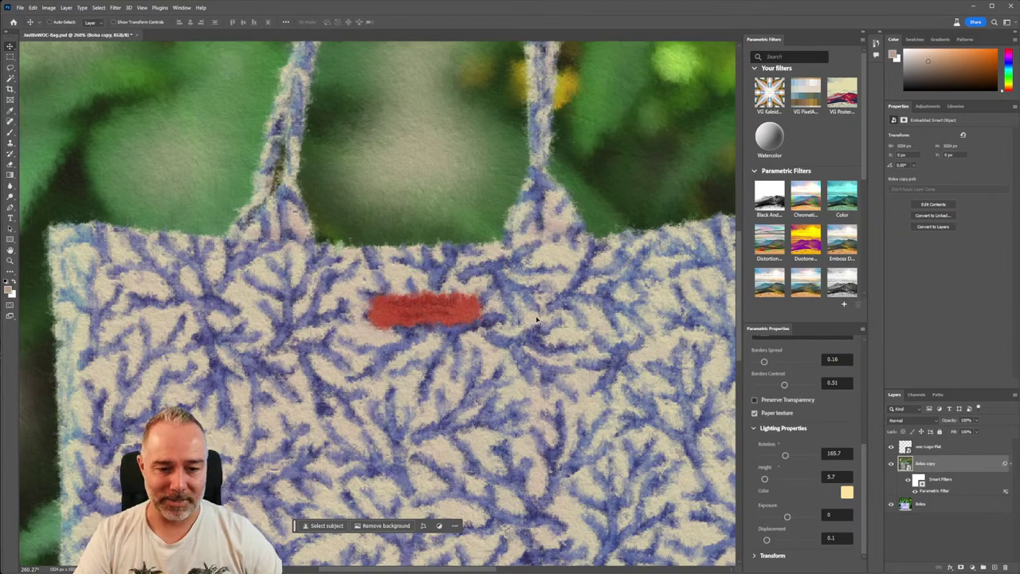
- Zoom out and pan the canvas until the whole filtered bag photo fits in view
scroll(536, 273, "down", 5, "alt")
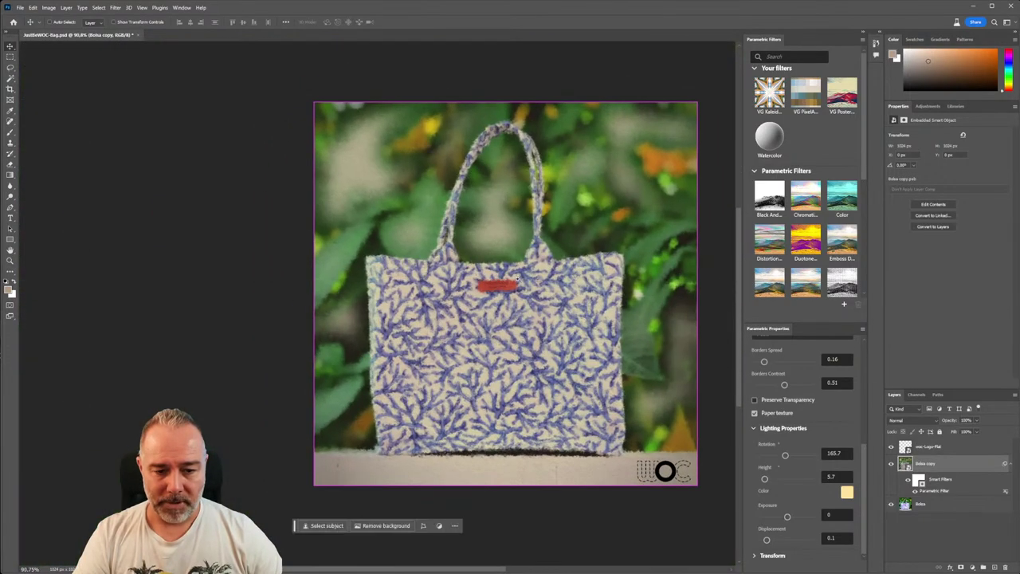
scroll(520, 281, "right", 2)
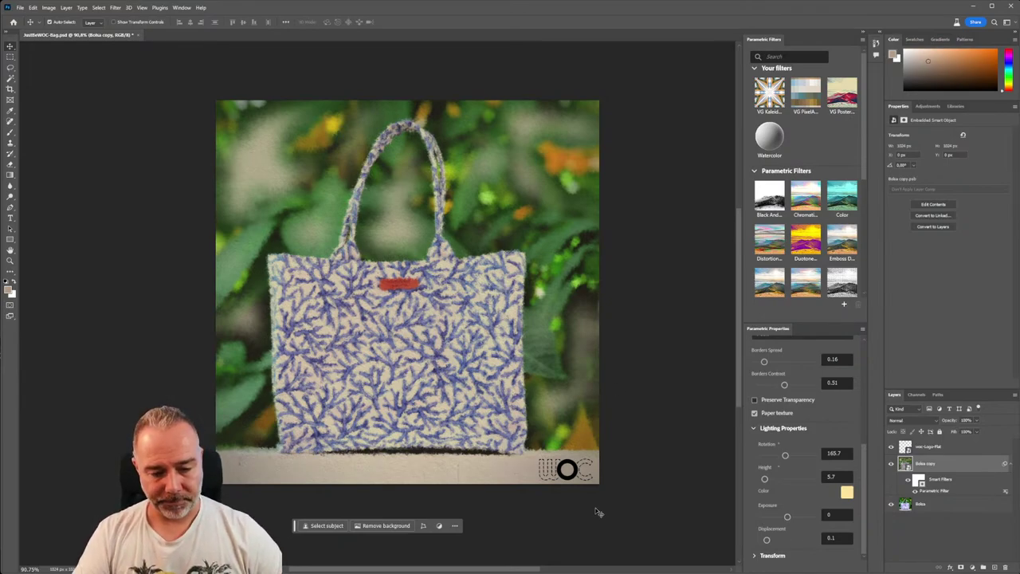
- Return to Substance 3D Designer and pan the VG_Posterizer graph slightly
mouse_move(558, 558)
left_click(570, 550)
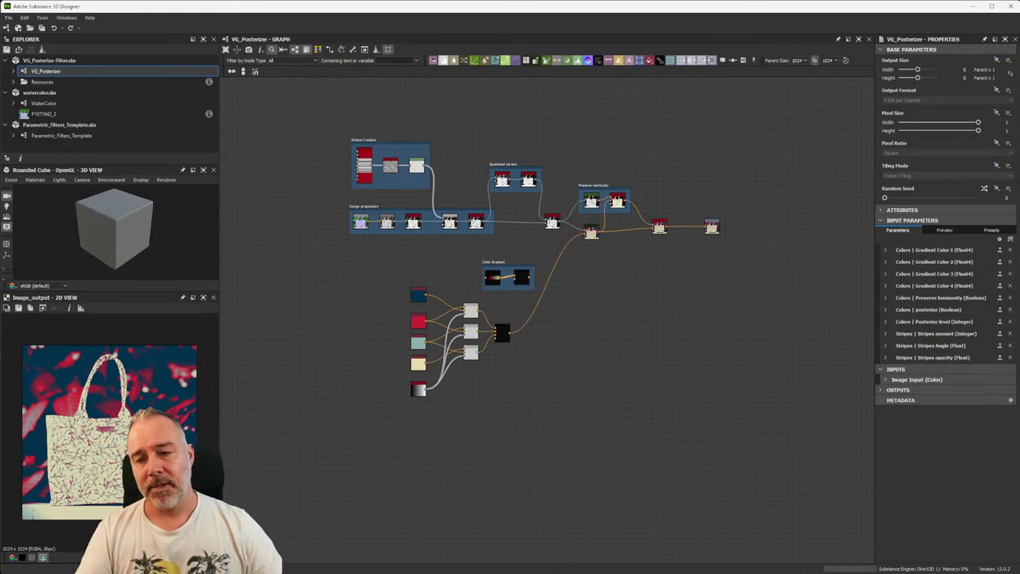
middle_click_drag(594, 337, 609, 362)
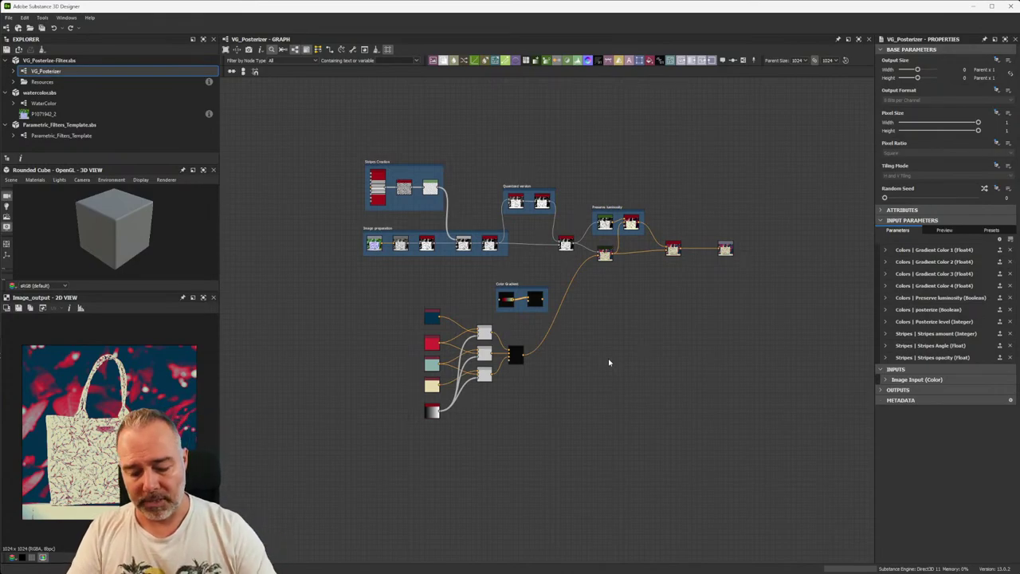
- Create a new graph named Substance_graph from the Empty template in an unsaved package
key("ctrl+n")
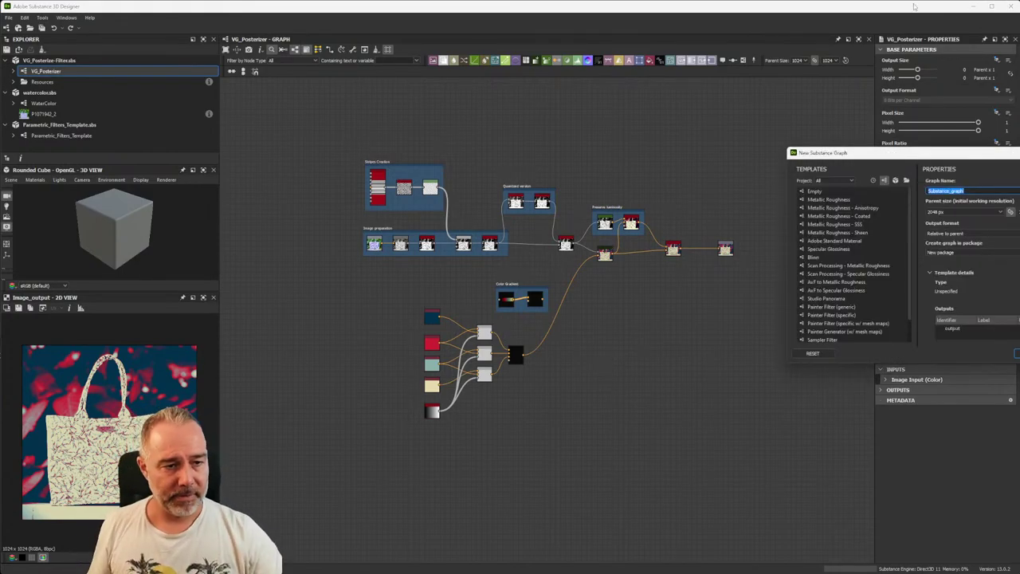
mouse_move(932, 154)
left_mouse_down()
mouse_move(546, 180)
mouse_move(546, 209)
left_mouse_up()
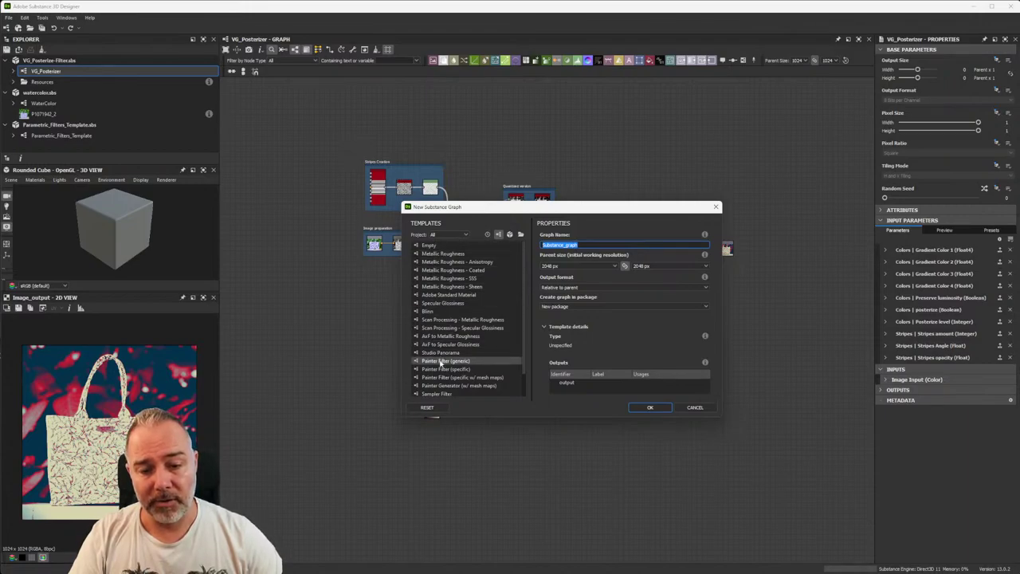
left_click(450, 247)
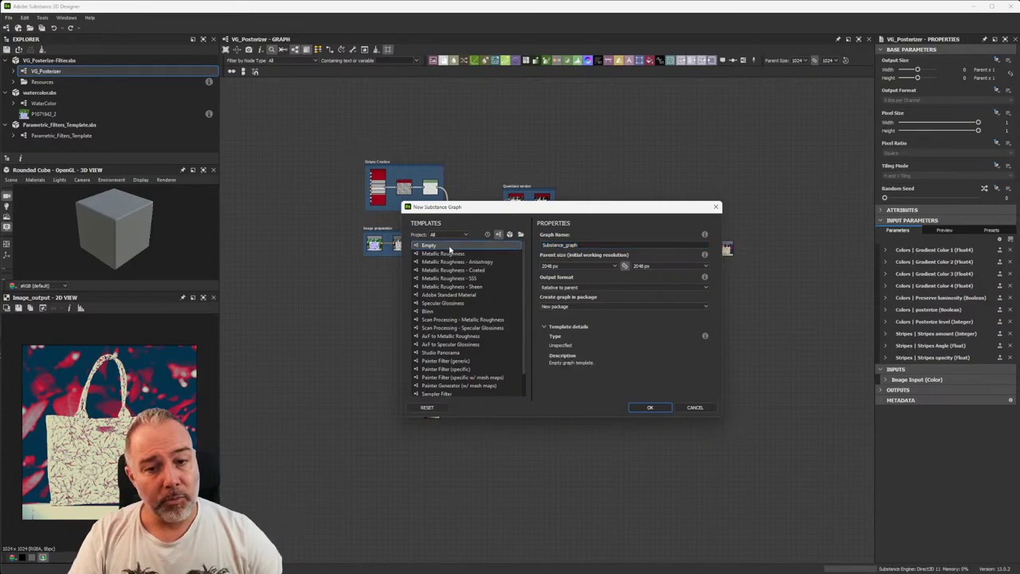
left_click(652, 407)
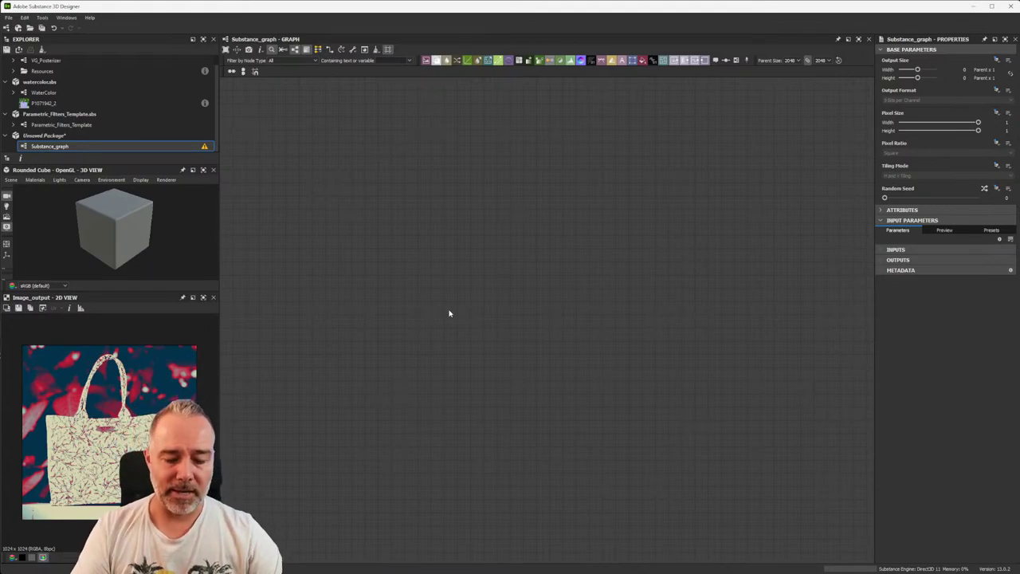
- Add an Input Color node named input to the new graph
key("space")
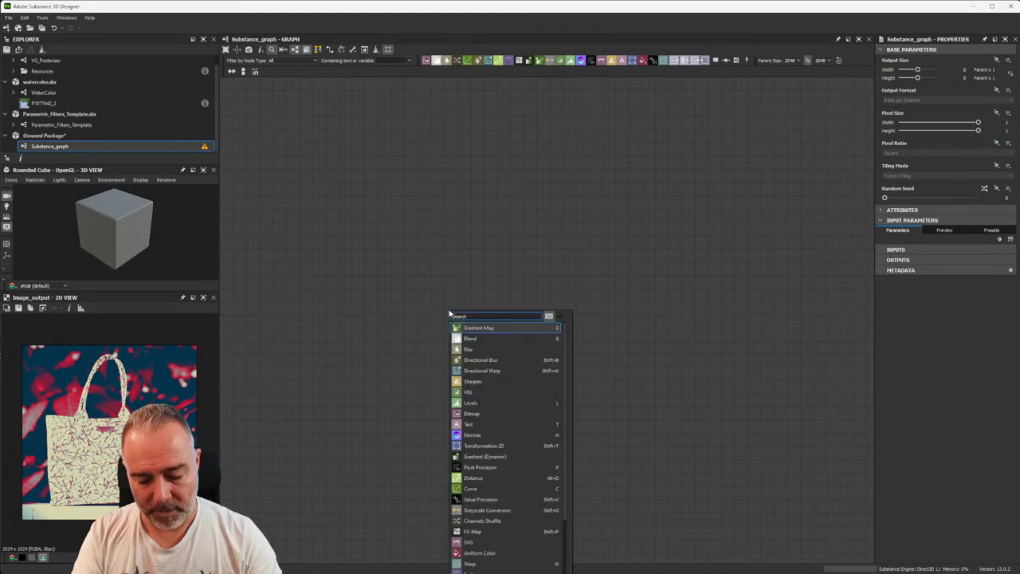
type("input")
key("Return")
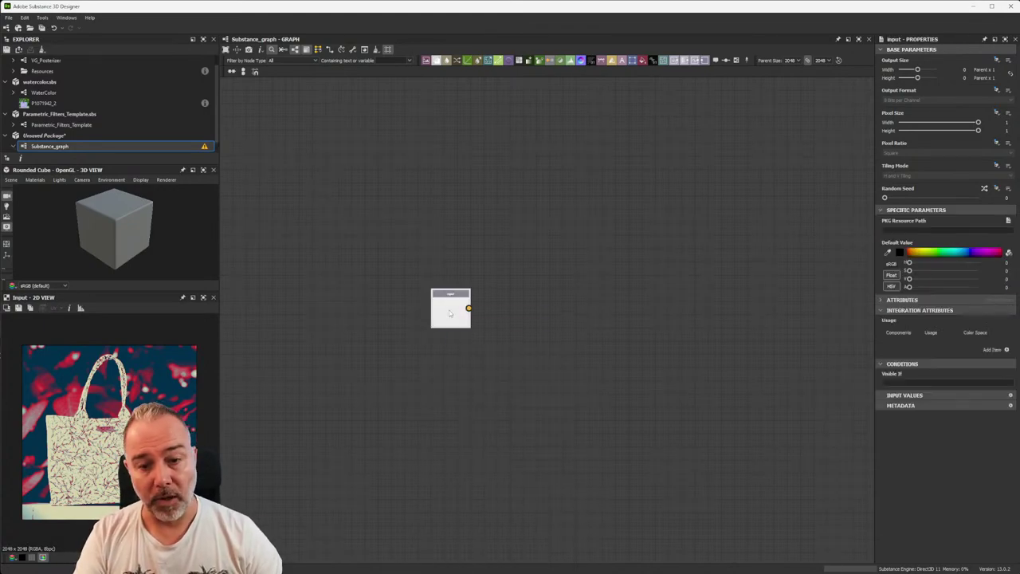
scroll(431, 291, "up", 5)
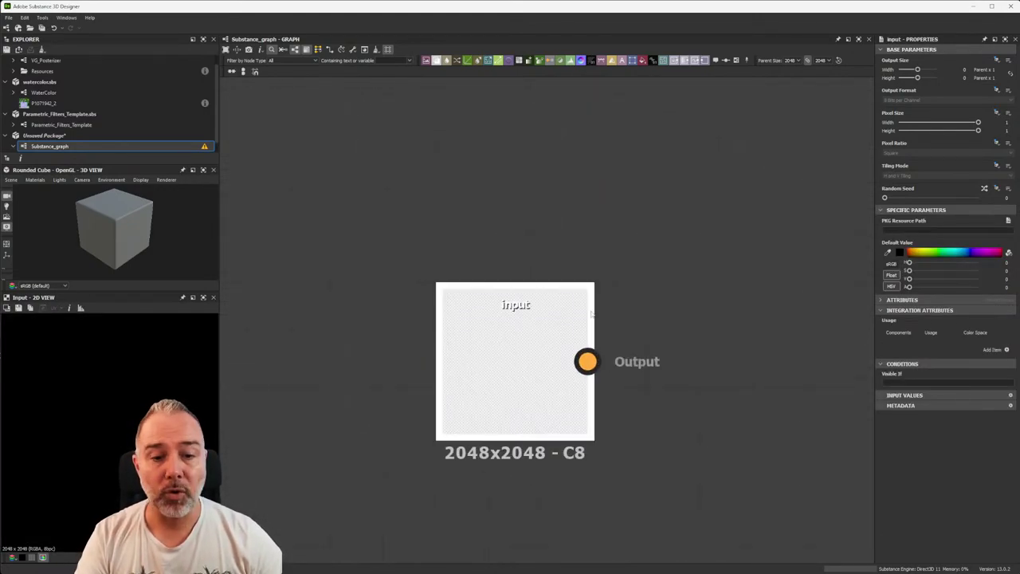
scroll(597, 299, "down", 3)
scroll(597, 302, "up", 1)
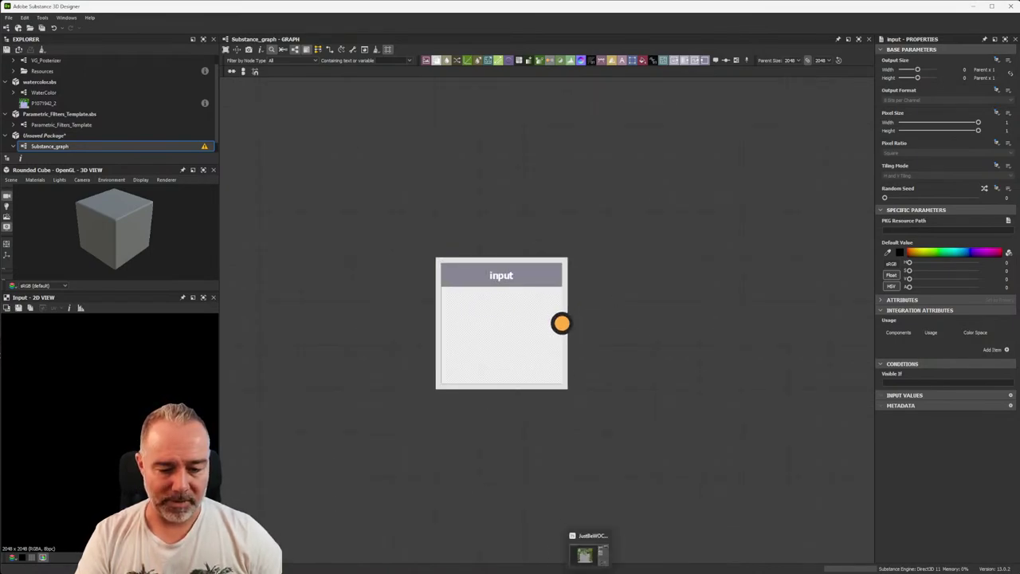
- Check the bag photo in Photoshop, then pan the graph so the input node sits left
left_click(587, 547)
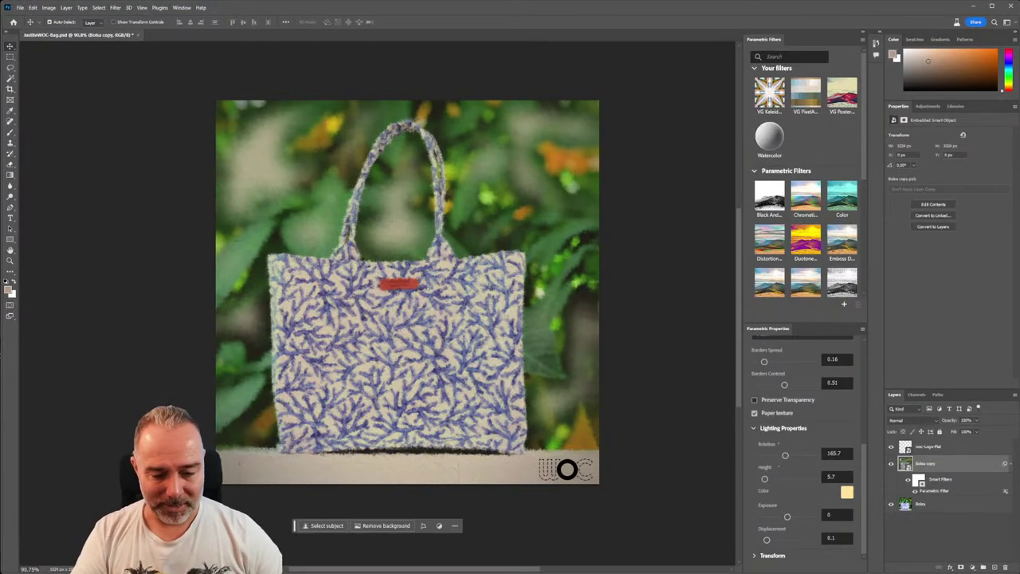
mouse_move(556, 558)
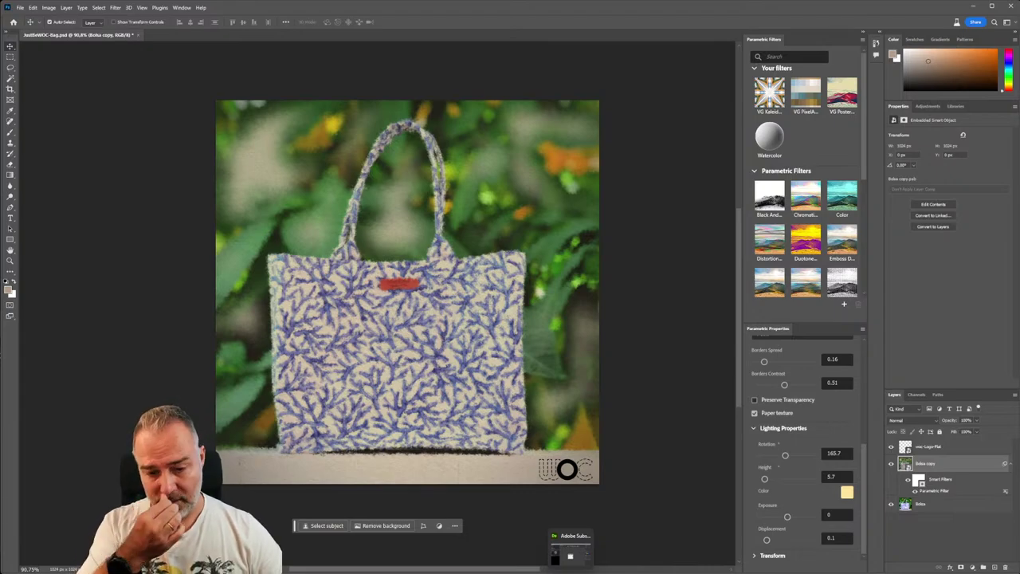
left_click(570, 550)
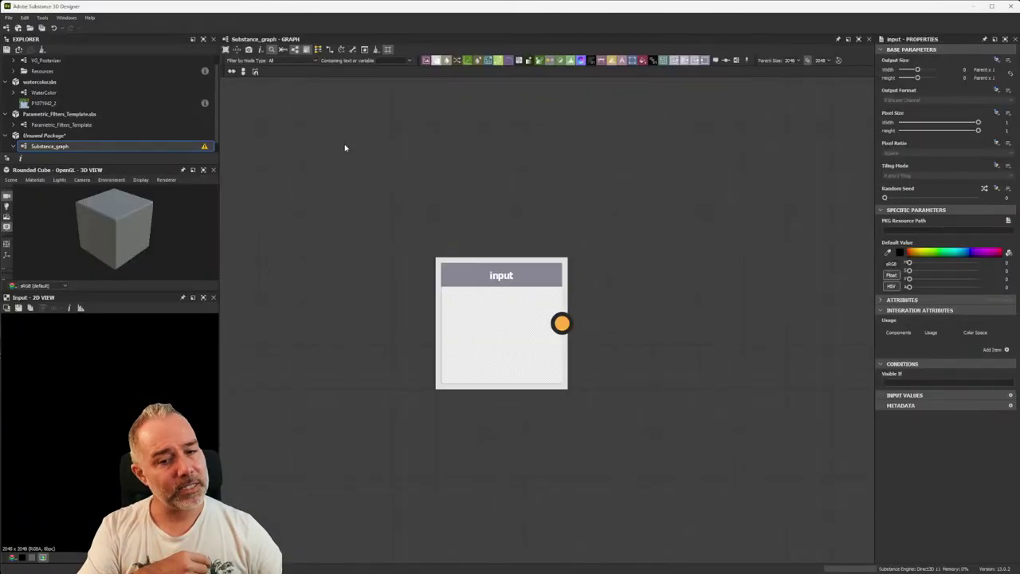
left_click_drag(386, 201, 629, 453)
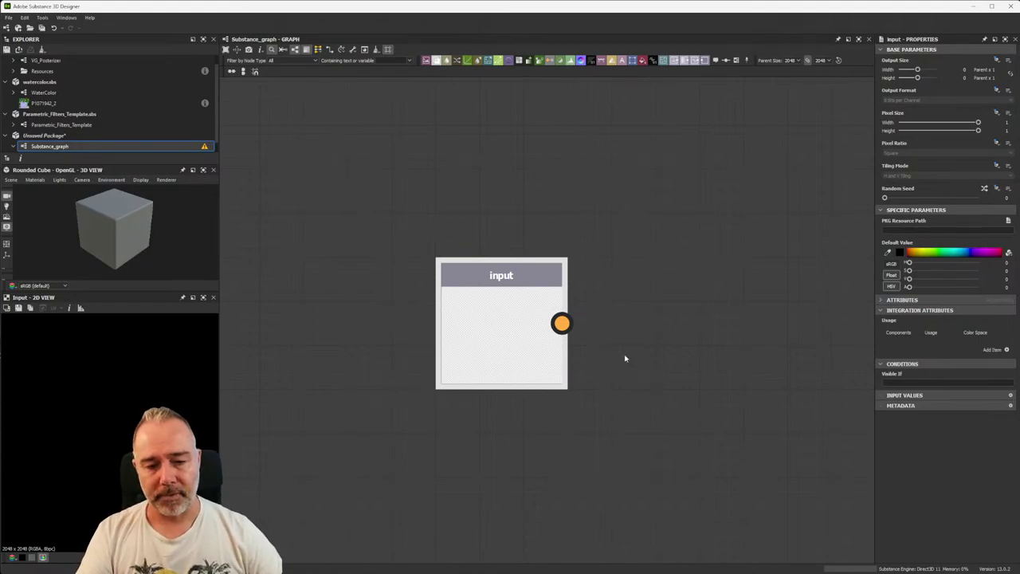
left_click(652, 330)
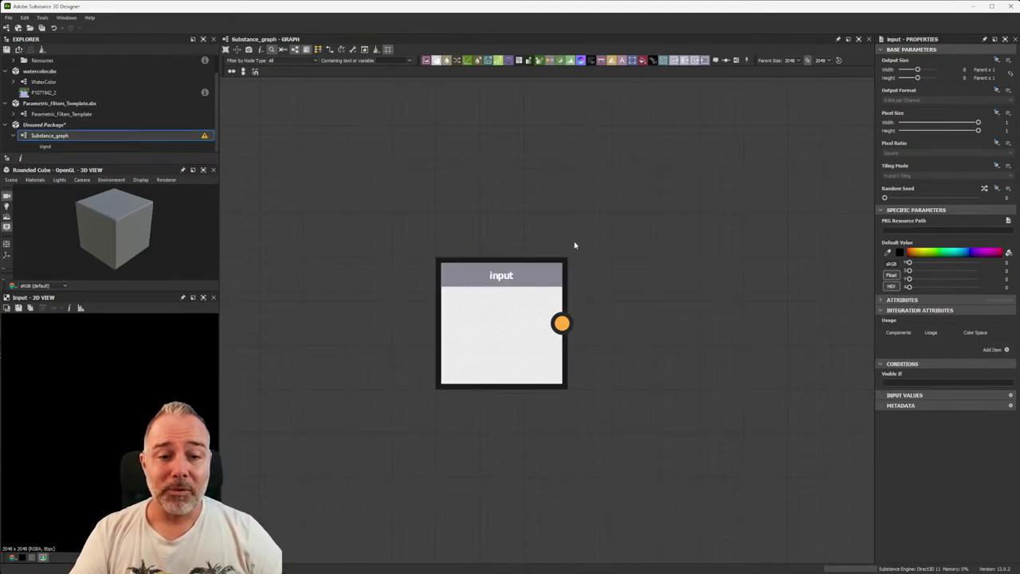
middle_click_drag(694, 266, 619, 260)
scroll(618, 261, "down", 1)
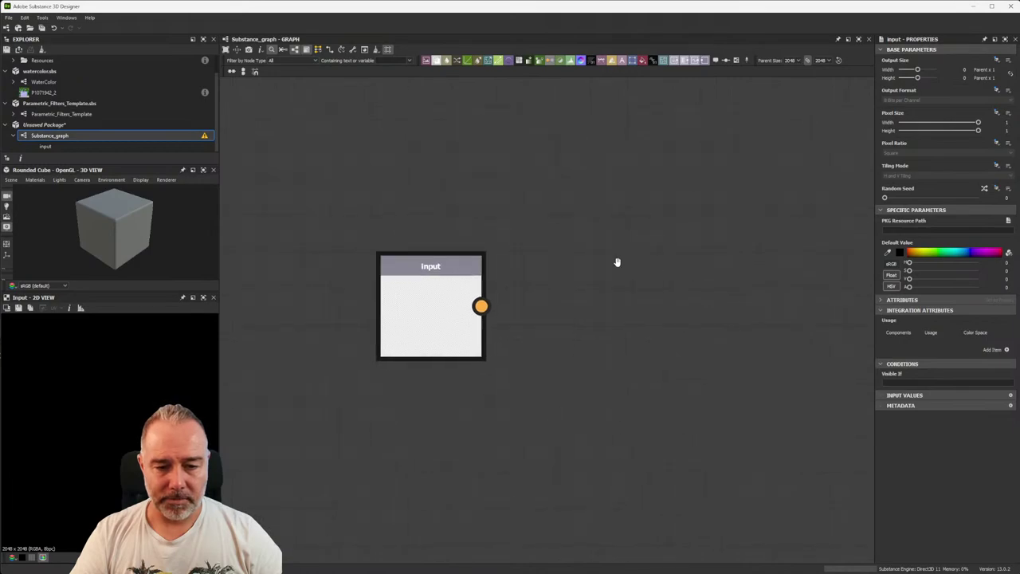
scroll(564, 262, "down", 2)
scroll(563, 261, "up", 1)
scroll(566, 260, "up", 1)
scroll(567, 260, "down", 2)
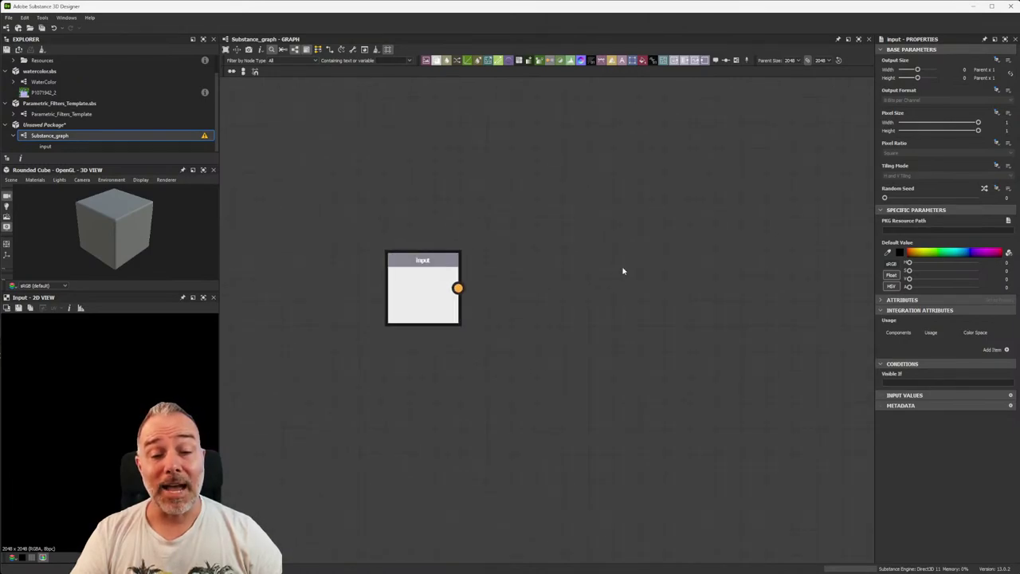
middle_click_drag(622, 271, 502, 266)
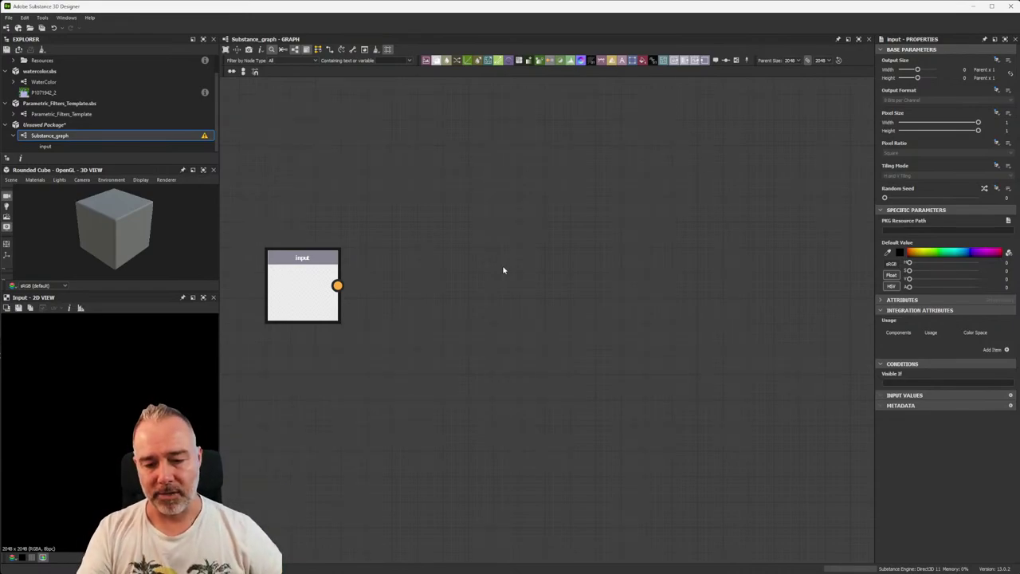
- Add an Output node on the graph's right side, then frame both nodes
key("space")
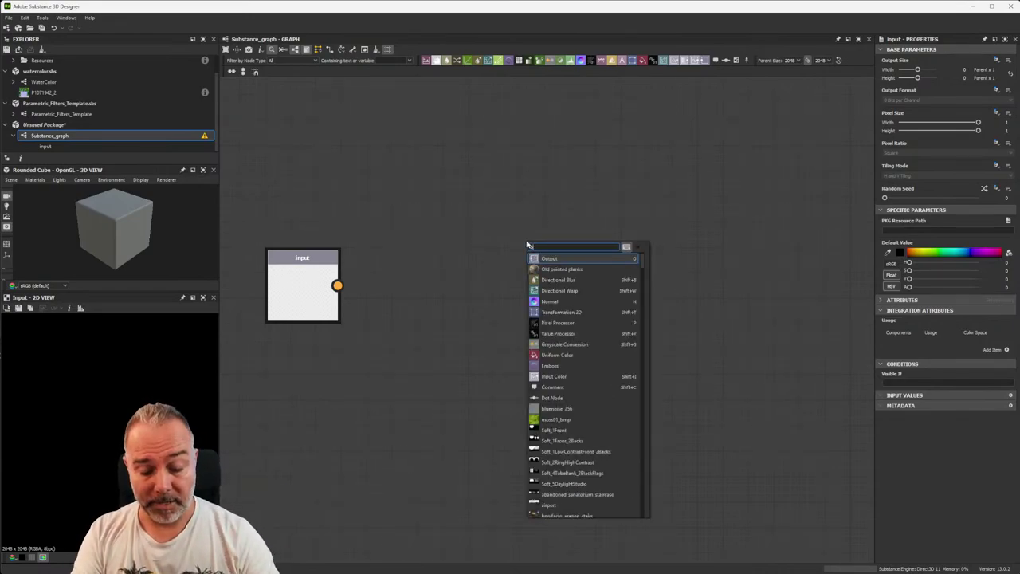
type("out")
key("Return")
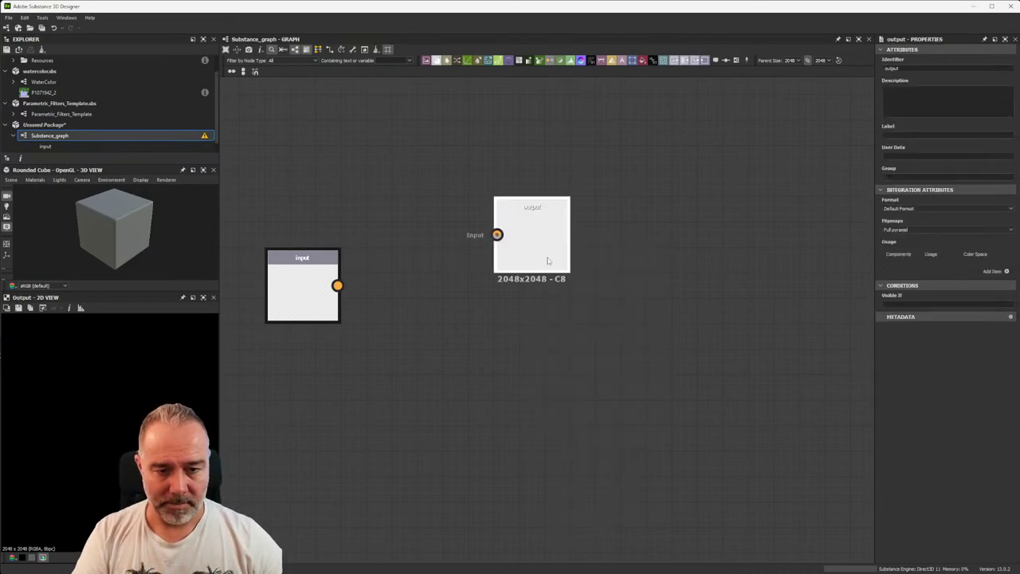
left_click(711, 299)
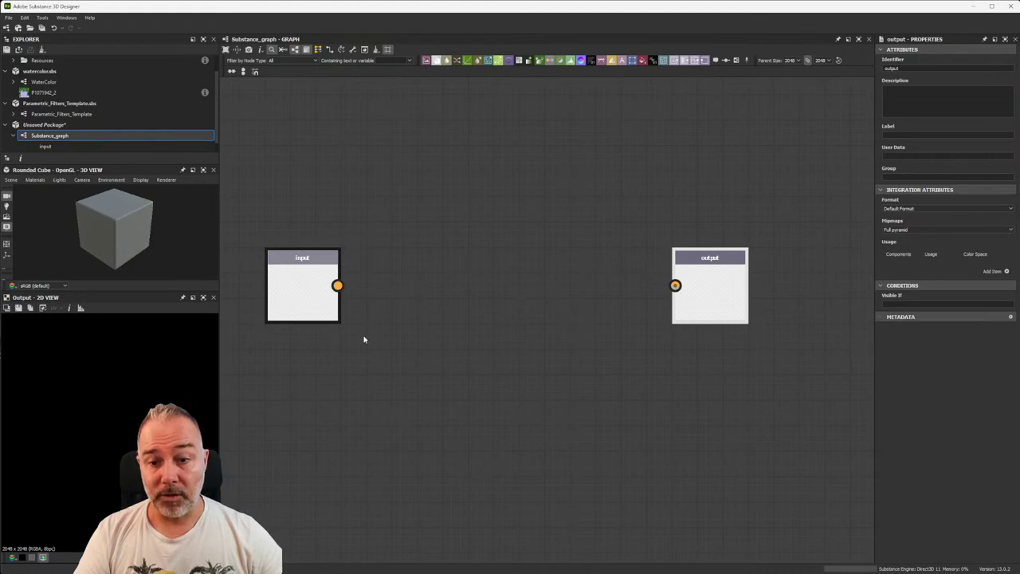
left_click_drag(338, 286, 489, 319)
key("Escape")
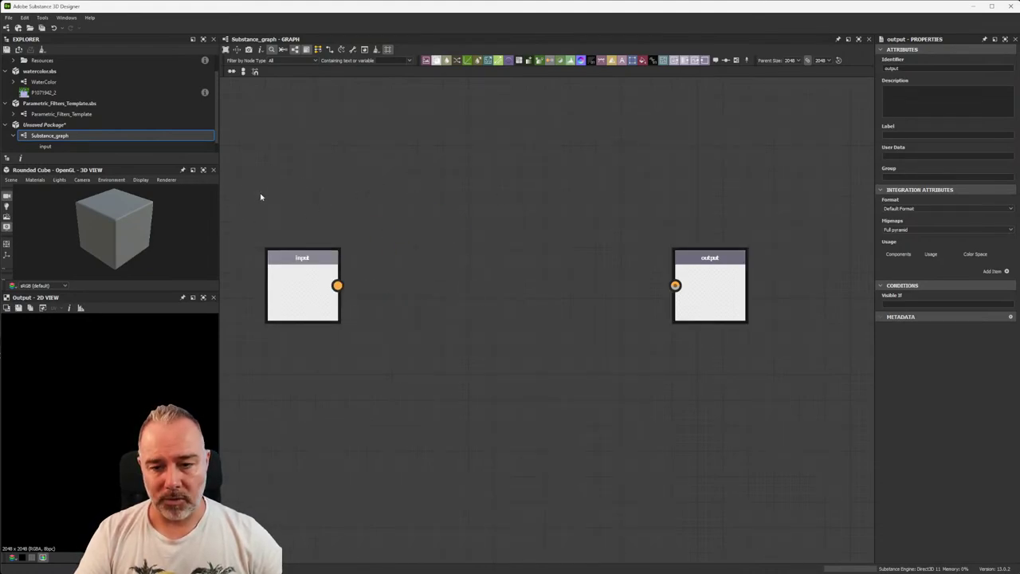
left_click_drag(261, 197, 387, 364)
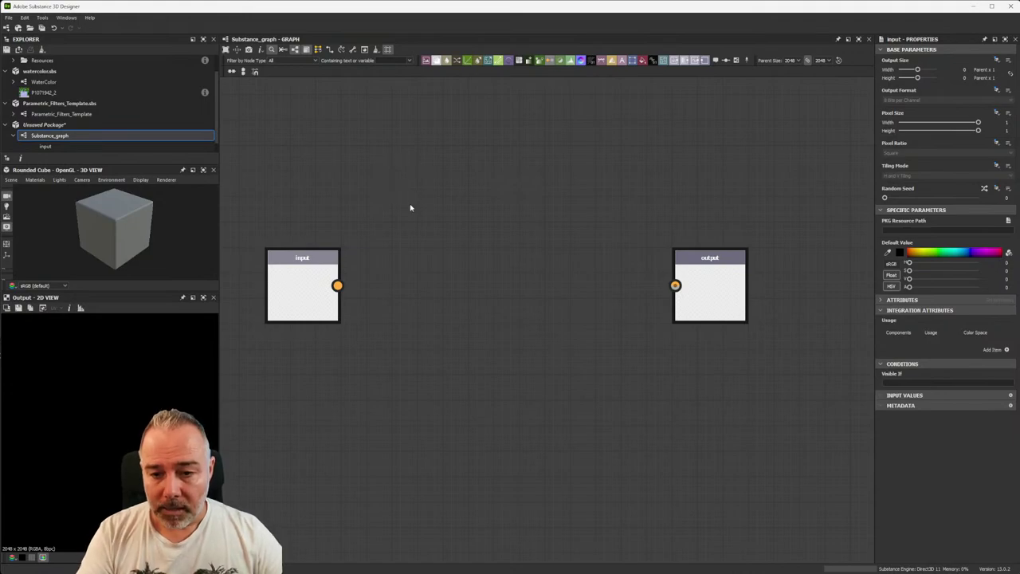
key("f")
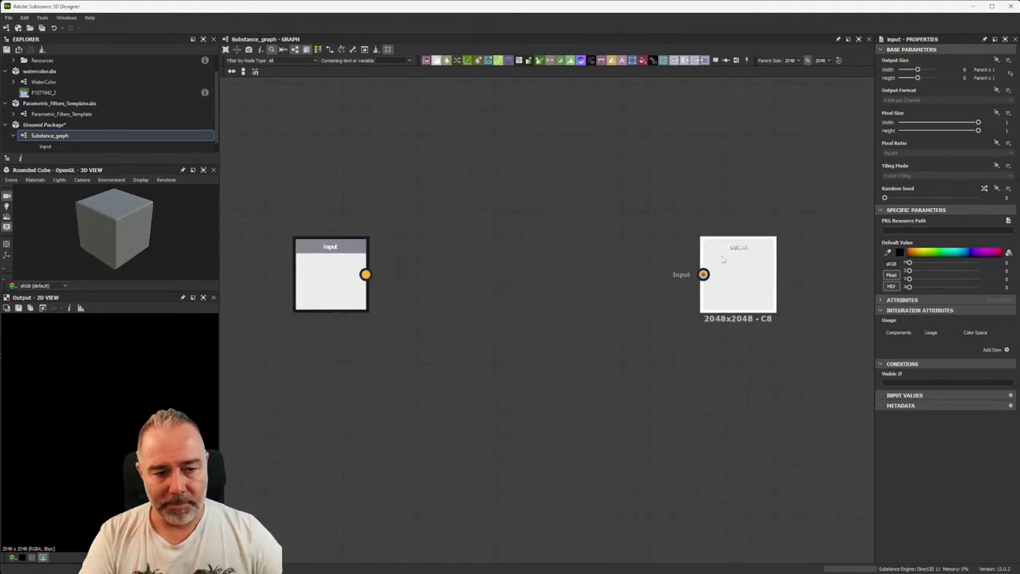
- Wire the input node's output pin straight into the output node
left_click(737, 279)
left_click_drag(366, 274, 430, 203)
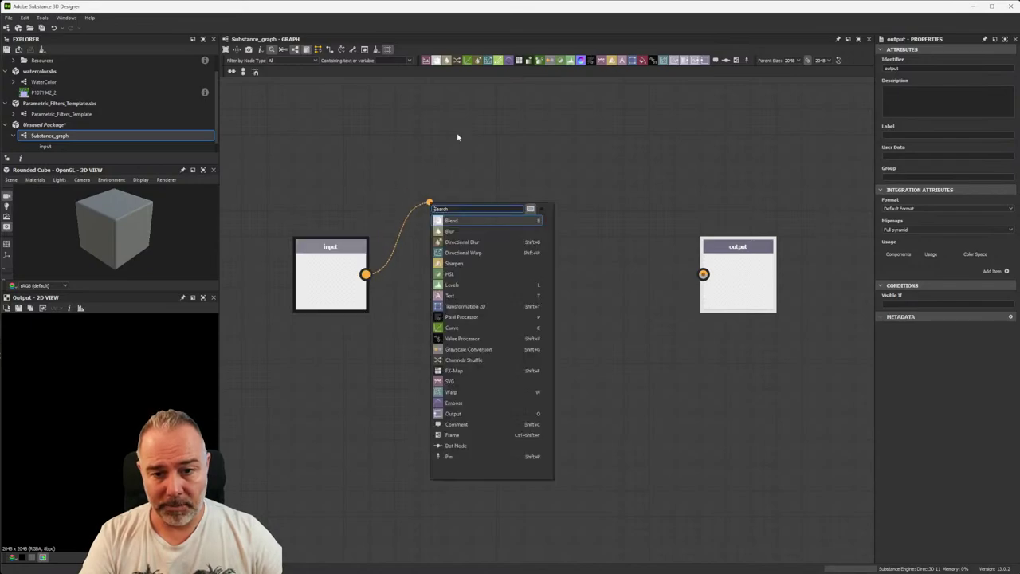
left_click(383, 224)
left_click_drag(365, 274, 703, 275)
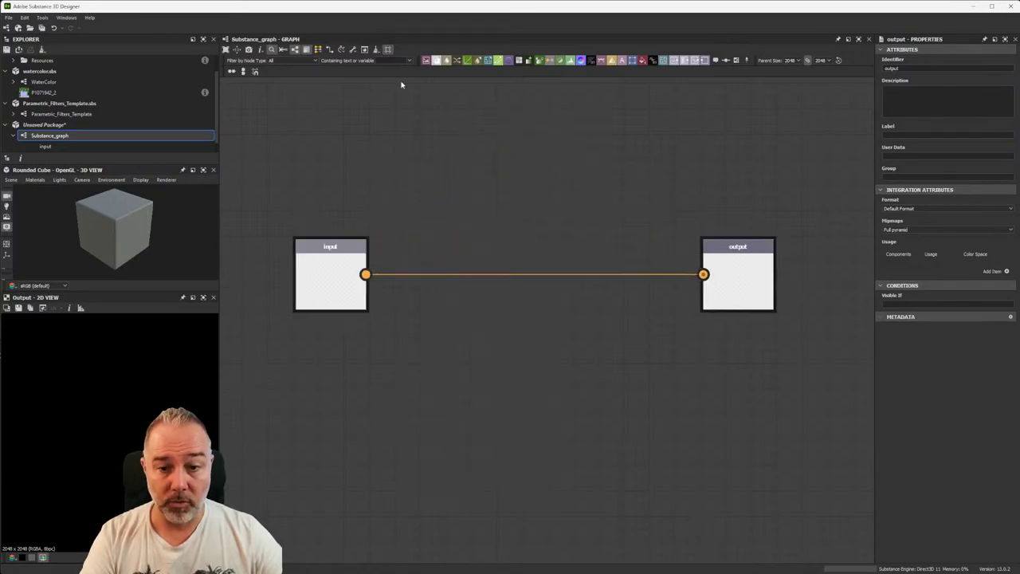
left_click(348, 273)
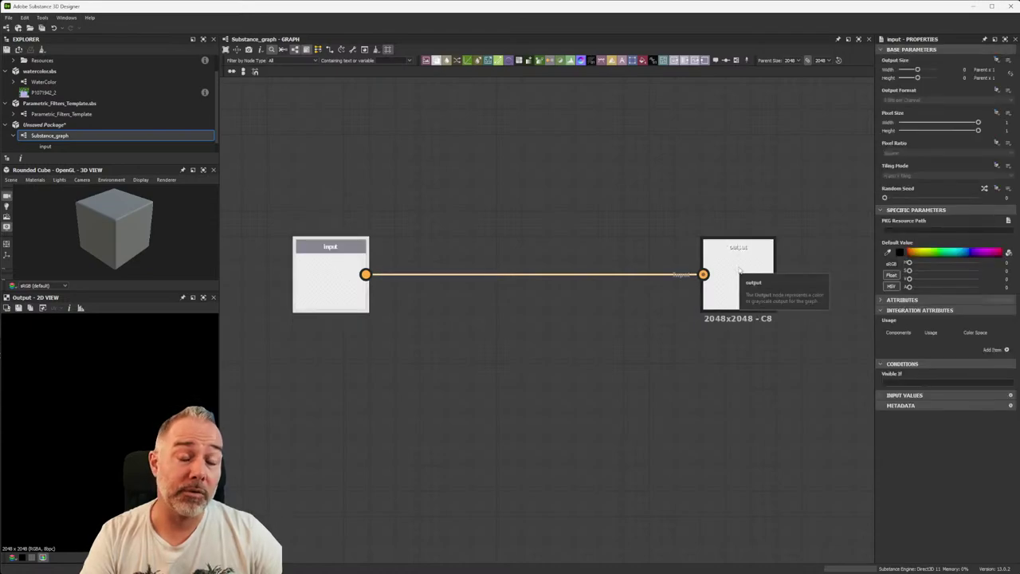
left_click(459, 192)
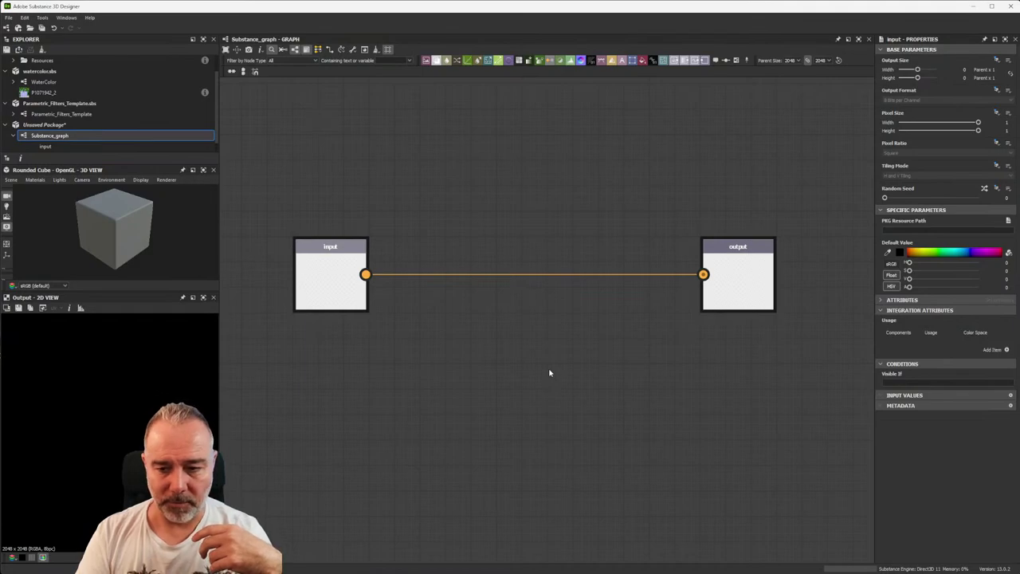
- Add a Swirl Color node and wire input → Swirl Color → output
key("space")
type("sw")
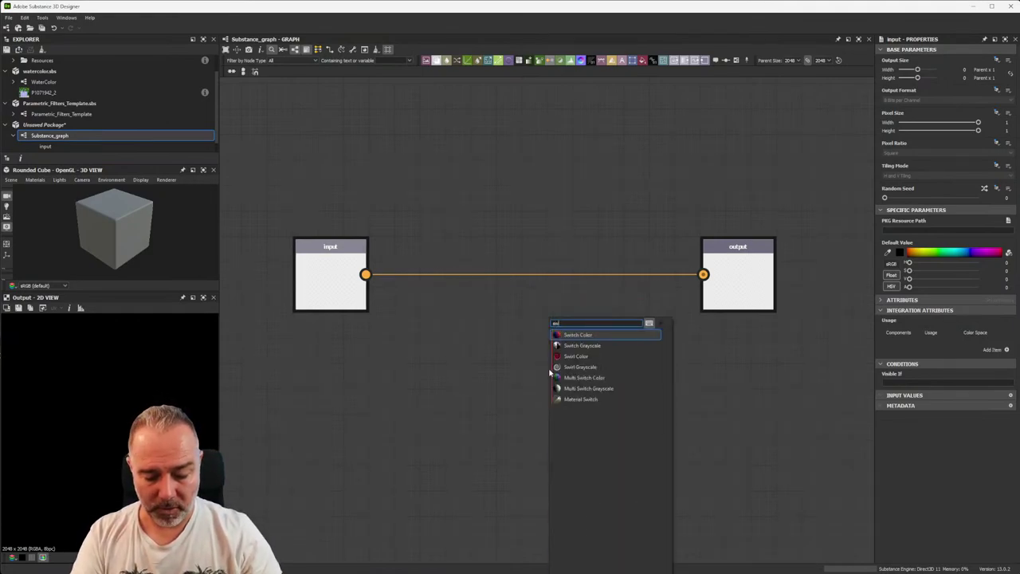
type("irl")
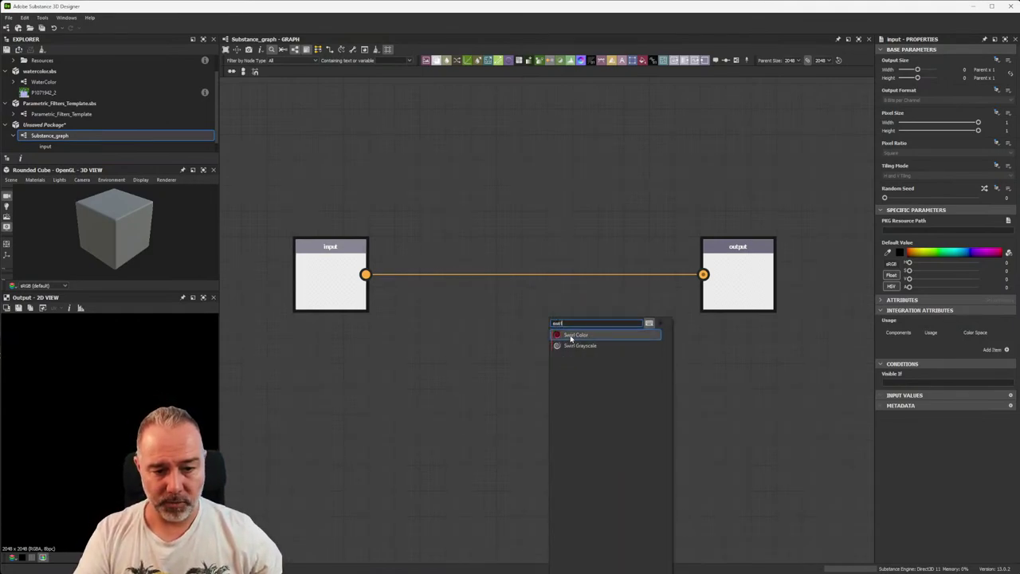
left_click(572, 335)
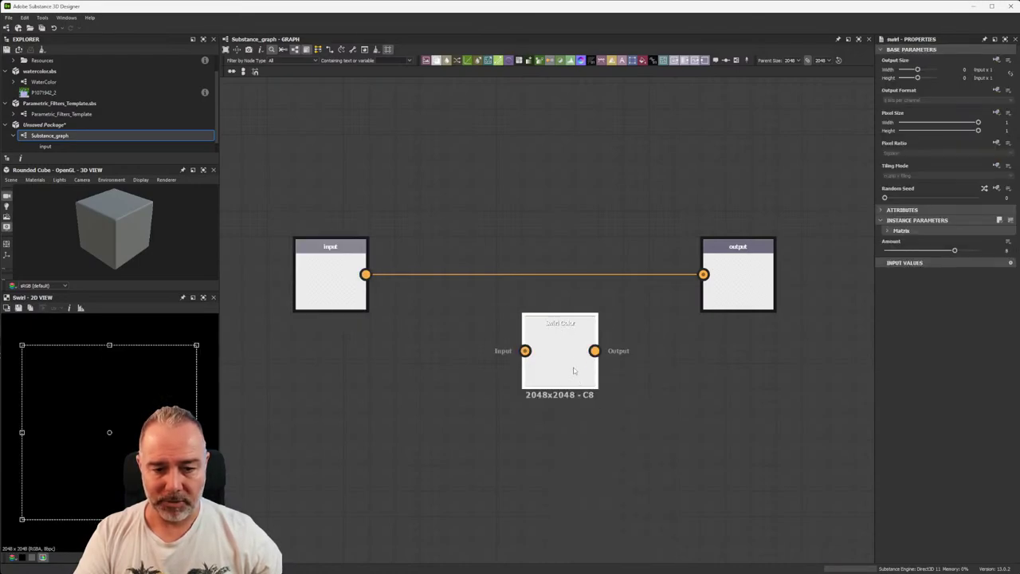
left_click_drag(578, 369, 556, 343)
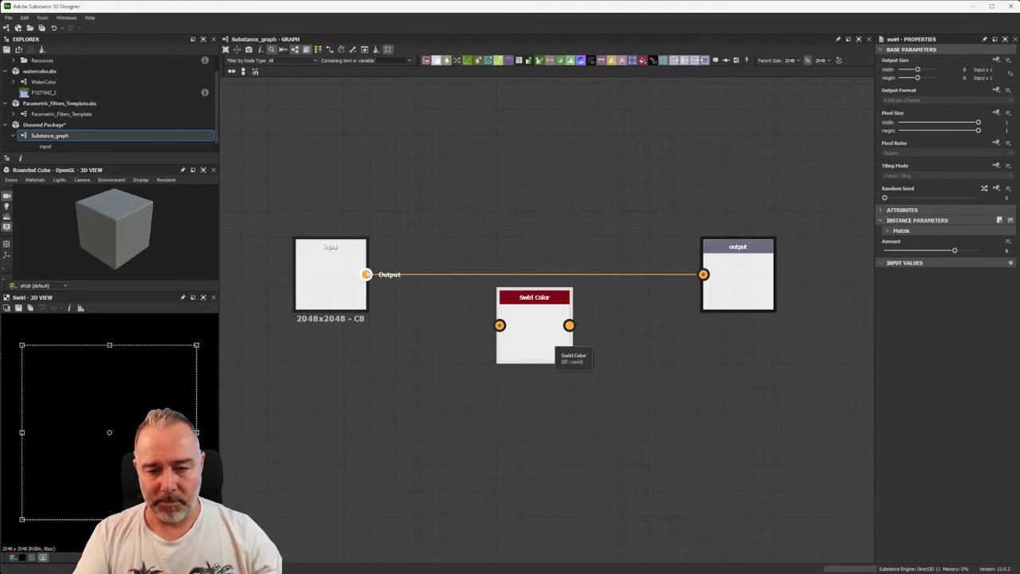
mouse_move(366, 274)
left_mouse_down()
mouse_move(433, 319)
mouse_move(500, 325)
left_mouse_up()
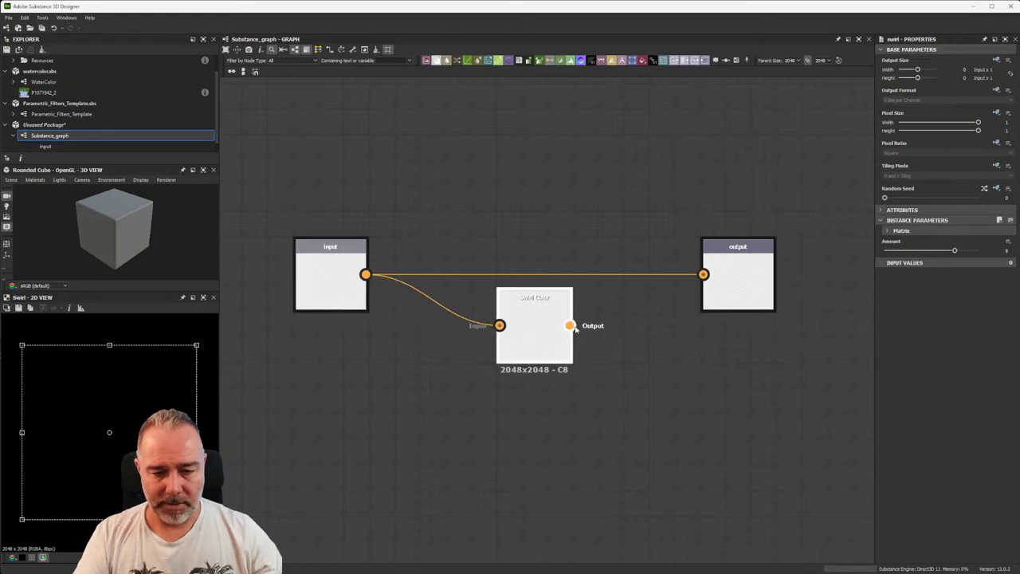
left_click_drag(570, 326, 703, 275)
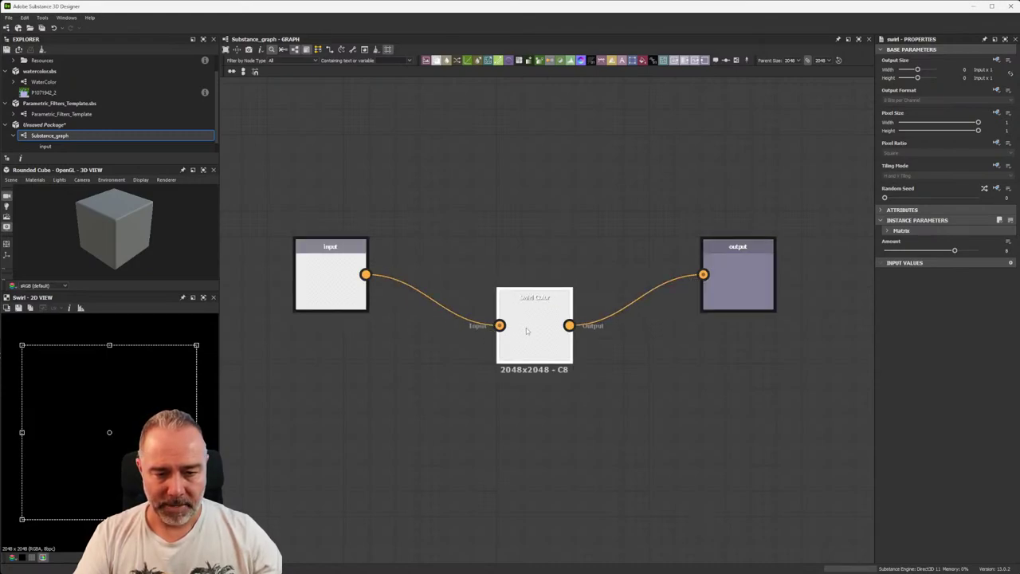
- Line Swirl Color up between input and output and zoom in on the chain
left_click_drag(526, 331, 529, 285)
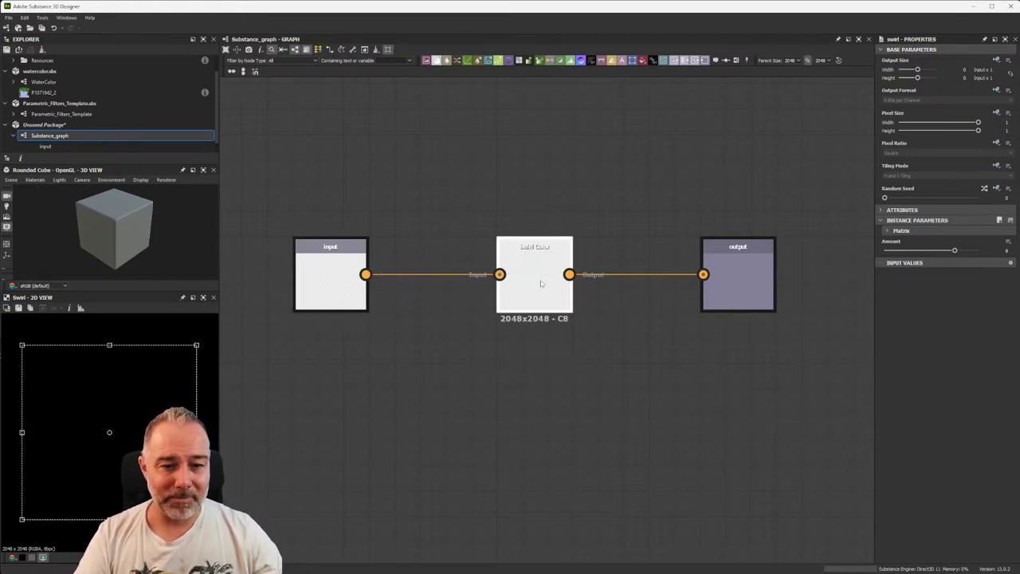
scroll(537, 284, "up", 4)
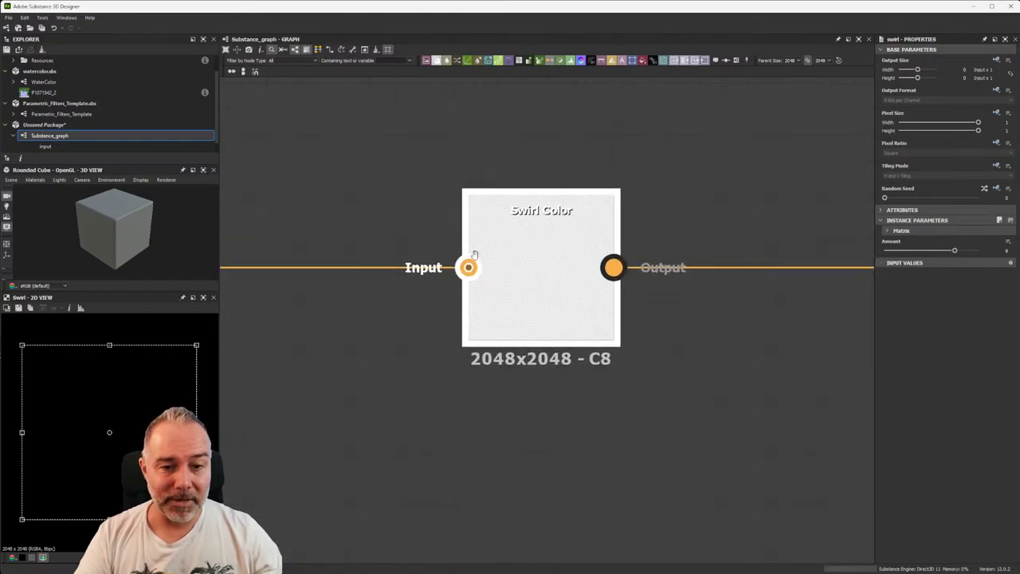
middle_click_drag(471, 251, 511, 248)
scroll(511, 247, "down", 5)
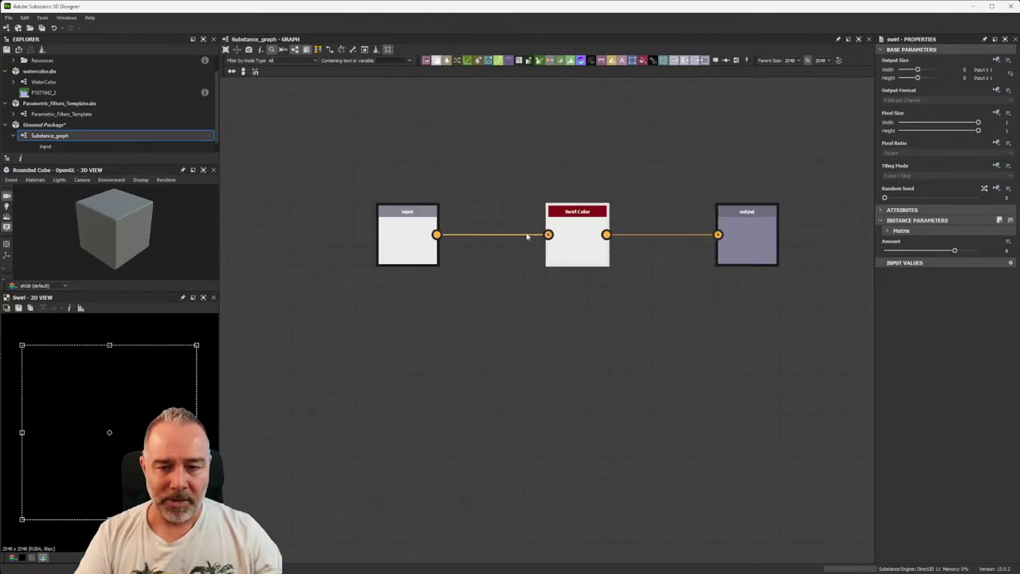
scroll(499, 237, "up", 4)
scroll(489, 229, "down", 4)
mouse_move(490, 229)
middle_mouse_down()
mouse_move(611, 246)
mouse_move(519, 255)
middle_mouse_up()
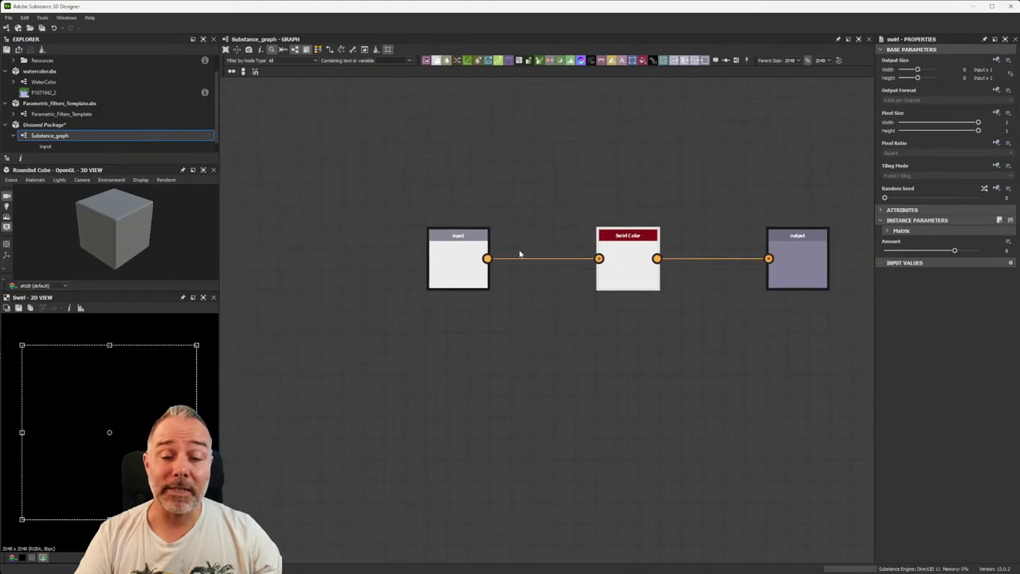
scroll(483, 253, "up", 2)
scroll(479, 253, "up", 2)
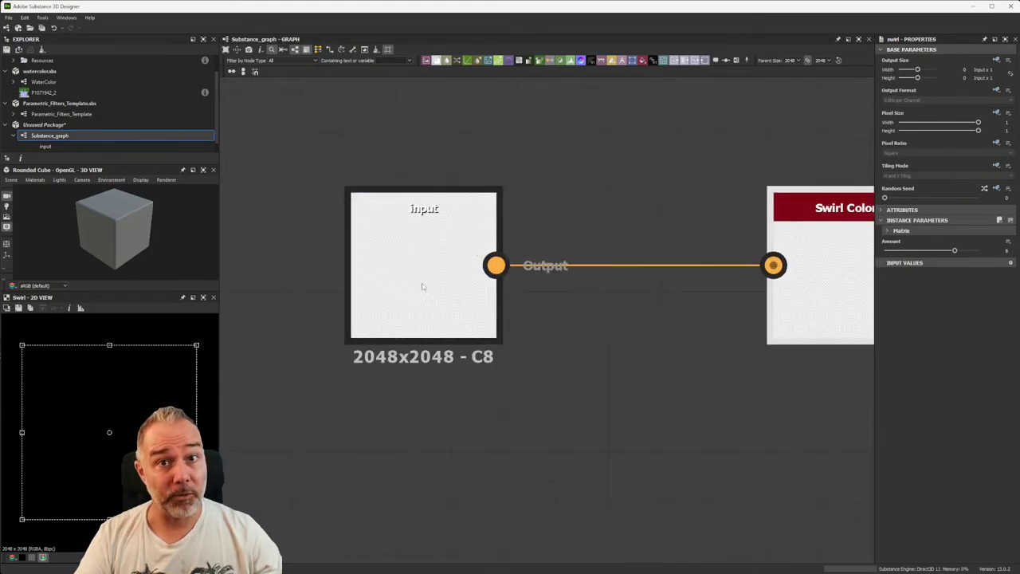
mouse_move(458, 263)
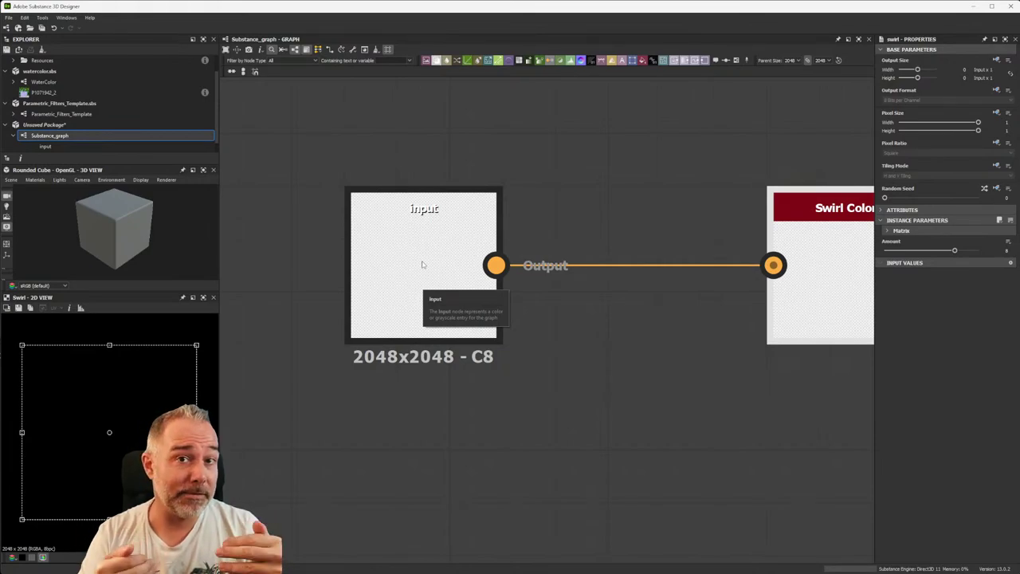
- Delete the wire between the input node and Swirl Color
key("f")
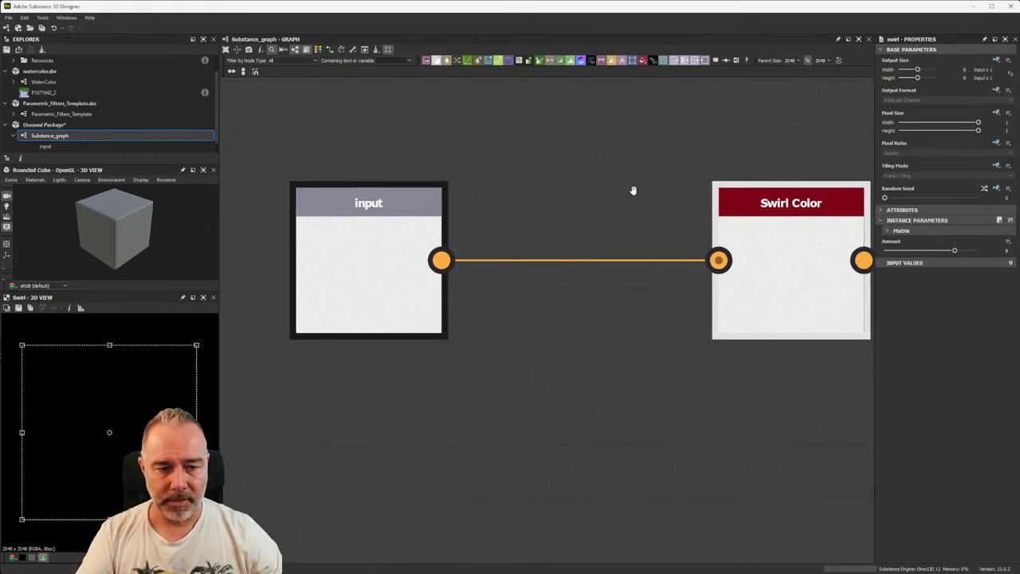
left_click(577, 269)
key("Delete")
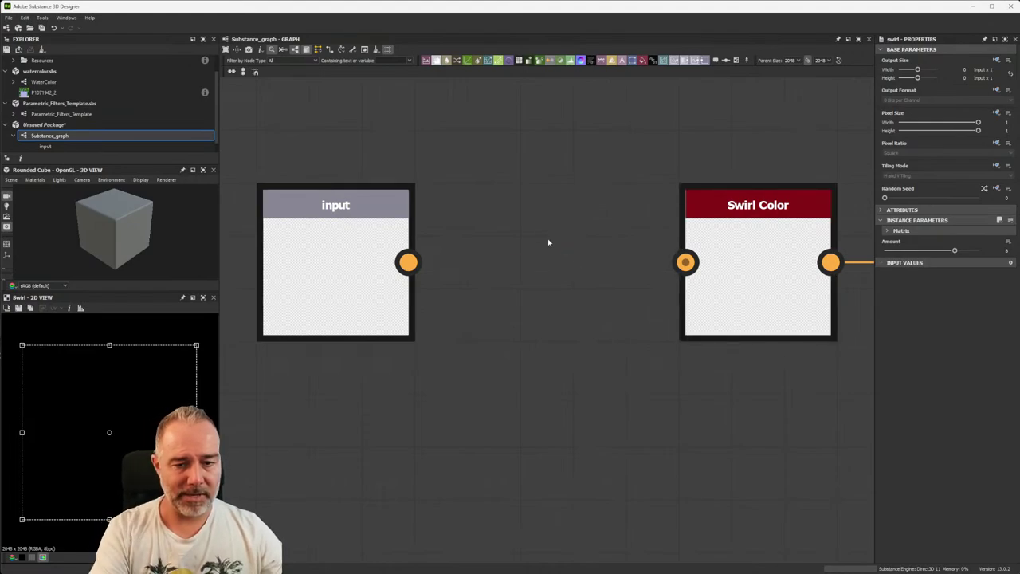
- Load the bag photo P1071942_2 into the input node and reconnect it to Swirl Color
left_click(44, 92)
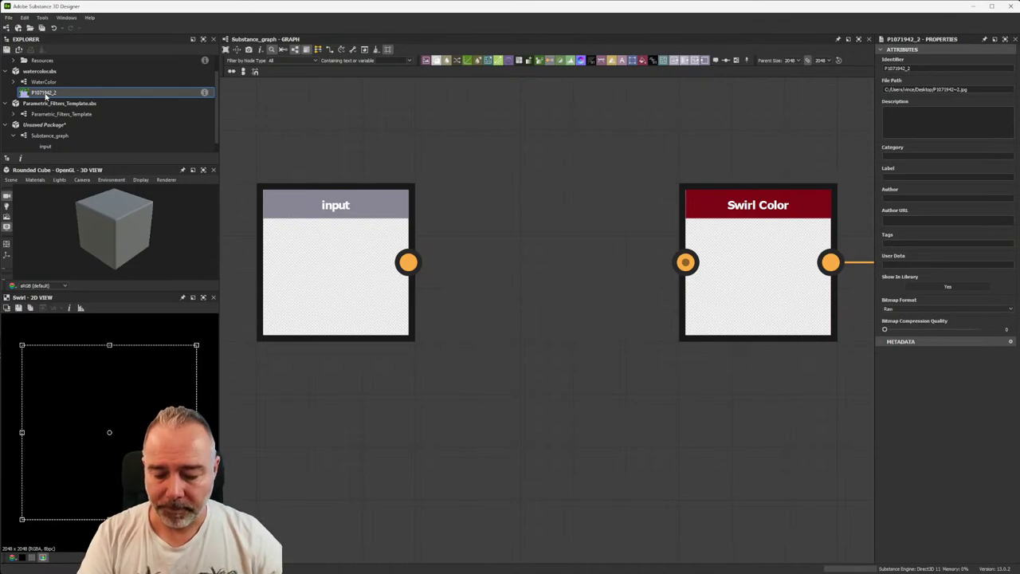
left_click(40, 126)
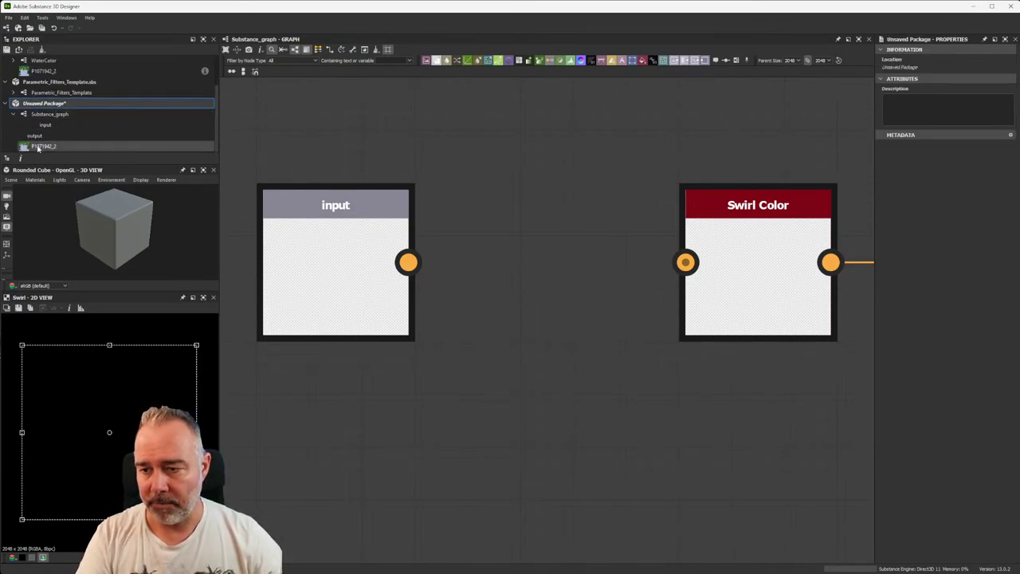
left_click_drag(37, 147, 351, 275)
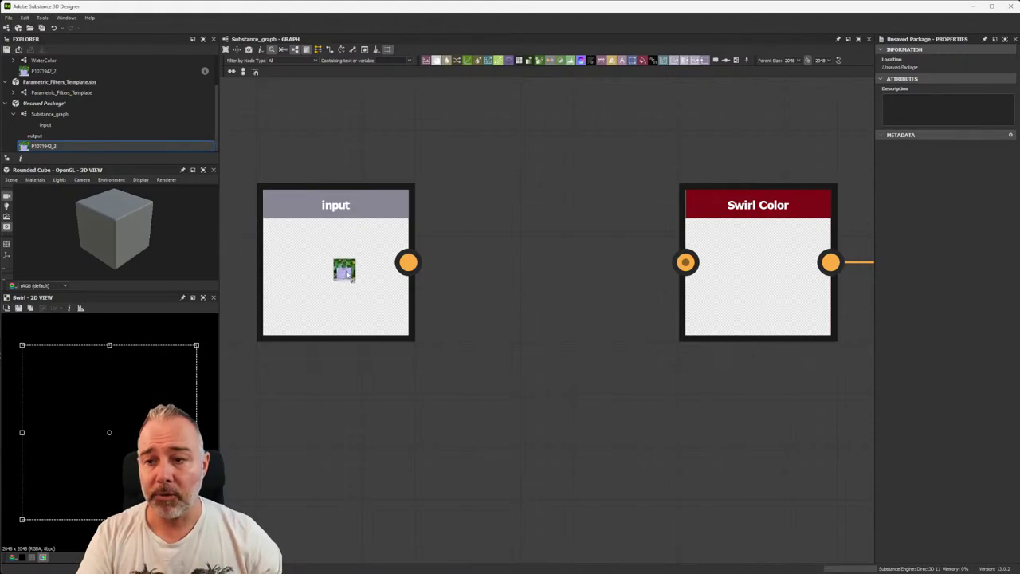
left_click_drag(351, 275, 333, 260)
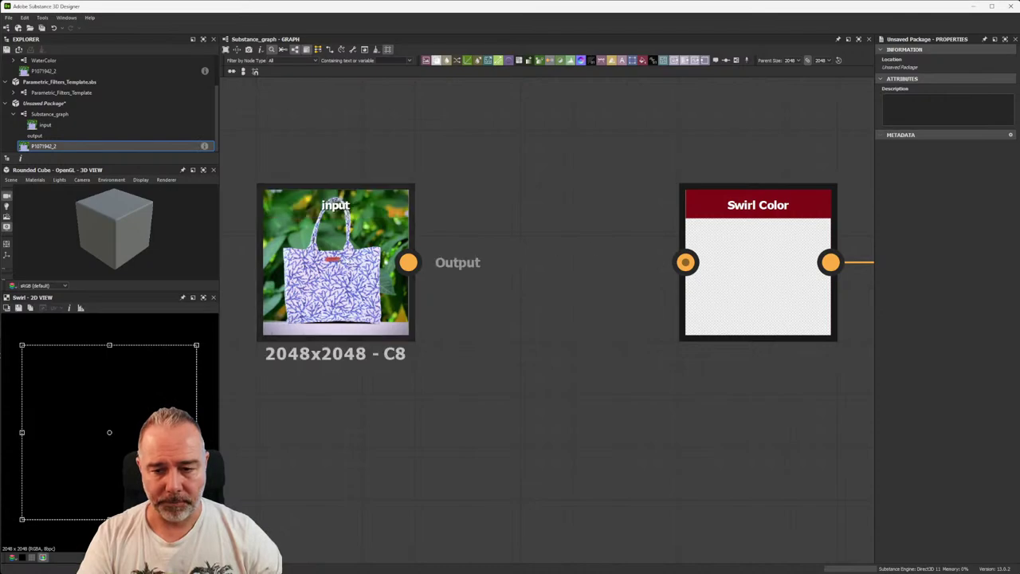
left_click(335, 263)
scroll(136, 397, "down", 2)
scroll(134, 397, "down", 2)
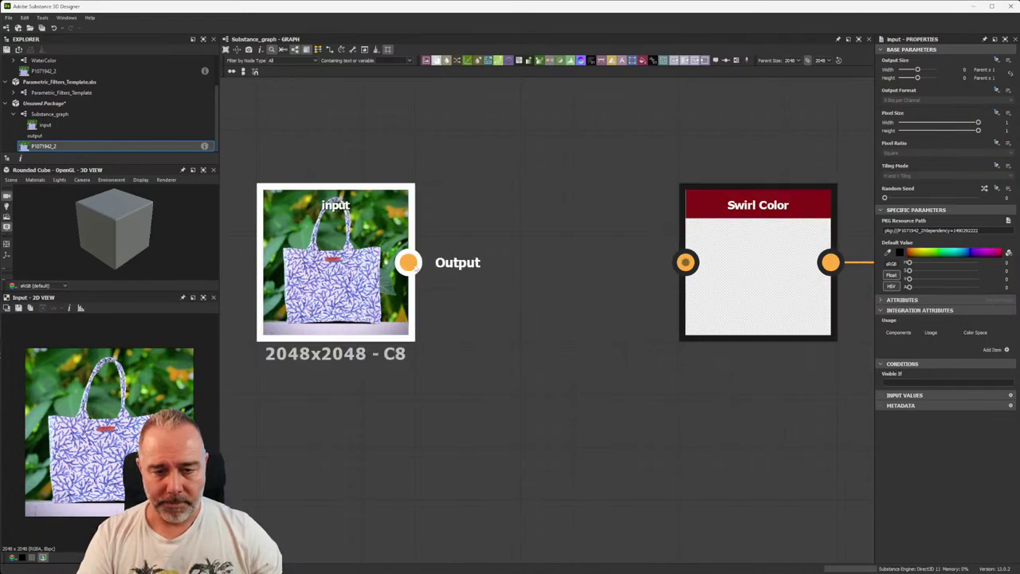
left_click_drag(408, 263, 686, 262)
- Preview Swirl Color in the 2D View and scale the swirl gizmo to cover most of the bag
double_click(752, 267)
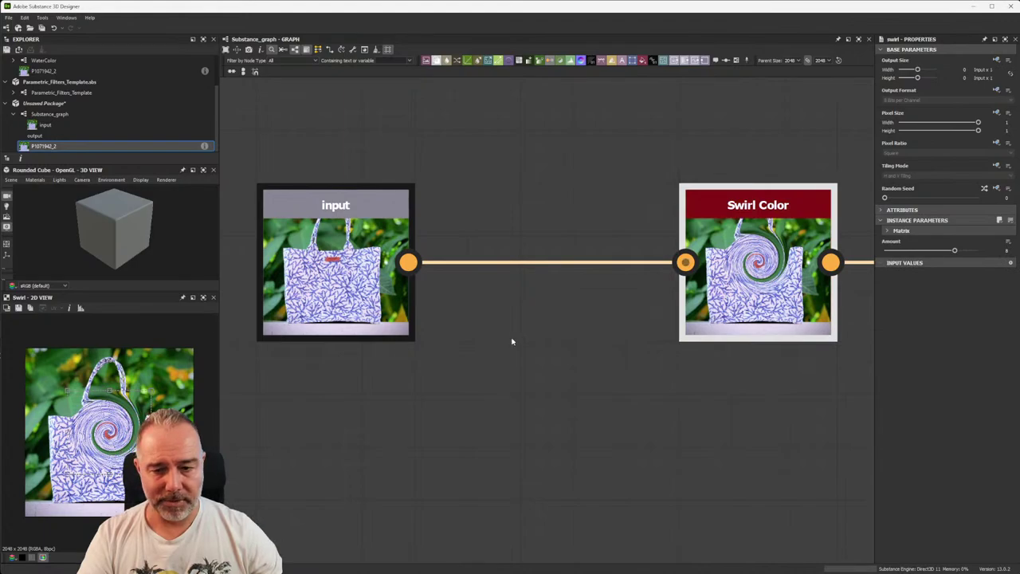
scroll(109, 431, "up", 2)
scroll(109, 430, "up", 3)
scroll(109, 430, "down", 2)
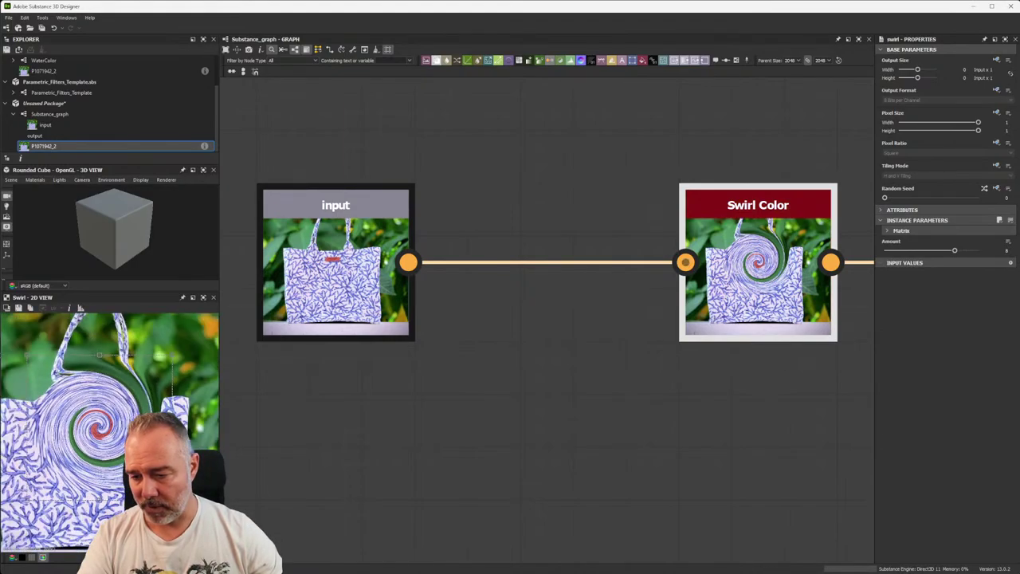
scroll(109, 430, "down", 2)
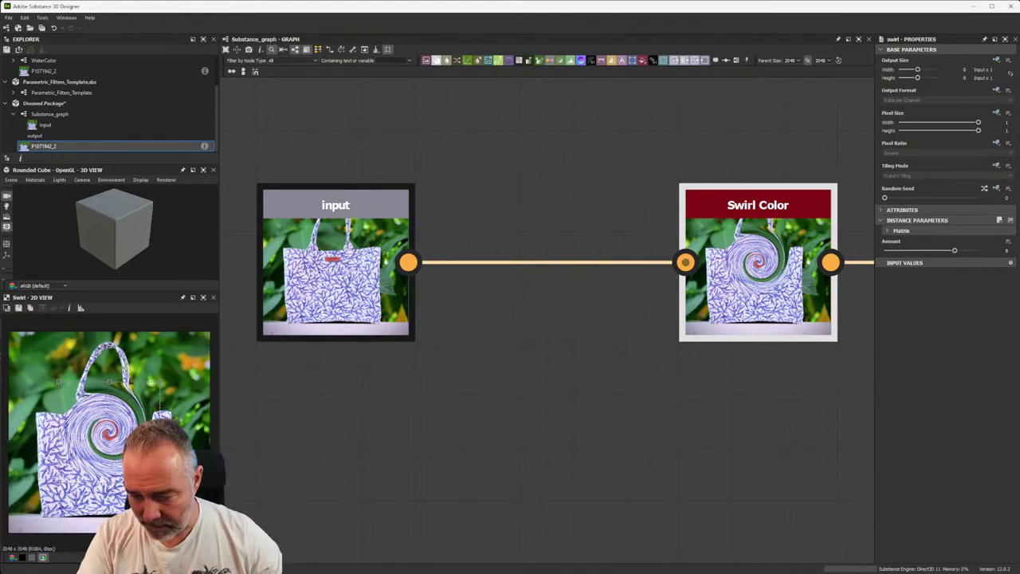
left_click_drag(57, 382, 22, 345)
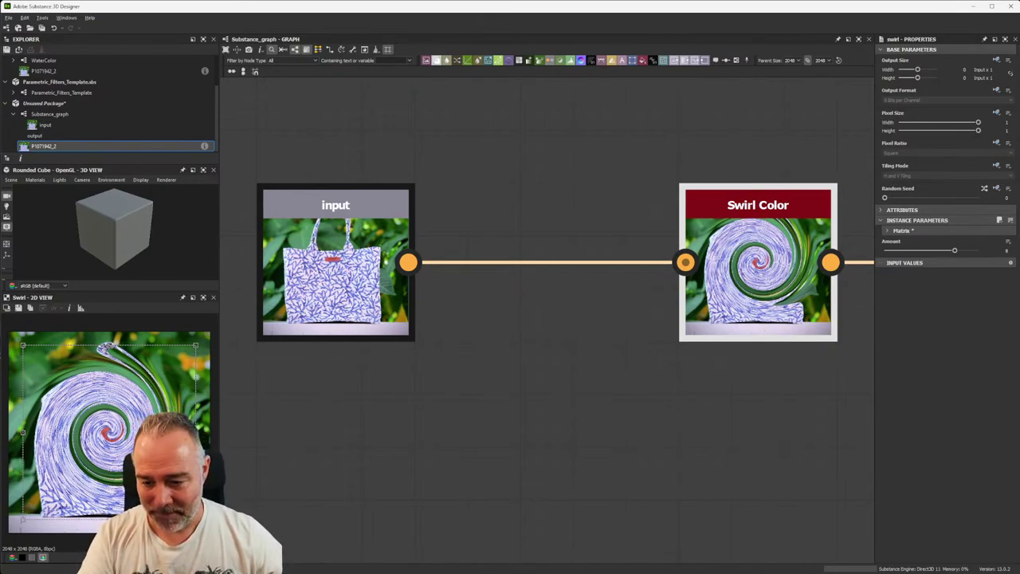
left_click_drag(195, 520, 201, 527)
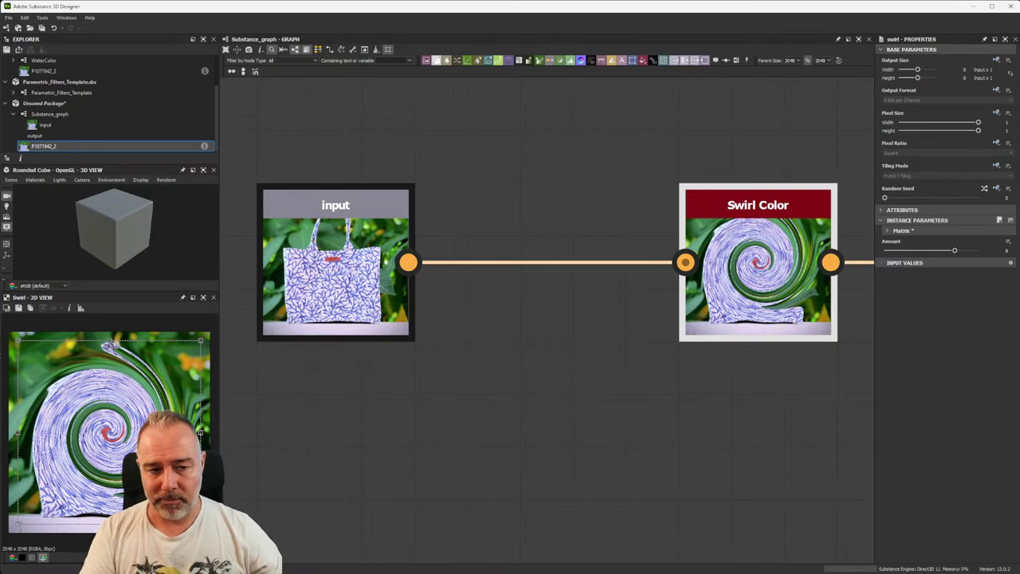
scroll(521, 426, "down", 1)
scroll(601, 420, "down", 2)
scroll(633, 426, "down", 1)
- Preview the input, then compute the output node's swirled bag and reselect Swirl Color
middle_click_drag(527, 391, 447, 363)
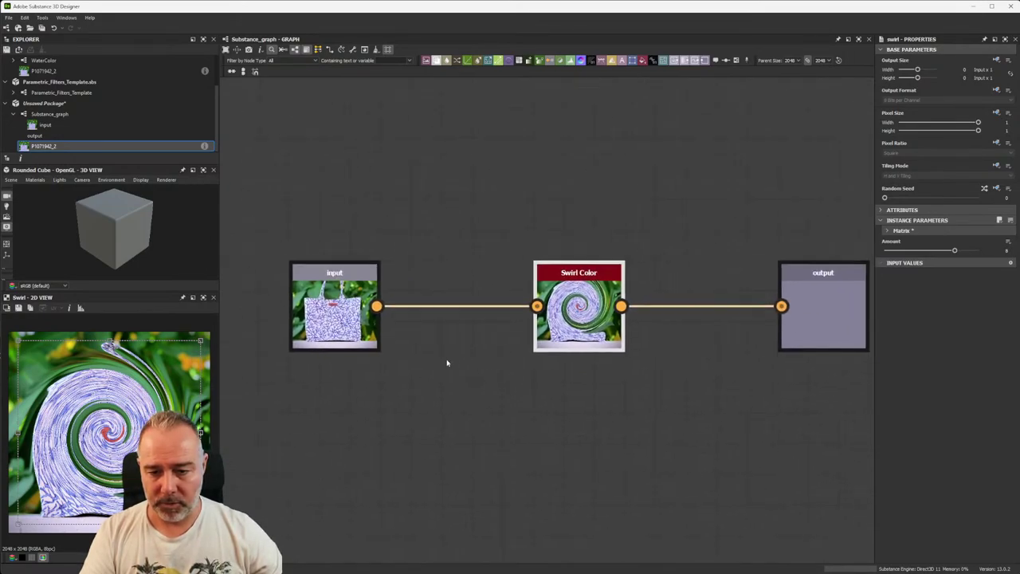
double_click(335, 315)
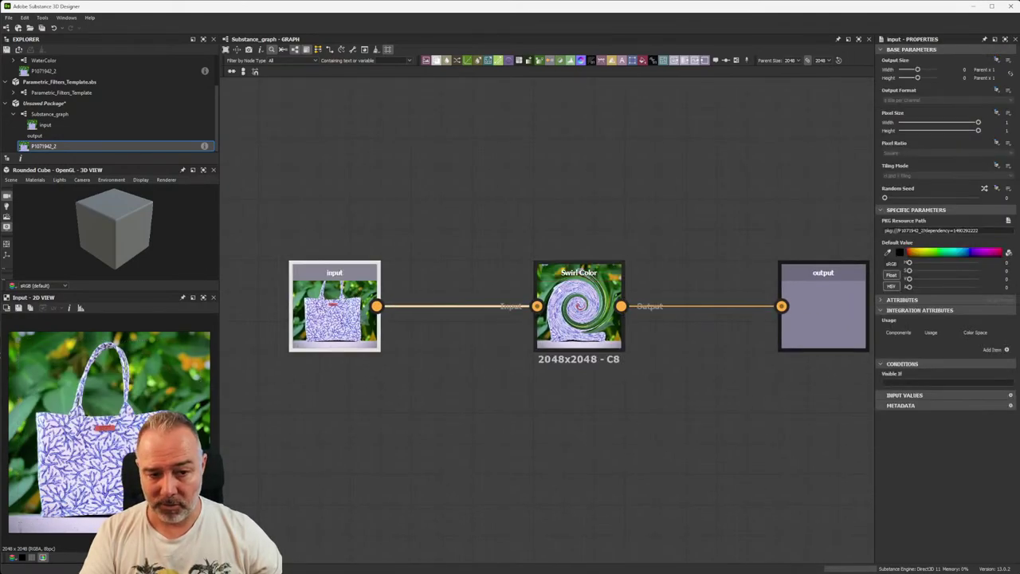
double_click(834, 303)
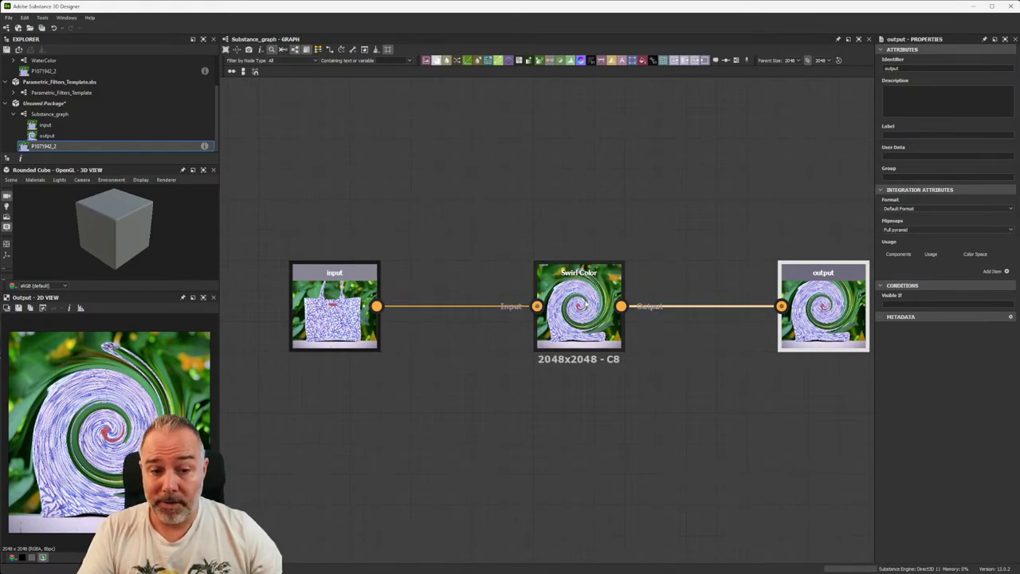
left_click(580, 323)
- Set Swirl Color's Amount to 6.6 and open its expose options dropdown
middle_click_drag(638, 363, 600, 350)
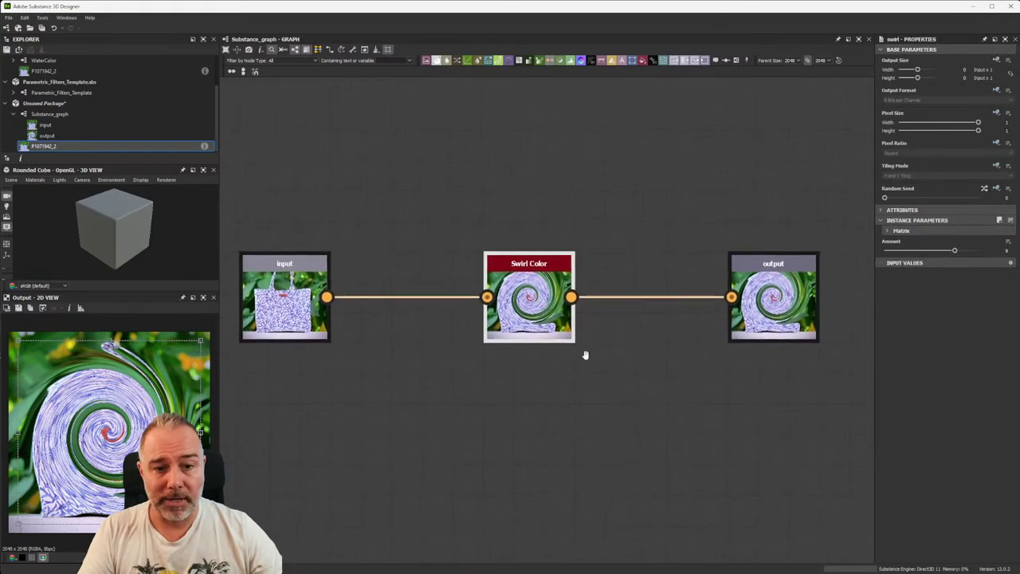
left_click(927, 50)
left_click(925, 61)
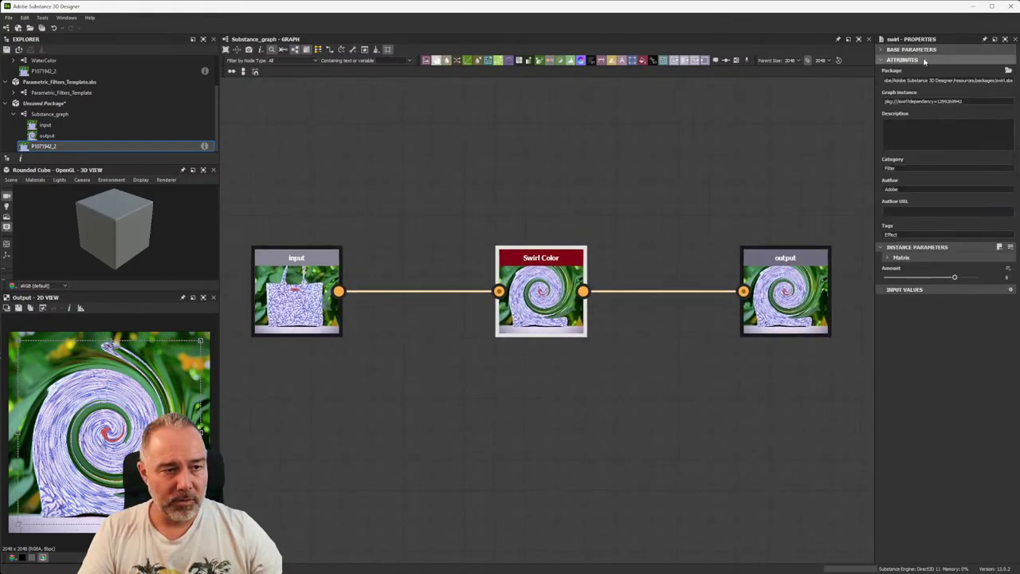
left_click(905, 60)
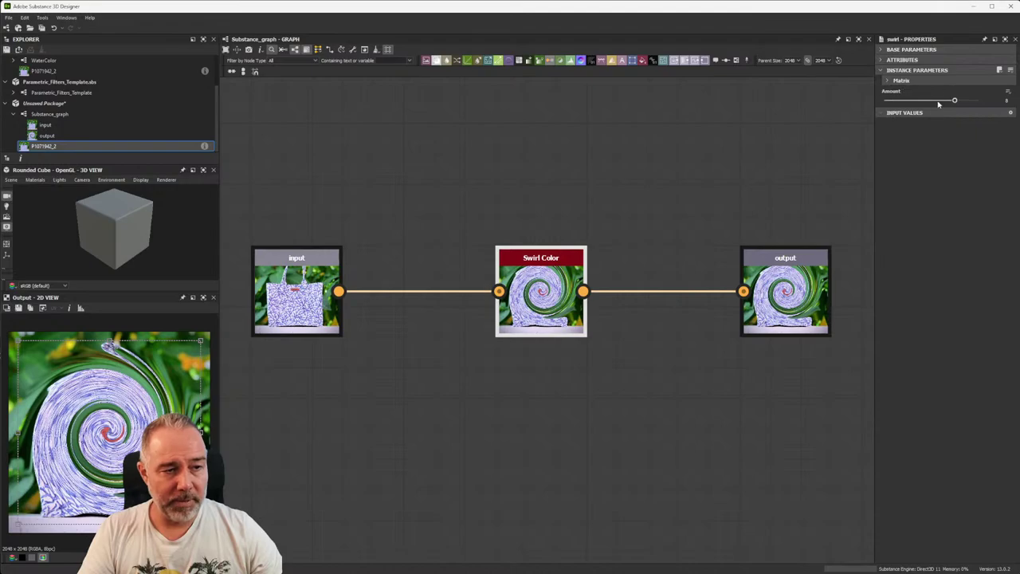
mouse_move(955, 100)
left_mouse_down()
mouse_move(917, 100)
mouse_move(955, 100)
mouse_move(934, 115)
mouse_move(973, 114)
mouse_move(951, 106)
left_mouse_up()
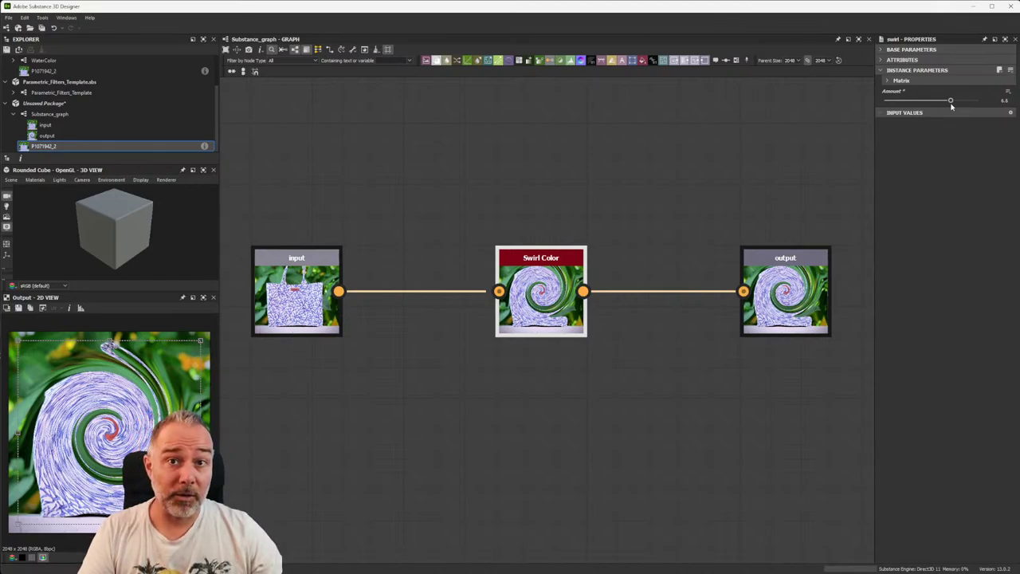
left_click(592, 132)
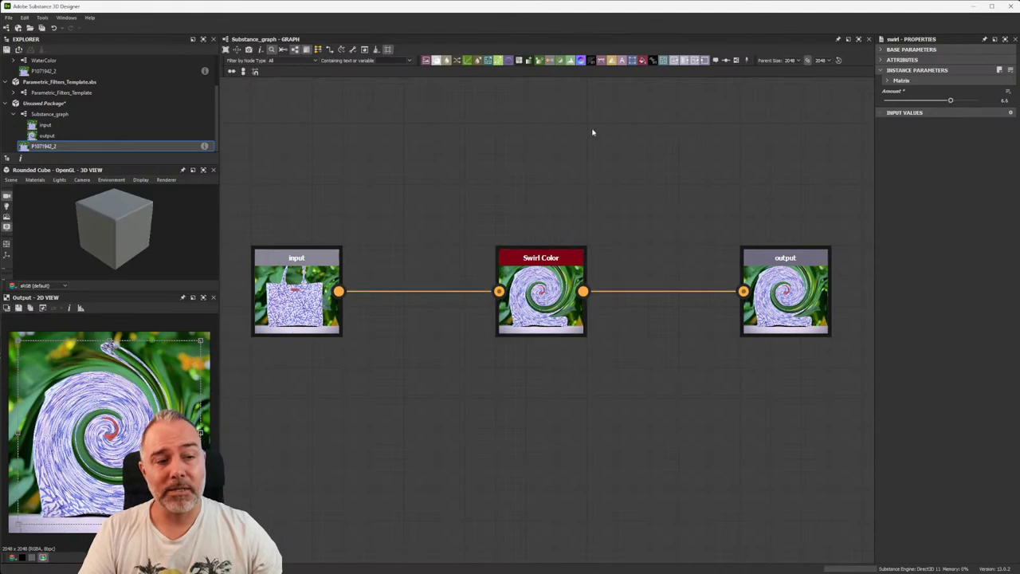
left_click(1009, 94)
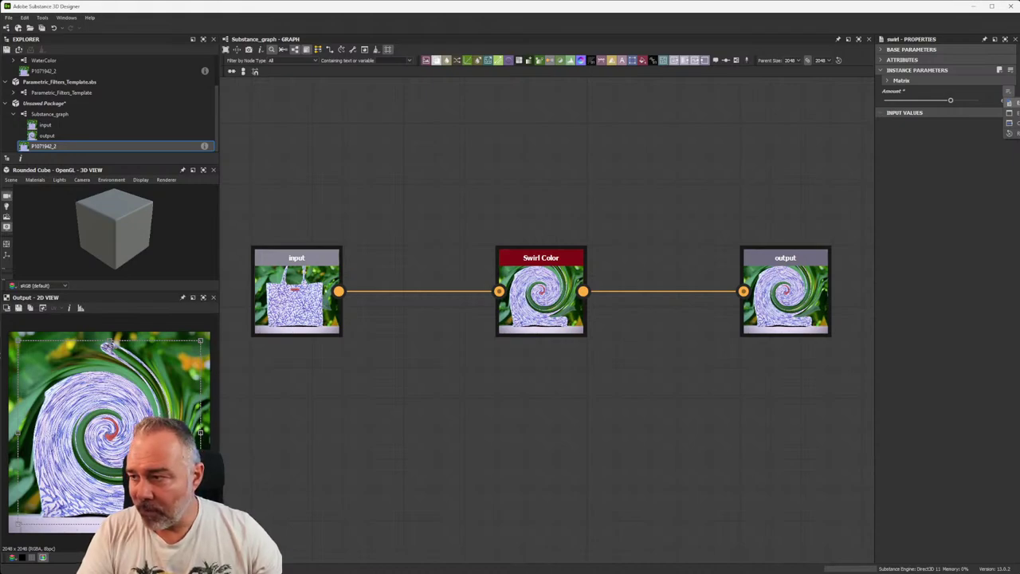
- Expose Amount as a new graph input with identifier amount, labelled 'Swirl amount'
left_click(1009, 102)
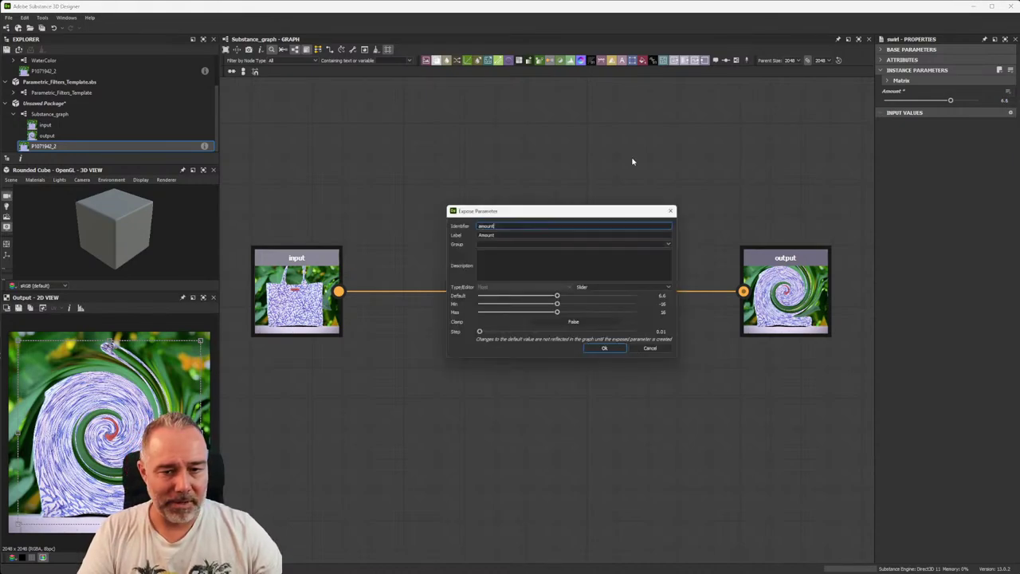
left_click_drag(566, 214, 556, 133)
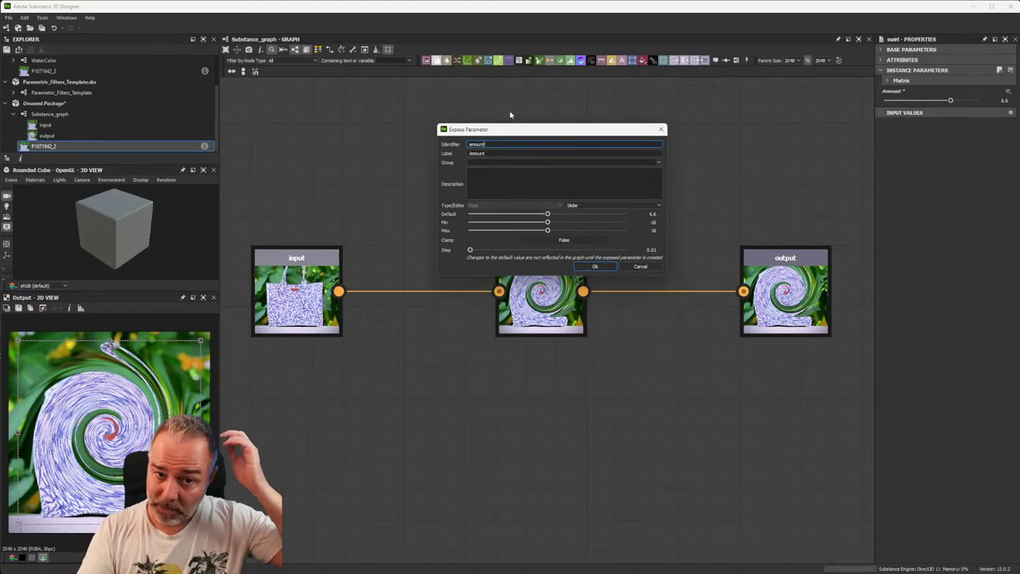
left_click(483, 154)
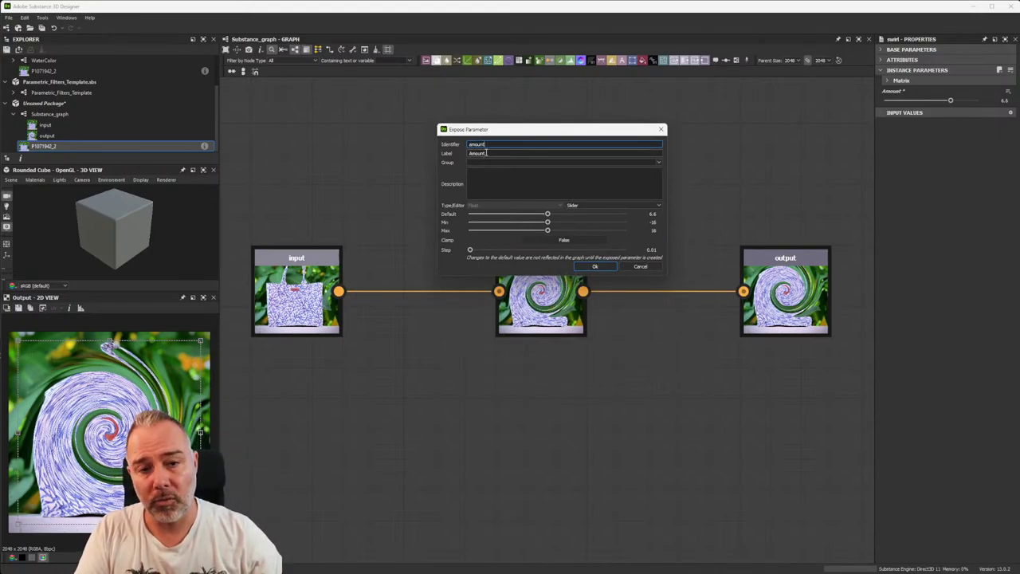
left_click(487, 153)
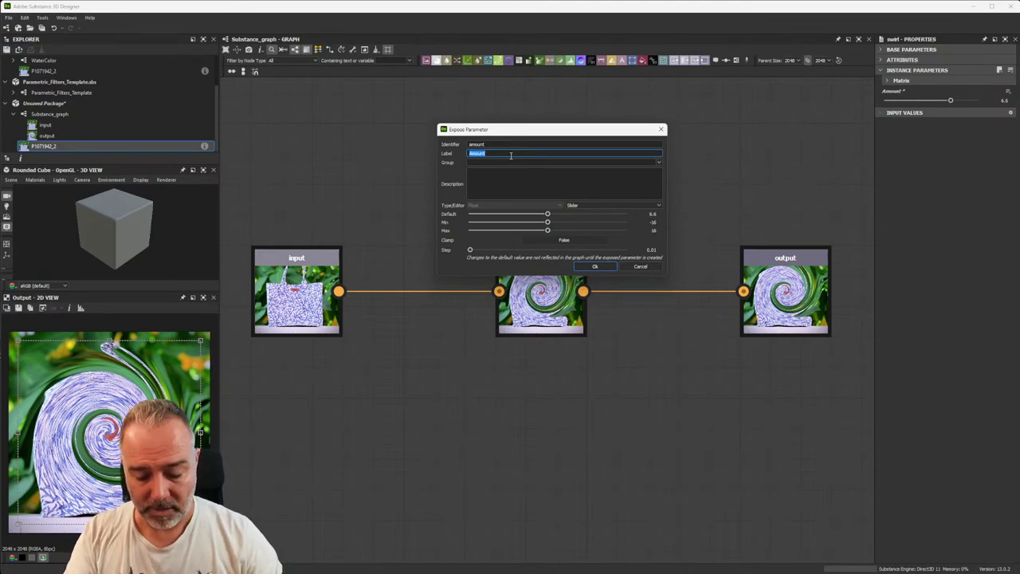
type("Swirl")
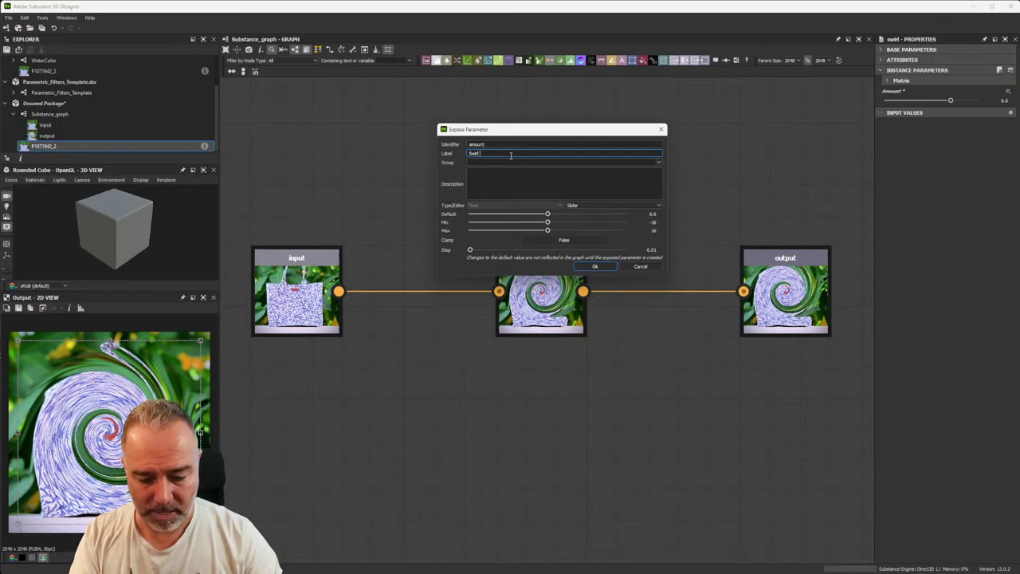
type(" amount")
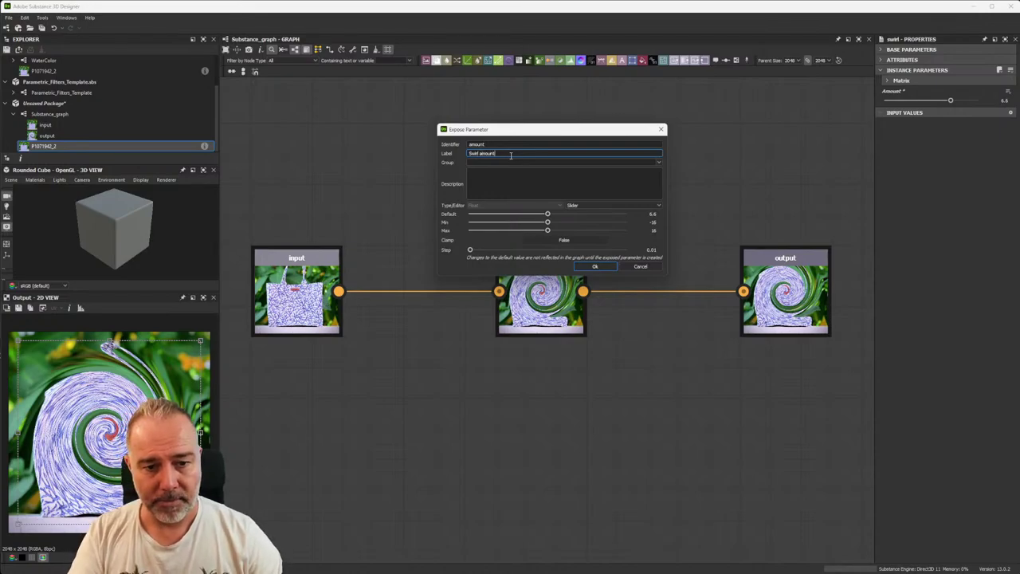
left_click(596, 267)
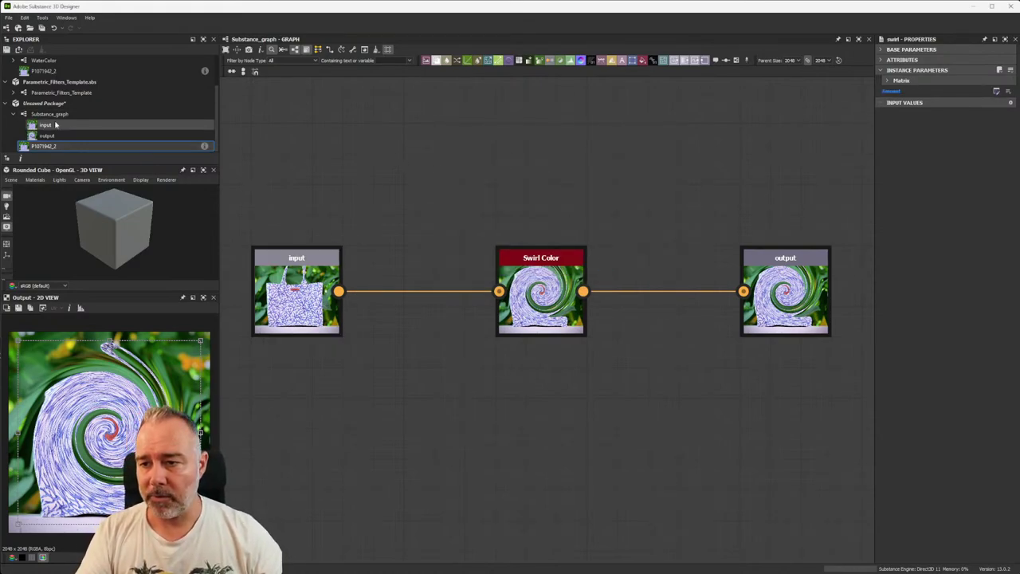
- Set the Substance_graph's Label and Identifier attributes both to VG-Swirl
left_click(408, 157)
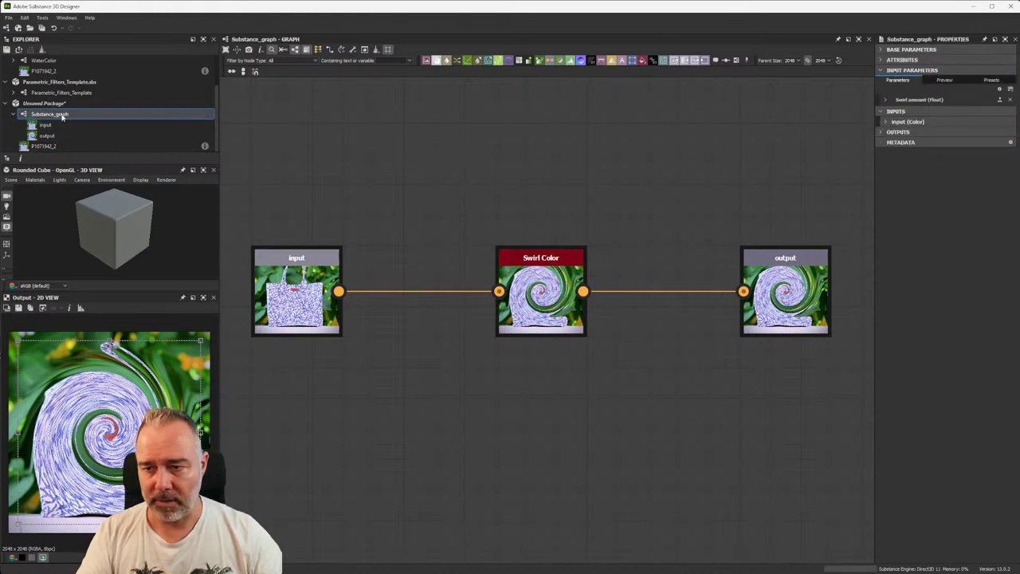
left_click(895, 62)
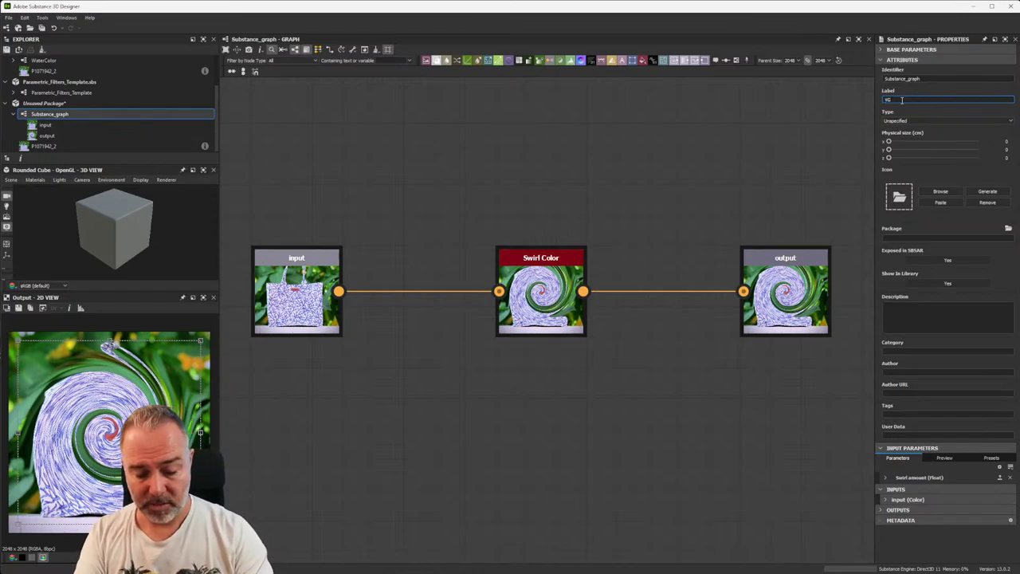
type("-Swirl")
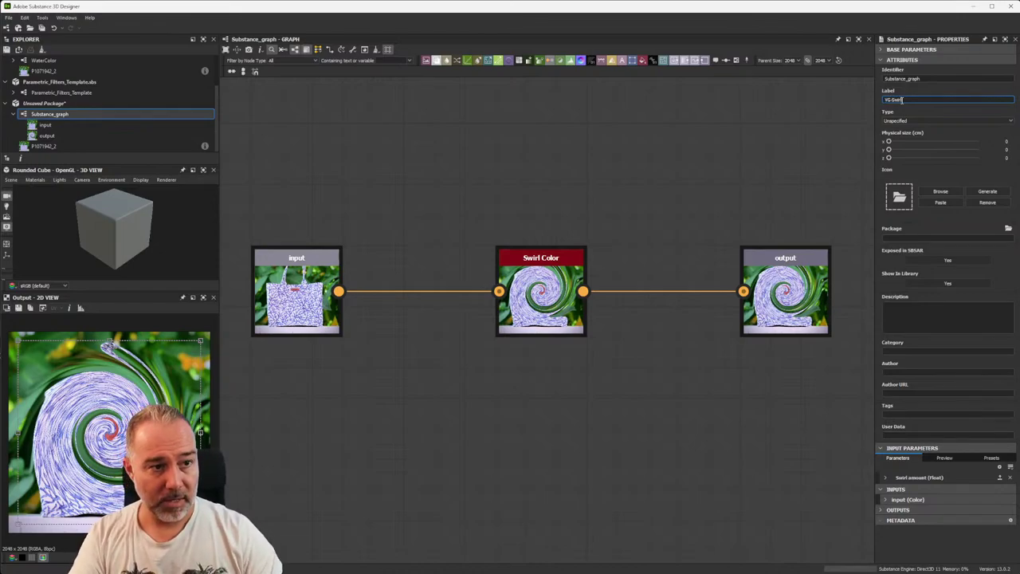
key("Return")
left_click_drag(919, 100, 865, 101)
key("ctrl+c")
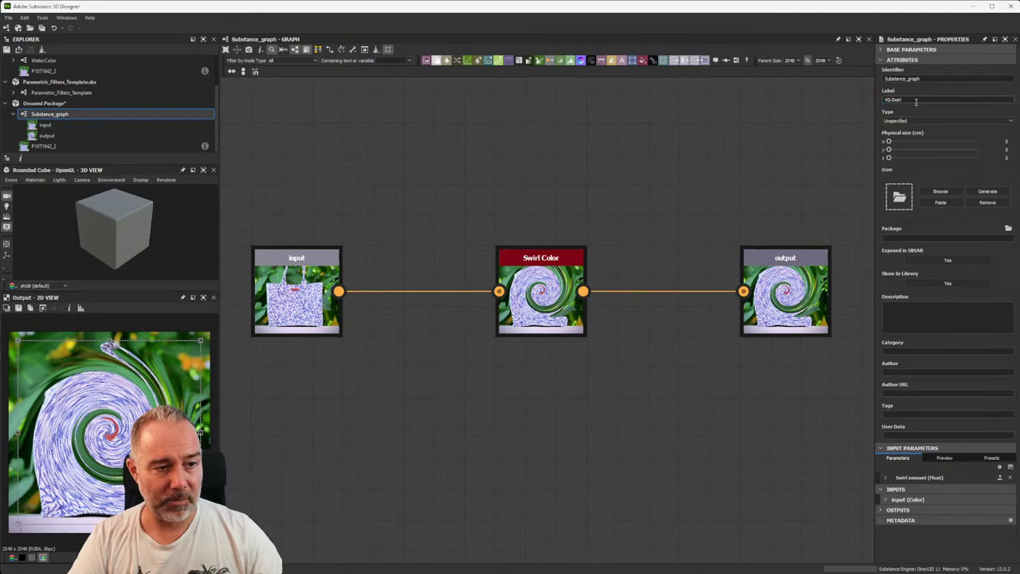
left_click_drag(929, 78, 865, 80)
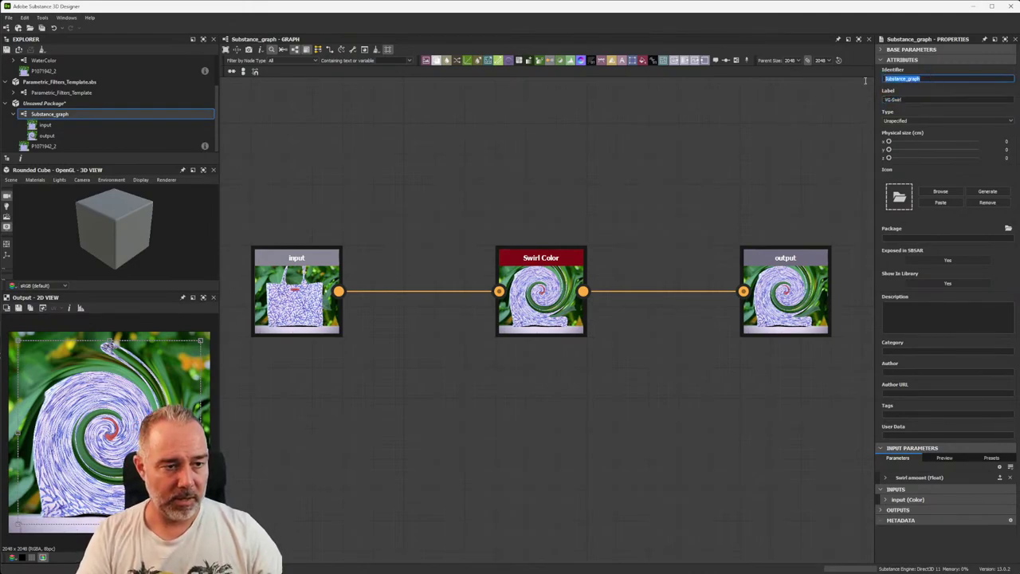
key("ctrl+v")
key("Return")
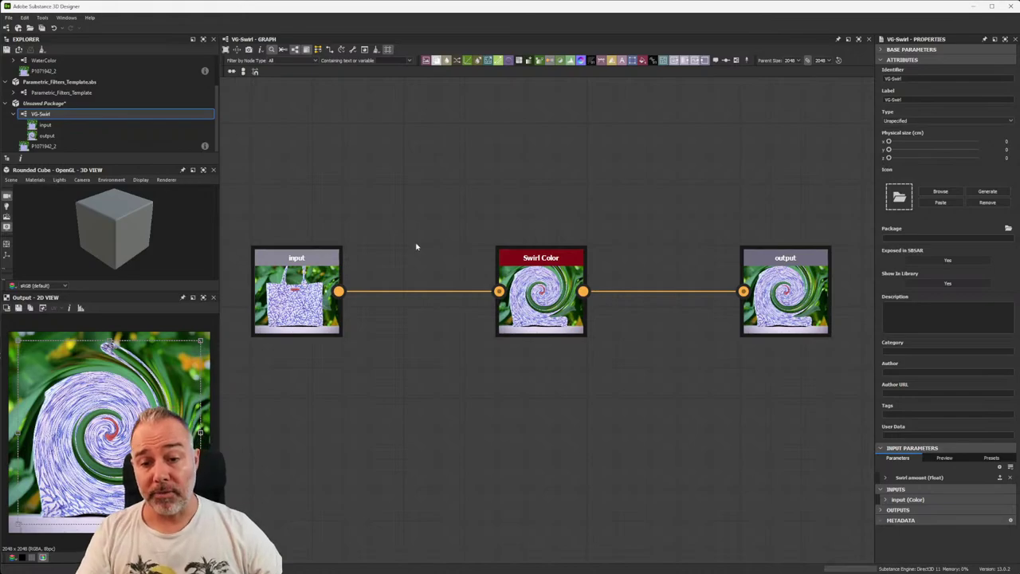
- Pull the input, Swirl Color and output nodes closer into a tight row
left_click_drag(297, 291, 327, 291)
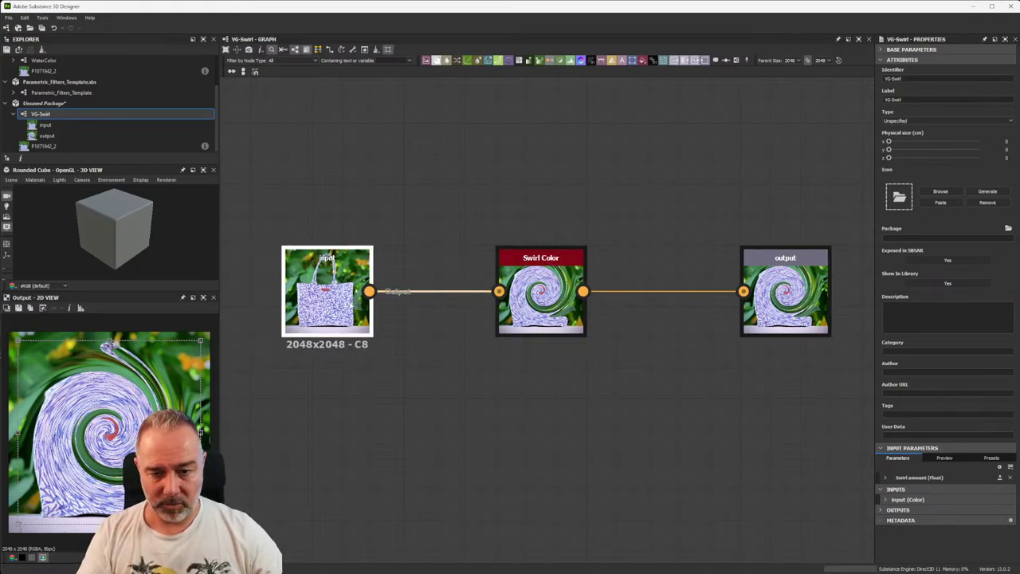
left_click_drag(541, 307, 511, 307)
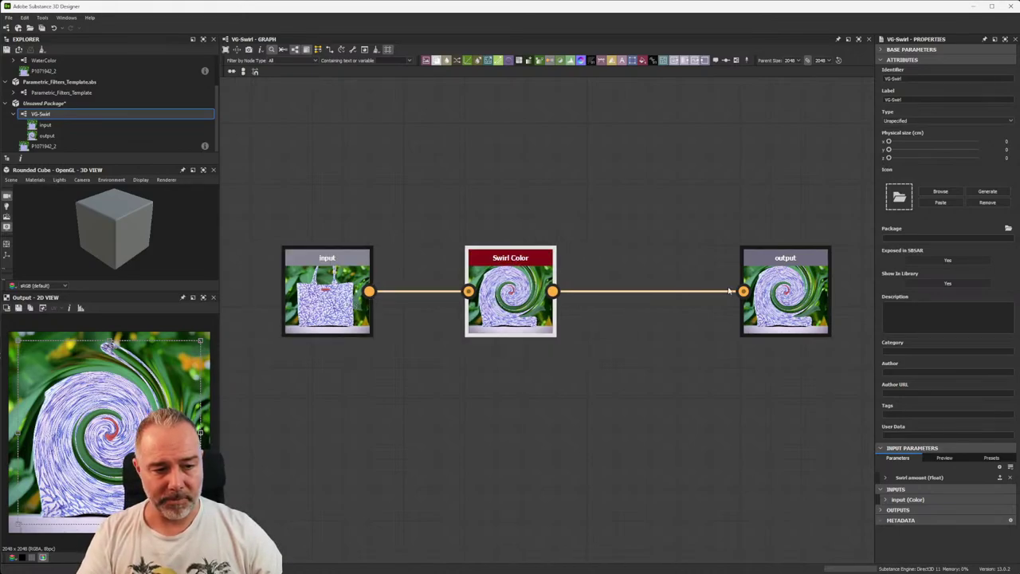
left_click_drag(775, 290, 693, 290)
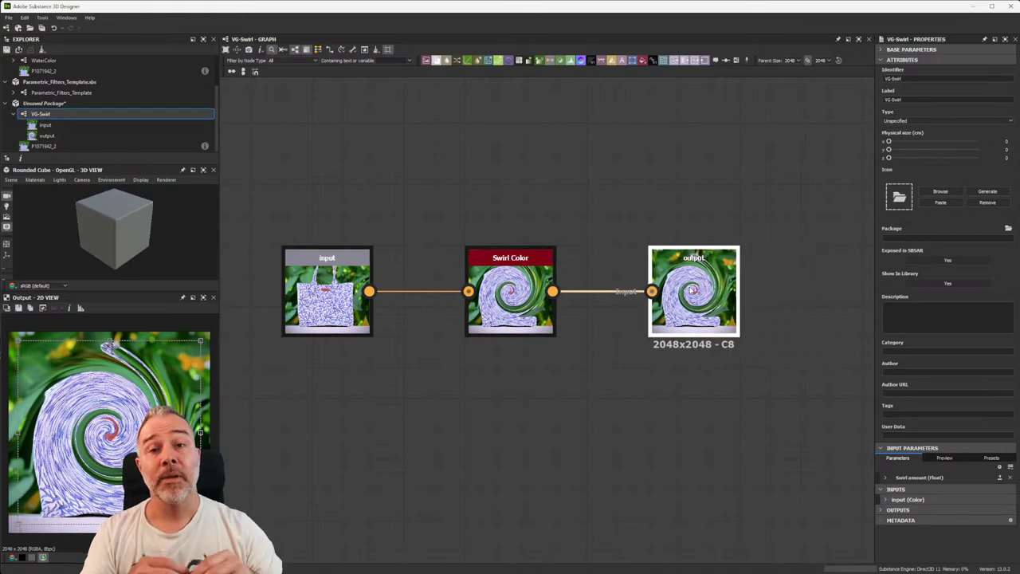
mouse_move(694, 292)
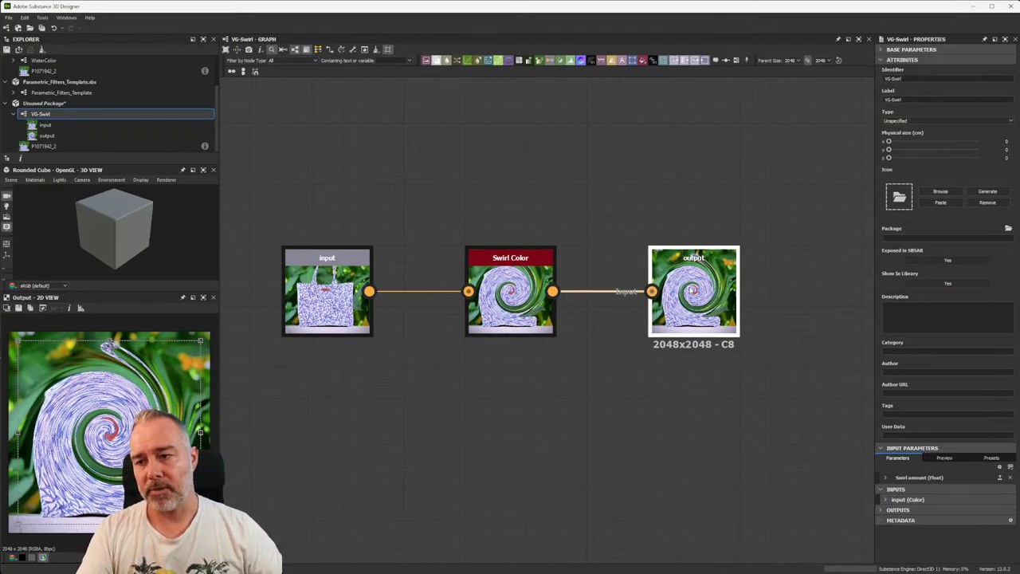
- Select Unsaved Package in the Explorer and show its publish options
left_click(50, 104)
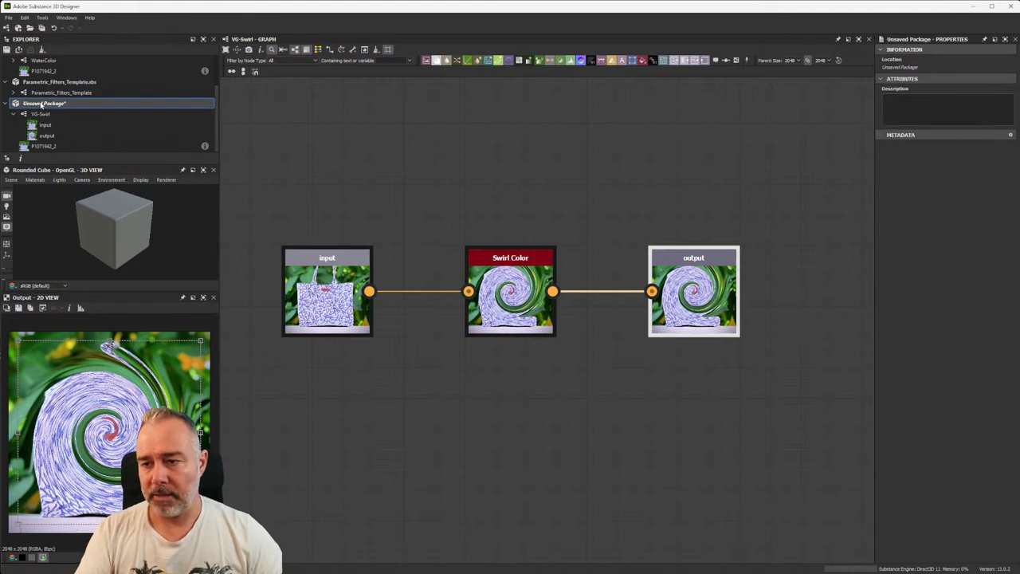
left_click(19, 49)
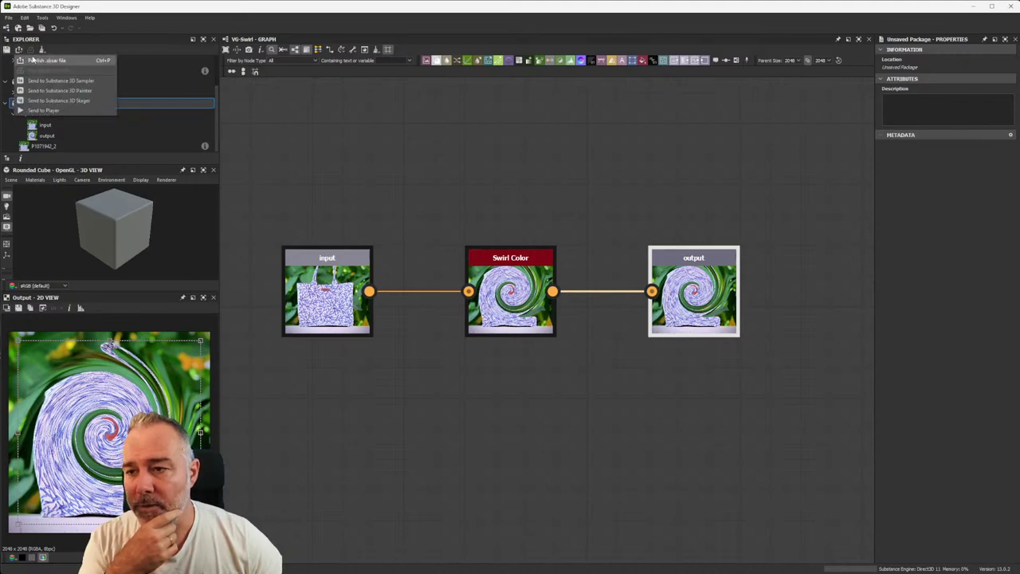
- Publish as .sbsar and browse to Projects > WIP > 2023-10-Photoshop Filters Livestream > Assets
left_click(47, 61)
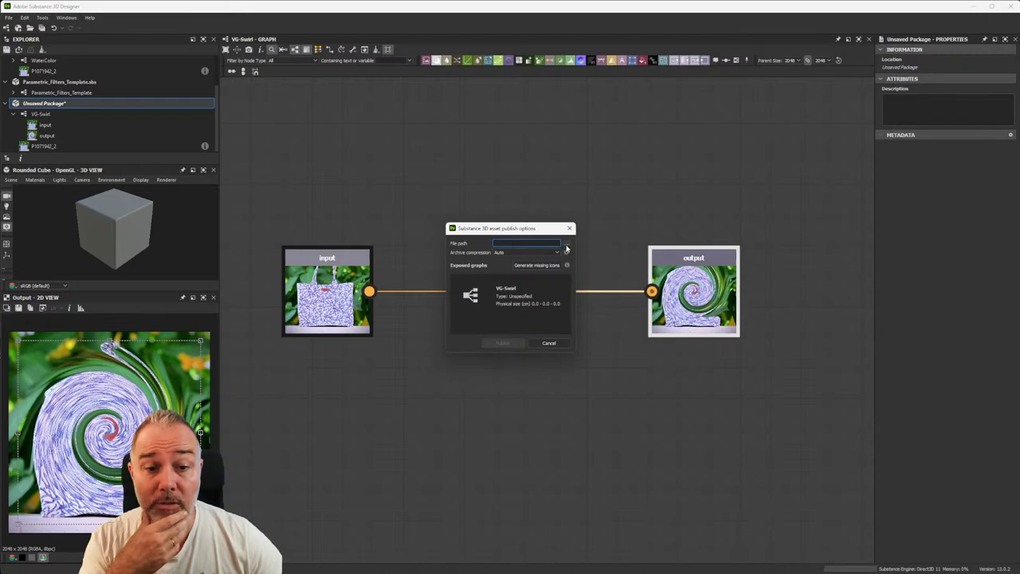
left_click(566, 245)
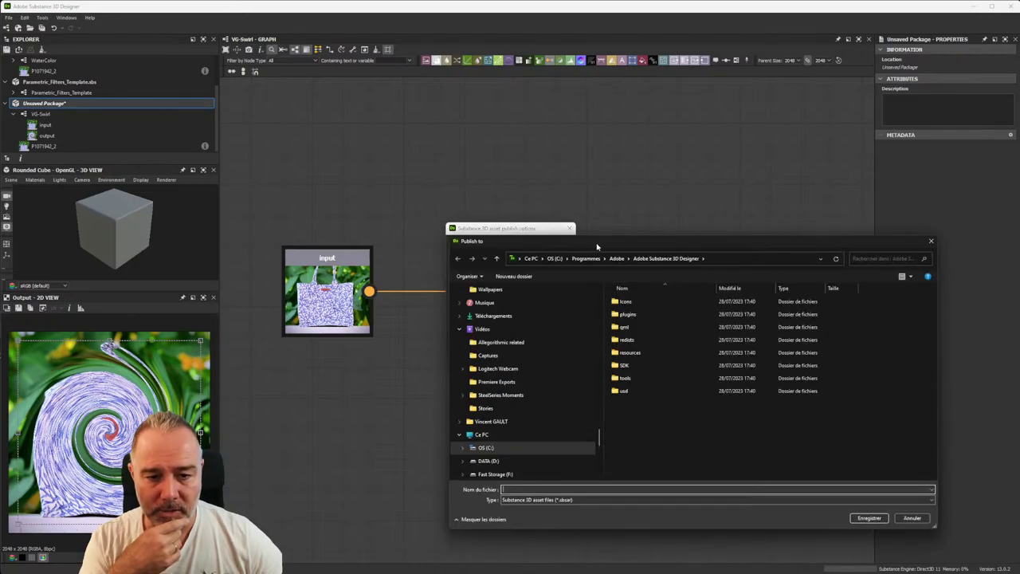
mouse_move(648, 248)
left_mouse_down()
mouse_move(175, 142)
mouse_move(404, 136)
left_mouse_up()
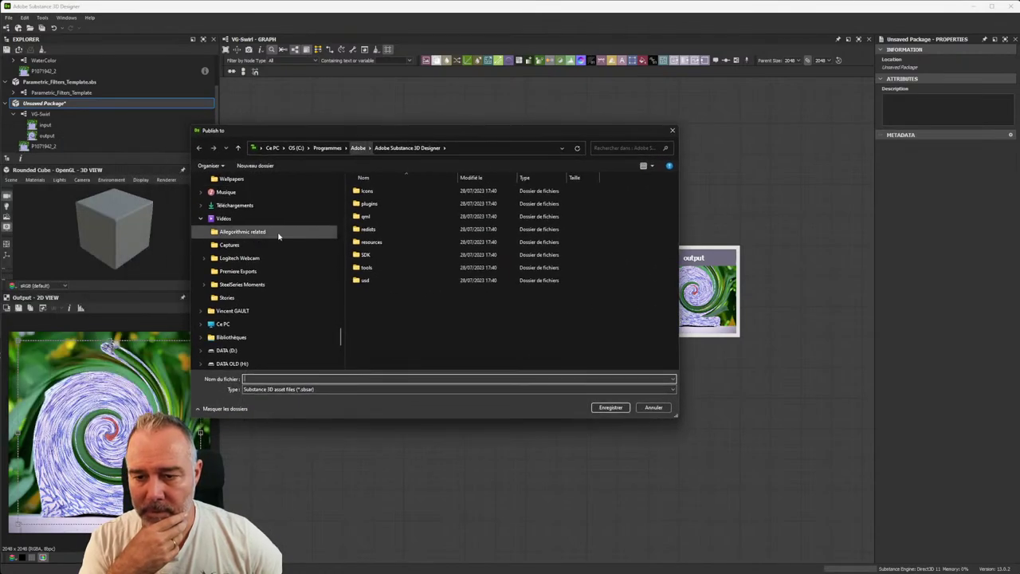
scroll(247, 208, "down", 5)
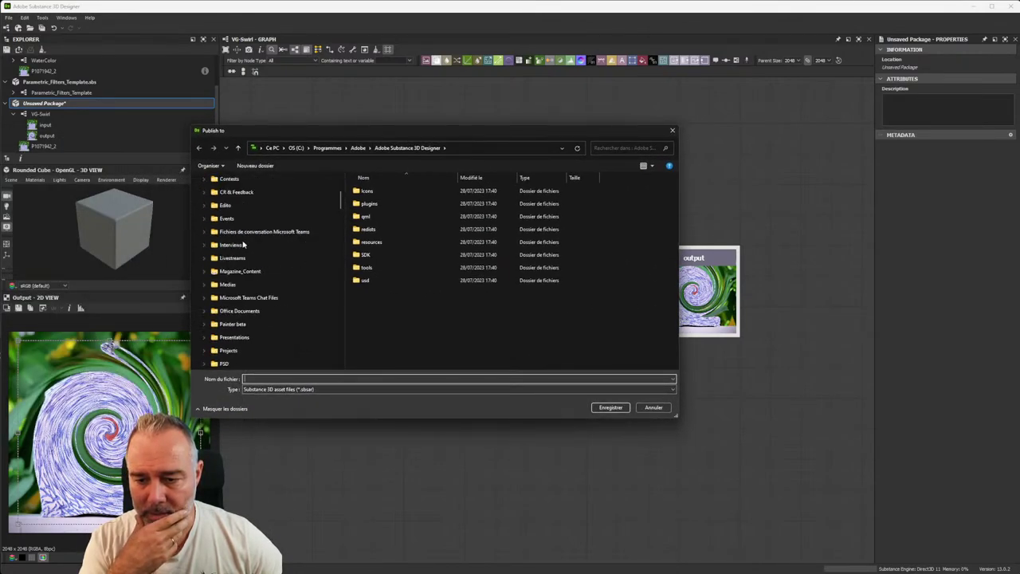
scroll(246, 223, "up", 3)
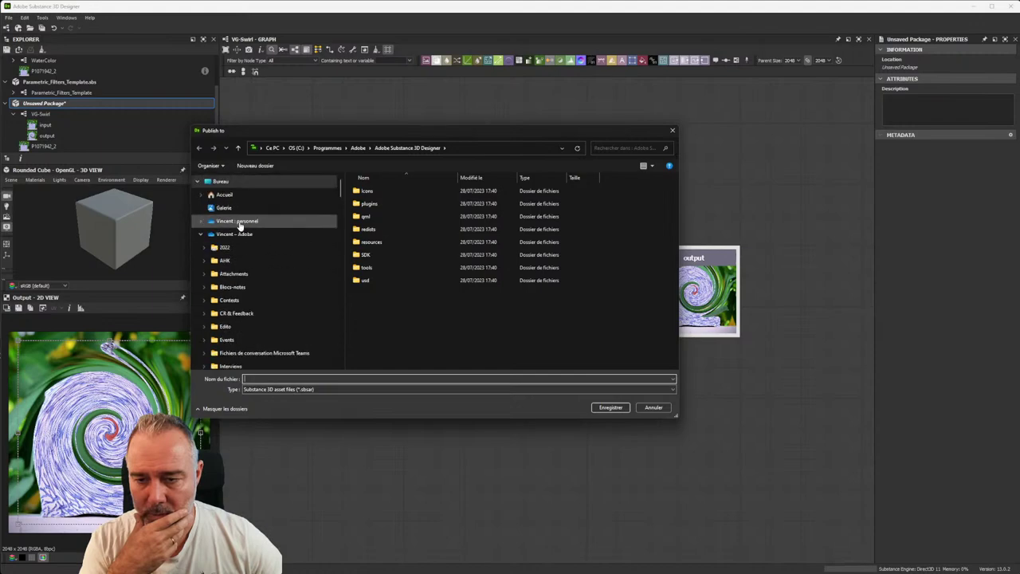
scroll(239, 215, "up", 3)
left_click(224, 195)
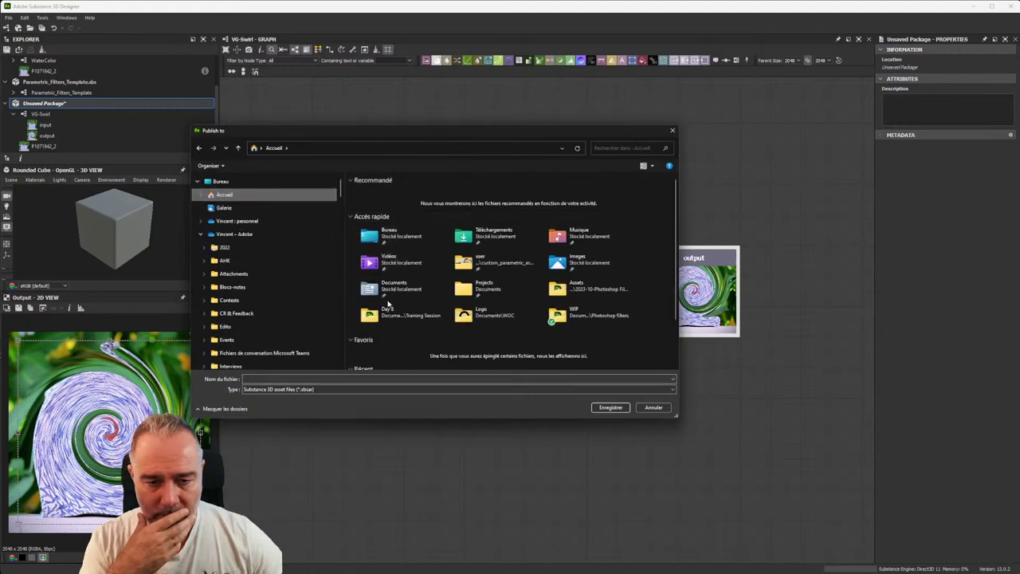
double_click(470, 291)
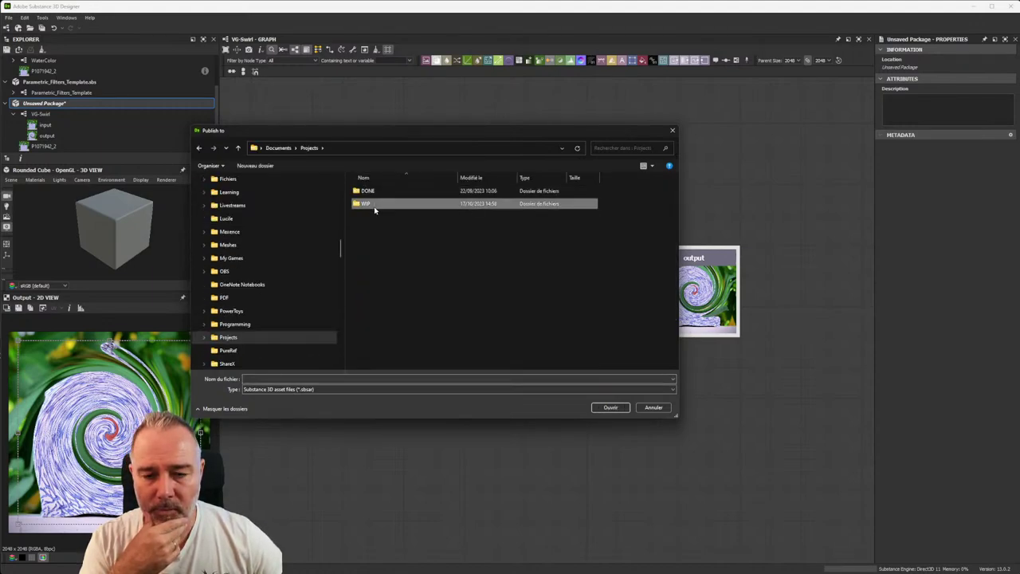
double_click(374, 206)
double_click(415, 246)
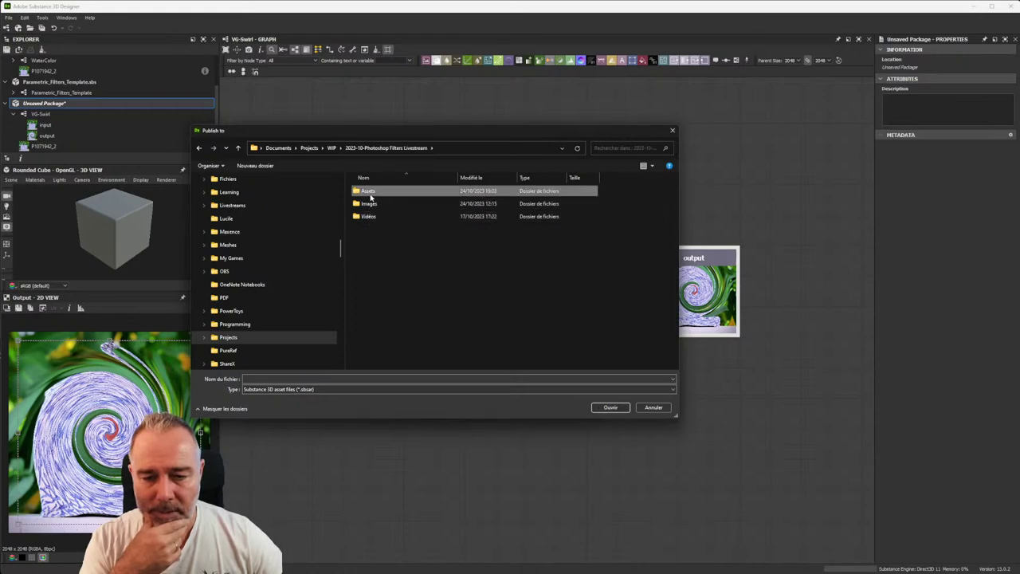
double_click(369, 191)
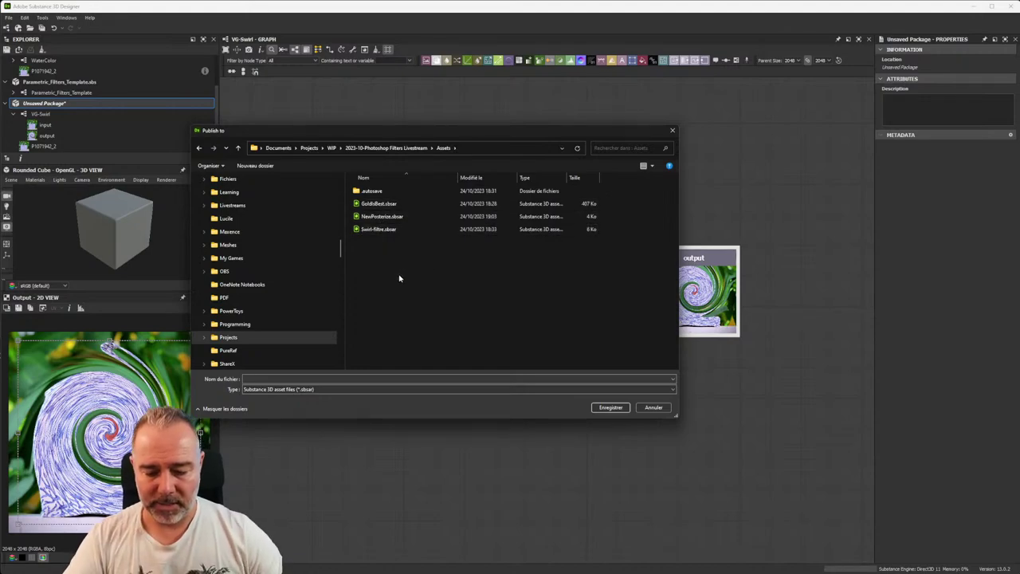
- Create a Spanish folder in Assets, open it, and name the file VG Swirl
key("ctrl+shift+n")
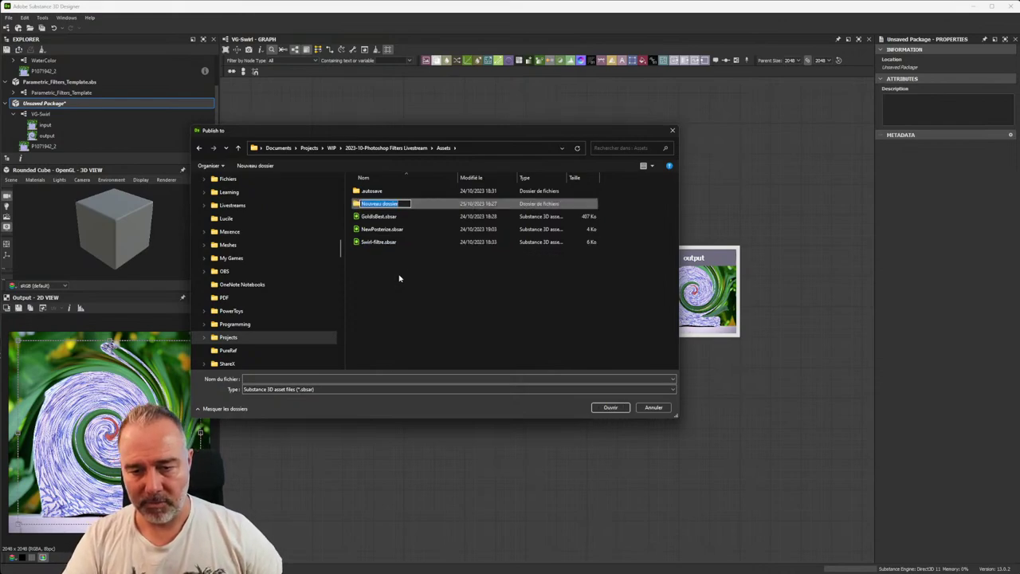
type("Spani")
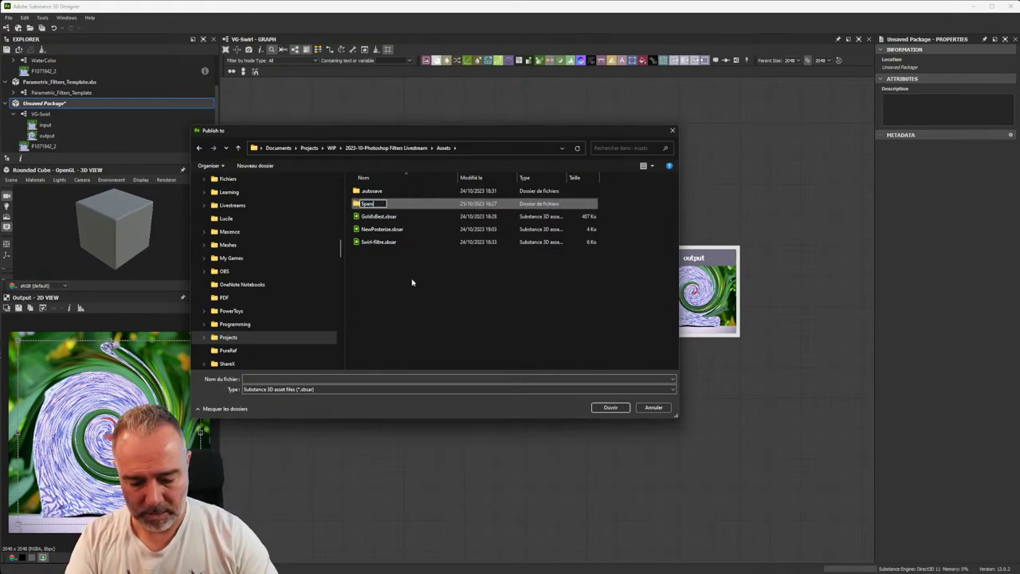
type("sh")
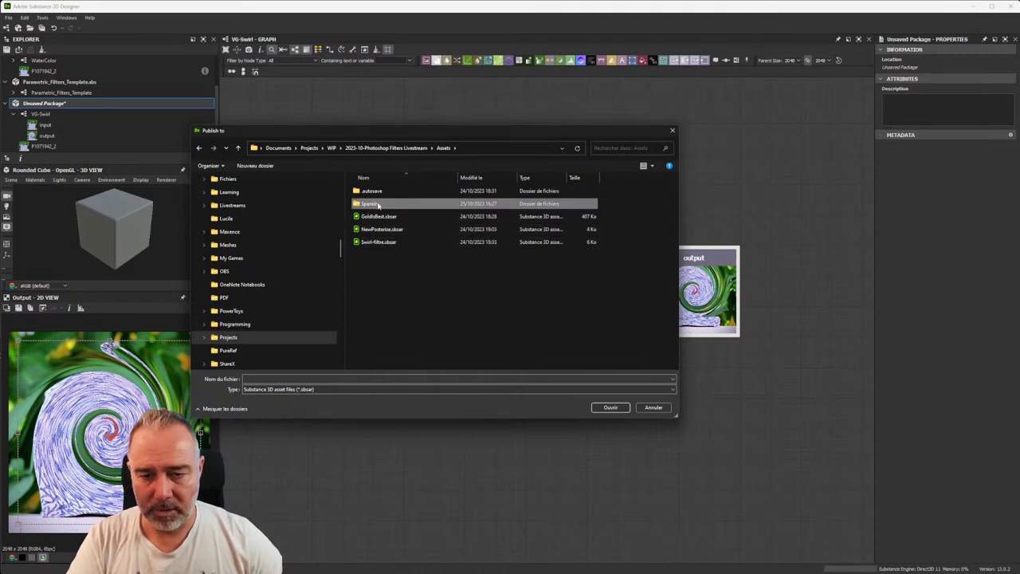
double_click(392, 209)
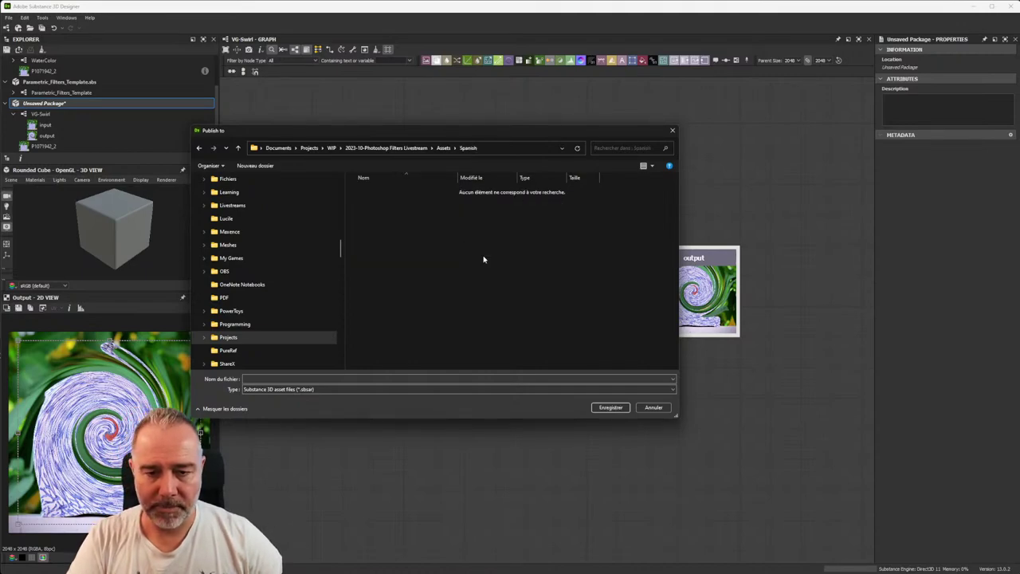
left_click(351, 378)
type("VG")
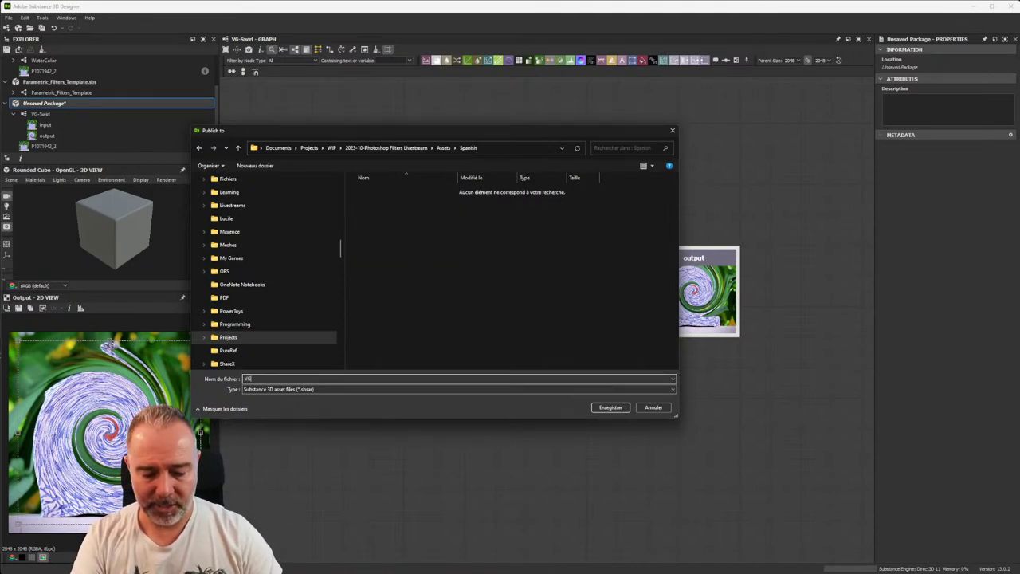
type(" Swirl")
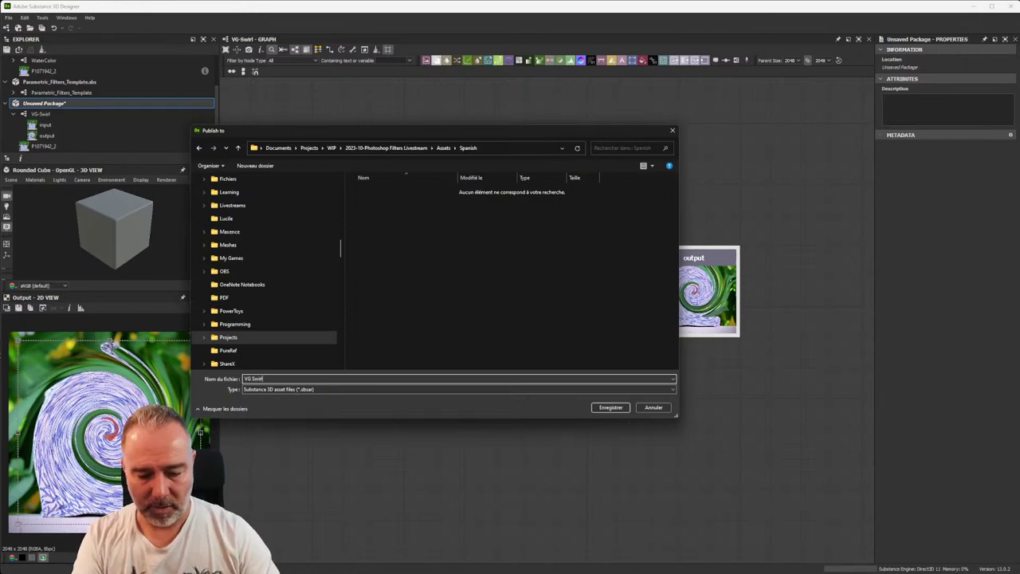
- Save to the Spanish folder and publish VG-Swirl as VG Swirl.sbsar
left_click(611, 408)
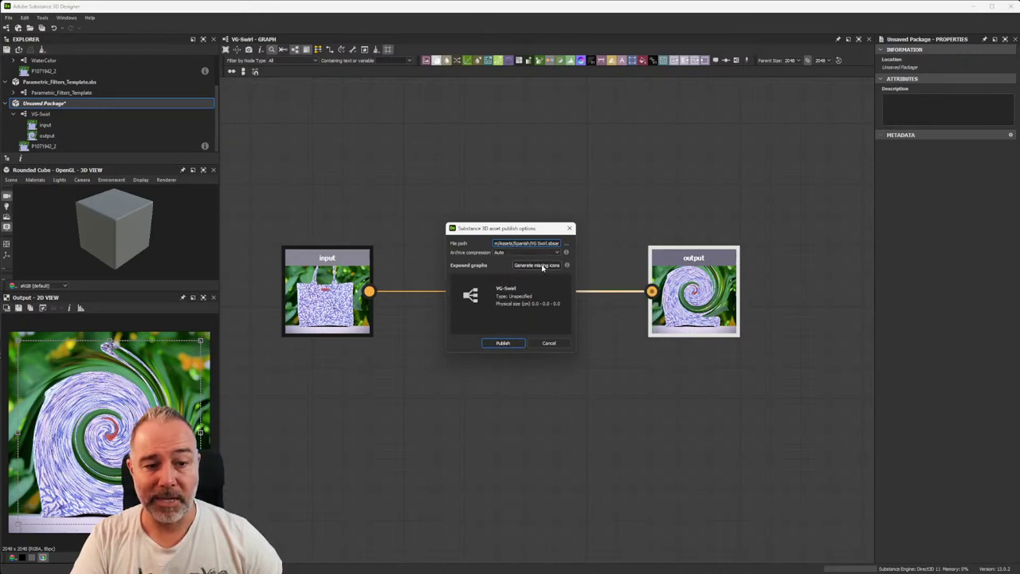
mouse_move(537, 265)
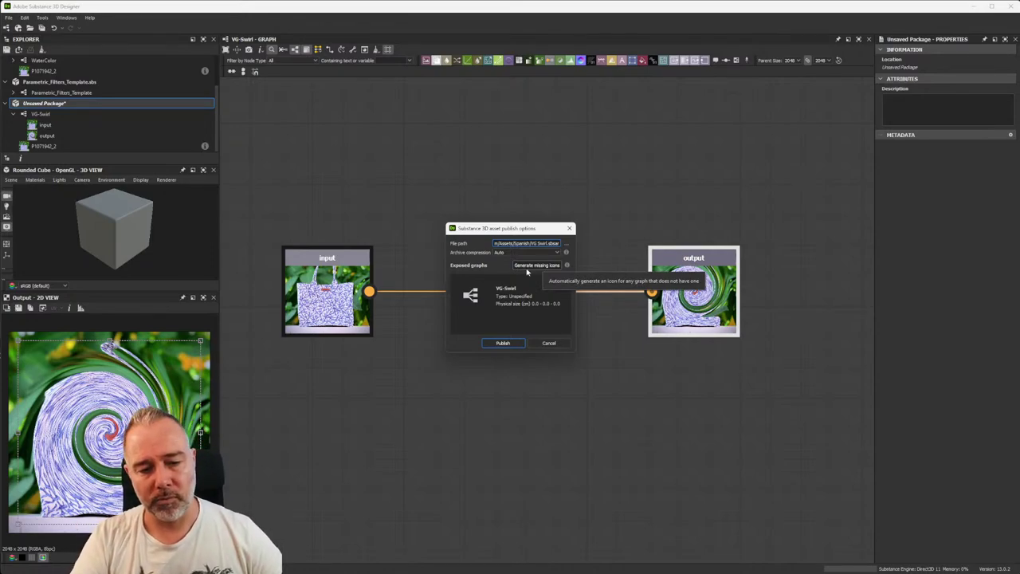
left_click(504, 343)
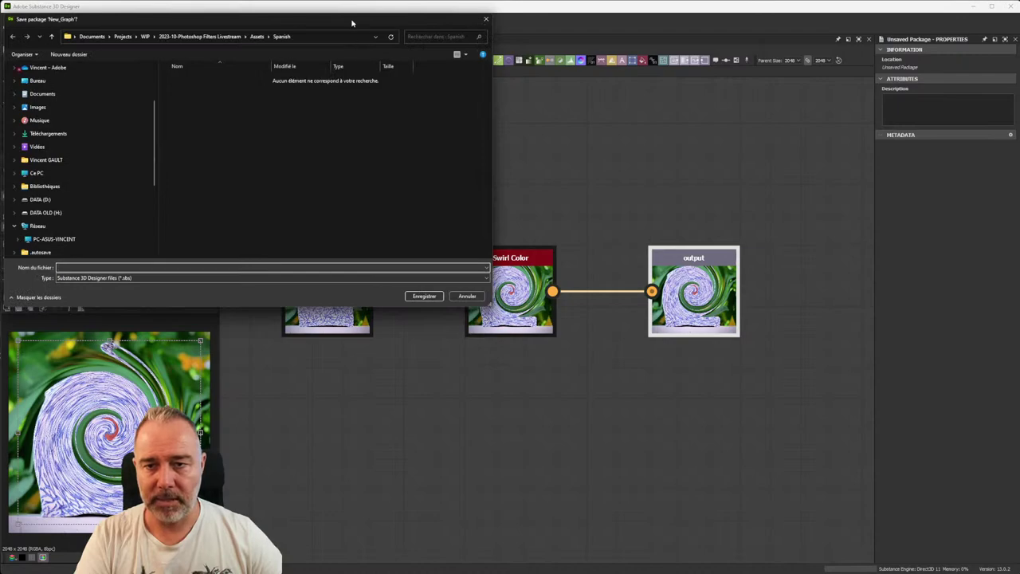
- Save the package as VG-Swirl.sbs, then return to Photoshop
left_click_drag(351, 22, 615, 118)
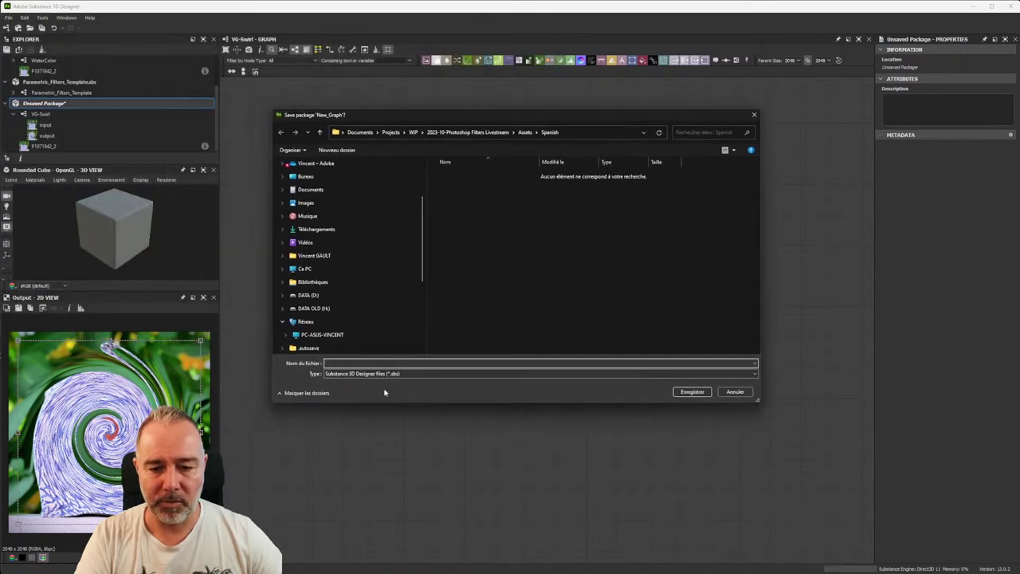
left_click(359, 365)
type("V")
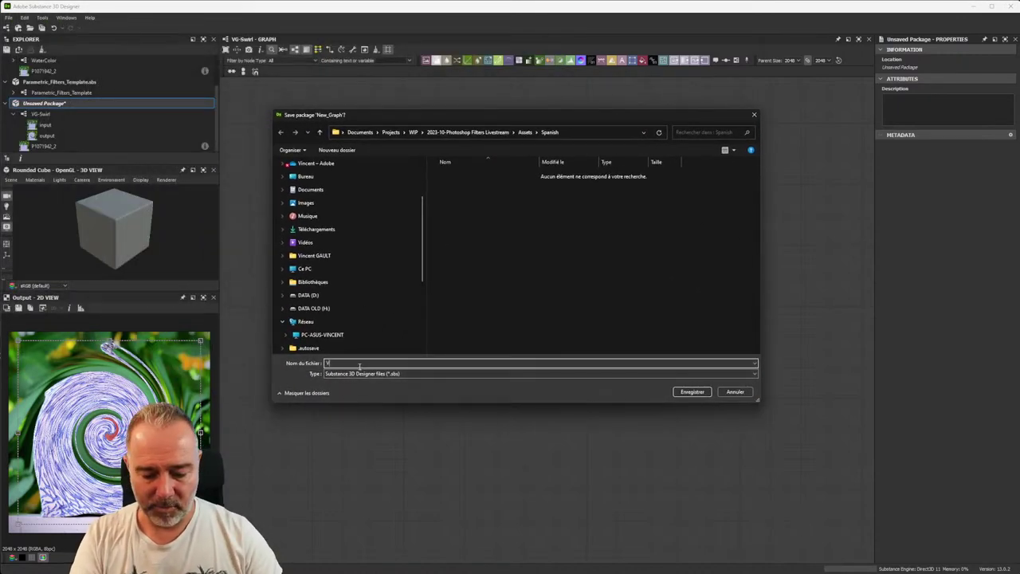
type("G")
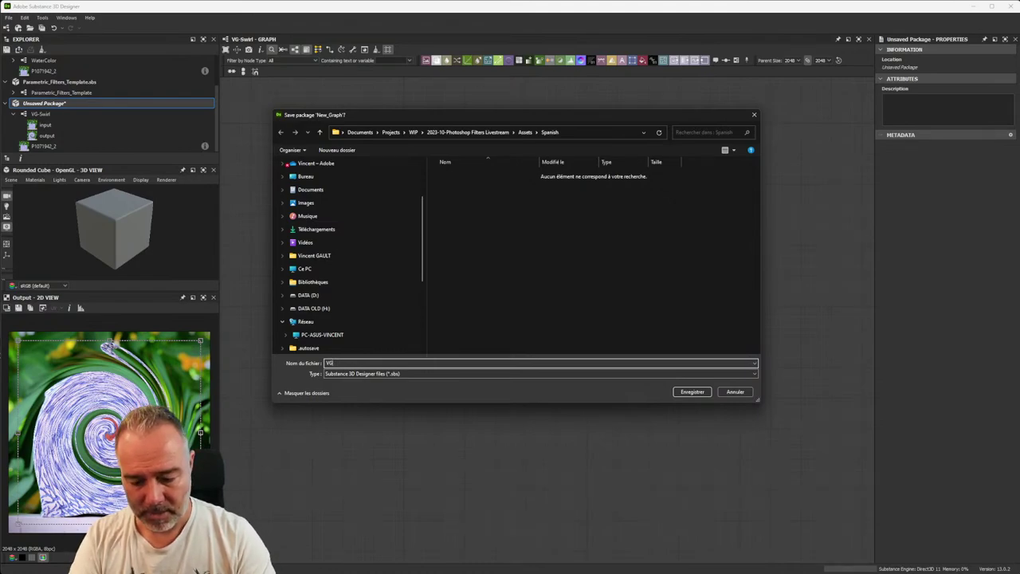
type("-Swirl")
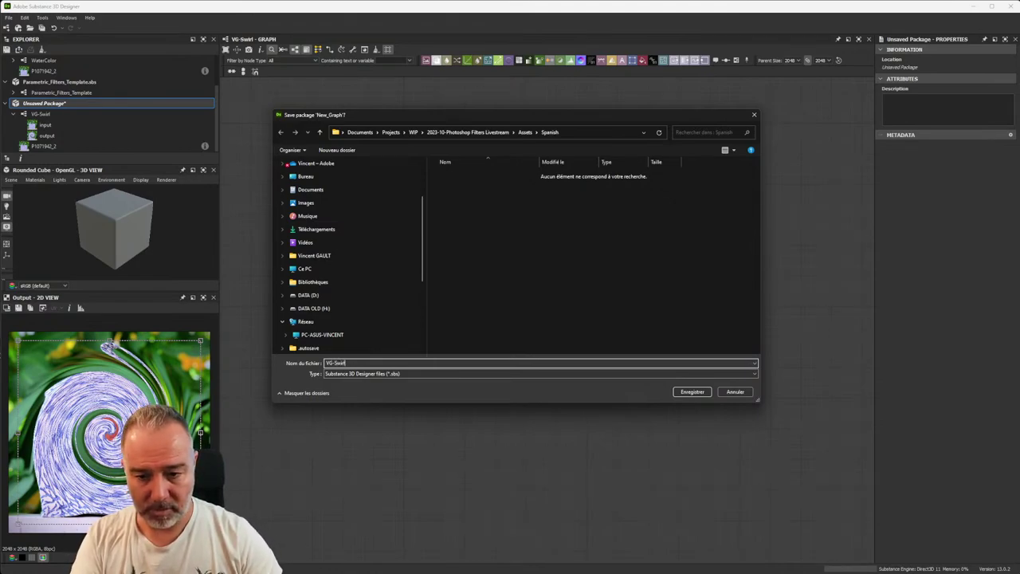
key("Return")
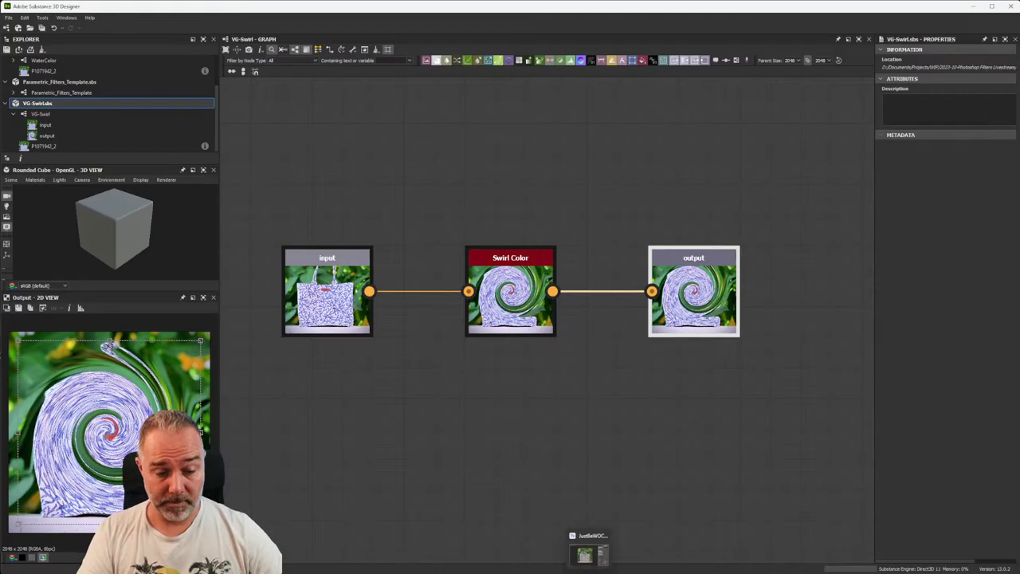
left_click(586, 554)
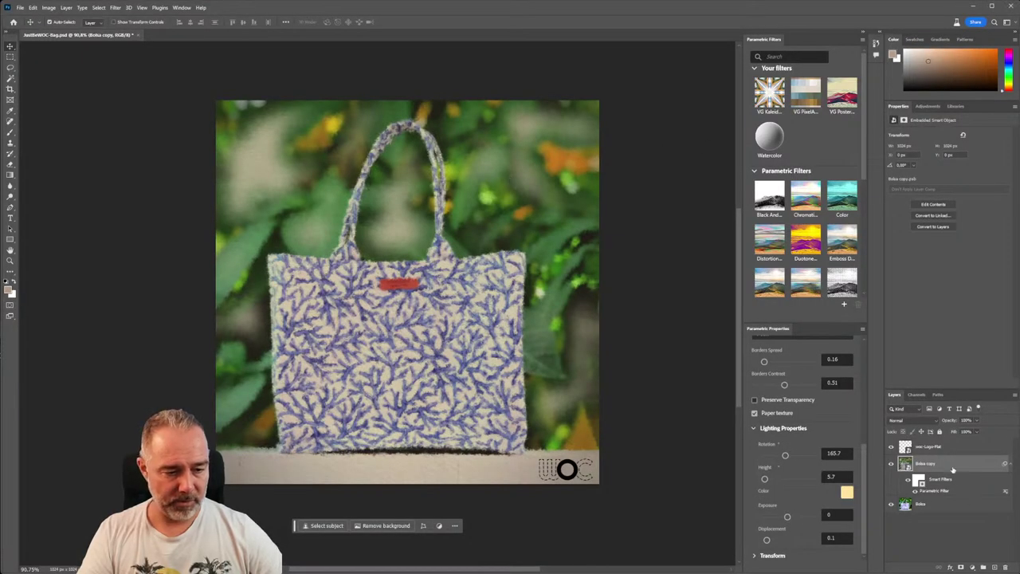
- Delete the Bolsa copy layer and load VG Swirl.sbsar from Assets > Spanish as a custom filter
key("Delete")
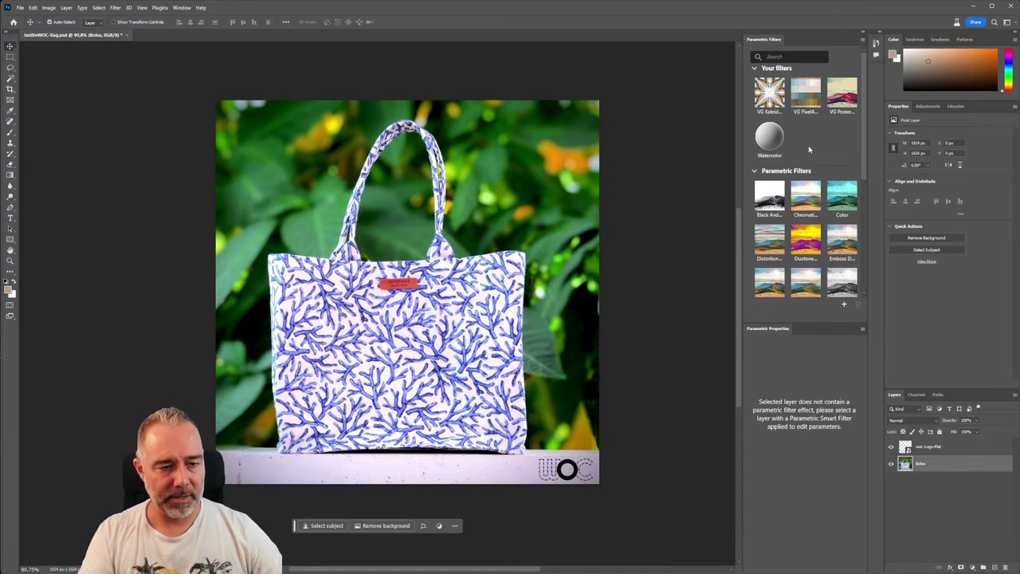
left_click(844, 307)
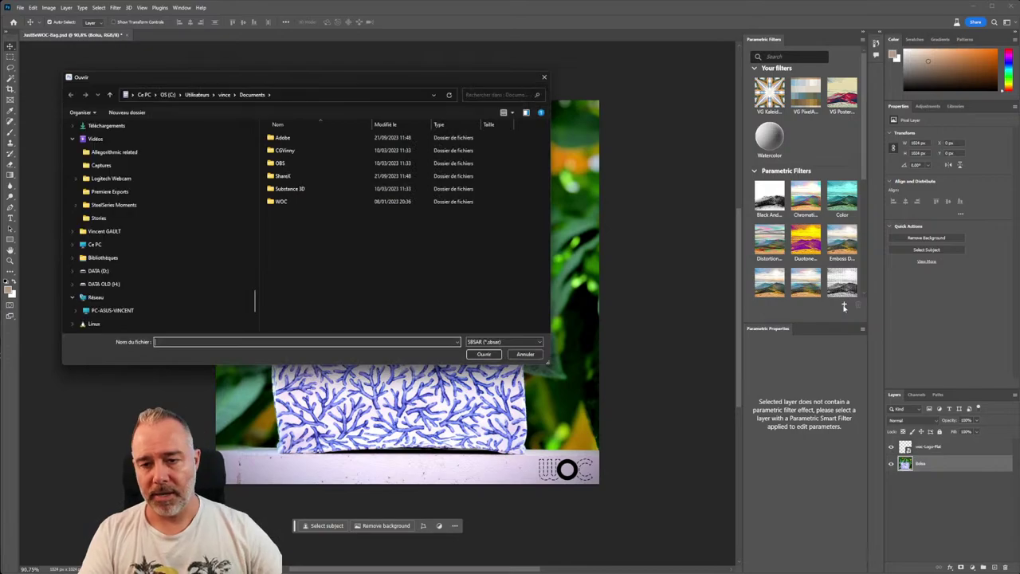
scroll(128, 163, "up", 5)
scroll(127, 163, "up", 5)
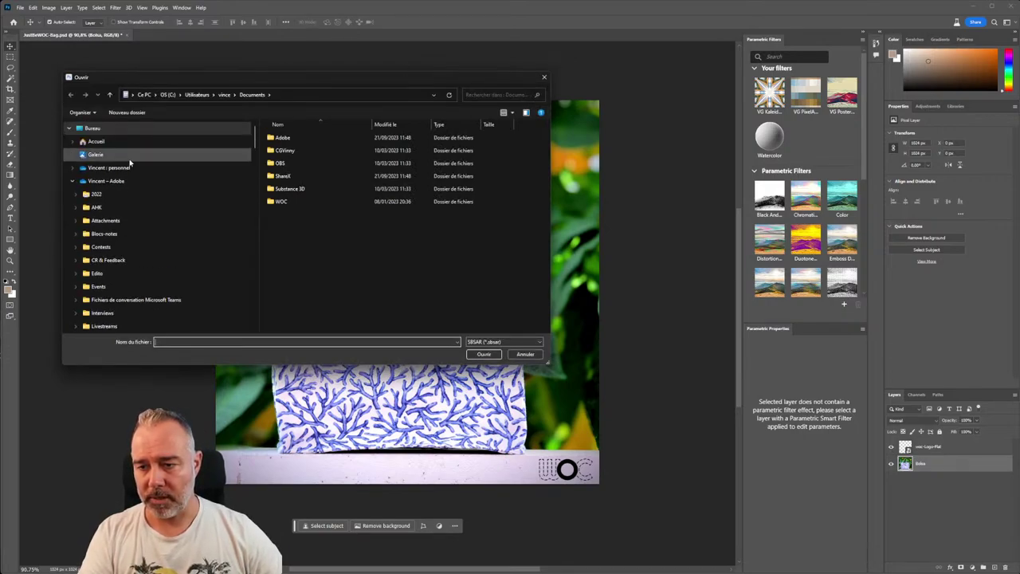
left_click(227, 142)
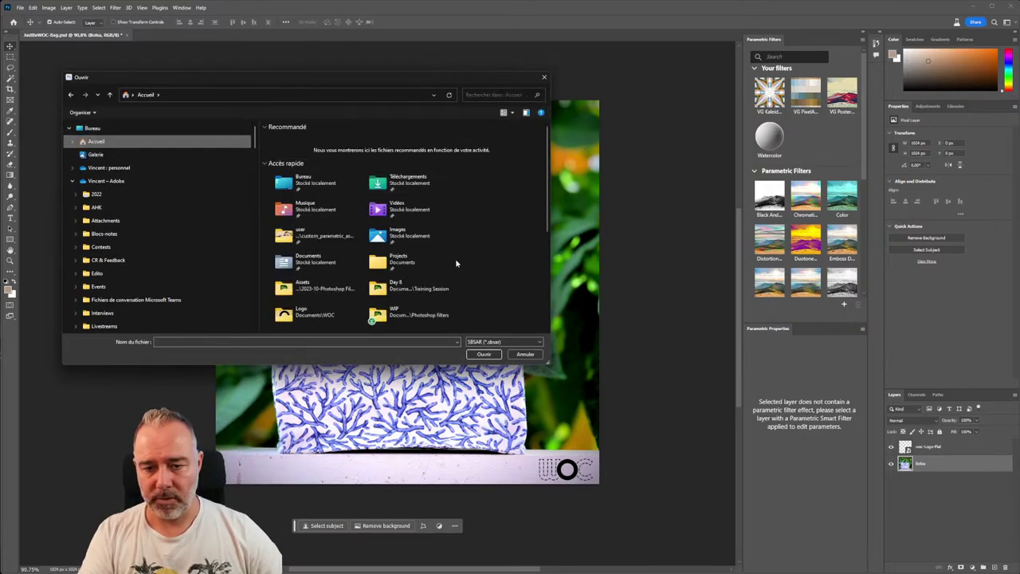
double_click(414, 259)
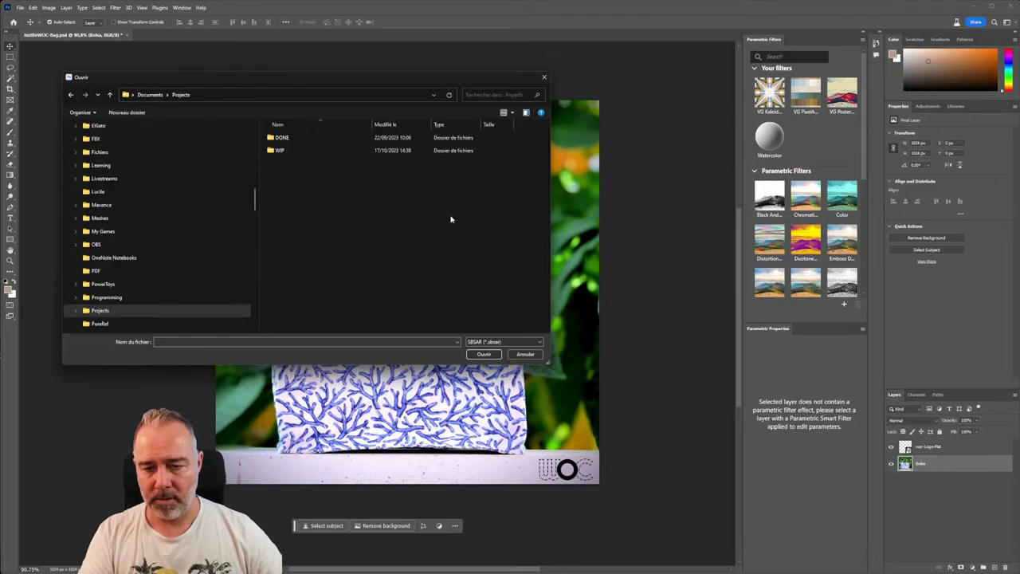
double_click(287, 151)
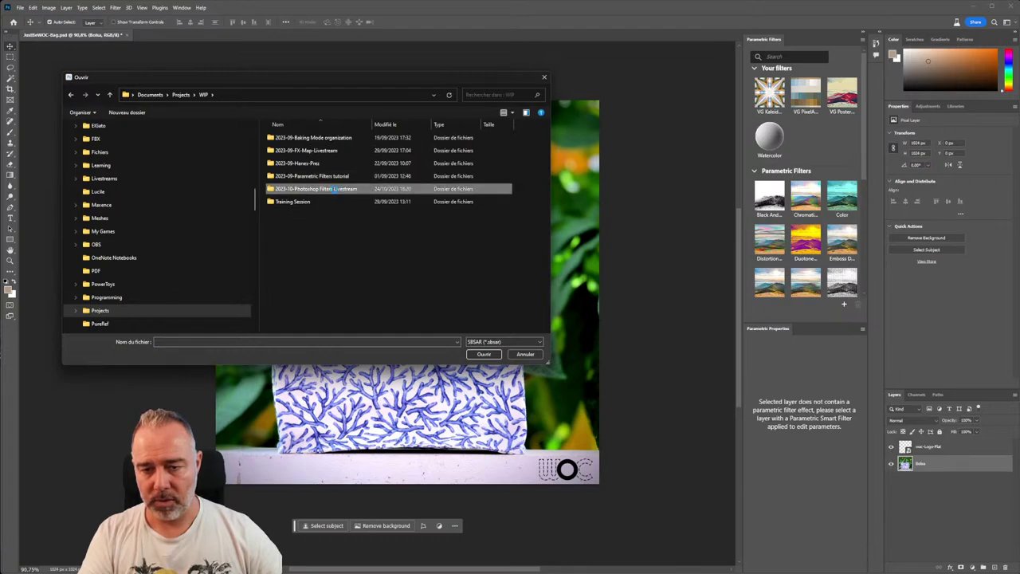
double_click(335, 191)
double_click(287, 141)
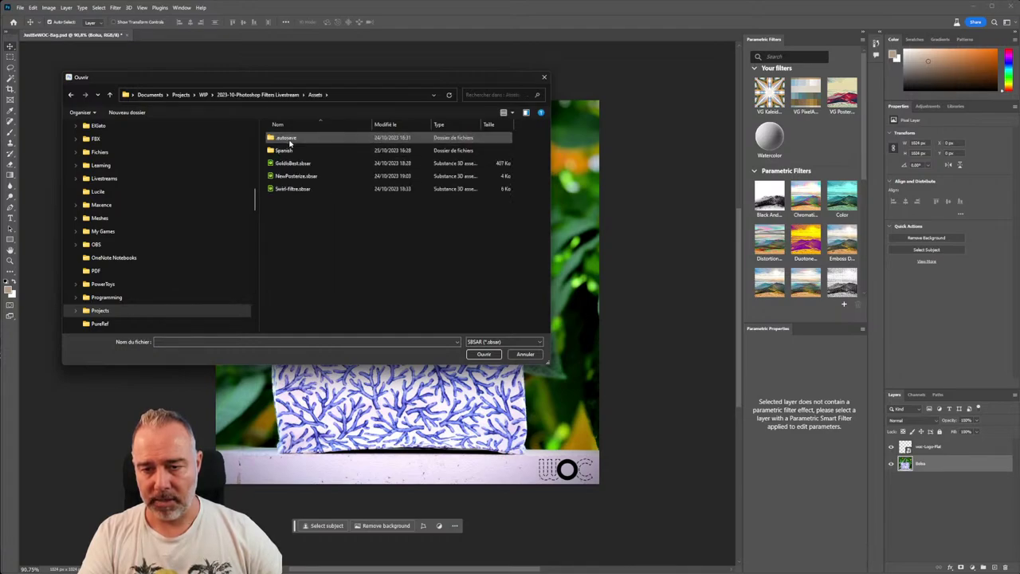
double_click(286, 150)
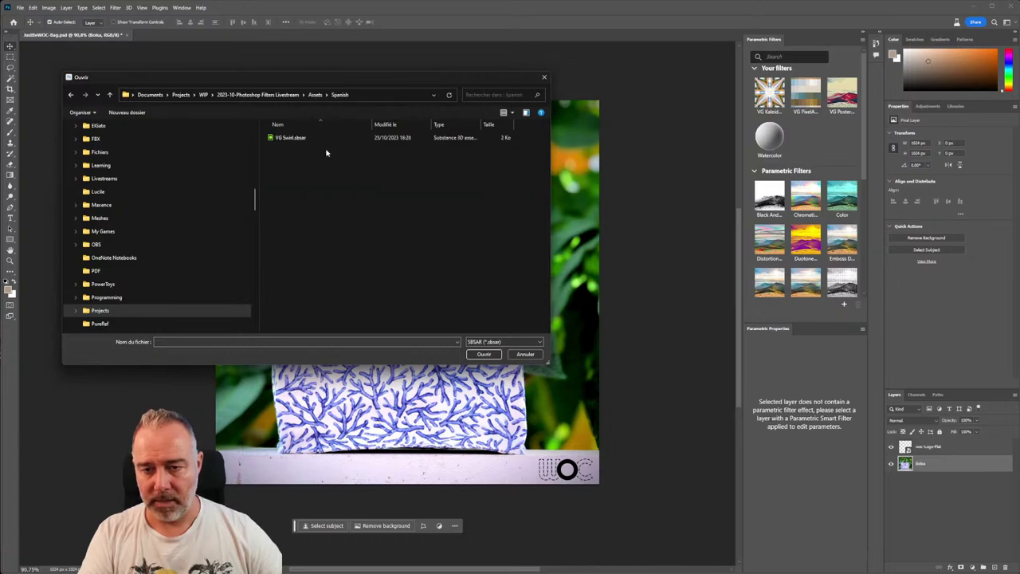
left_click(278, 141)
left_click(484, 354)
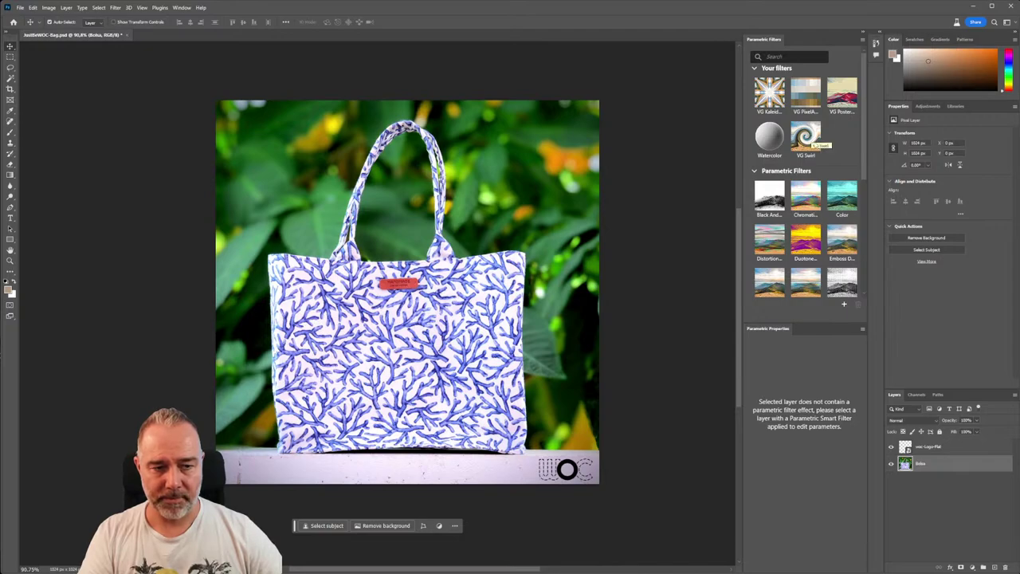
- Apply VG Swirl to the bag and drag Swirl amount to -4.13
left_click(813, 143)
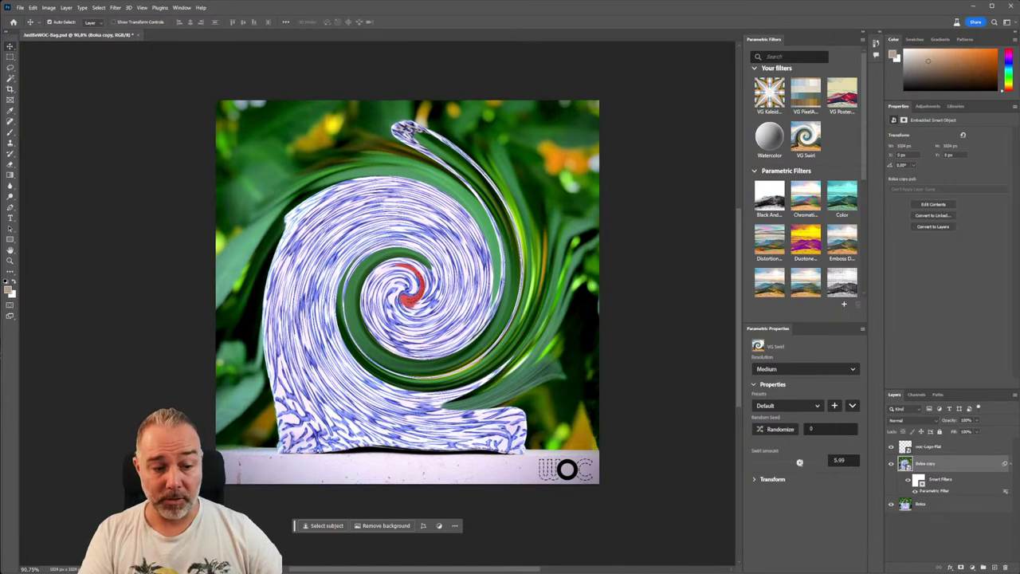
left_click_drag(790, 463, 780, 462)
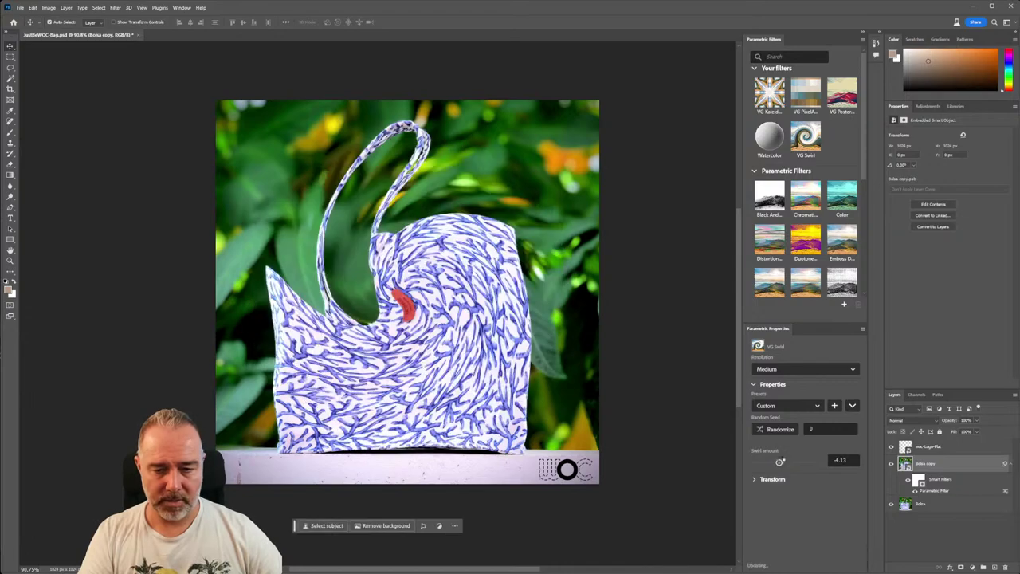
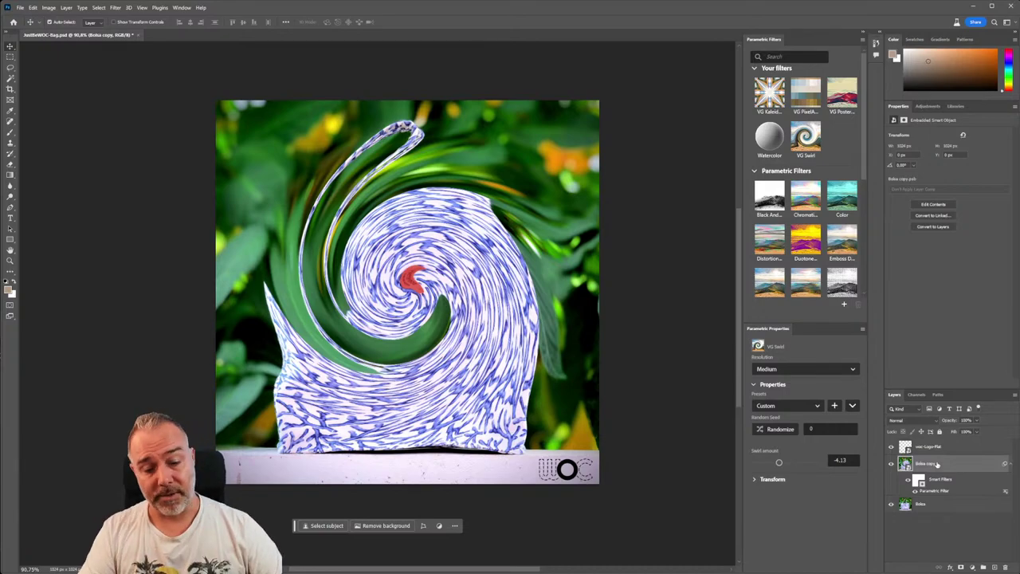
- Bring up the VG-Swirl graph, pan it, and open the node search in the empty space below
left_click(570, 556)
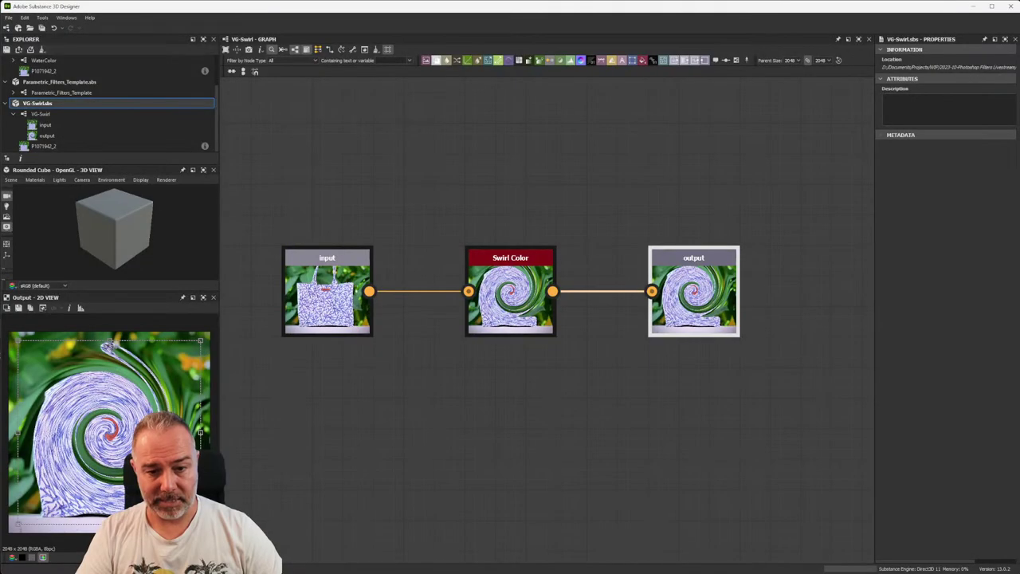
middle_click_drag(365, 382, 443, 385)
scroll(380, 316, "up", 2)
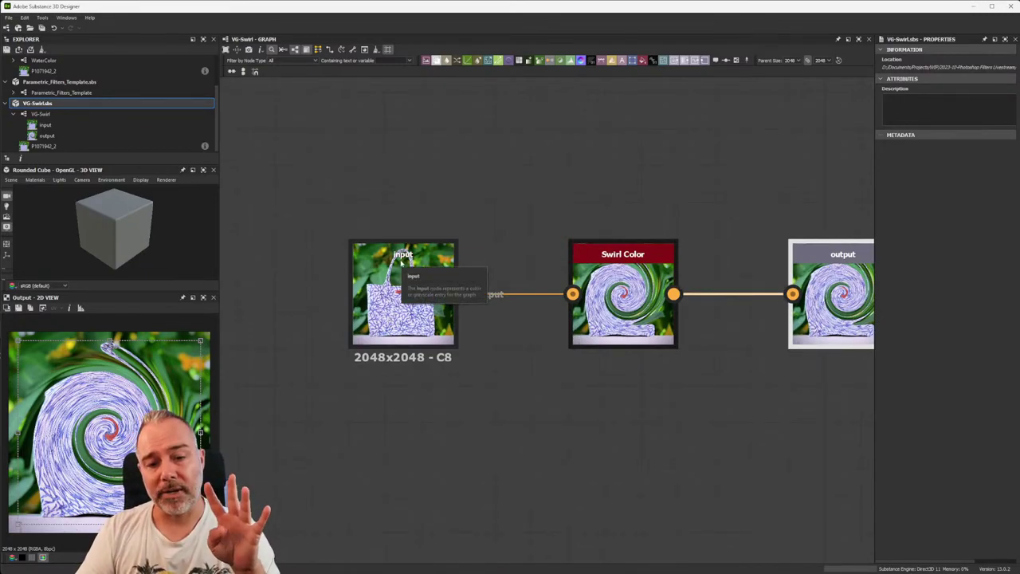
mouse_move(404, 291)
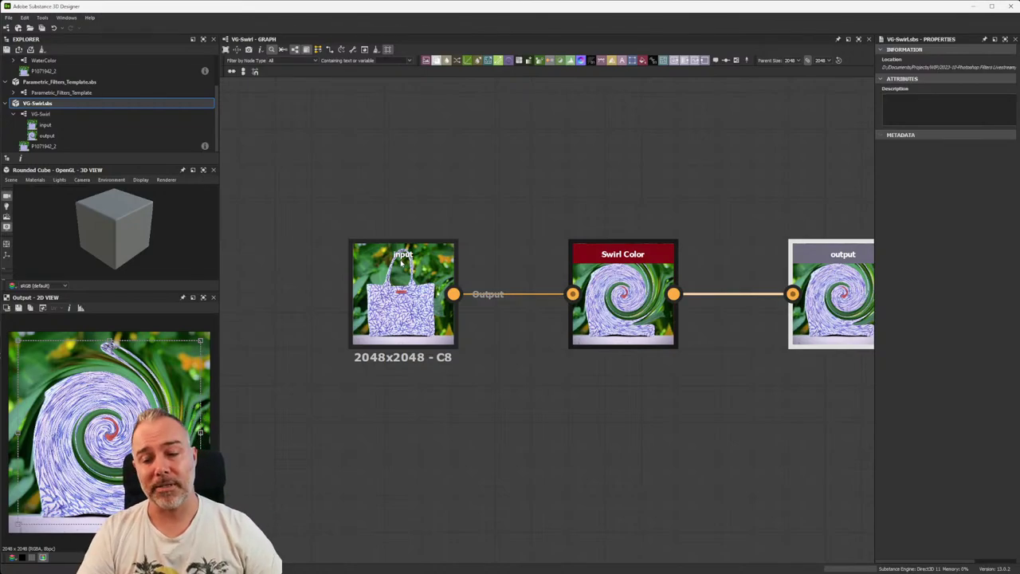
mouse_move(508, 376)
middle_mouse_down()
mouse_move(474, 296)
mouse_move(466, 312)
middle_mouse_up()
middle_click_drag(483, 390, 449, 336)
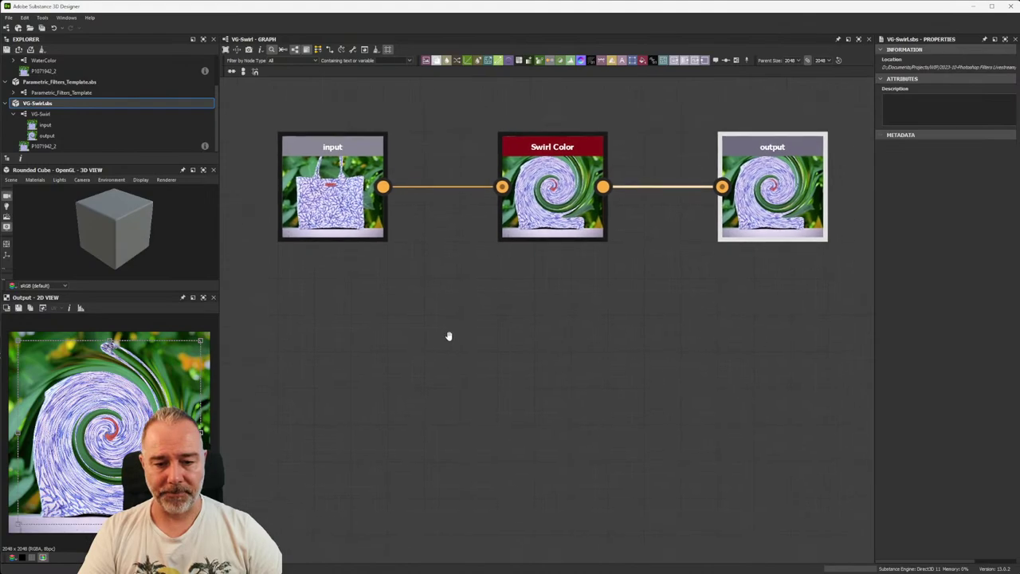
key("space")
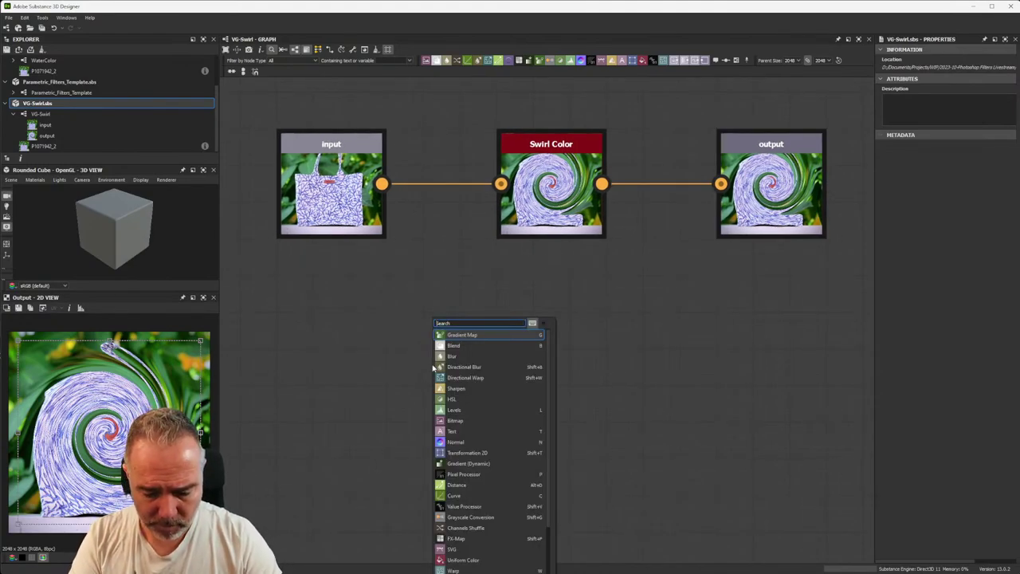
- Add a Checker node below the input node and lower its tiling for larger squares
type("chec")
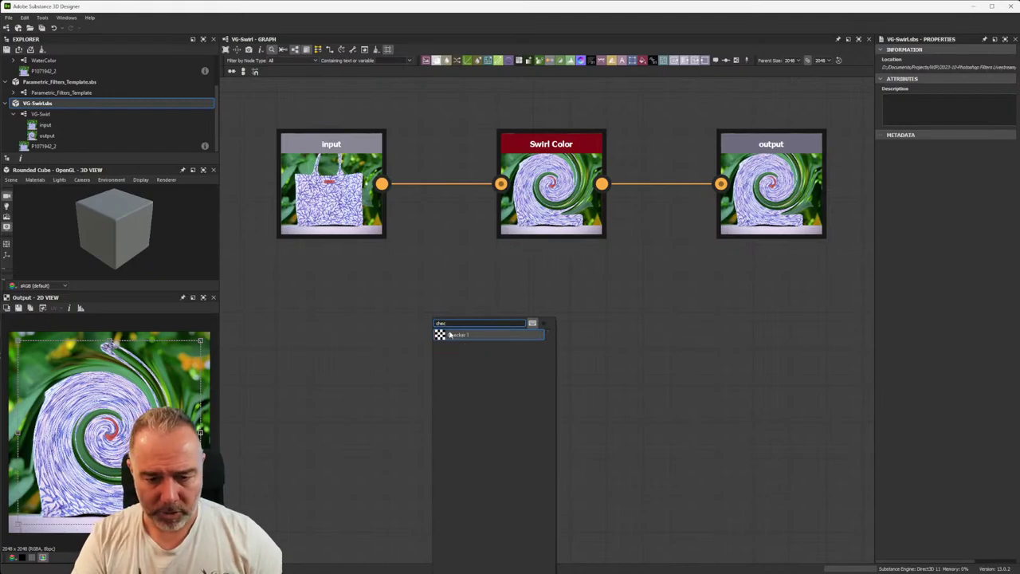
left_click(449, 335)
scroll(341, 160, "up", 2)
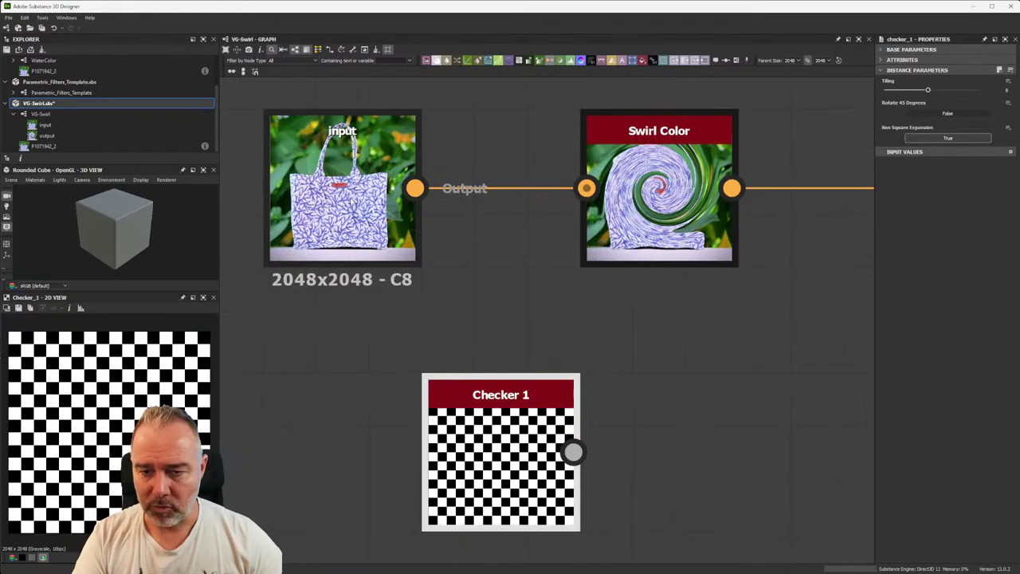
middle_click_drag(420, 269, 405, 240)
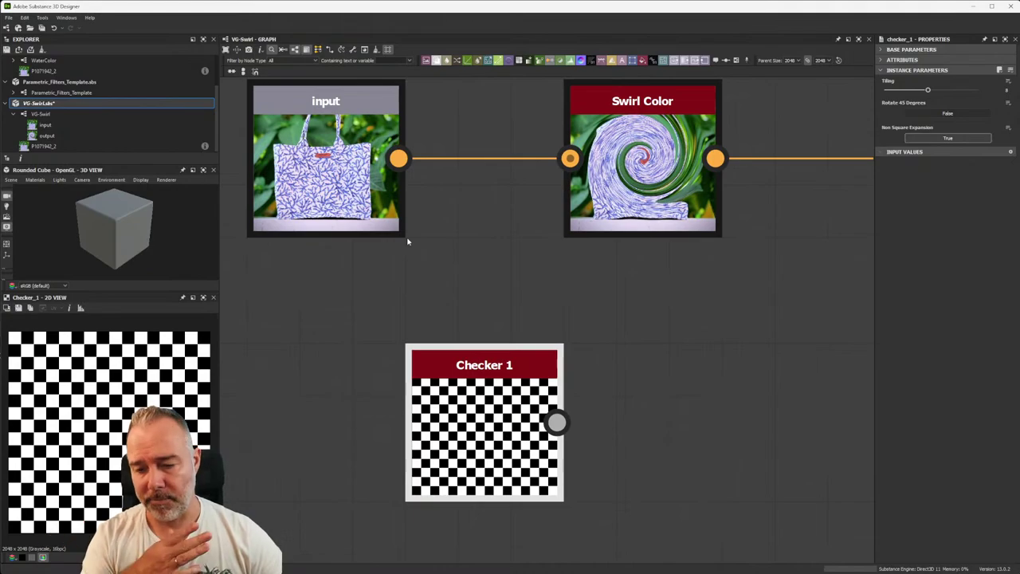
left_click_drag(489, 418, 410, 394)
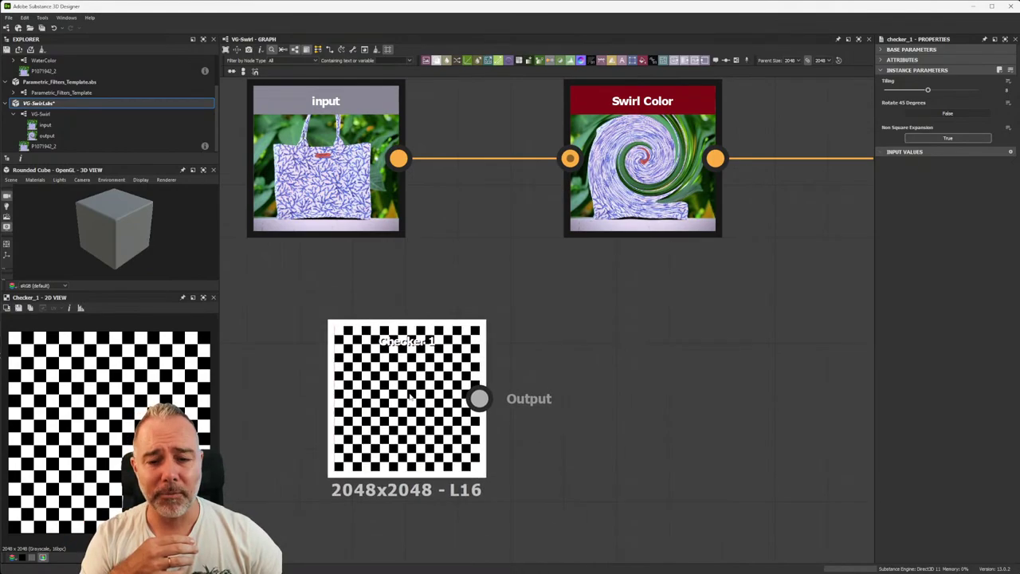
left_click_drag(928, 89, 905, 91)
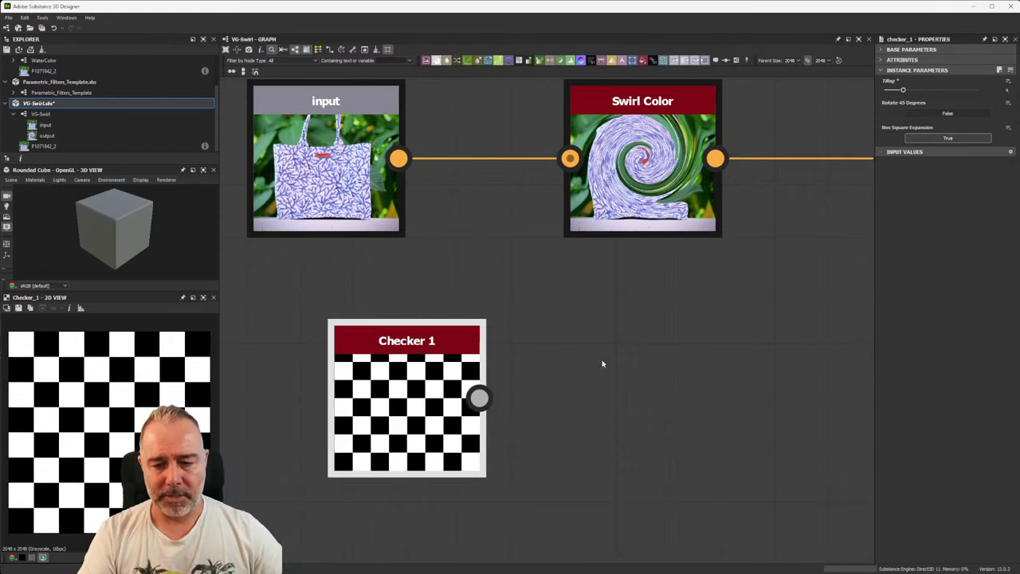
left_click_drag(430, 375, 404, 396)
- In free space below, search the node list for 'warp'
middle_click_drag(505, 380, 515, 285)
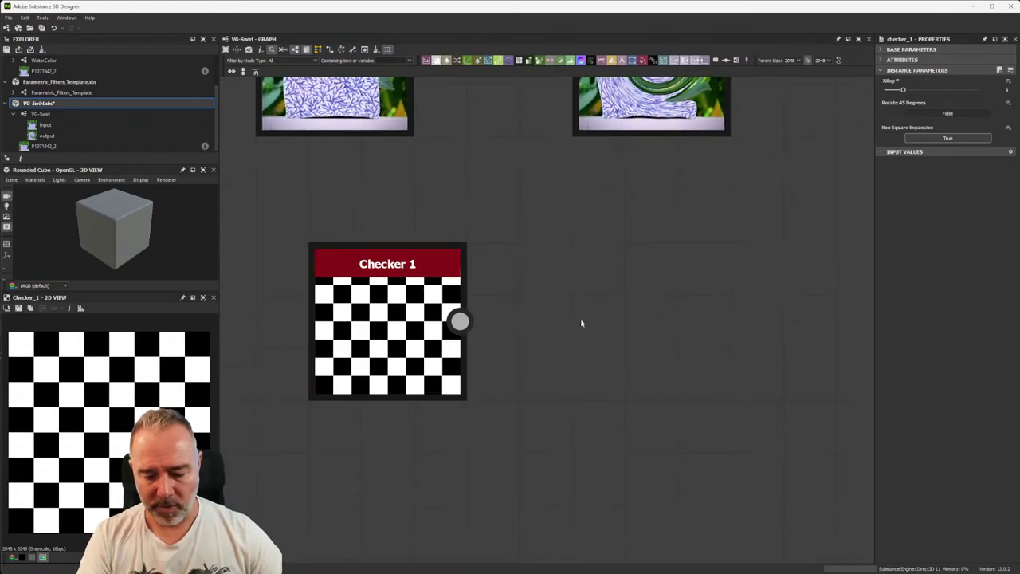
key("space")
type("warp")
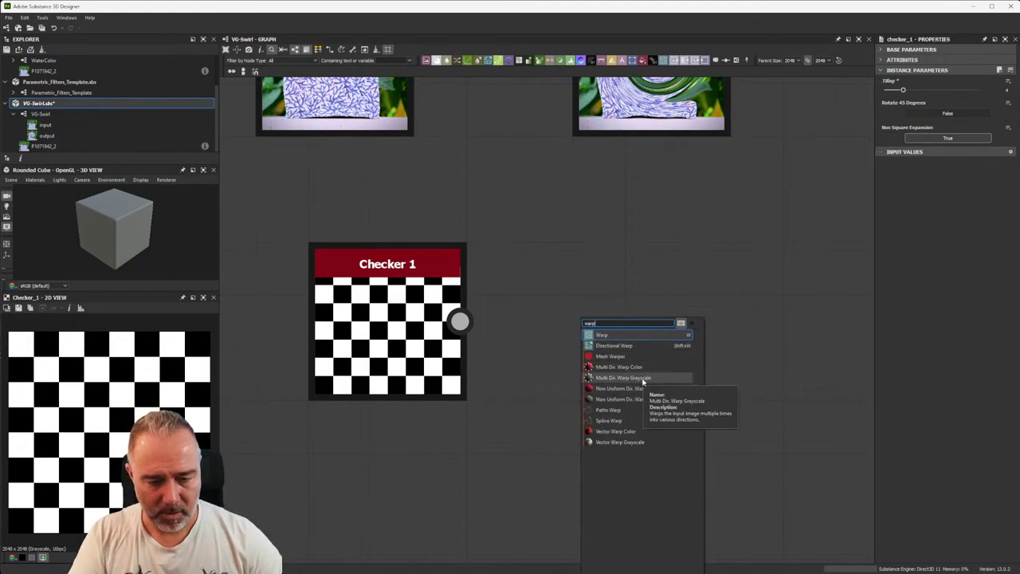
- Add a Multi Dir. Warp Grayscale node and wire Checker 1 into its Input
left_click(643, 382)
left_click_drag(569, 339, 610, 337)
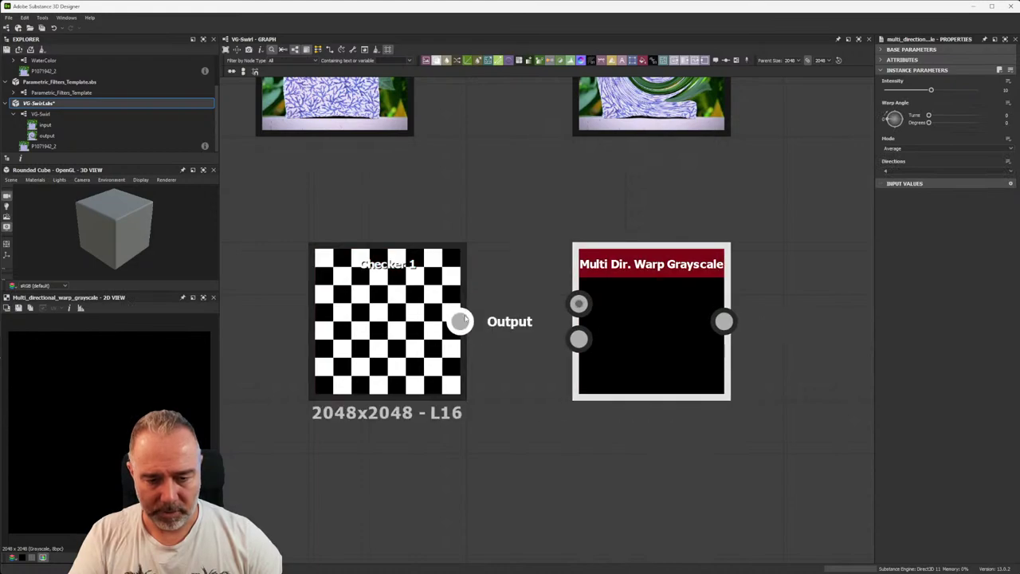
left_click_drag(465, 319, 570, 303)
left_click_drag(654, 351, 706, 403)
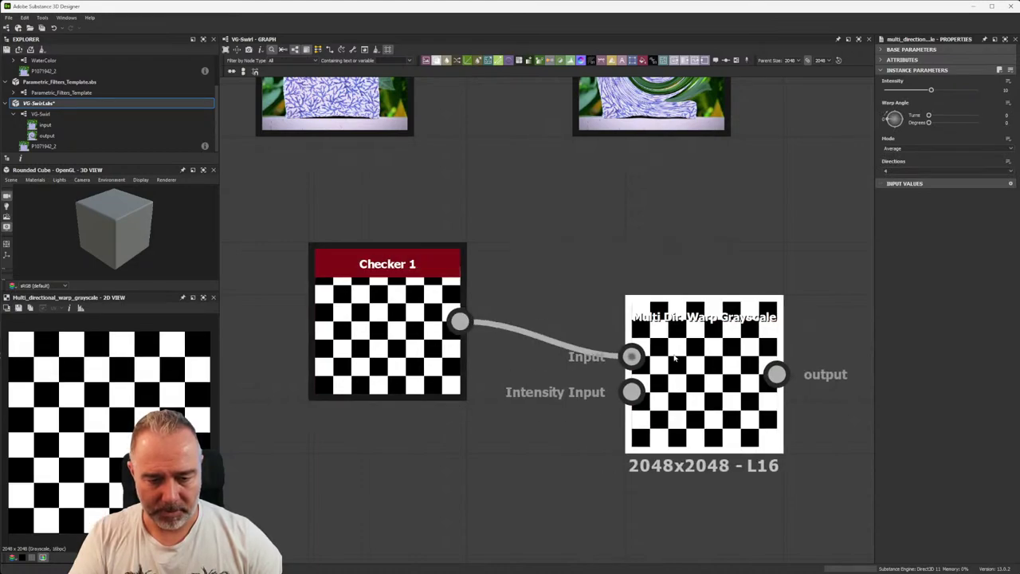
- Add a Perlin Noise node feeding the warp's Intensity Input
mouse_move(631, 392)
left_mouse_down()
mouse_move(560, 430)
mouse_move(528, 472)
left_mouse_up()
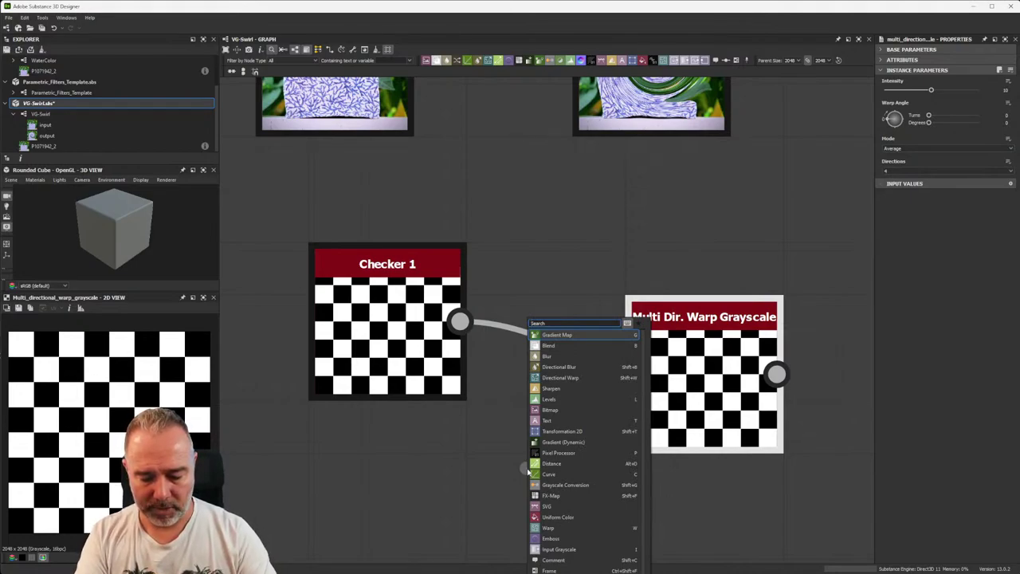
type("perl")
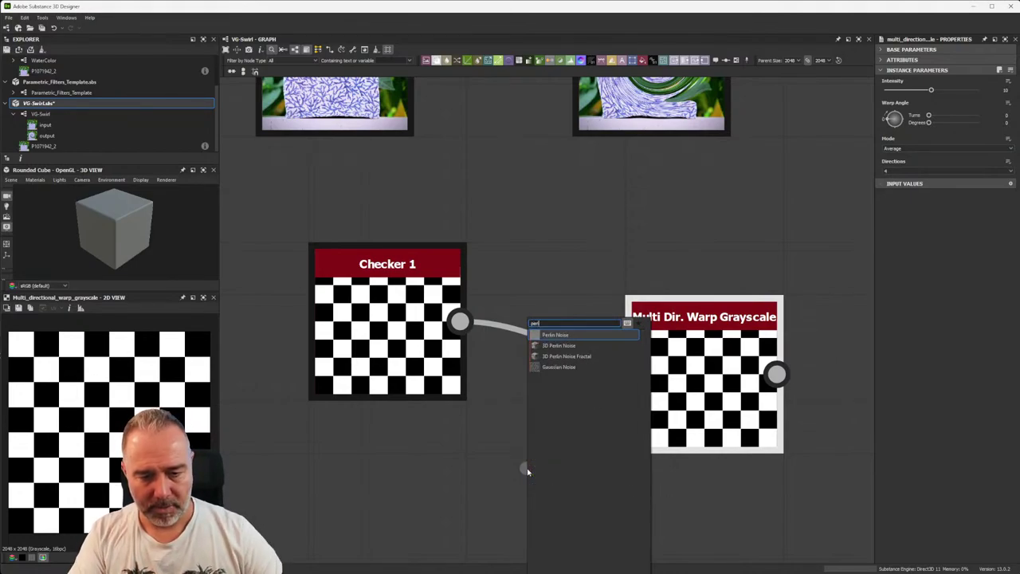
left_click(558, 335)
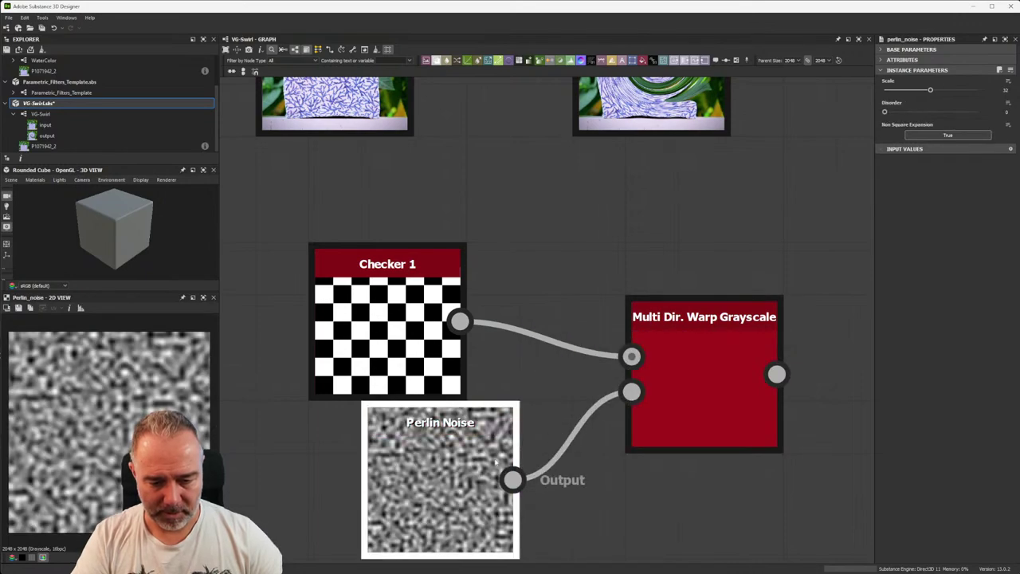
left_click_drag(431, 510, 404, 513)
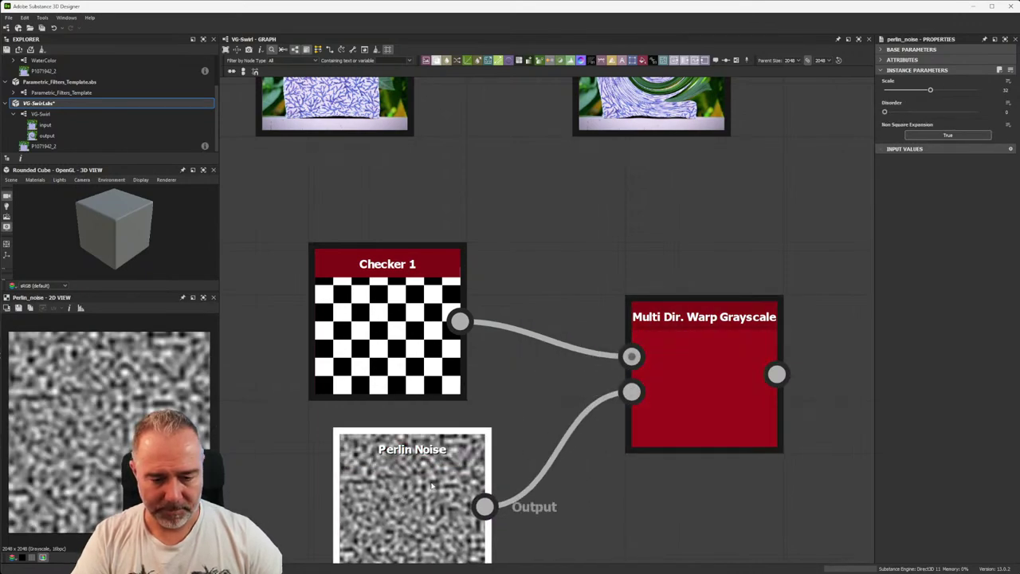
- Preview the warped checker and rearrange the Checker, Perlin Noise and warp nodes
double_click(715, 351)
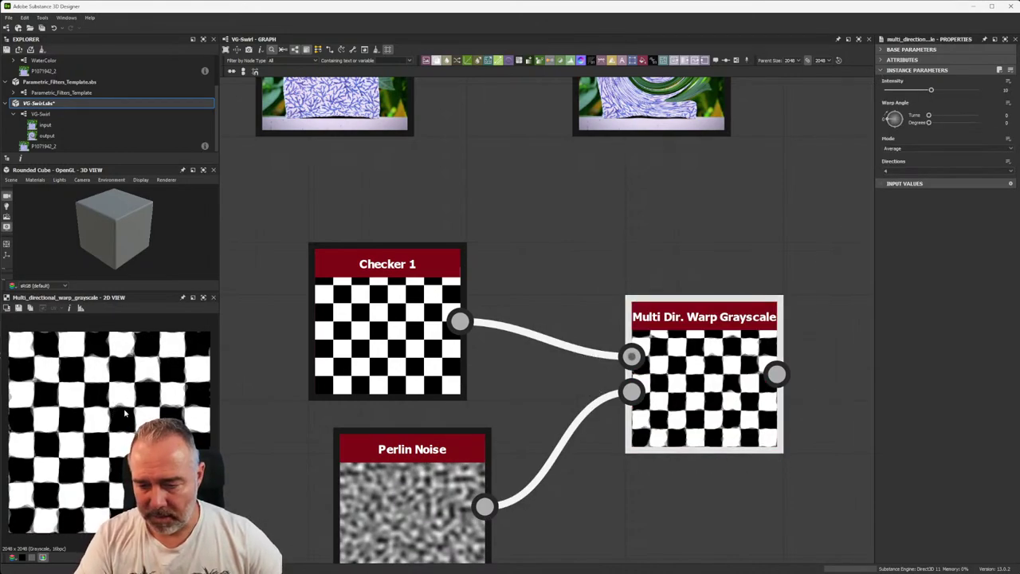
scroll(121, 406, "up", 5)
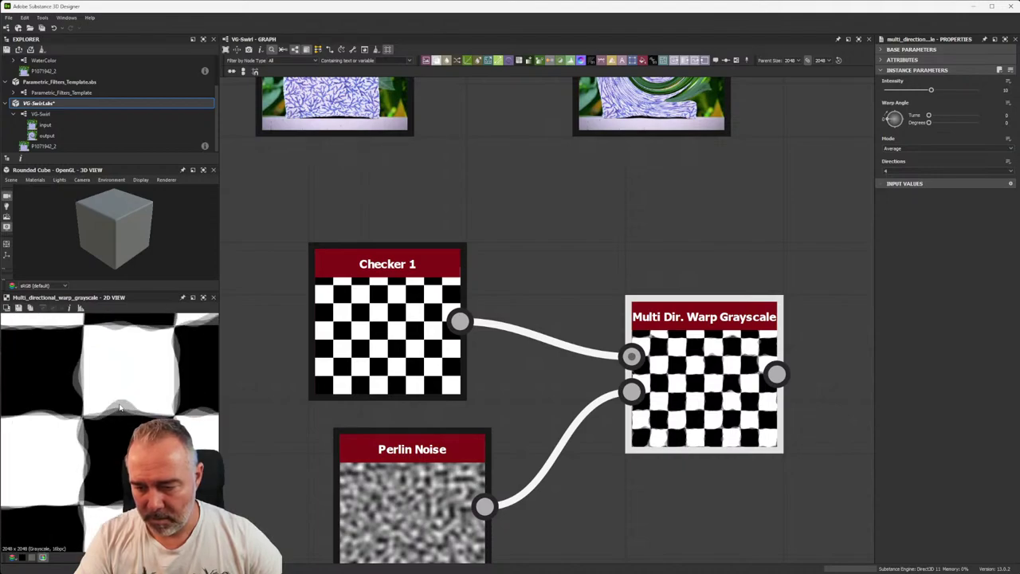
left_click_drag(398, 372, 399, 342)
left_click_drag(406, 502, 381, 494)
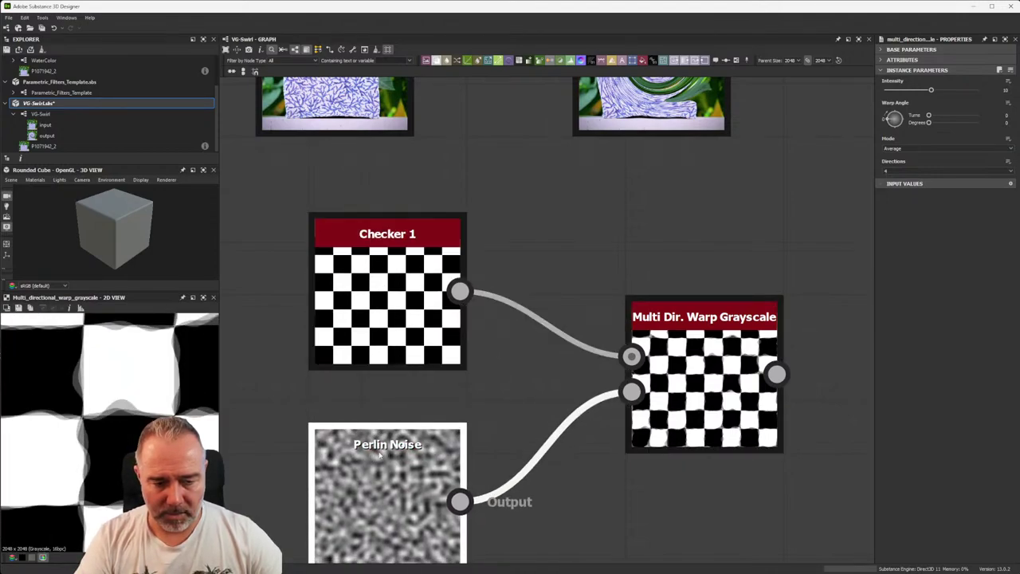
left_click_drag(697, 368, 698, 338)
- Reduce the Perlin Noise scale and select the warp node, intensity about 15.18
left_click(431, 458)
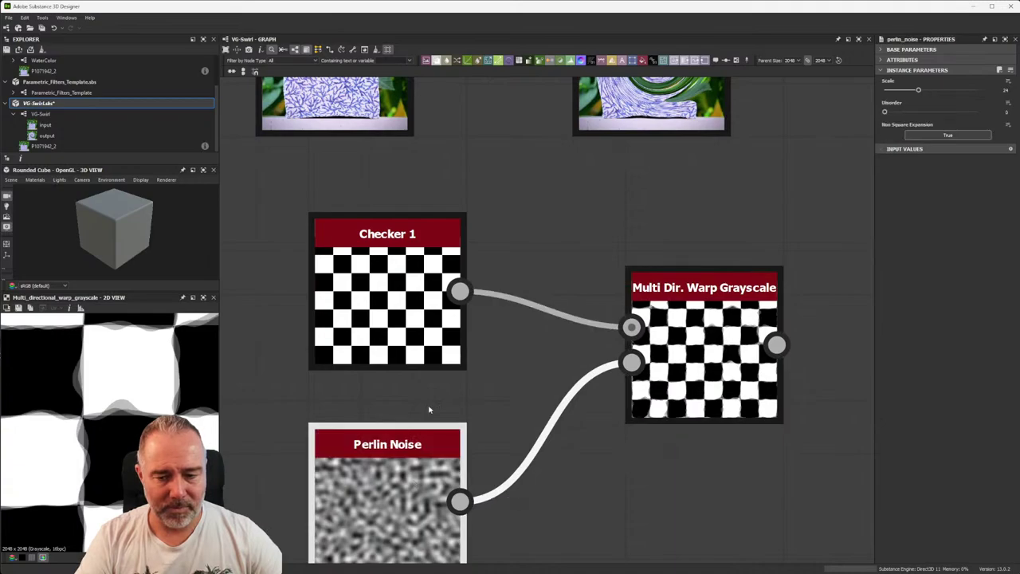
mouse_move(919, 92)
left_mouse_down()
mouse_move(909, 91)
mouse_move(955, 90)
left_mouse_up()
left_click(702, 375)
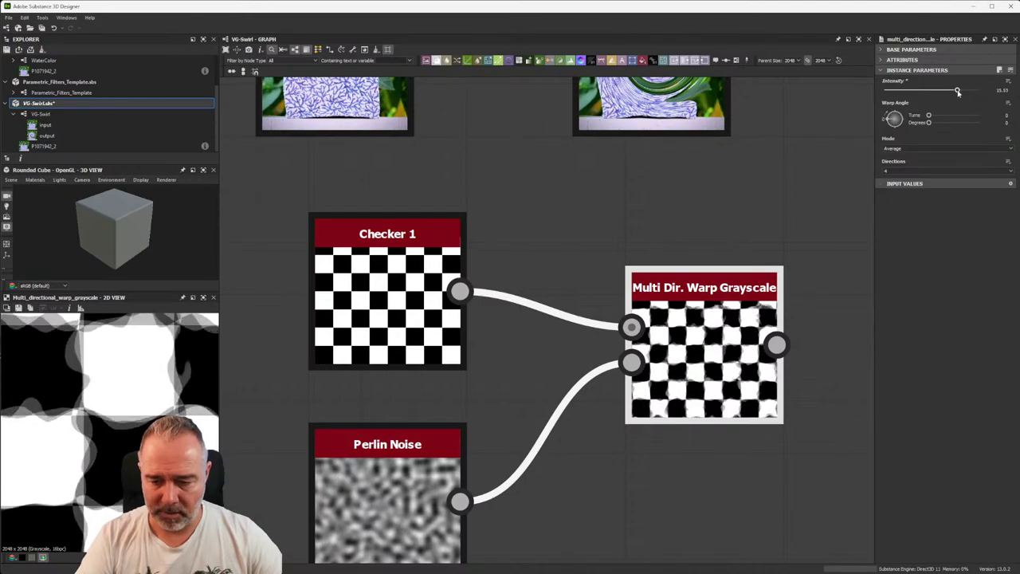
scroll(673, 329, "up", 1)
middle_click_drag(674, 329, 671, 300)
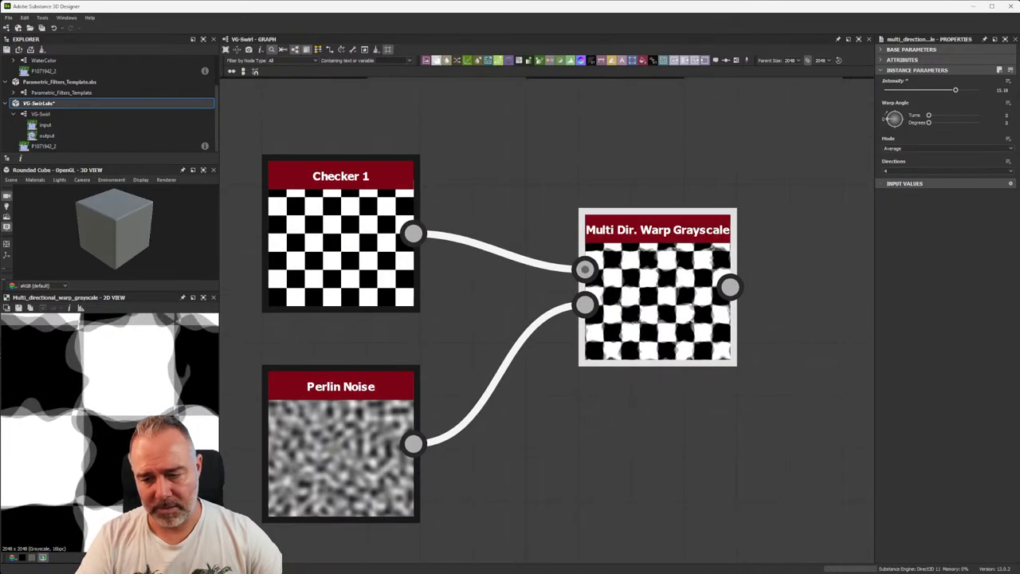
middle_click_drag(706, 380, 677, 365)
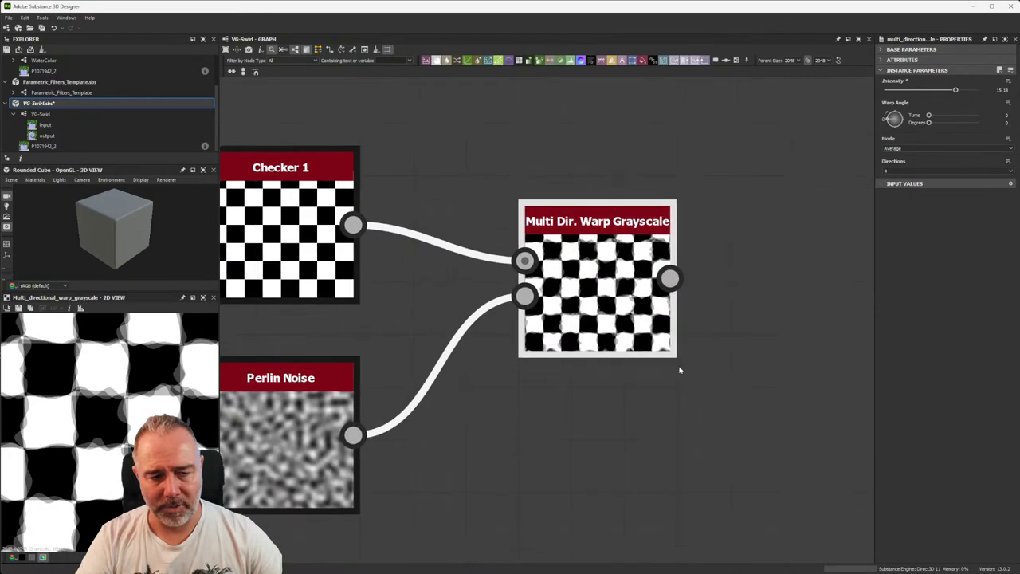
key("space")
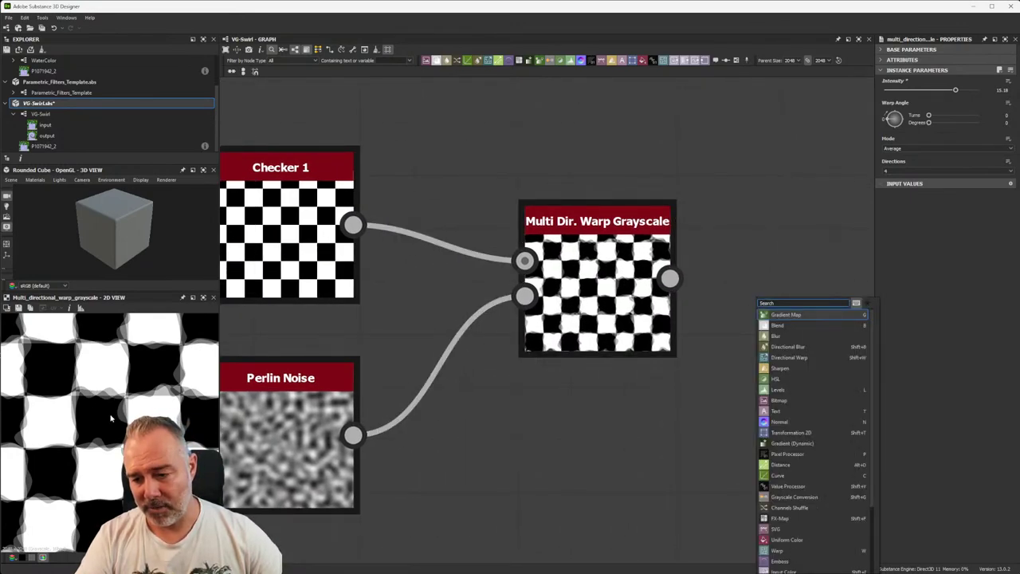
- Add a Histogram Scan node after the Multi Dir. Warp Grayscale output
middle_click_drag(785, 239, 752, 230)
key("space")
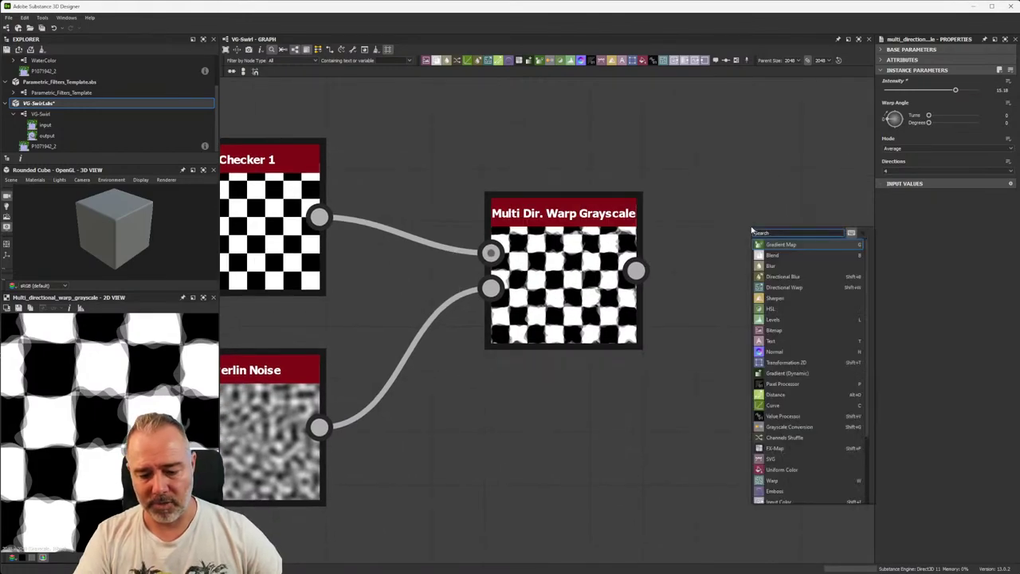
type("hist")
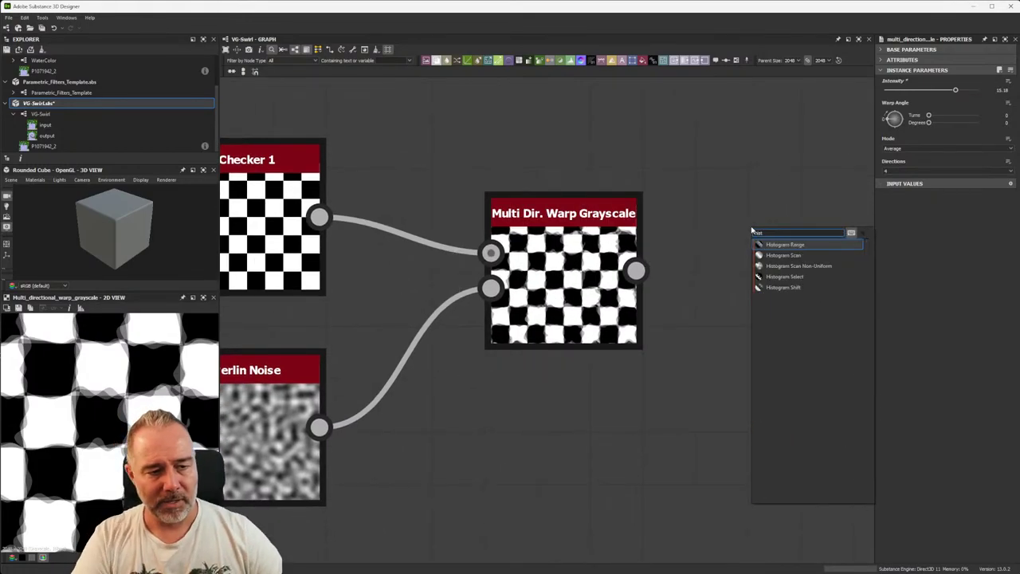
left_click(787, 256)
left_click_drag(636, 271, 702, 247)
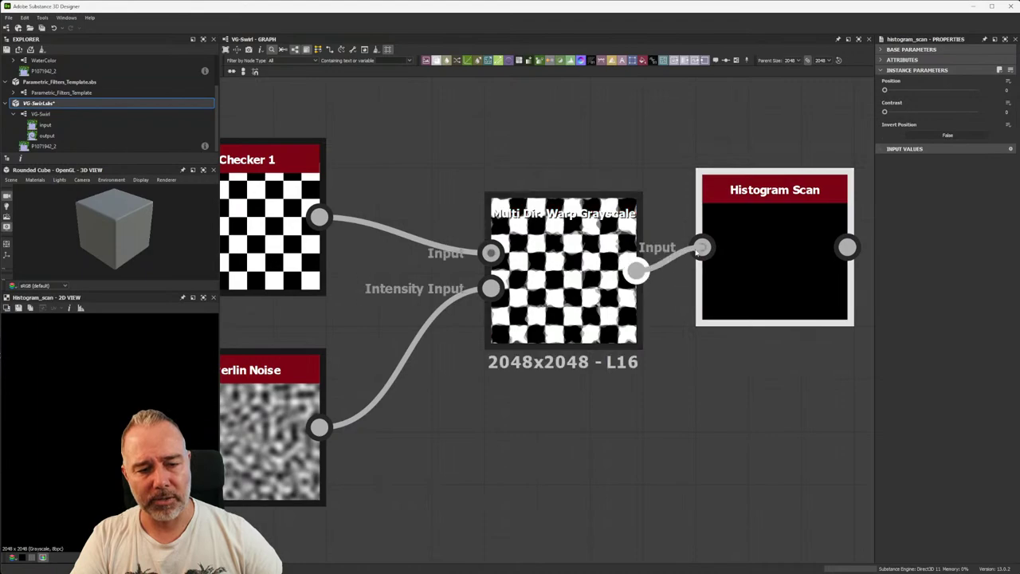
middle_click_drag(752, 261, 721, 225)
scroll(722, 226, "down", 3)
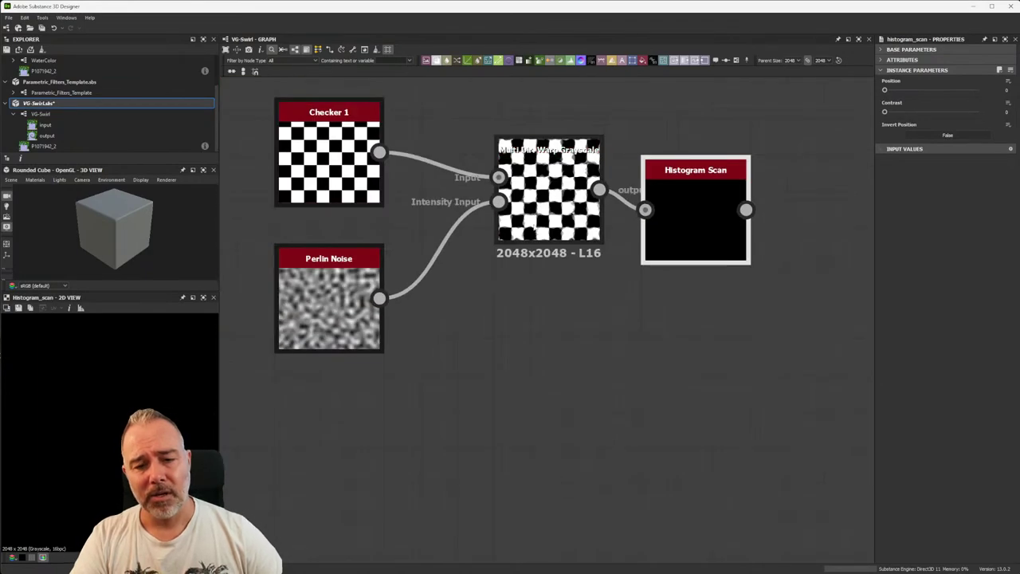
left_click_drag(532, 245, 495, 266)
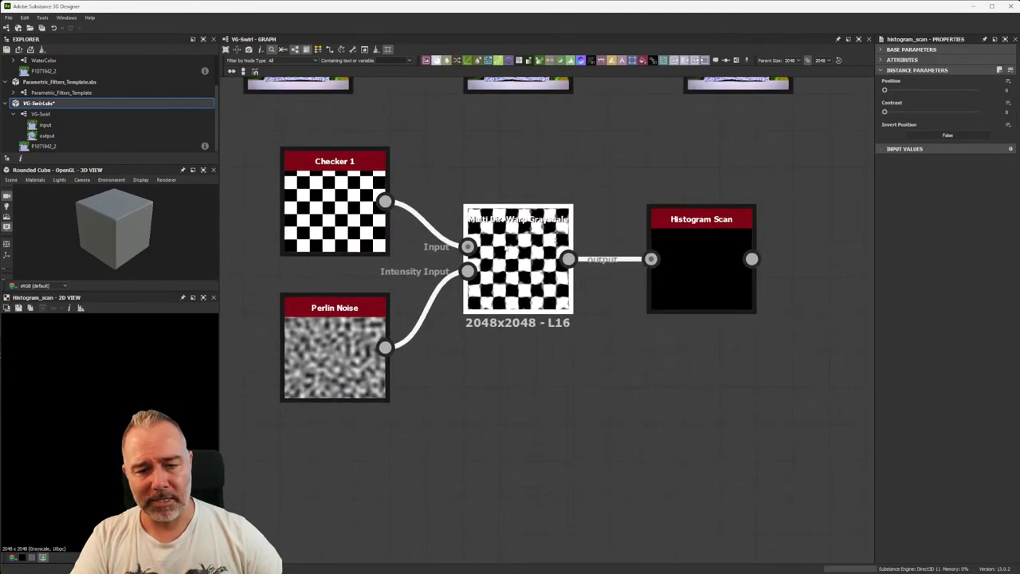
- Set Histogram Scan Position 0.28 and Contrast 0.94, then strengthen the warp intensity
left_click(690, 242)
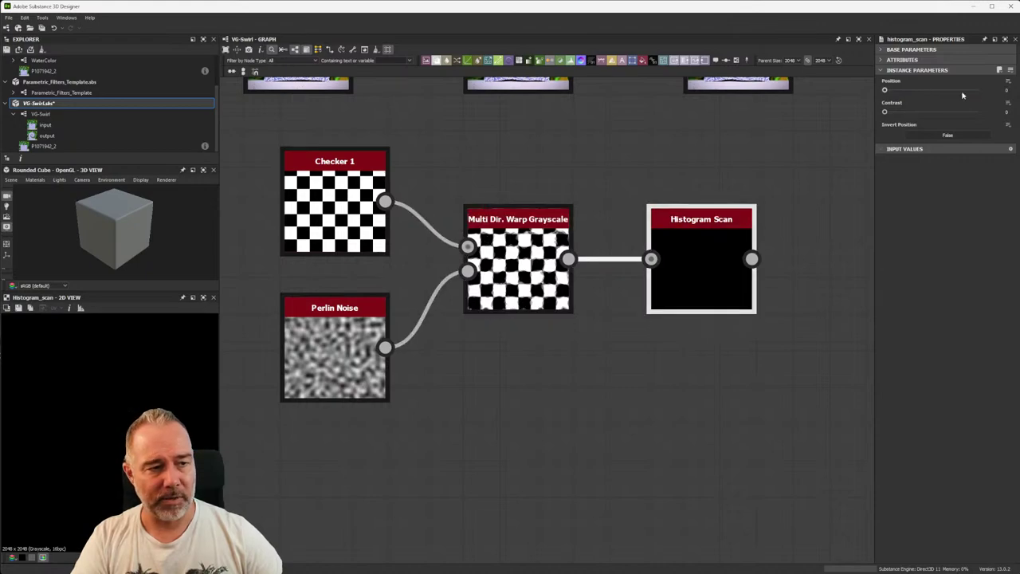
type("0.5")
key("Return")
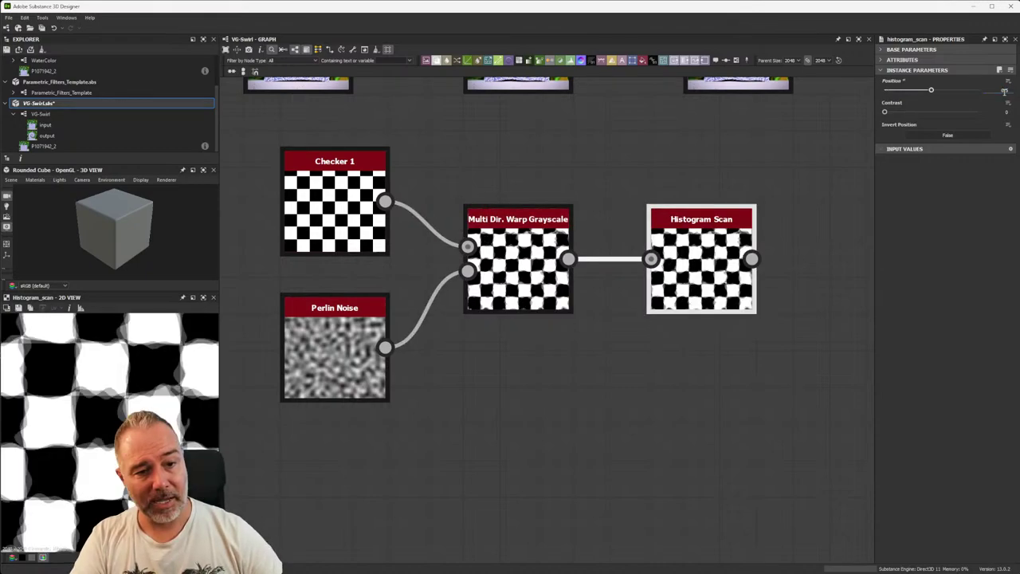
left_click_drag(884, 113, 996, 118)
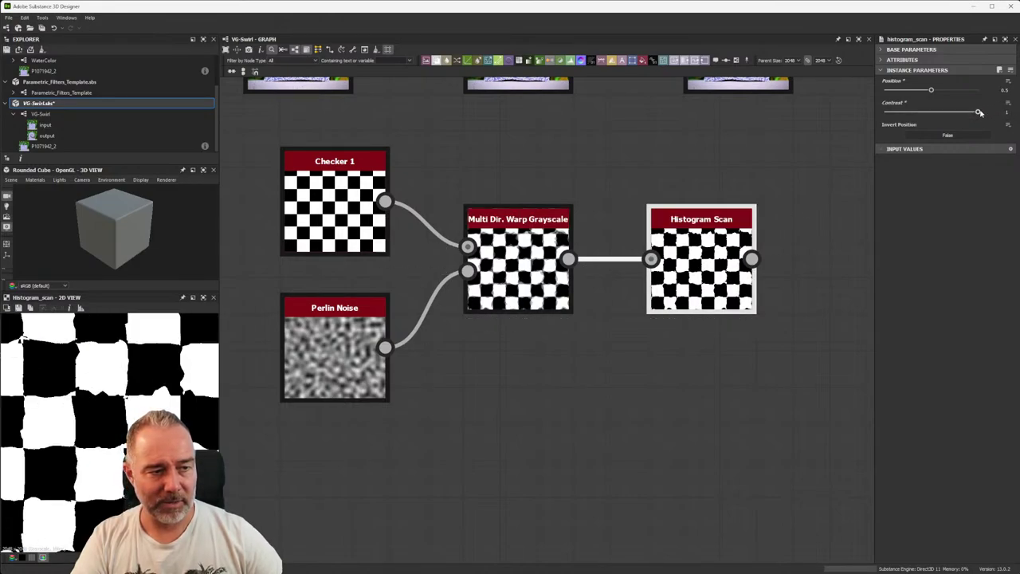
left_click_drag(979, 114, 910, 91)
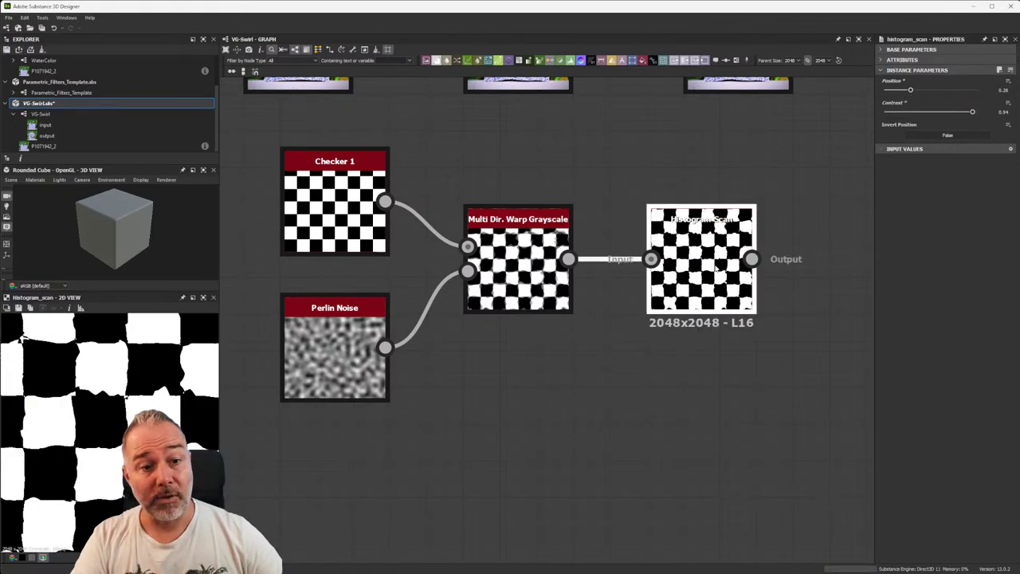
left_click_drag(701, 263, 665, 263)
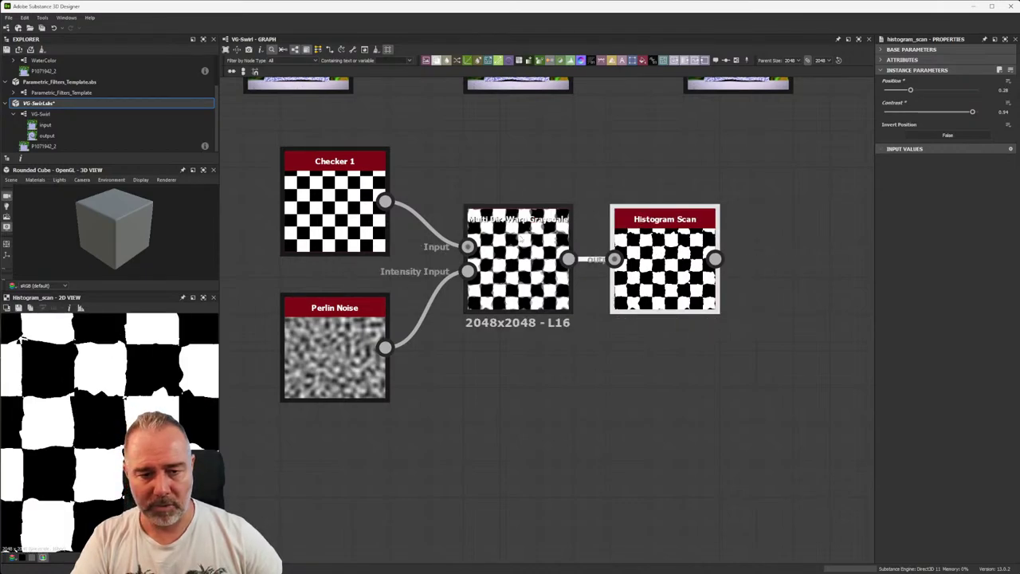
left_click(519, 255)
mouse_move(957, 92)
left_mouse_down()
mouse_move(998, 89)
mouse_move(970, 90)
left_mouse_up()
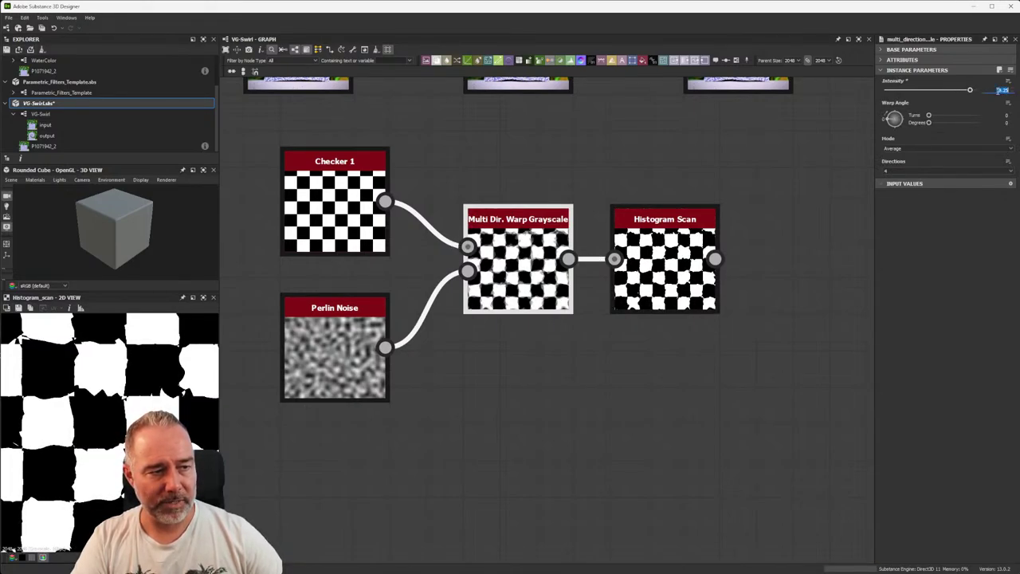
- Set the warp Intensity to 20 and expose it as a graph parameter
type("20")
key("Return")
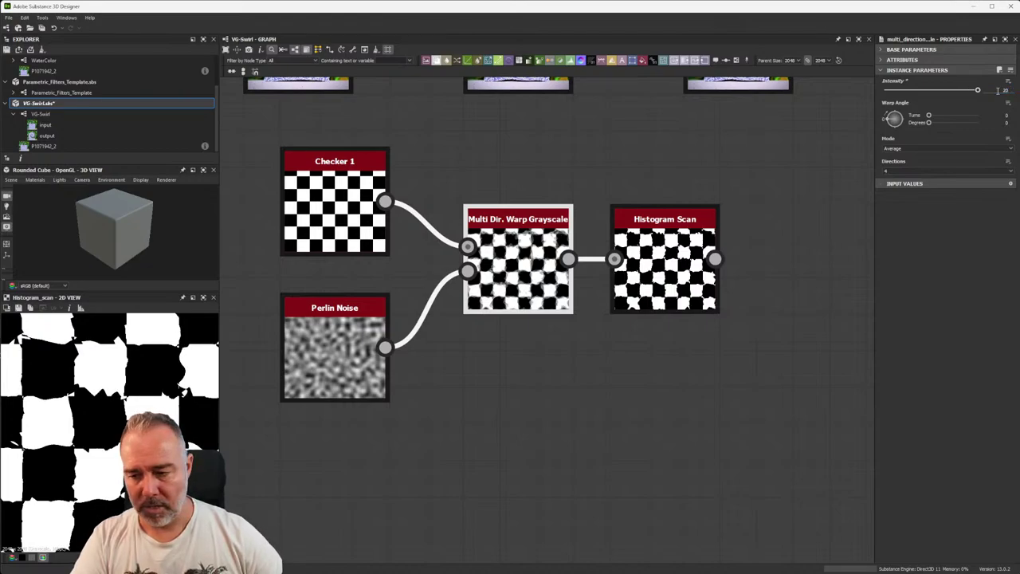
left_click(1008, 83)
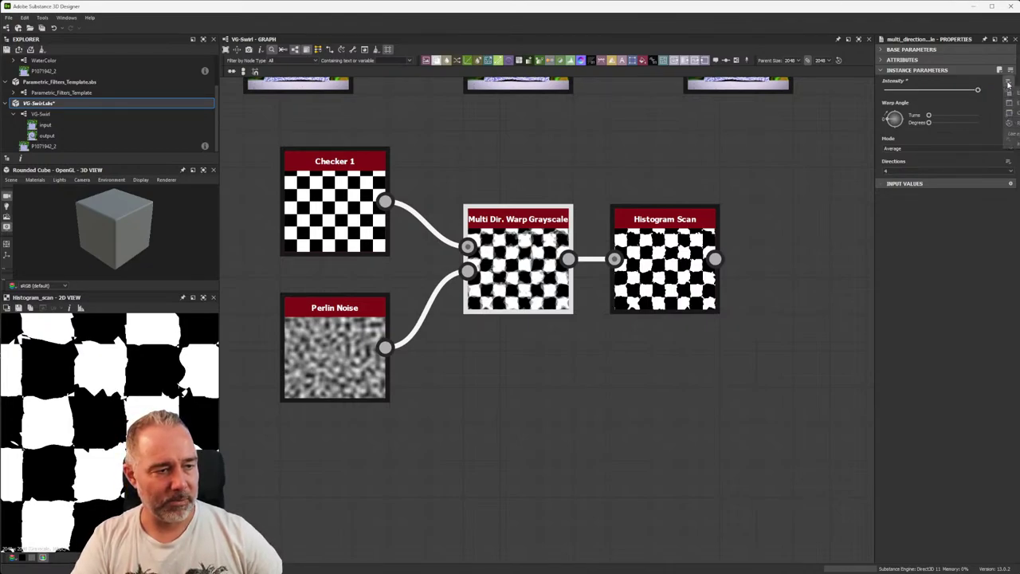
left_click(1009, 92)
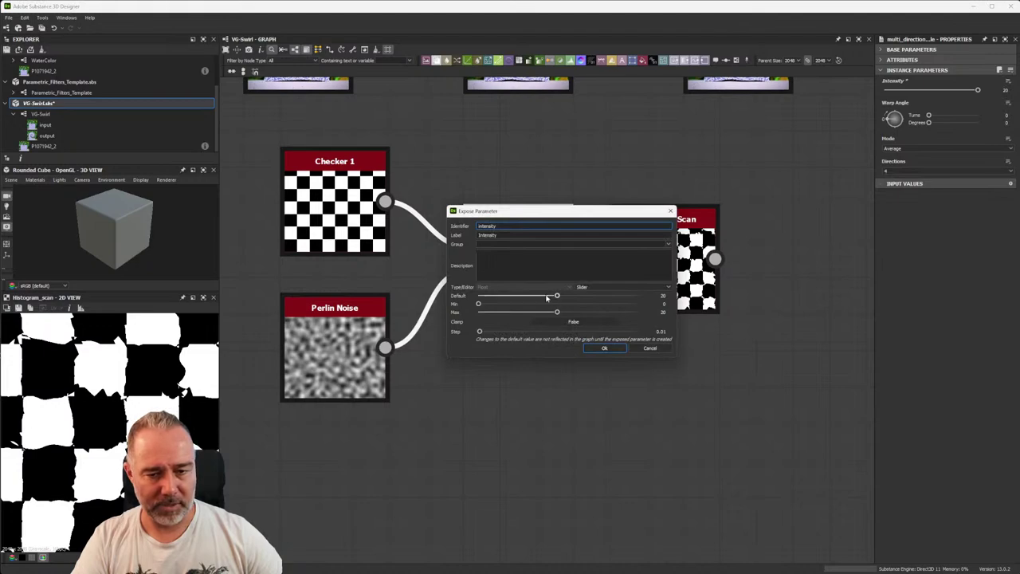
- Label the exposed parameter 'Transparency Warp Intensity' with a maximum of 100
double_click(506, 236)
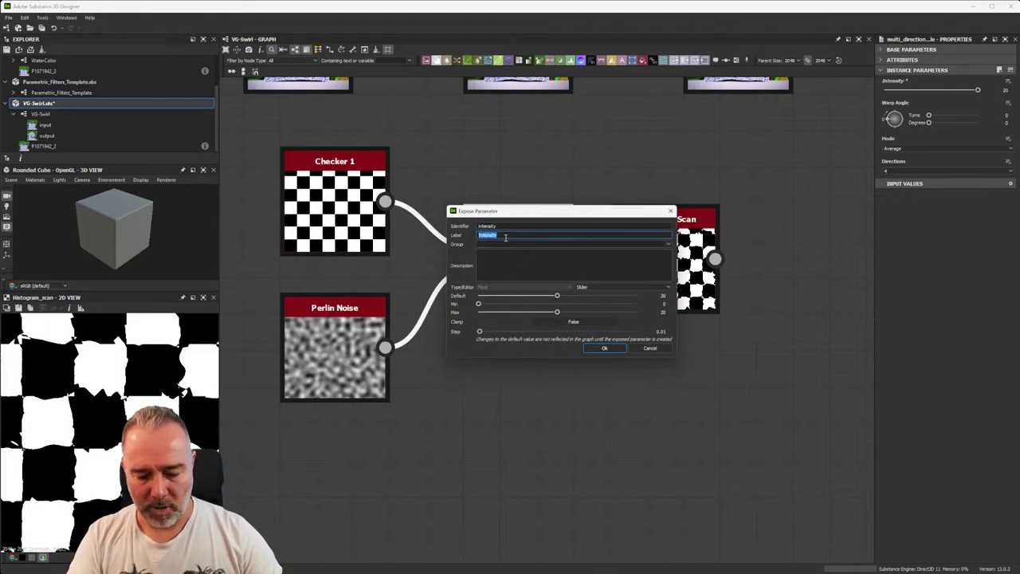
type("Warp")
key("BackSpace")
key("BackSpace")
key("BackSpace")
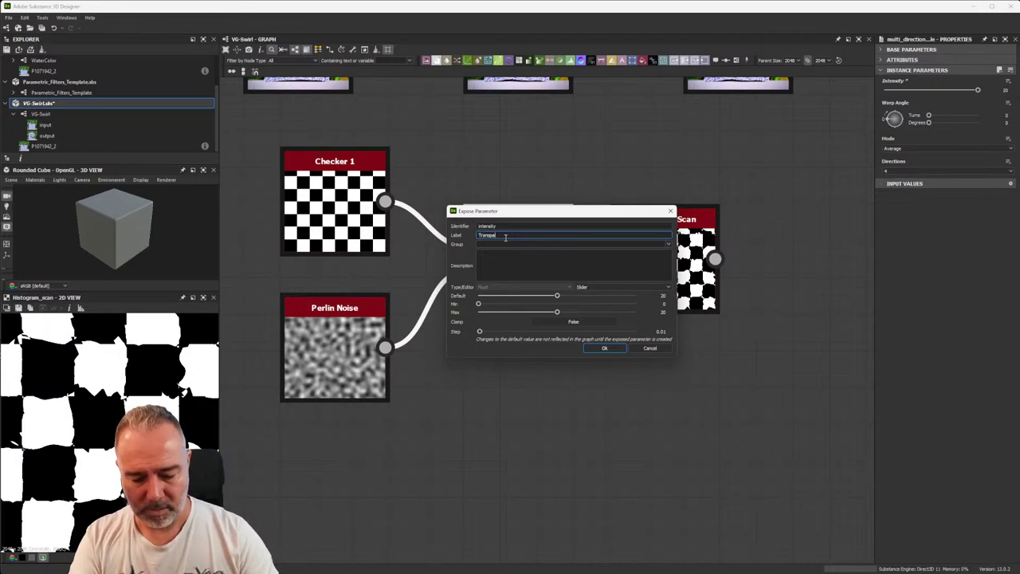
type("%")
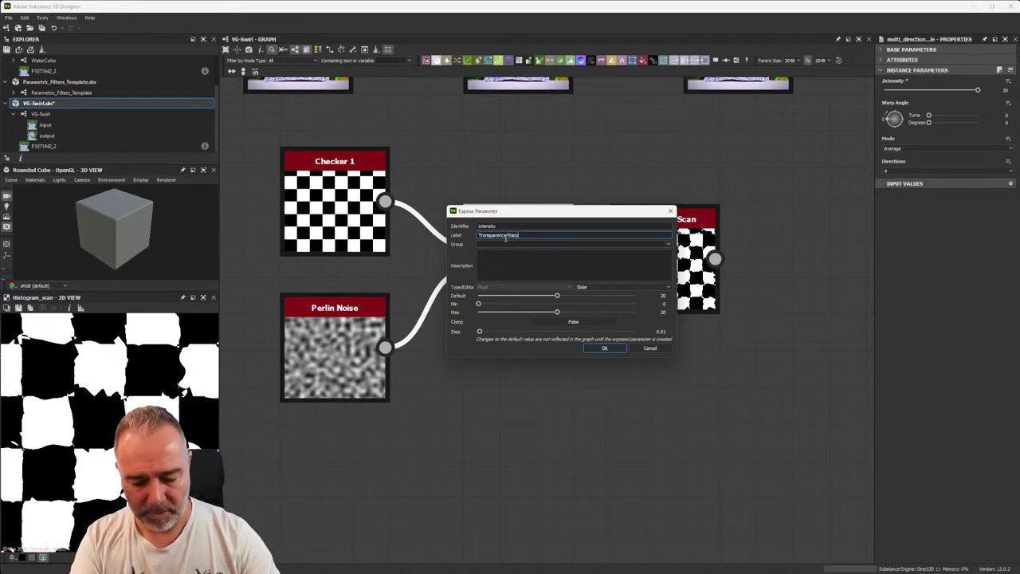
type(" Intens")
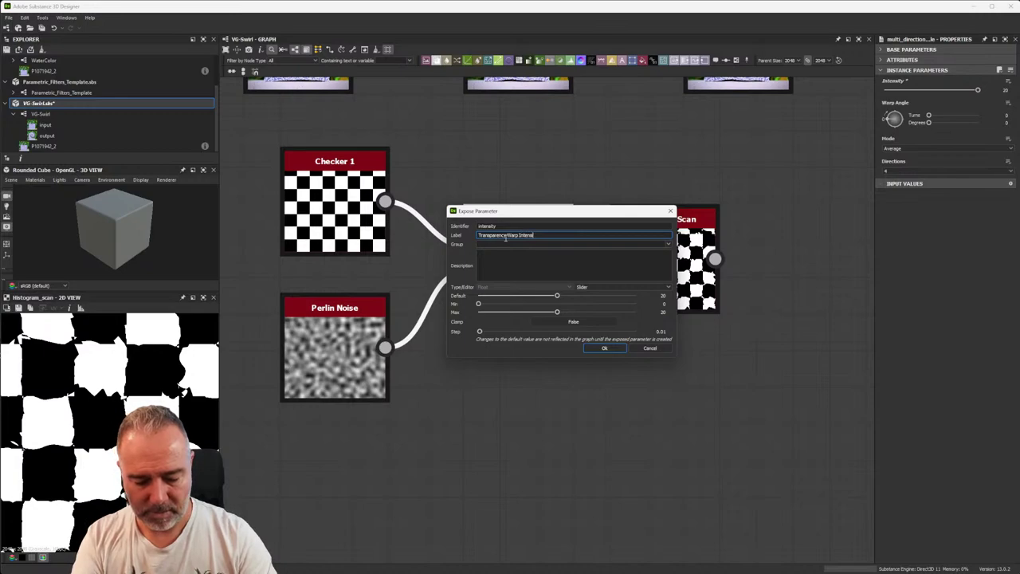
type("ity")
left_click(506, 235)
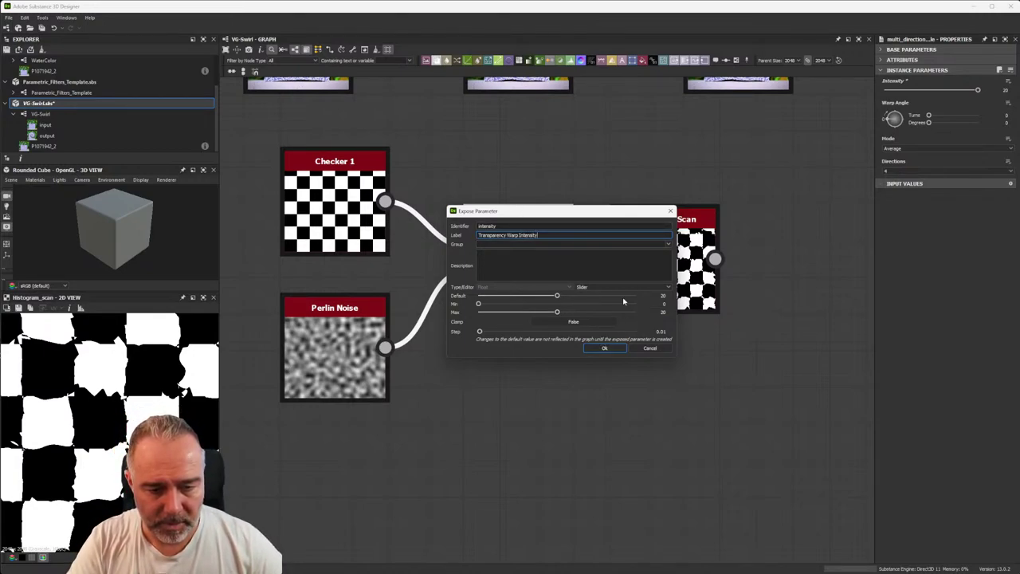
double_click(652, 313)
type("100")
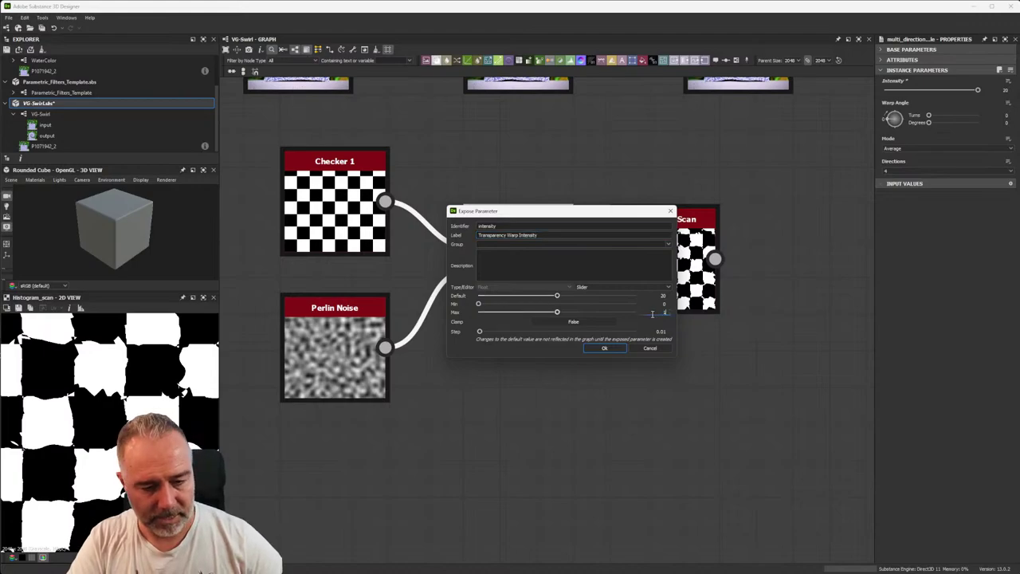
left_click(614, 349)
- Move the procedural nodes down for room and add an Alpha Split node
scroll(633, 335, "down", 2)
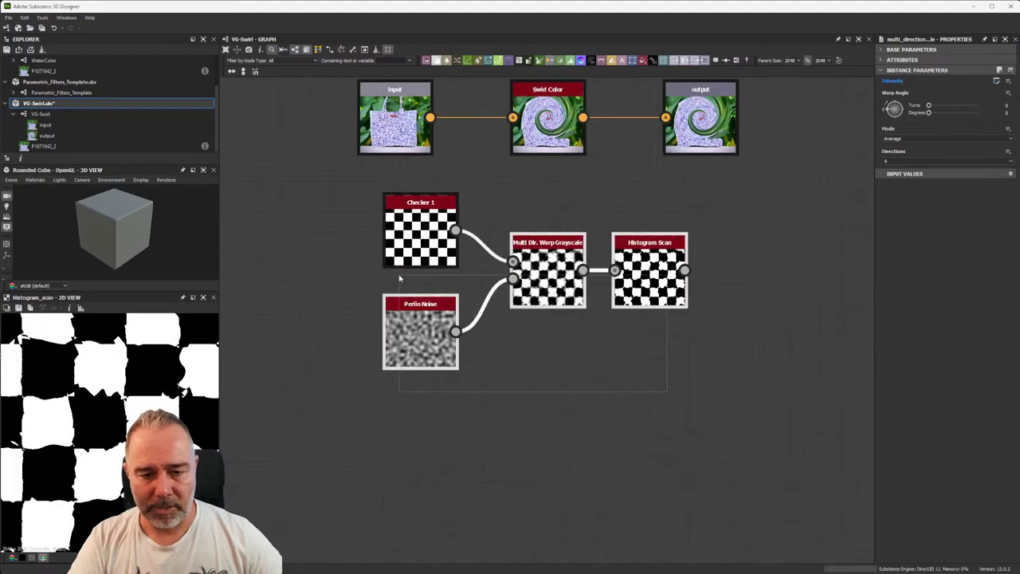
left_click_drag(649, 271, 650, 347)
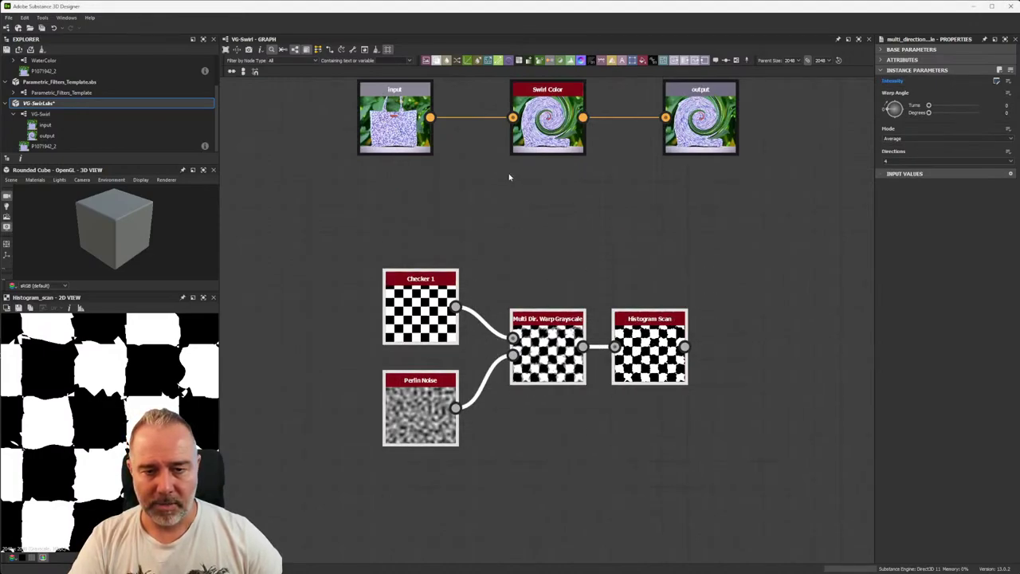
middle_click_drag(510, 177, 489, 205)
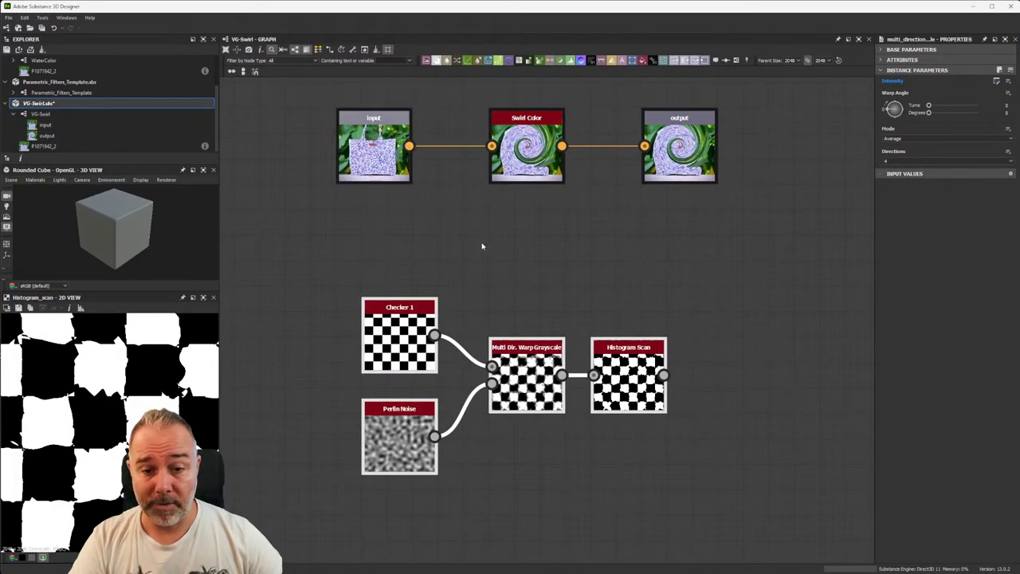
key("space")
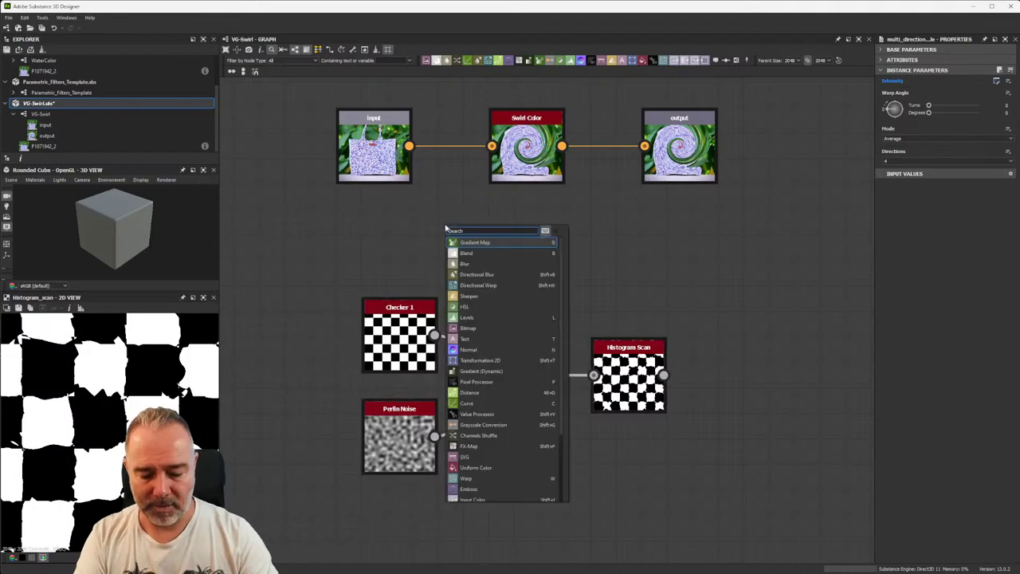
type("alph")
key("Down")
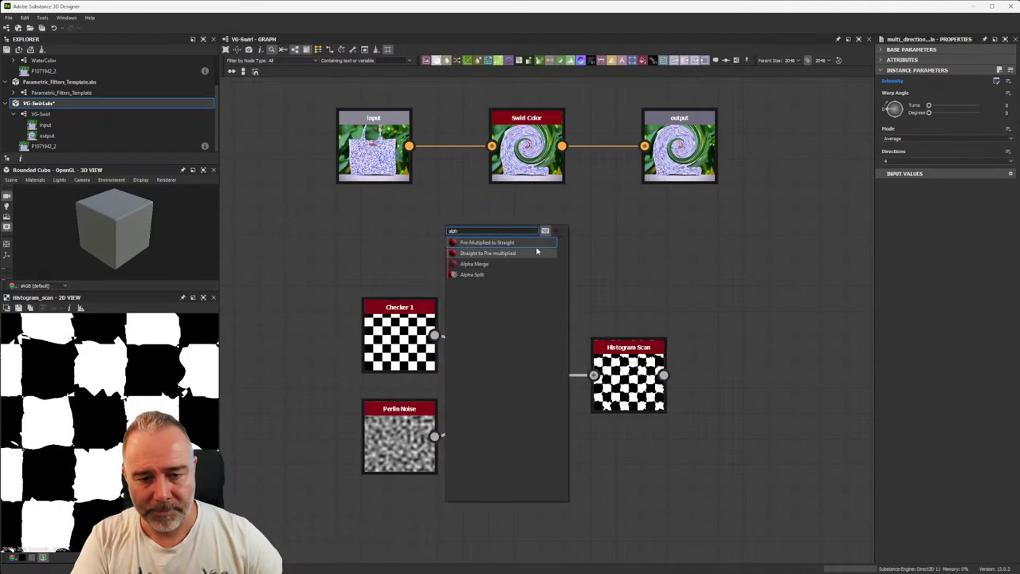
key("Down")
key("Down")
key("Return")
left_click(611, 240)
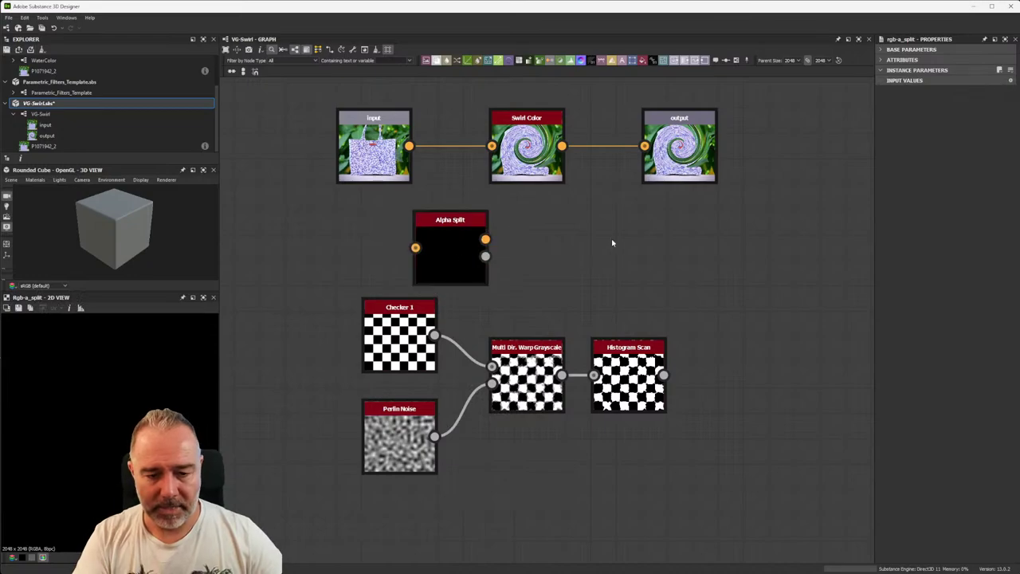
- Add an Alpha Merge node to the right of Alpha Split
key("space")
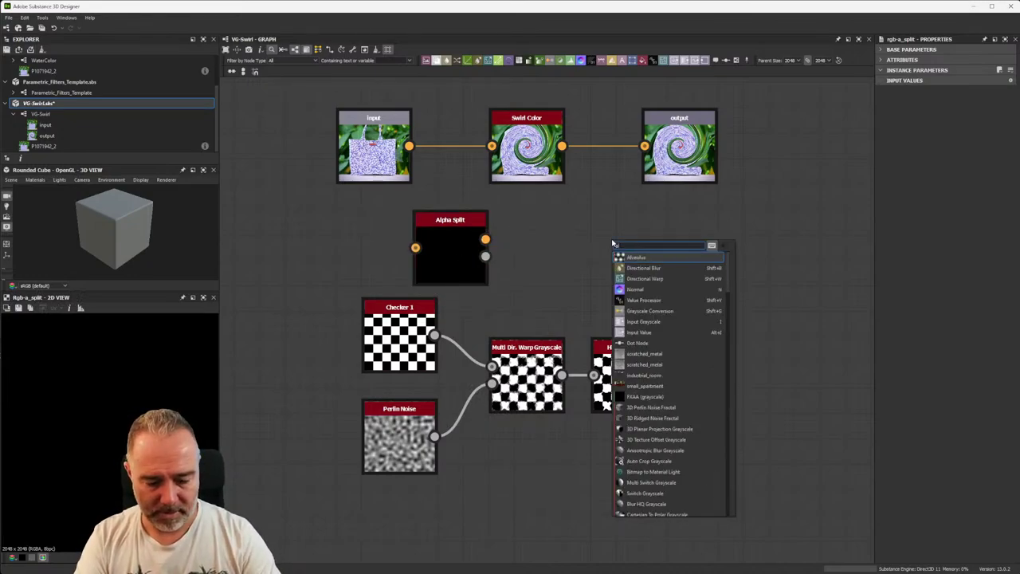
type("alpha")
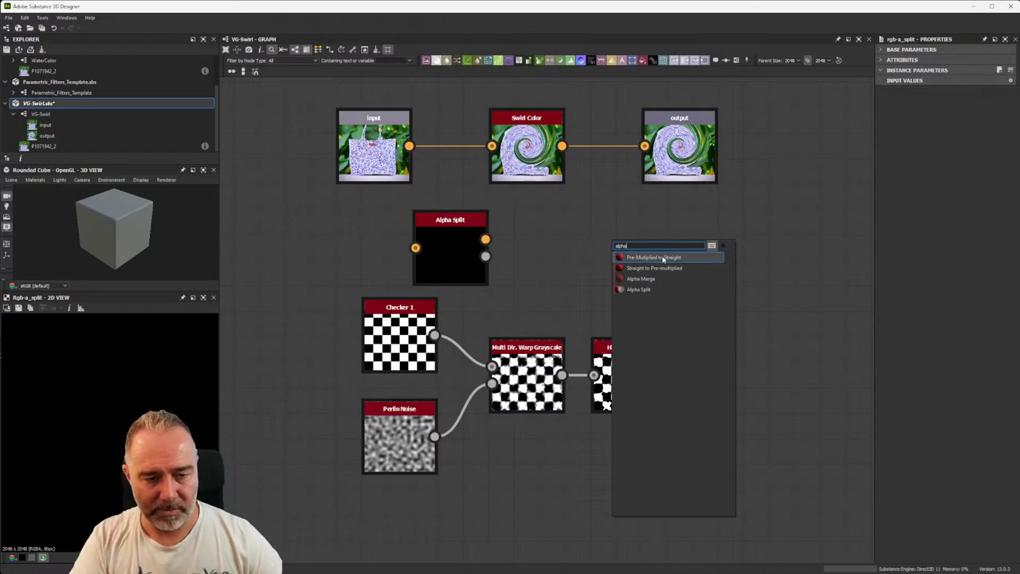
left_click(642, 279)
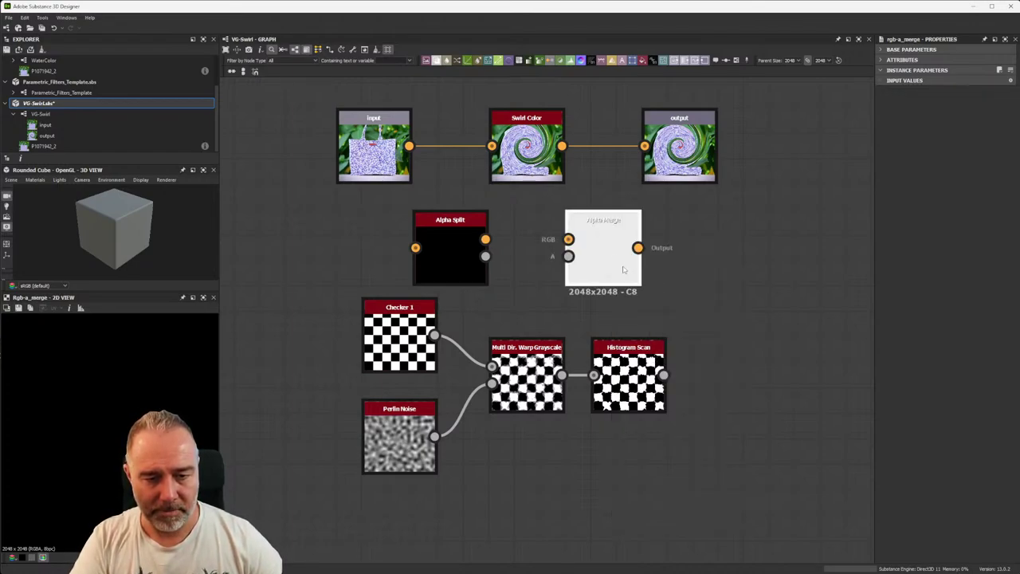
left_click_drag(603, 268, 634, 268)
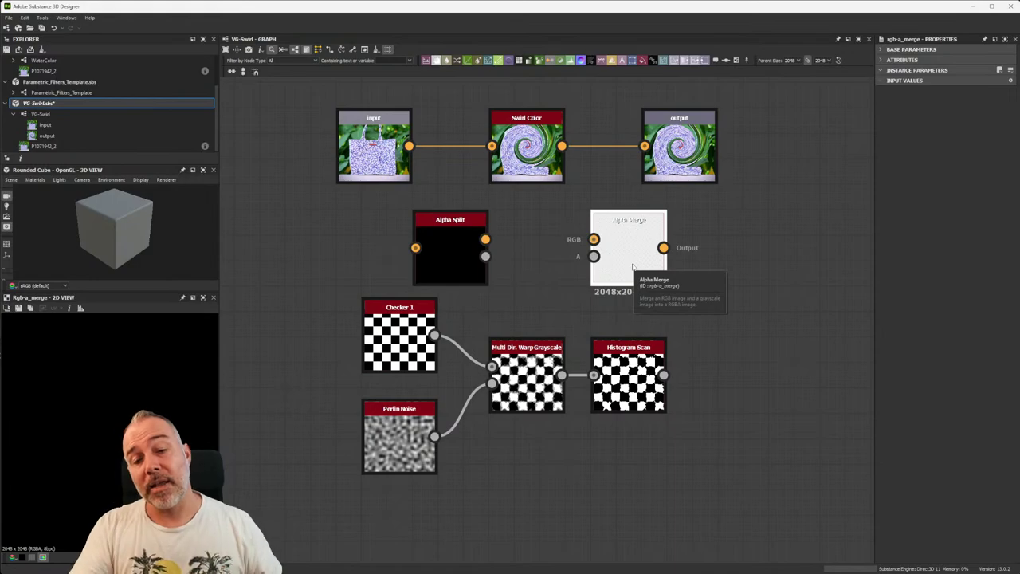
- Route the input image through Alpha Split, sending its colour into Swirl Color
scroll(591, 270, "down", 2)
left_click_drag(450, 190, 345, 190)
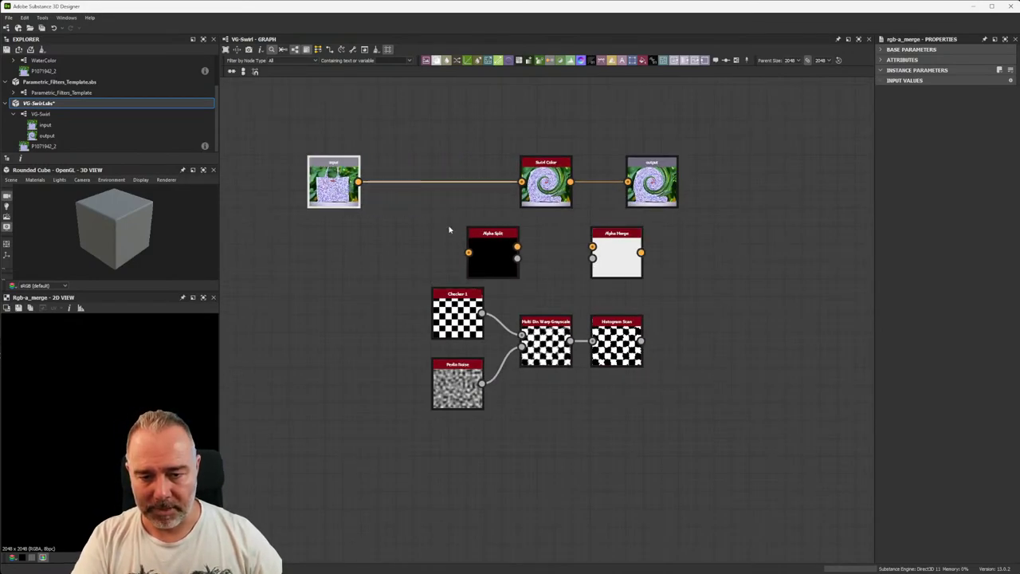
left_click_drag(483, 246, 412, 211)
left_click_drag(358, 182, 397, 216)
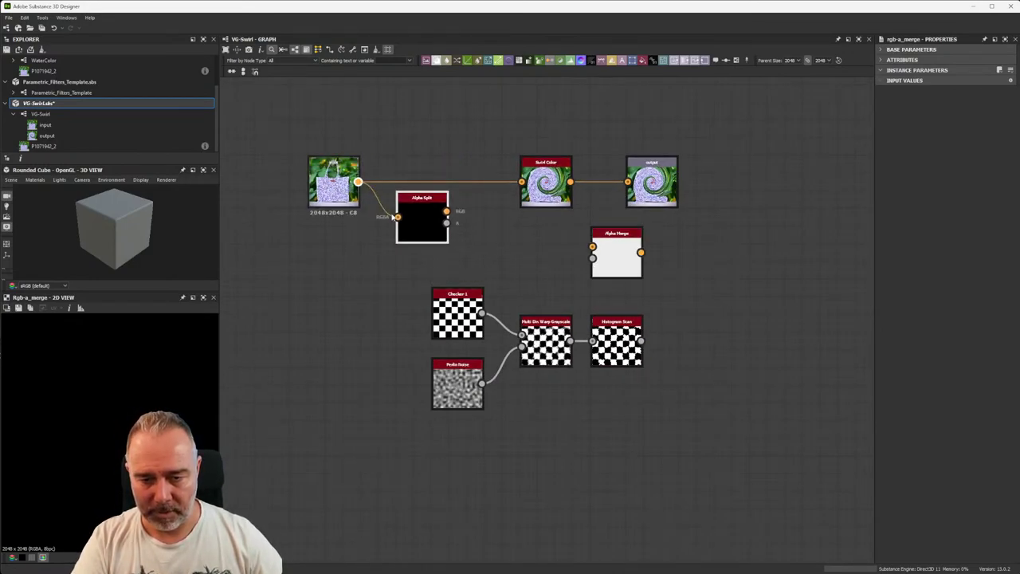
left_click_drag(470, 200, 521, 181)
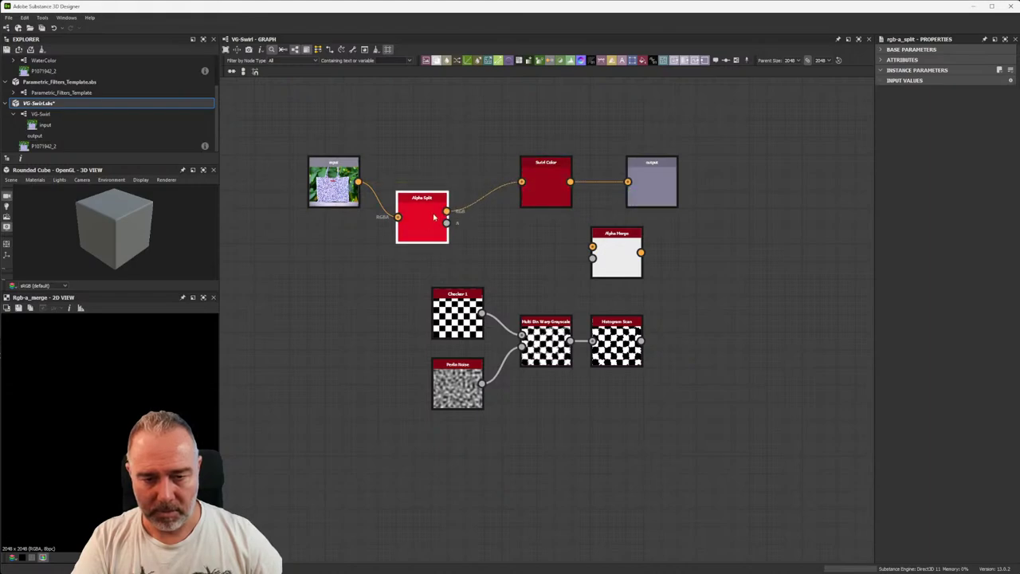
mouse_move(423, 219)
left_mouse_down()
mouse_move(423, 201)
mouse_move(471, 242)
mouse_move(521, 335)
left_mouse_up()
- Drive the warp with Alpha Split's alpha, delete Checker 1, and move the output node right
left_click_drag(479, 294, 442, 295)
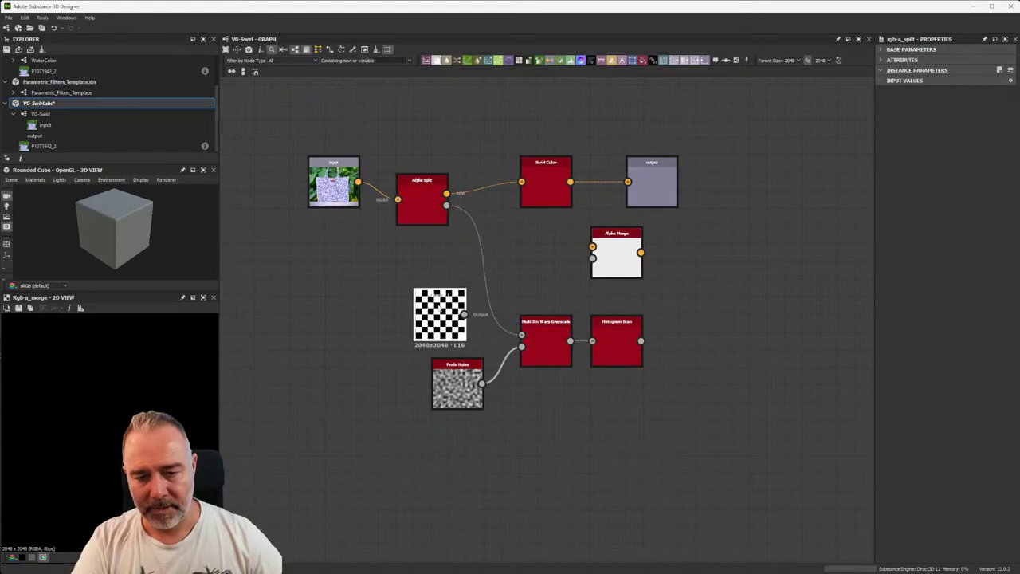
left_click(442, 294)
scroll(447, 294, "up", 4)
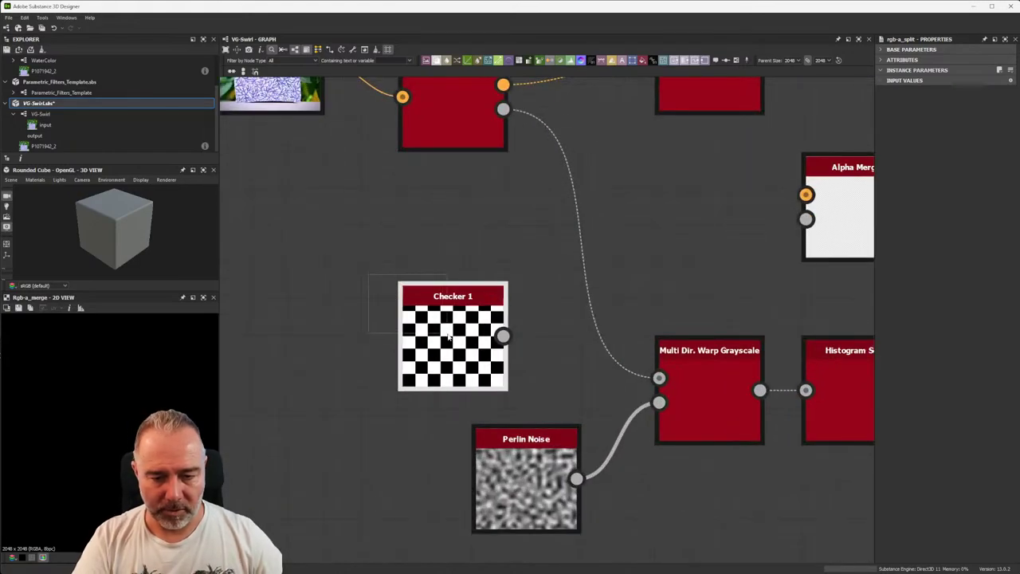
key("Delete")
scroll(484, 335, "down", 3)
middle_click_drag(670, 80, 610, 165)
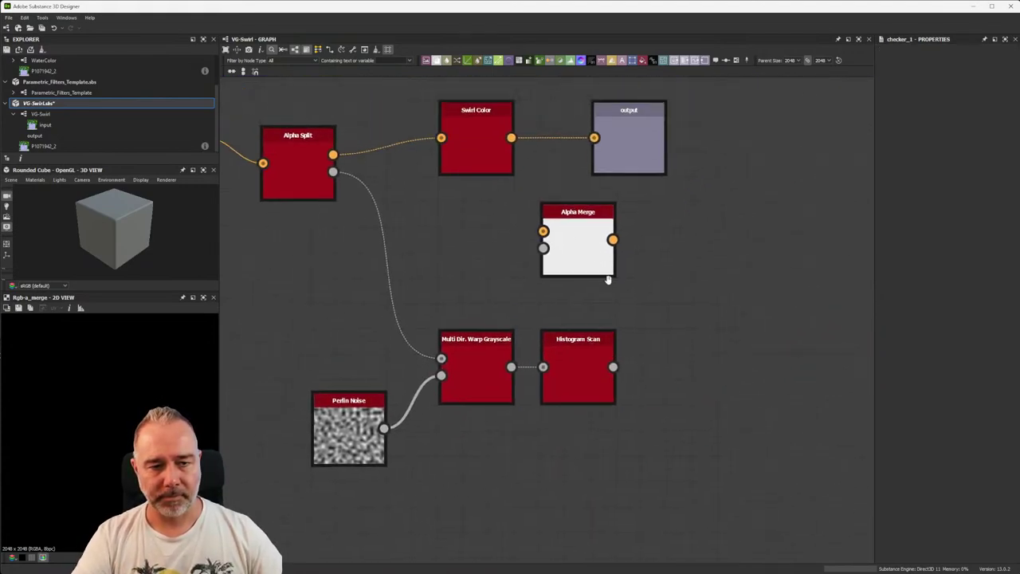
left_click_drag(610, 165, 762, 166)
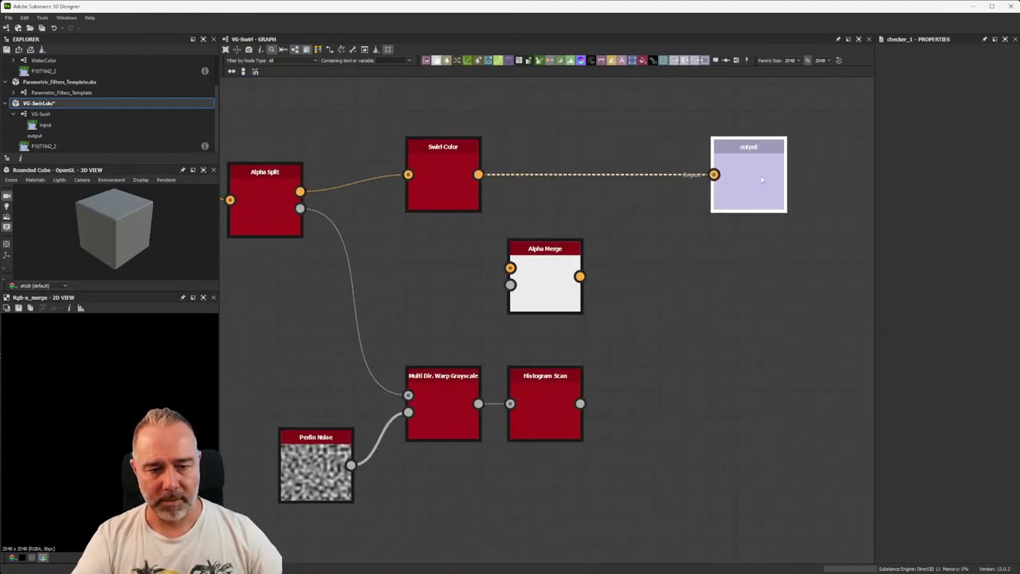
- Wire Swirl Color into Alpha Merge's RGB input and Histogram Scan into its A input
double_click(441, 163)
left_click_drag(526, 249, 576, 222)
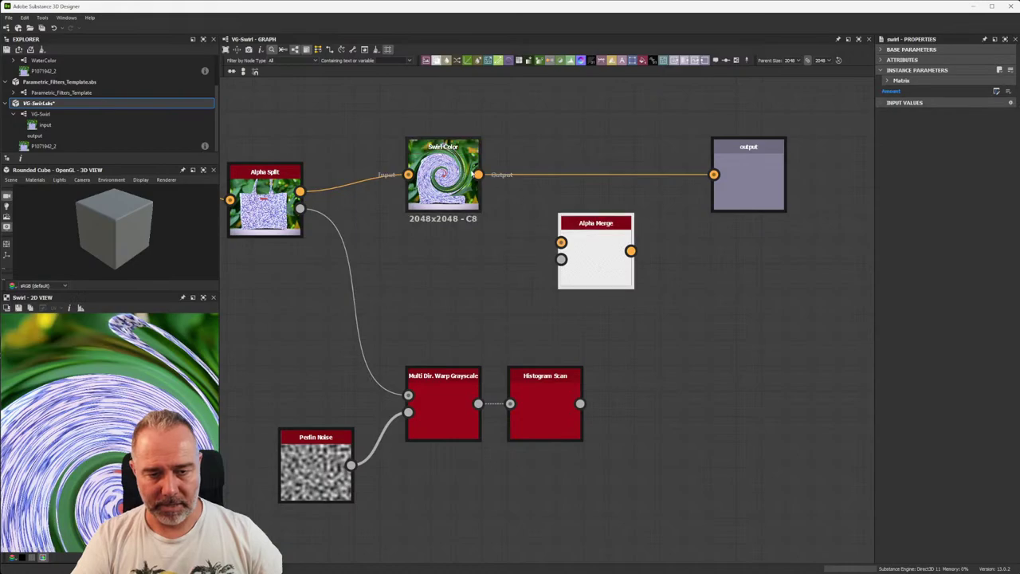
left_click_drag(478, 175, 561, 242)
left_click_drag(580, 404, 562, 260)
left_click_drag(622, 263, 658, 263)
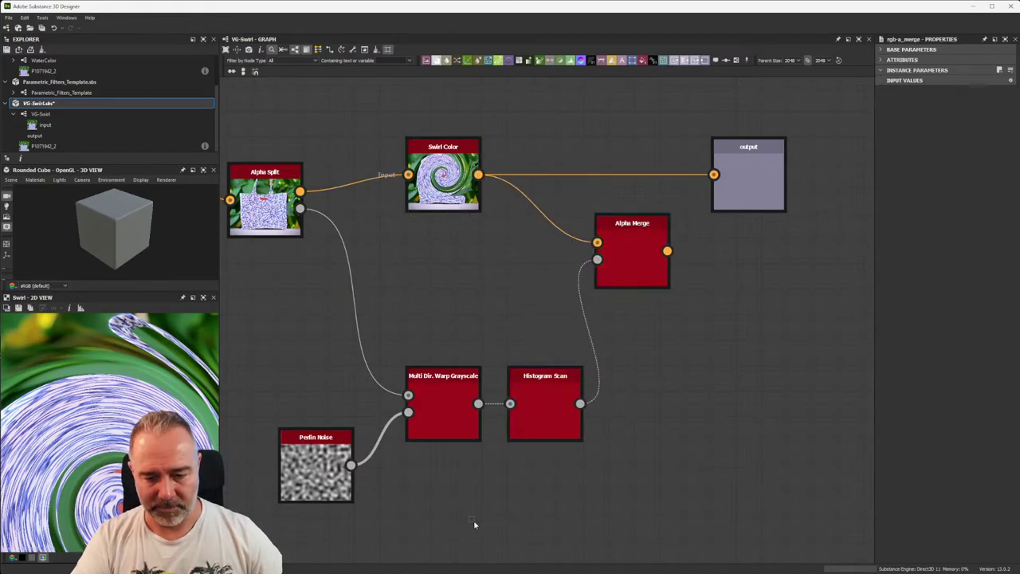
- Connect Alpha Merge's output to the graph's output node
left_click(315, 472)
left_click(446, 411)
double_click(558, 407)
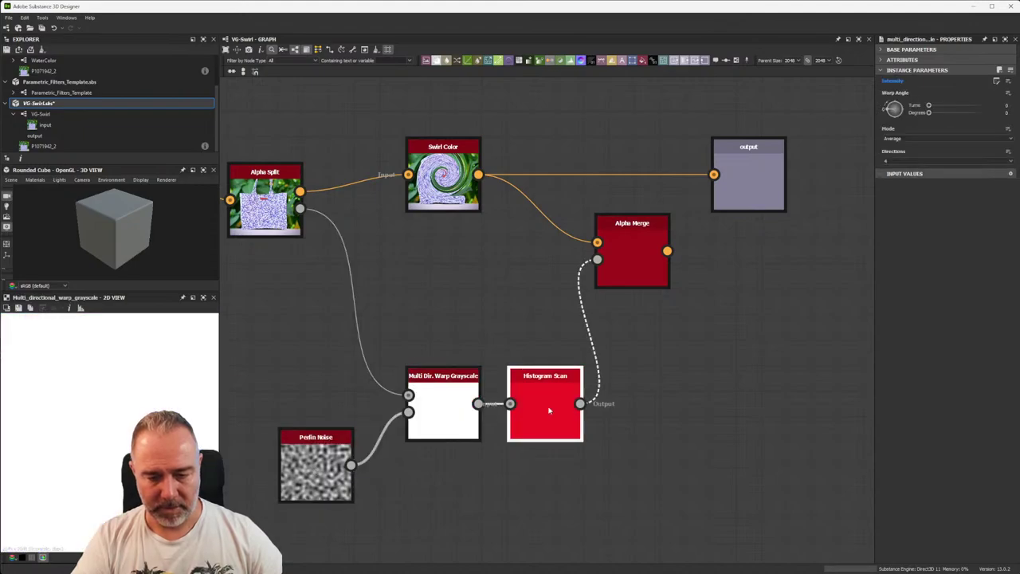
left_click_drag(668, 251, 716, 194)
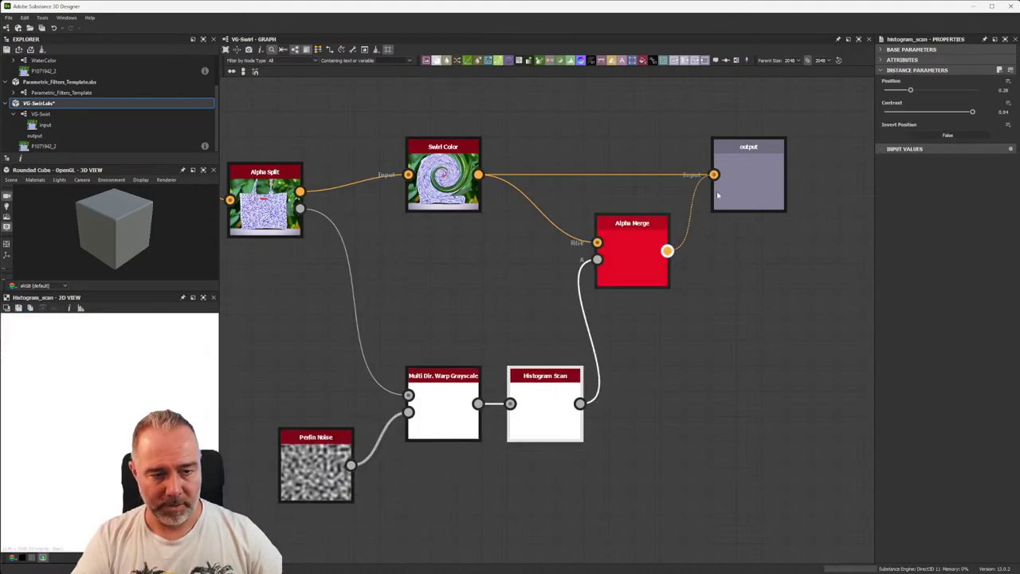
scroll(708, 323, "down", 2)
scroll(708, 322, "down", 2)
left_click_drag(718, 263, 751, 276)
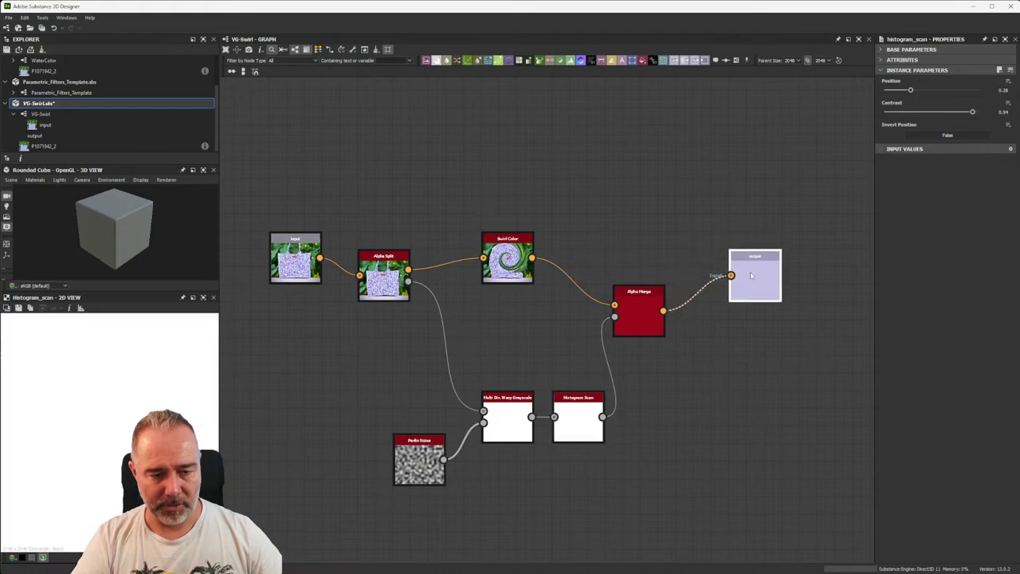
- Preview the final swirled bag output and review the whole node network
double_click(751, 276)
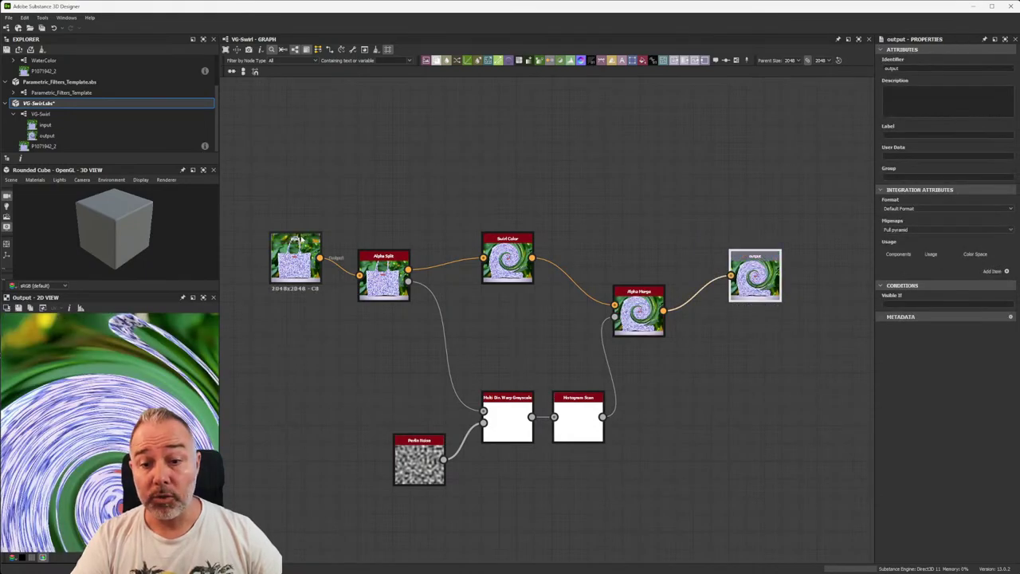
scroll(295, 263, "up", 4)
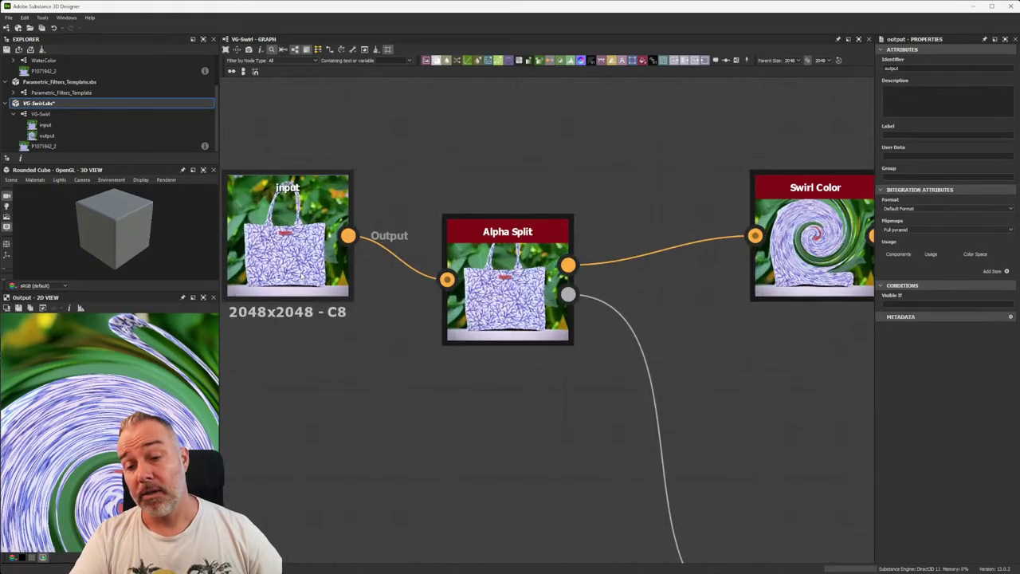
middle_click_drag(286, 271, 389, 322)
scroll(370, 248, "up", 1)
scroll(370, 248, "down", 4)
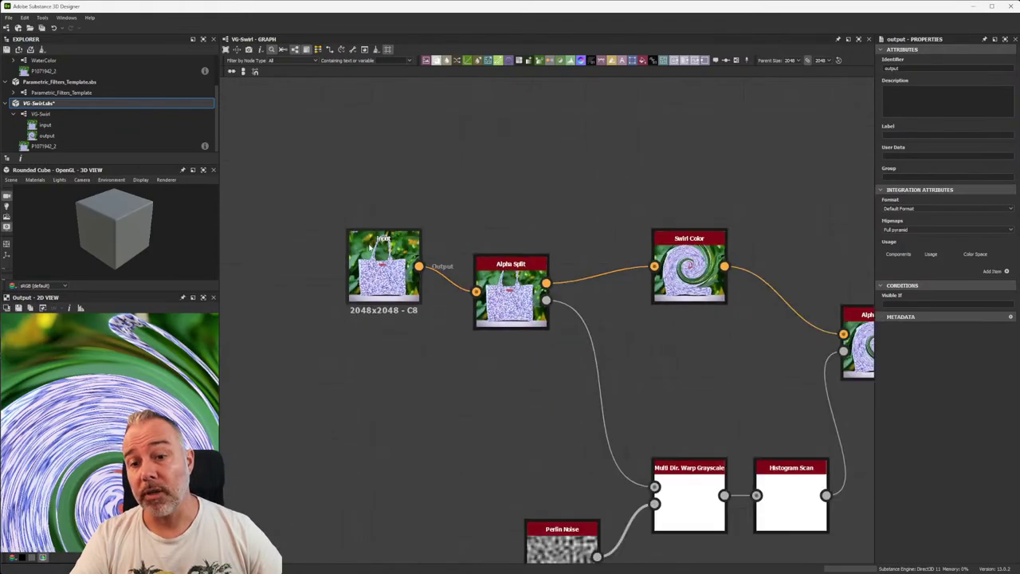
scroll(374, 243, "down", 3)
scroll(381, 240, "up", 3)
middle_click_drag(369, 242, 343, 219)
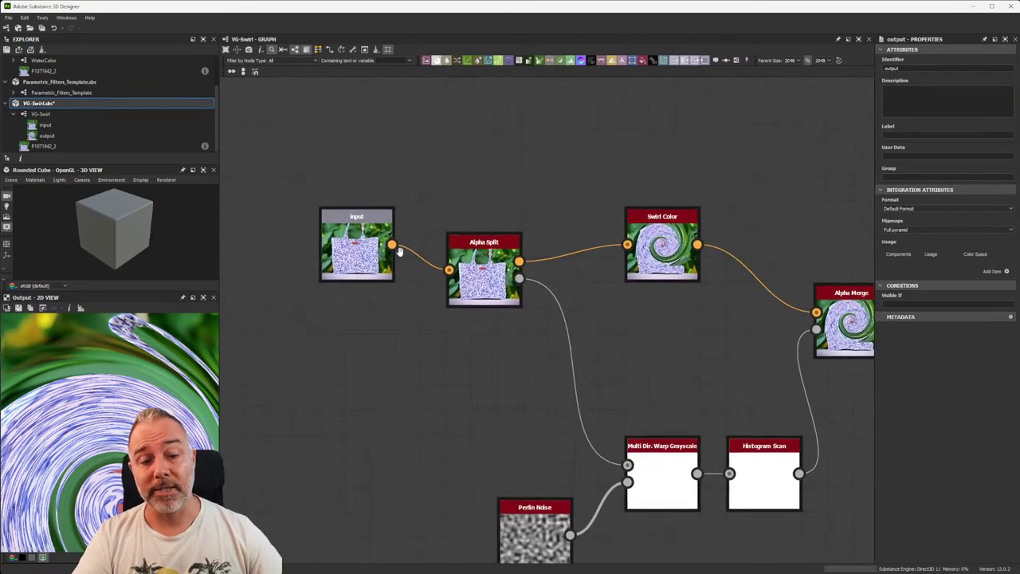
scroll(382, 239, "down", 1)
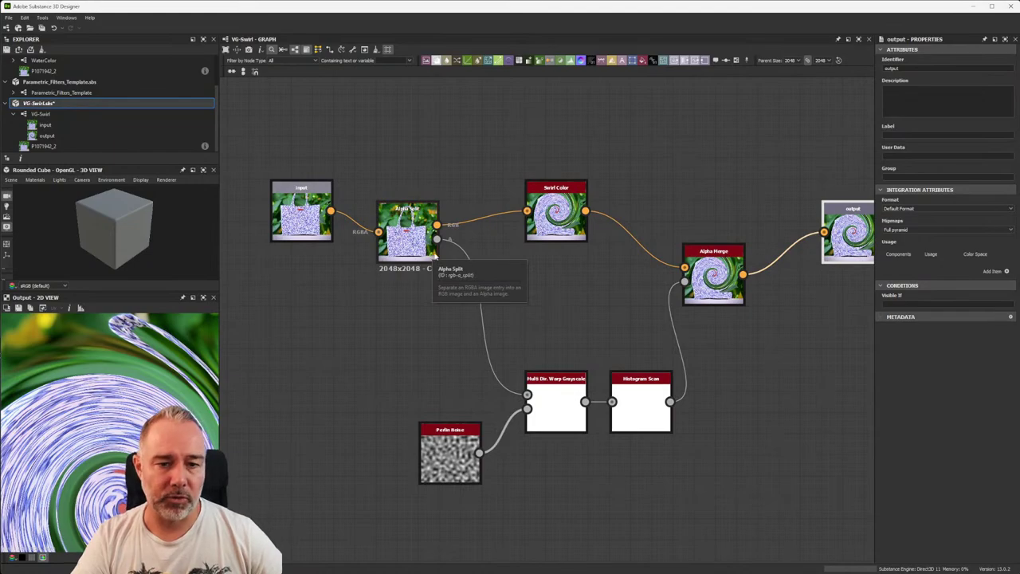
scroll(369, 191, "down", 1)
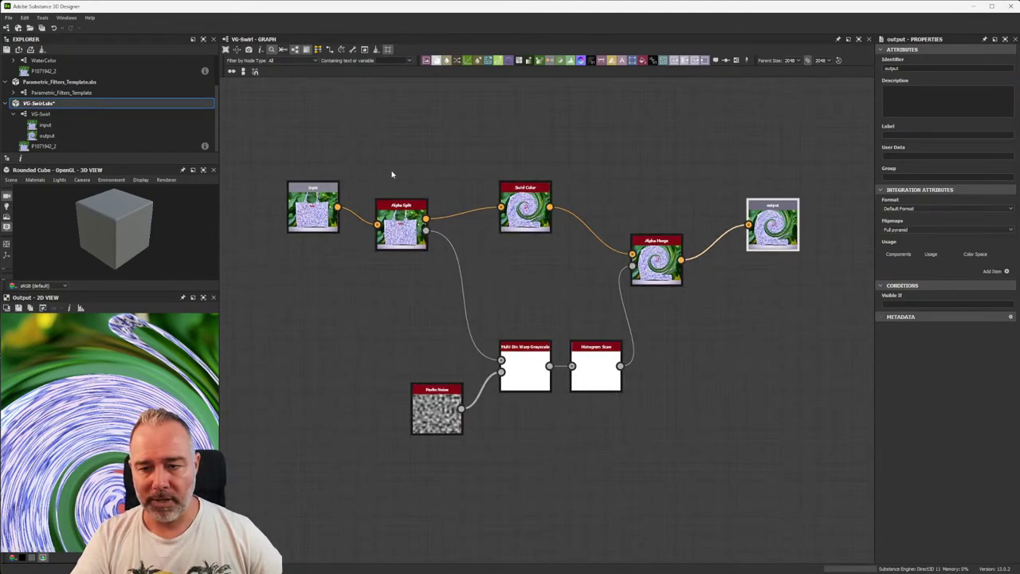
- Republish the VG-Swirl.sbs package as an .sbsar file
left_click(38, 104)
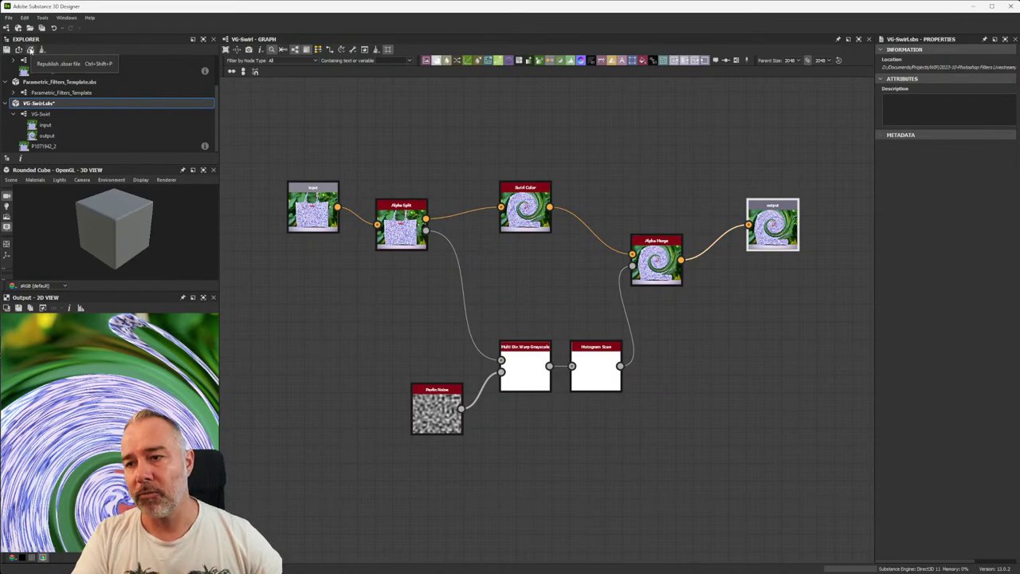
left_click(30, 49)
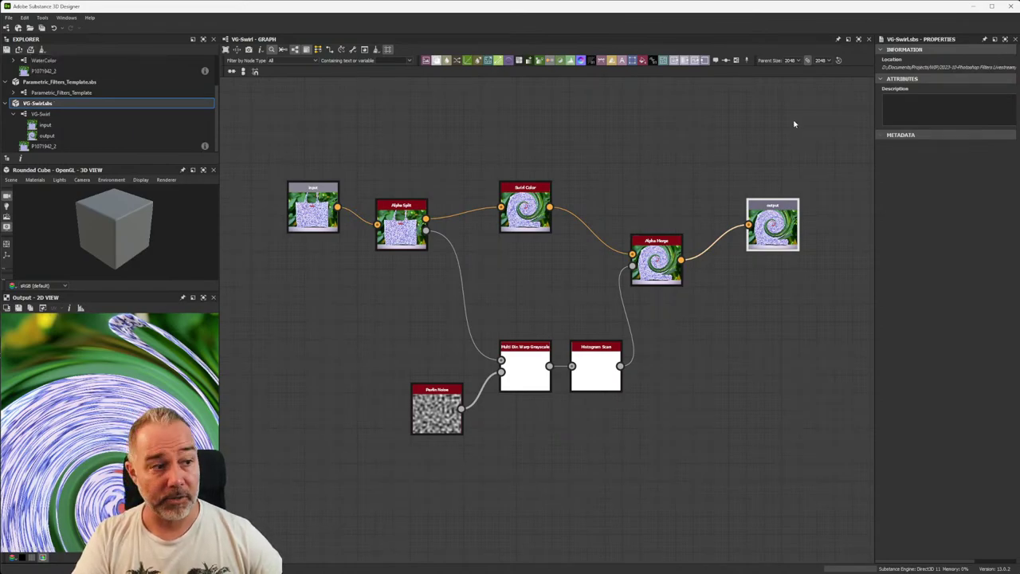
mouse_move(585, 556)
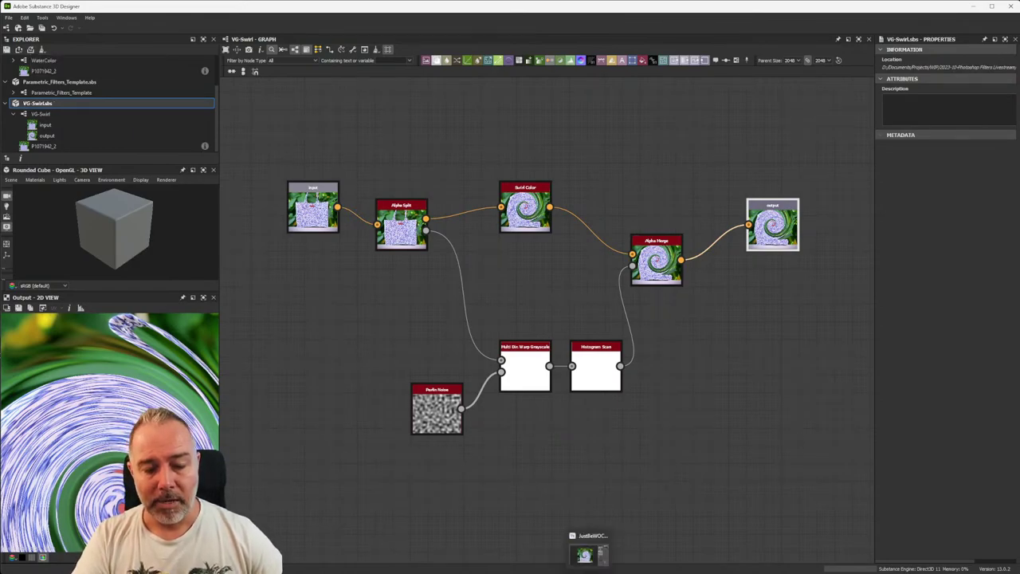
left_click(606, 538)
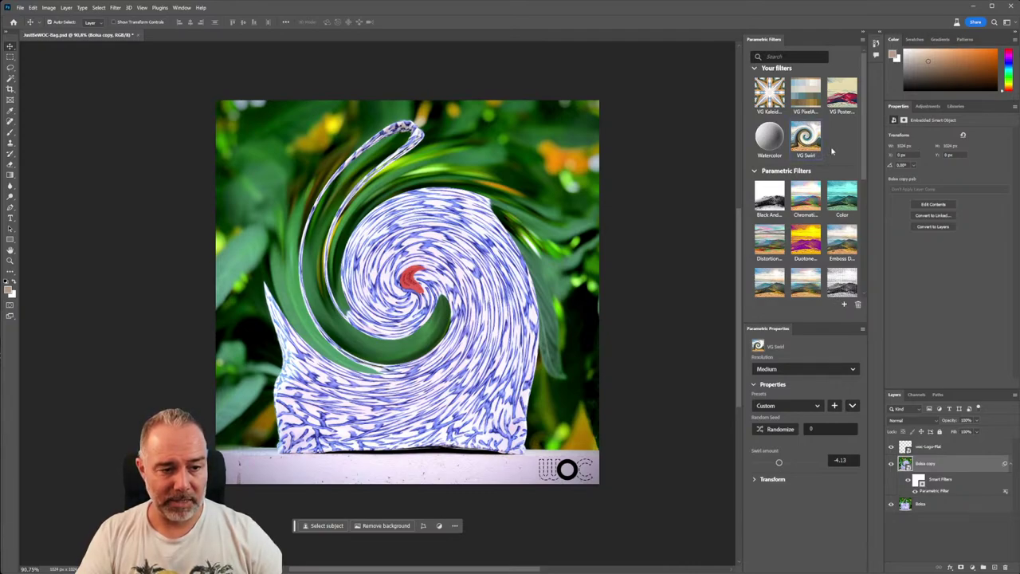
- Remove the old VG Swirl from Your filters and delete the swirled Bolsa copy layer
left_click(858, 306)
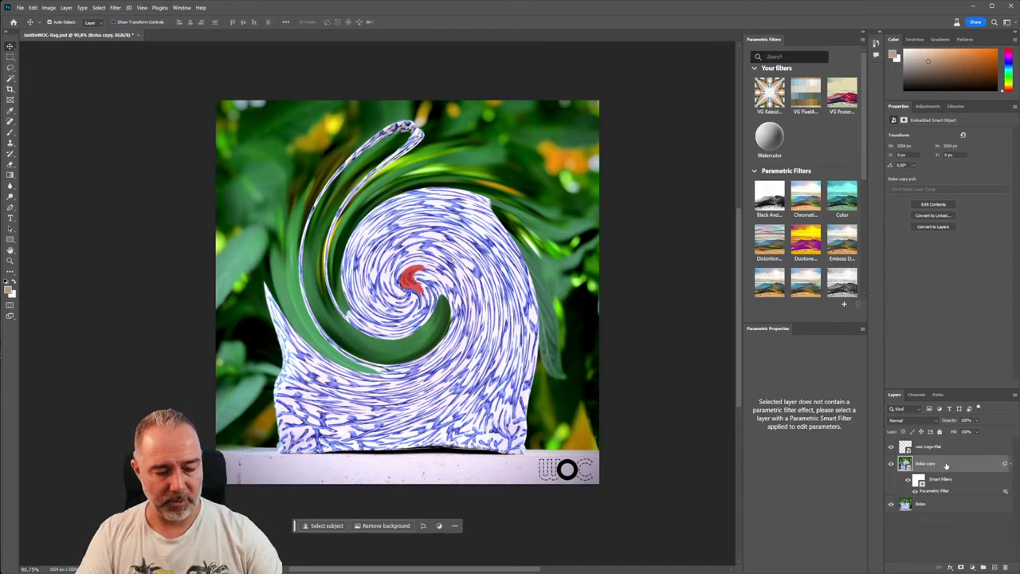
key("Delete")
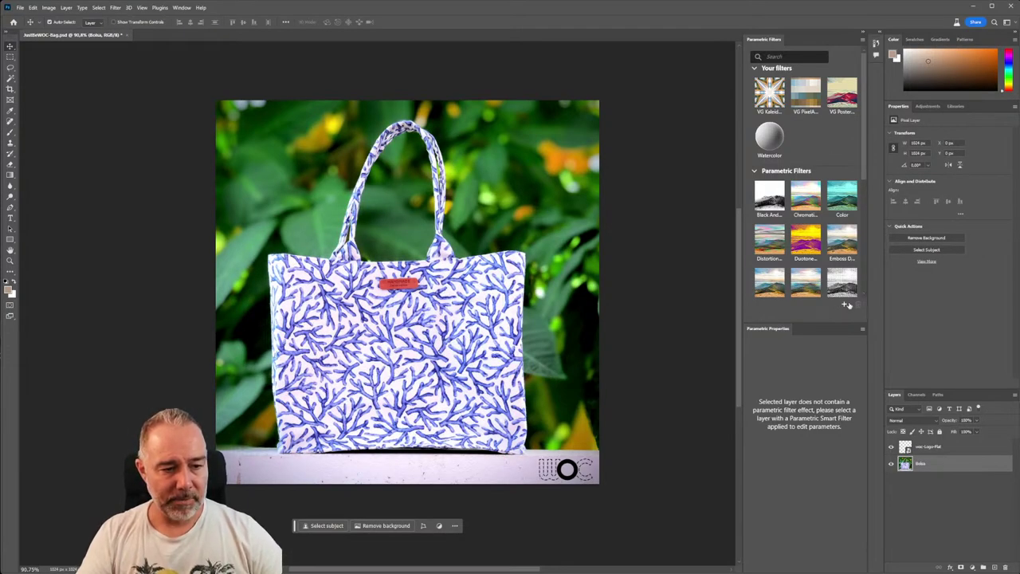
- Load the republished VG Swirl.sbsar into Parametric Filters and duplicate the Bolsa layer
left_click(845, 305)
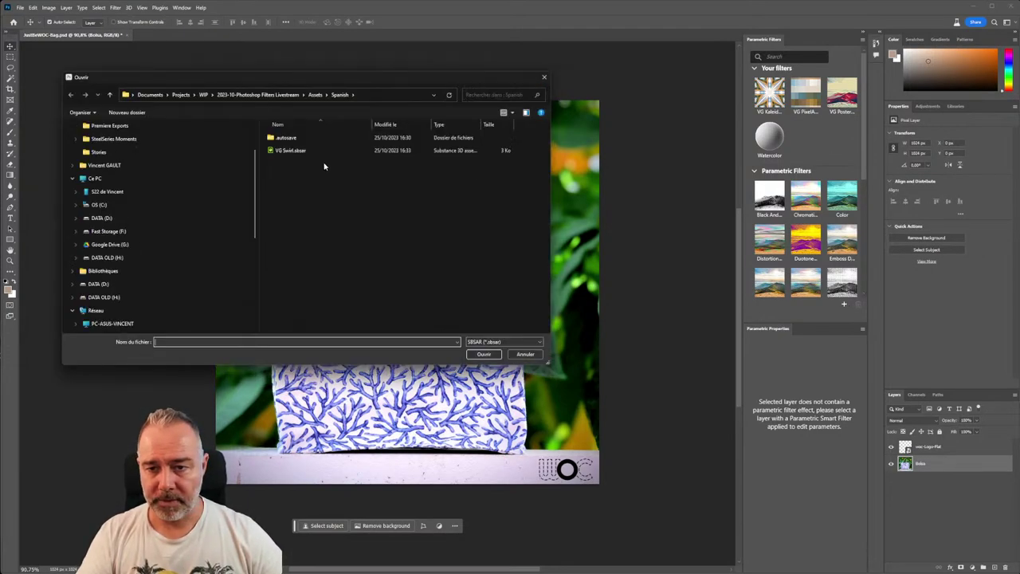
double_click(281, 151)
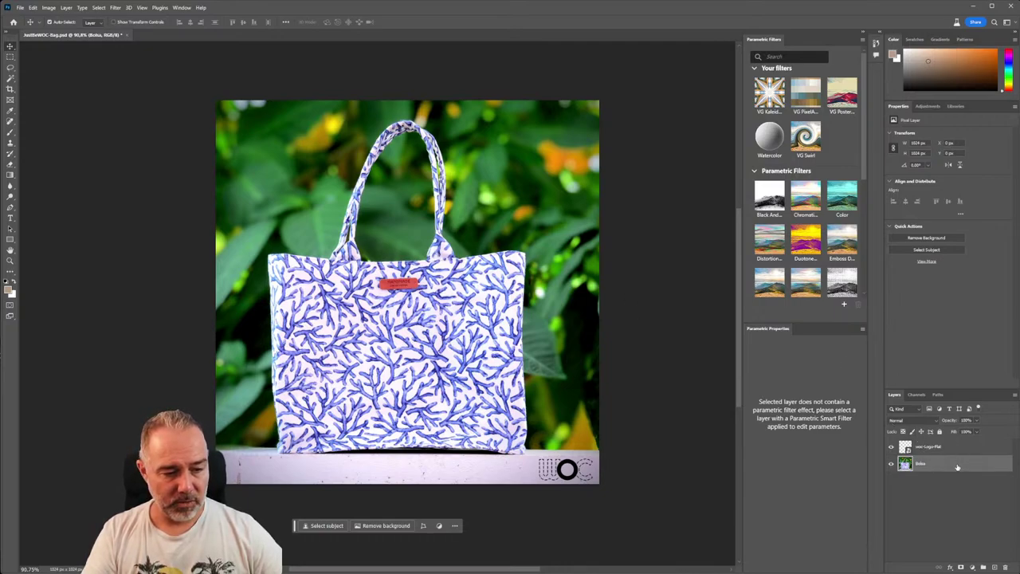
left_click_drag(956, 466, 994, 565)
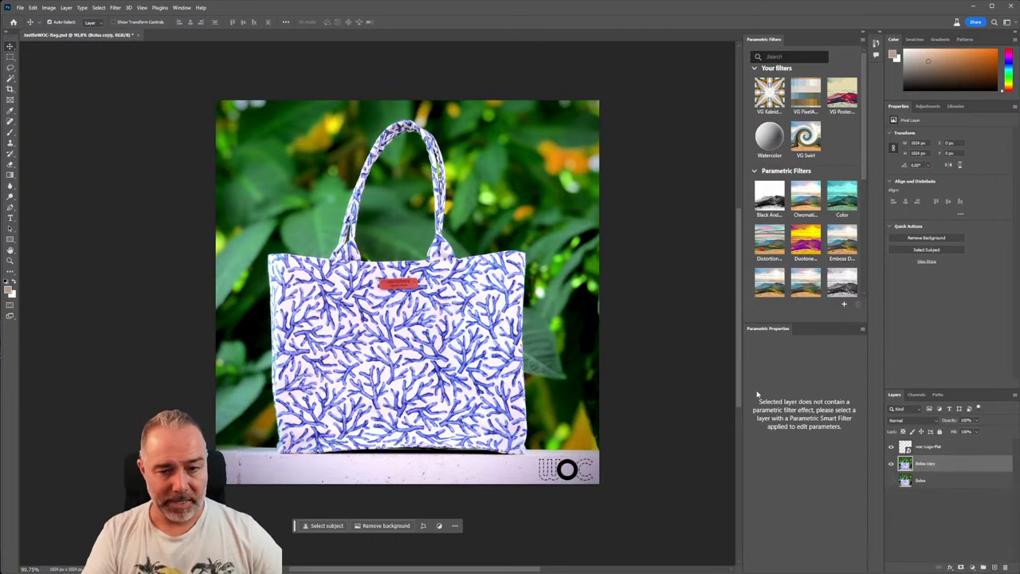
- Lasso freehand around the bag on Bolsa copy and add a layer mask from the selection
key("l")
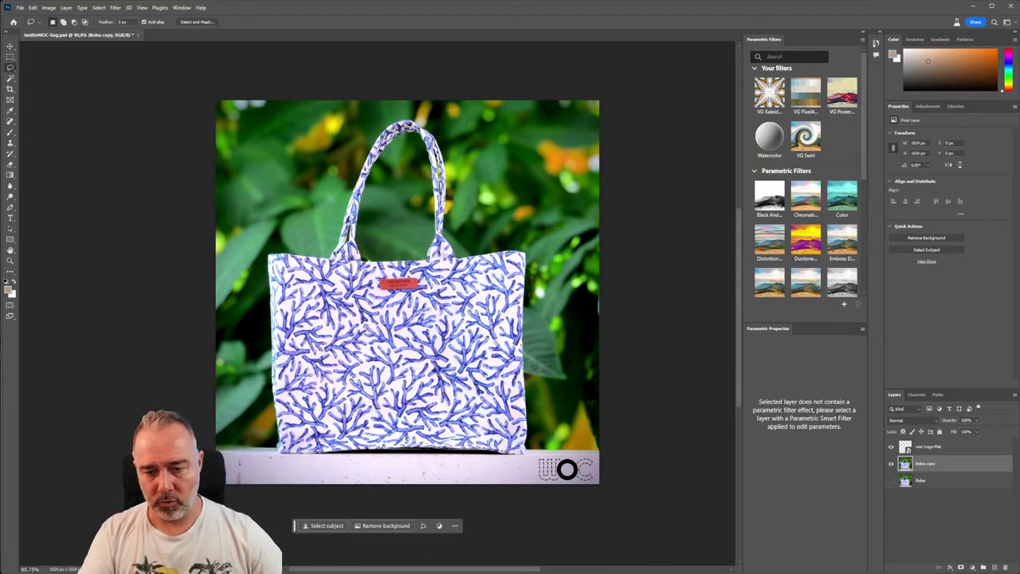
mouse_move(293, 252)
left_mouse_down()
mouse_move(341, 343)
mouse_move(330, 306)
left_mouse_up()
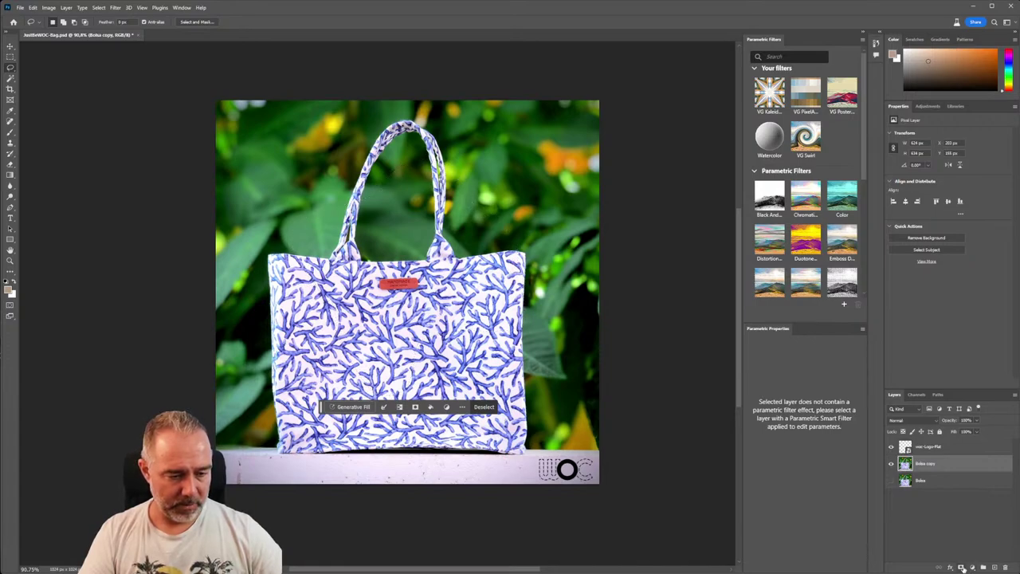
left_click(972, 567)
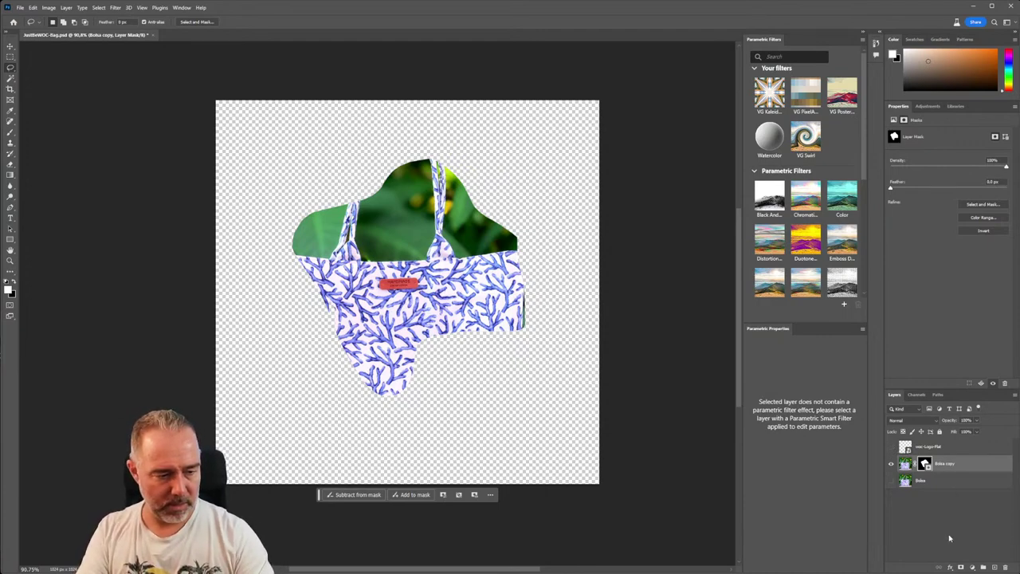
- Apply the layer mask permanently to Bolsa copy
left_click(965, 466)
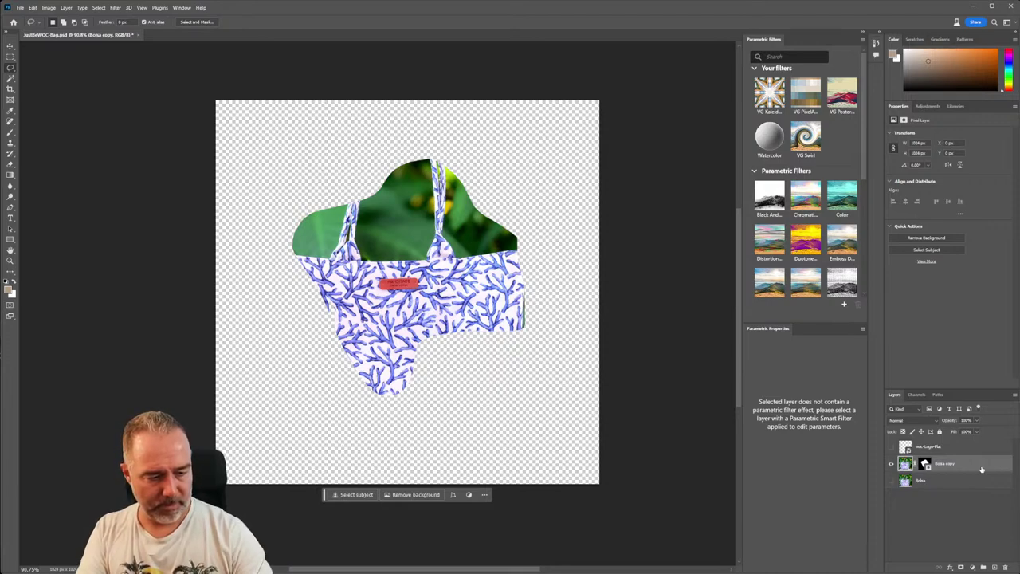
right_click(972, 466)
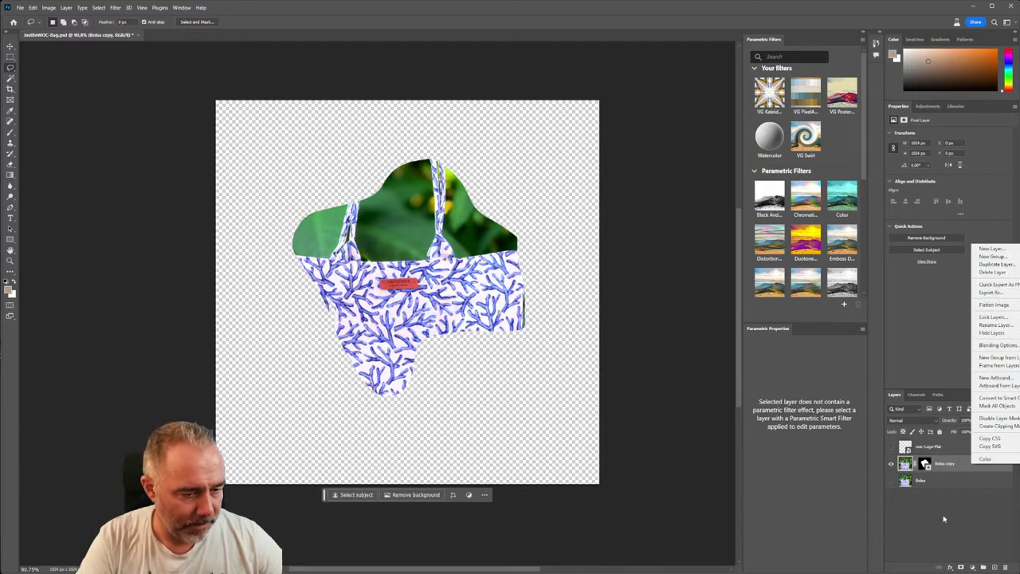
left_click(909, 494)
left_click(926, 465)
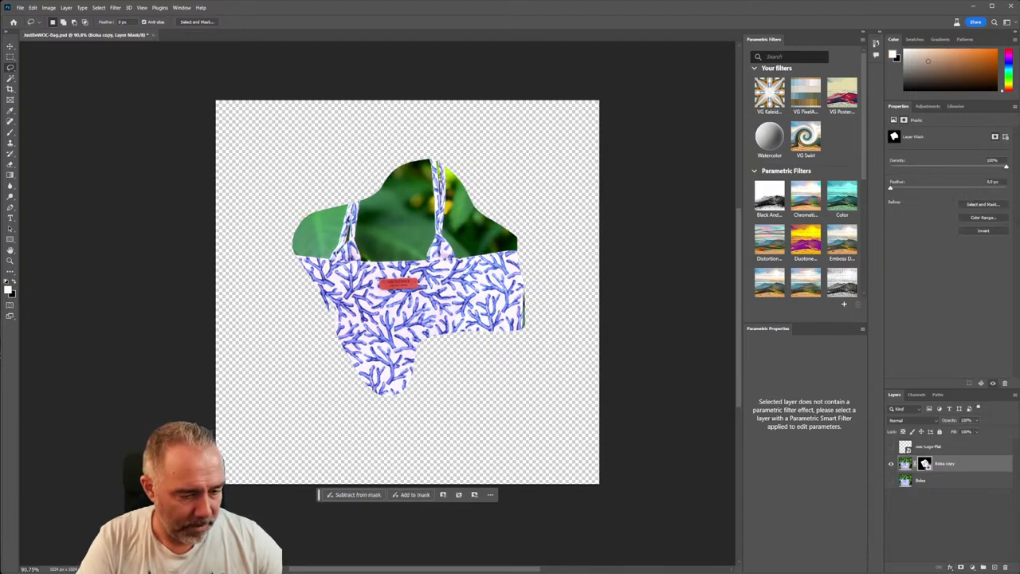
right_click(925, 465)
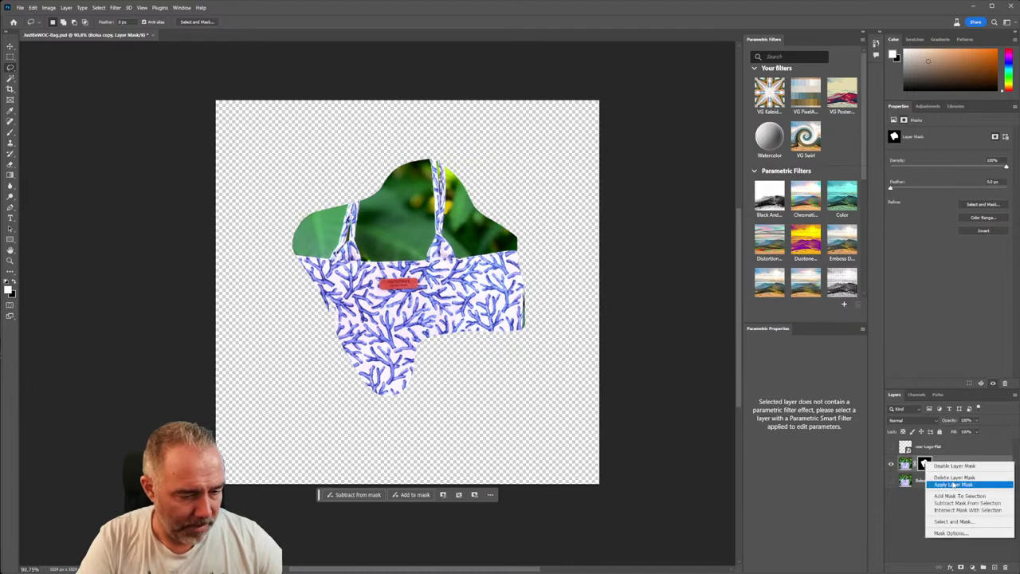
left_click(954, 484)
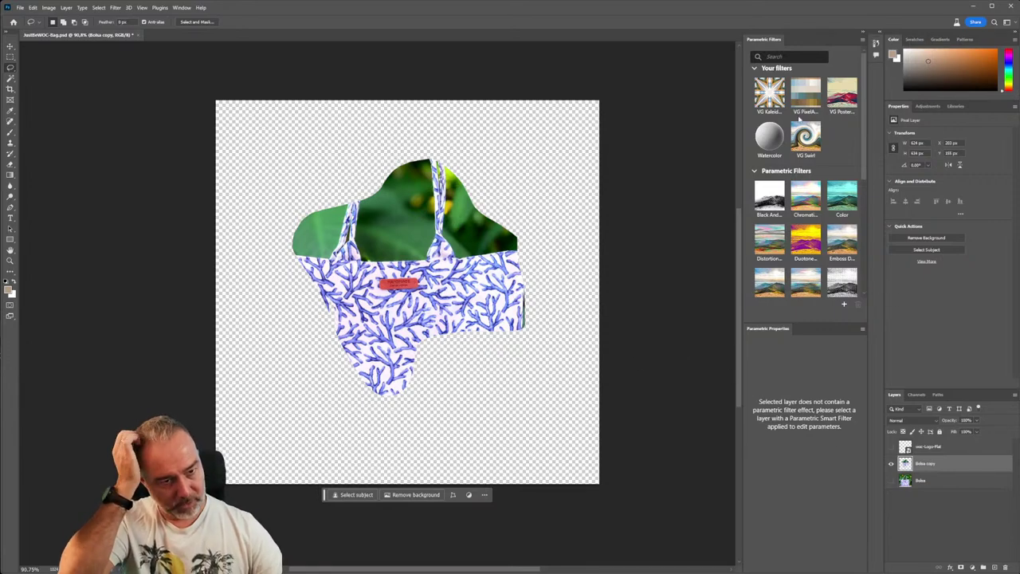
- Apply VG Swirl to the trimmed bag, set Transparency Warp Intensity to 51.26, and hide Bolsa copy
left_click(806, 137)
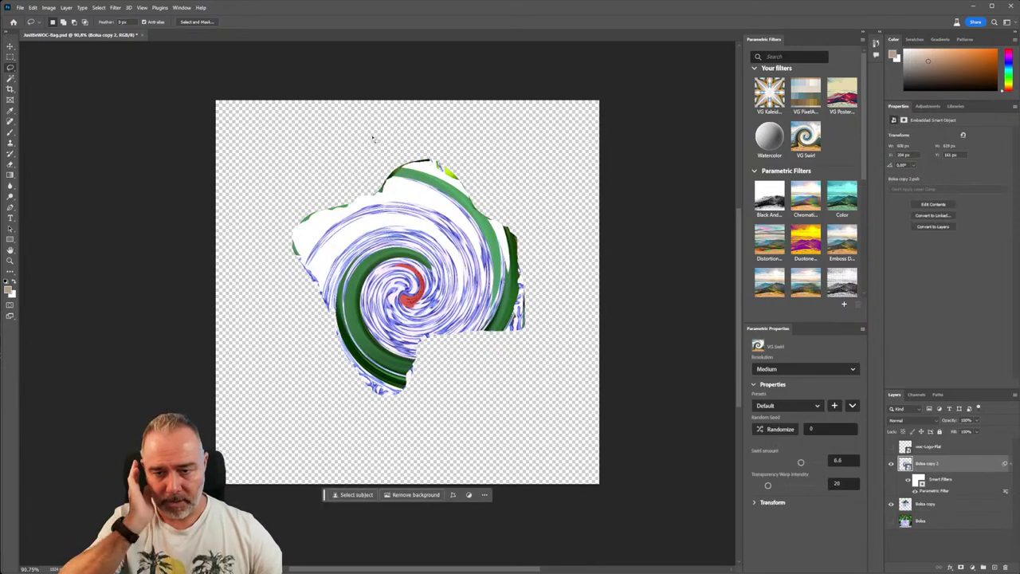
scroll(360, 167, "up", 2)
scroll(367, 175, "down", 1)
scroll(392, 204, "up", 4, "alt")
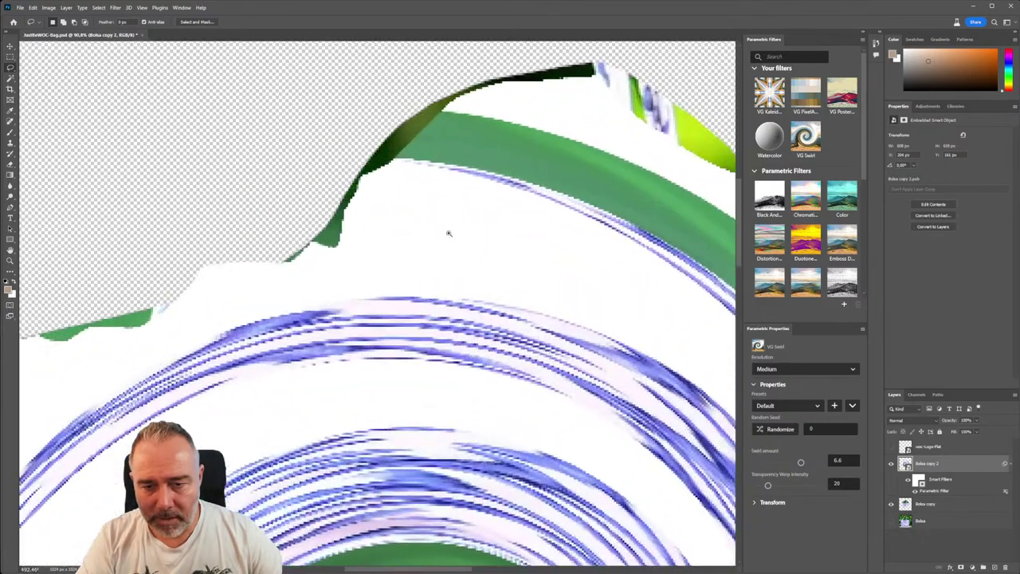
scroll(442, 225, "down", 1, "alt")
scroll(418, 193, "up", 2, "alt")
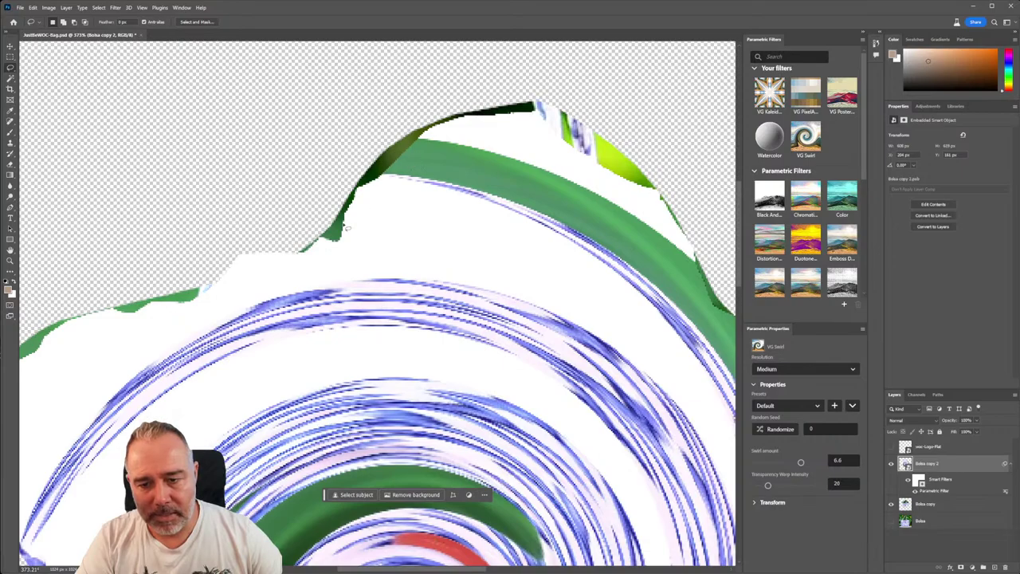
scroll(347, 229, "down", 1)
scroll(324, 237, "up", 2)
scroll(356, 256, "down", 4, "alt")
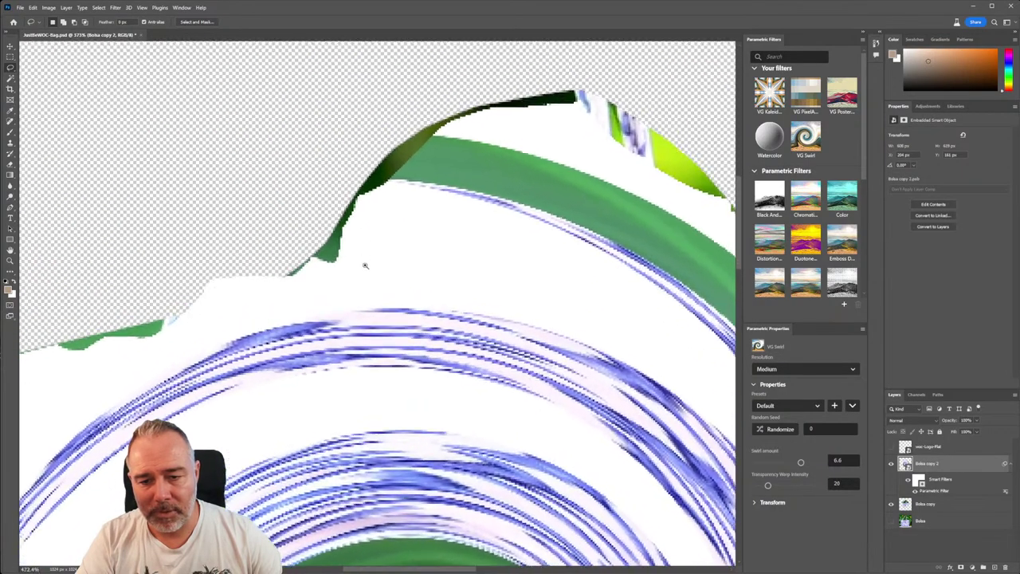
scroll(311, 268, "up", 3, "alt")
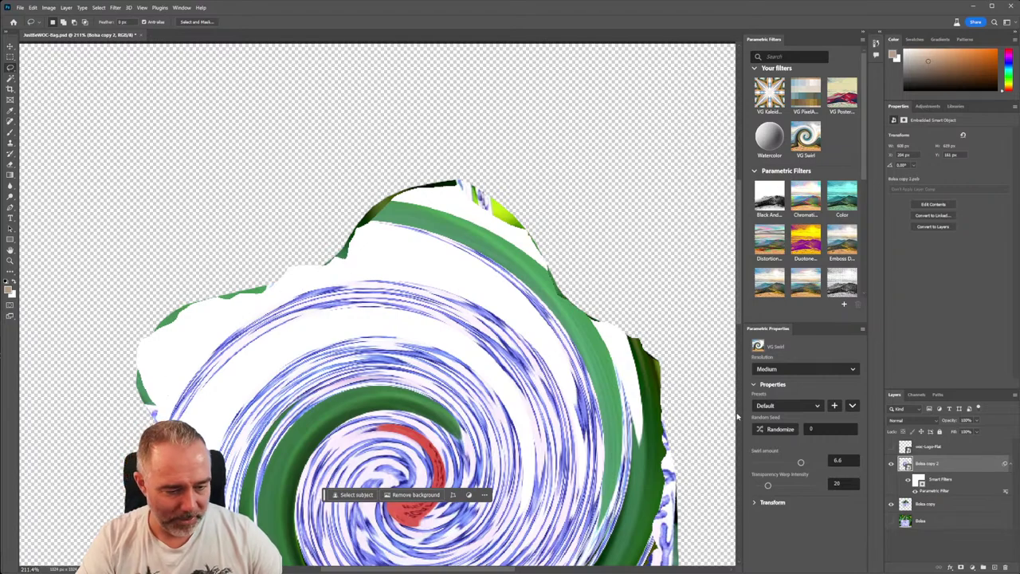
left_click_drag(769, 485, 793, 486)
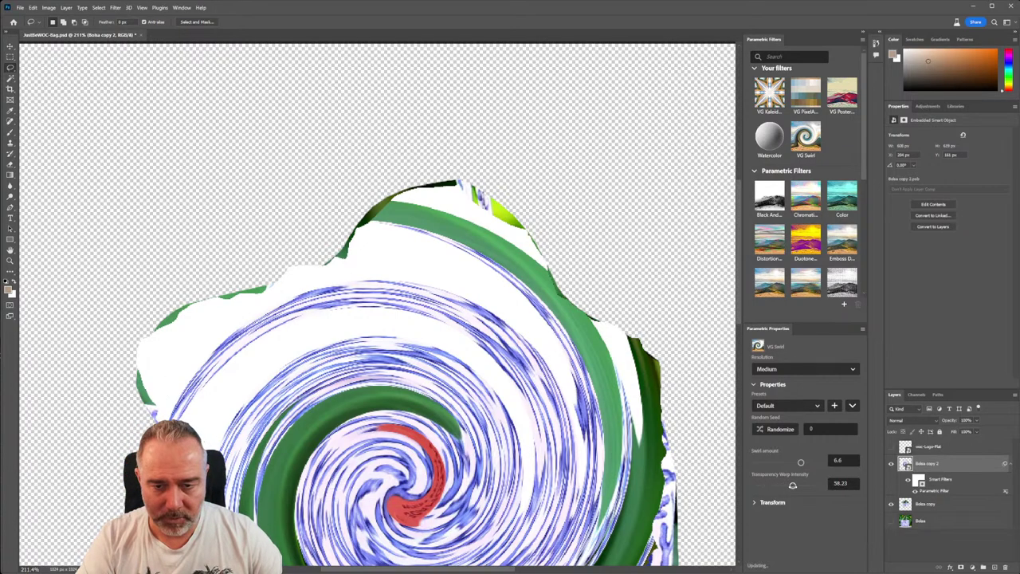
scroll(667, 364, "down", 5, "alt")
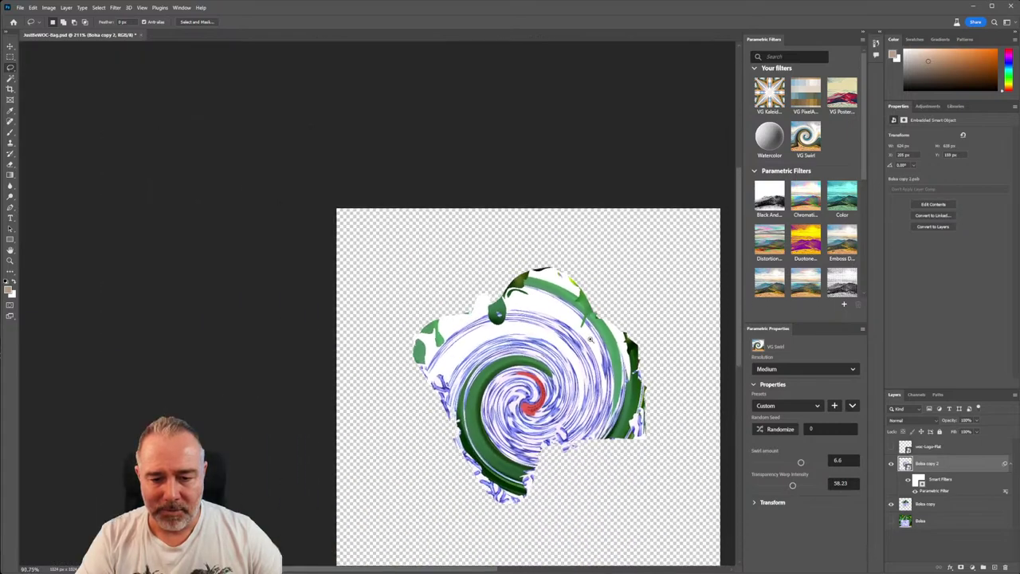
scroll(604, 339, "up", 4, "alt")
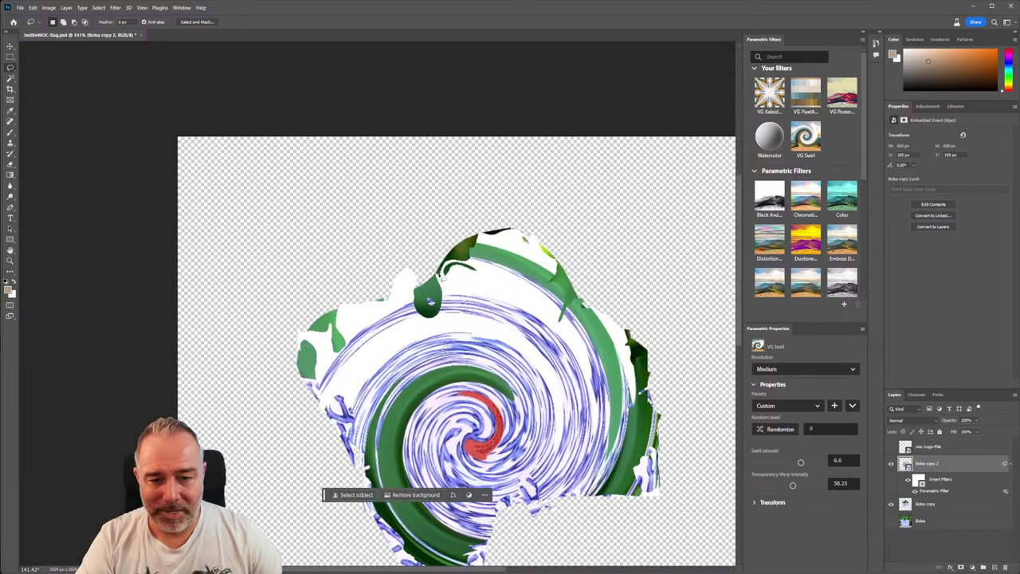
left_click(892, 504)
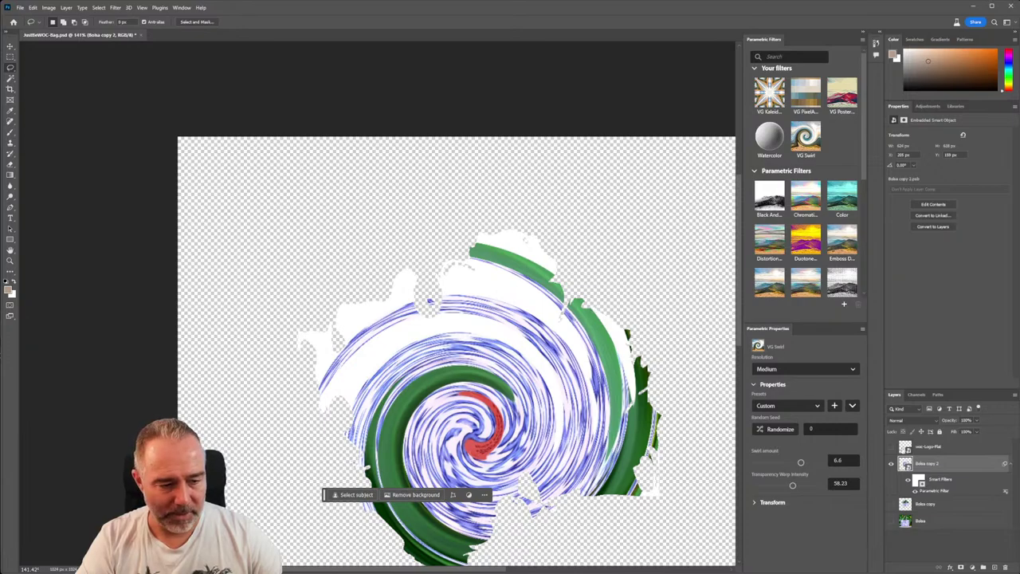
mouse_move(798, 488)
left_mouse_down()
mouse_move(788, 489)
mouse_move(786, 465)
left_mouse_up()
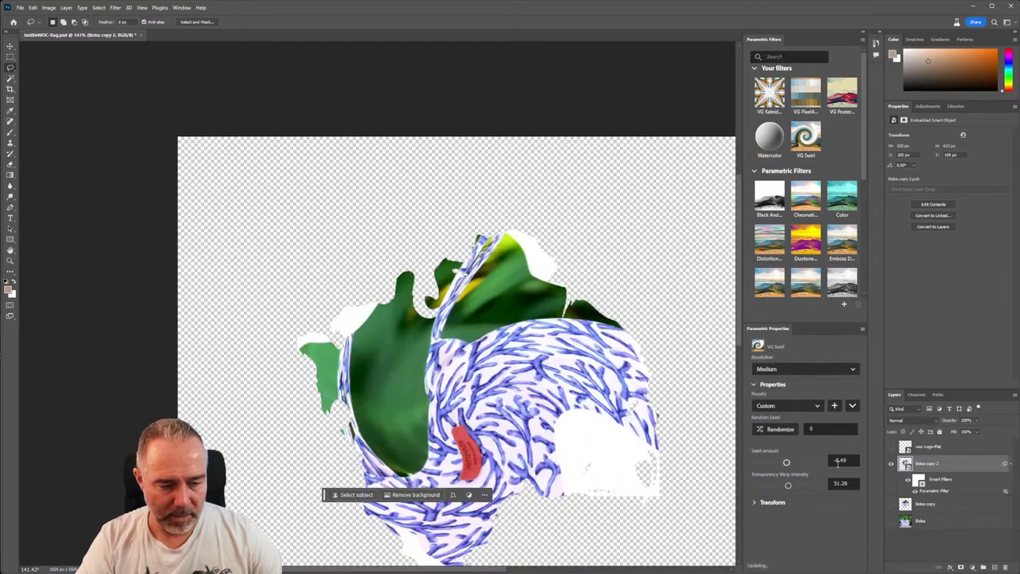
- Reset the swirl amount to 0, then raise it to 1.82
left_click(842, 460)
type("0")
key("Return")
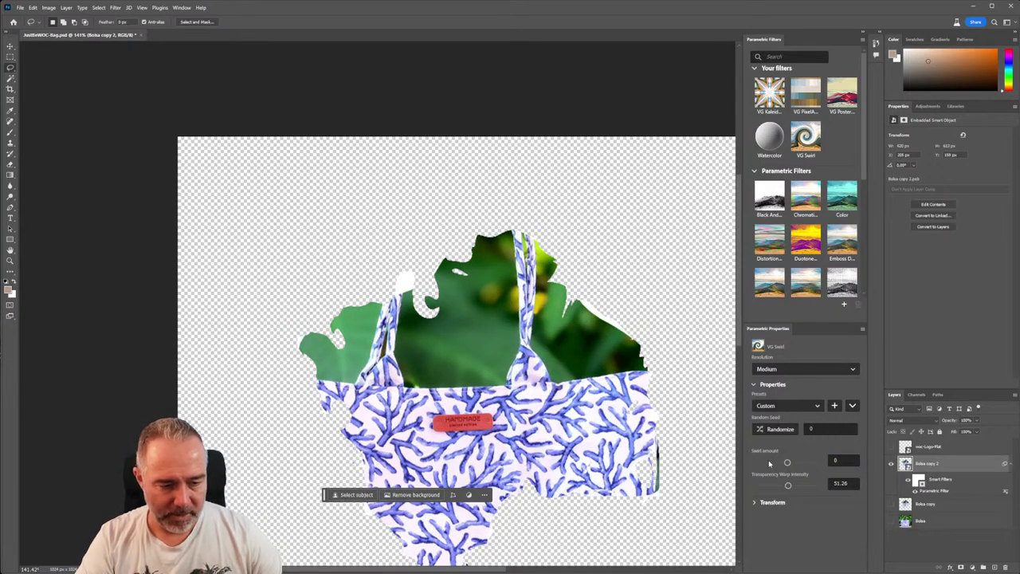
left_click_drag(788, 465, 792, 465)
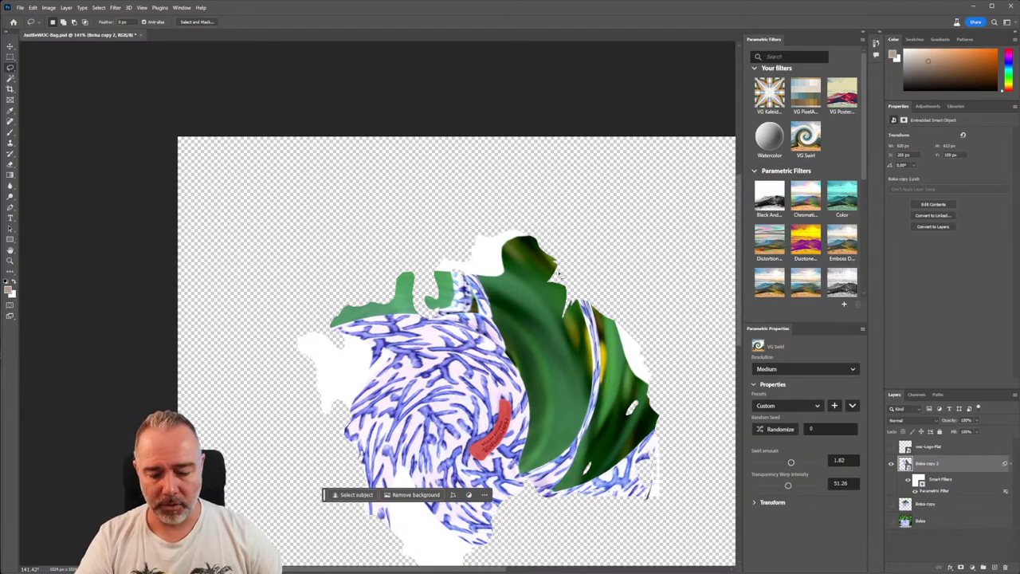
scroll(569, 284, "down", 2, "alt")
scroll(590, 303, "down", 1, "alt")
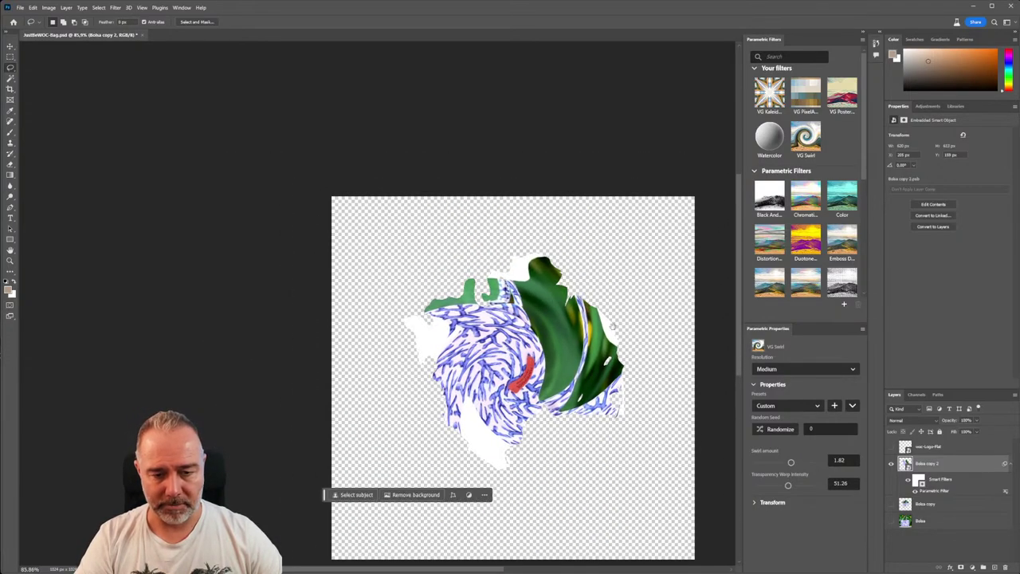
left_click_drag(616, 329, 583, 295)
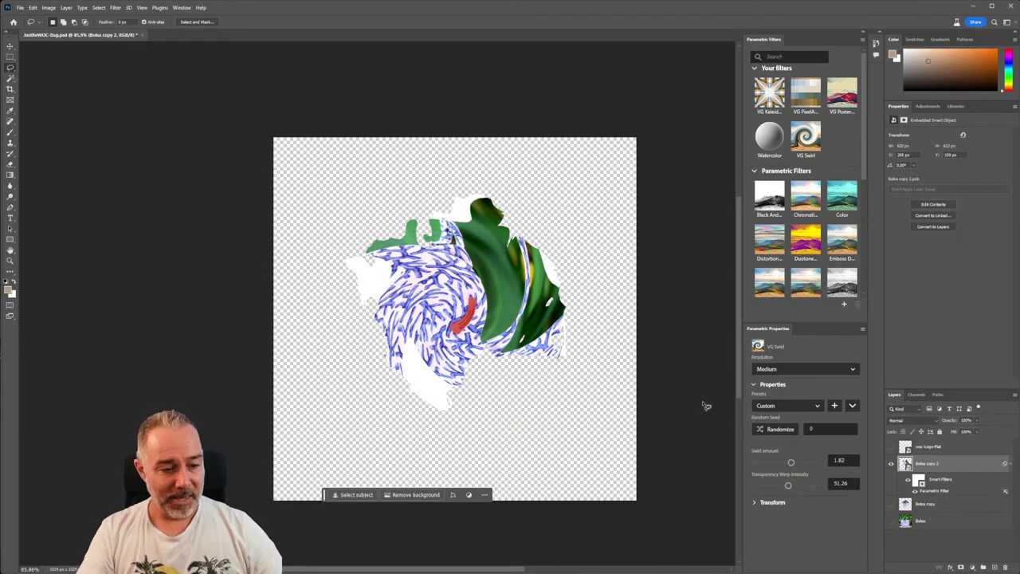
- Delete the Bolsa copy 2 and Bolsa copy layers and show the original Bolsa layer
key("Delete")
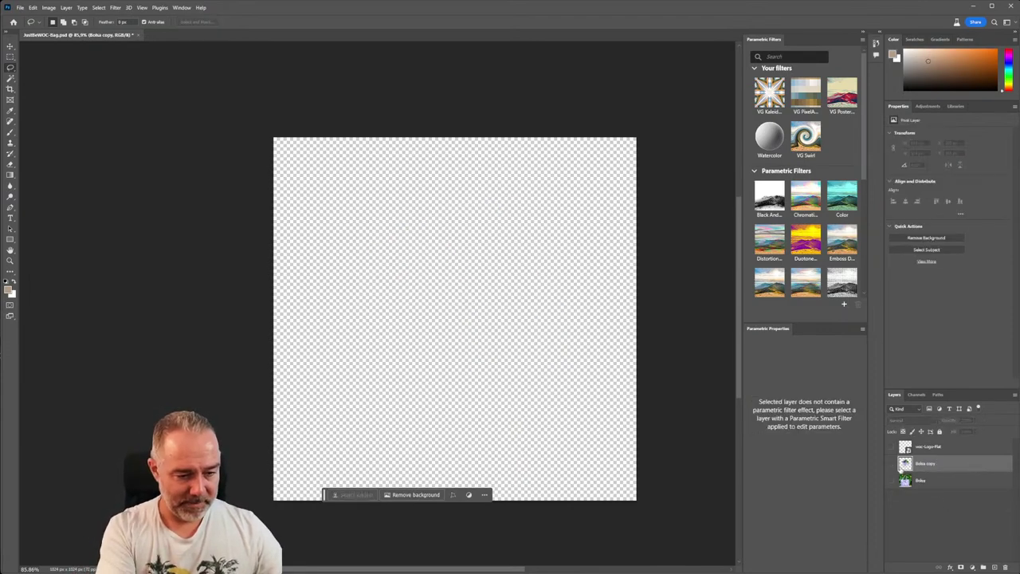
key("Delete")
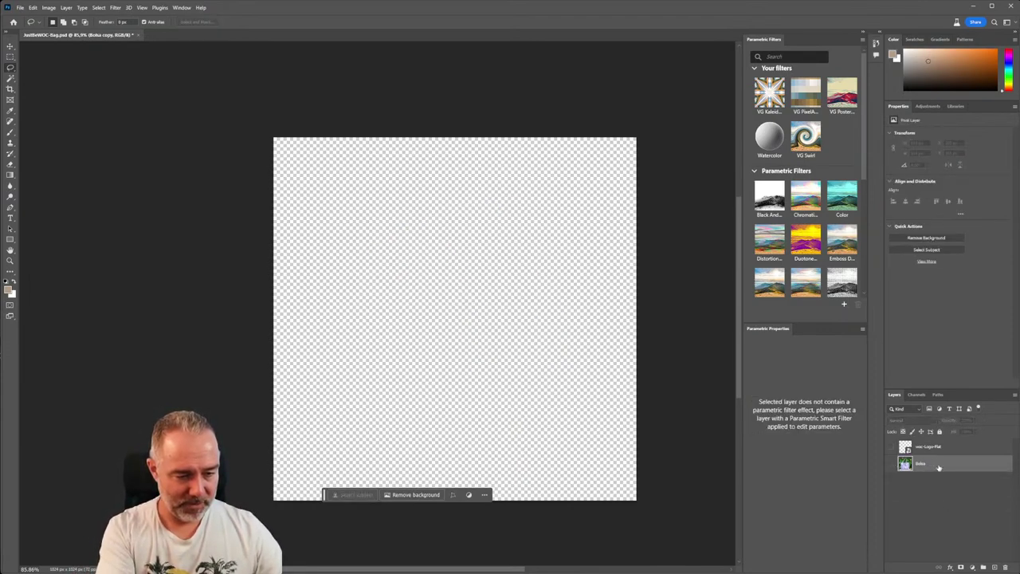
left_click(892, 463)
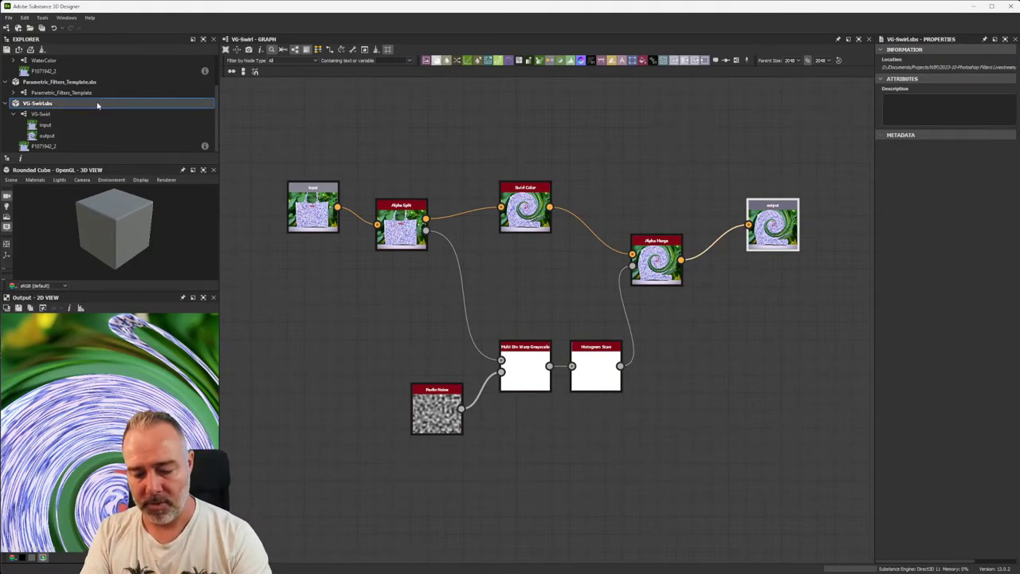
- Close the VG-Swirl and watercolor packages
key("ctrl+w")
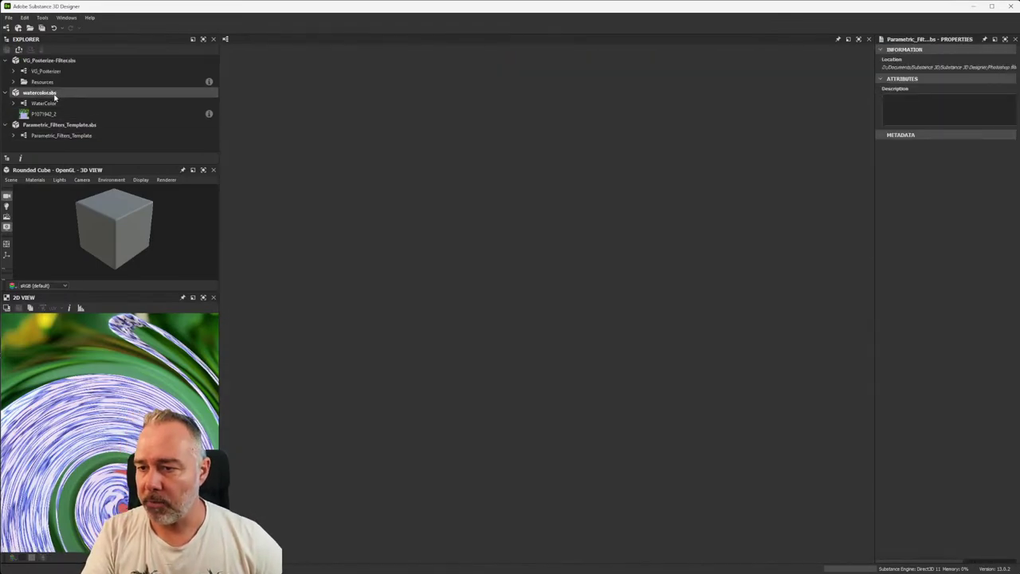
left_click(54, 95)
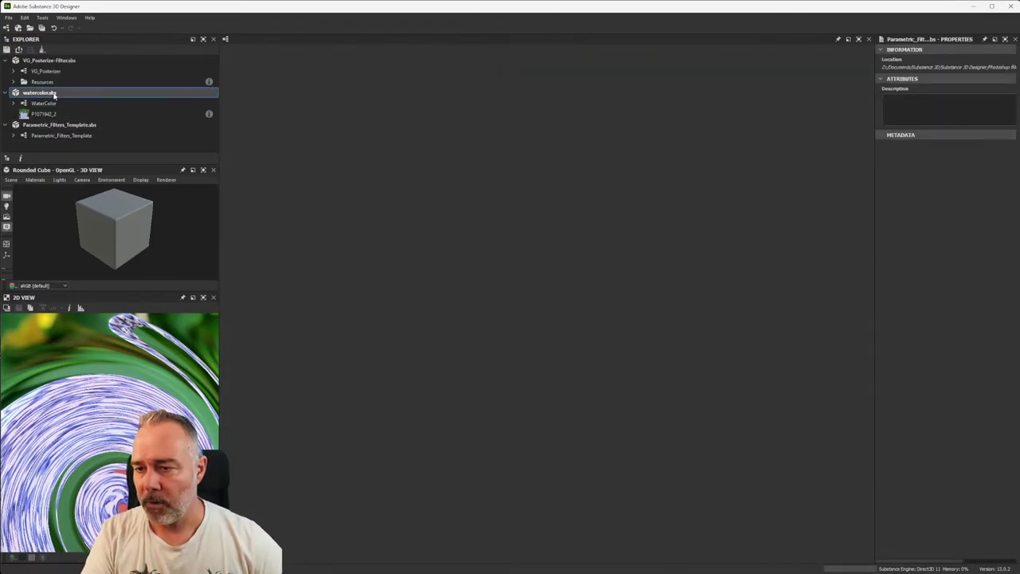
key("ctrl+w")
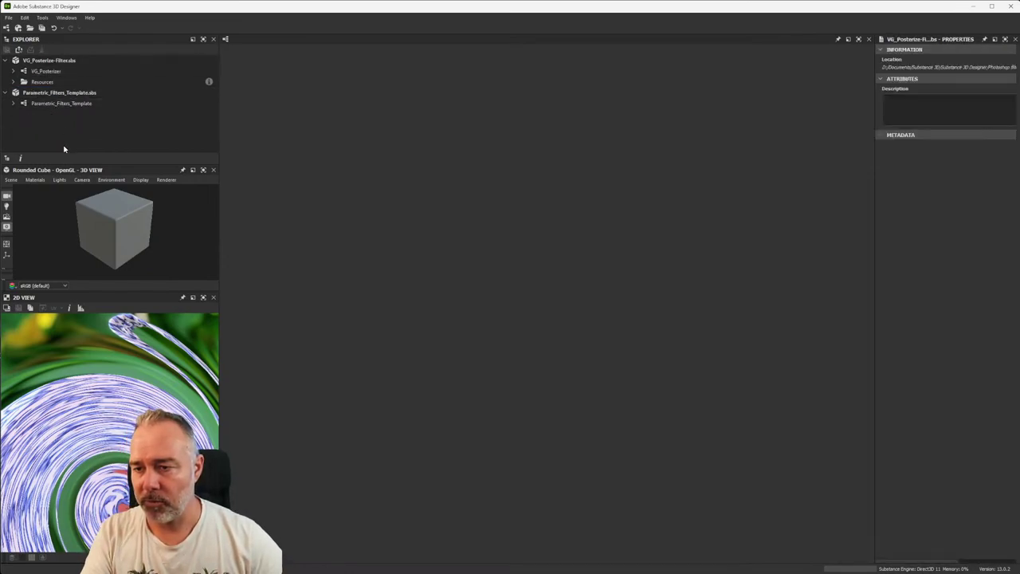
- Create a new graph from the Adobe Standard Material template
key("ctrl+n")
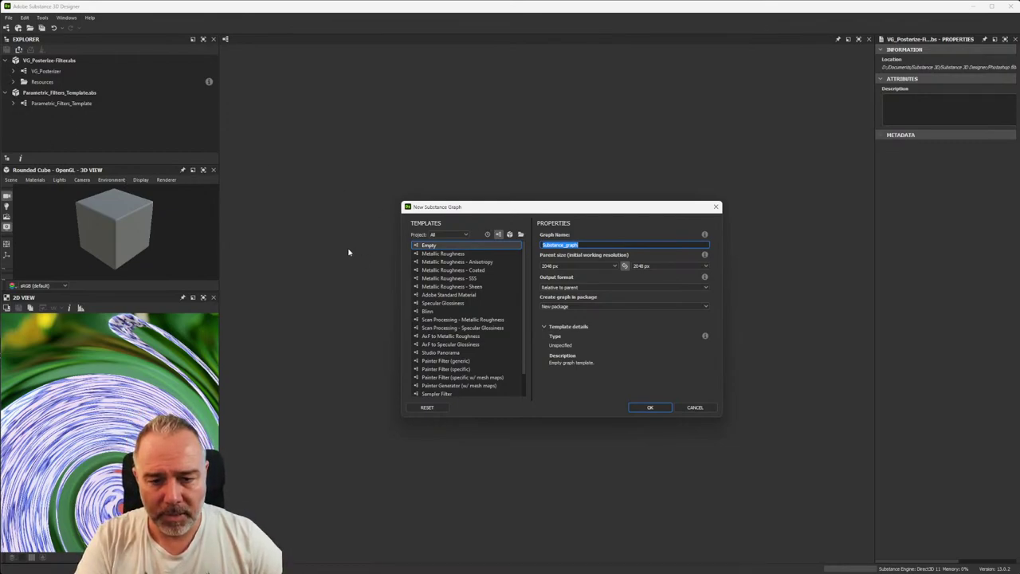
left_click(450, 295)
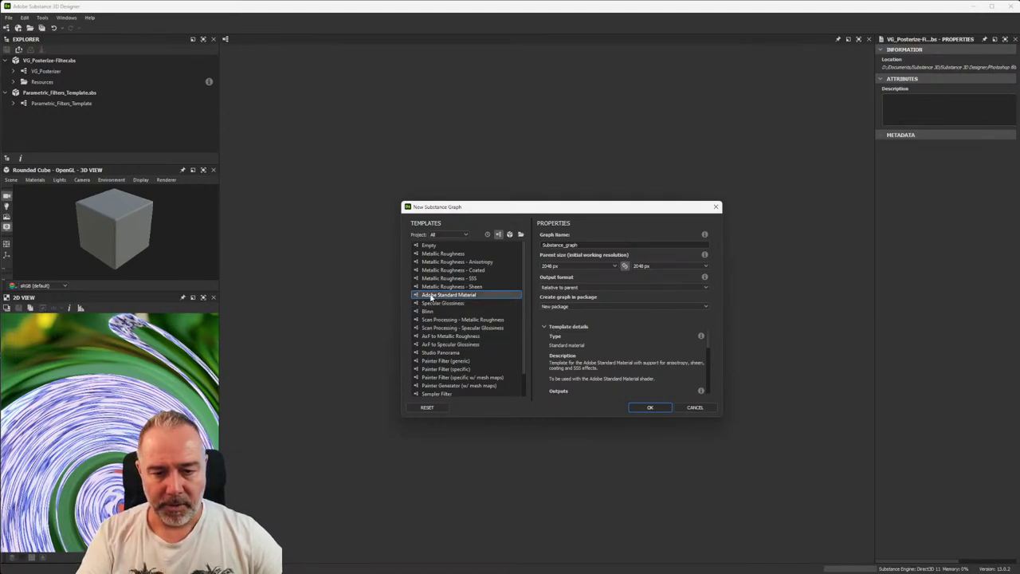
left_click(650, 408)
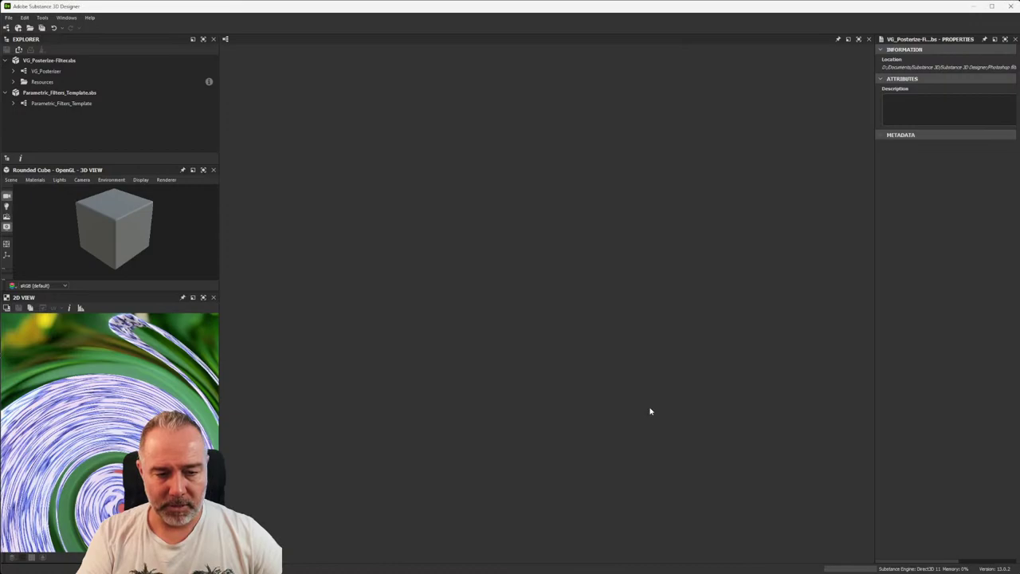
- Zoom and pan the graph to frame the column of template output nodes
scroll(633, 337, "down", 5)
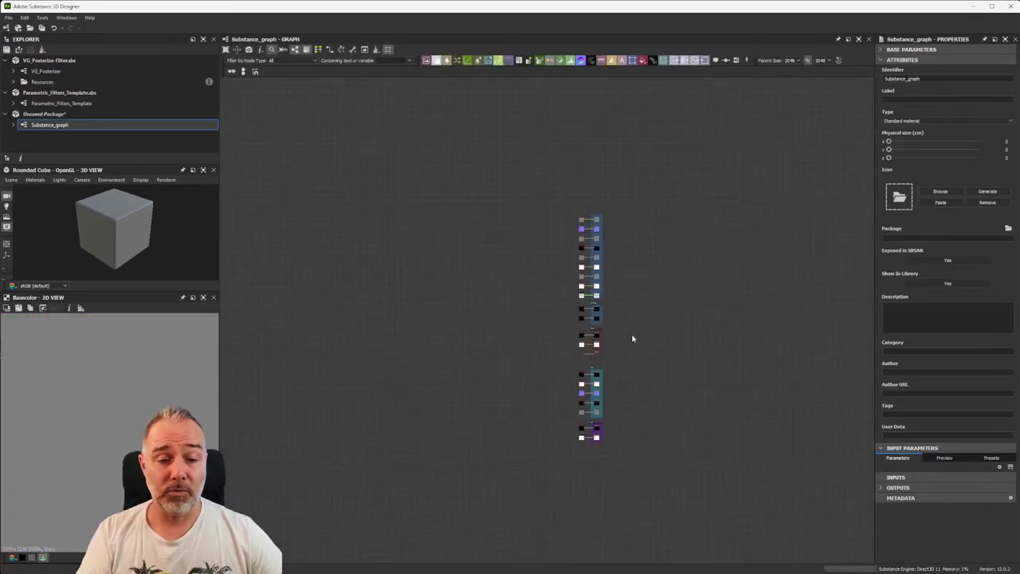
scroll(633, 338, "up", 1)
scroll(633, 338, "up", 1)
scroll(633, 337, "up", 1)
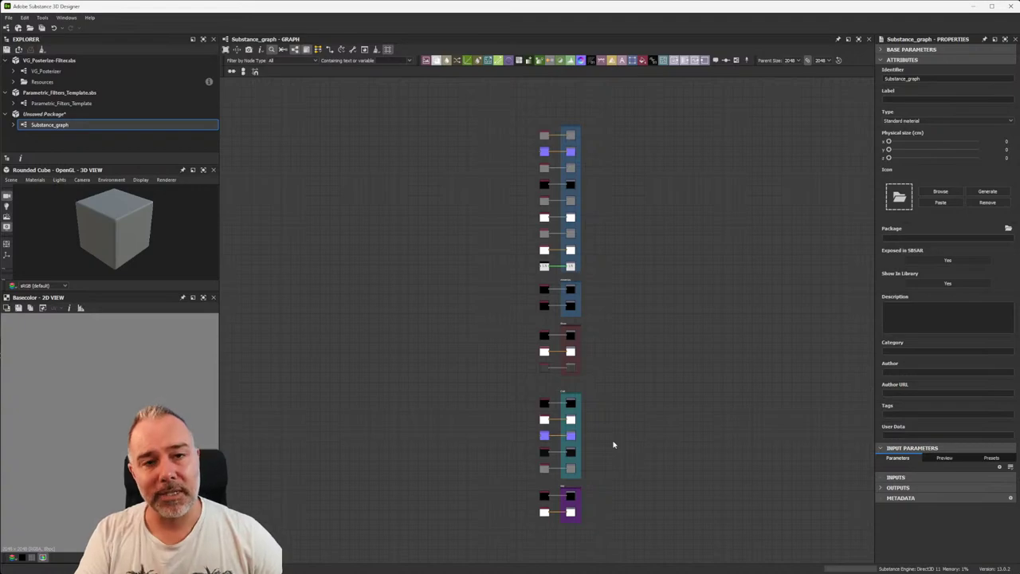
scroll(590, 139, "up", 1)
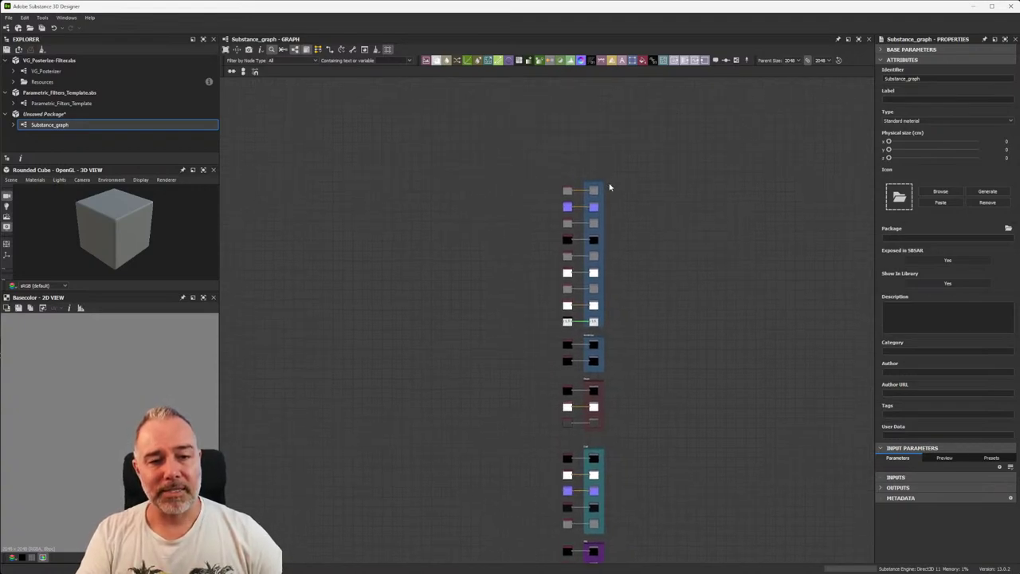
scroll(609, 167, "up", 4)
scroll(600, 192, "up", 1)
scroll(594, 201, "up", 2)
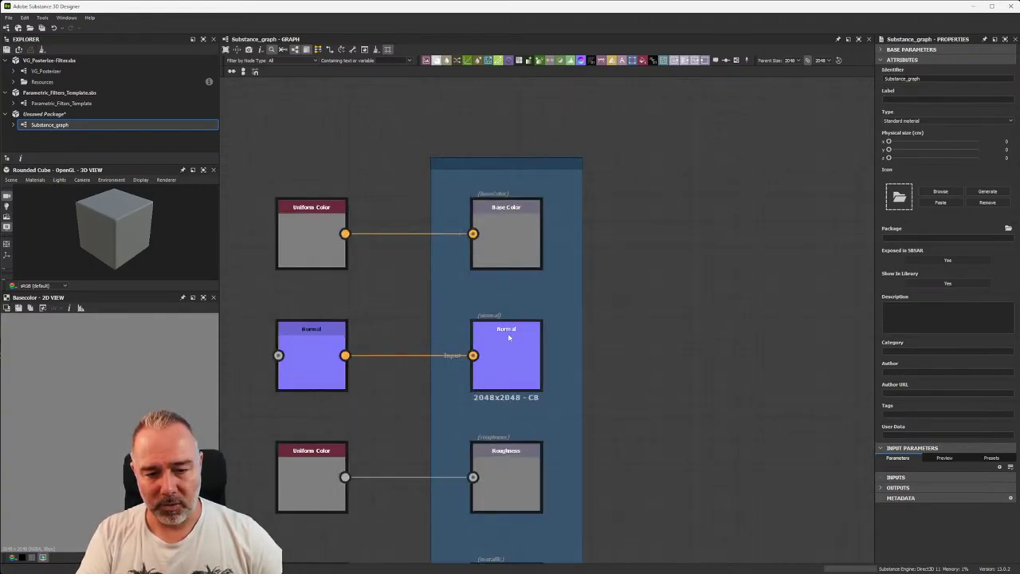
middle_click_drag(550, 263, 555, 200)
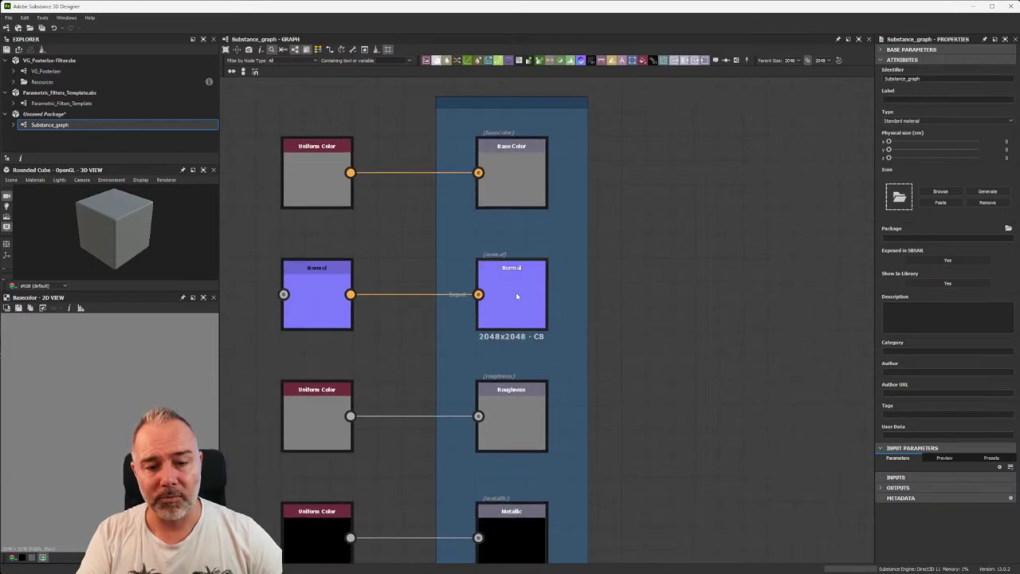
middle_click_drag(574, 344, 602, 301)
scroll(602, 301, "down", 3)
scroll(678, 403, "down", 3)
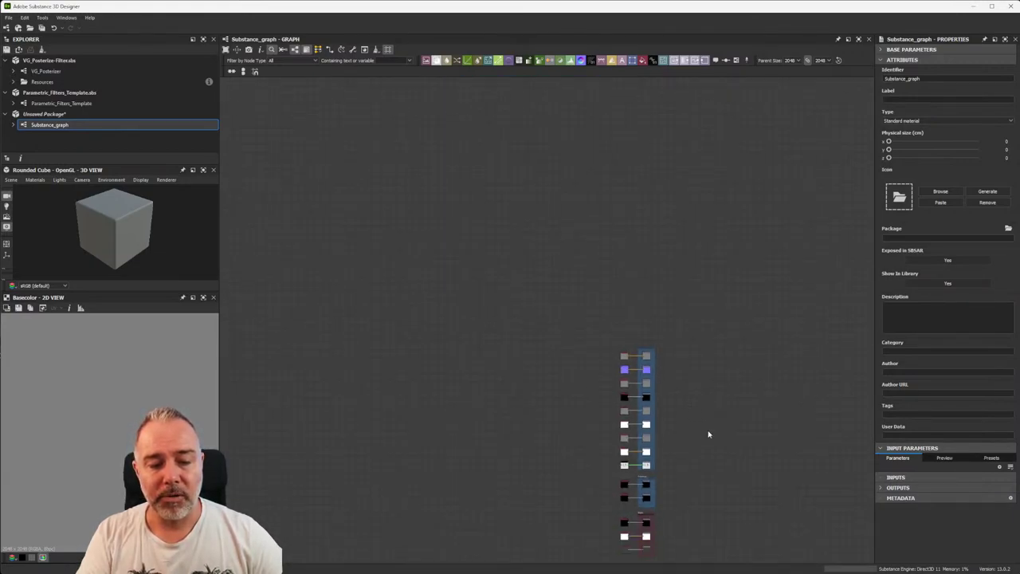
middle_click_drag(709, 433, 616, 276)
- Delete the surplus lower output node groups, undoing the Opacity and Specular Level deletion
mouse_move(623, 503)
left_mouse_down()
mouse_move(445, 262)
mouse_move(444, 246)
left_mouse_up()
scroll(606, 235, "up", 4)
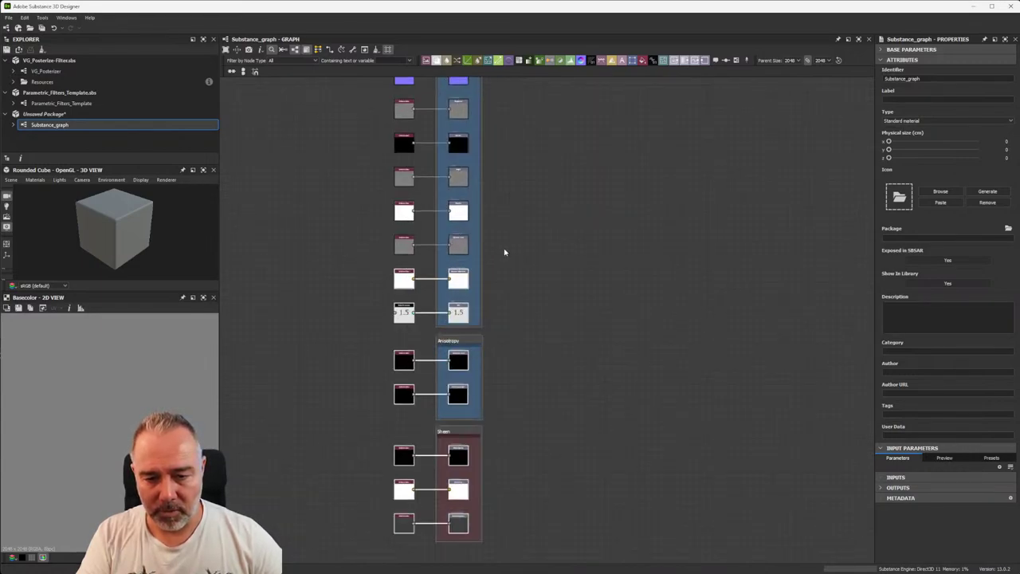
scroll(504, 252, "up", 2)
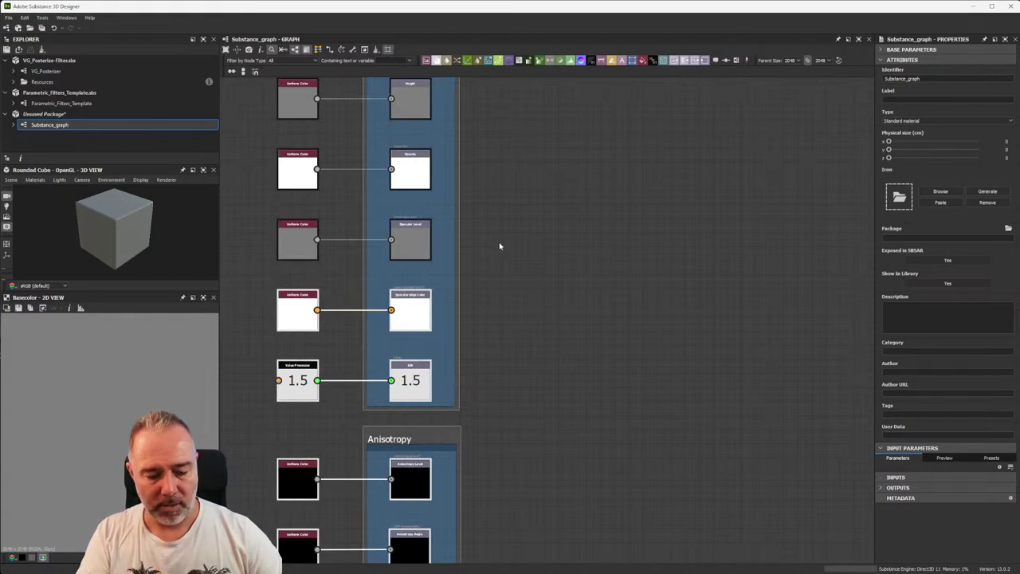
key("Delete")
left_click_drag(513, 292, 249, 142)
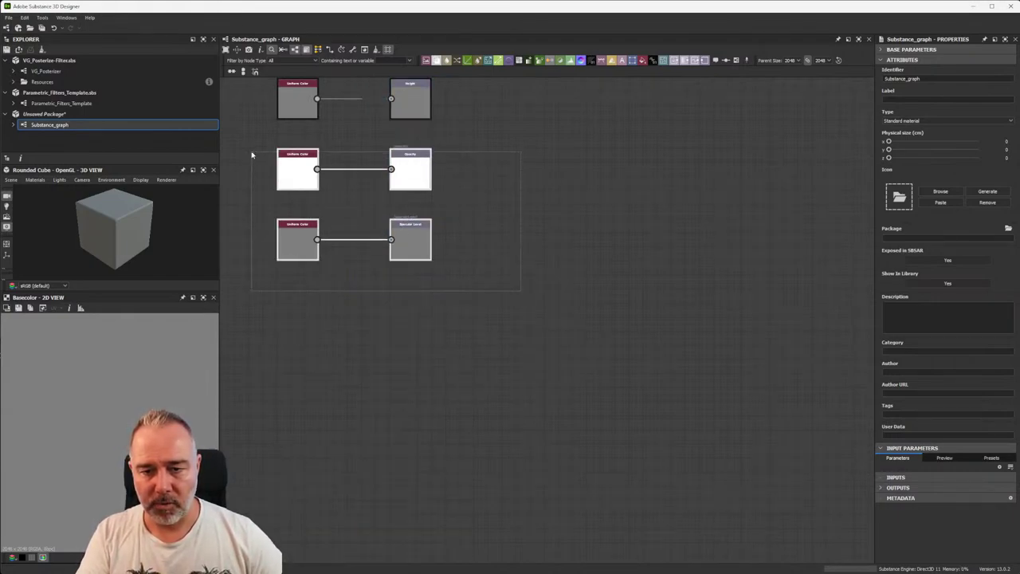
key("Delete")
key("ctrl+z")
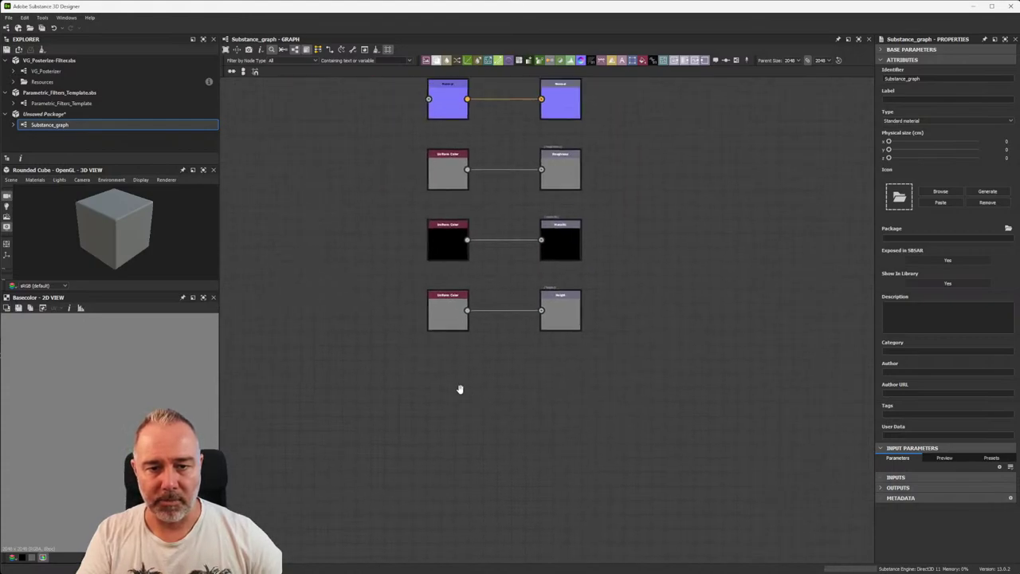
- Frame BaseColor through Height outputs, leaving free space on the left of the graph
scroll(463, 387, "down", 4)
scroll(529, 346, "up", 2)
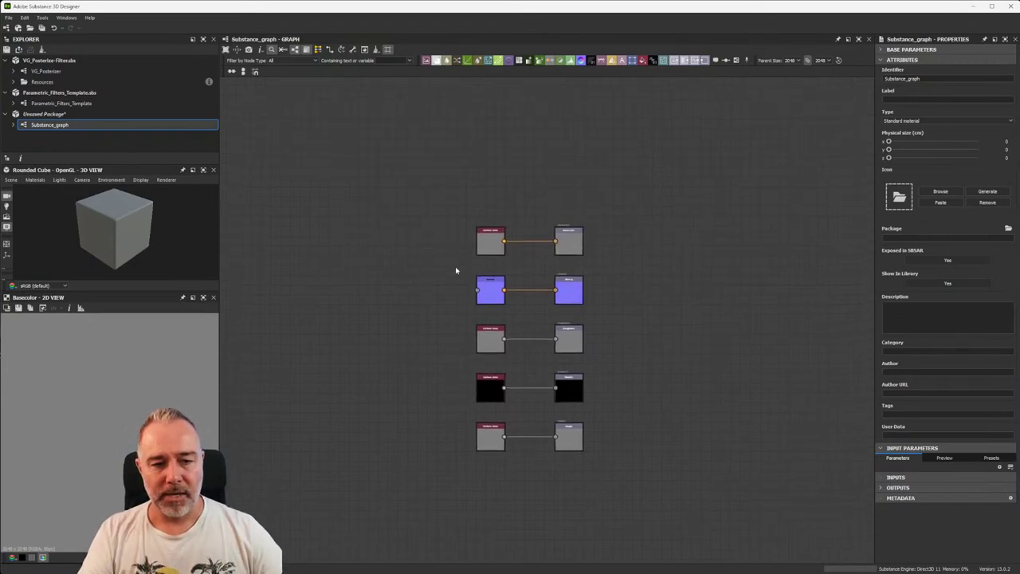
scroll(510, 247, "up", 3)
mouse_move(663, 367)
middle_mouse_down()
mouse_move(638, 351)
mouse_move(624, 301)
mouse_move(521, 383)
middle_mouse_up()
scroll(643, 412, "up", 2)
scroll(645, 358, "down", 2)
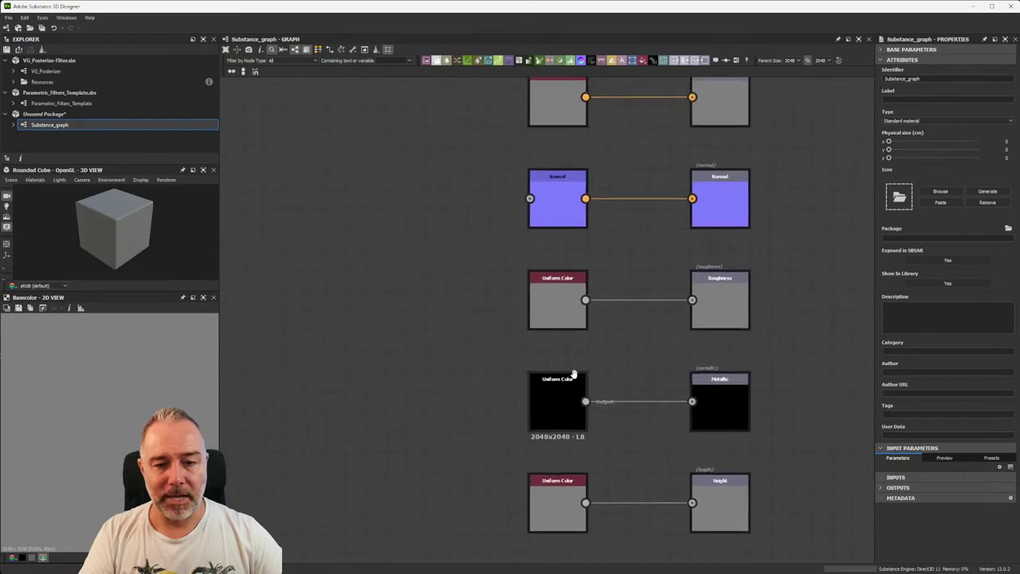
scroll(521, 382, "down", 3)
scroll(467, 335, "up", 2)
scroll(465, 332, "down", 1)
middle_click_drag(465, 332, 490, 310)
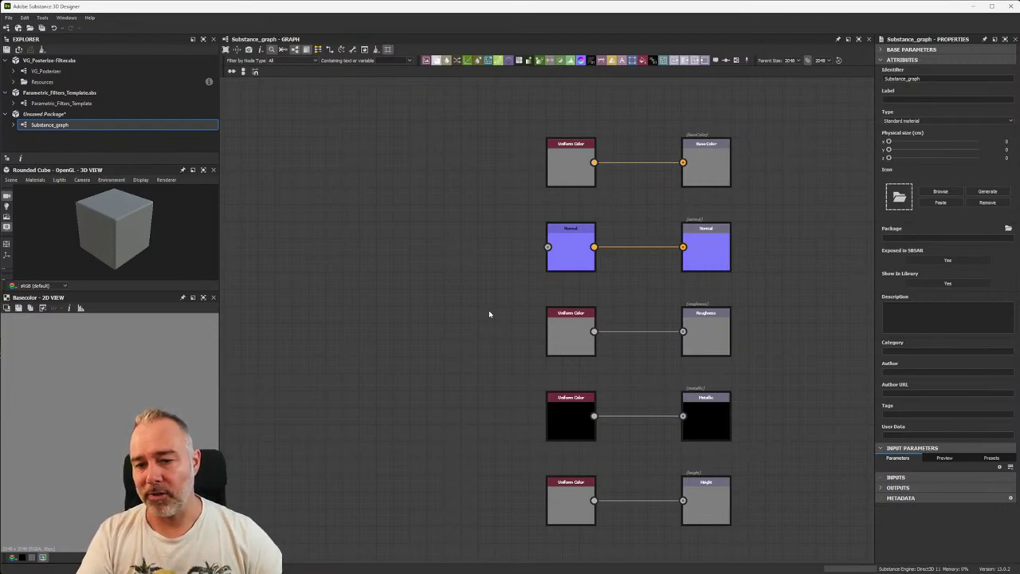
scroll(423, 287, "up", 1)
scroll(444, 289, "down", 1)
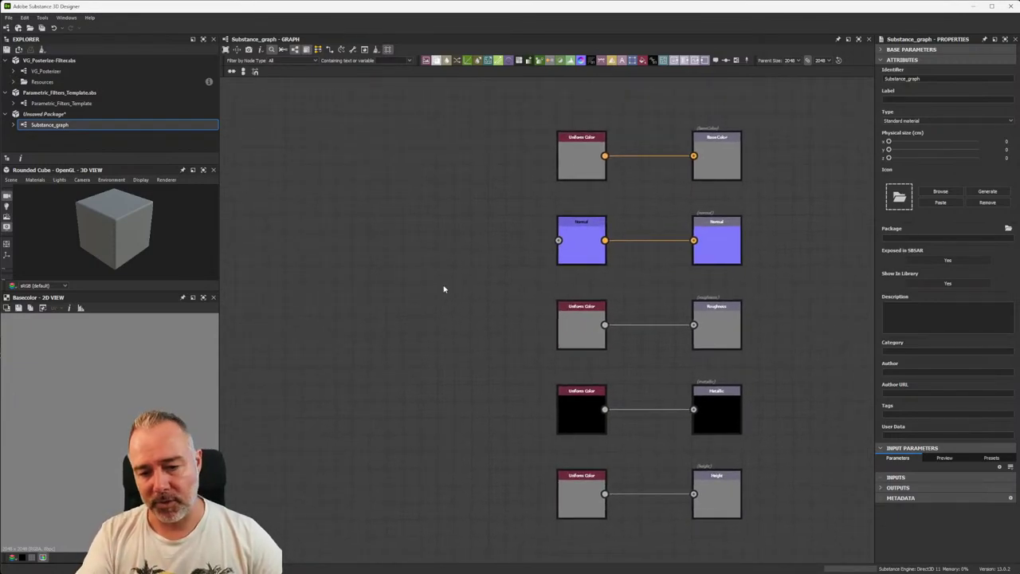
middle_click_drag(437, 287, 497, 295)
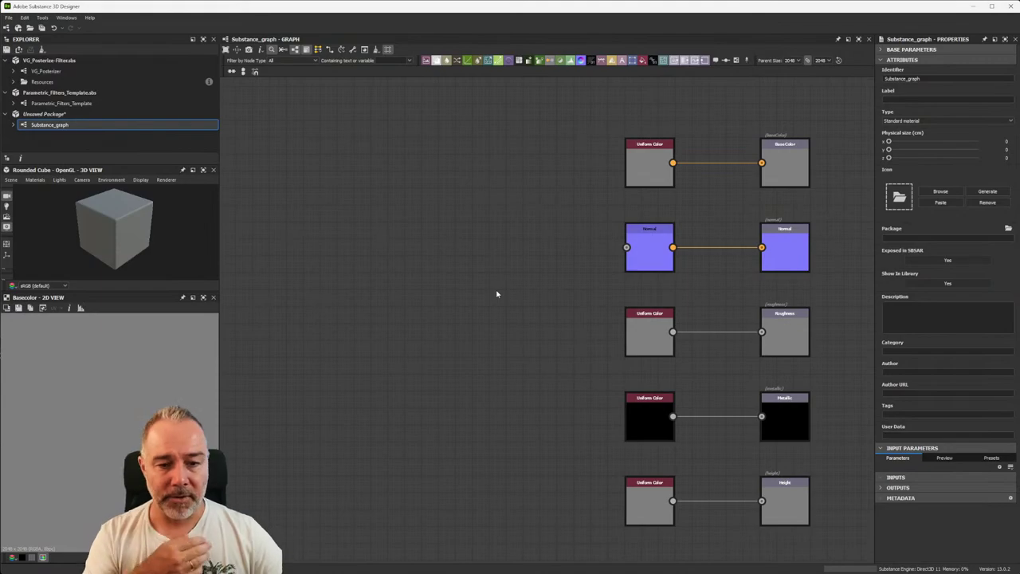
- Add an Input Color node via the 'input' search and place it on the graph's left
key("space")
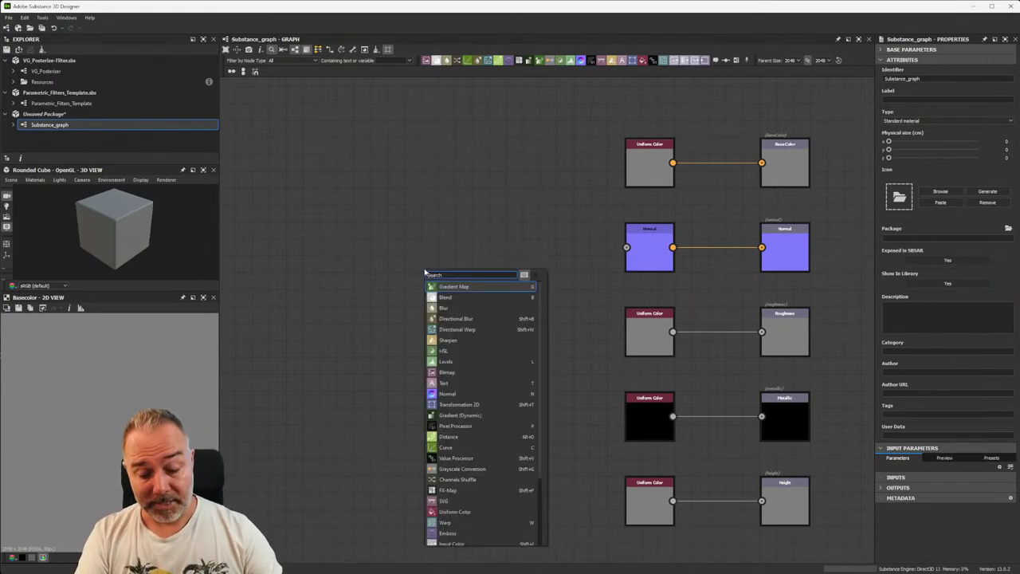
type("input")
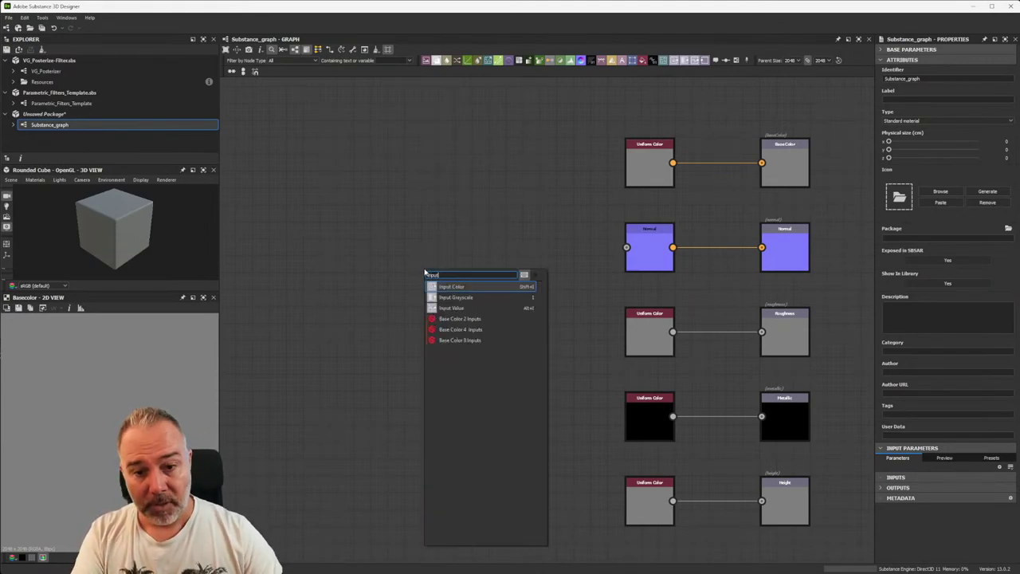
left_click(474, 287)
left_click_drag(431, 272, 330, 306)
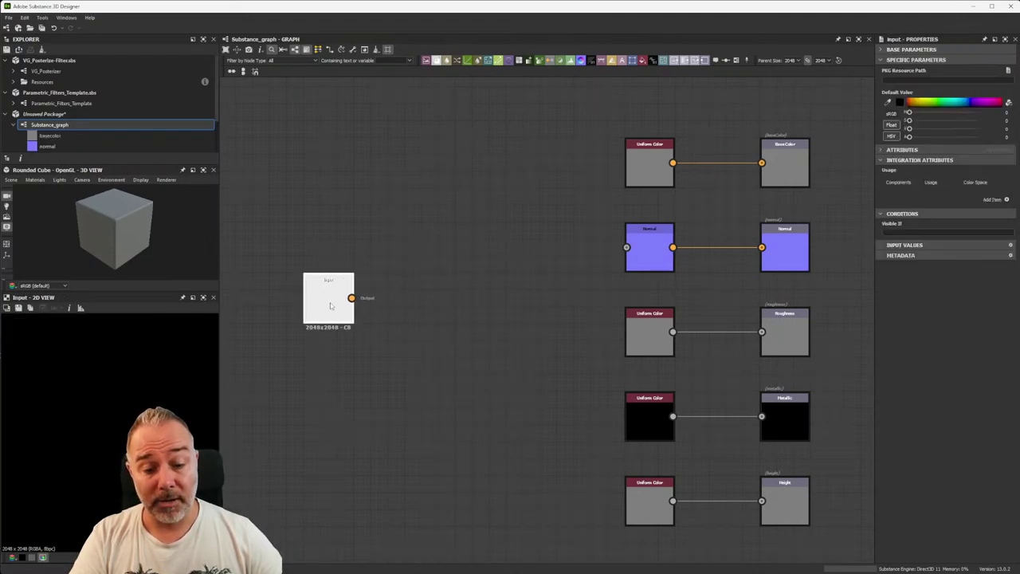
middle_click_drag(390, 308, 443, 317)
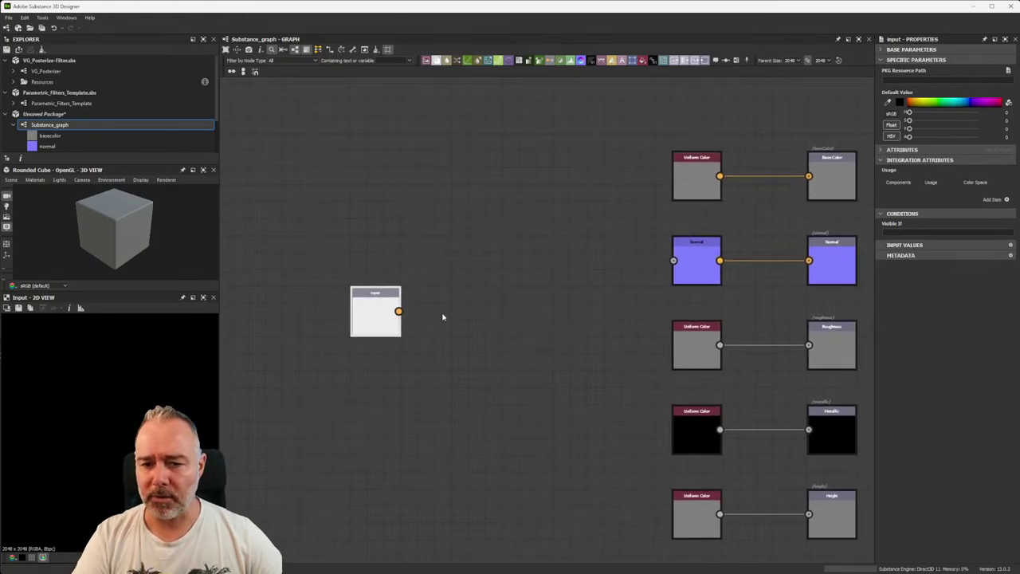
left_click_drag(379, 324, 344, 340)
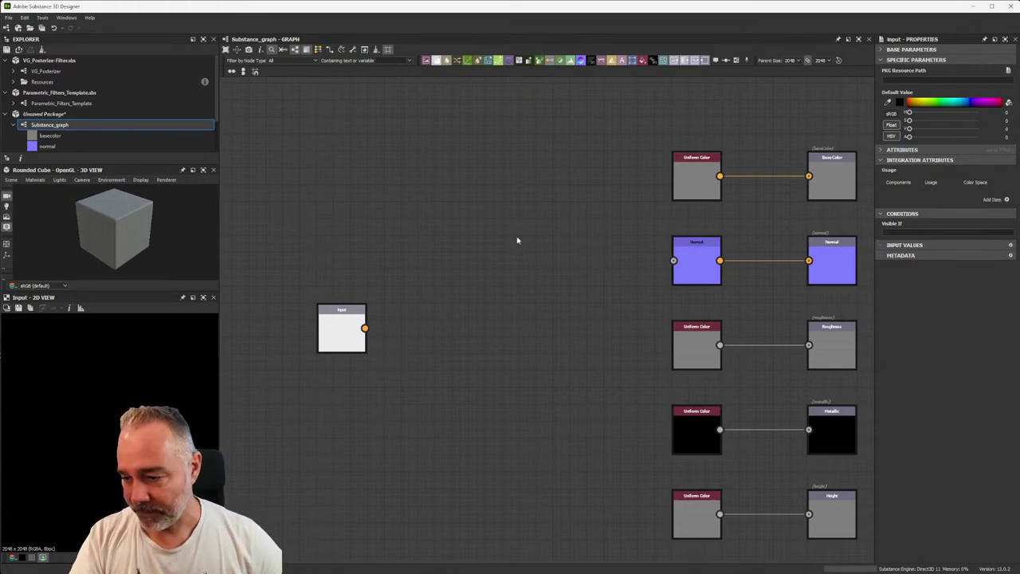
- Add a Base Material node via the 'base' search near the graph centre
key("space")
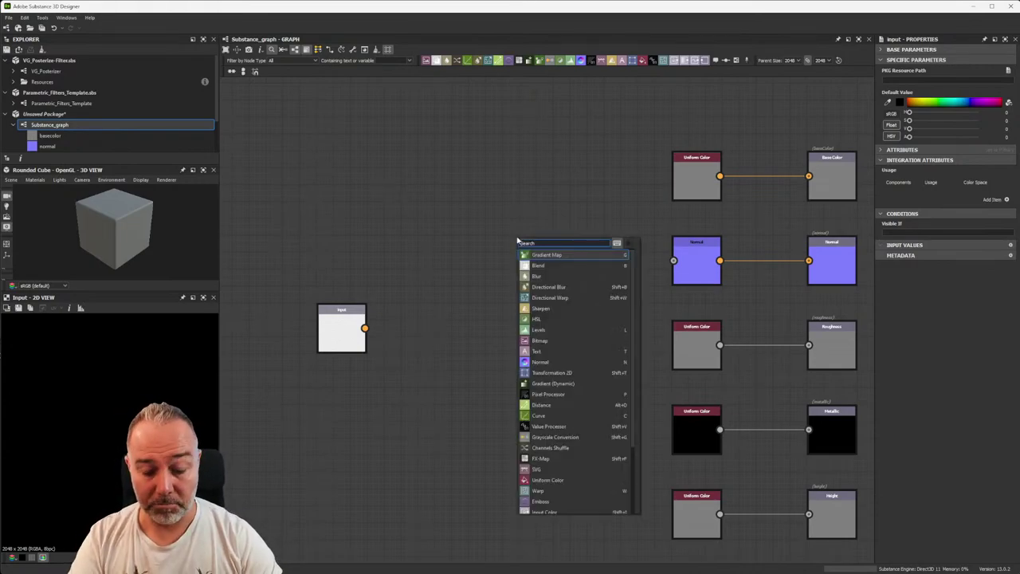
type("base")
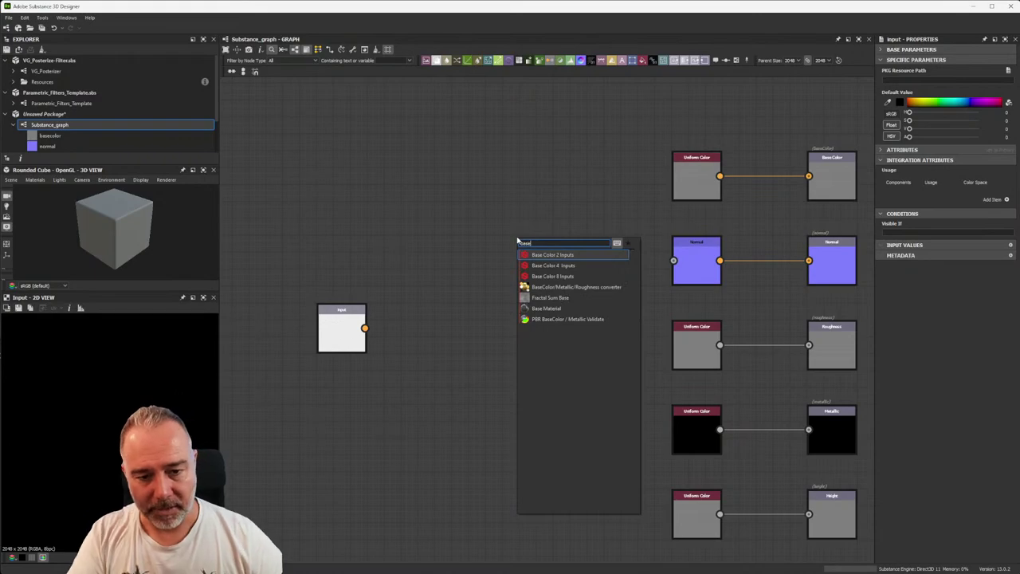
left_click(547, 307)
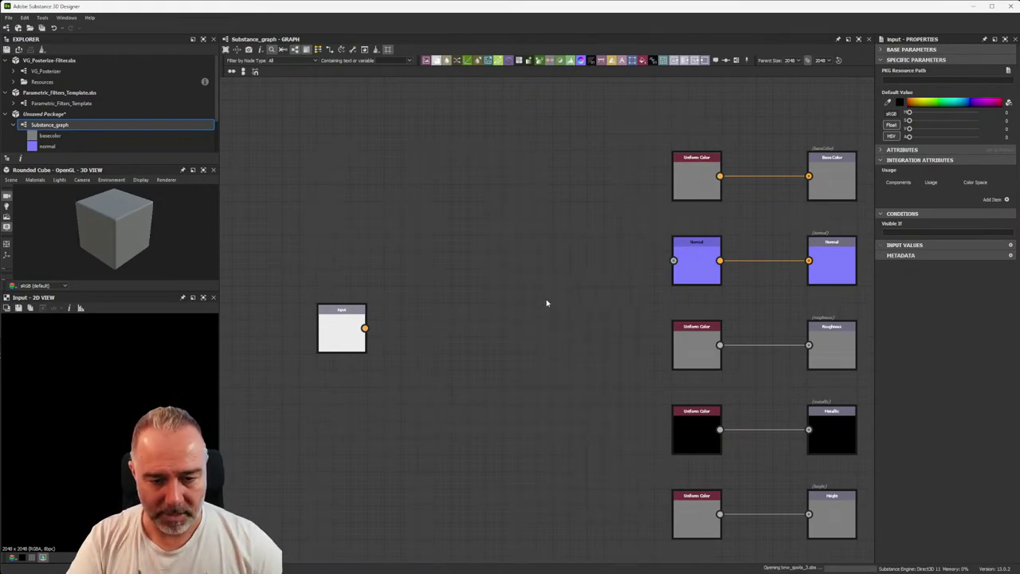
mouse_move(522, 252)
left_mouse_down()
mouse_move(546, 310)
mouse_move(540, 304)
left_mouse_up()
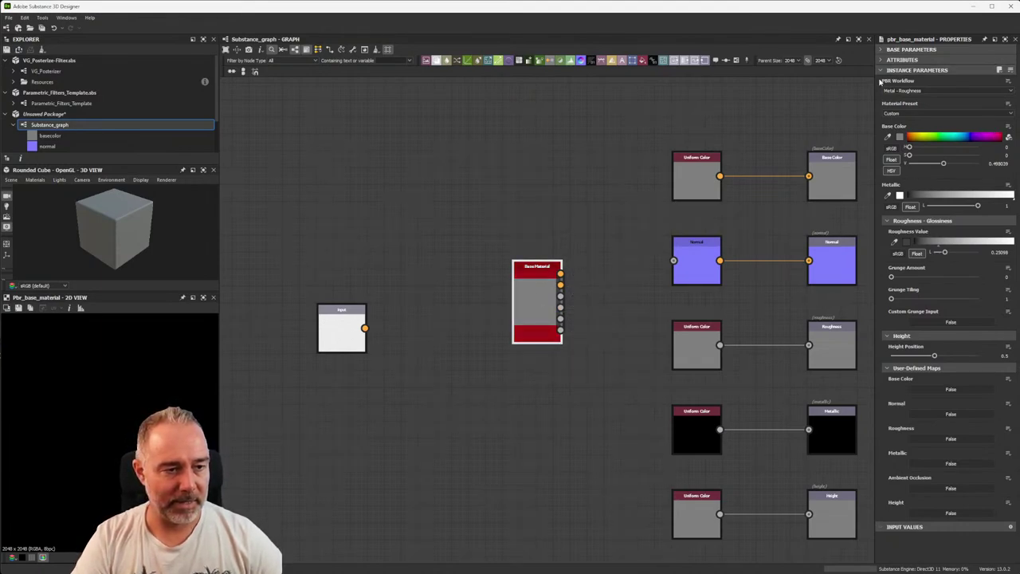
- Set Base Material's preset to Gold and rotate the preview cube to inspect it
left_click(984, 115)
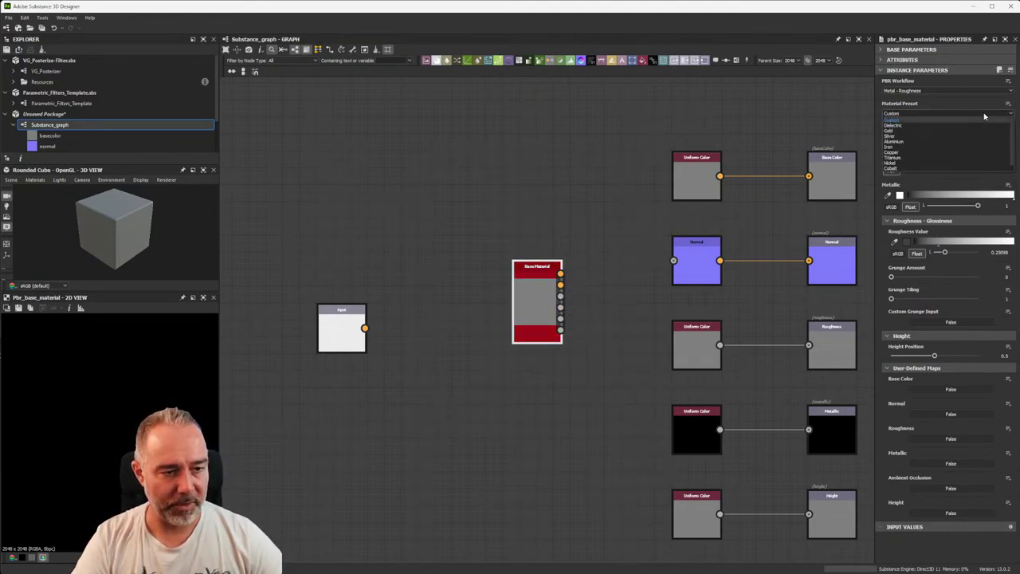
left_click(909, 131)
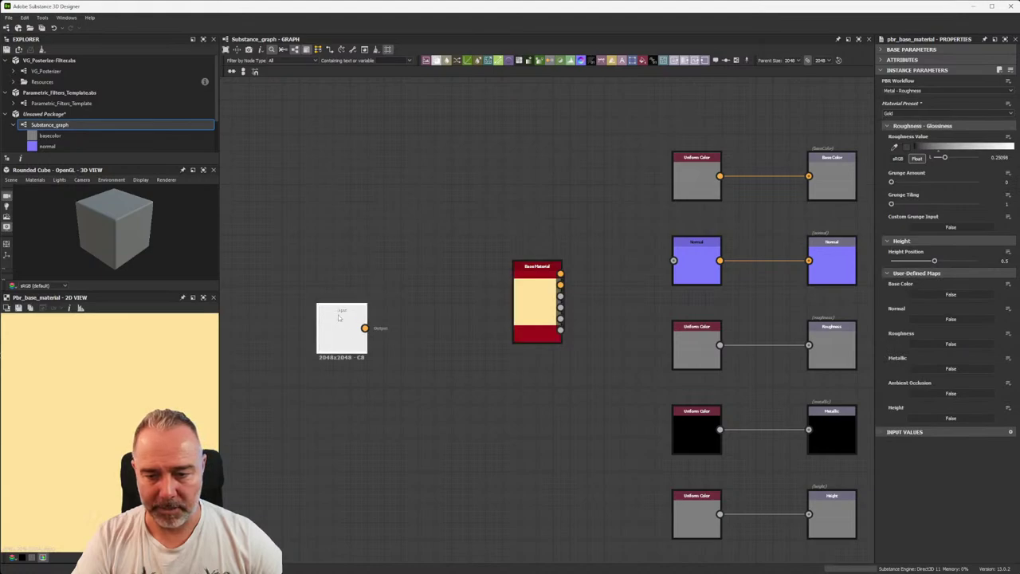
left_click_drag(341, 334, 341, 302)
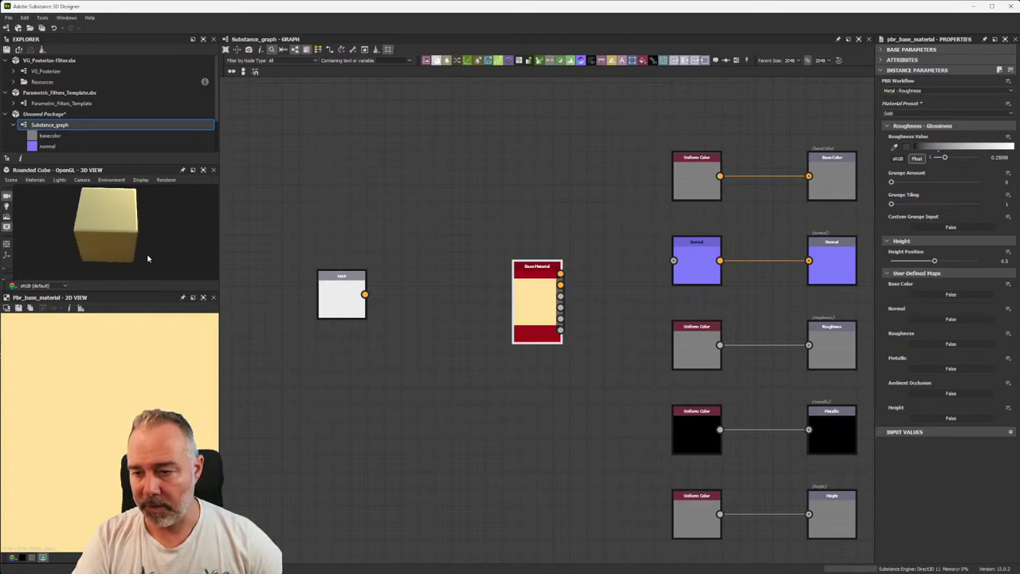
mouse_move(151, 255)
left_mouse_down()
mouse_move(110, 181)
mouse_move(148, 214)
mouse_move(89, 243)
mouse_move(61, 191)
left_mouse_up()
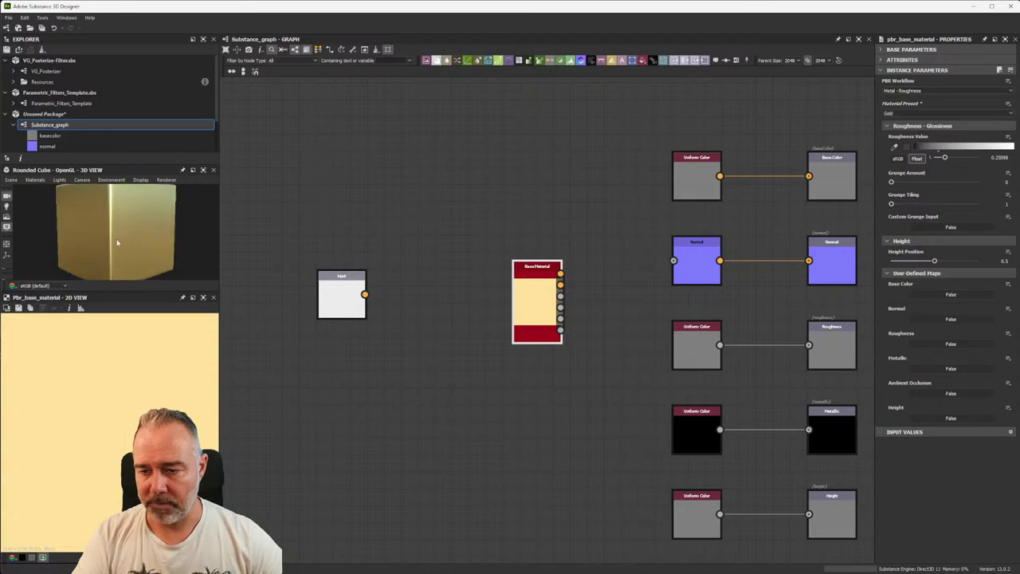
mouse_move(345, 287)
left_mouse_down()
mouse_move(363, 304)
mouse_move(371, 296)
left_mouse_up()
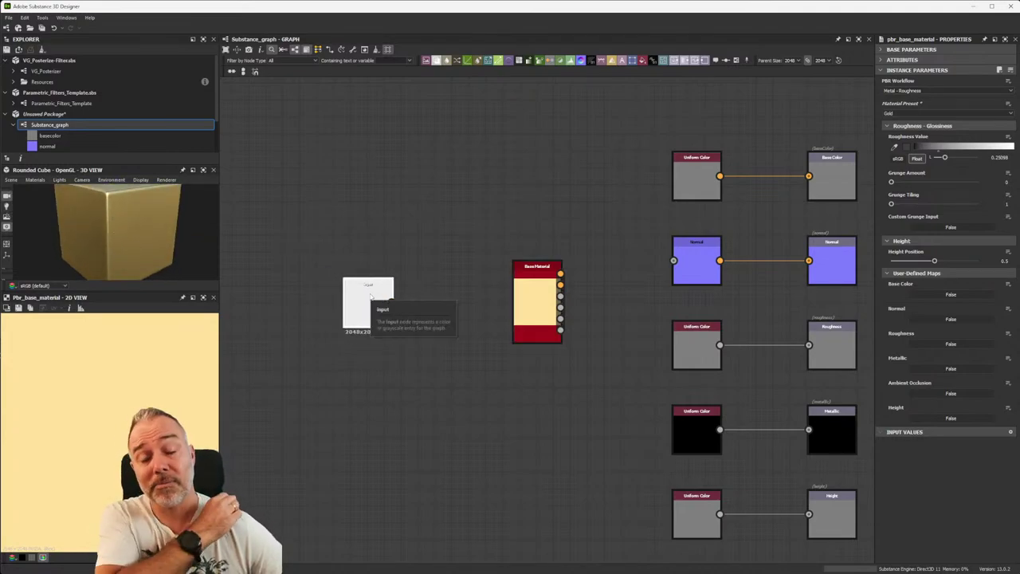
left_click_drag(371, 296, 319, 283)
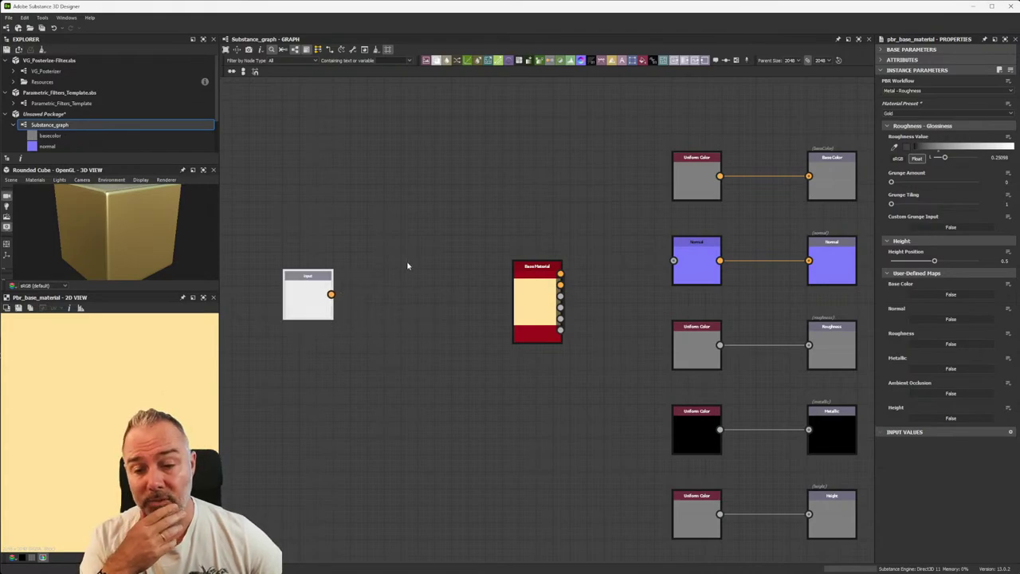
key("space")
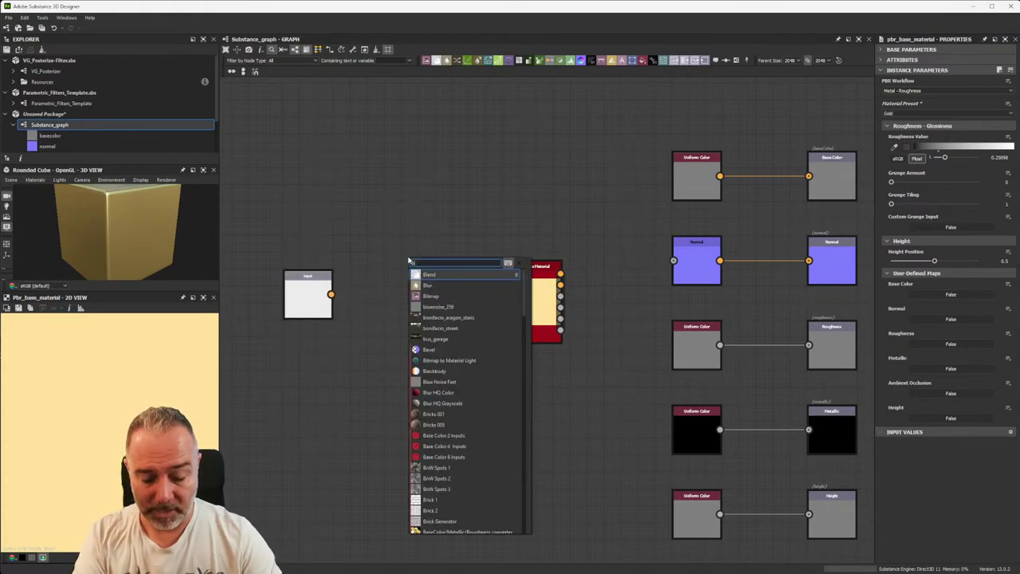
- Add a Bitmap to Material Light node and wire the Input node into it
type("bitm")
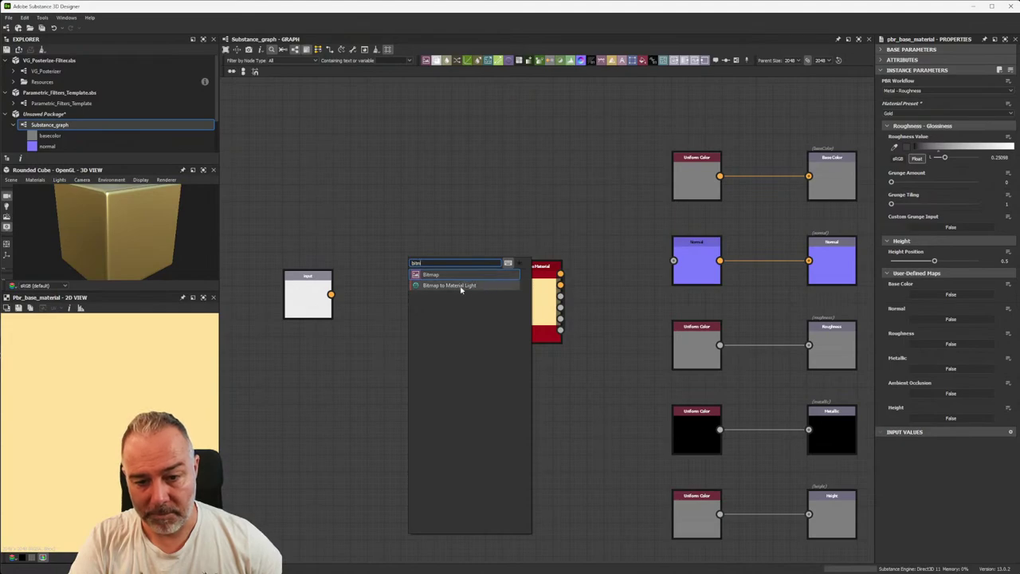
left_click(459, 286)
mouse_move(403, 274)
left_mouse_down()
mouse_move(420, 341)
mouse_move(413, 317)
left_mouse_up()
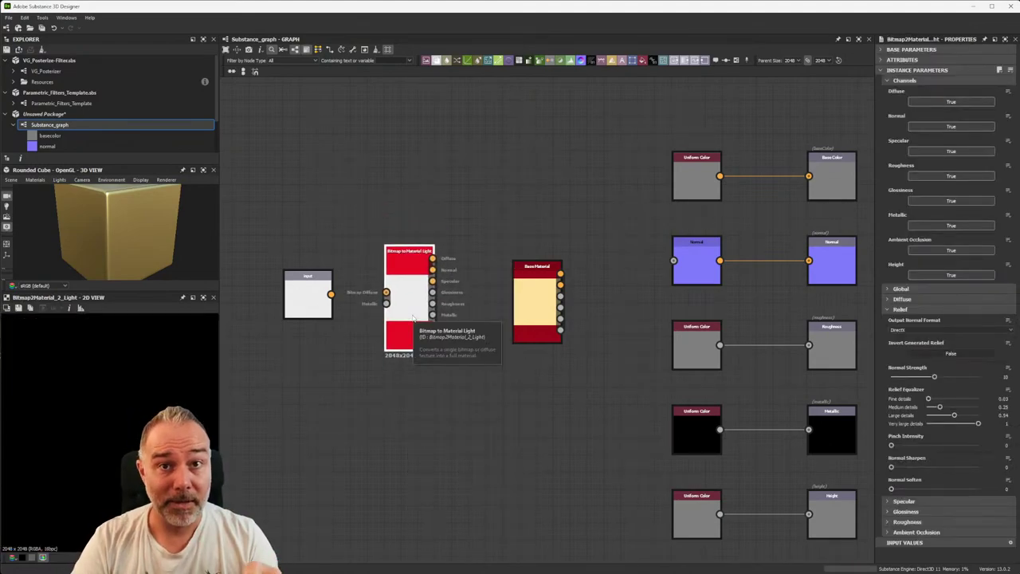
mouse_move(411, 319)
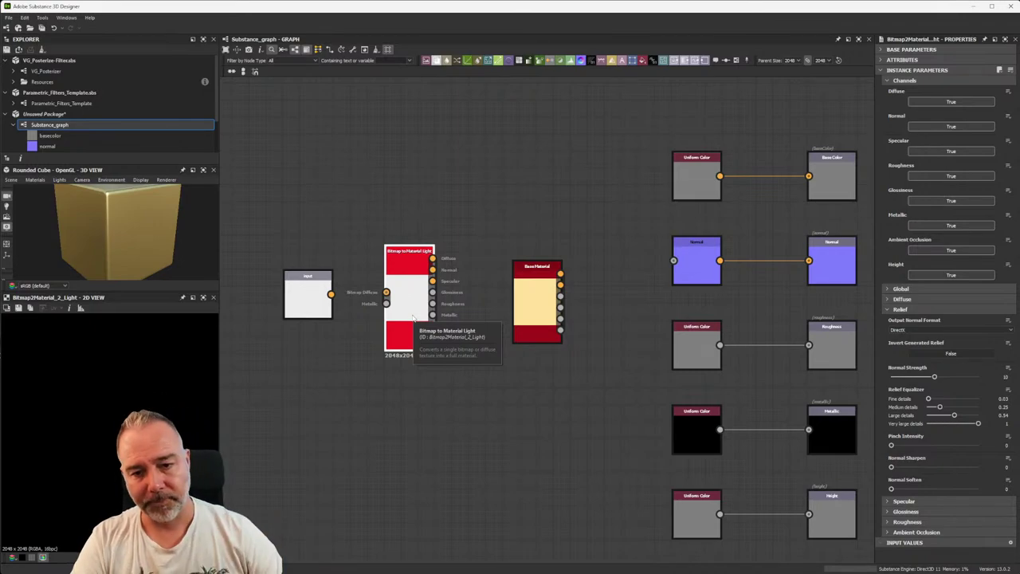
left_click_drag(331, 294, 386, 292)
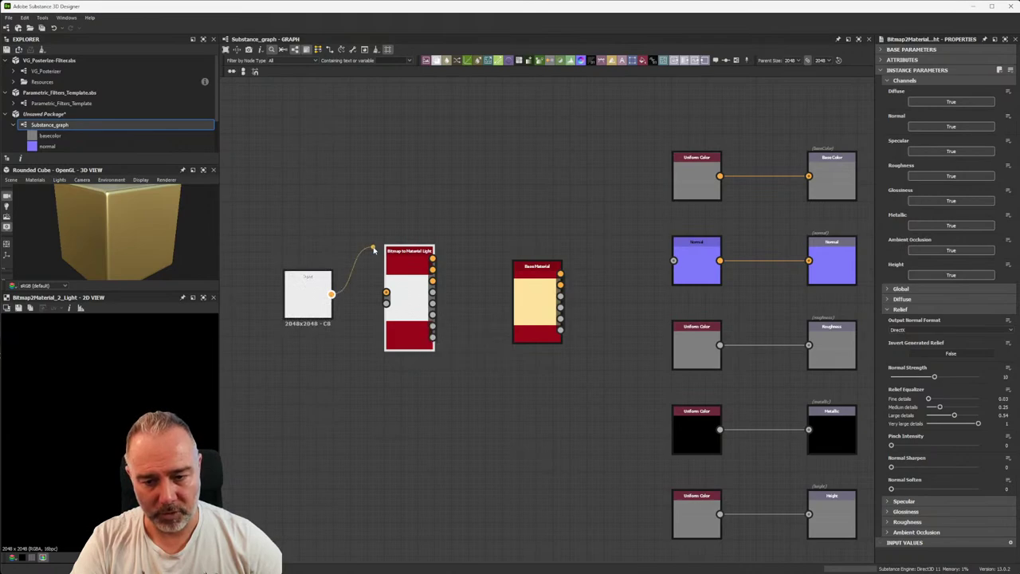
- Link the P1071954_2 bag photo into the package as a resource
scroll(434, 271, "up", 3)
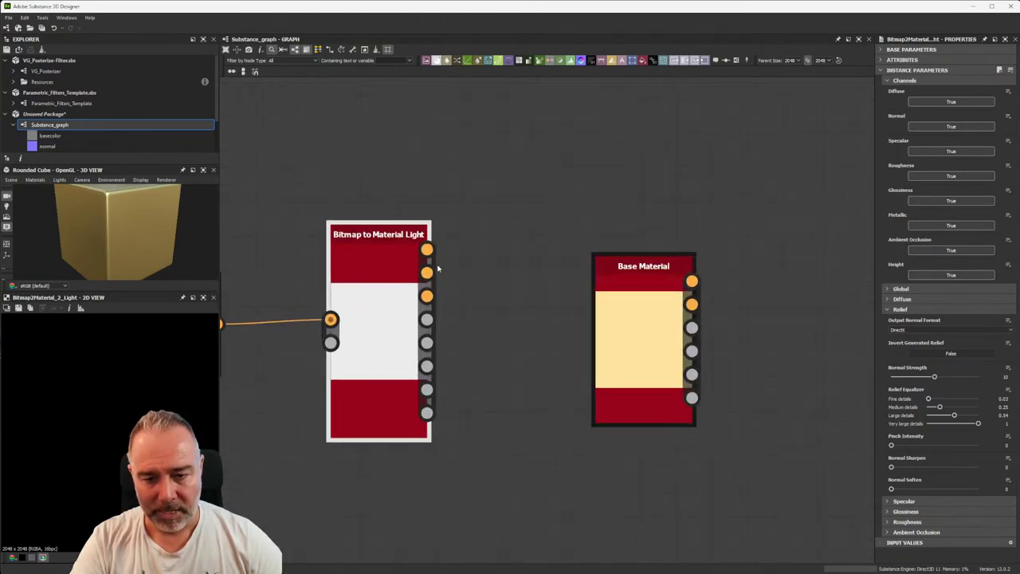
scroll(434, 271, "down", 2)
left_click(285, 301)
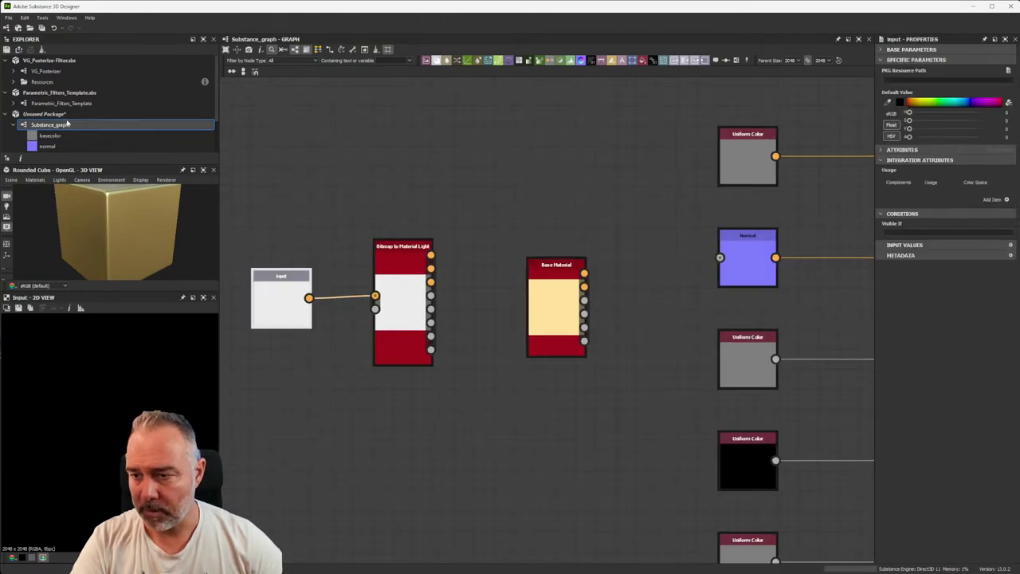
scroll(57, 123, "down", 1)
scroll(57, 124, "down", 1)
scroll(56, 123, "up", 4)
scroll(52, 96, "down", 4)
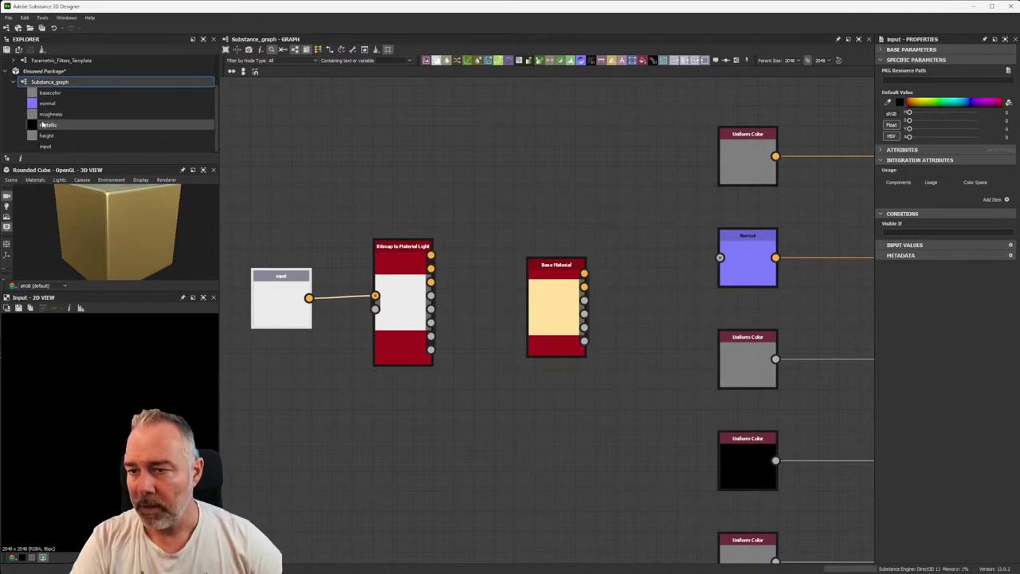
scroll(51, 84, "up", 4)
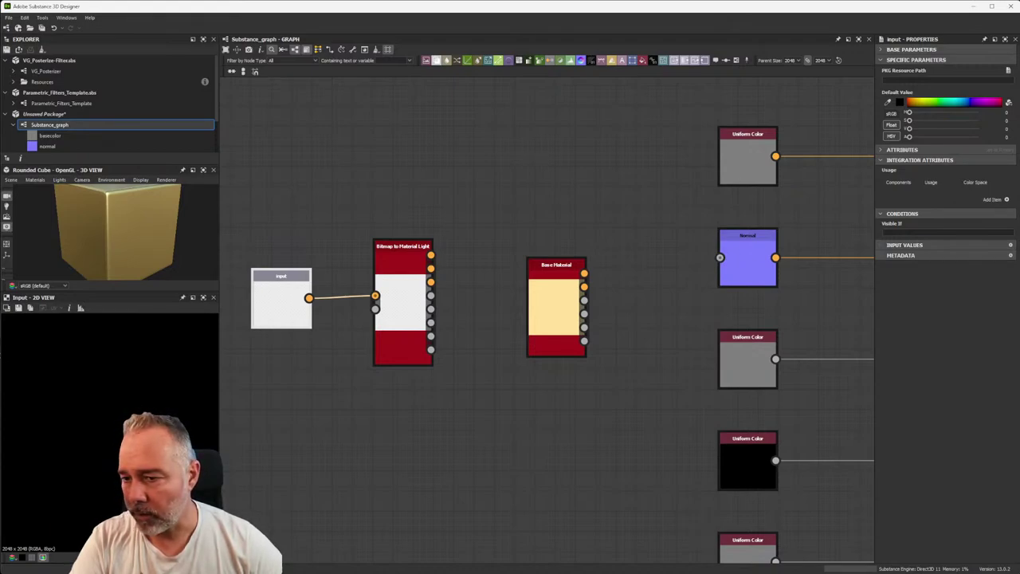
mouse_move(0, 188)
left_mouse_down()
mouse_move(90, 95)
mouse_move(90, 120)
left_mouse_up()
left_click(92, 121)
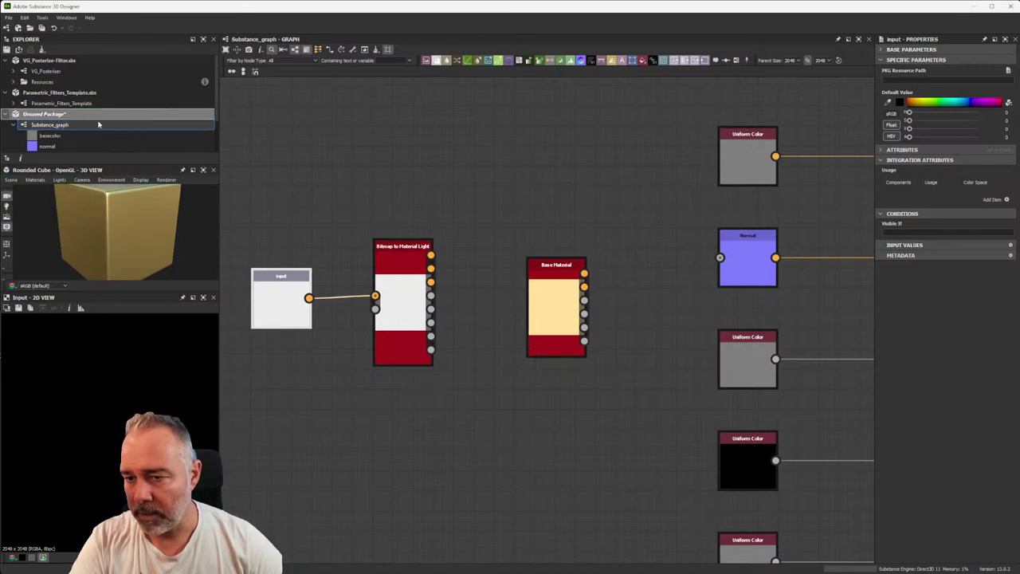
- Load the bag photo into the Input node and preview the generated maps, ending on Normal
left_click_drag(279, 310, 277, 305)
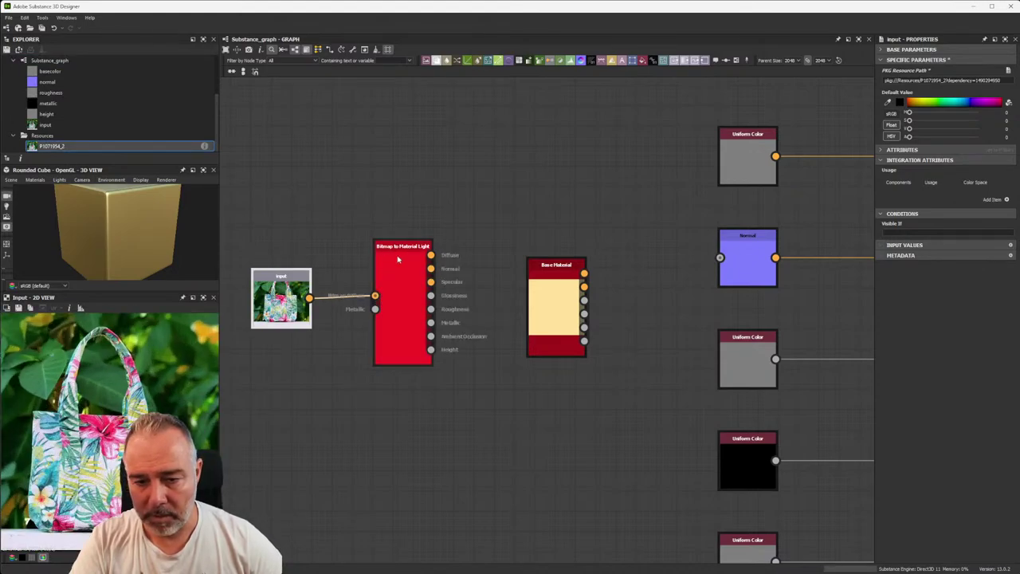
double_click(430, 256)
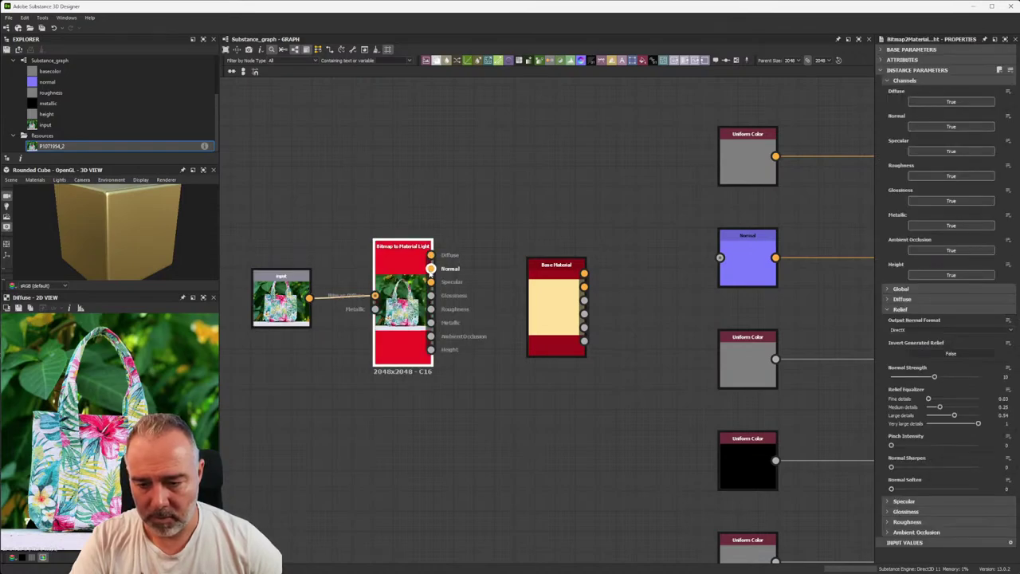
double_click(430, 270)
double_click(431, 282)
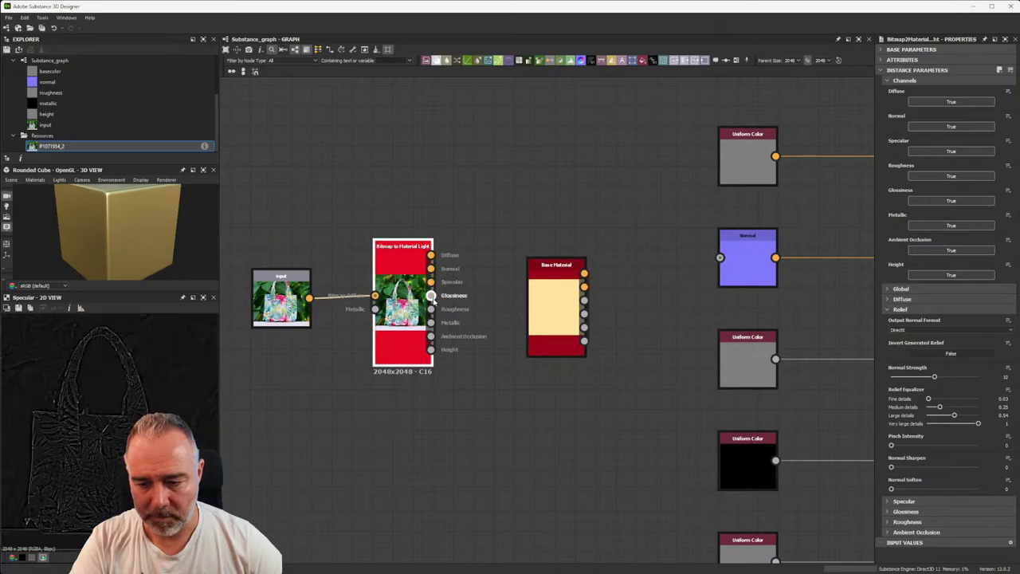
double_click(430, 295)
double_click(430, 308)
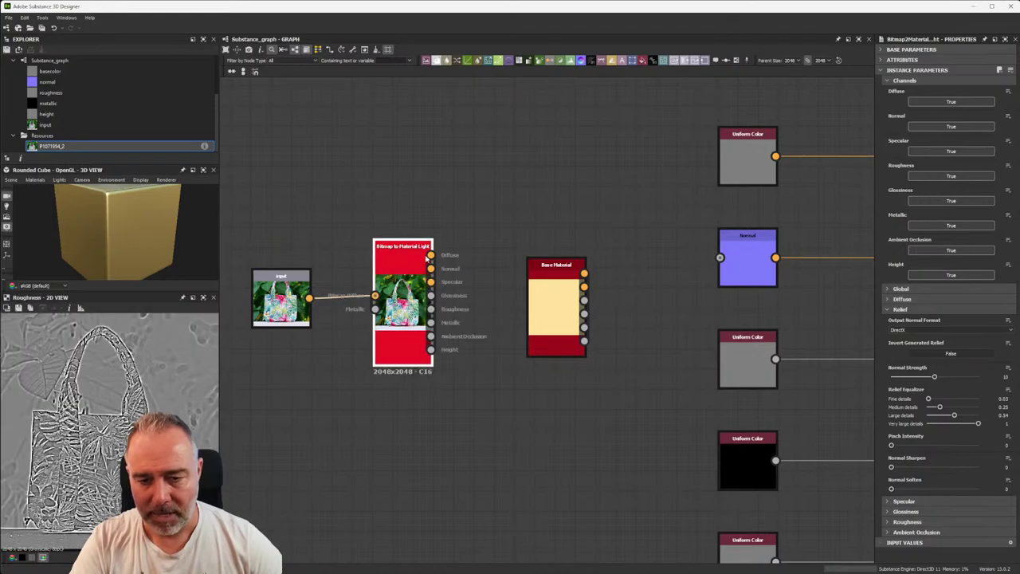
double_click(430, 269)
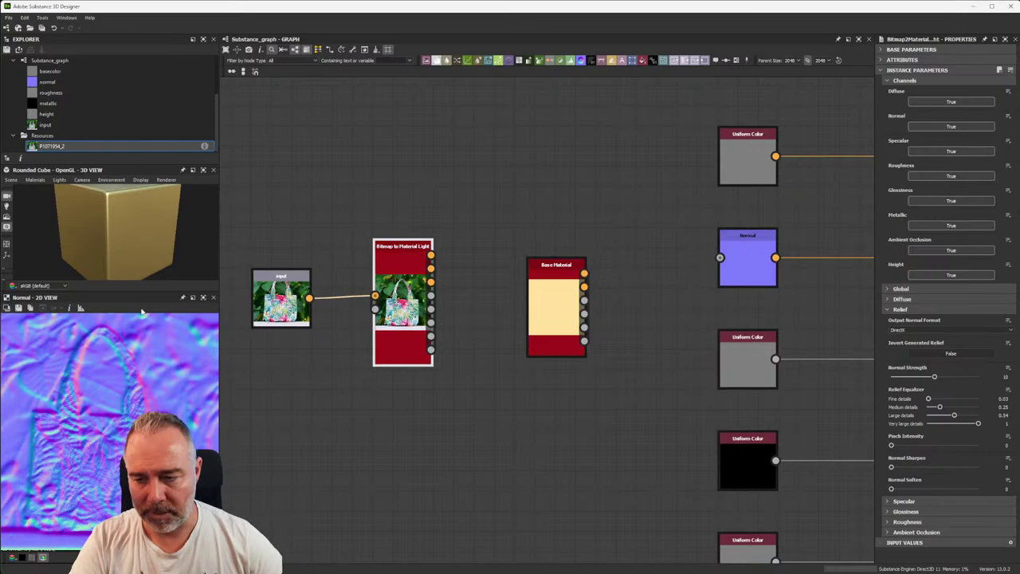
- Enable the user-defined Normal input on the Base Material node
left_click(558, 307)
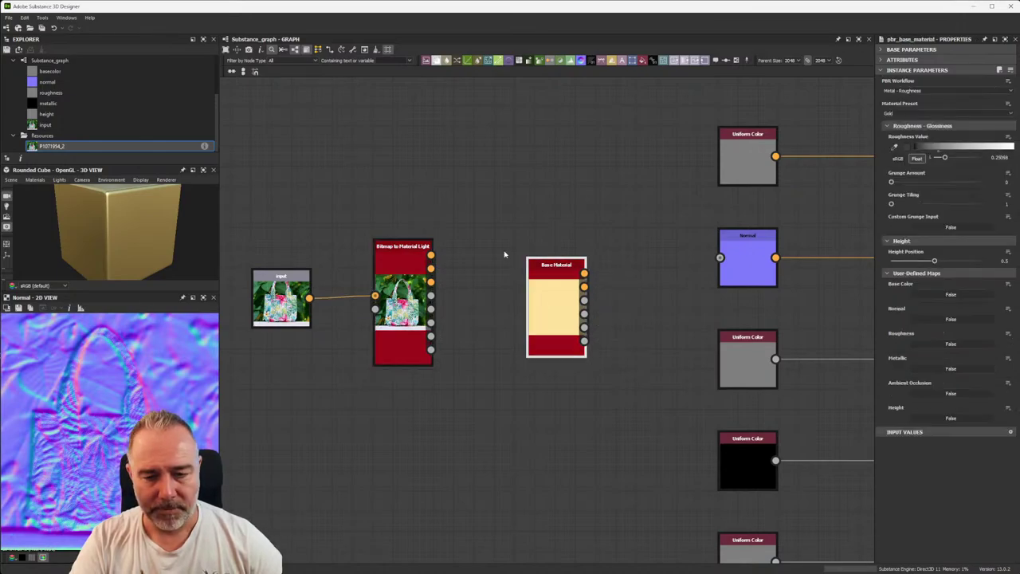
left_click_drag(547, 233, 611, 375)
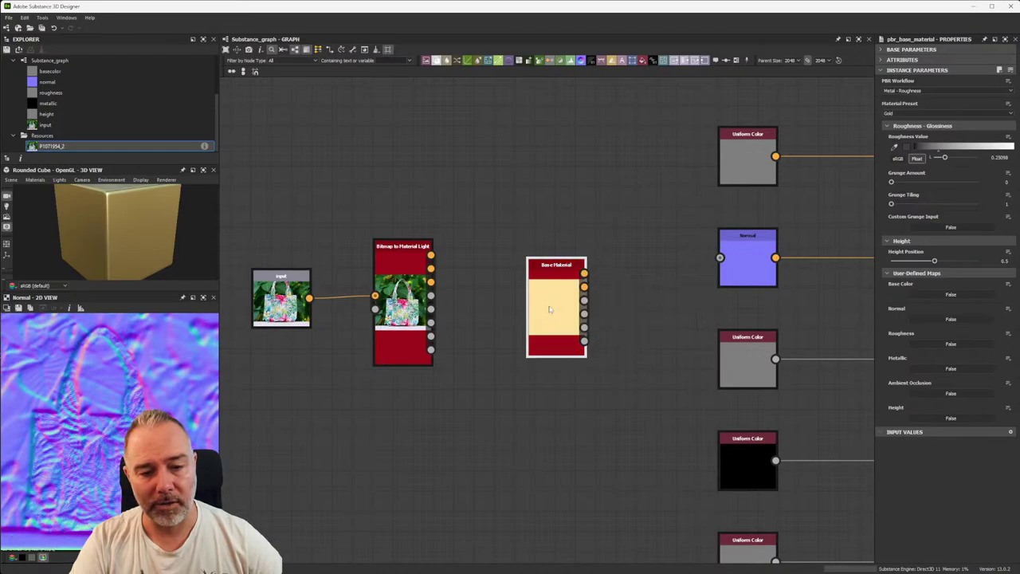
left_click(926, 320)
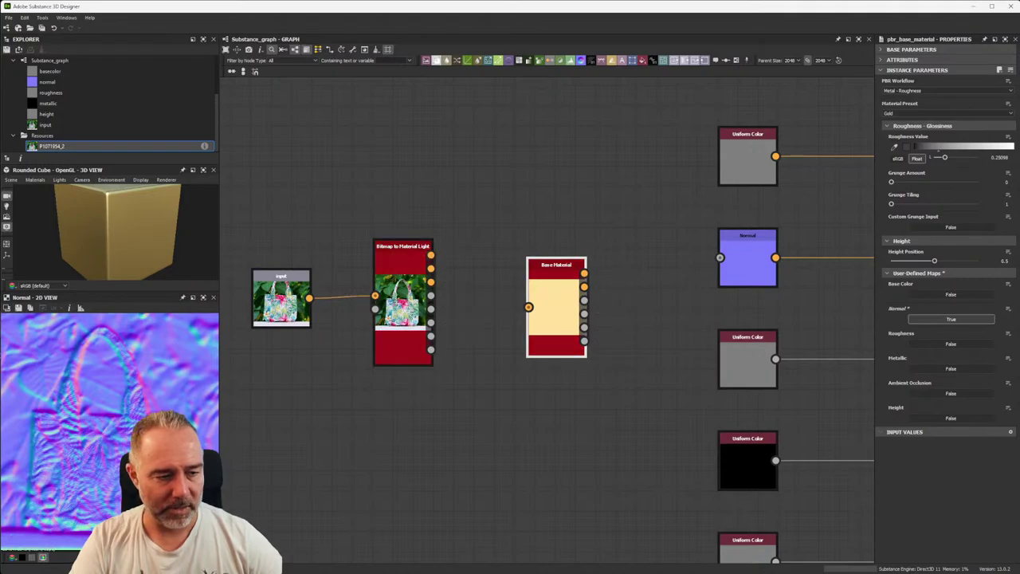
left_click(952, 319)
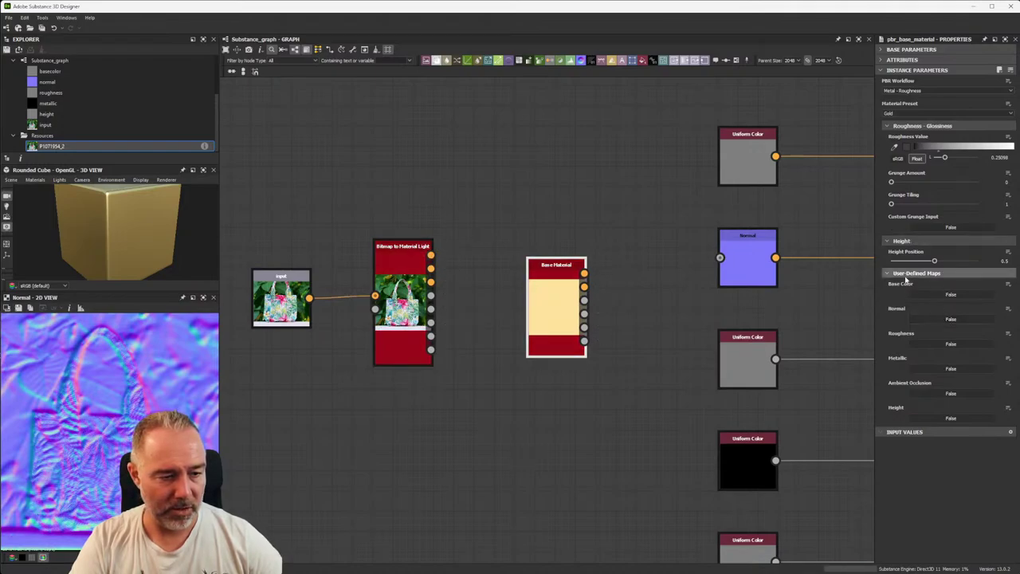
left_click(947, 320)
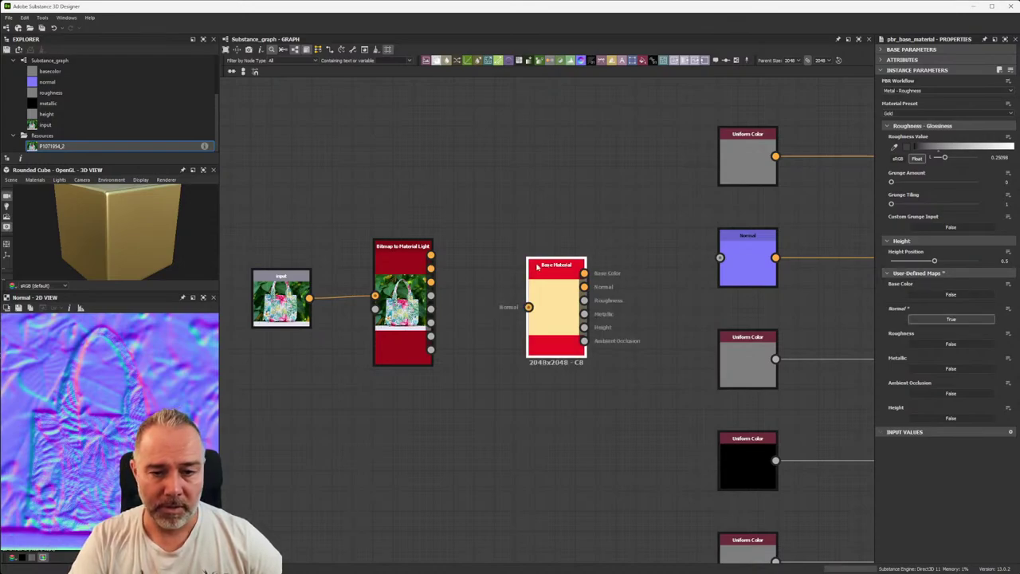
- Connect Bitmap to Material Light's Normal output to Base Material's Normal input
left_click_drag(430, 282, 528, 306)
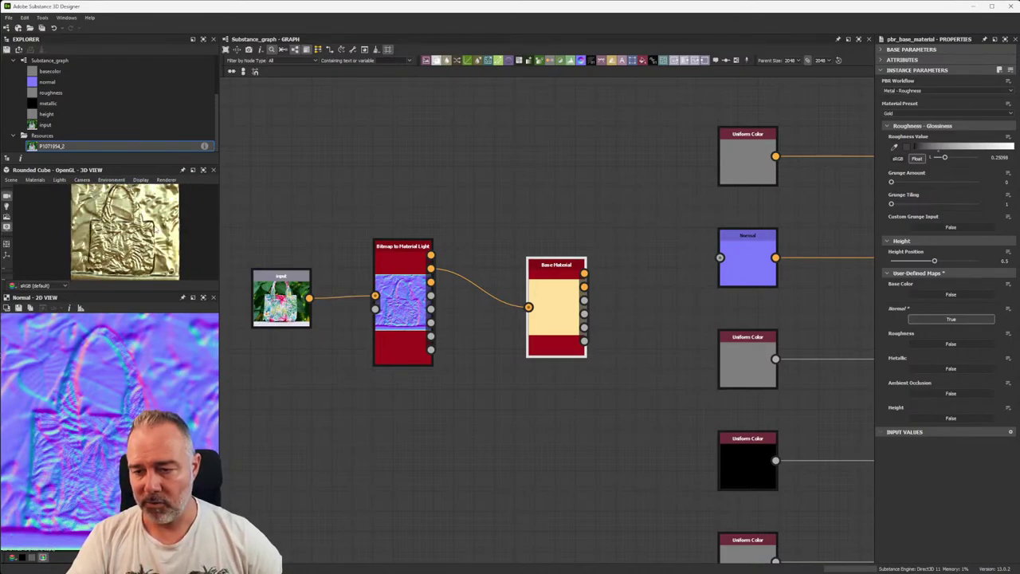
scroll(122, 233, "up", 3)
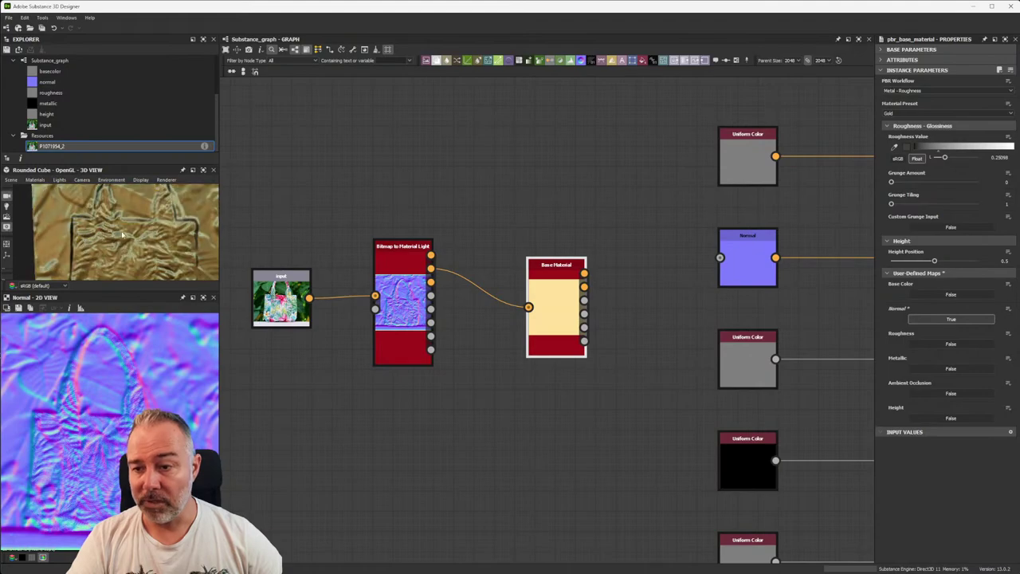
scroll(122, 233, "down", 3)
left_click_drag(122, 234, 87, 229)
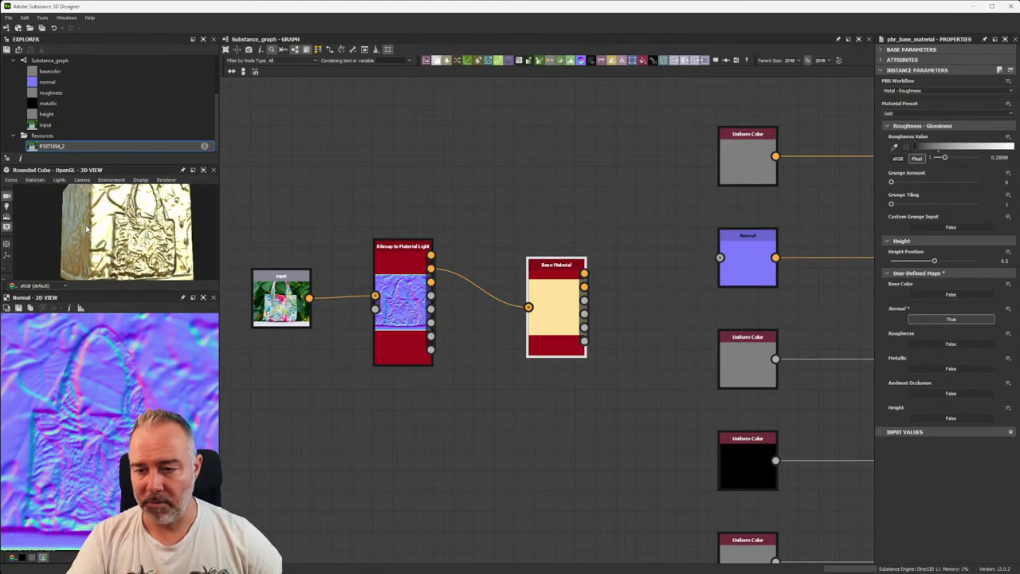
- Delete the Uniform Color nodes sitting between Base Material and the output nodes
mouse_move(643, 268)
middle_mouse_down()
mouse_move(550, 255)
mouse_move(478, 346)
middle_mouse_up()
scroll(506, 261, "down", 1)
left_click_drag(431, 313, 678, 231)
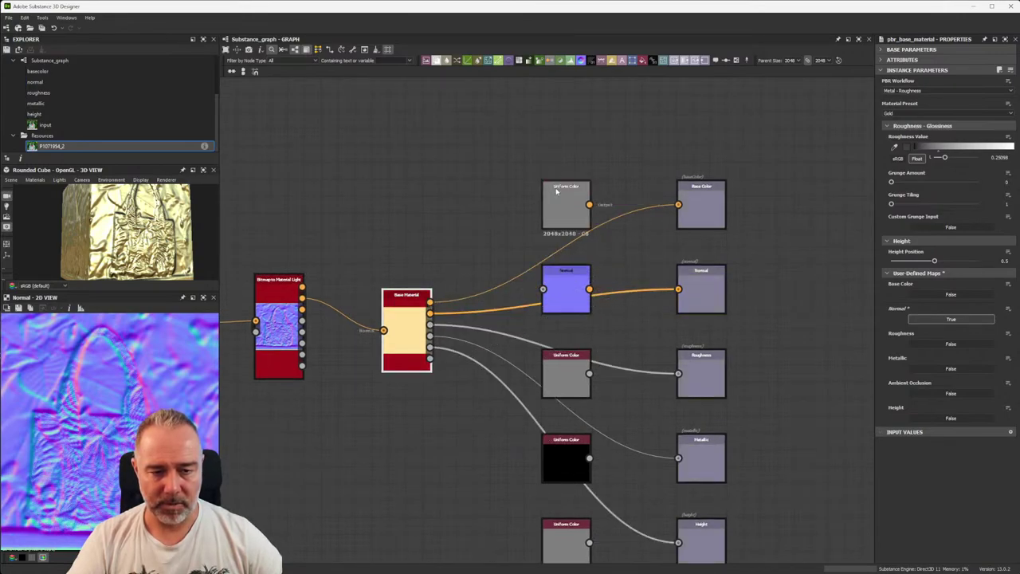
key("ctrl+z")
left_click_drag(531, 156, 564, 552)
key("Delete")
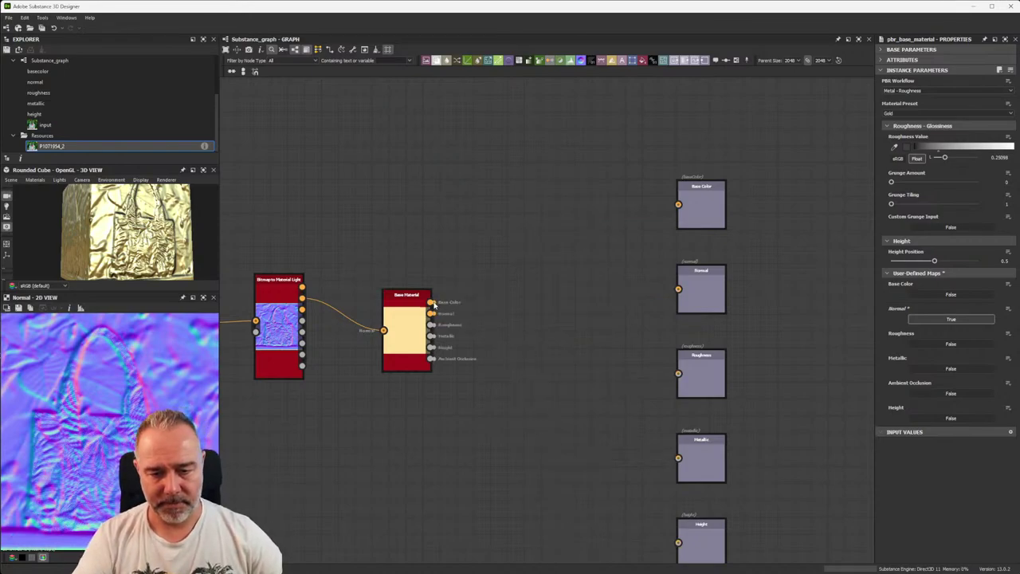
- Wire Base Material's outputs directly into BaseColor, Normal, Roughness, Metallic and Height, and tidy the layout
left_click_drag(435, 305, 706, 199)
scroll(772, 364, "down", 4)
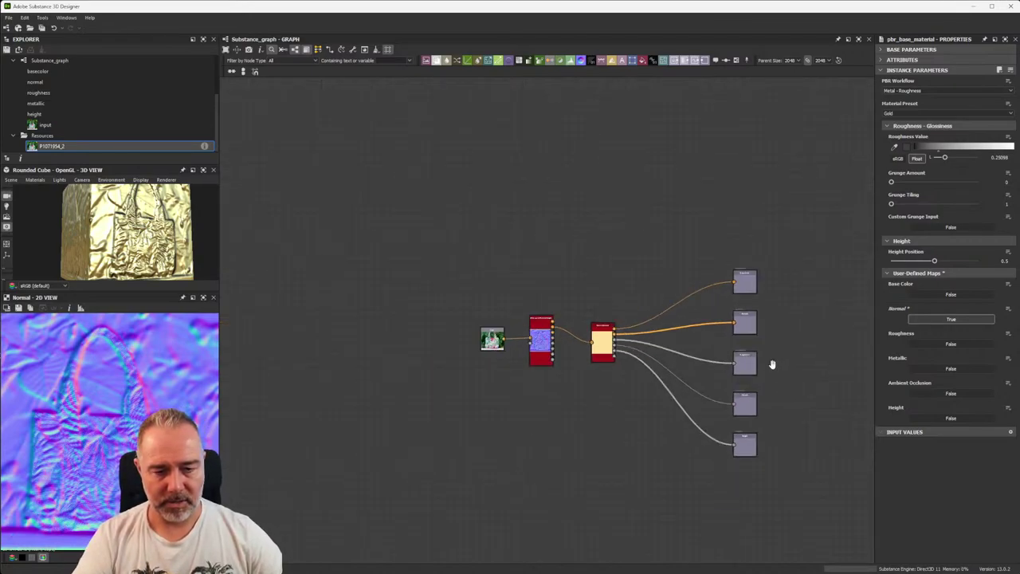
middle_click_drag(772, 365, 766, 310)
left_click_drag(422, 228, 683, 338)
left_click_drag(599, 290, 620, 312)
left_click(377, 280)
mouse_move(648, 274)
middle_mouse_down()
mouse_move(569, 257)
mouse_move(503, 228)
middle_mouse_up()
scroll(572, 257, "up", 2)
scroll(517, 241, "up", 3)
scroll(517, 241, "down", 3)
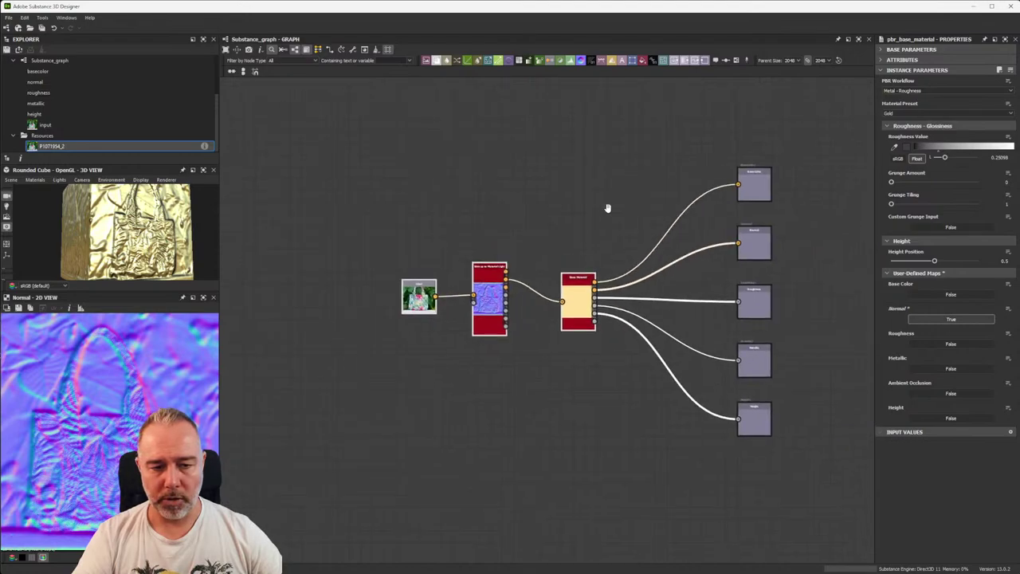
scroll(579, 235, "down", 2)
scroll(572, 230, "up", 2)
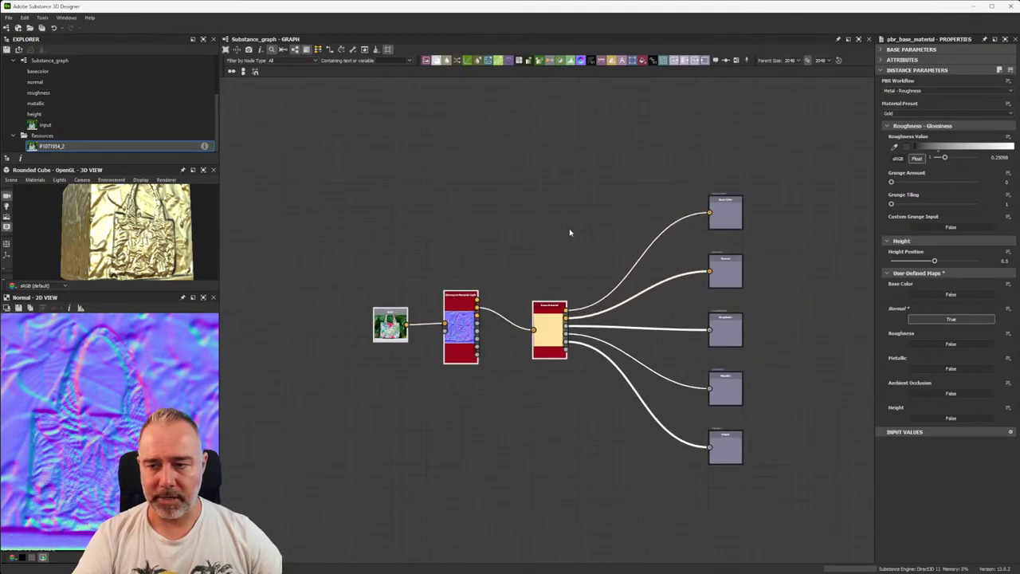
scroll(86, 119, "up", 2)
left_click(53, 117)
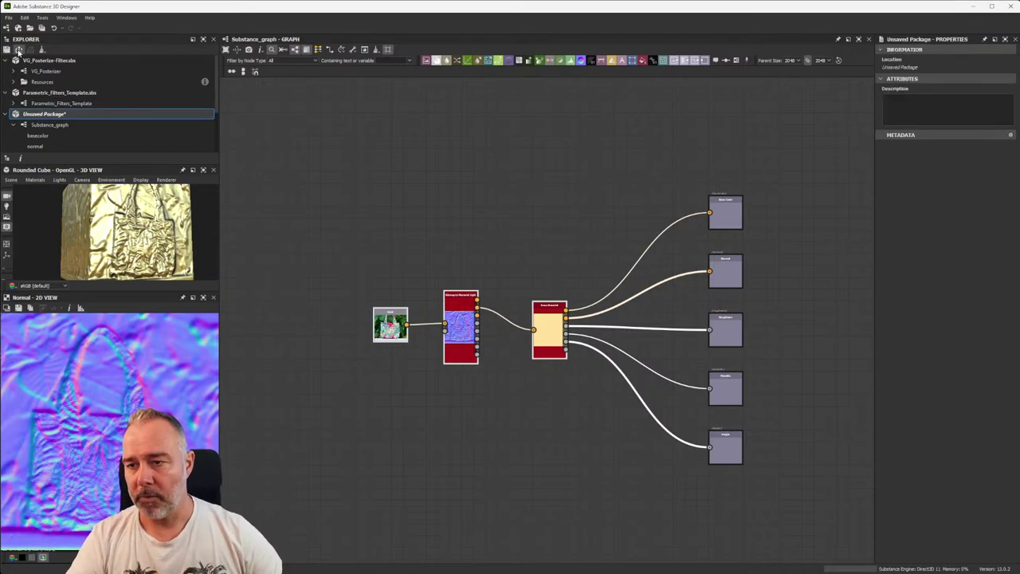
- Publish the gold graph as GoldIsBest.sbsar in the Spanish assets folder
left_click(18, 49)
left_click(24, 61)
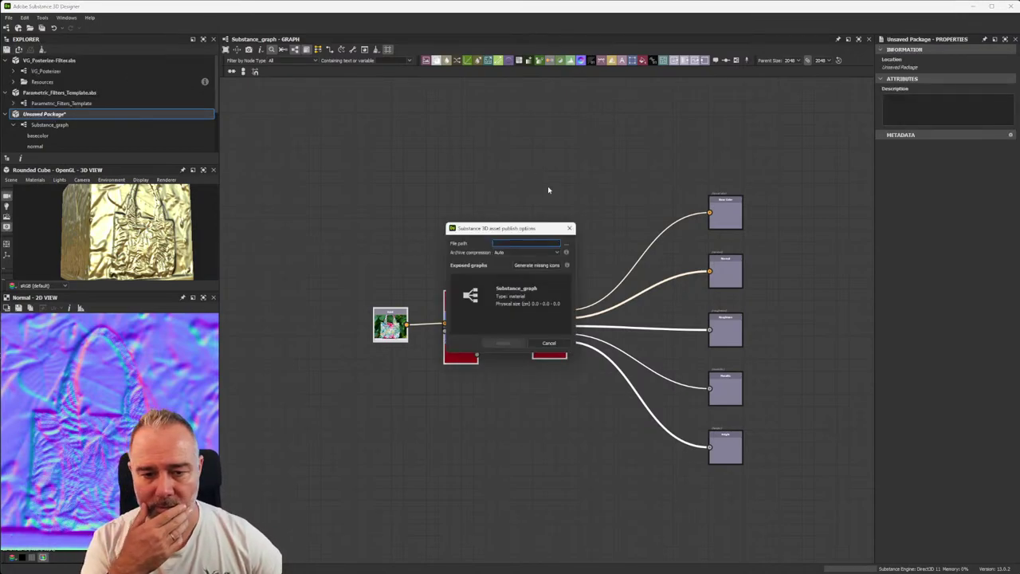
left_click(565, 247)
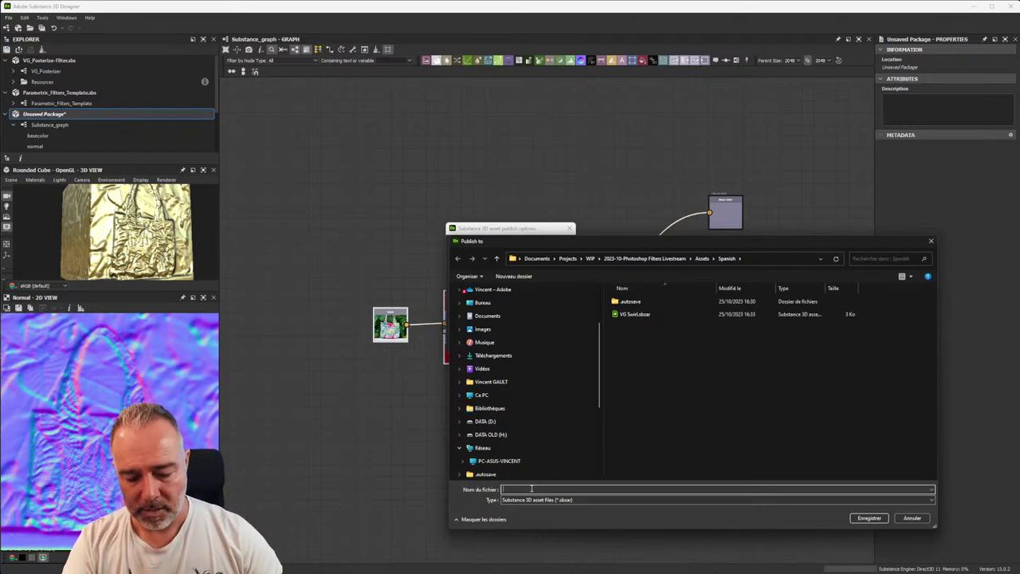
type("Gold")
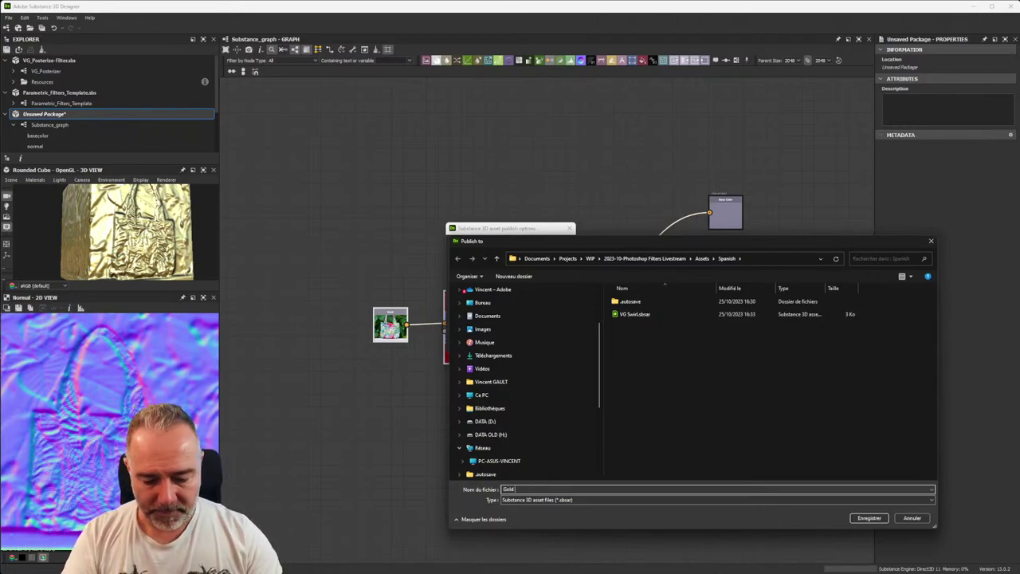
type("Fo")
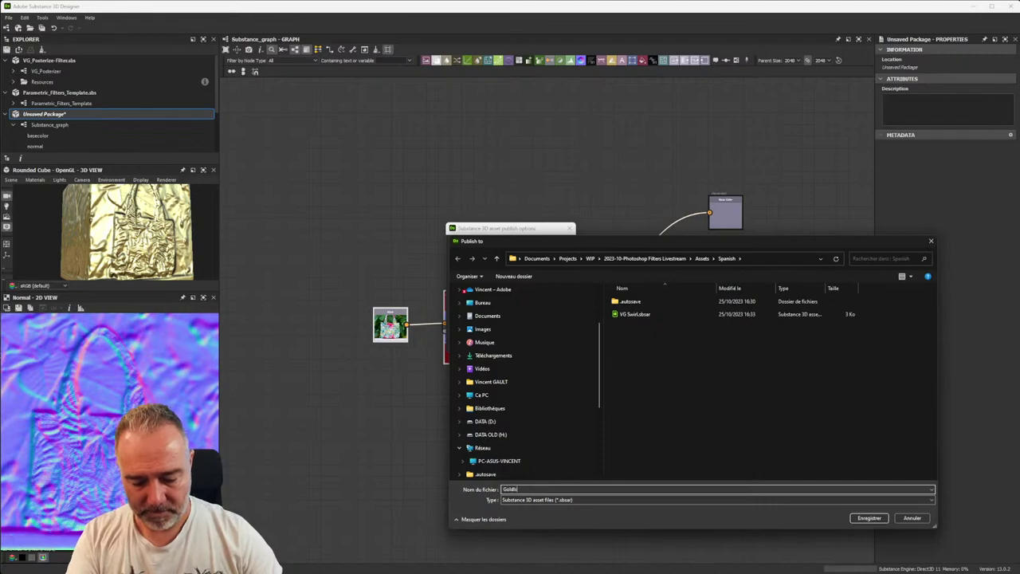
type("Best")
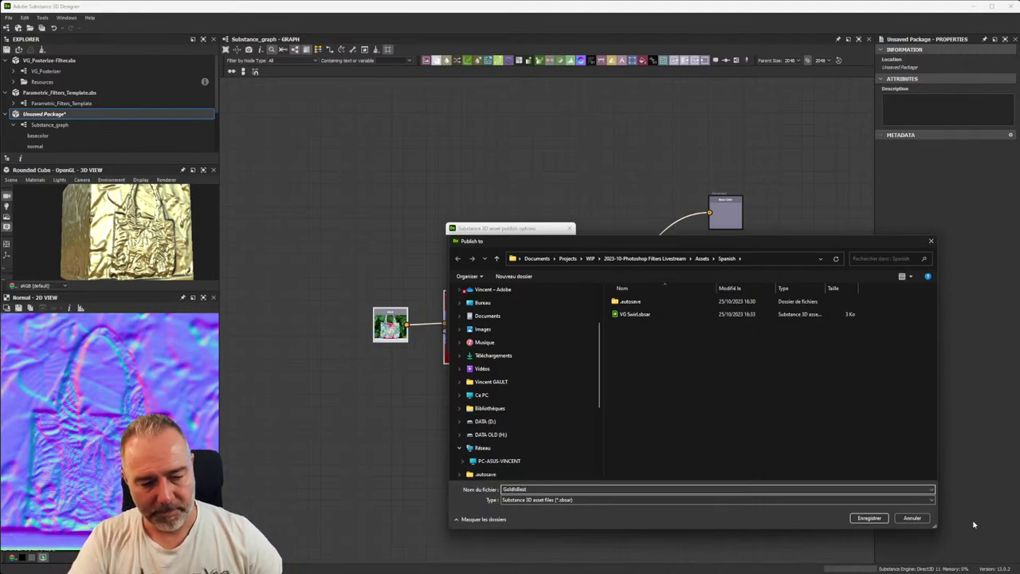
left_click(878, 519)
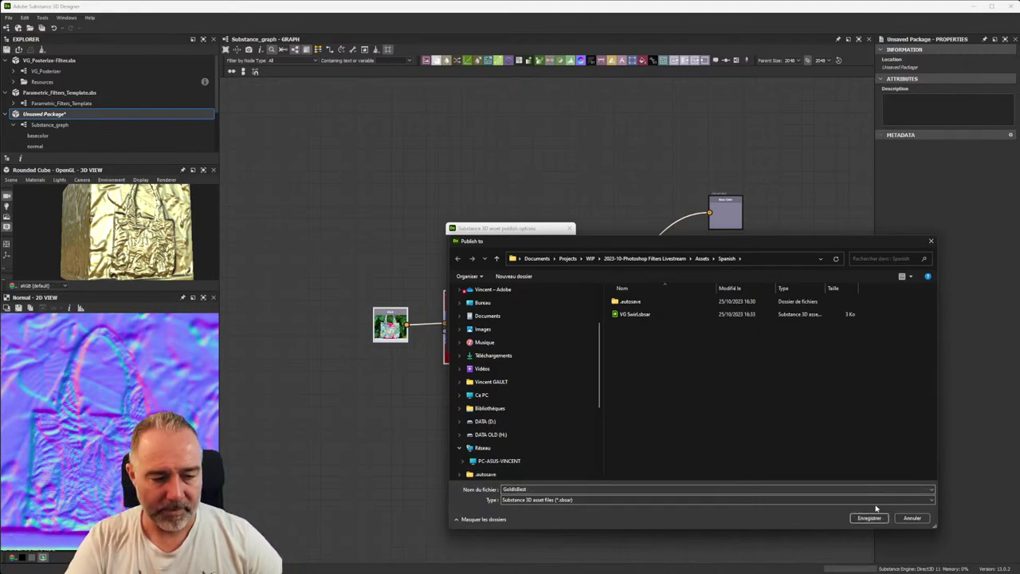
left_click(860, 519)
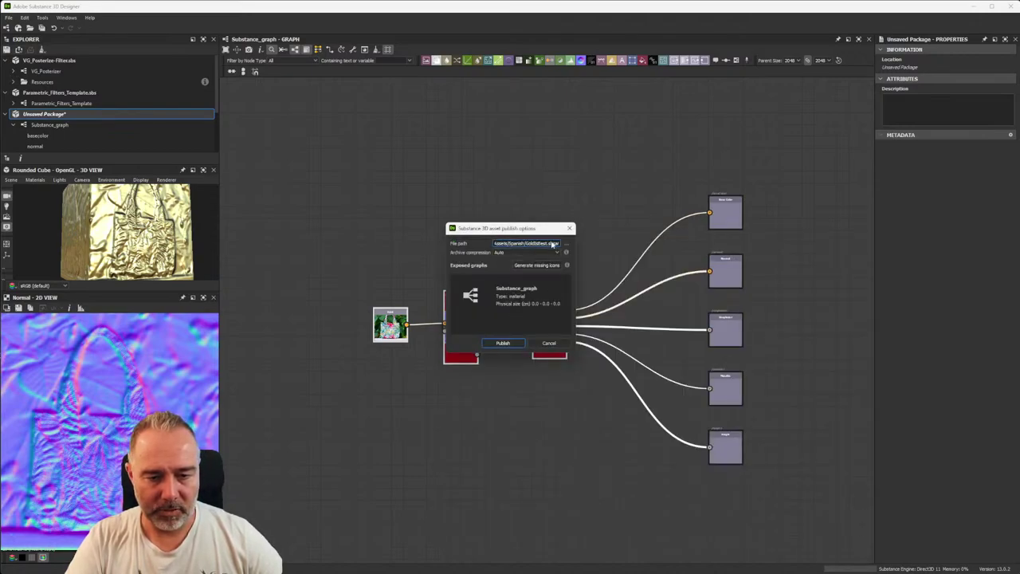
left_click(501, 344)
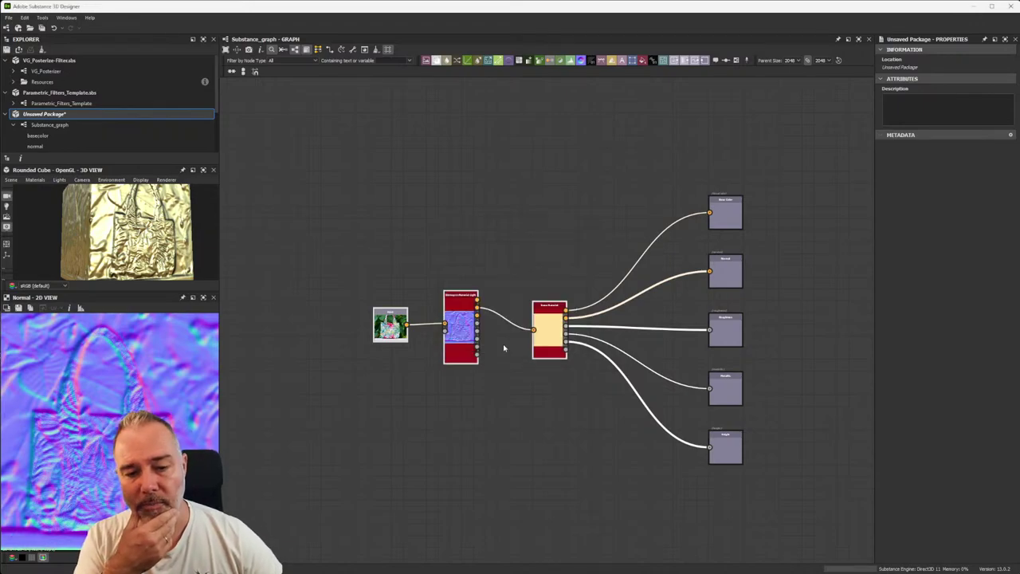
- Save the gold material package under a new name with Save As
left_click_drag(254, 12, 586, 203)
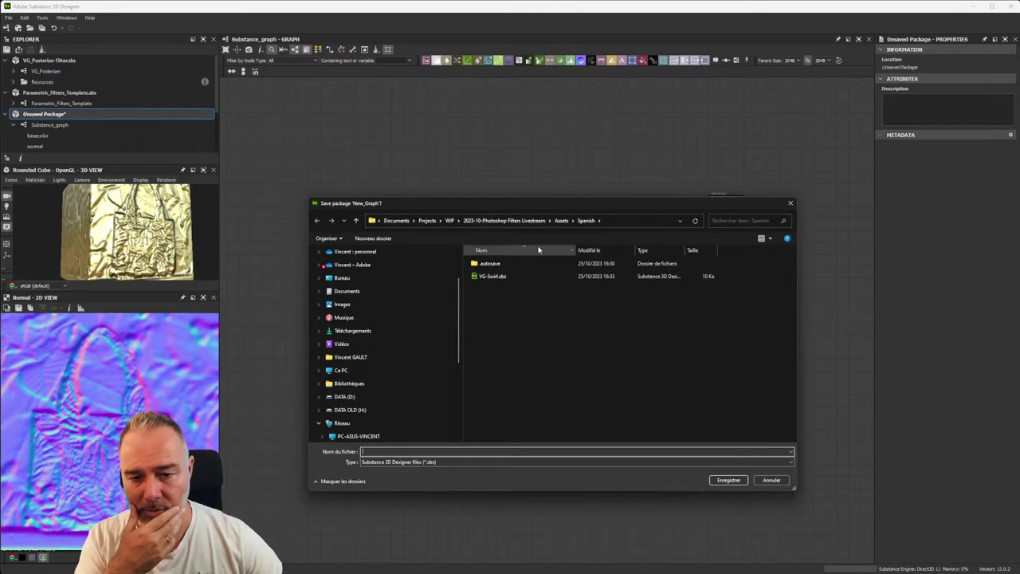
type("G")
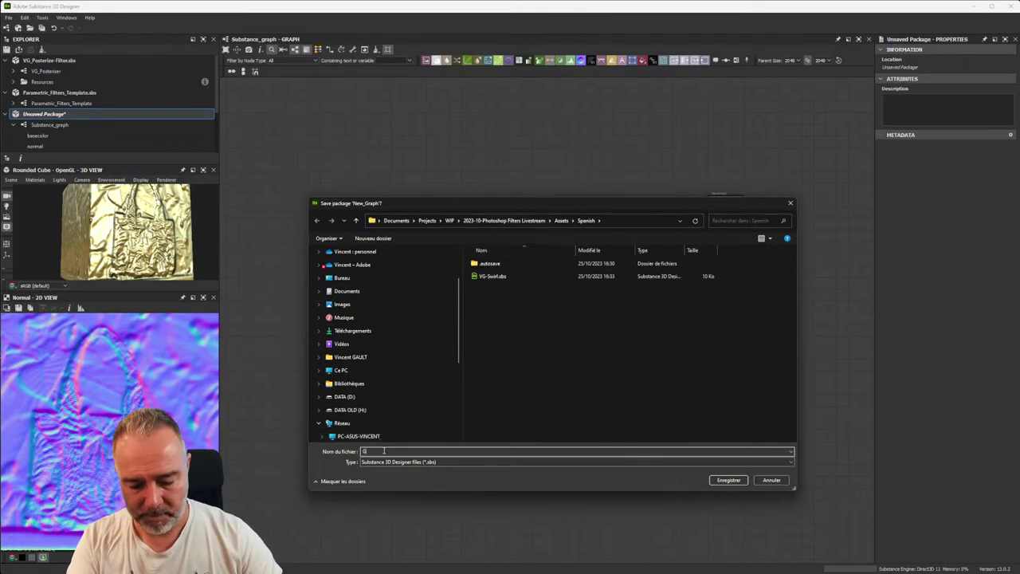
type("oldFilter")
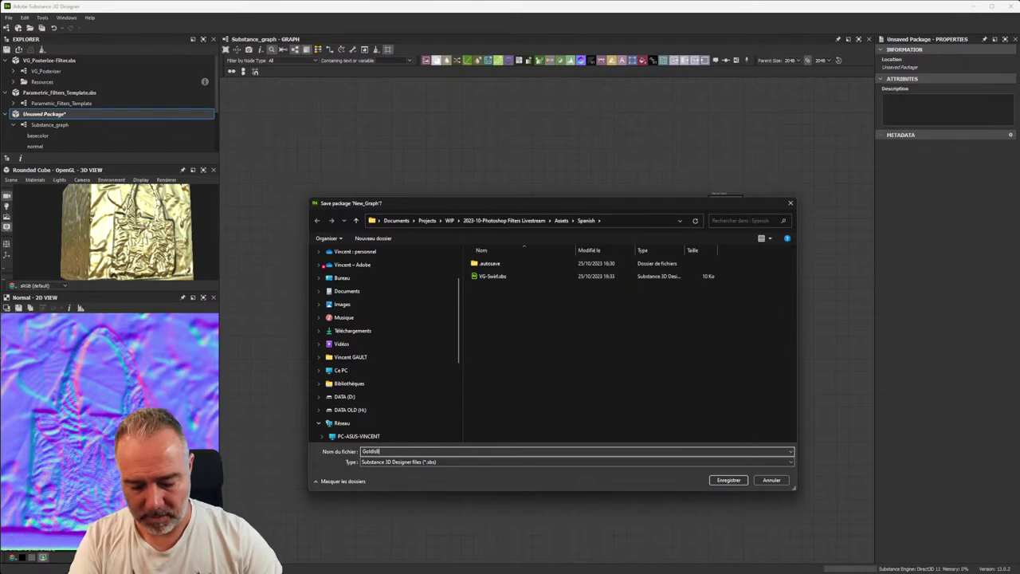
left_click(738, 481)
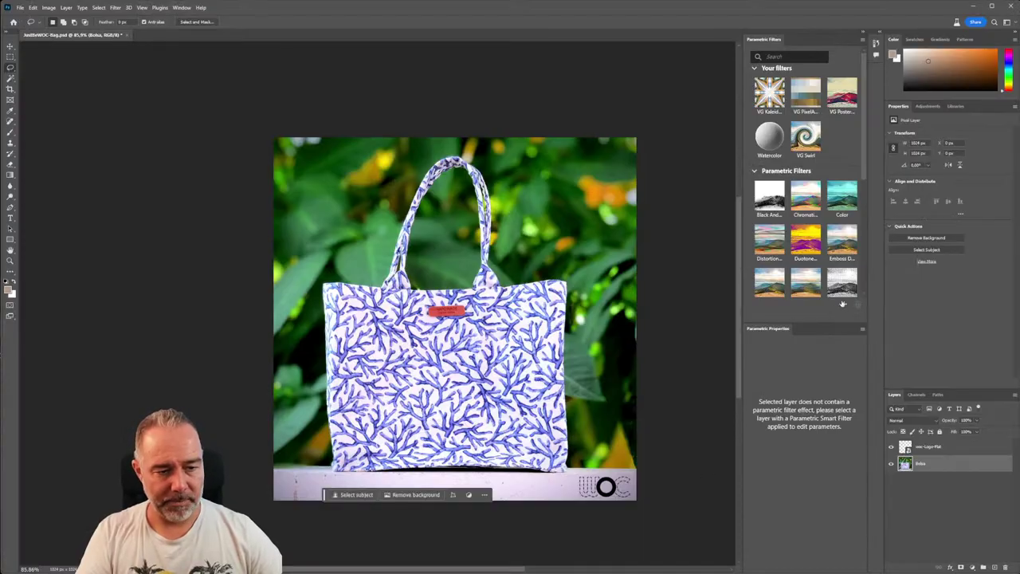
- Import GoldIsBest.sbsar into Your filters and apply it to turn the bag into embossed gold
left_click(844, 304)
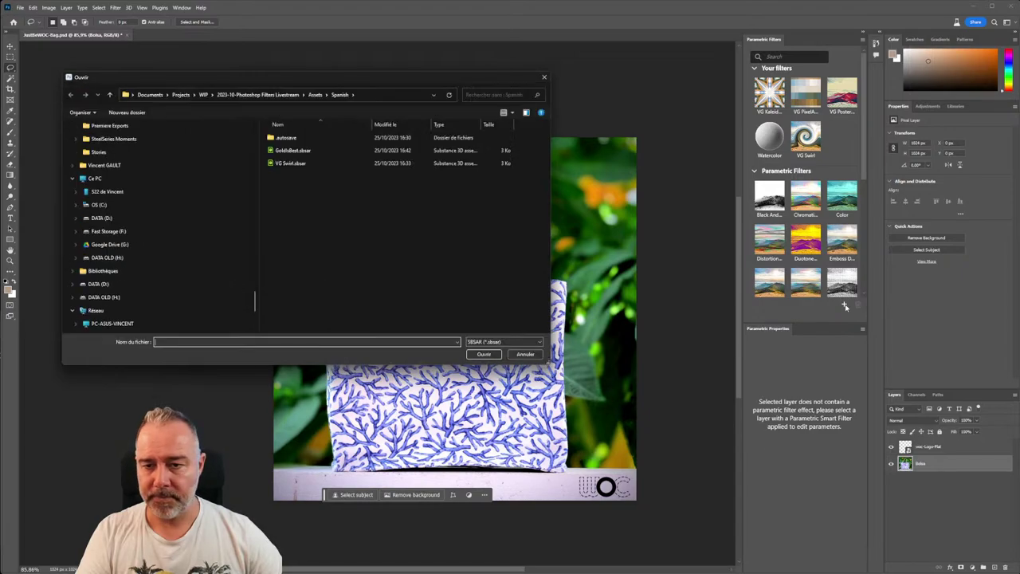
double_click(291, 151)
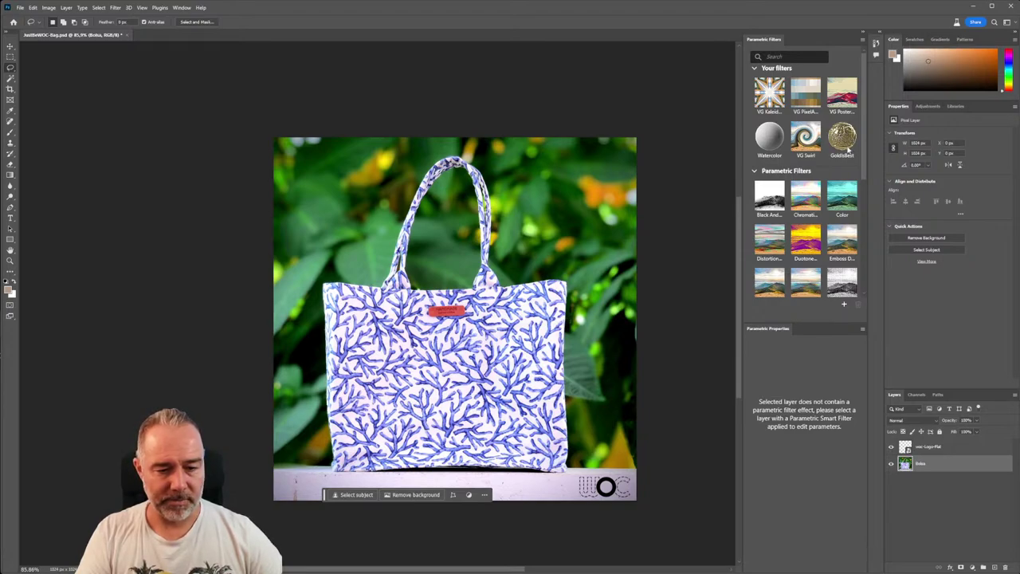
left_click(843, 138)
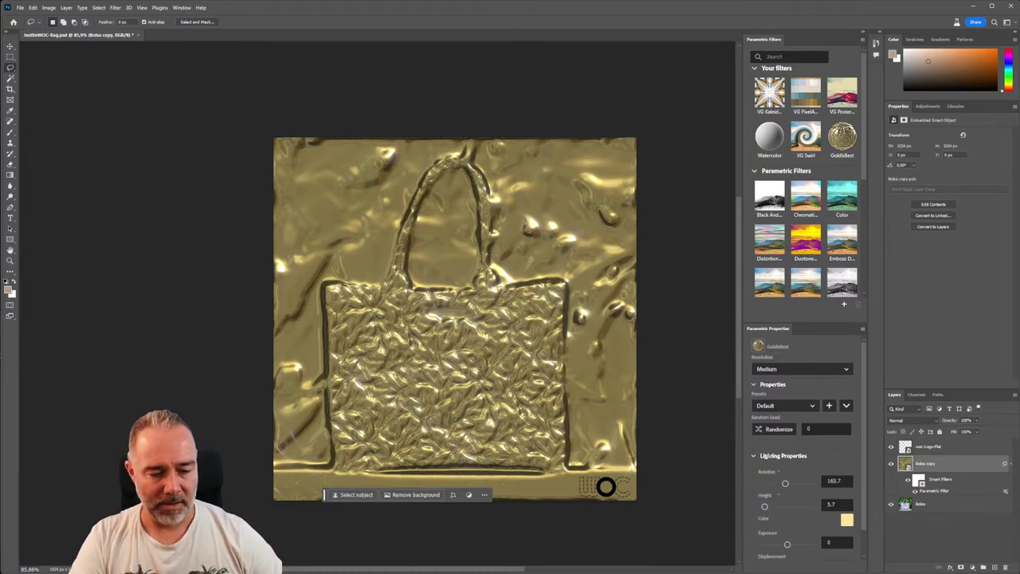
- Set the gold filter's light rotation to 71.5, height to 20.7 and colour to white #ffffff
scroll(752, 468, "down", 1)
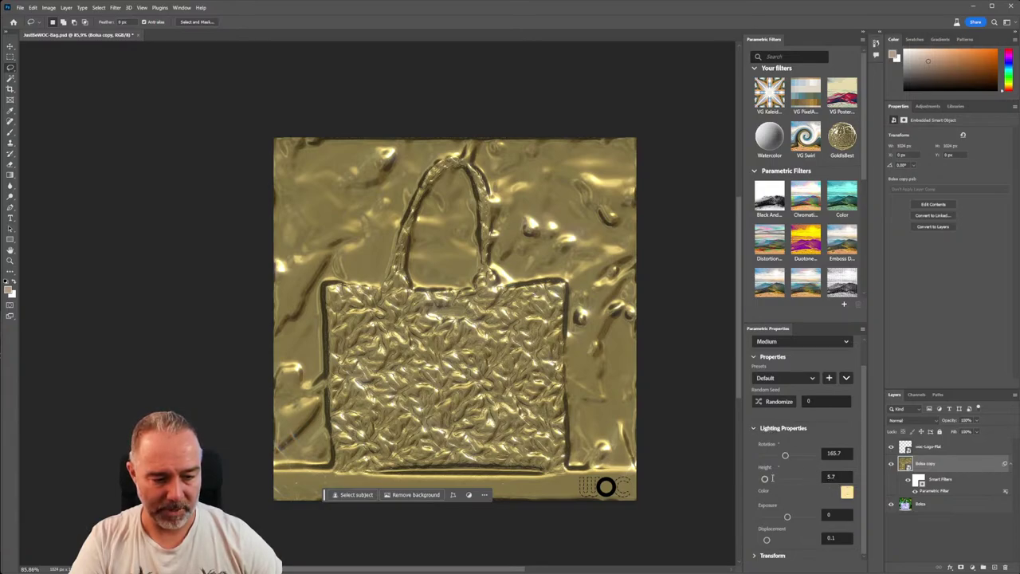
mouse_move(786, 456)
left_mouse_down()
mouse_move(794, 456)
mouse_move(772, 456)
left_mouse_up()
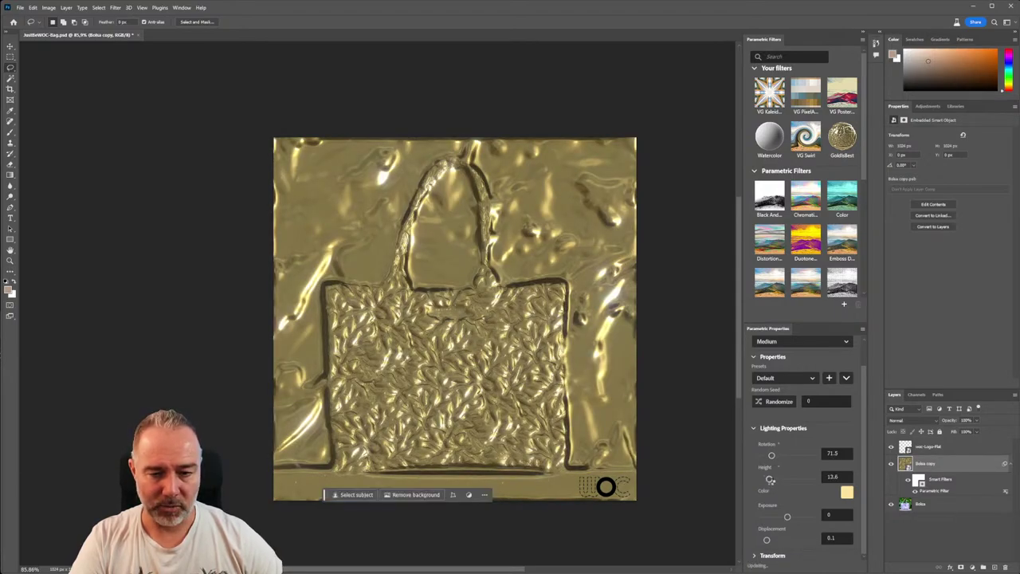
left_click_drag(799, 482, 813, 479)
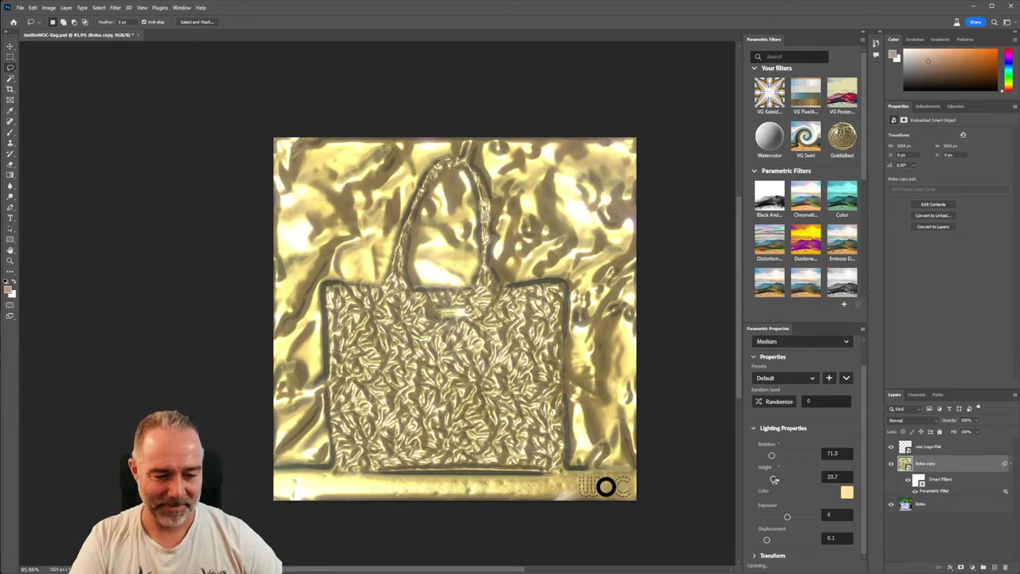
left_click(847, 492)
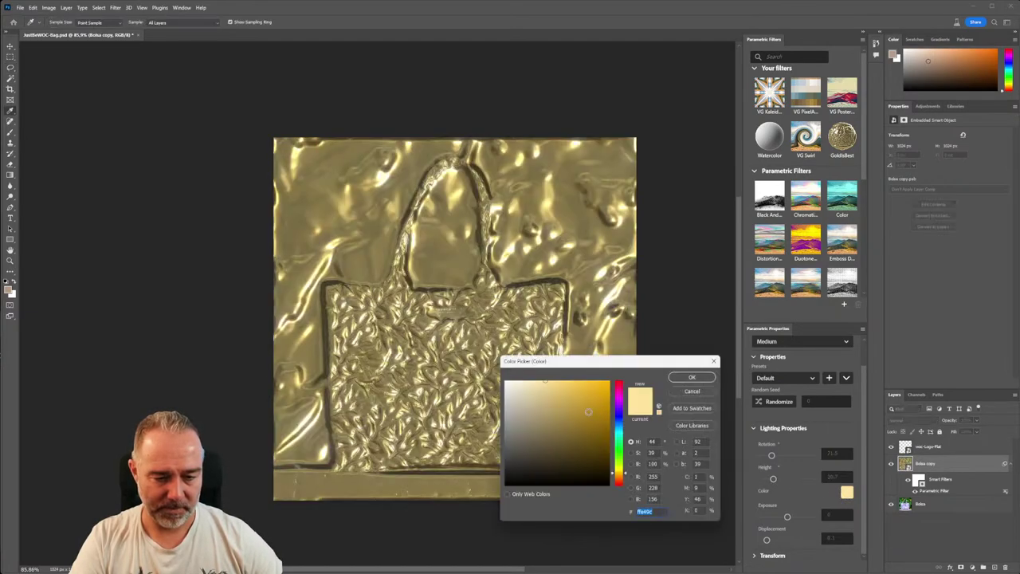
type("ffffff")
left_click(691, 377)
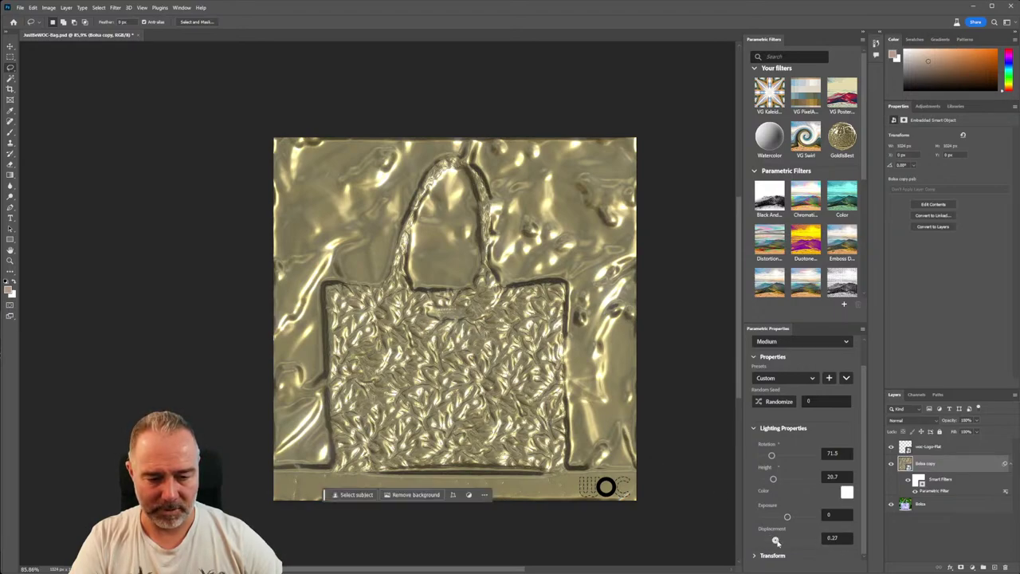
- Lower the gold filter's displacement to 0.05
left_click_drag(779, 542, 782, 542)
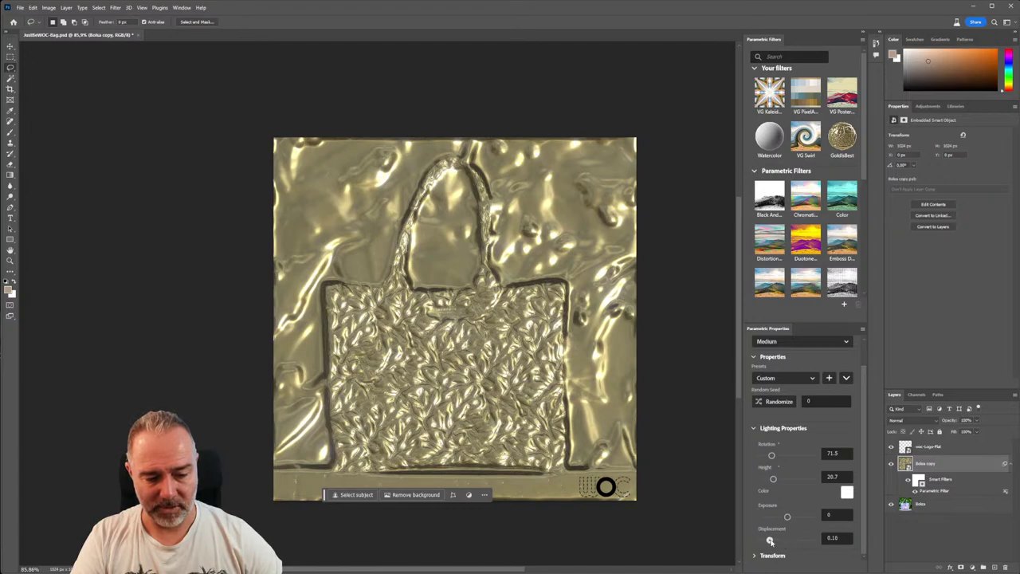
left_click_drag(766, 542, 764, 541)
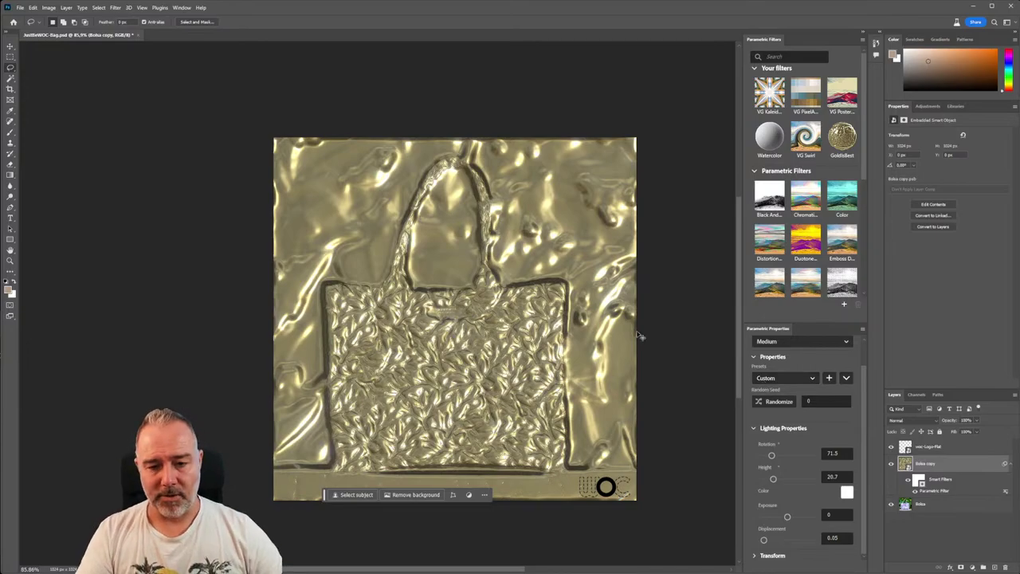
scroll(467, 314, "up", 5, "alt")
scroll(515, 332, "down", 4, "alt")
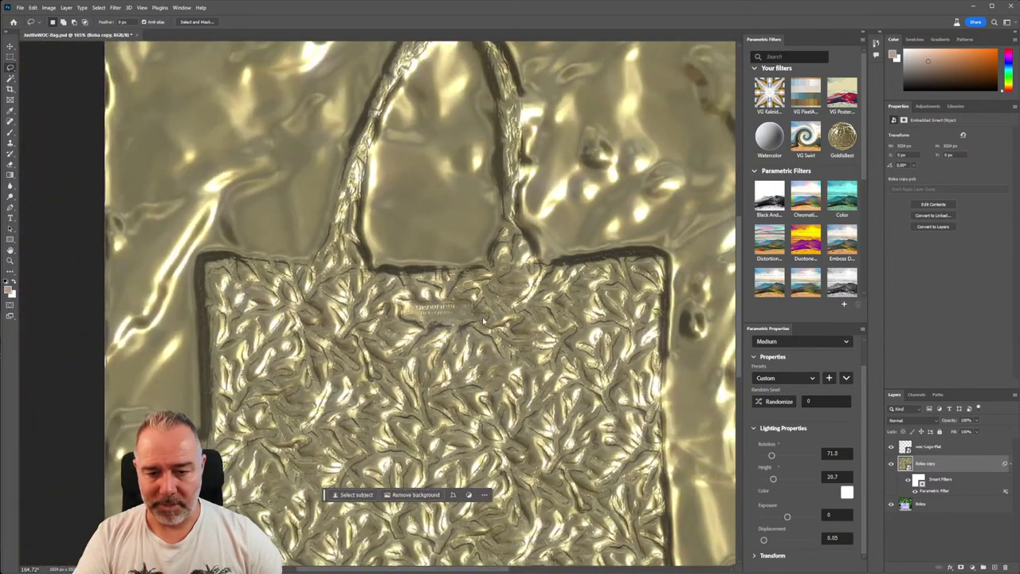
scroll(500, 356, "down", 3, "alt")
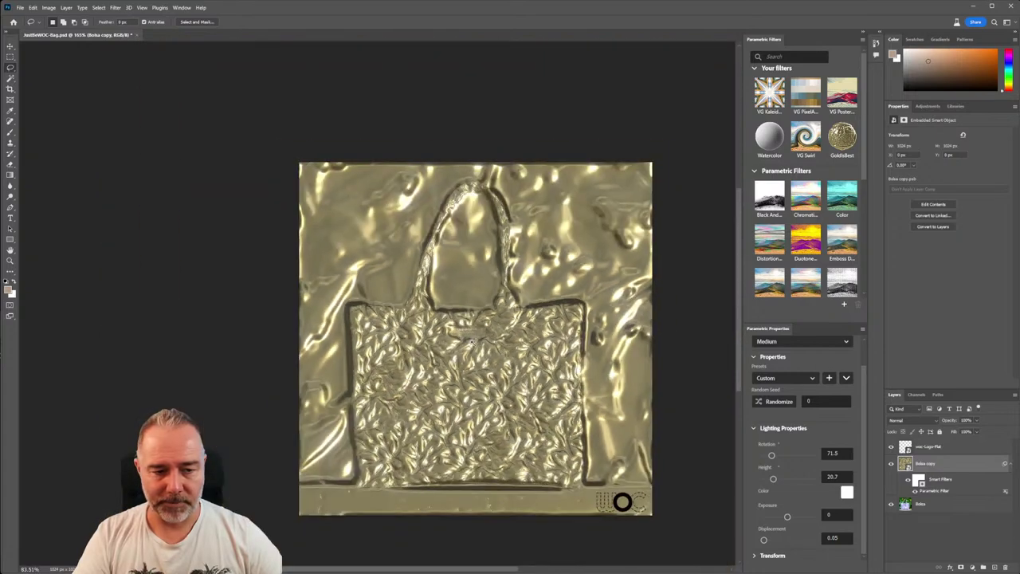
scroll(478, 342, "down", 1, "alt")
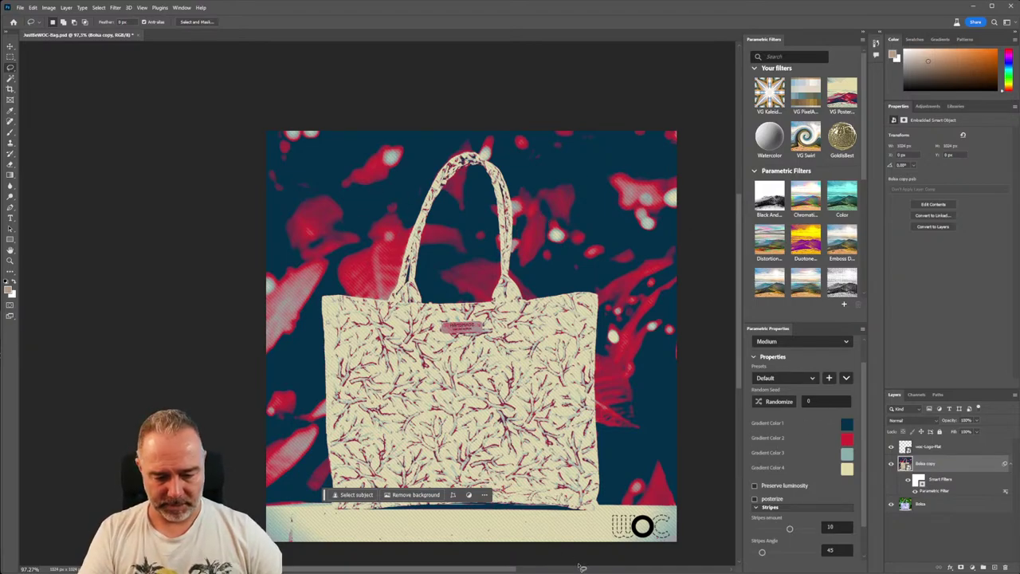
mouse_move(555, 560)
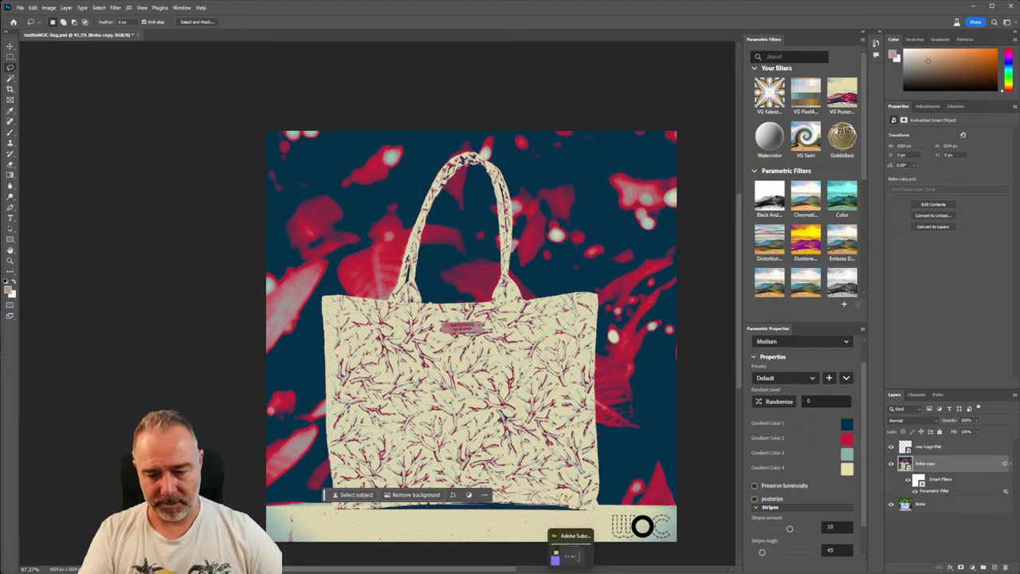
- Open VG_Posterizer and frame its stripe, quantize, luminosity and colour-gradient node groups
left_click(569, 556)
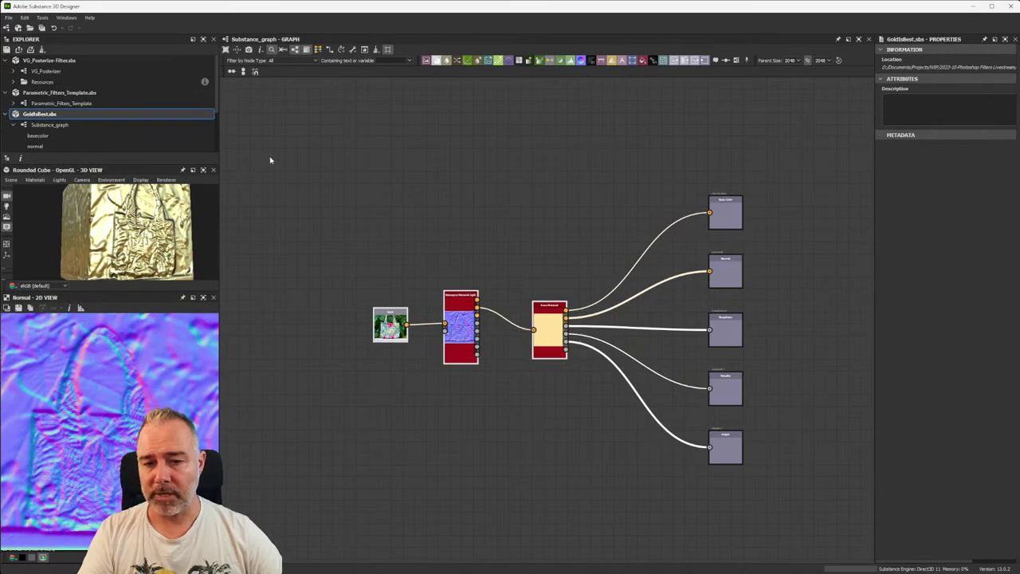
double_click(48, 71)
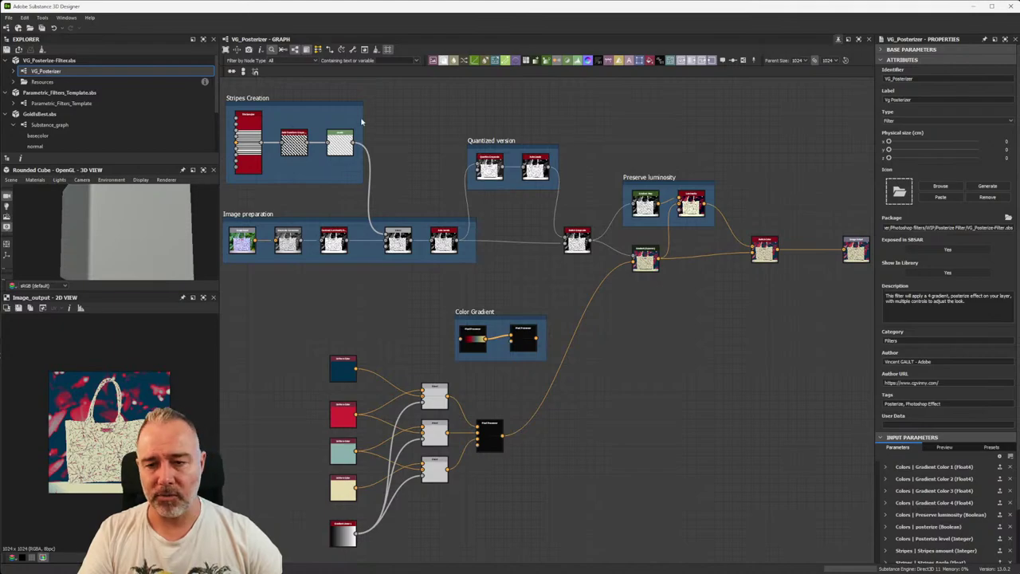
key("f")
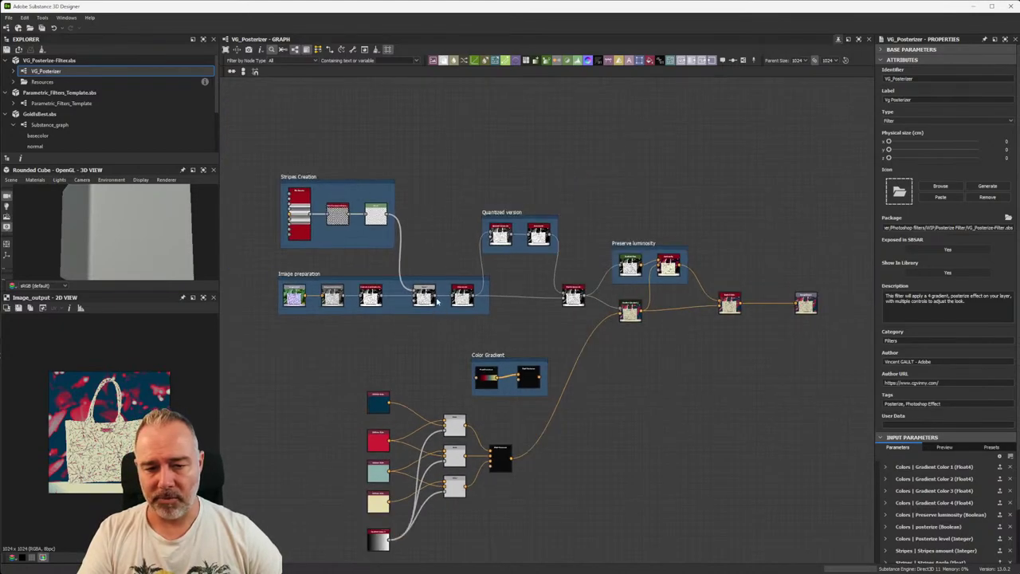
middle_click_drag(437, 300, 459, 319)
mouse_move(409, 260)
middle_mouse_down()
mouse_move(412, 241)
mouse_move(387, 200)
mouse_move(397, 203)
middle_mouse_up()
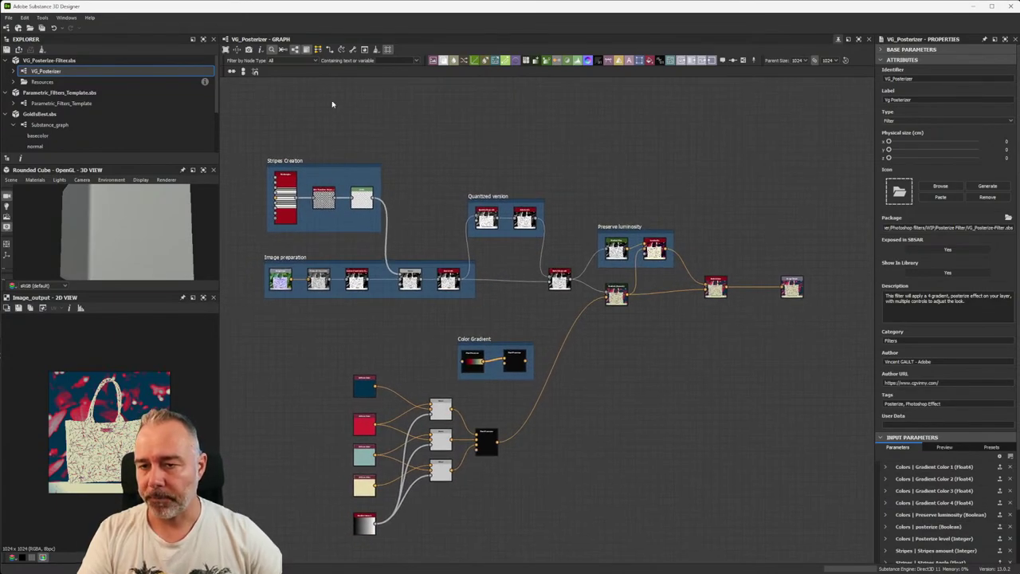
middle_click_drag(333, 103, 381, 92)
scroll(129, 393, "up", 5)
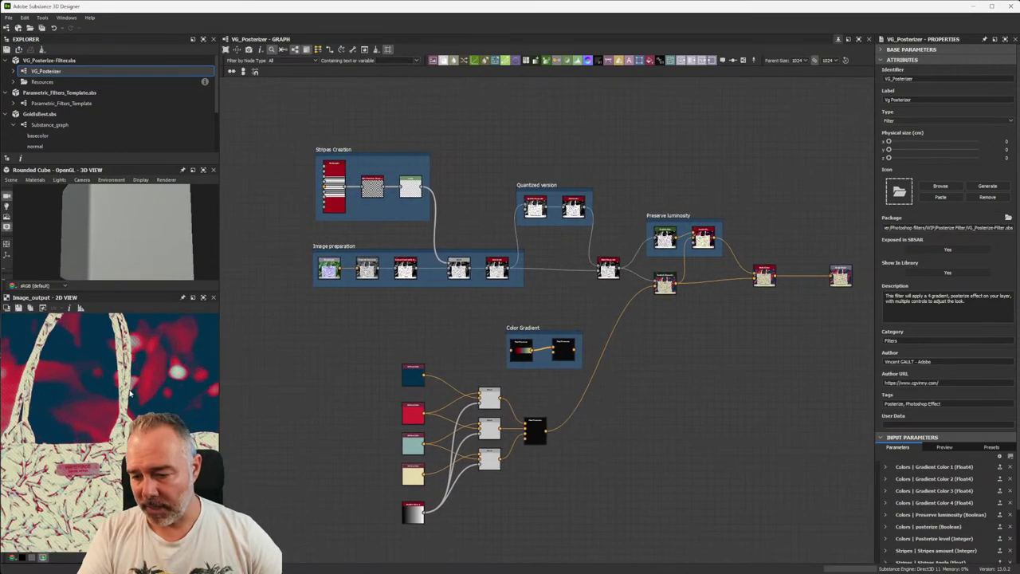
scroll(130, 393, "down", 3)
scroll(130, 393, "down", 2)
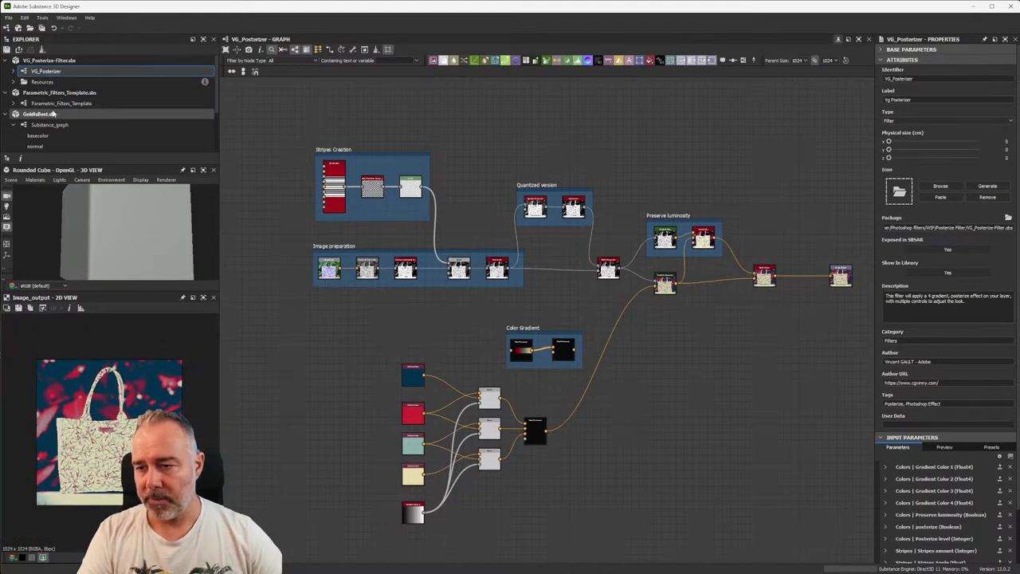
key("ctrl+n")
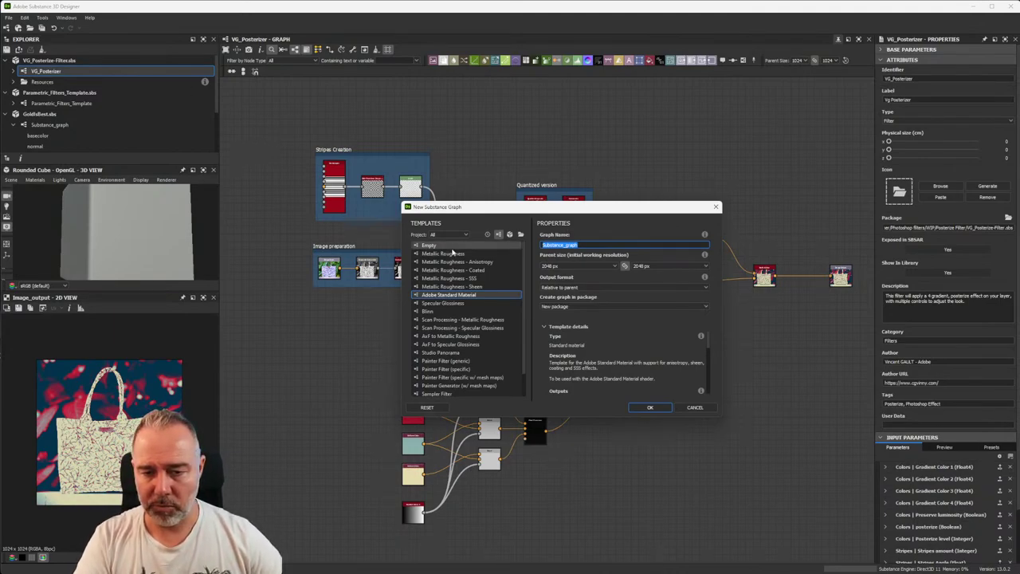
- Cancel the New Substance Graph dialog and open Parametric_Filters_Template from the Explorer
left_click(717, 208)
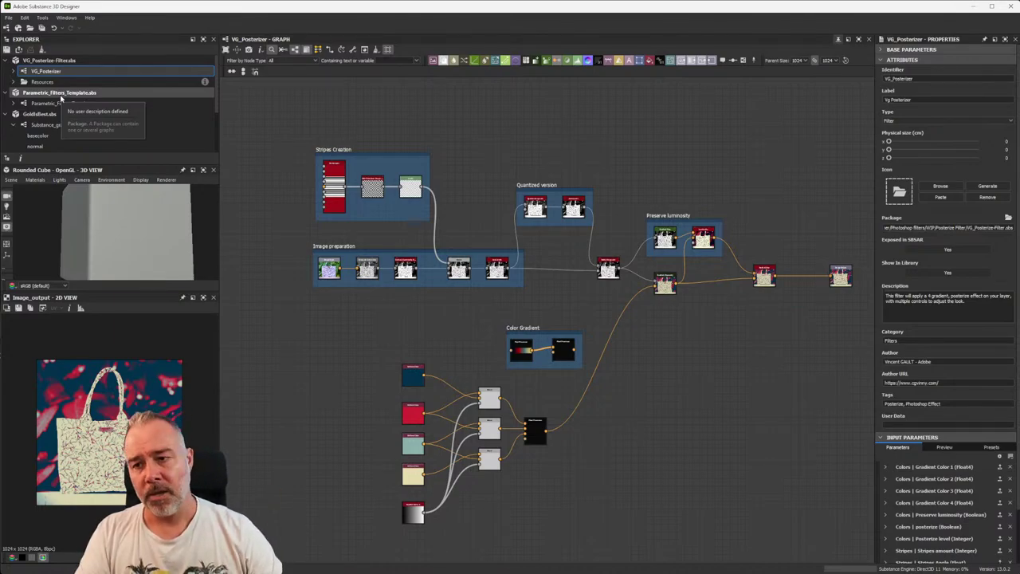
left_click(47, 104)
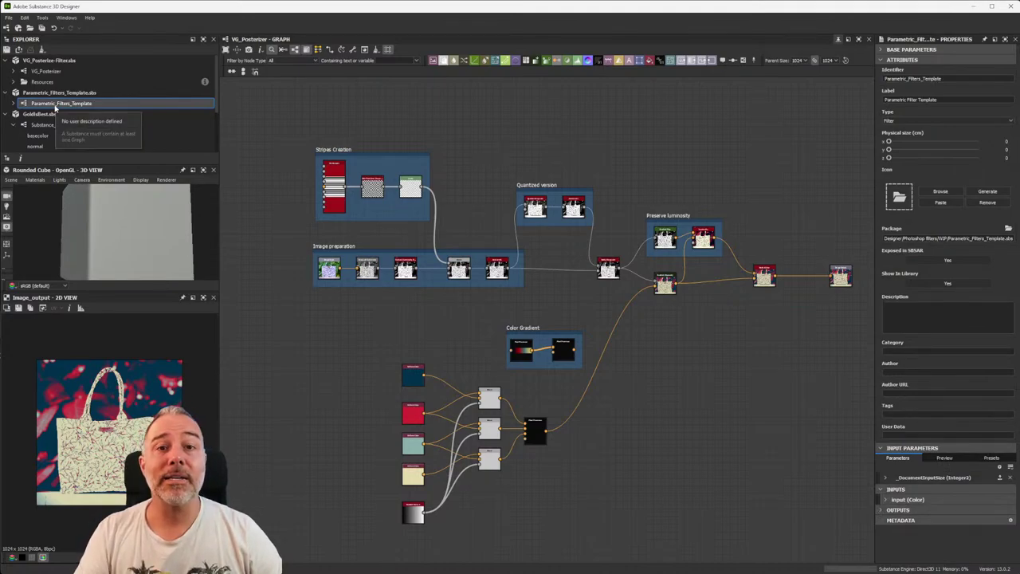
double_click(55, 104)
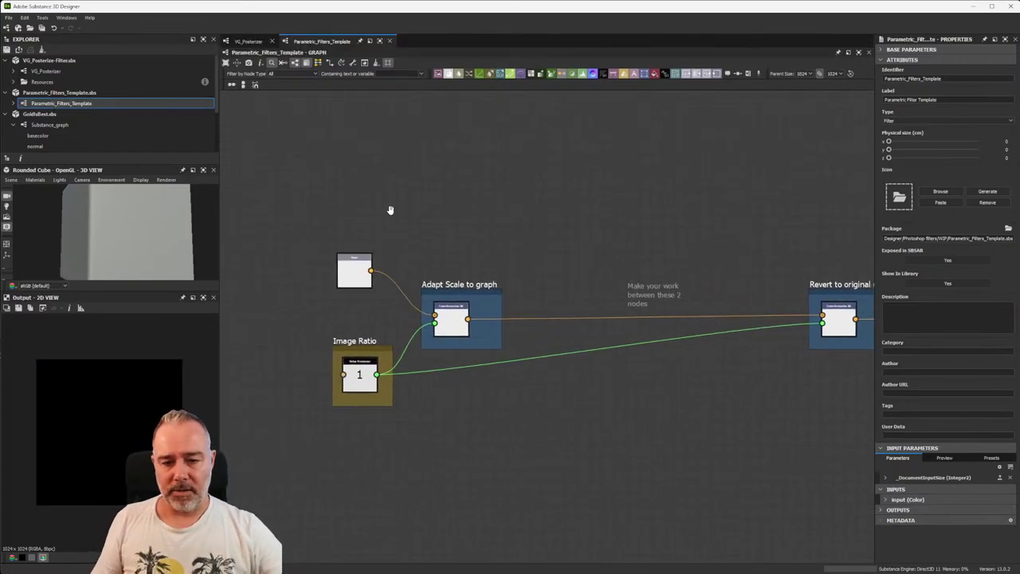
- Collapse Attributes in Properties and expand the _DocumentInputSize Integer2 input parameter's settings
scroll(276, 228, "up", 2)
scroll(311, 212, "up", 1)
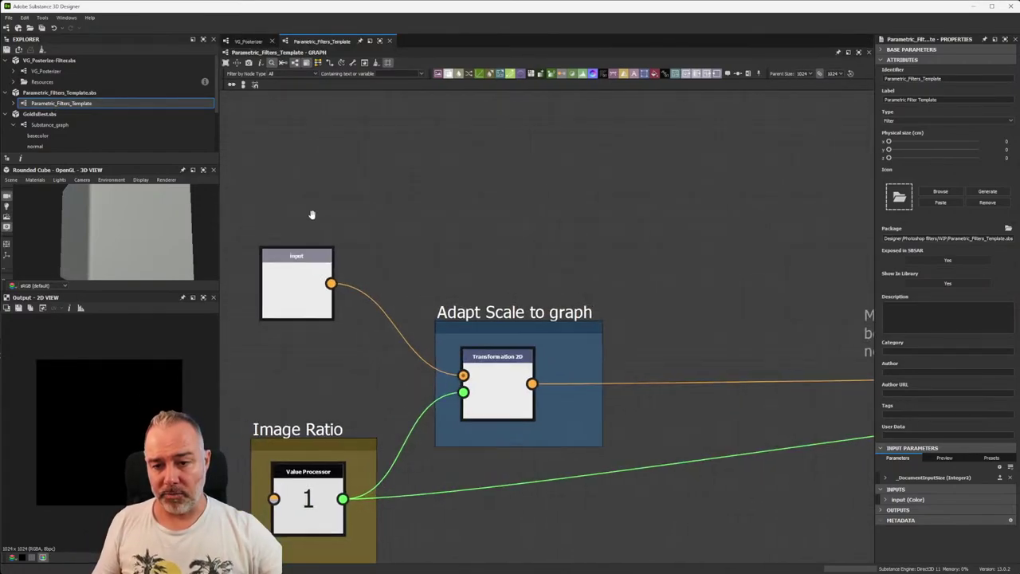
scroll(424, 240, "up", 2)
scroll(529, 205, "down", 3)
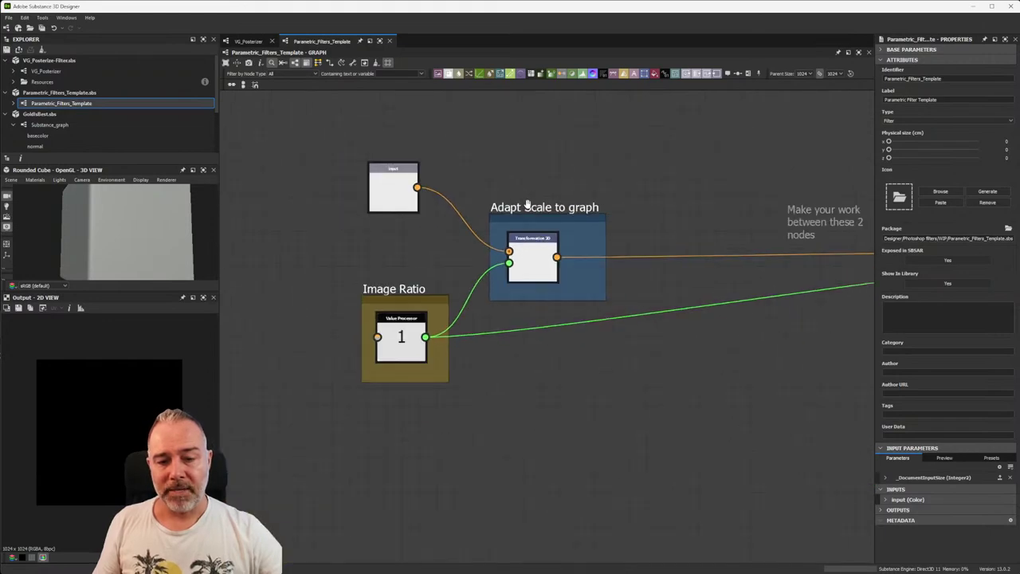
middle_click_drag(514, 186, 497, 175)
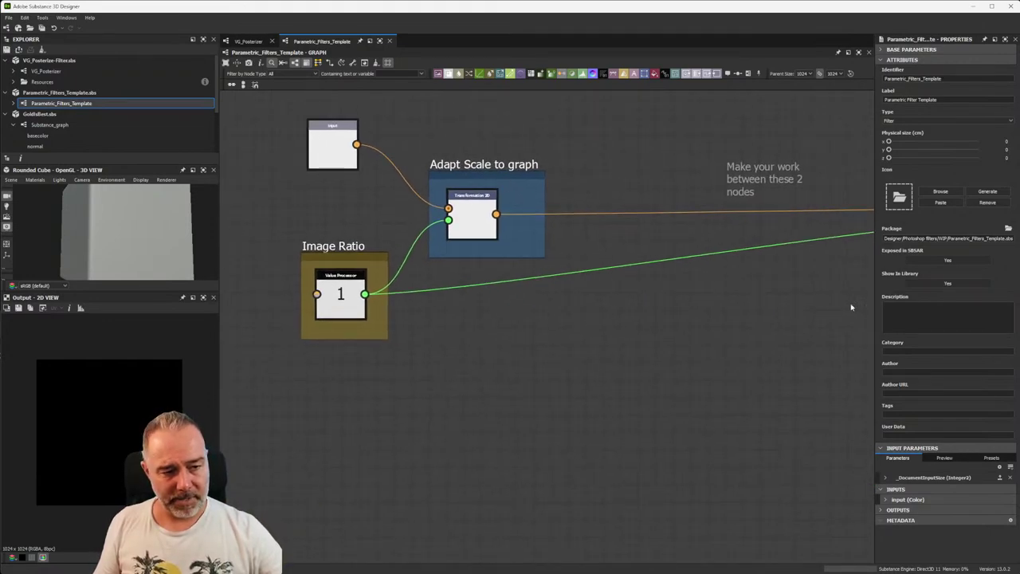
left_click(913, 60)
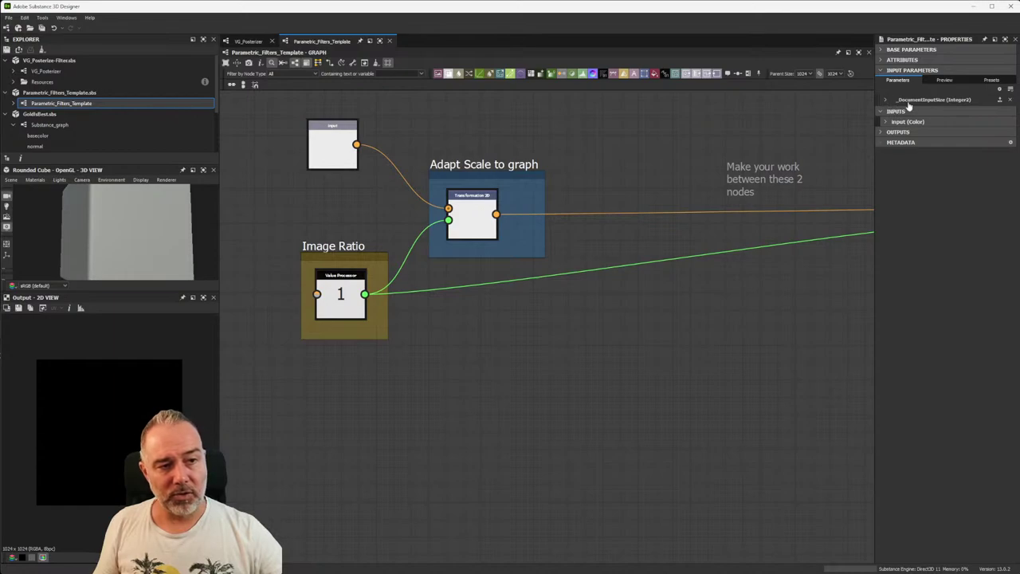
left_click(886, 100)
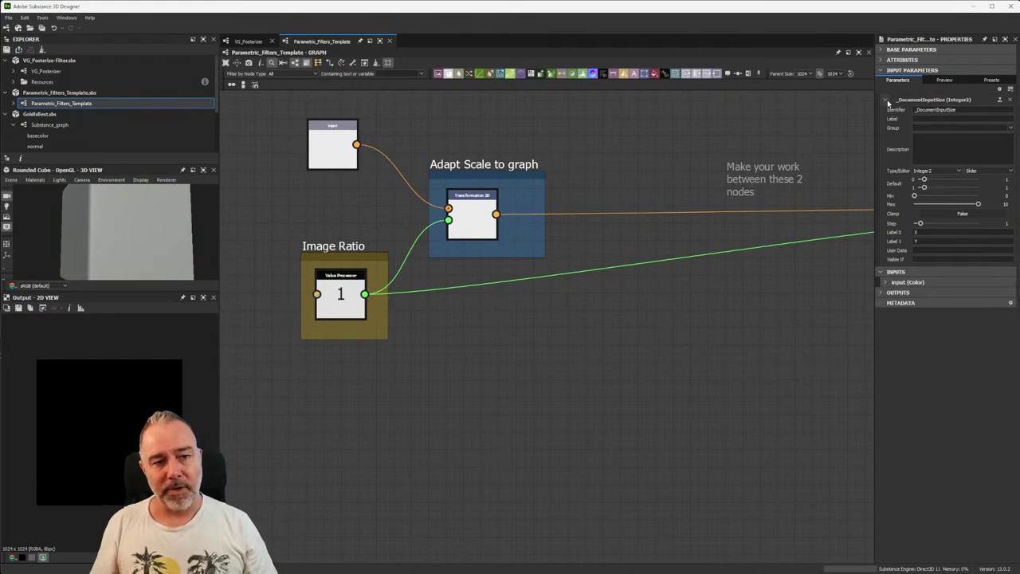
left_click(349, 294)
double_click(349, 294)
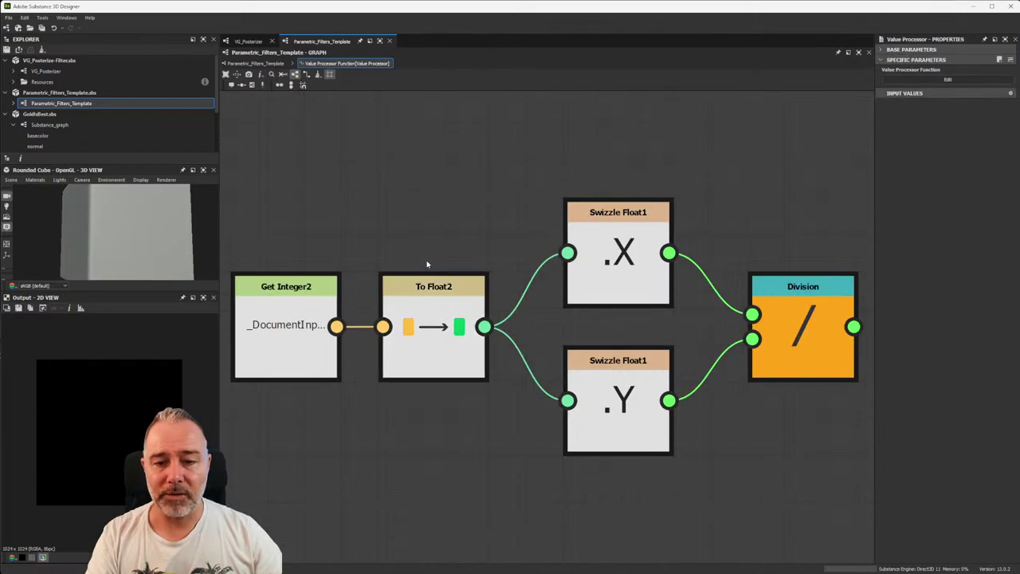
scroll(426, 266, "down", 1)
scroll(401, 263, "down", 1)
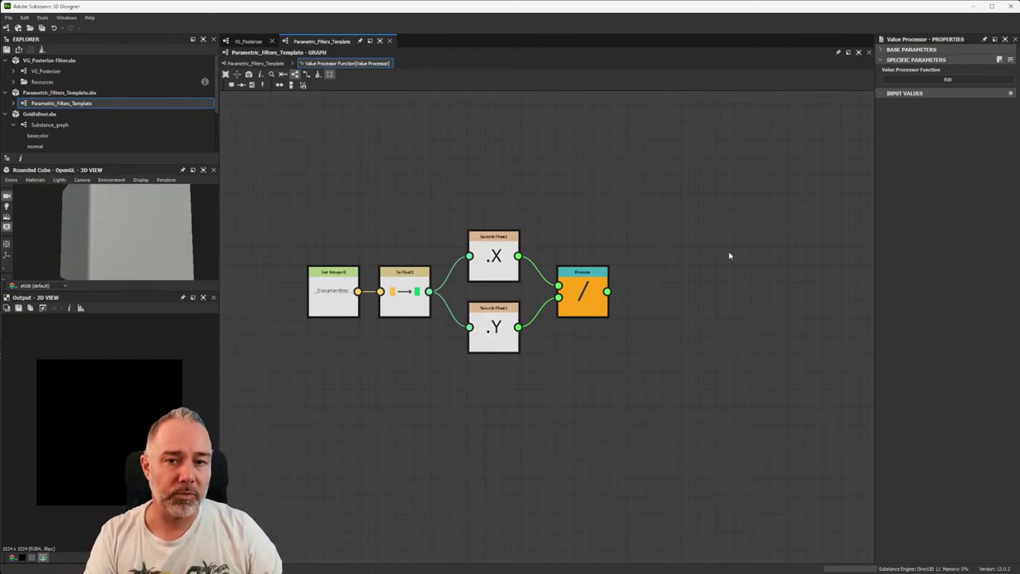
left_click(265, 64)
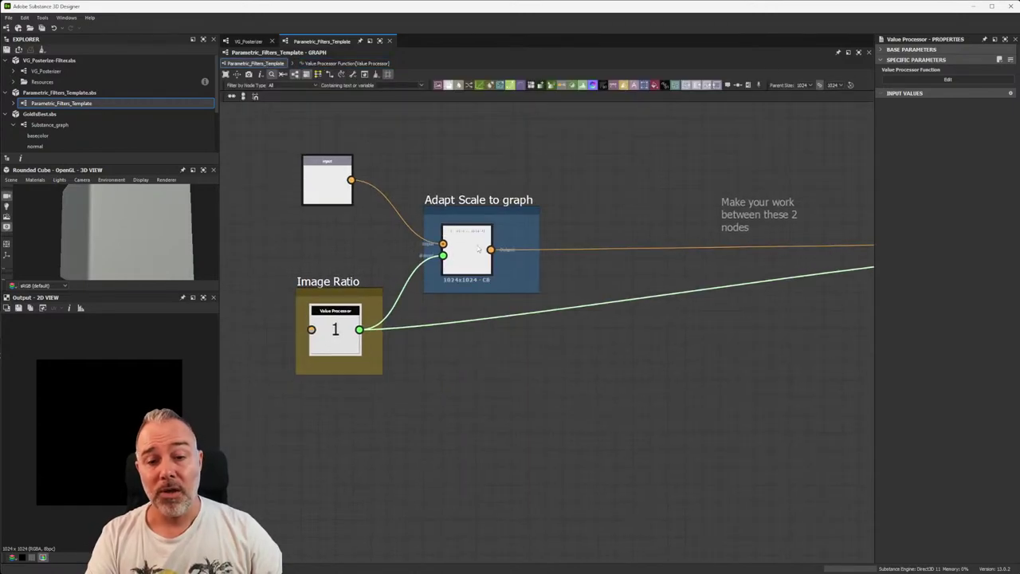
- Zoom and pan to show the template's Adapt Scale, Image Ratio and Revert to original scale nodes
scroll(478, 249, "up", 3)
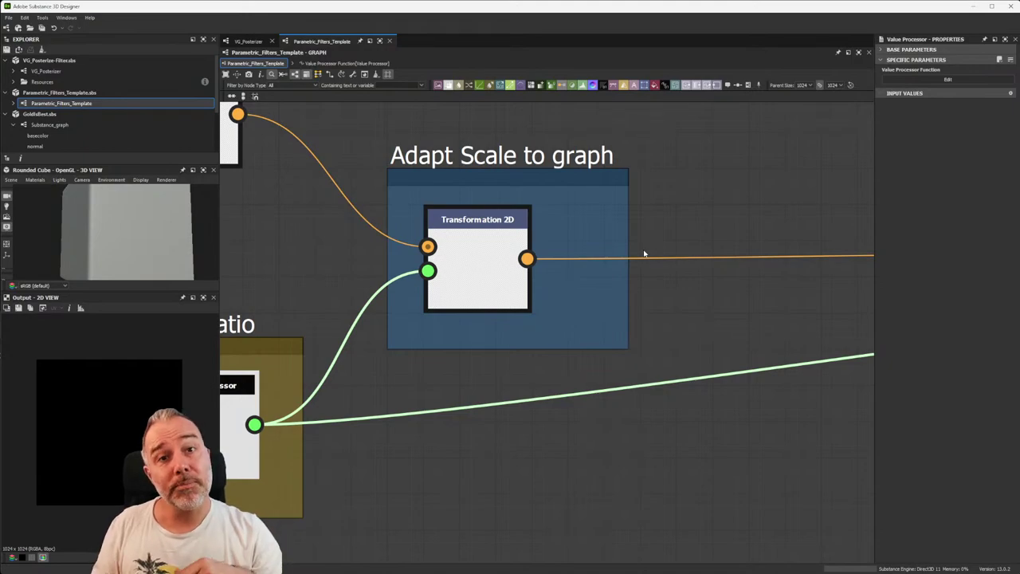
scroll(644, 253, "down", 2)
middle_click_drag(663, 264, 570, 258)
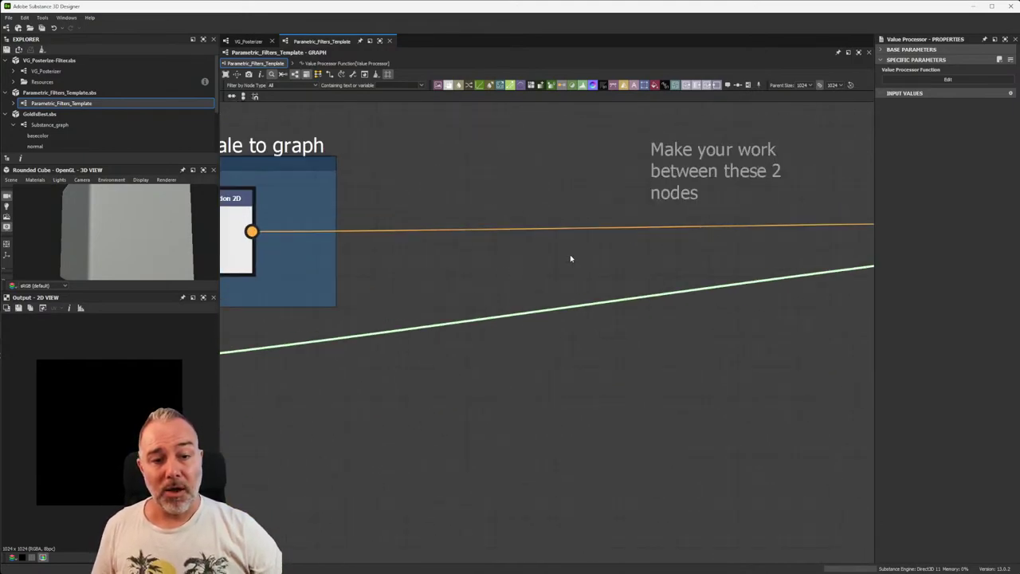
scroll(569, 258, "down", 3)
scroll(558, 278, "down", 2)
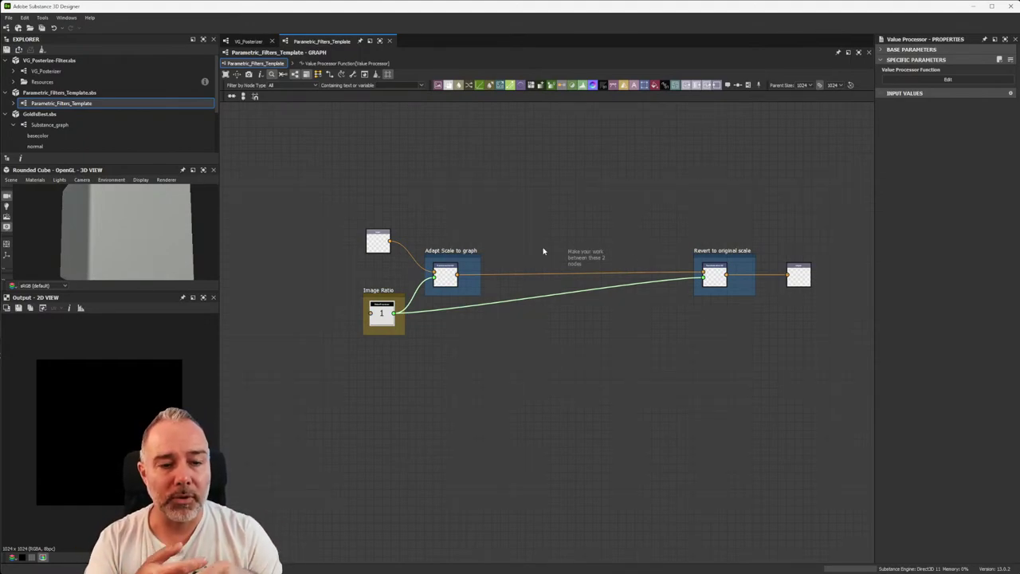
scroll(741, 280, "up", 3)
scroll(606, 231, "up", 3)
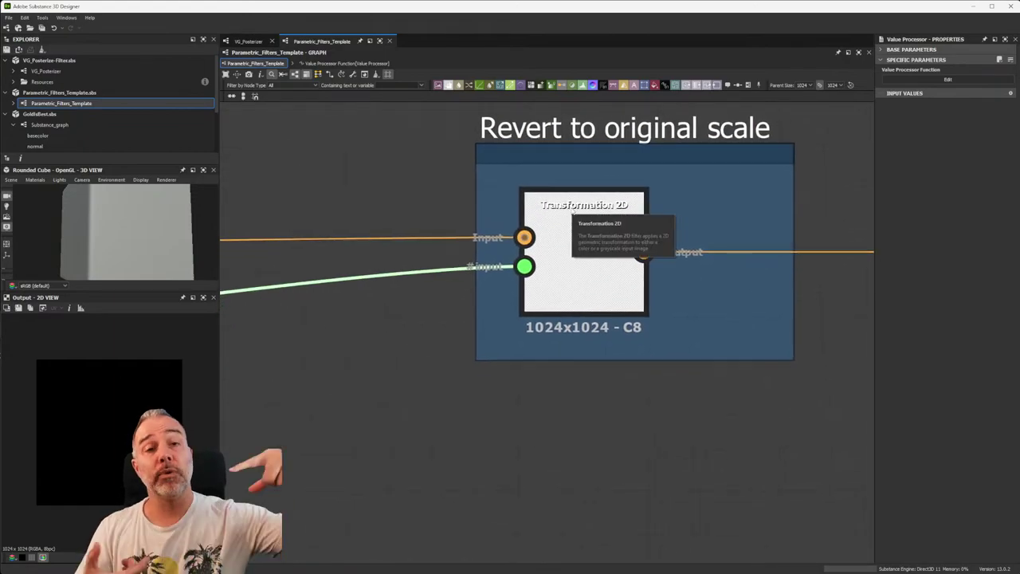
mouse_move(715, 276)
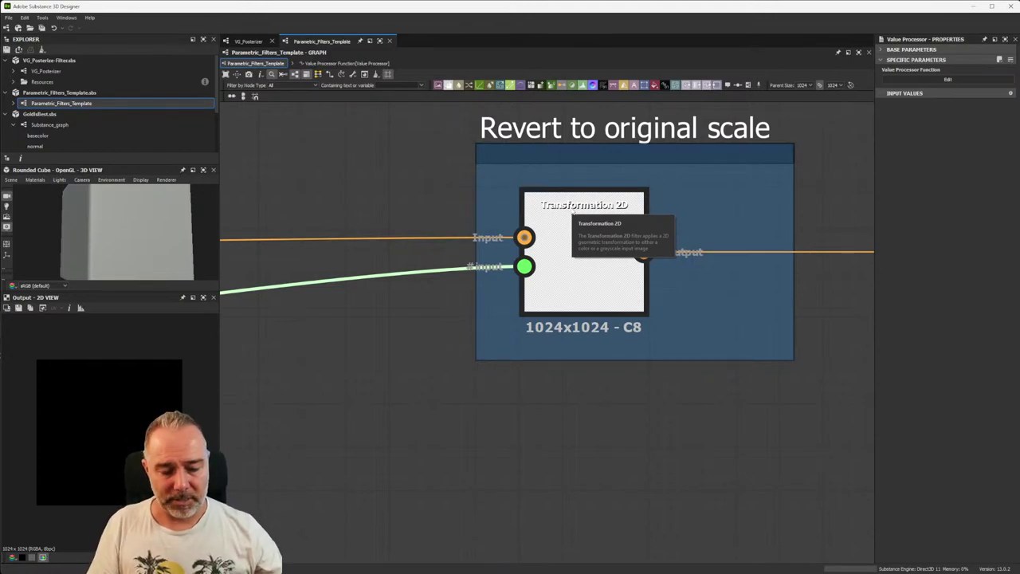
scroll(429, 224, "down", 3)
scroll(620, 253, "down", 2)
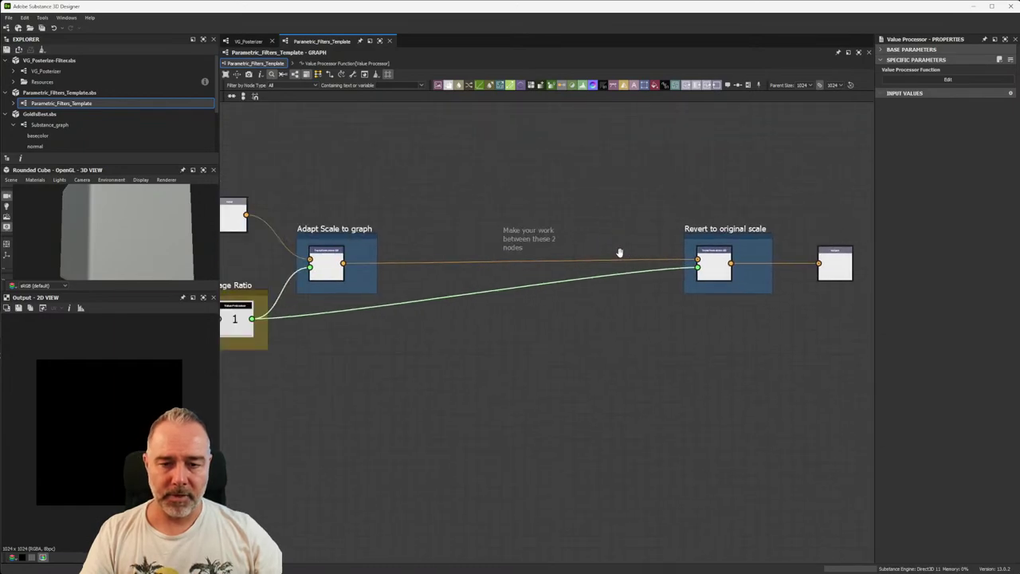
middle_click_drag(446, 205, 494, 199)
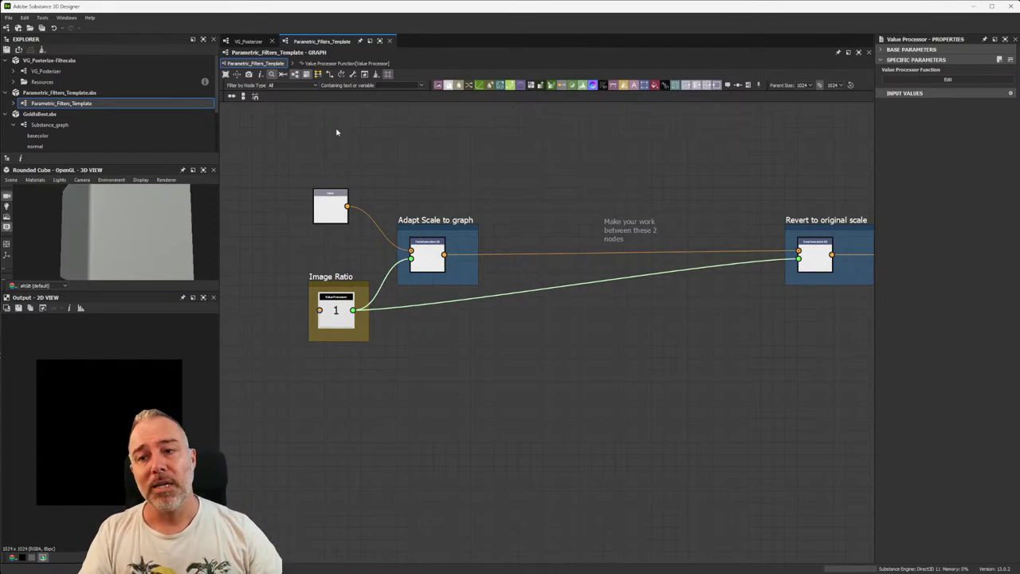
left_click(82, 93)
- Close the template package and create a new graph from the Parametric_Filters_Template template
key("ctrl+w")
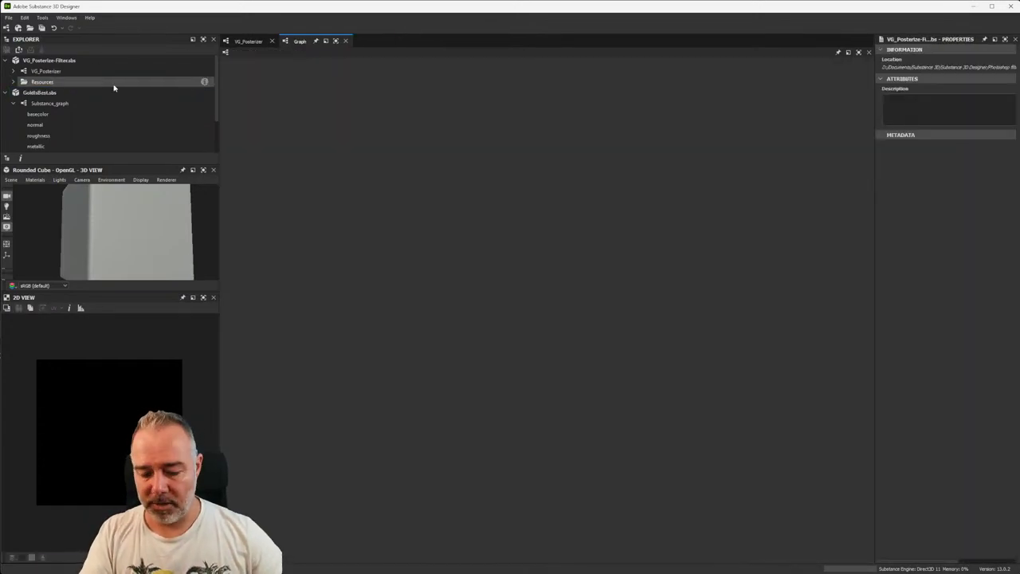
key("ctrl+n")
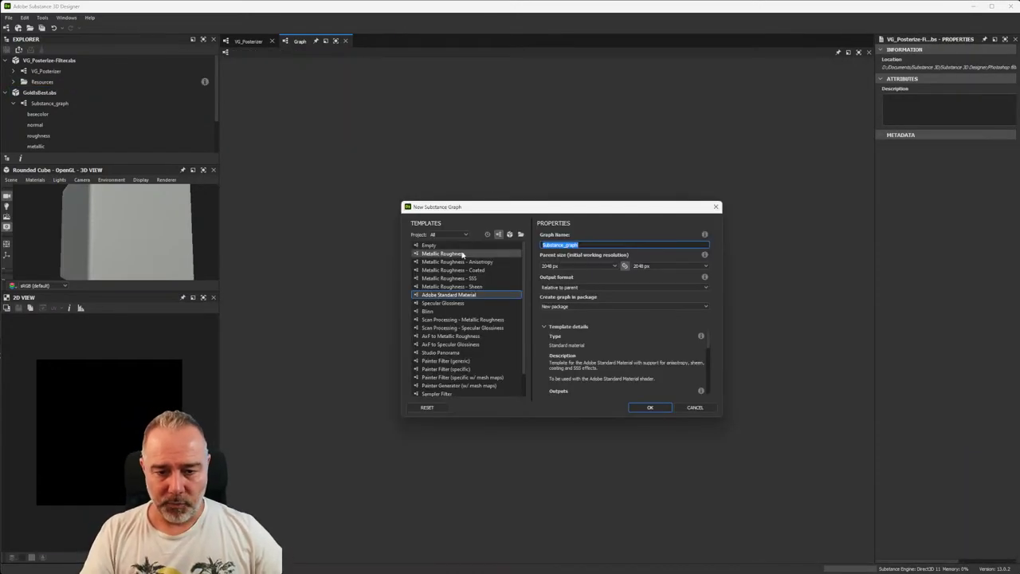
scroll(459, 254, "down", 1)
left_click(450, 386)
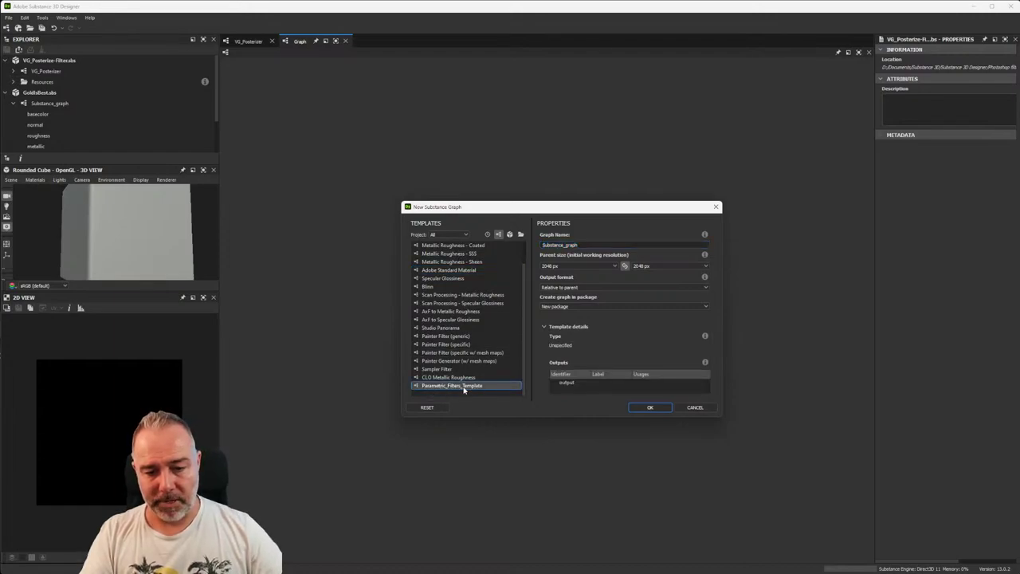
left_click(651, 407)
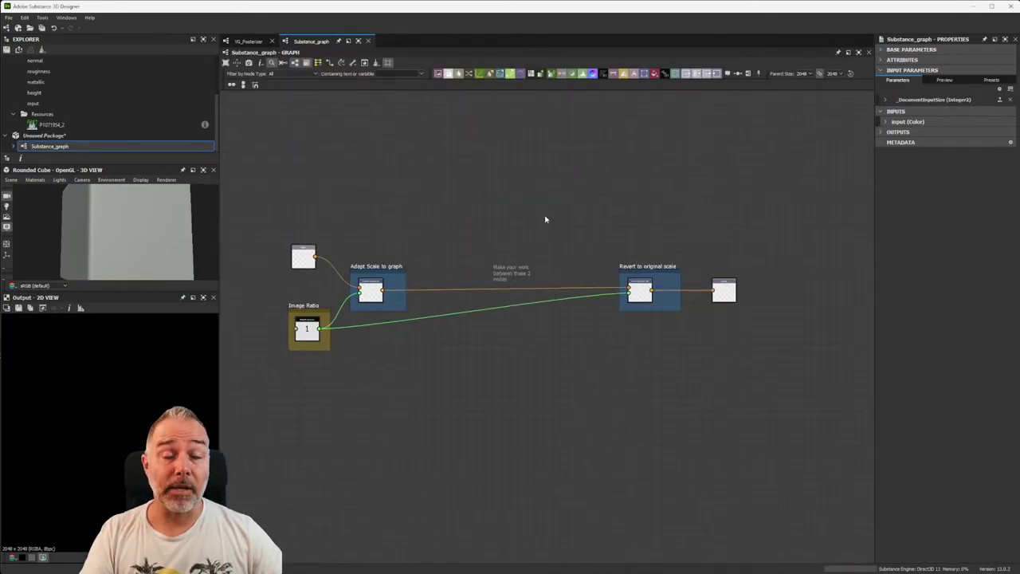
scroll(529, 278, "up", 2)
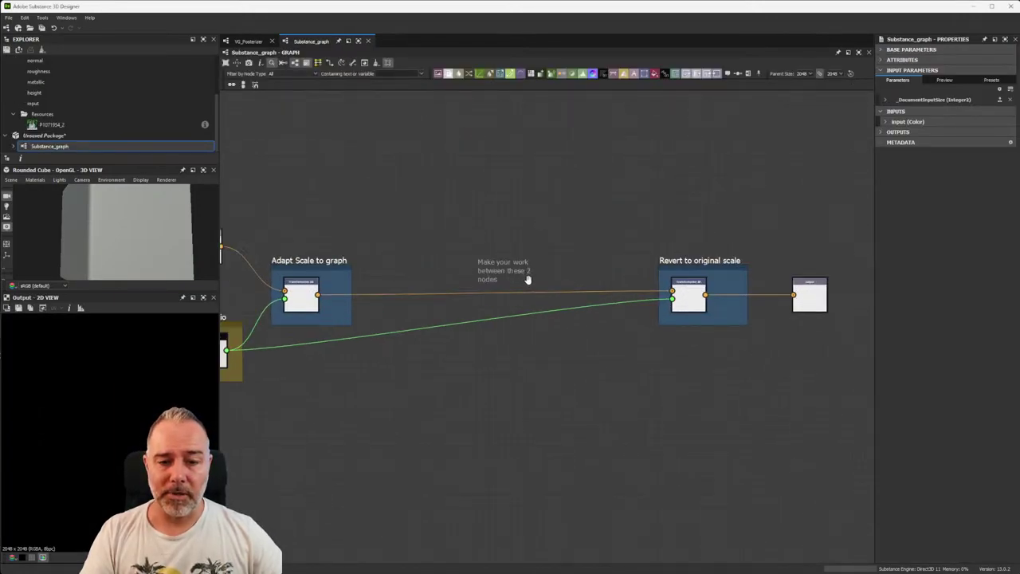
scroll(529, 278, "up", 2)
scroll(501, 275, "down", 4)
scroll(517, 258, "up", 4)
scroll(517, 259, "down", 1)
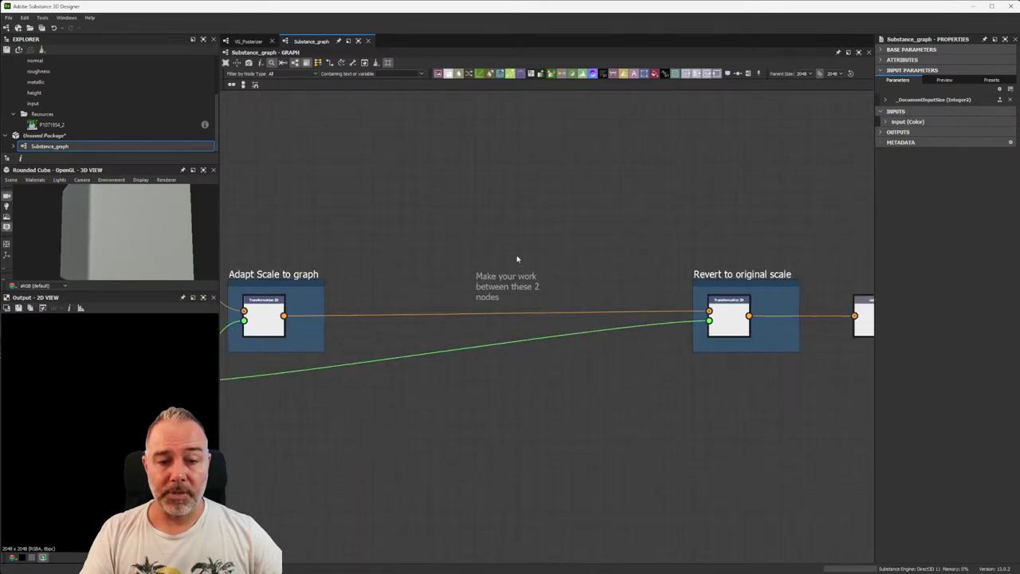
scroll(518, 262, "down", 3)
- Shift the input, Image Ratio and Adapt Scale nodes left and locate the P1071954_2 bag photo
middle_click_drag(517, 262, 604, 189)
left_click_drag(472, 278, 478, 281)
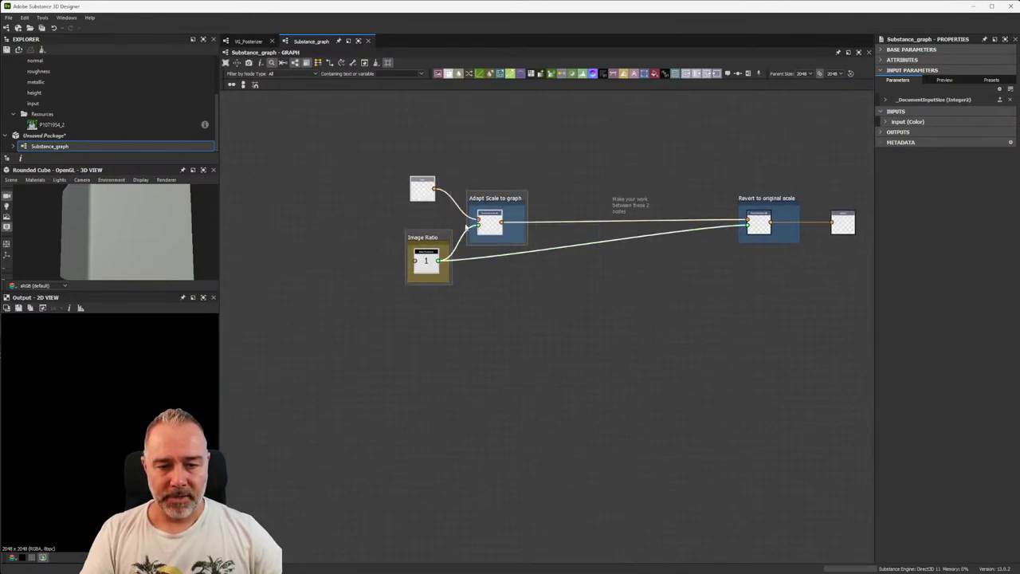
left_click_drag(489, 224, 423, 223)
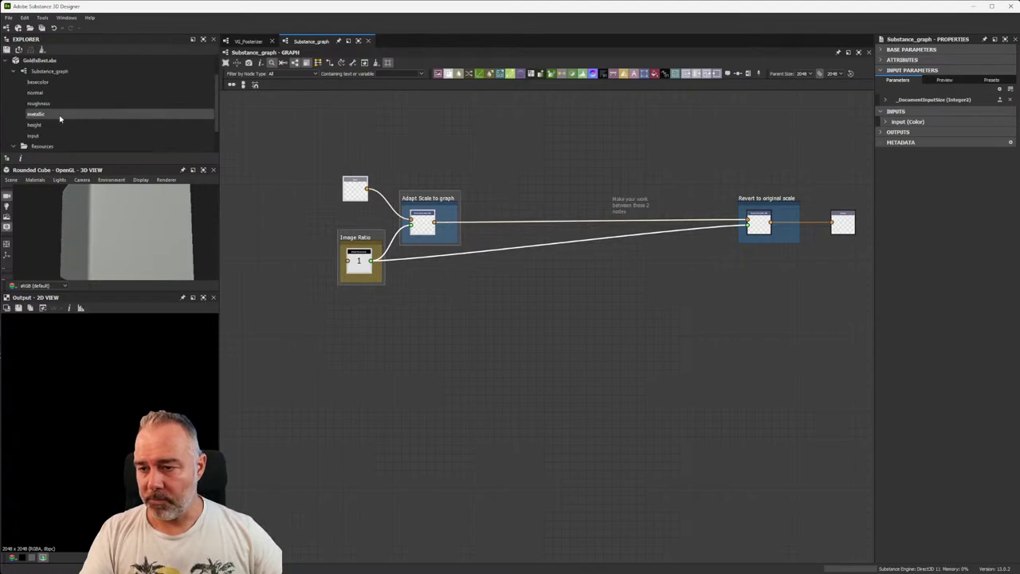
left_click(53, 125)
scroll(53, 125, "up", 2)
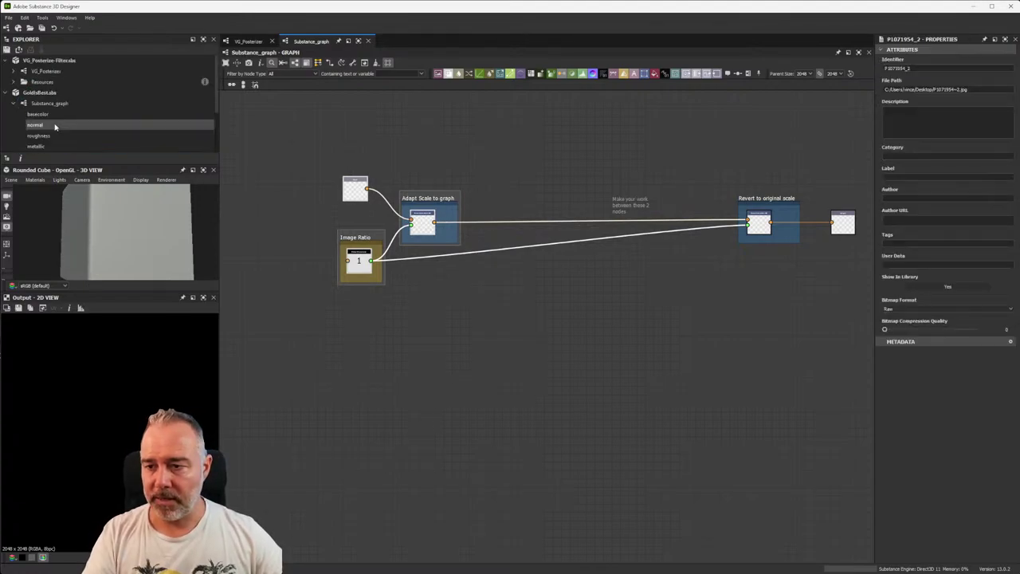
left_click(44, 94)
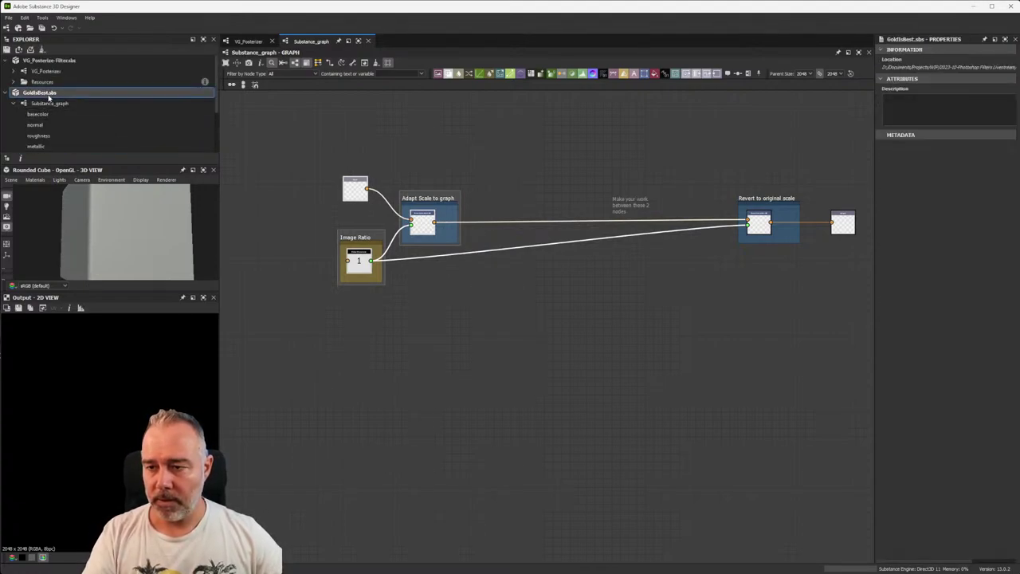
scroll(44, 104, "down", 1)
scroll(44, 119, "down", 1)
scroll(43, 136, "down", 1)
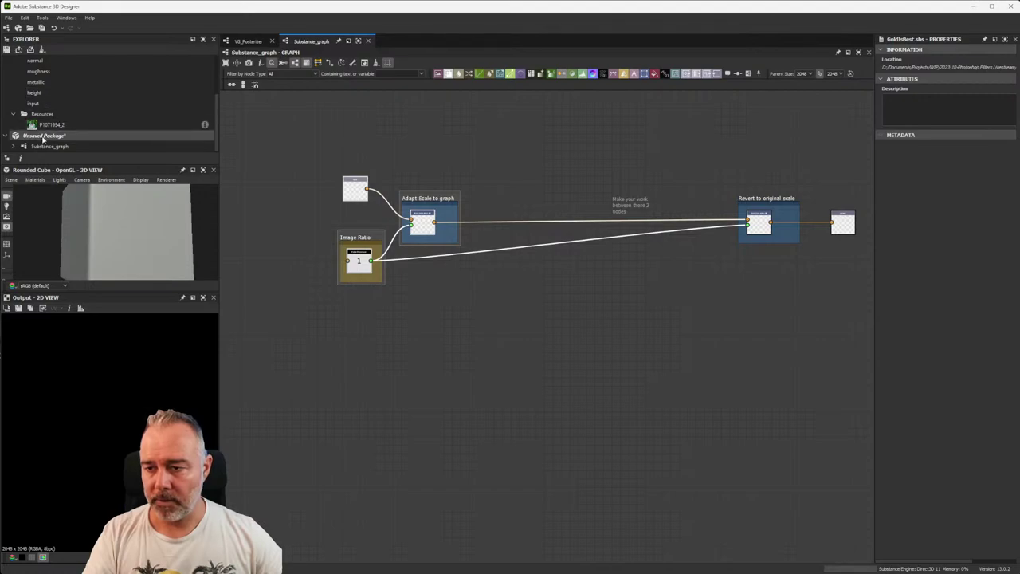
scroll(43, 137, "up", 2)
scroll(37, 100, "up", 1)
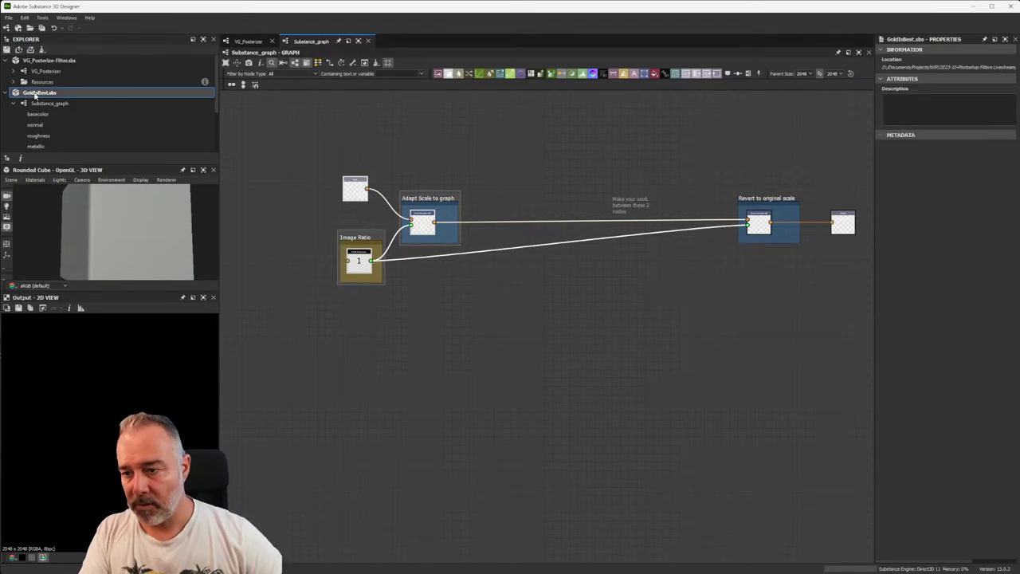
scroll(79, 112, "down", 3)
left_click(46, 138)
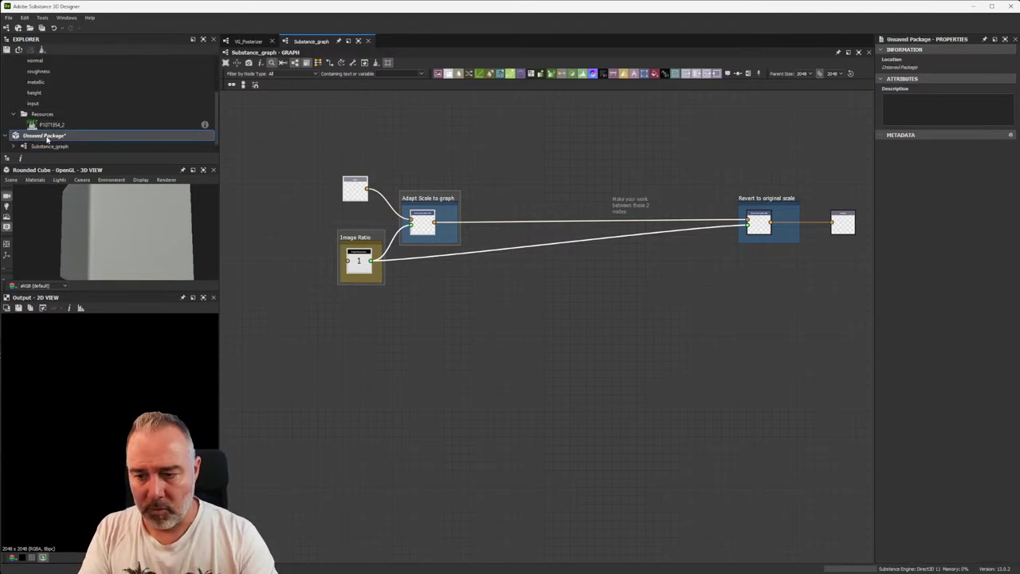
- Add the P1071954_2 bag photo to the new graph and preview the Transformation 2D output
left_click_drag(52, 125, 365, 208)
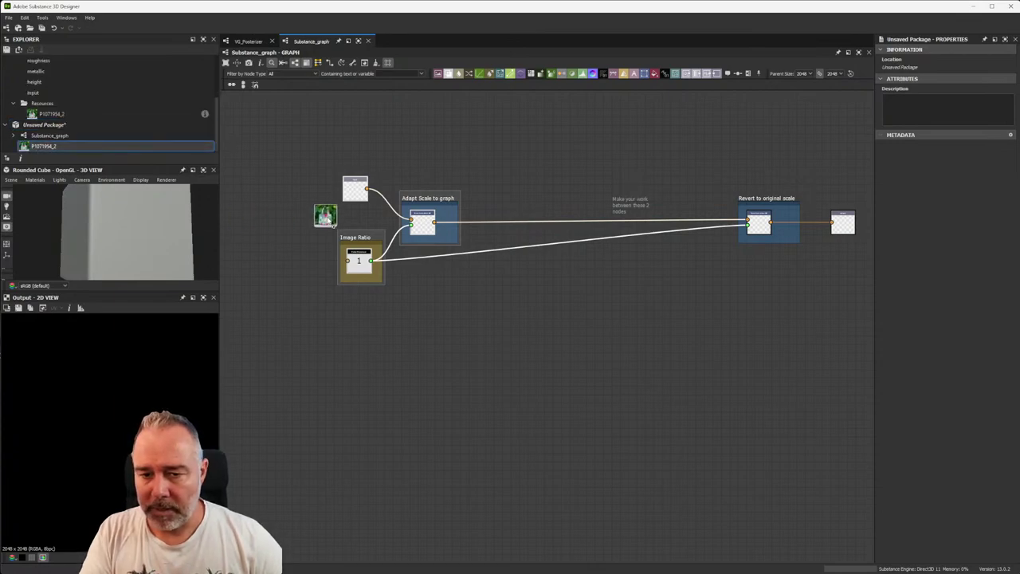
scroll(438, 208, "up", 5)
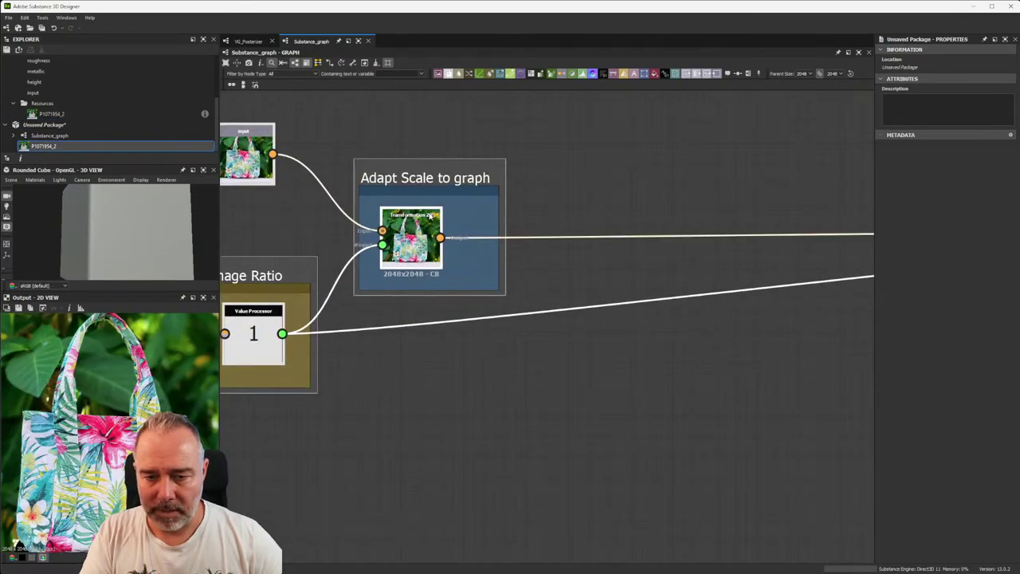
scroll(437, 207, "up", 2)
scroll(438, 207, "down", 4)
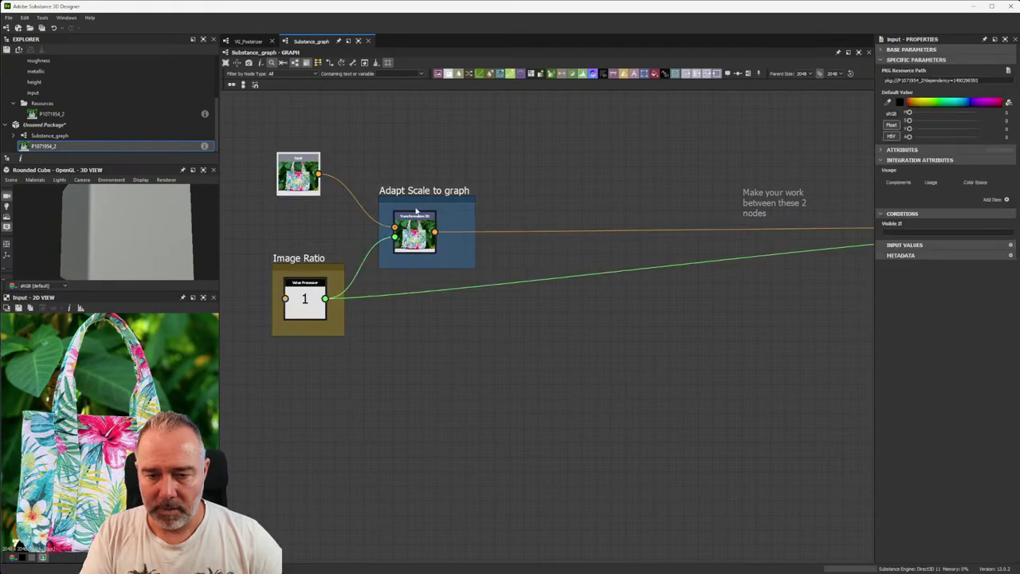
double_click(415, 227)
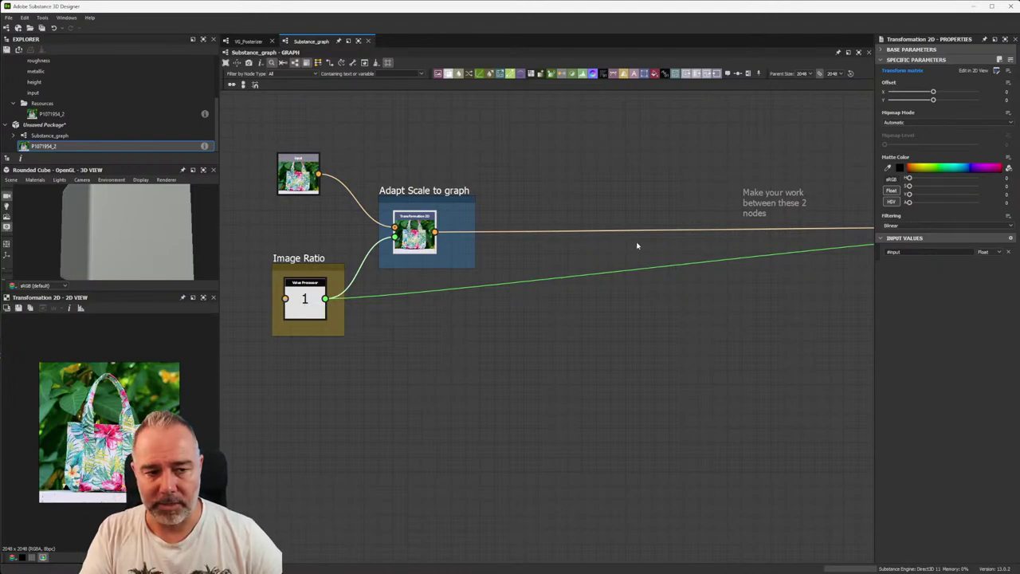
mouse_move(637, 246)
middle_mouse_down()
mouse_move(396, 248)
mouse_move(579, 237)
middle_mouse_up()
middle_click_drag(458, 217, 517, 215)
middle_click_drag(315, 201, 430, 200)
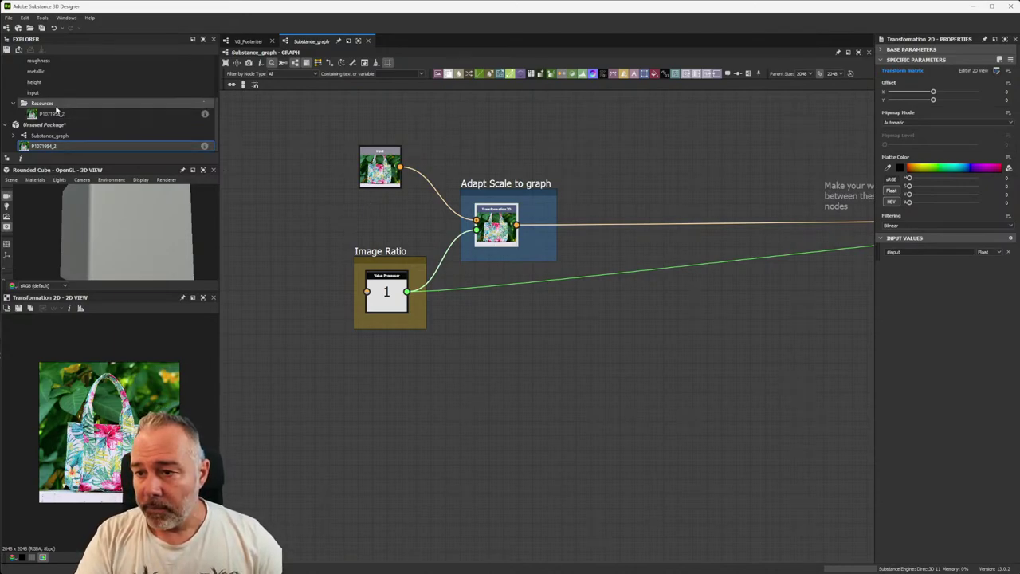
- Close the GoldIsBest package and return to the VG_Posterizer graph
scroll(59, 102, "up", 3)
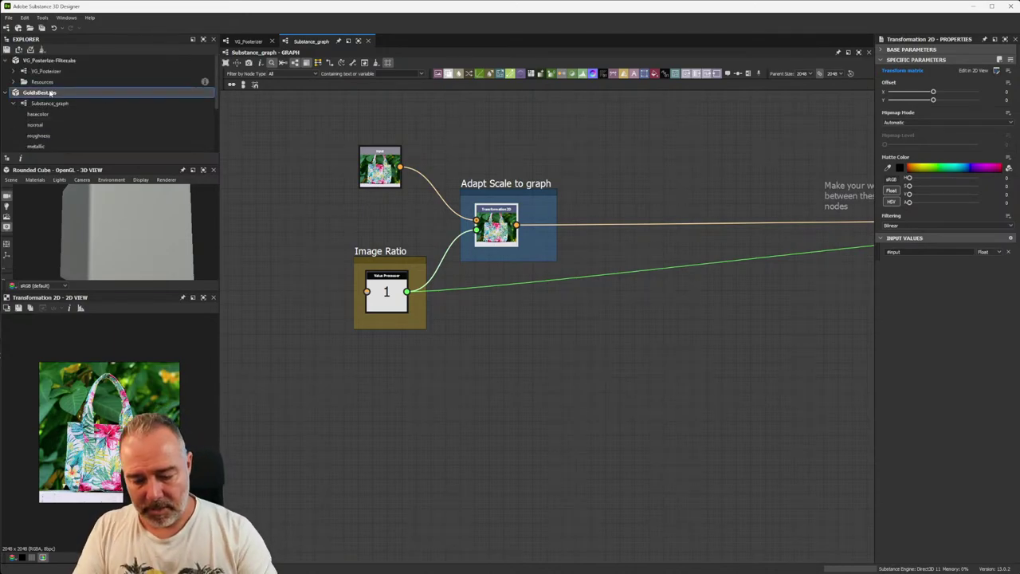
left_click(49, 93)
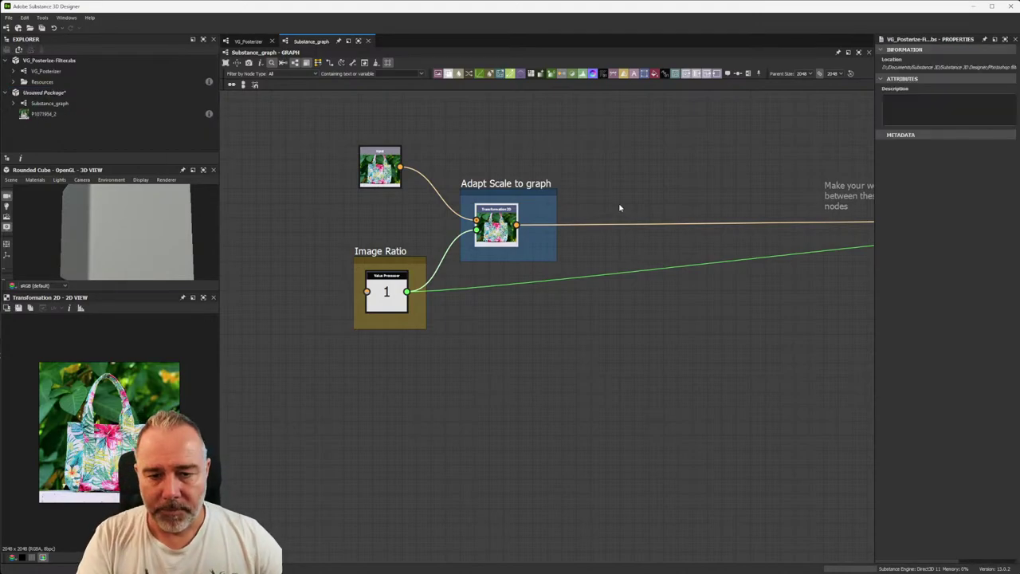
middle_click_drag(684, 207, 524, 221)
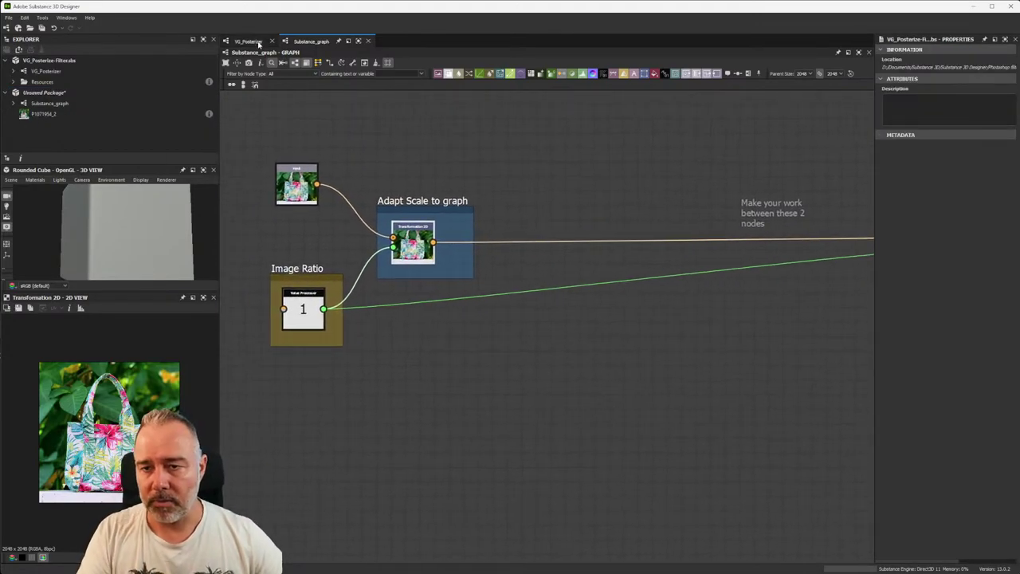
left_click(255, 41)
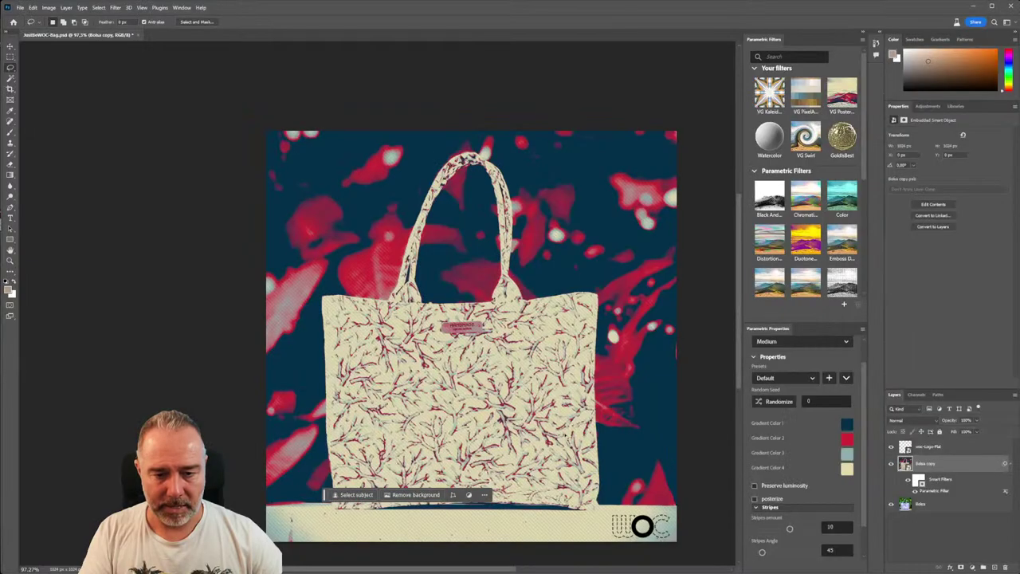
- Zoom into the filtered bag image and pan down to show the lower part of the bag
scroll(464, 351, "up", 2, "alt")
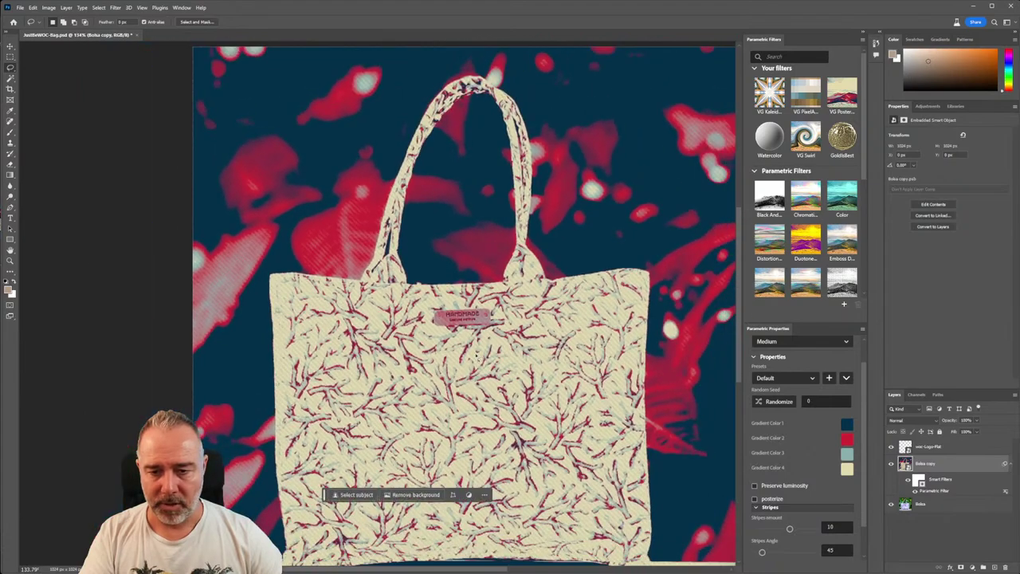
left_click_drag(624, 338, 516, 291)
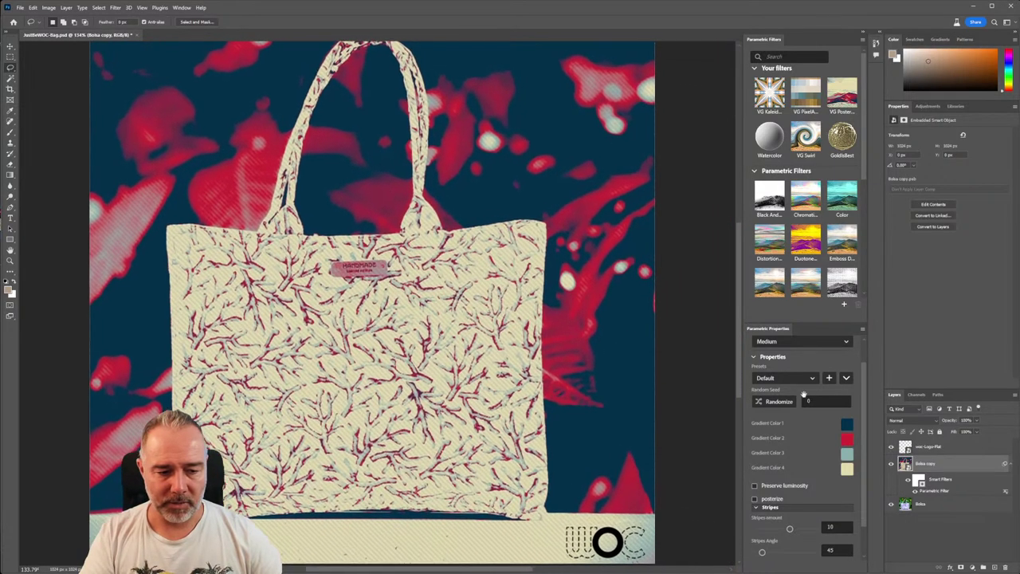
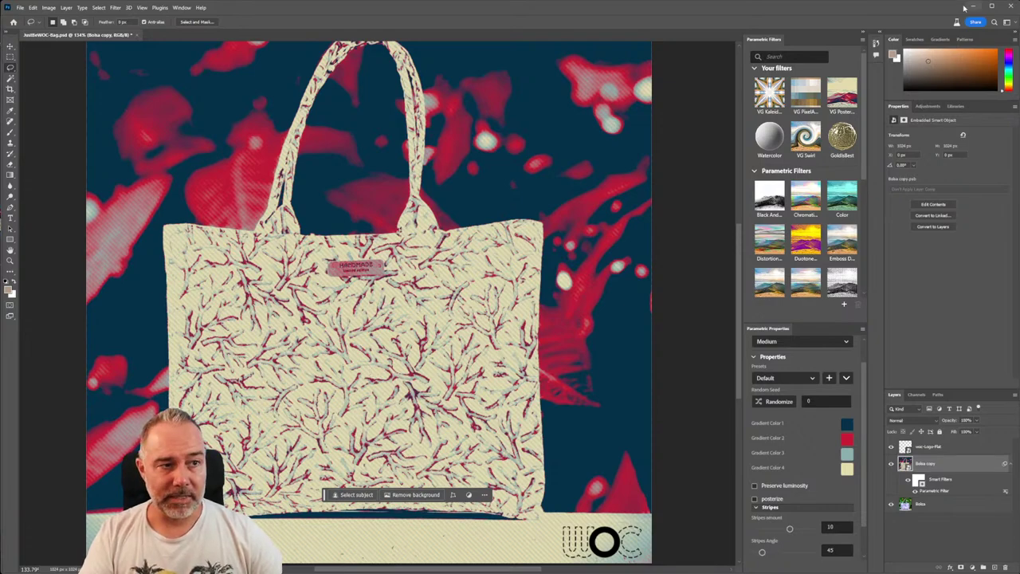
- Bring the Substance 3D Designer window with the VG_Posterize-Filter graph to the front
left_click(974, 8)
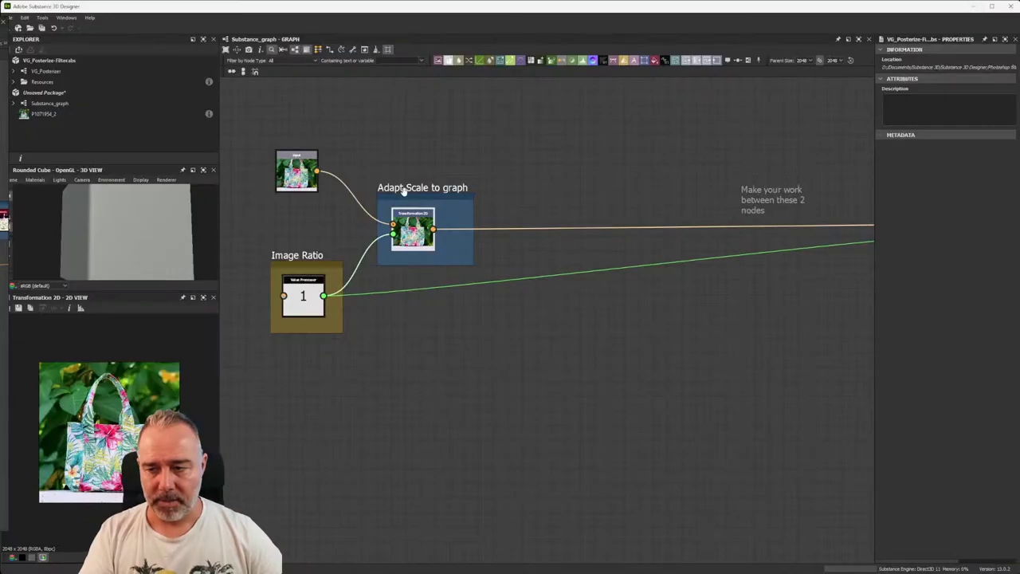
- Add a Stripes node to the posterizer graph by searching 'strip'
middle_click_drag(387, 203, 510, 319)
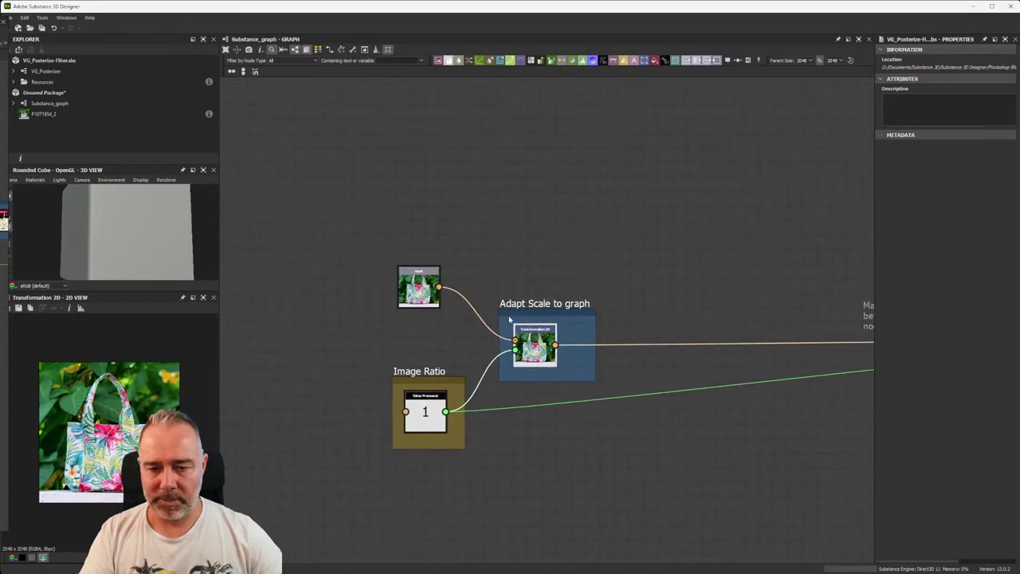
middle_click_drag(442, 220, 448, 245)
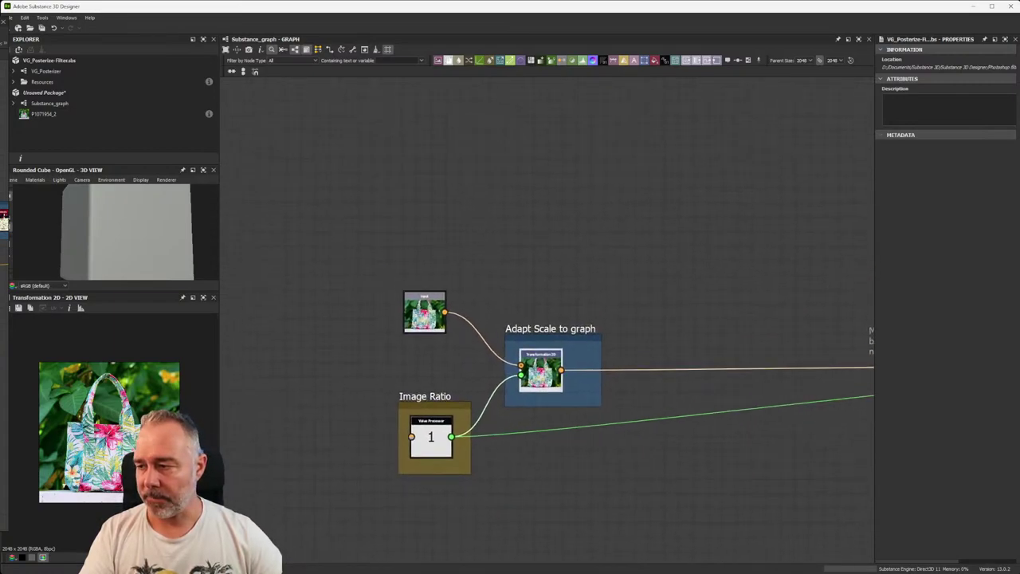
scroll(513, 218, "up", 2)
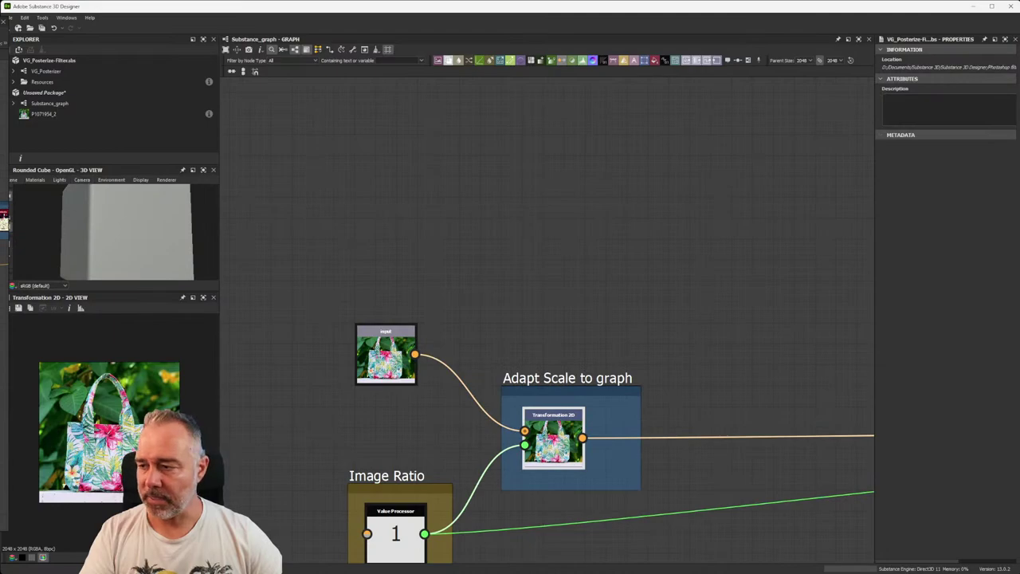
key("space")
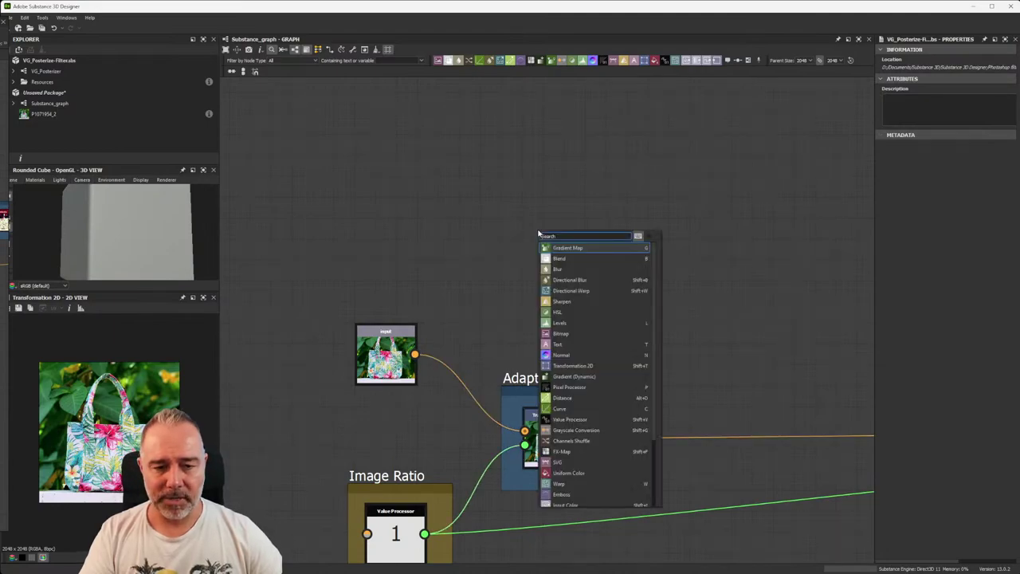
type("st")
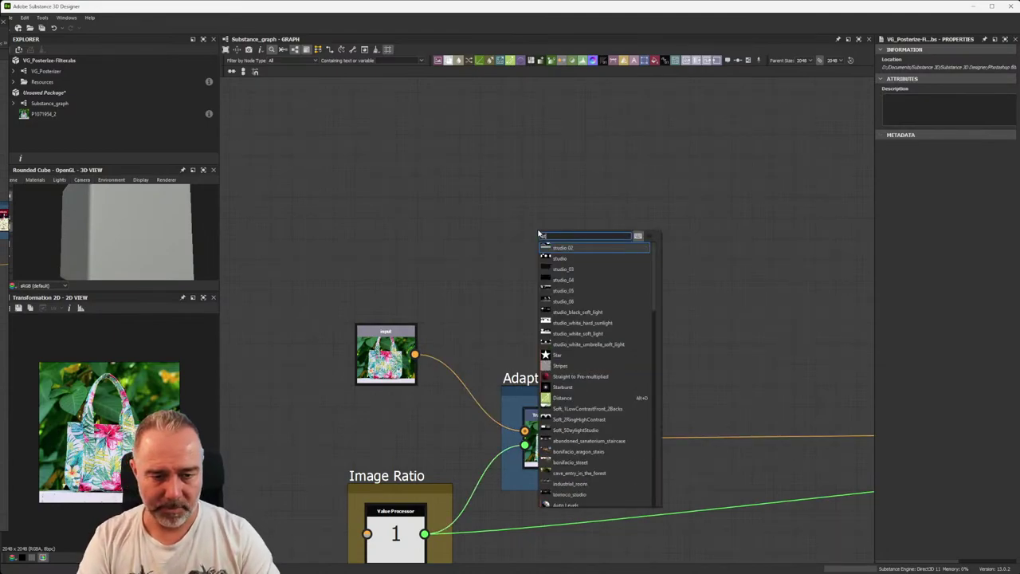
left_click(519, 221)
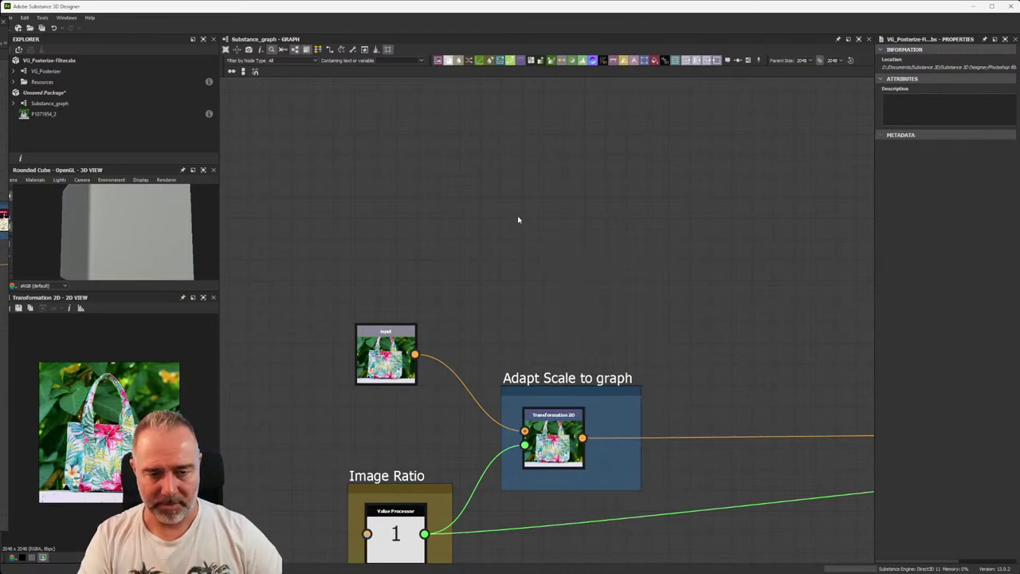
key("space")
type("str")
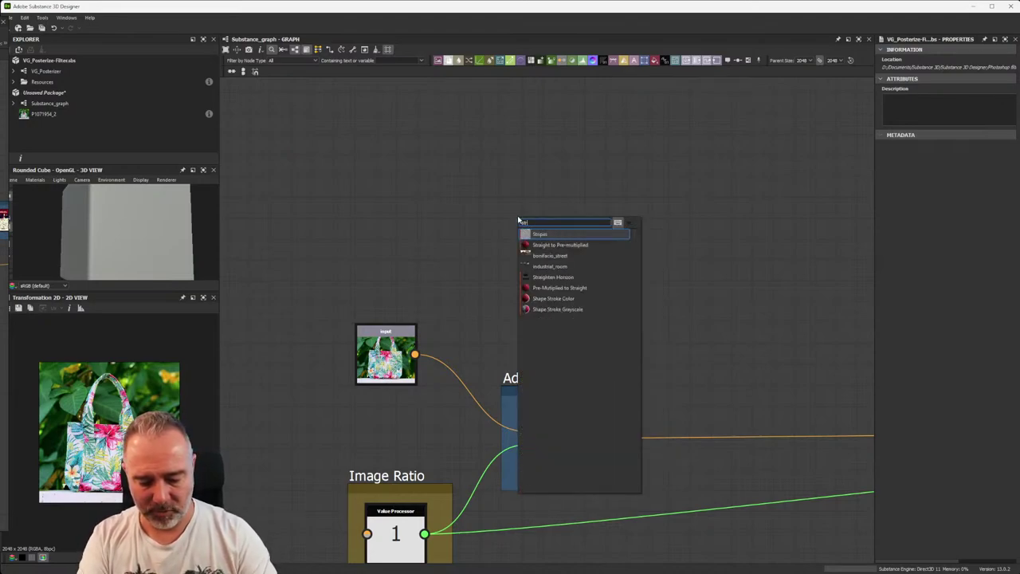
type("ip")
key("Return")
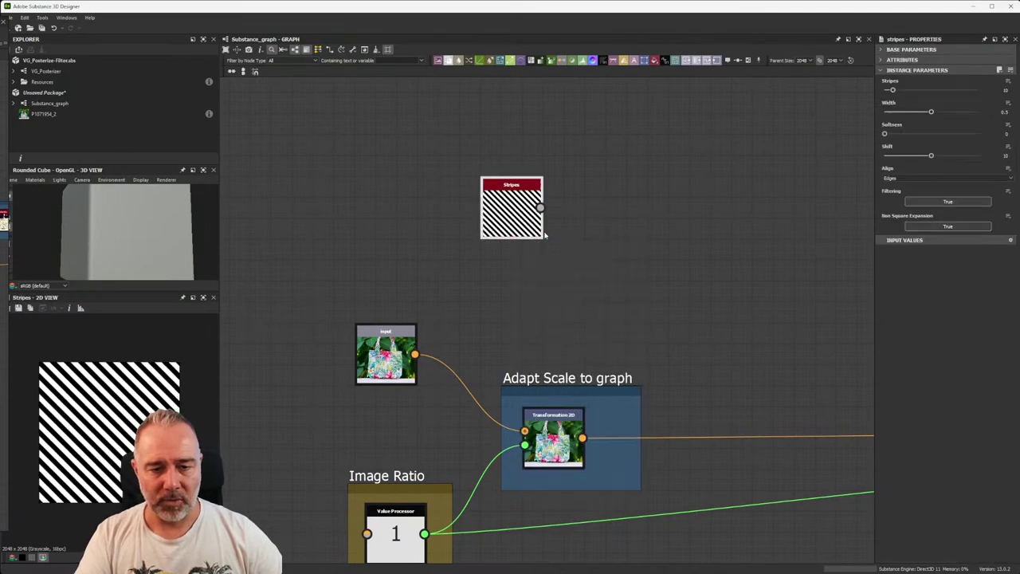
- Add a Gradient Map node wired after the Stripes output
scroll(520, 221, "up", 2)
key("space")
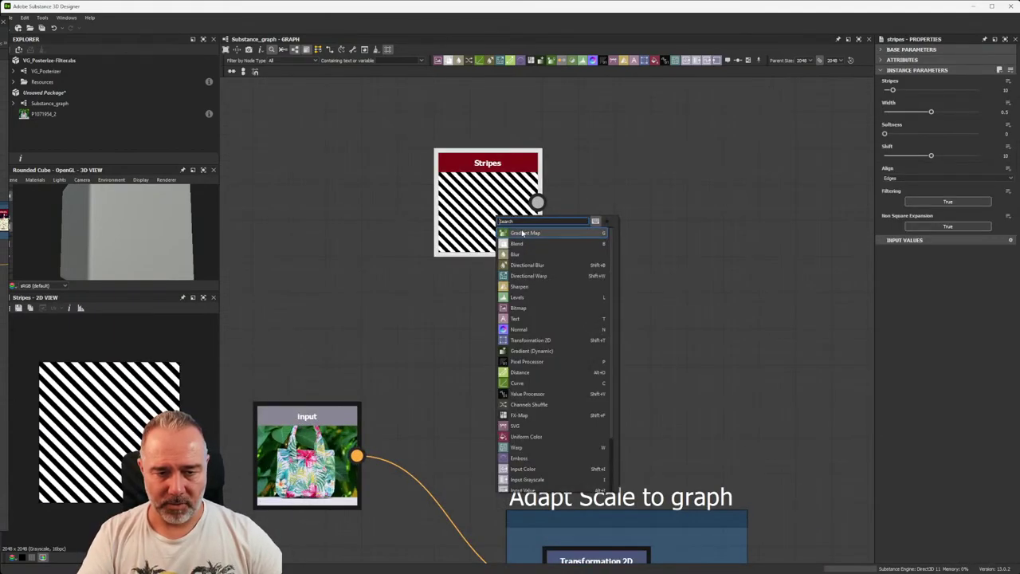
key("Return")
left_click(488, 201)
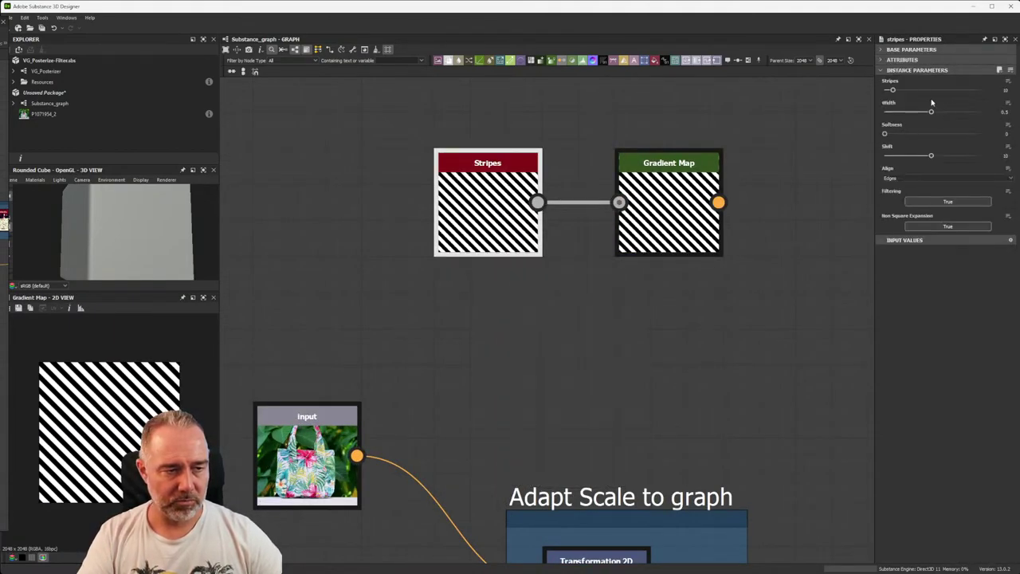
- Set the Stripes node to 25 stripes with a Shift of 20
mouse_move(894, 90)
left_mouse_down()
mouse_move(947, 90)
mouse_move(894, 98)
left_mouse_up()
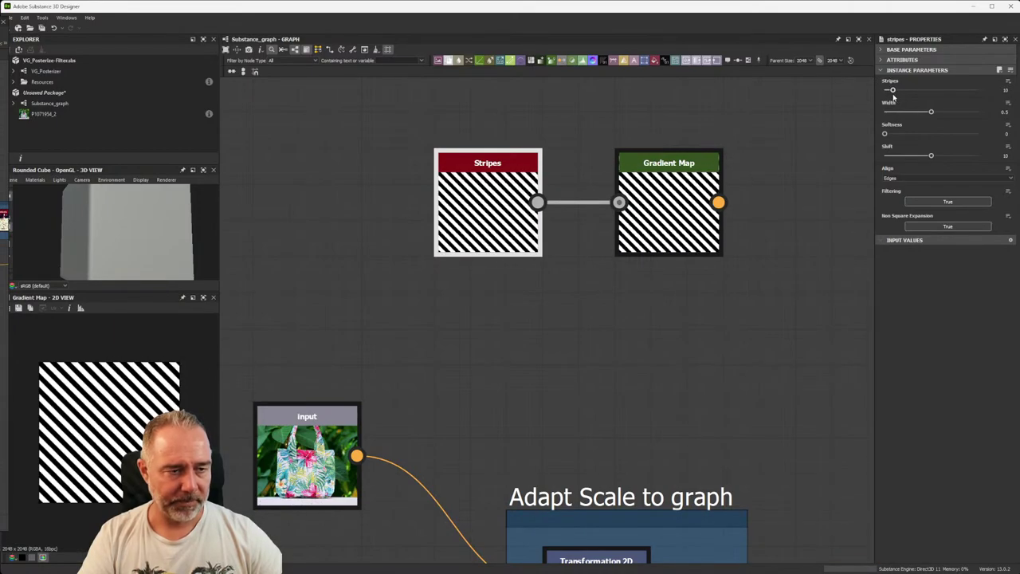
left_click_drag(933, 156, 978, 156)
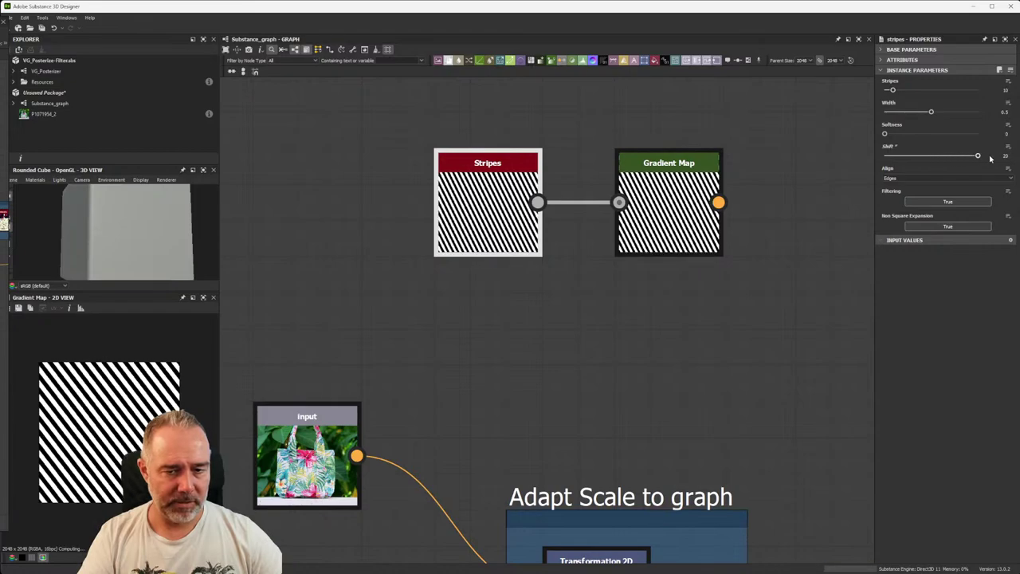
mouse_move(894, 90)
left_mouse_down()
mouse_move(943, 91)
mouse_move(907, 91)
left_mouse_up()
- Delete the Stripes and Gradient Map nodes
scroll(484, 107, "up", 3)
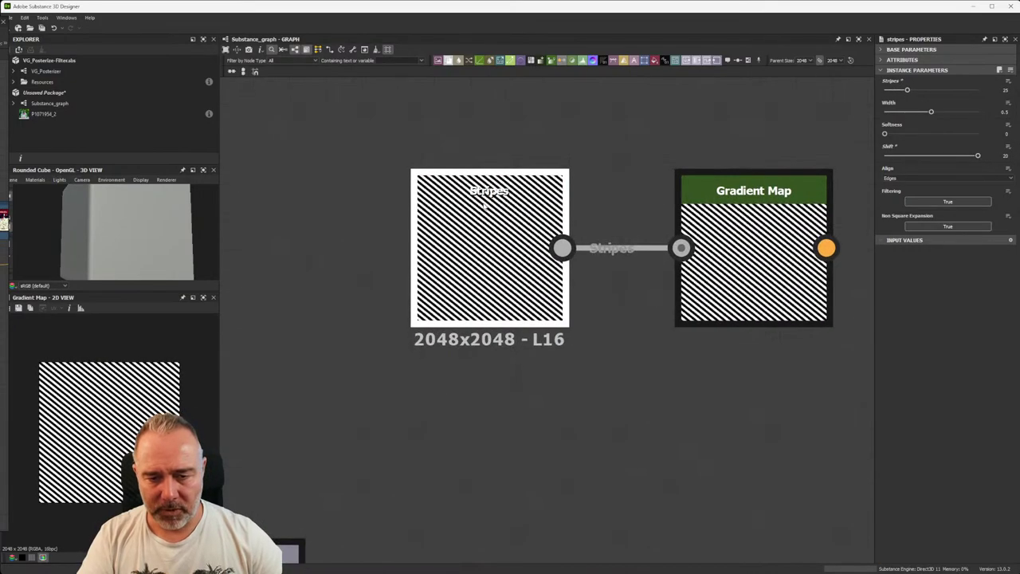
scroll(122, 342, "up", 2)
scroll(122, 342, "up", 1)
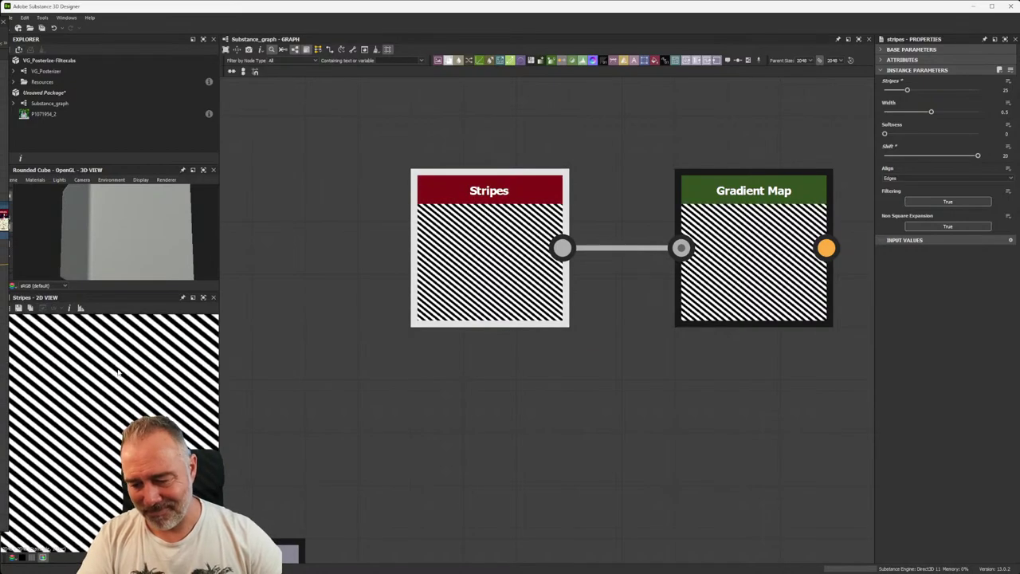
scroll(435, 155, "down", 1)
mouse_move(395, 148)
left_mouse_down()
mouse_move(734, 303)
mouse_move(720, 295)
left_mouse_up()
key("Delete")
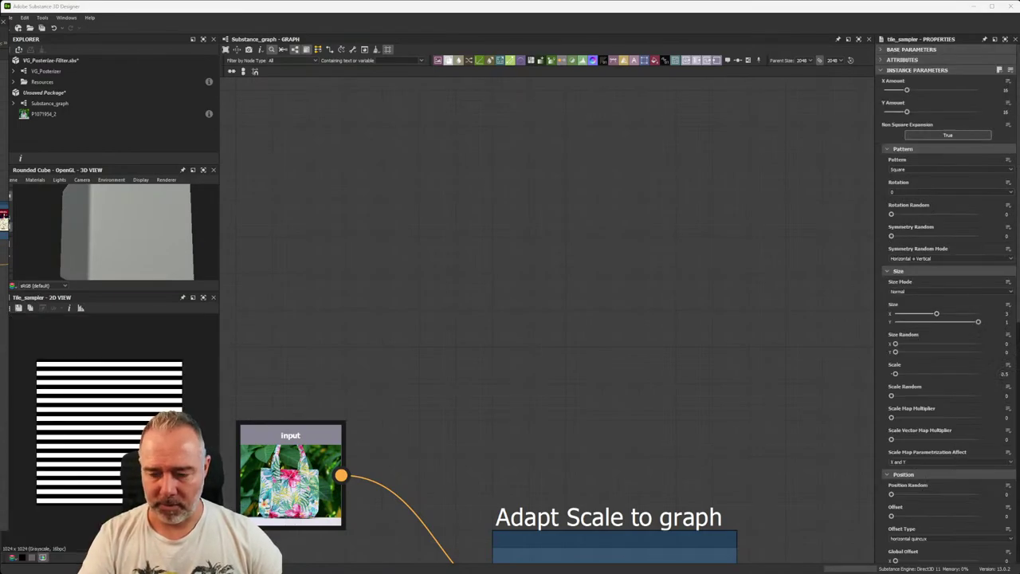
- Bring back the Tile Sampler node with undo/redo and move it up and left
key("ctrl+z")
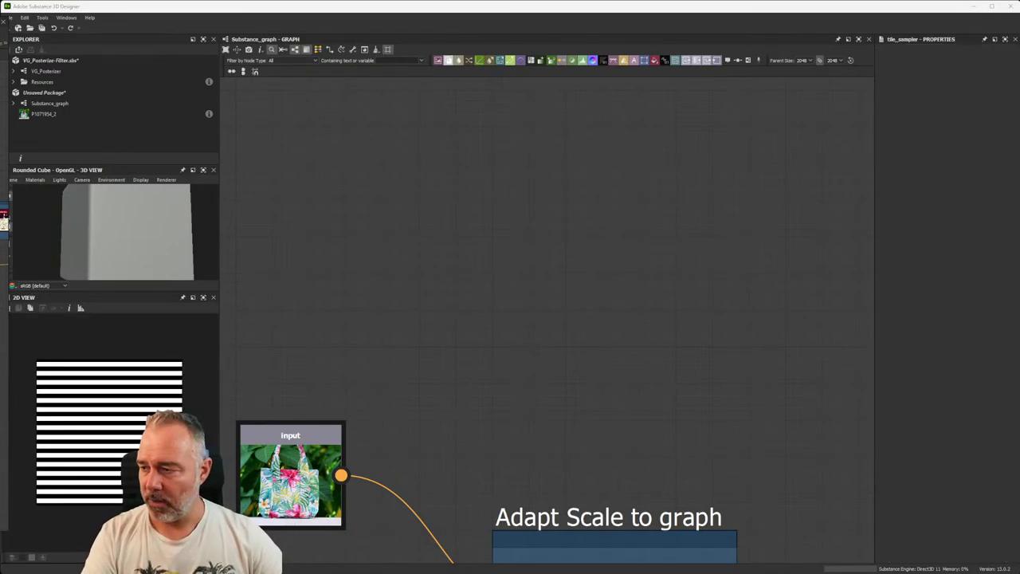
key("ctrl+y")
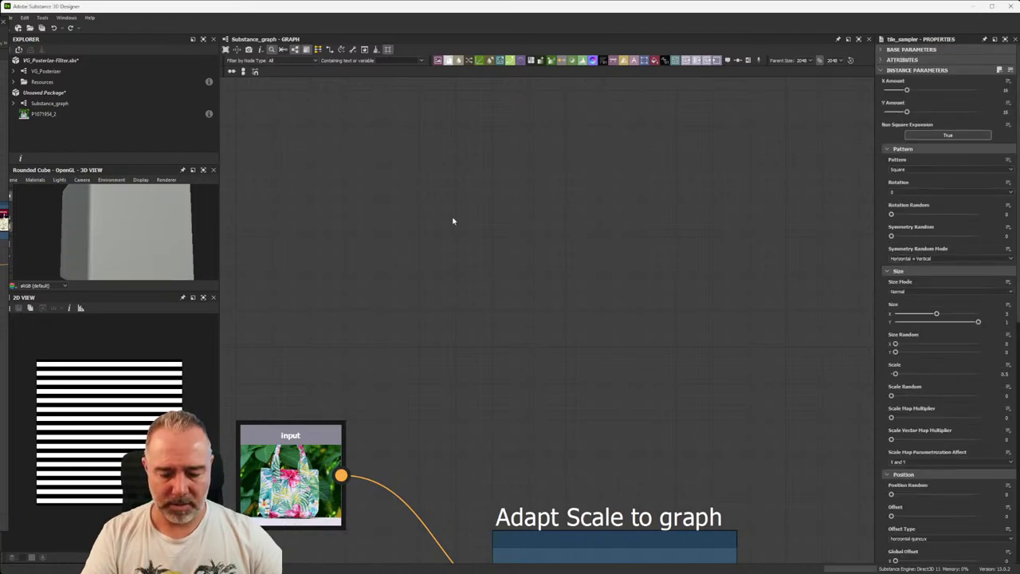
key("ctrl+y")
scroll(557, 307, "down", 2)
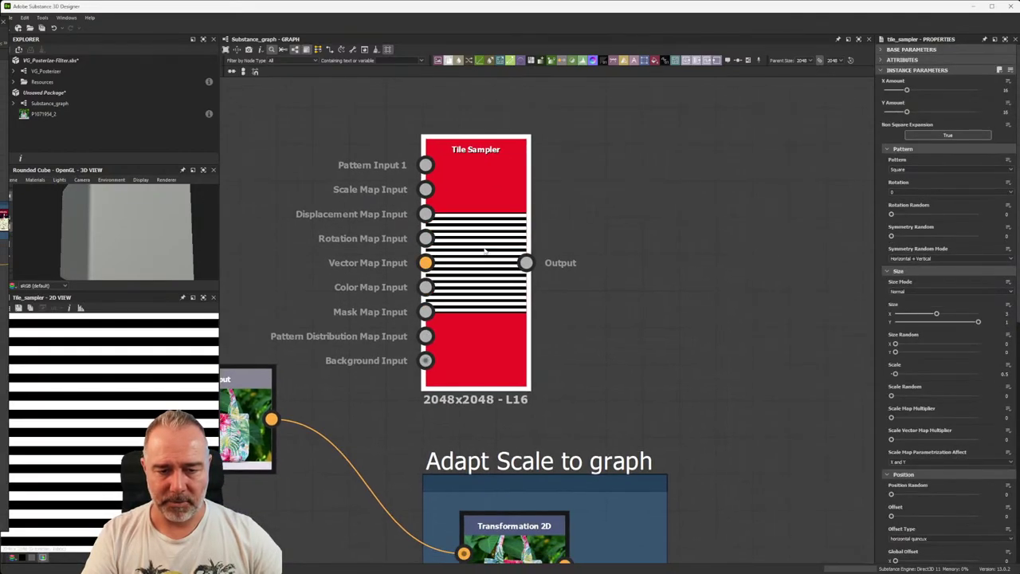
scroll(429, 196, "down", 3)
left_click_drag(475, 253, 426, 204)
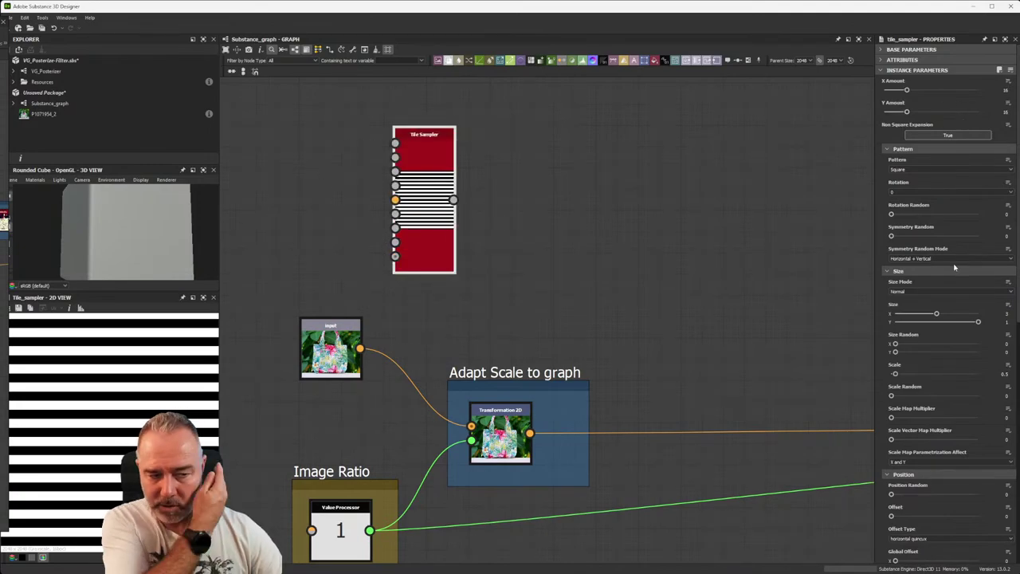
- Place the Tile Sampler above the Input node and search nodes for 'safe'
scroll(434, 171, "up", 3)
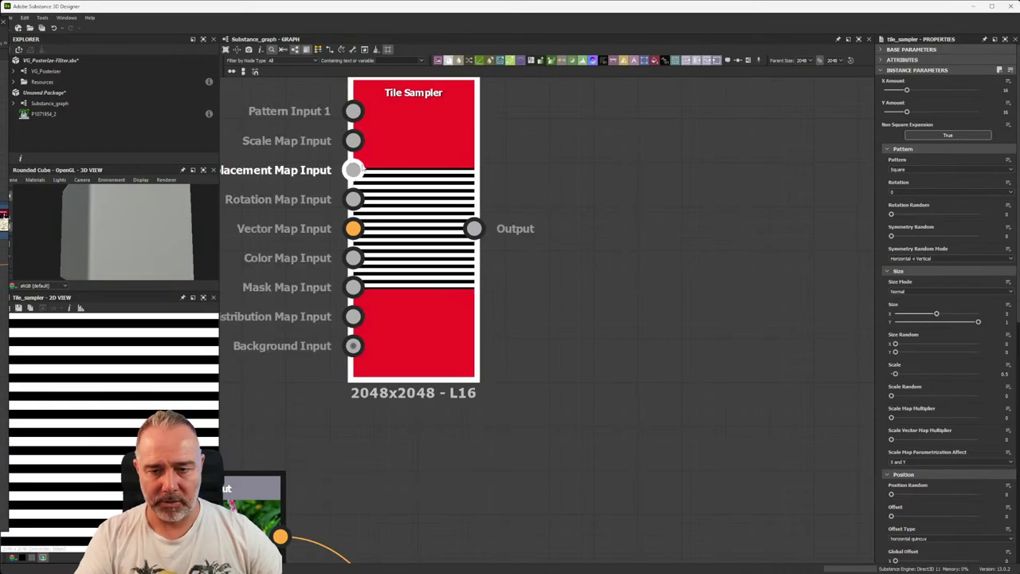
scroll(492, 169, "down", 3)
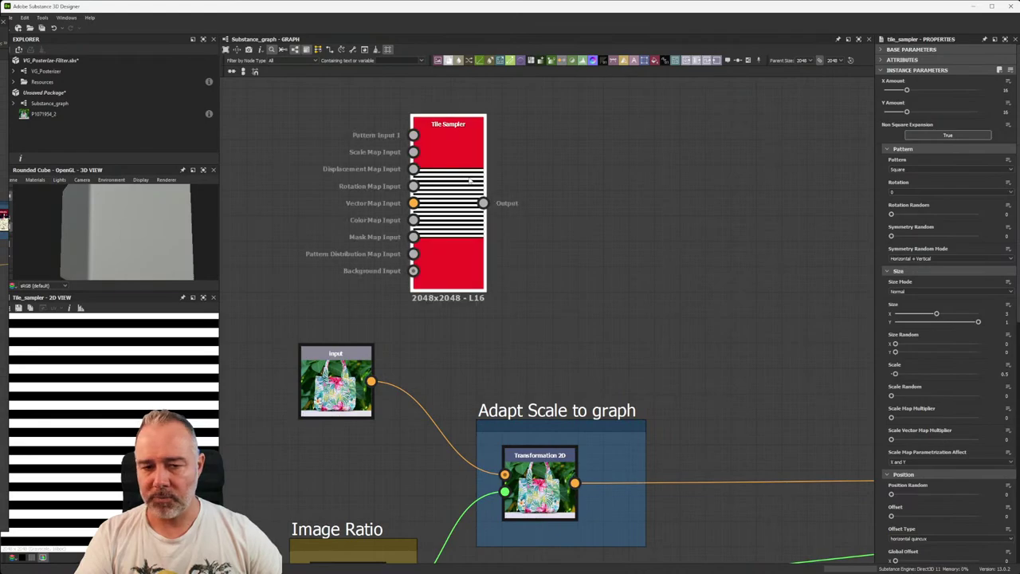
scroll(457, 189, "down", 2)
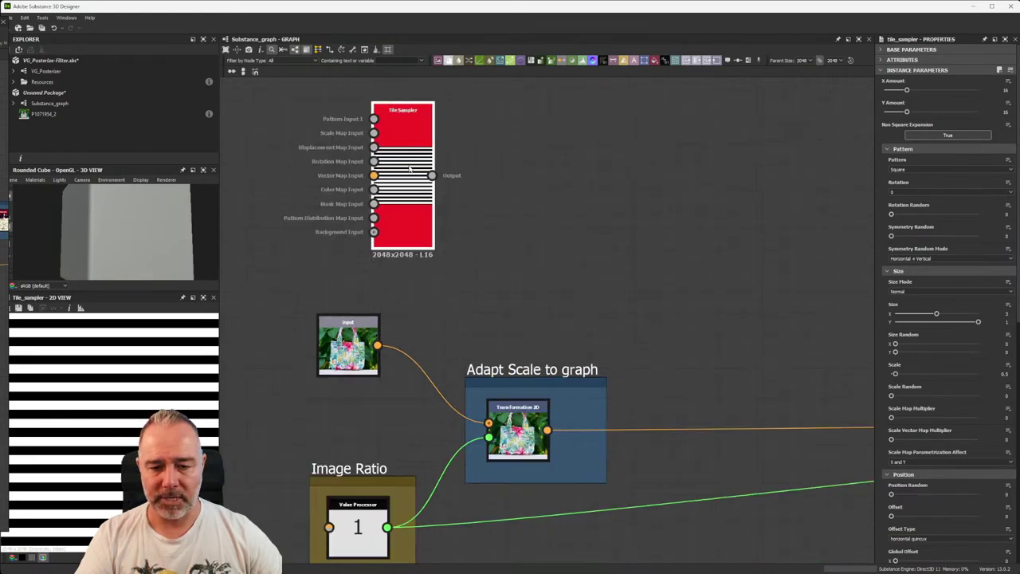
scroll(425, 171, "down", 2)
middle_click_drag(425, 170, 384, 213)
left_click_drag(373, 209, 378, 168)
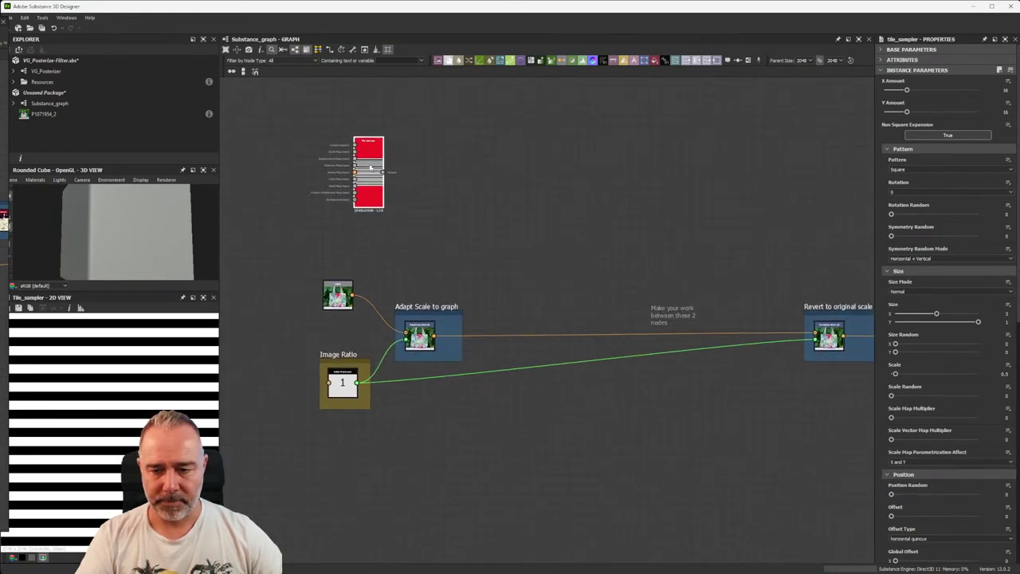
scroll(387, 159, "up", 3)
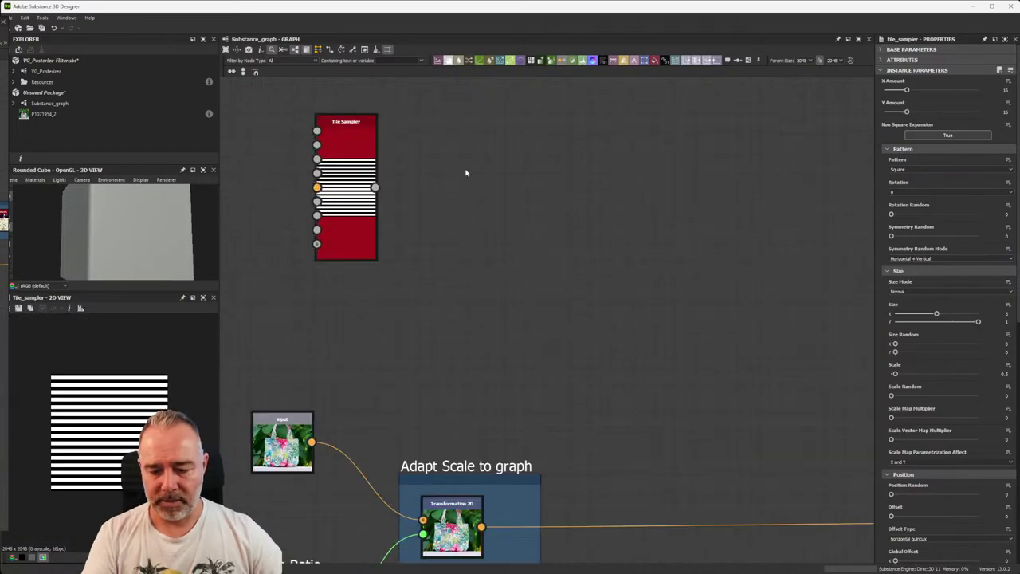
key("space")
type("safe")
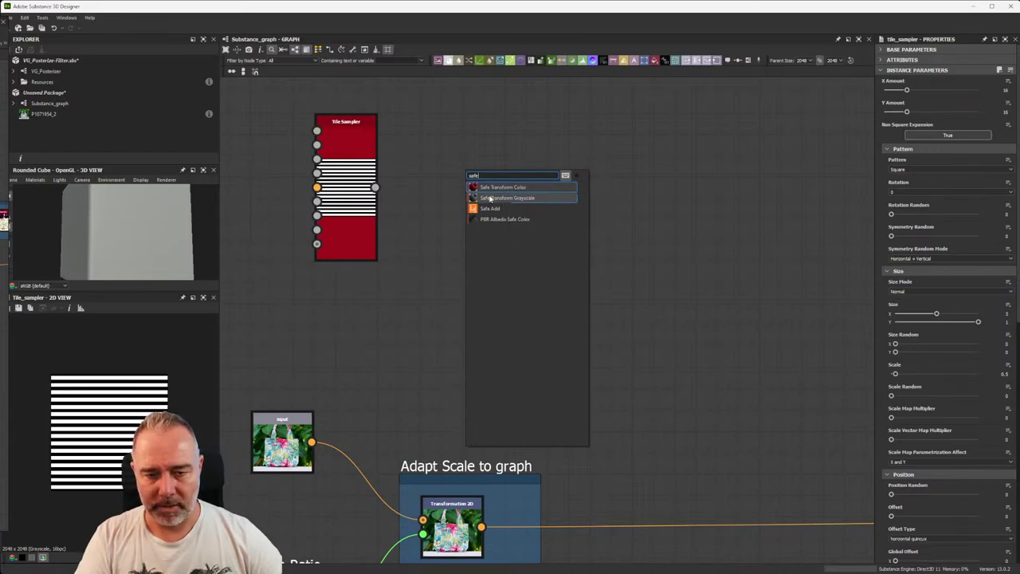
- Add a Safe Transform Grayscale node fed by the Tile Sampler and try denser, rotated stripes
left_click(502, 198)
mouse_move(375, 188)
left_mouse_down()
mouse_move(444, 166)
mouse_move(484, 167)
left_mouse_up()
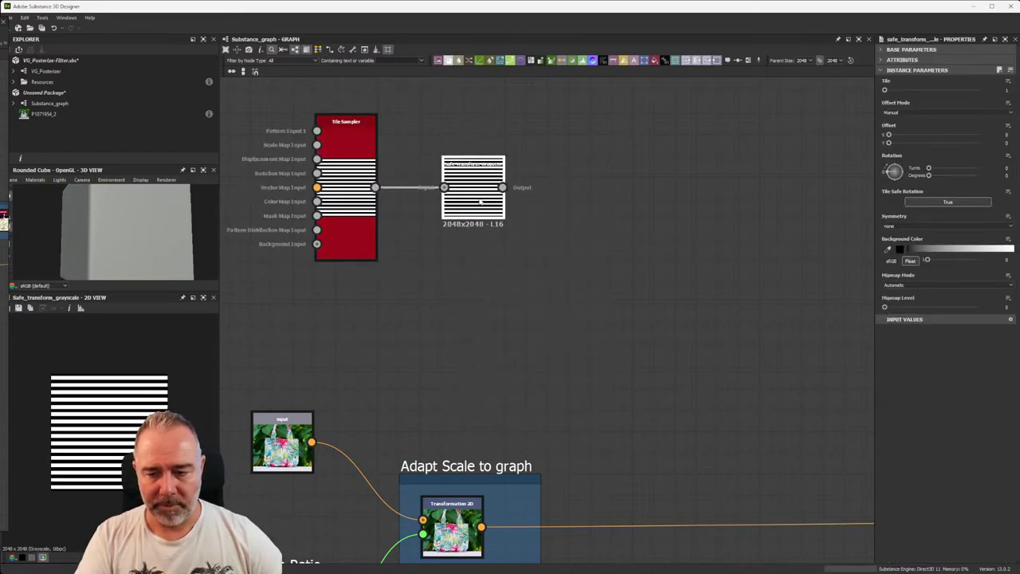
mouse_move(885, 90)
left_mouse_down()
mouse_move(917, 90)
mouse_move(903, 94)
left_mouse_up()
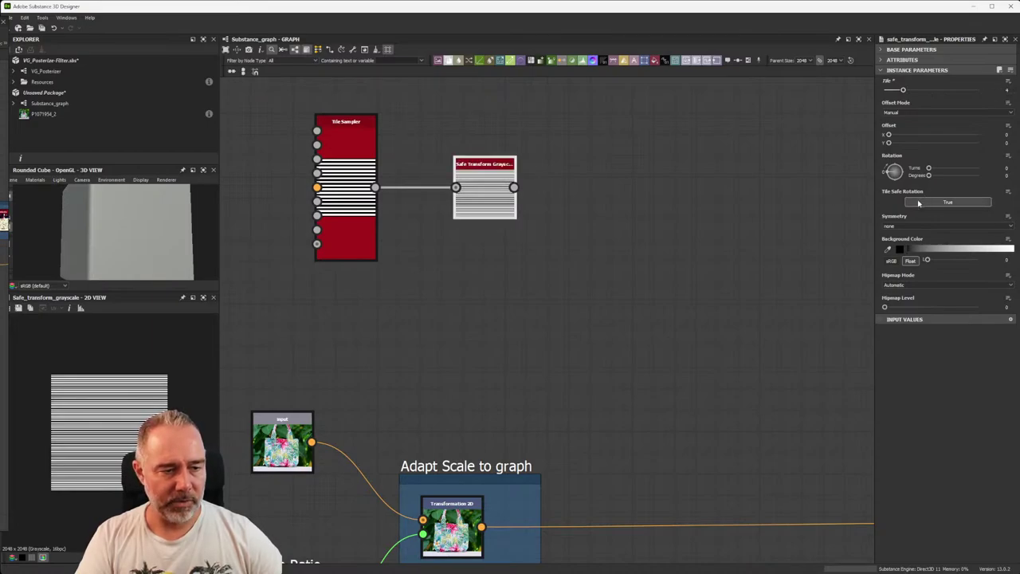
left_click_drag(893, 172, 890, 169)
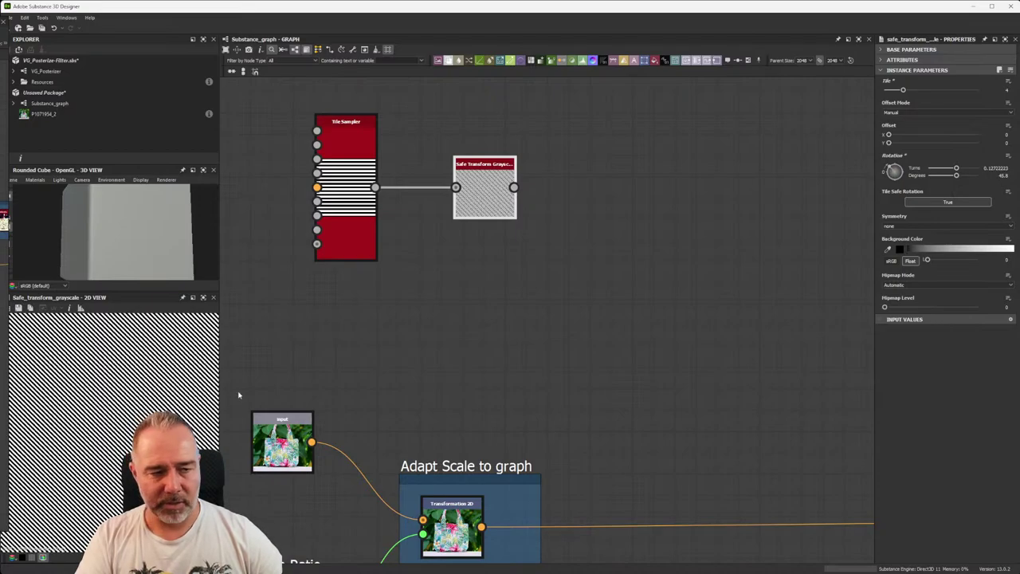
scroll(131, 390, "down", 1)
scroll(140, 380, "down", 1)
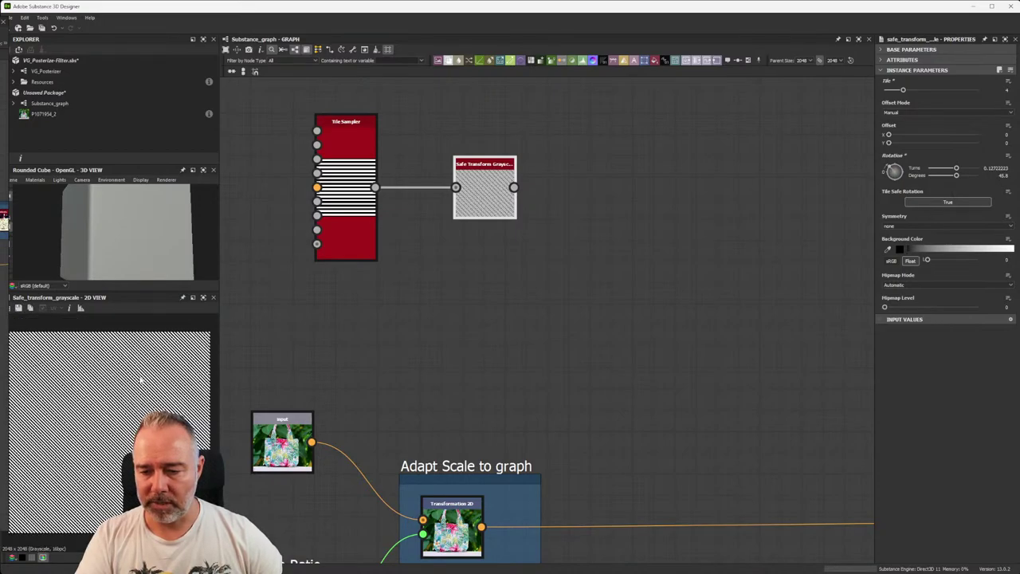
scroll(144, 376, "up", 2)
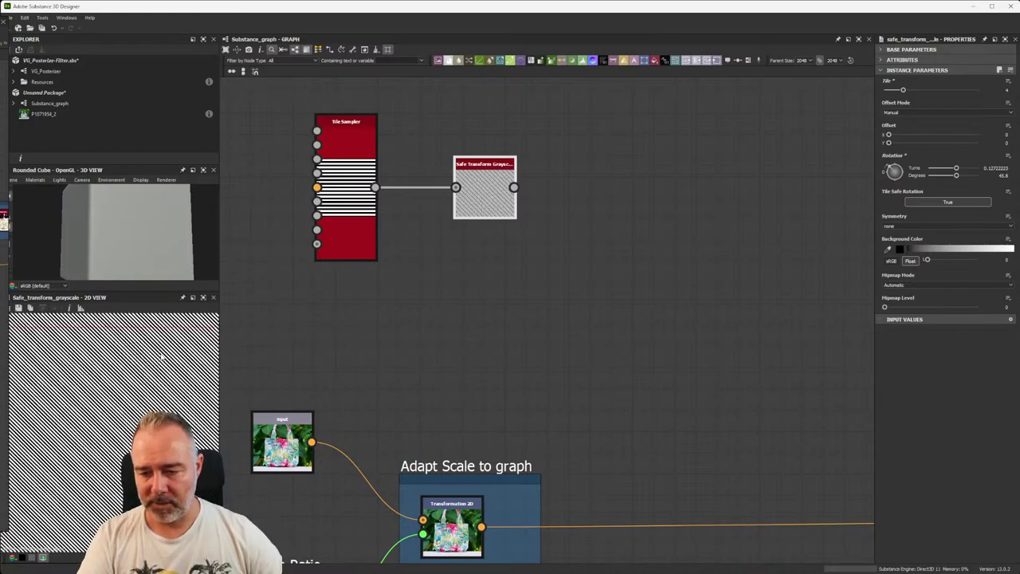
scroll(163, 358, "down", 2)
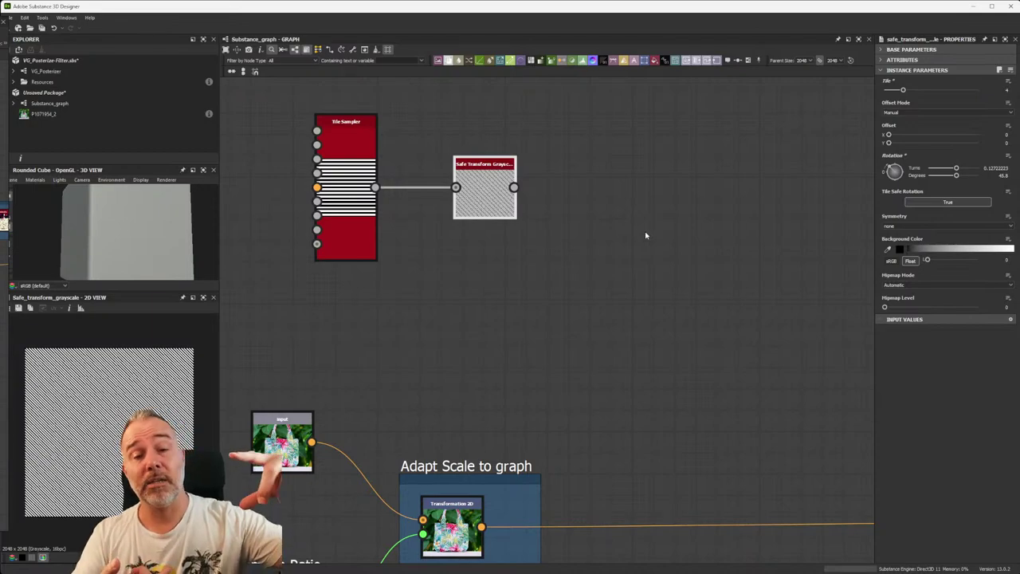
- Turn Tile Safe Rotation off, set Rotation to about 22.5° and Tile to 6
left_click(913, 201)
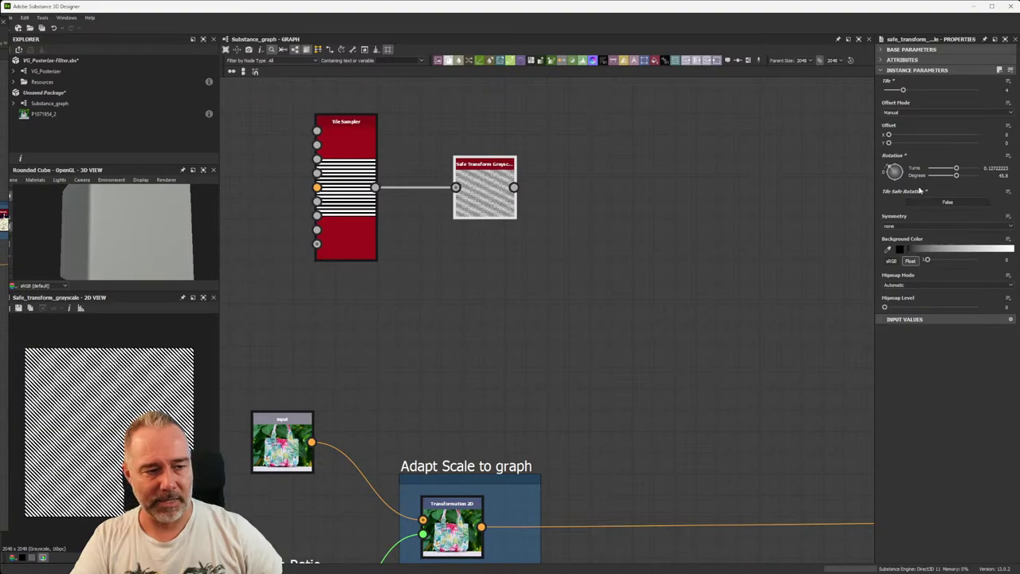
left_click_drag(893, 170, 894, 173)
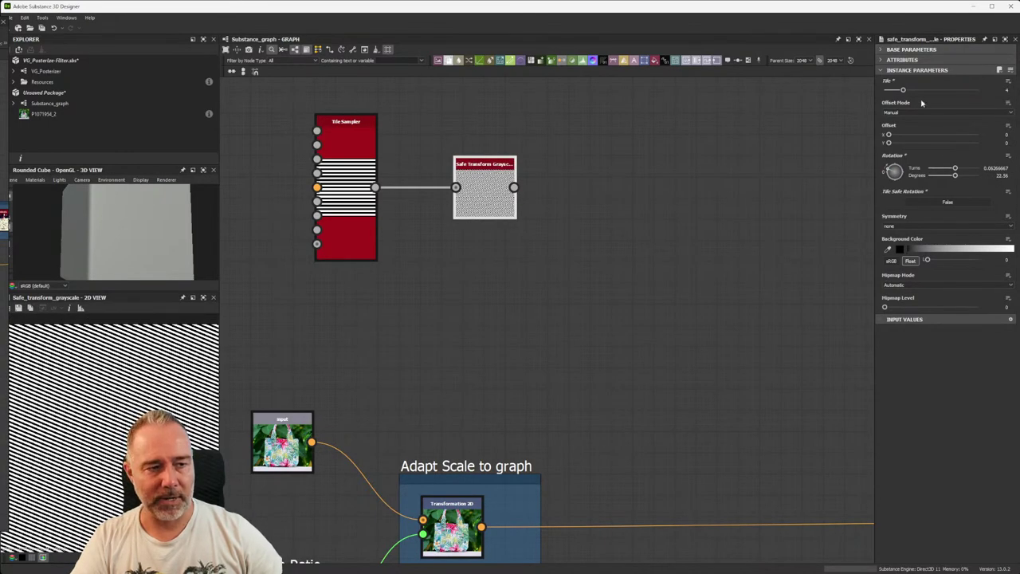
left_click_drag(904, 90, 910, 90)
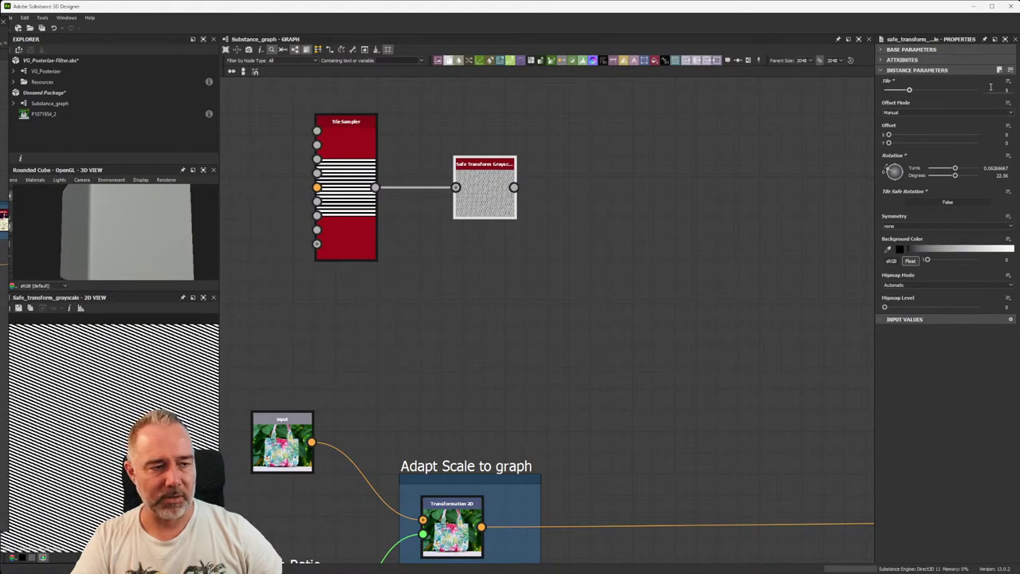
mouse_move(909, 90)
left_mouse_down()
mouse_move(934, 90)
mouse_move(923, 91)
left_mouse_up()
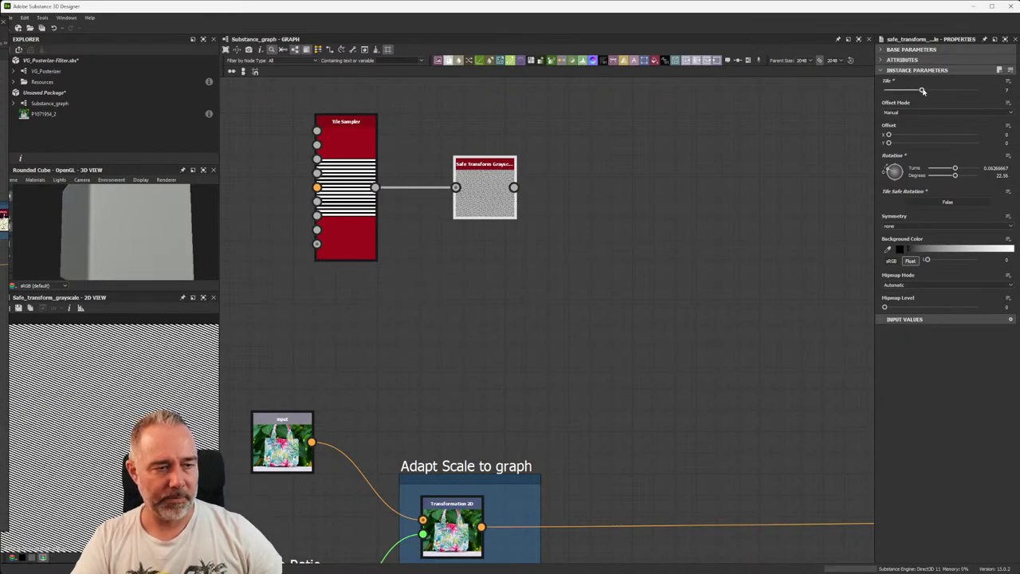
left_click_drag(921, 92, 916, 91)
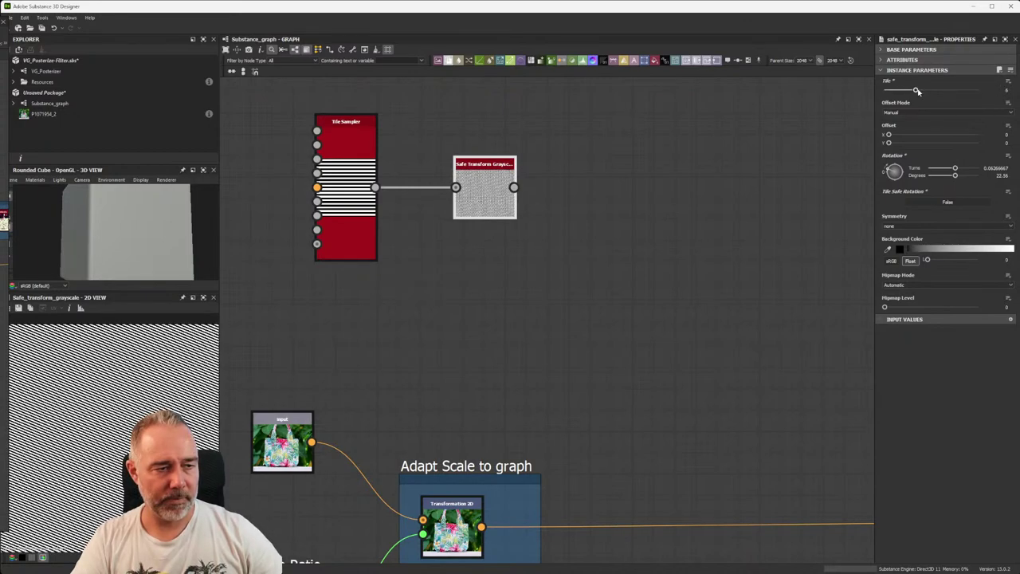
- Expose the Tile parameter as a graph parameter labelled 'Stripes amount'
left_click(1008, 82)
left_click(1015, 93)
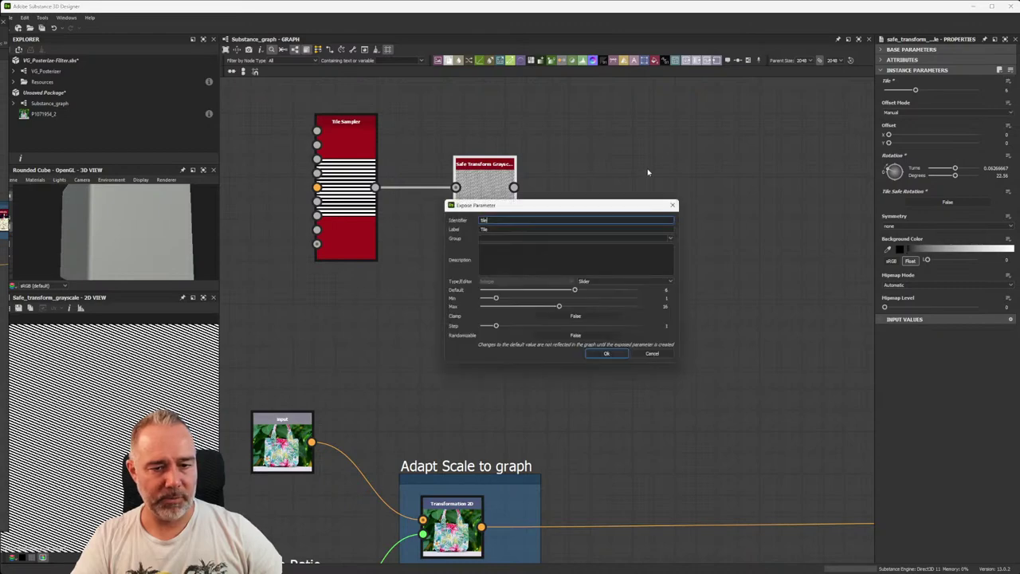
double_click(497, 231)
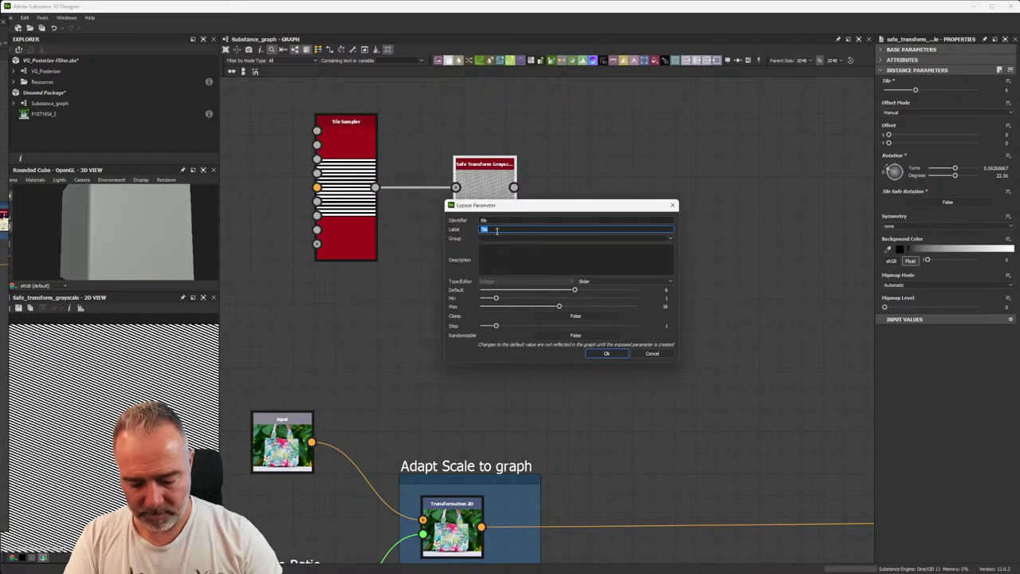
type("Stripes ")
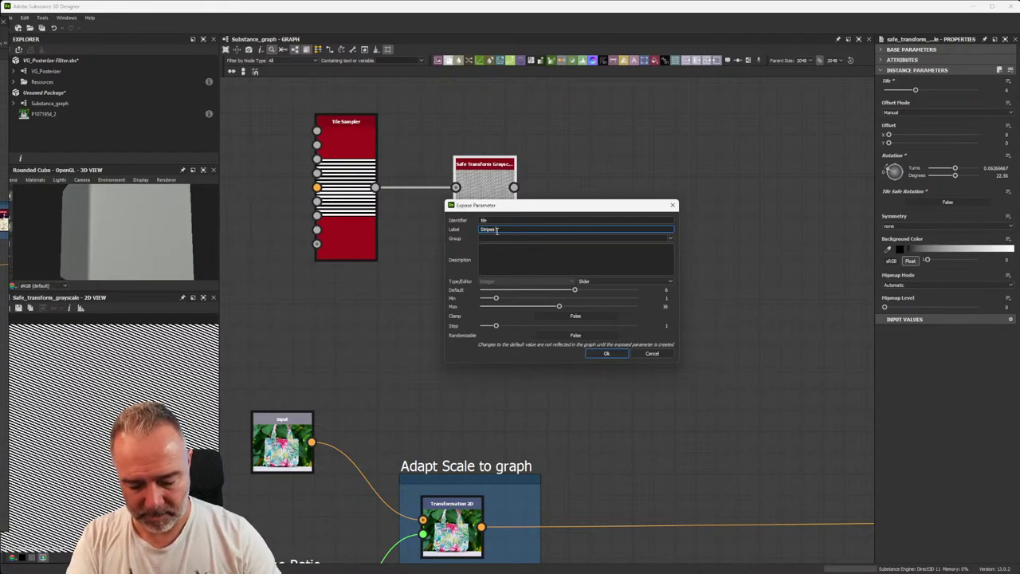
type("amount")
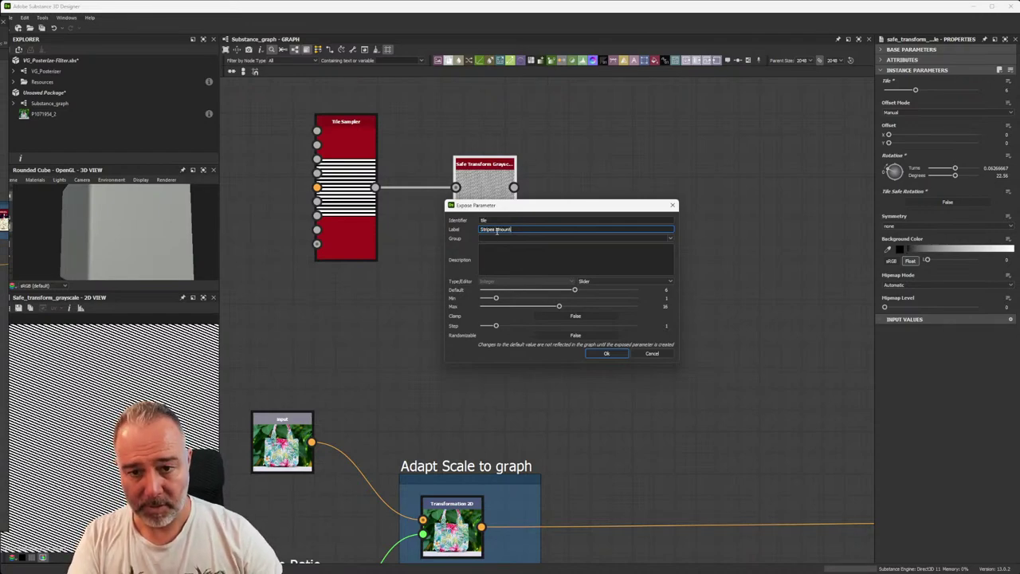
left_click(606, 355)
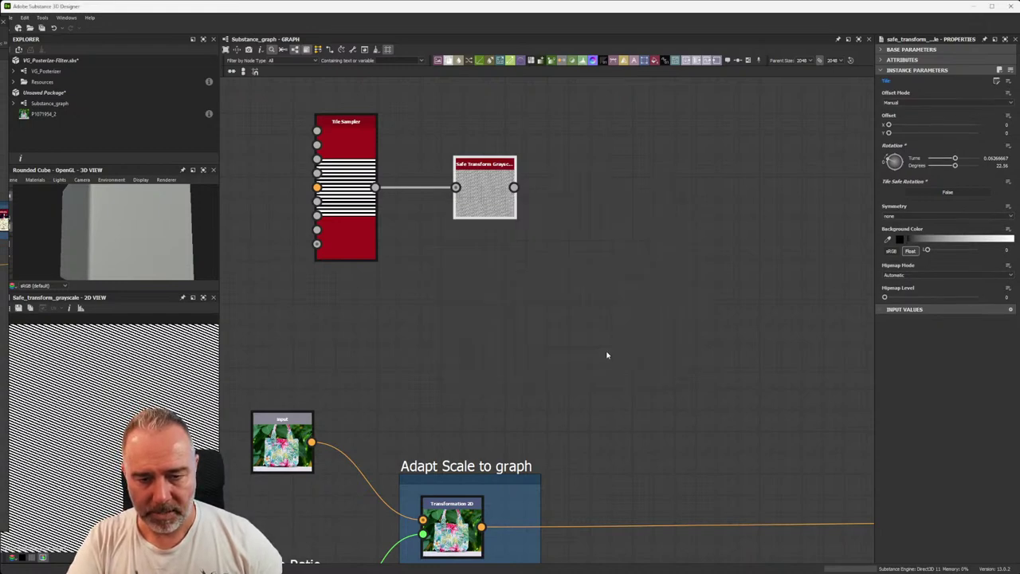
- Expose the Rotation parameter as a graph parameter labelled 'Stripes Rotation'
left_click(1009, 145)
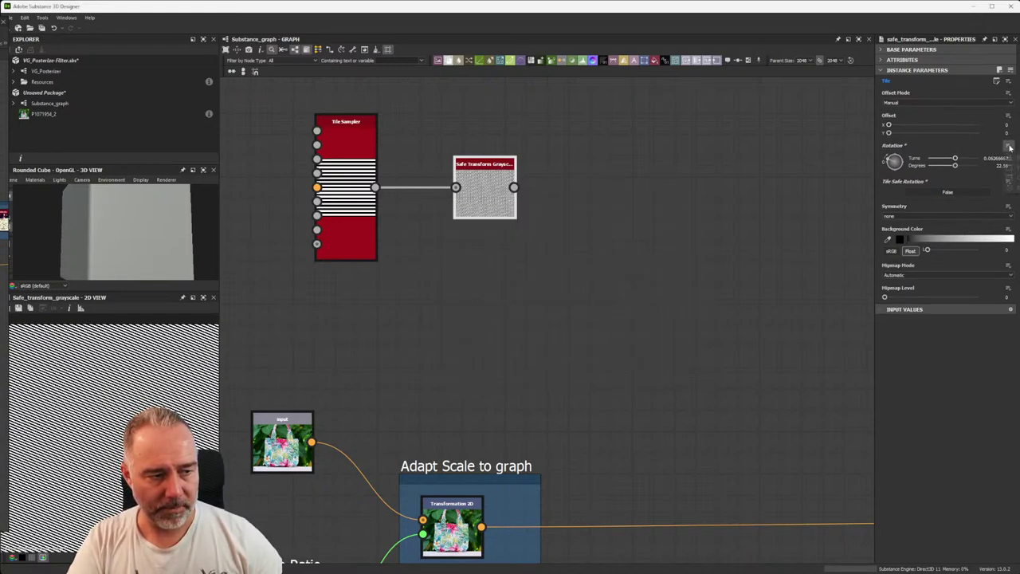
left_click(1011, 158)
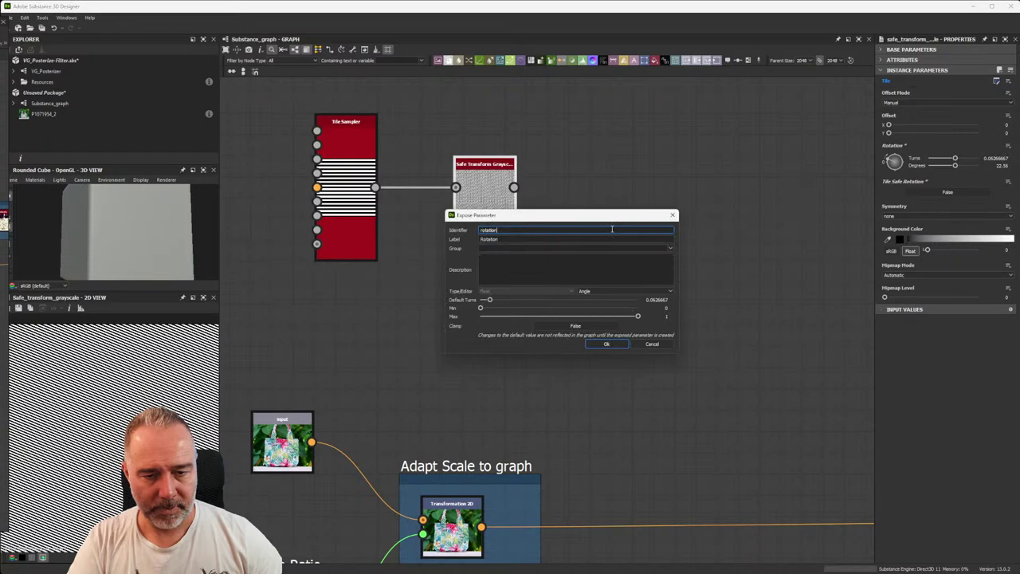
double_click(501, 239)
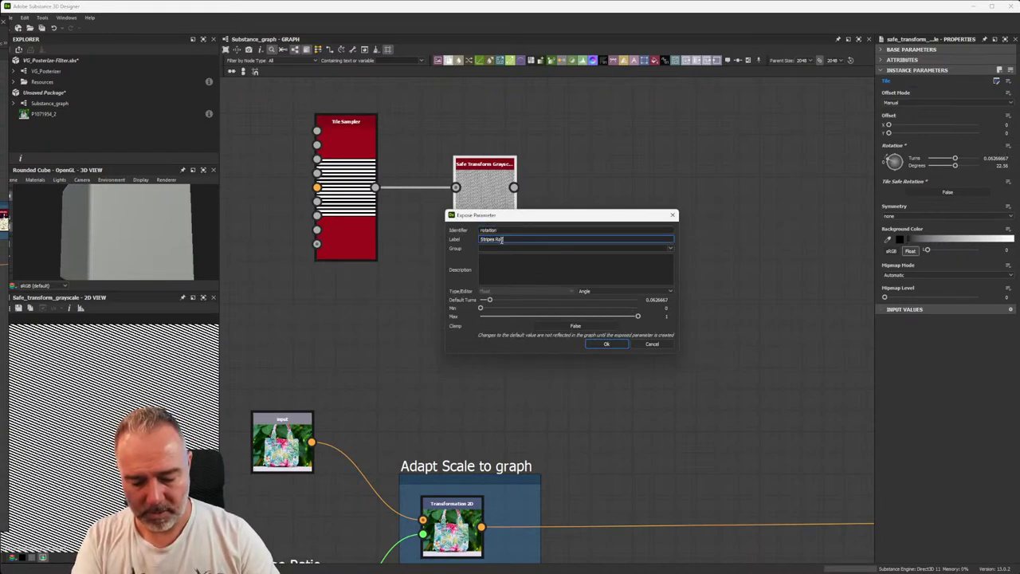
left_click(614, 346)
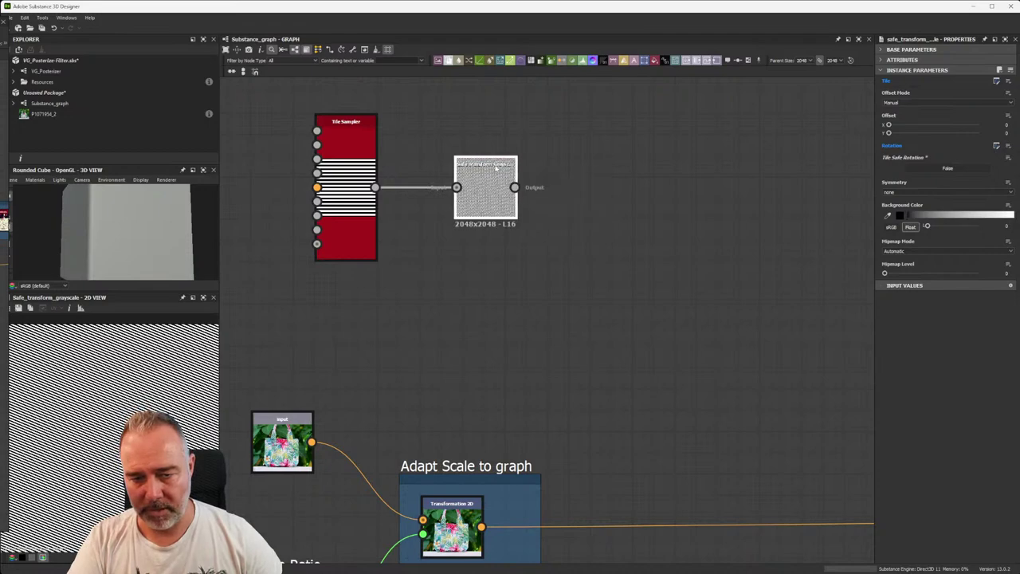
- Move the Revert to original scale frame and output node further right
left_click_drag(496, 167, 487, 168)
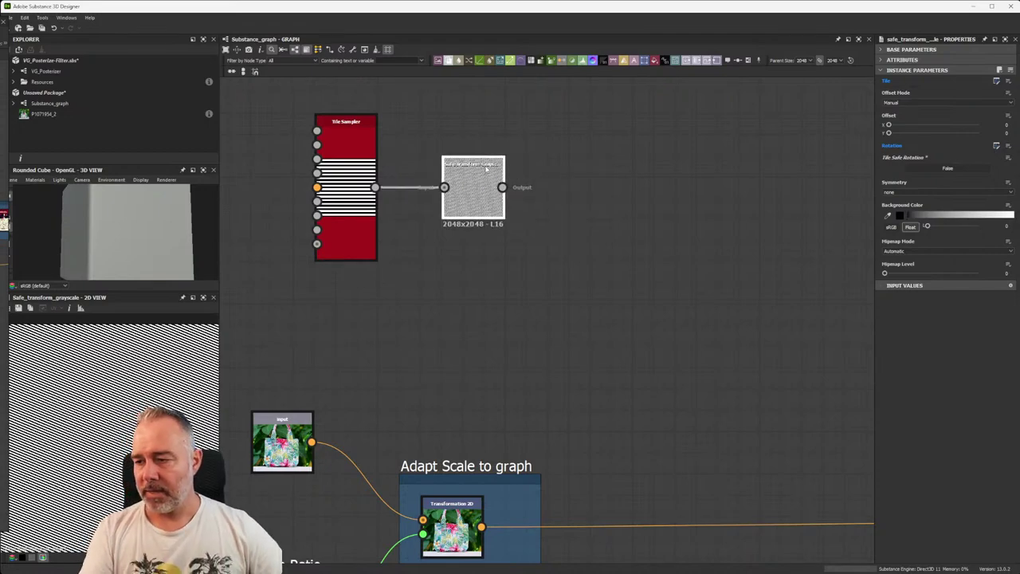
middle_click_drag(430, 376, 401, 189)
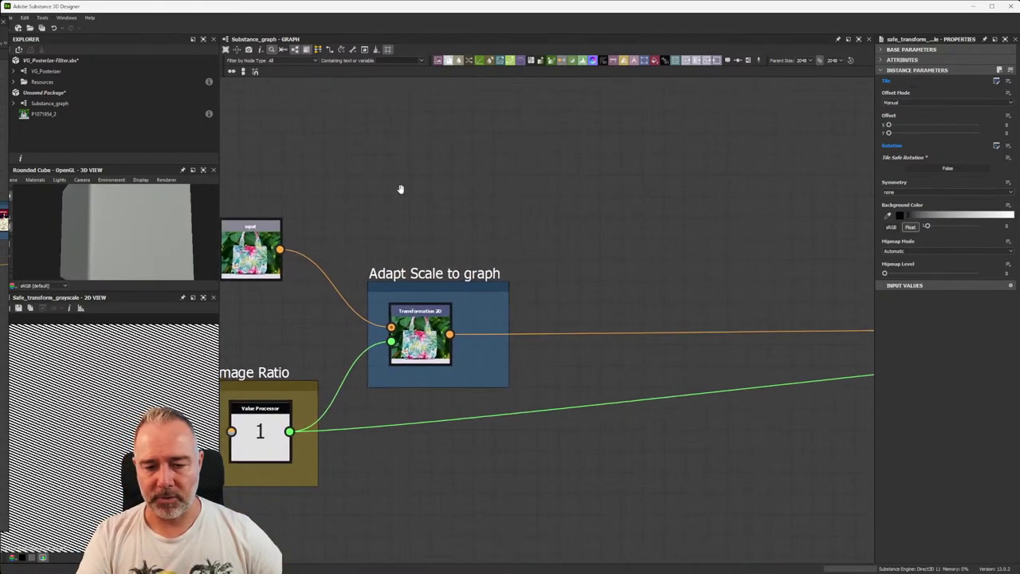
scroll(401, 189, "down", 5)
middle_click_drag(587, 244, 492, 206)
left_click_drag(492, 206, 759, 302)
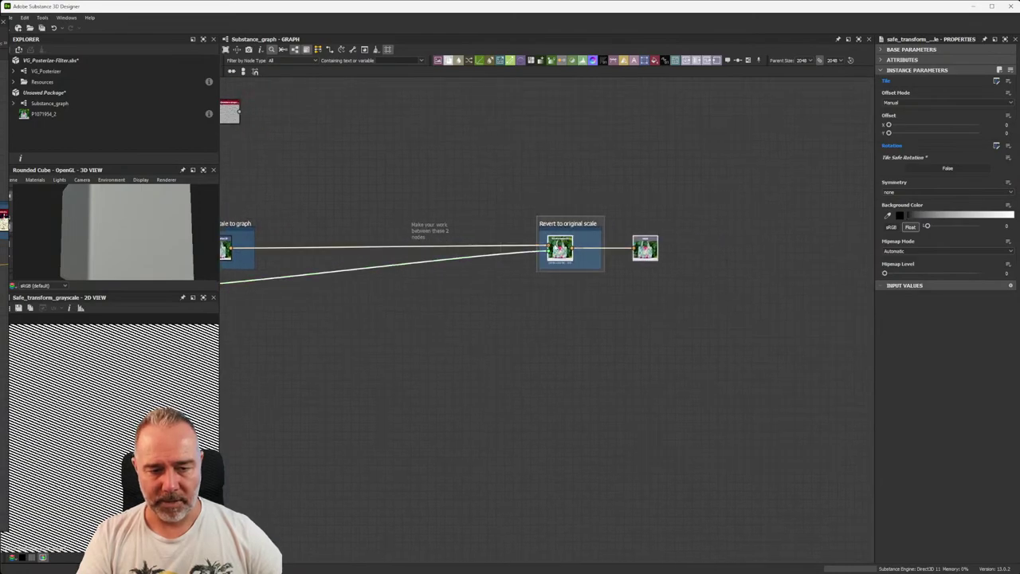
left_click_drag(563, 249, 690, 248)
middle_click_drag(312, 254, 486, 249)
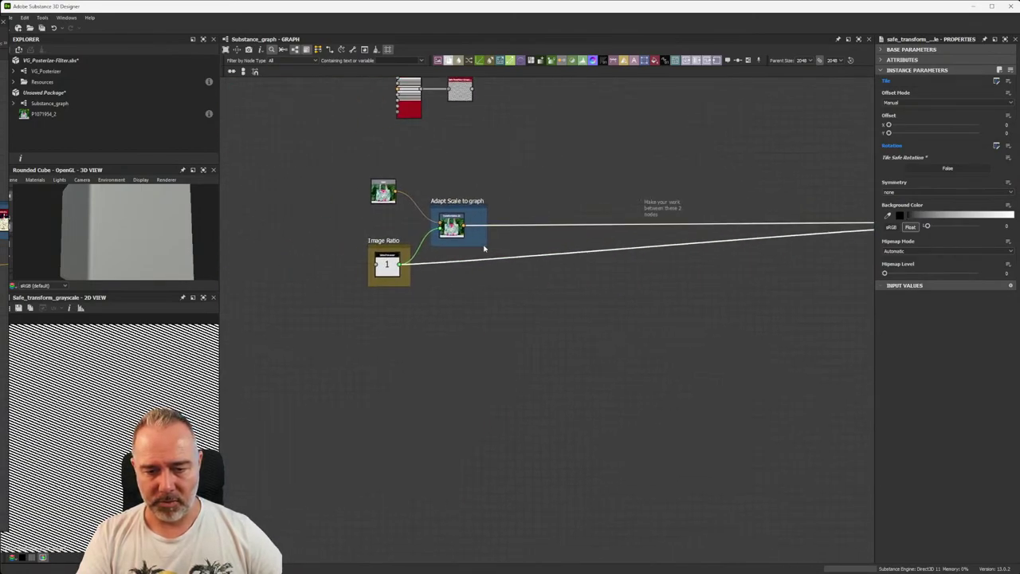
scroll(486, 249, "up", 5)
scroll(471, 255, "down", 2)
mouse_move(386, 273)
middle_mouse_down()
mouse_move(358, 269)
mouse_move(358, 250)
middle_mouse_up()
scroll(358, 270, "down", 2)
mouse_move(530, 273)
middle_mouse_down()
mouse_move(360, 291)
mouse_move(392, 271)
middle_mouse_up()
scroll(335, 270, "up", 3)
- Name the Image Ratio dot 'ratio' and set the other dot's Input Portal to ratio
left_click(255, 275)
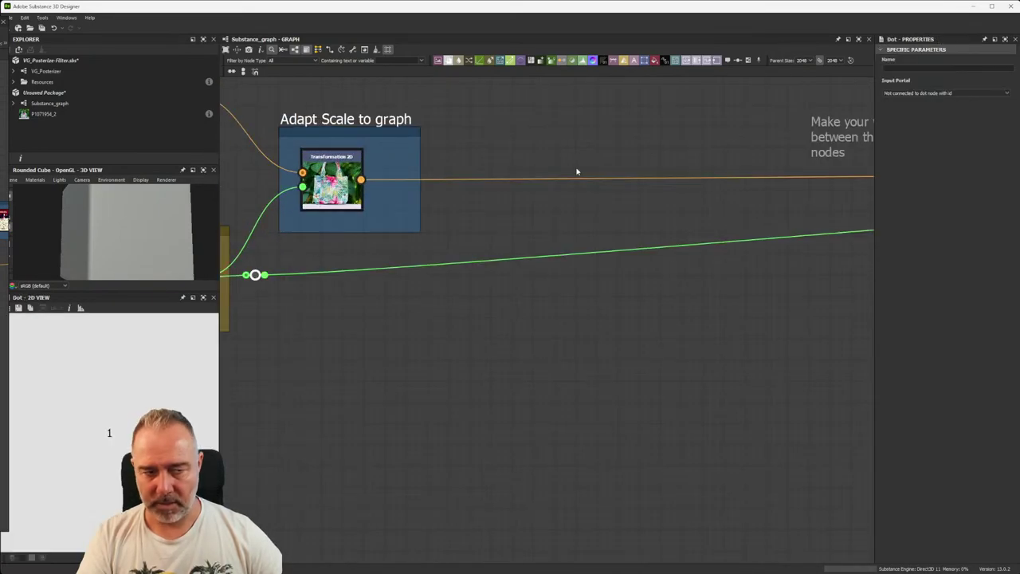
left_click(922, 68)
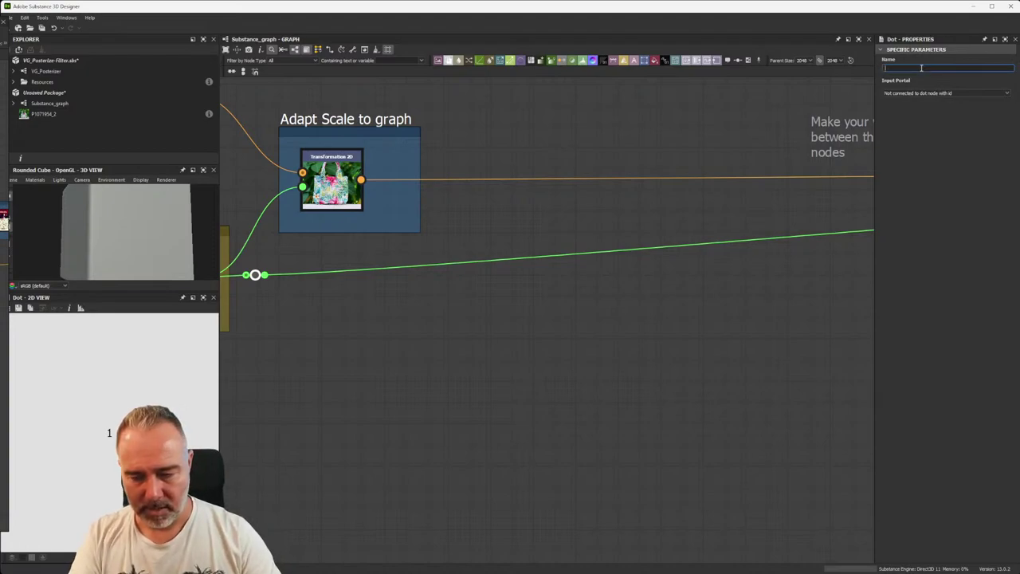
type("ratio")
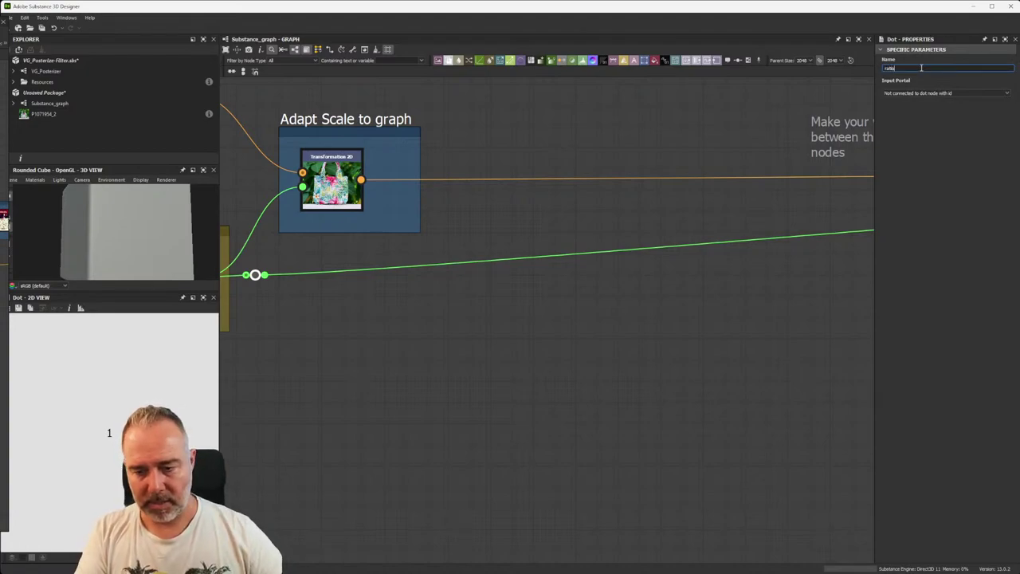
key("Return")
scroll(756, 316, "down", 3)
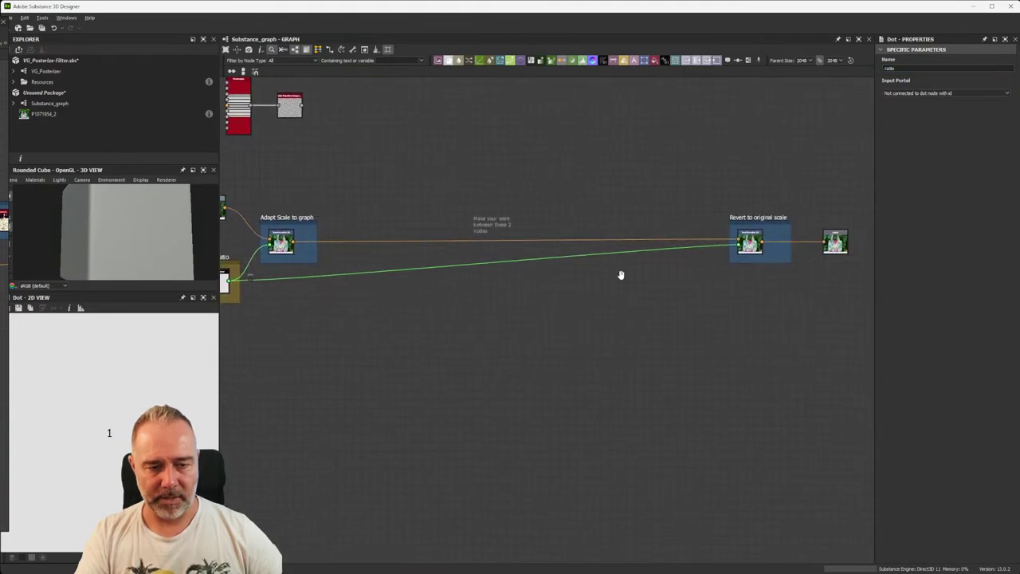
left_click(683, 244)
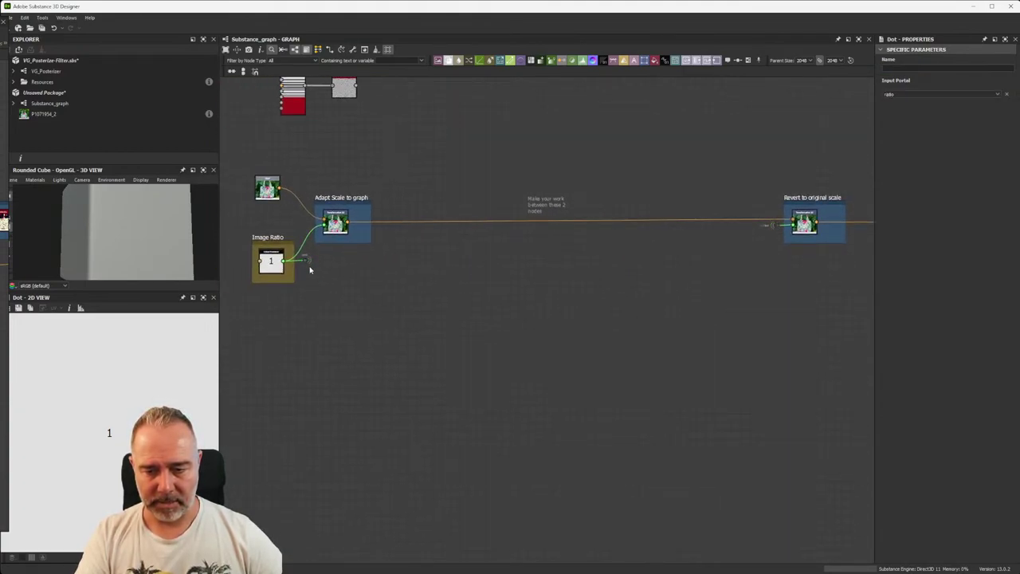
left_click(306, 261)
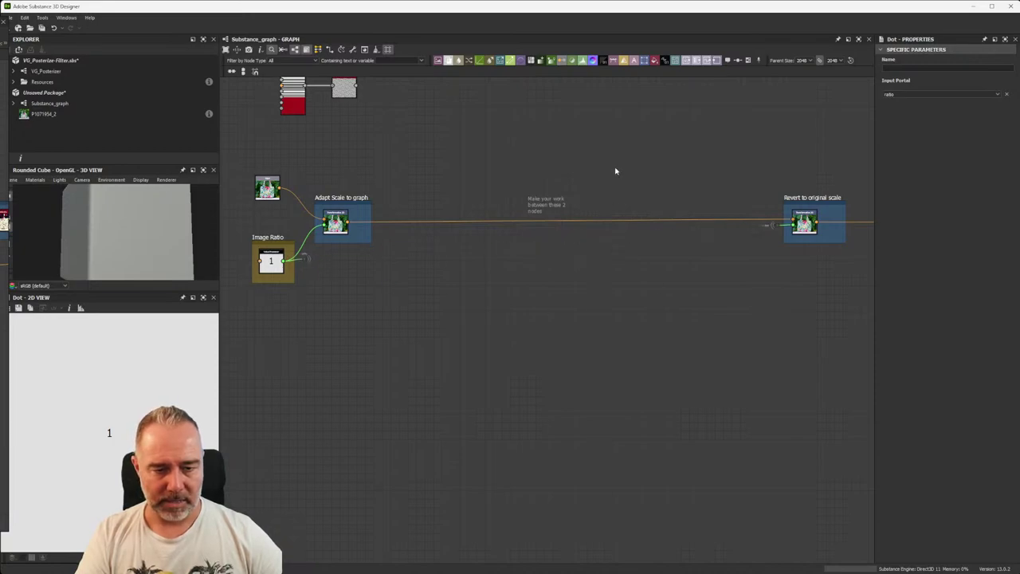
- Delete the middle comment and the long direct ratio wire
scroll(578, 202, "up", 2)
left_click_drag(467, 176, 563, 280)
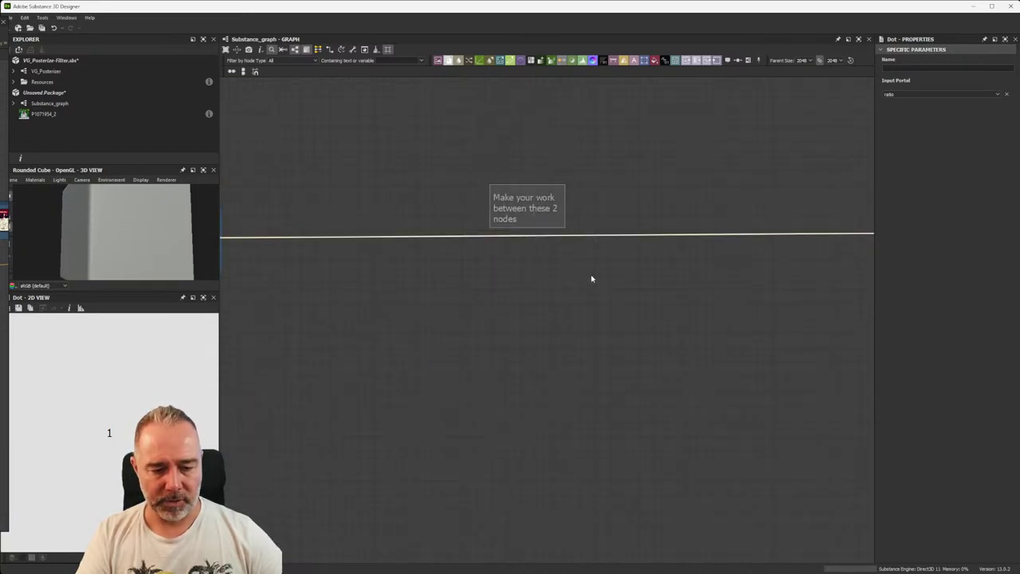
key("Delete")
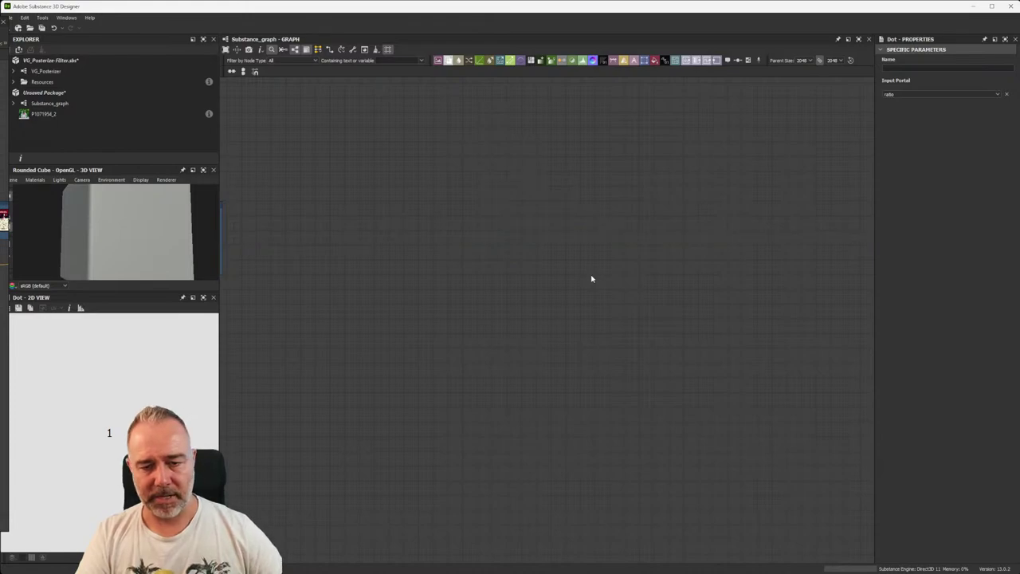
scroll(592, 278, "down", 3)
scroll(487, 260, "up", 2)
scroll(499, 251, "up", 1)
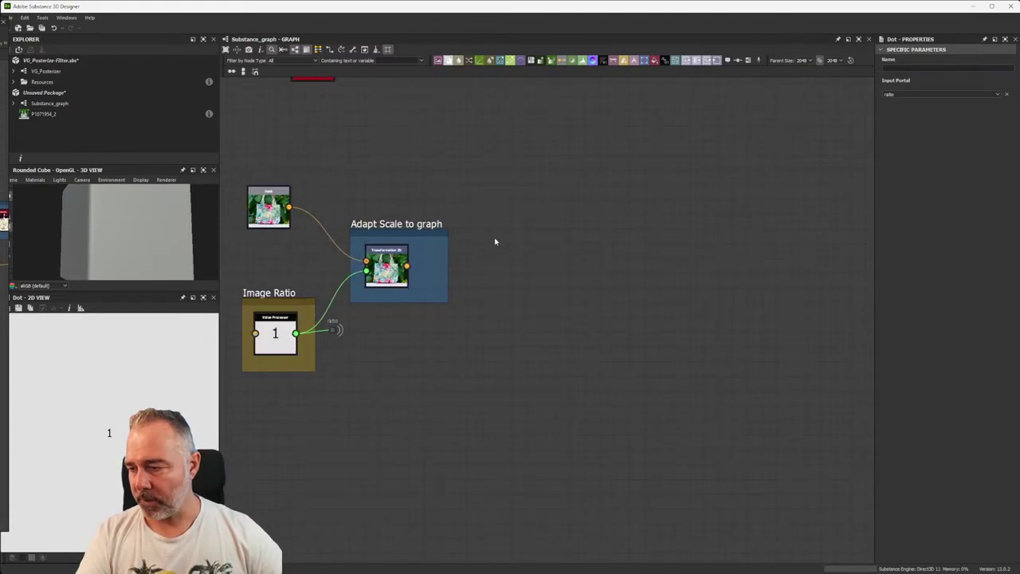
scroll(495, 239, "up", 2)
scroll(494, 239, "down", 2)
scroll(488, 240, "up", 2)
middle_click_drag(489, 241, 483, 221)
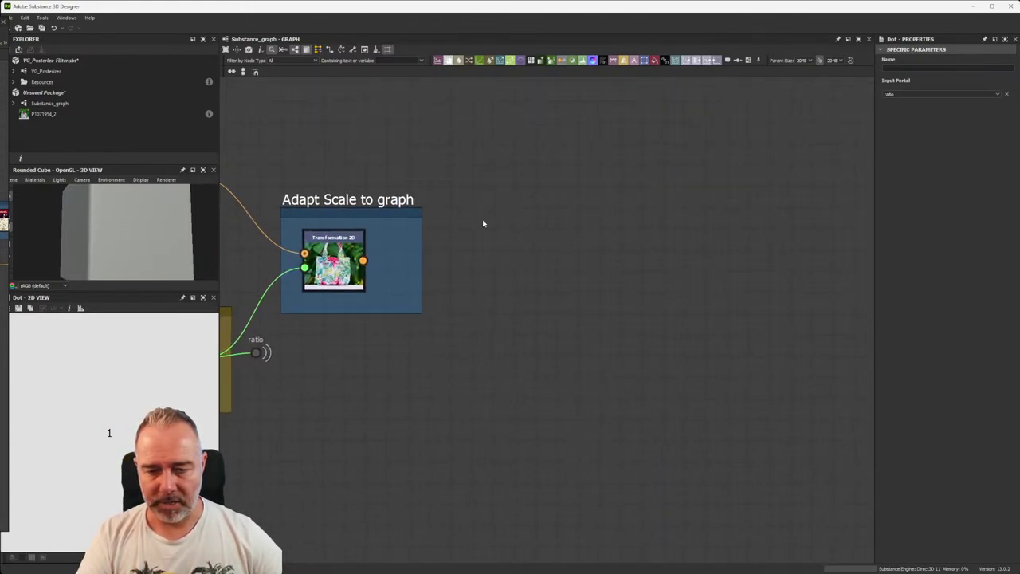
key("space")
key("Escape")
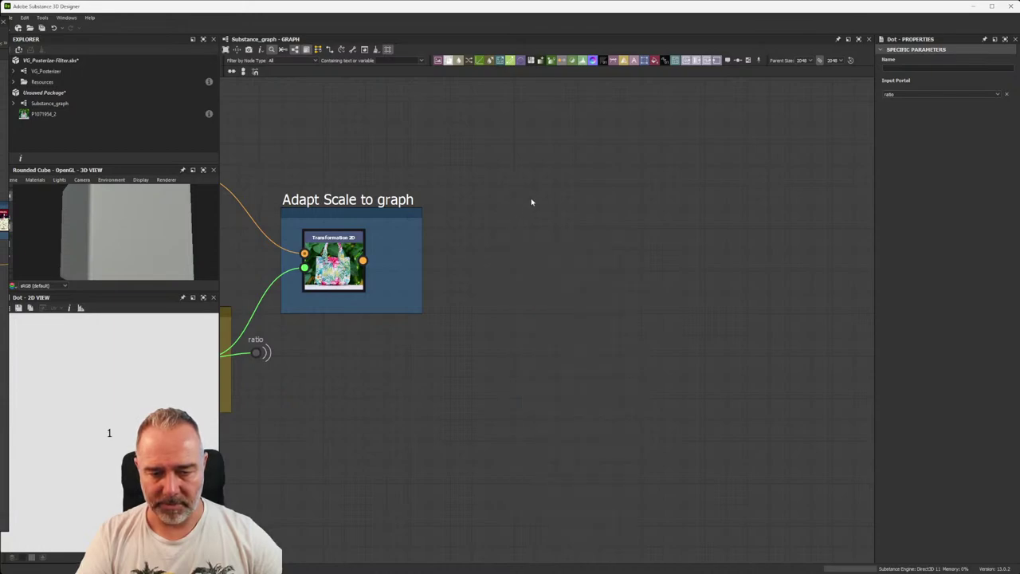
- Add a Grayscale Conversion node after the Transformation 2D output
mouse_move(363, 261)
left_click_drag(474, 263, 475, 264)
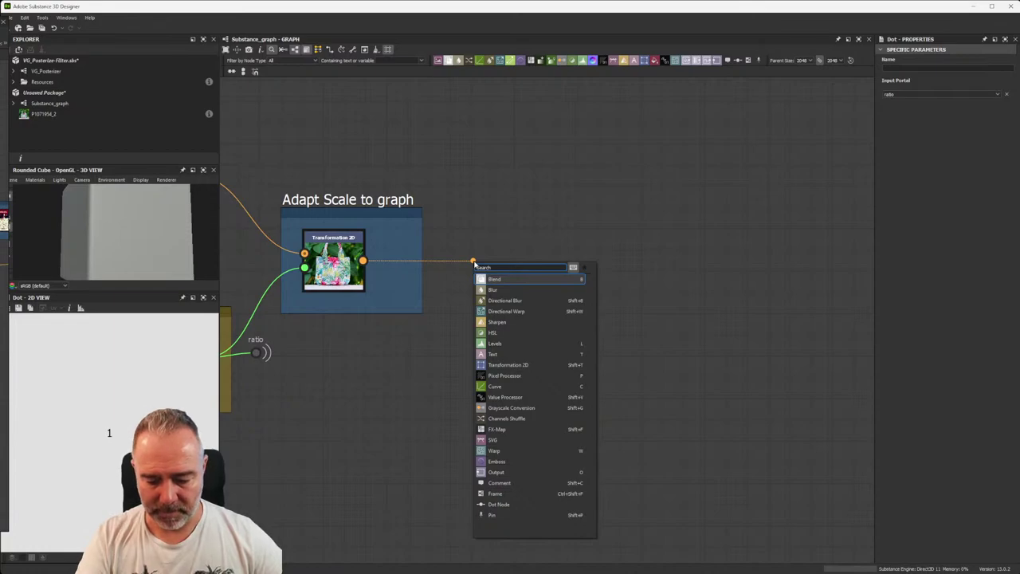
type("gray")
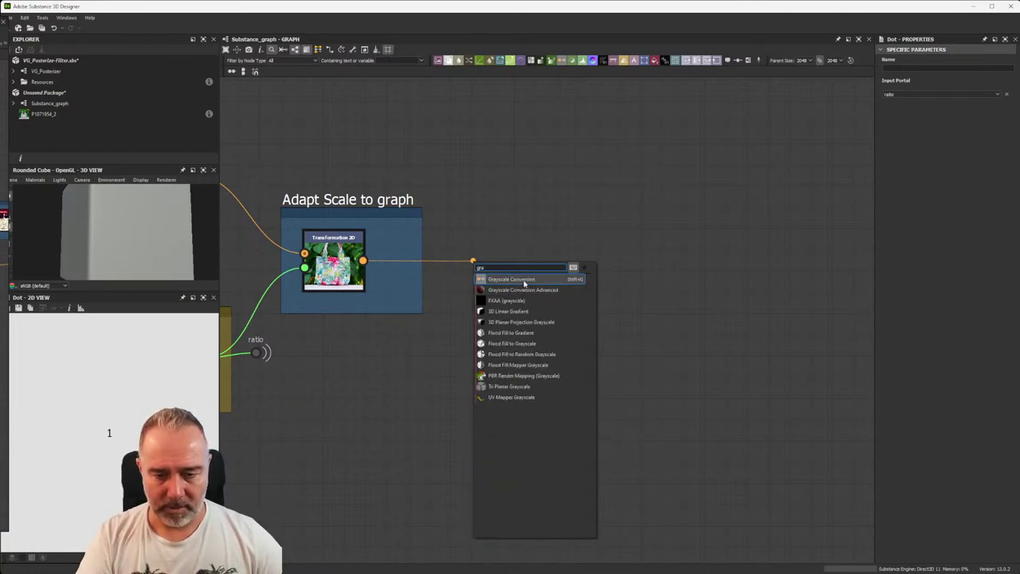
left_click(524, 279)
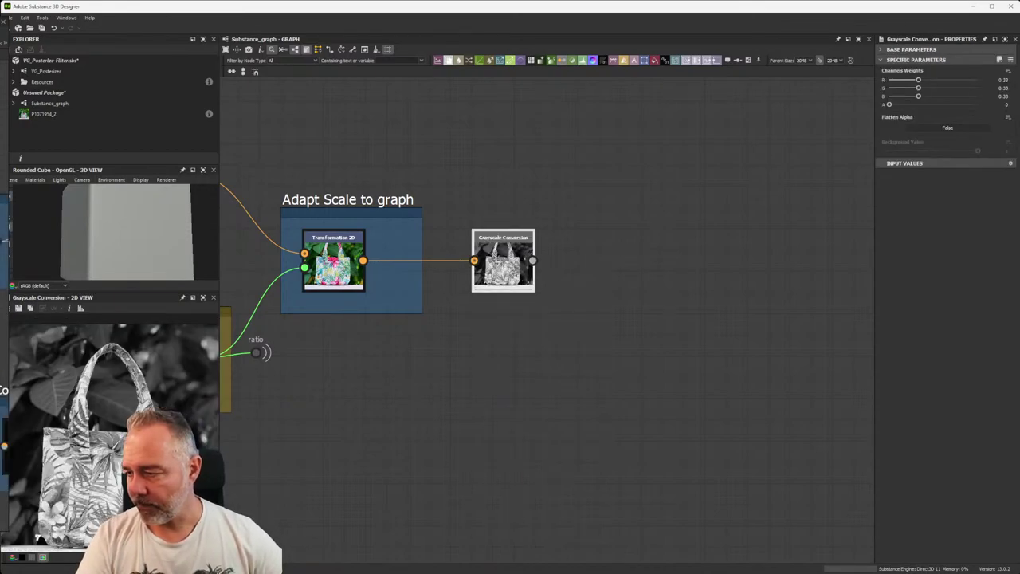
scroll(510, 226, "up", 3)
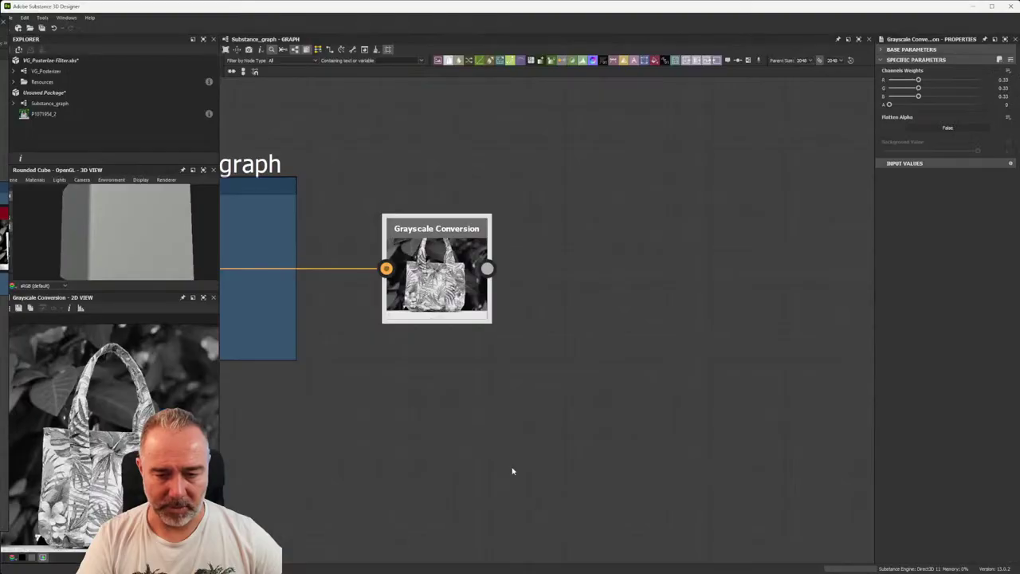
- Chain a Contrast/Luminosity Grayscale node after it with Contrast set to 0.5
left_click_drag(487, 268, 599, 264)
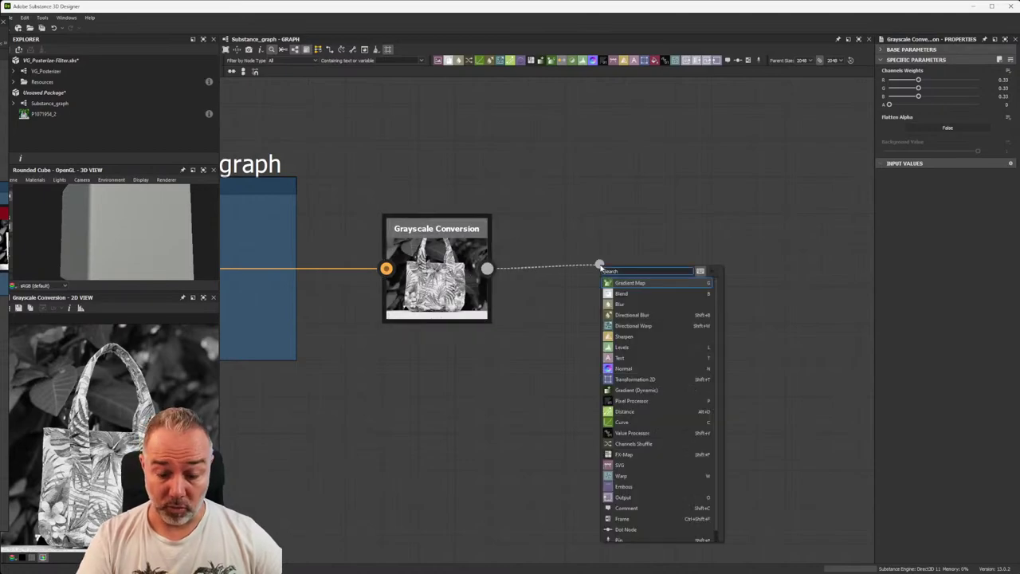
type("contrast")
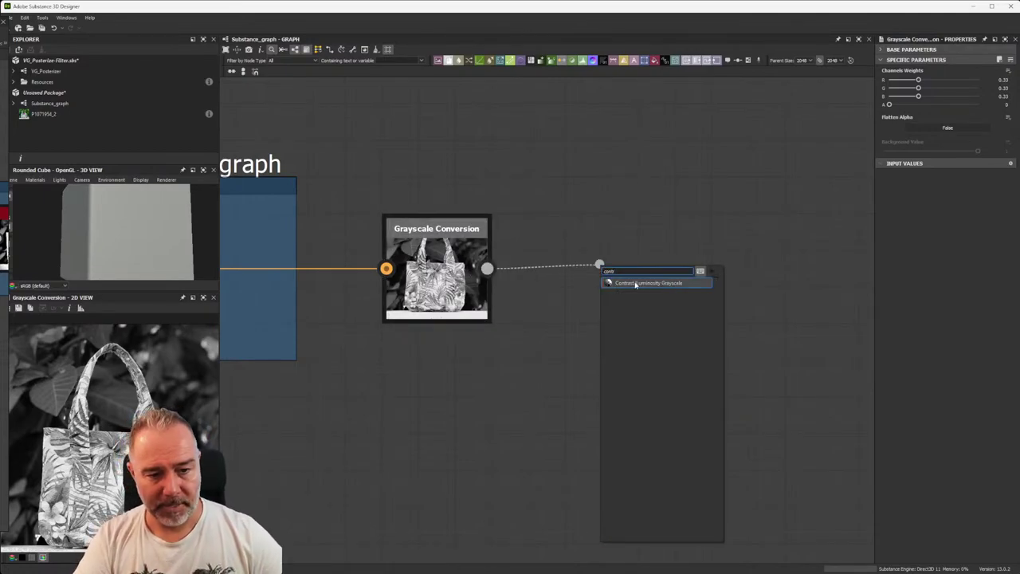
key("Return")
left_click_drag(661, 271, 624, 272)
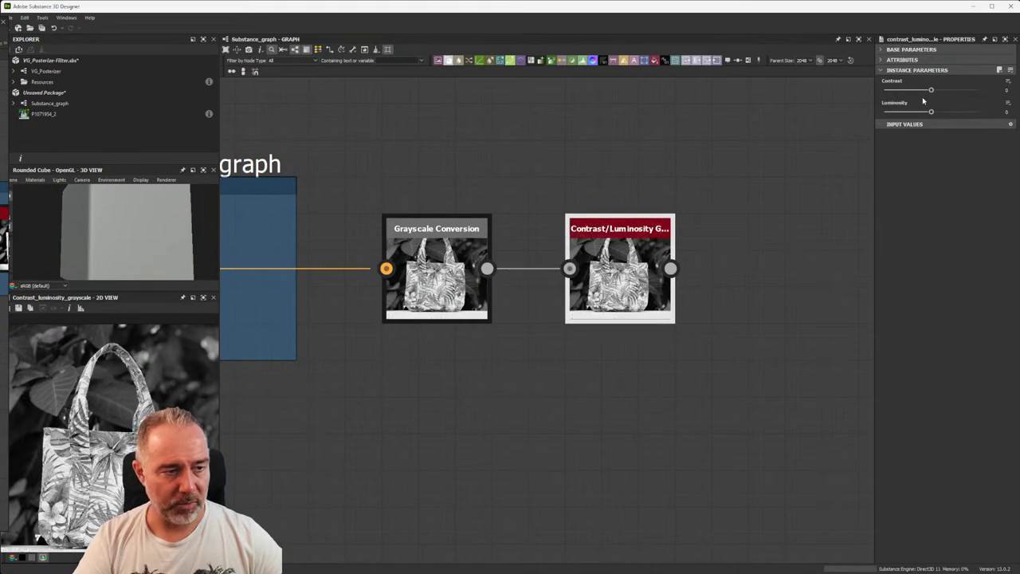
type("0.5")
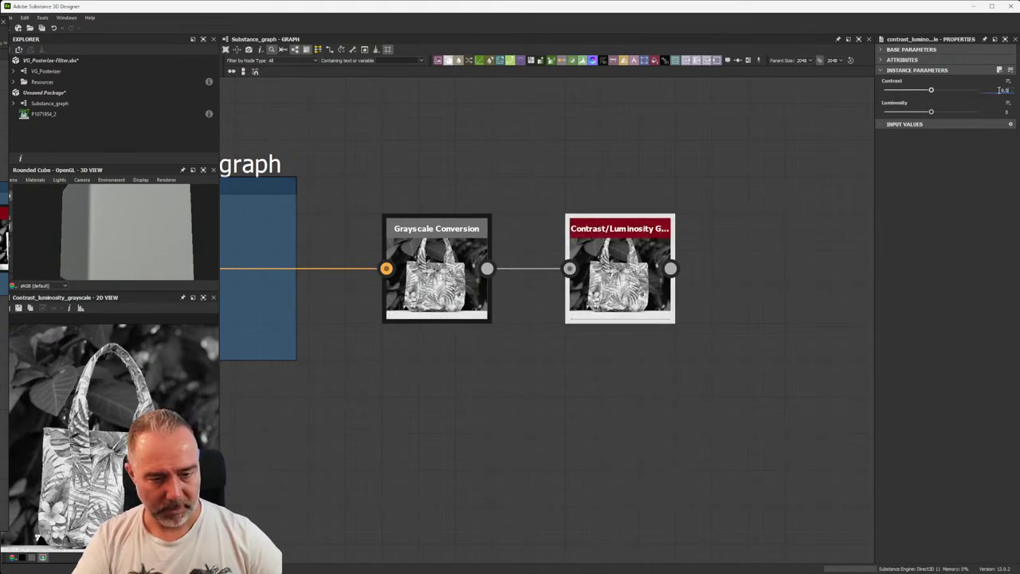
key("Return")
- Tidy the layout, shifting Grayscale Conversion left and the Tile Sampler pair right and down
scroll(38, 539, "down", 2)
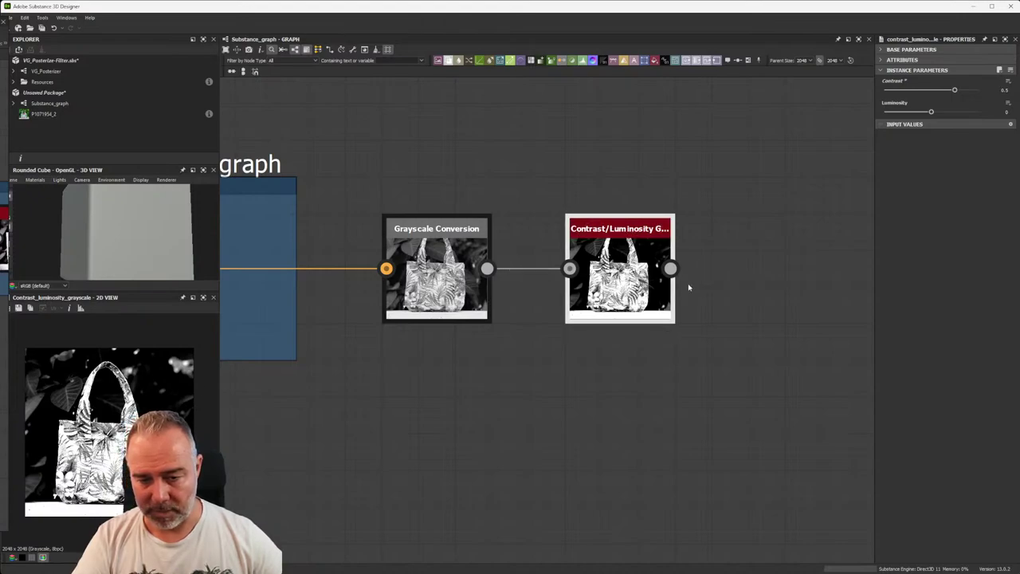
left_click(428, 259)
left_click_drag(428, 259, 409, 259)
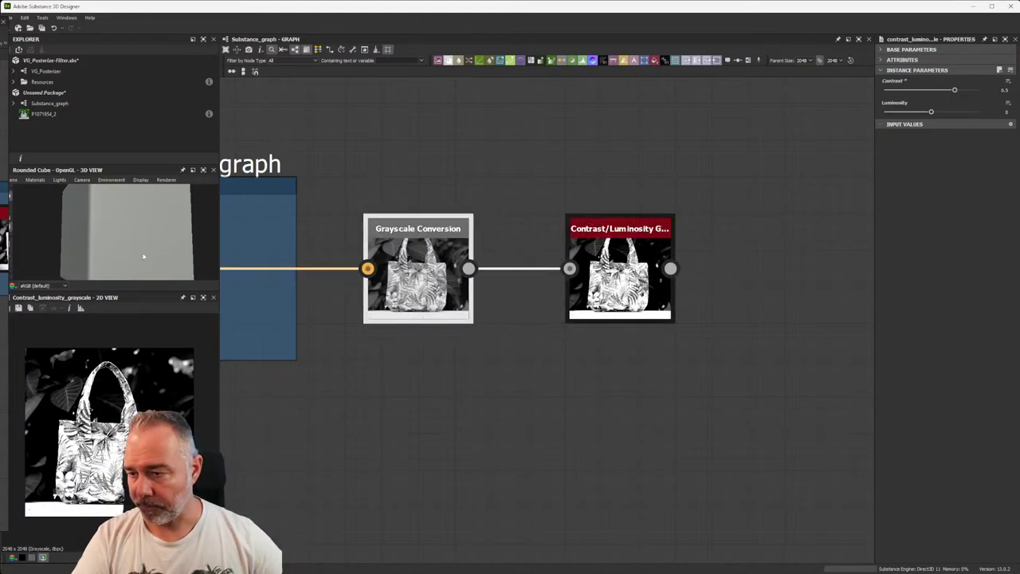
middle_click_drag(638, 251, 566, 251)
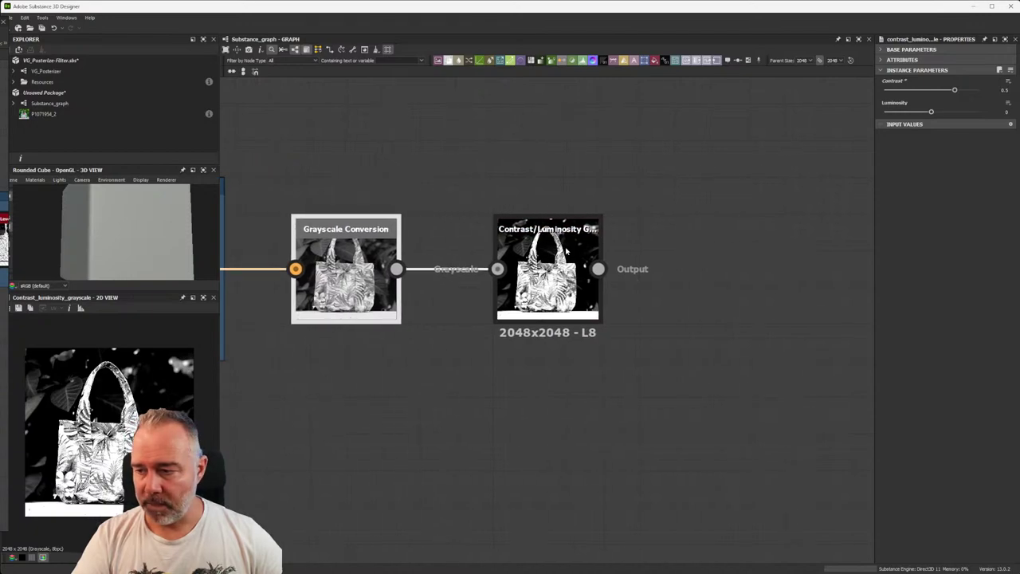
scroll(611, 251, "down", 1)
scroll(574, 257, "down", 1)
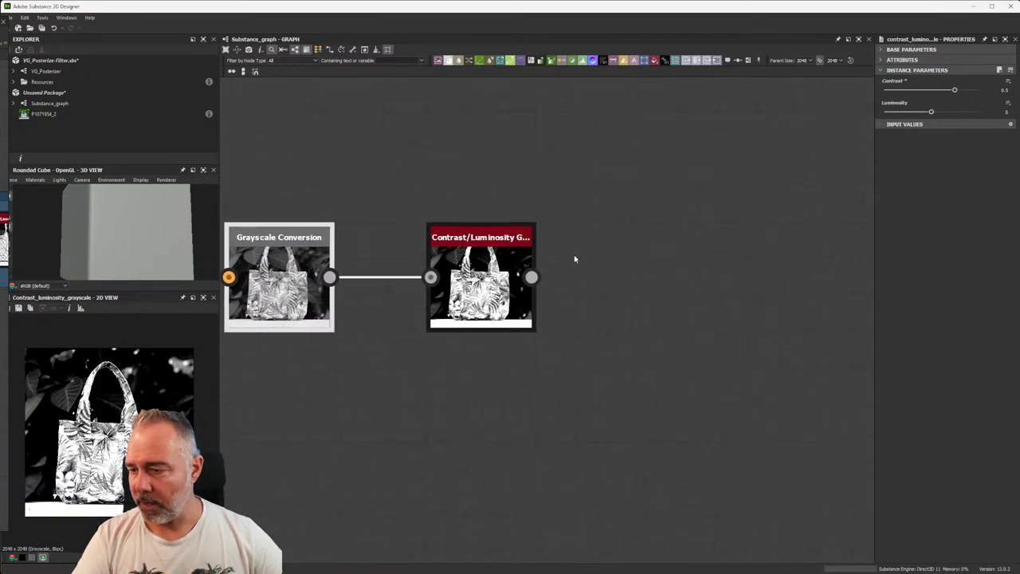
scroll(601, 255, "down", 1)
scroll(567, 256, "down", 1)
scroll(567, 256, "down", 2)
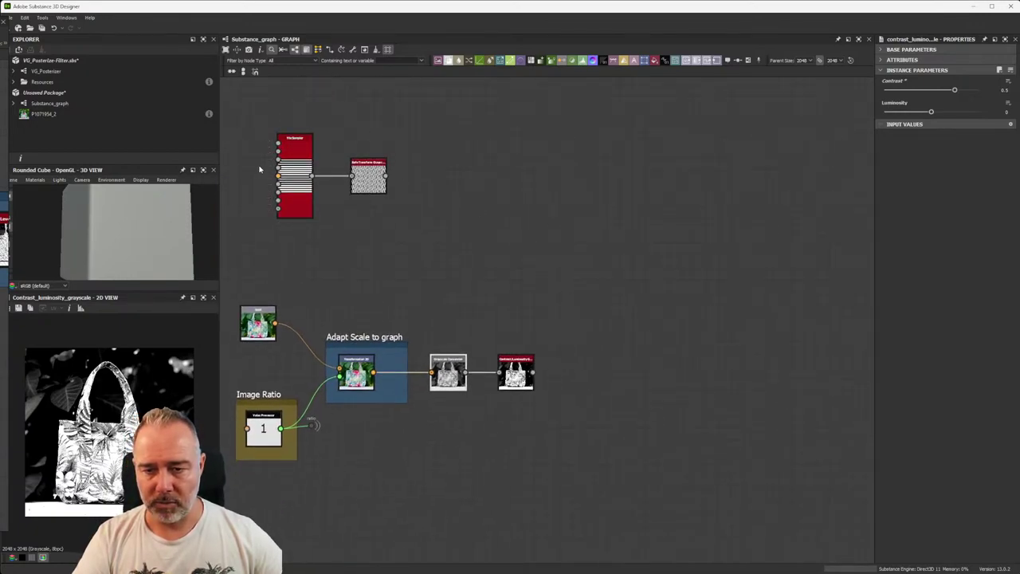
mouse_move(250, 128)
left_mouse_down()
mouse_move(369, 200)
mouse_move(499, 243)
left_mouse_up()
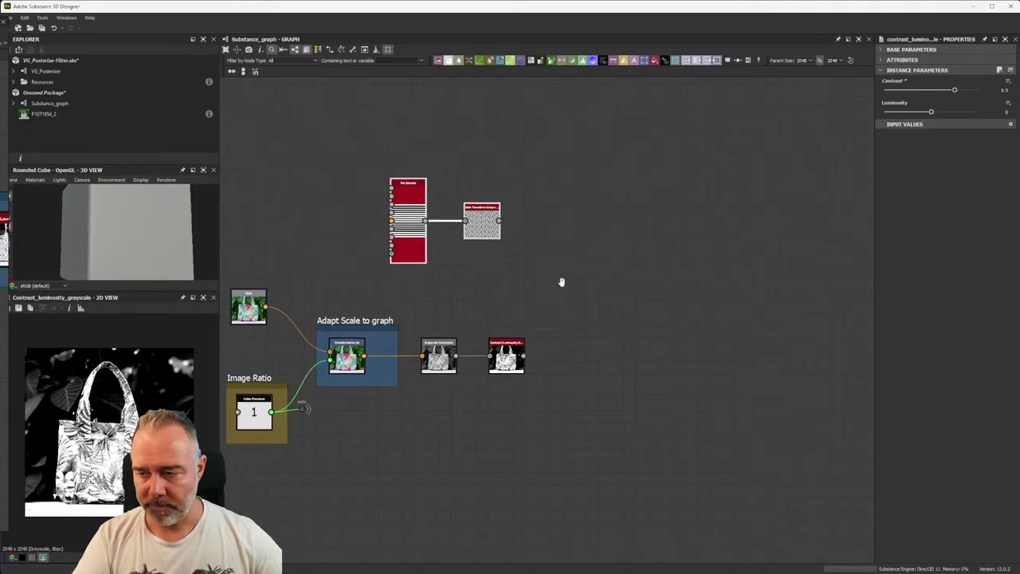
scroll(558, 283, "up", 3)
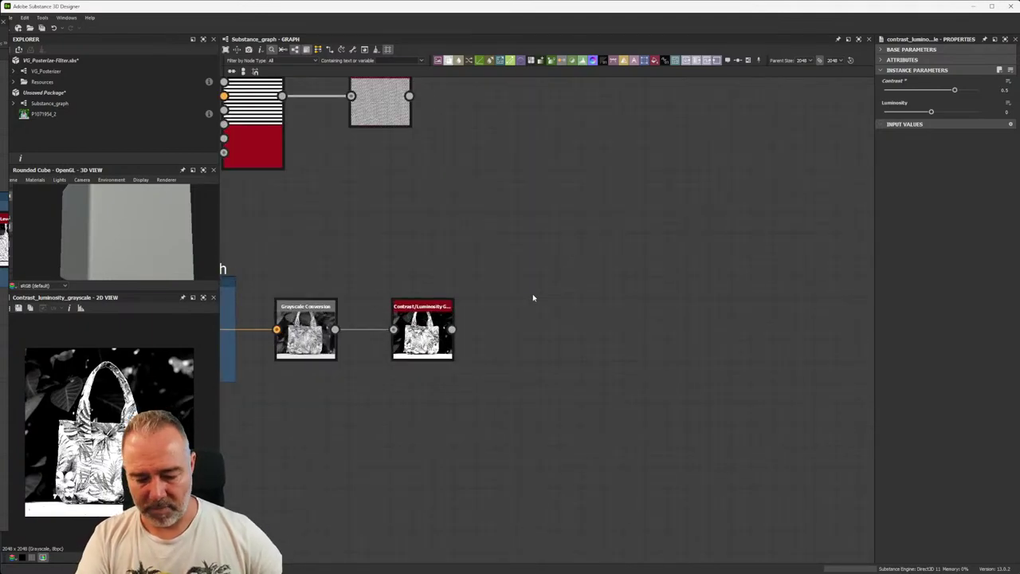
- Add a Multiply Blend node with the contrast result as background and the stripes as foreground
key("space")
type("blend")
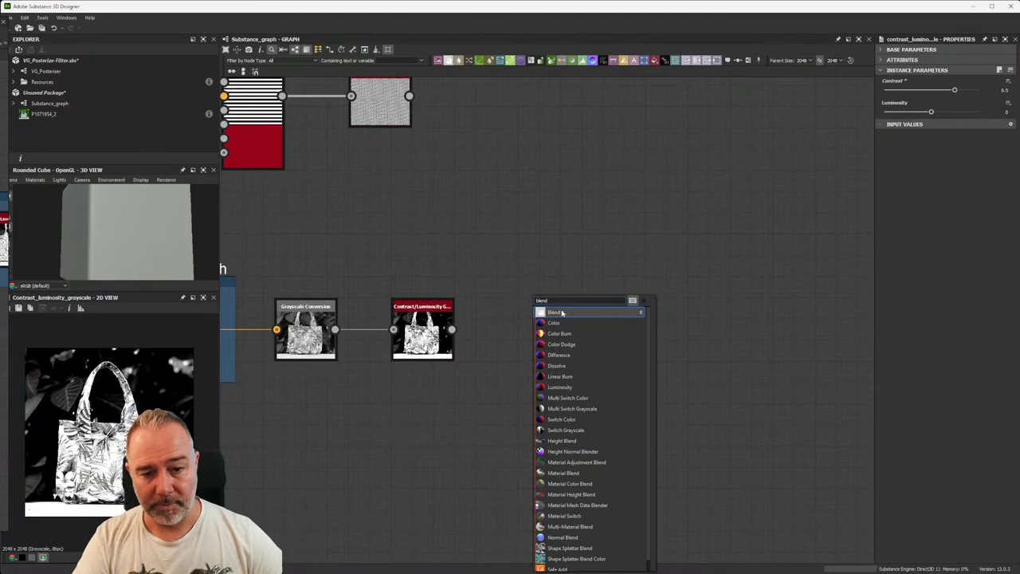
key("Return")
left_click_drag(452, 329, 521, 287)
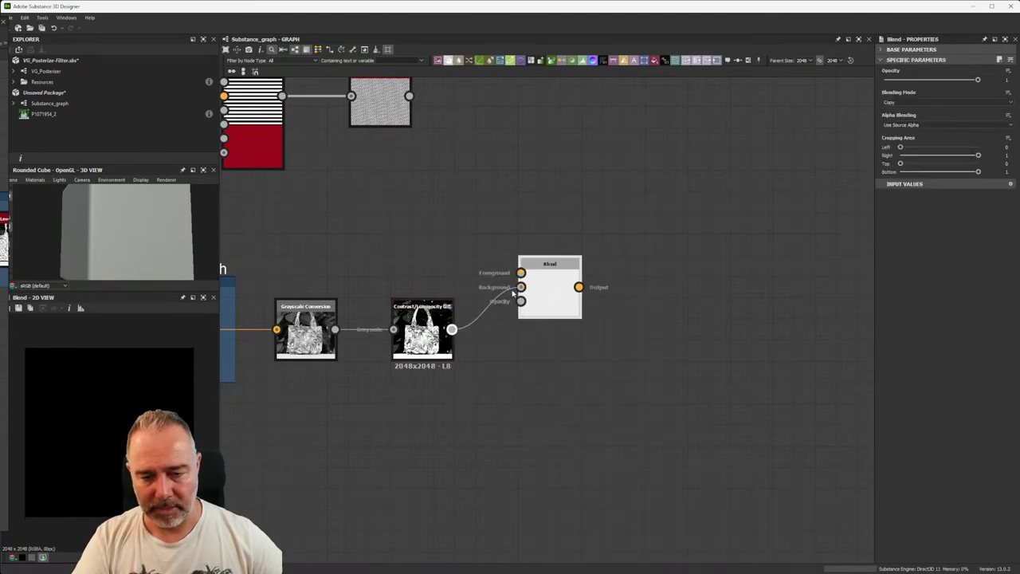
left_click_drag(429, 112, 521, 273)
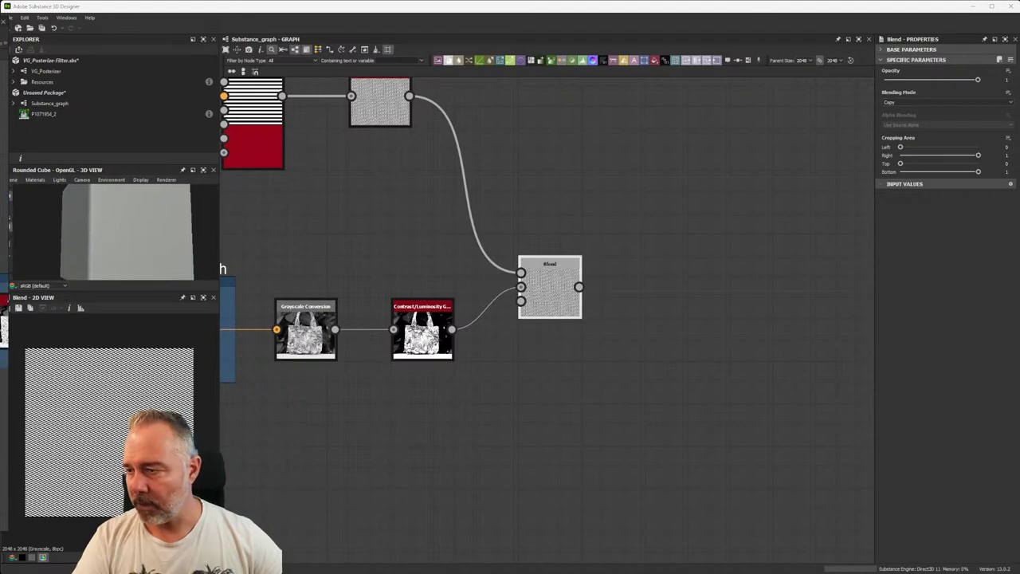
left_click(917, 102)
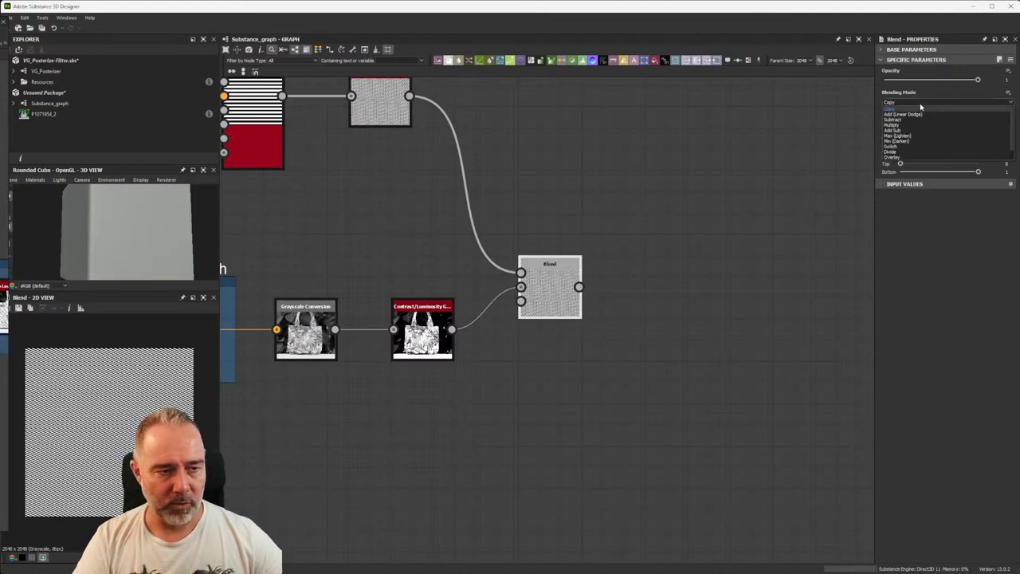
left_click(905, 128)
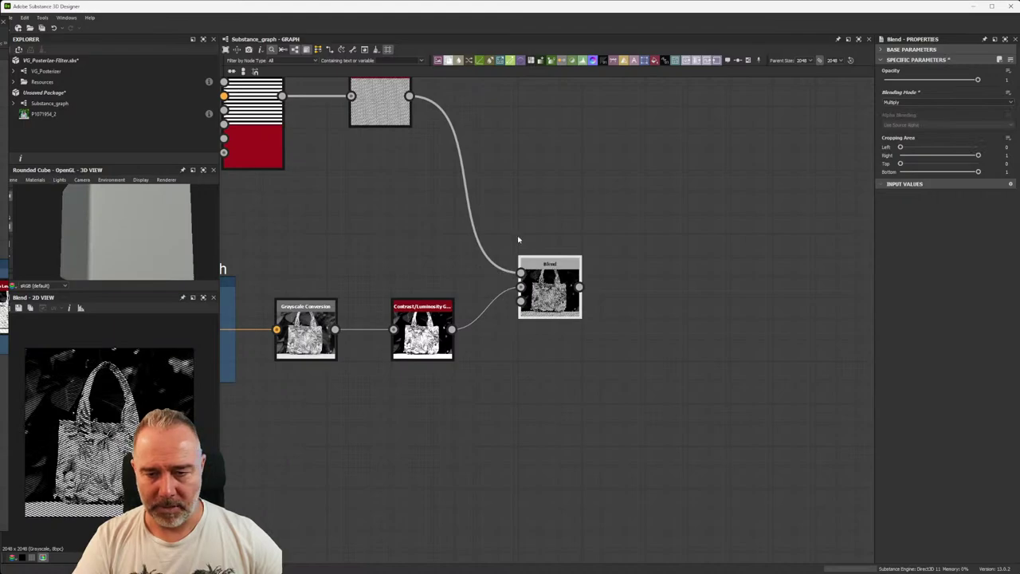
- Select the Tile Sampler and sample a background colour from the 2D view
scroll(375, 108, "up", 5)
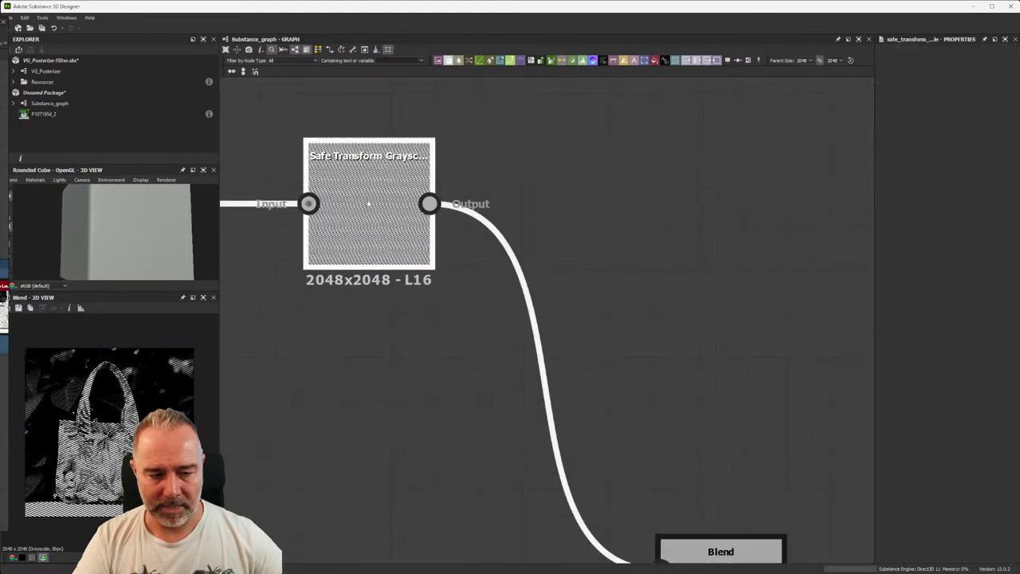
double_click(363, 209)
scroll(120, 400, "up", 1)
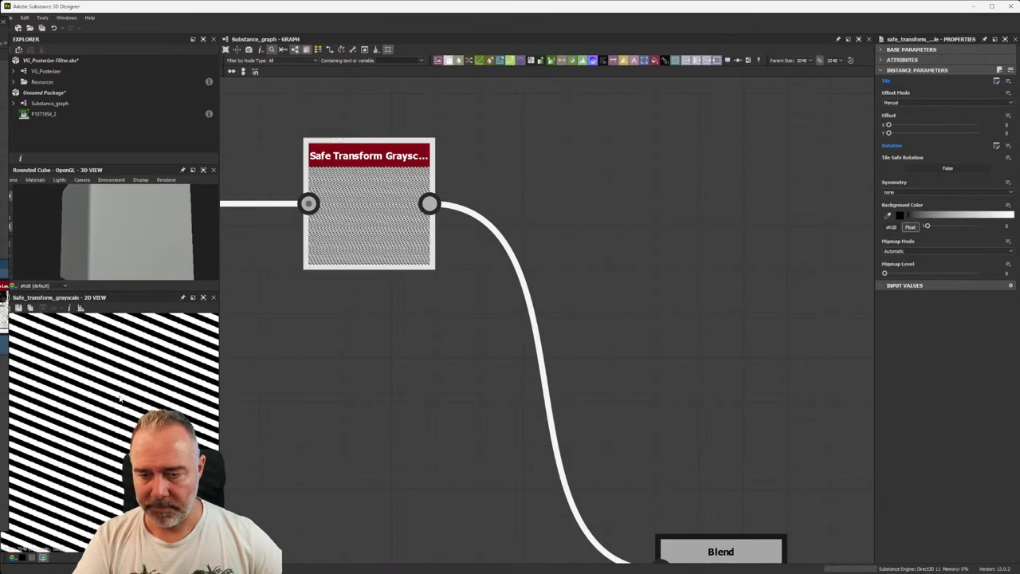
scroll(121, 399, "up", 1)
scroll(123, 397, "up", 2)
scroll(125, 392, "up", 1)
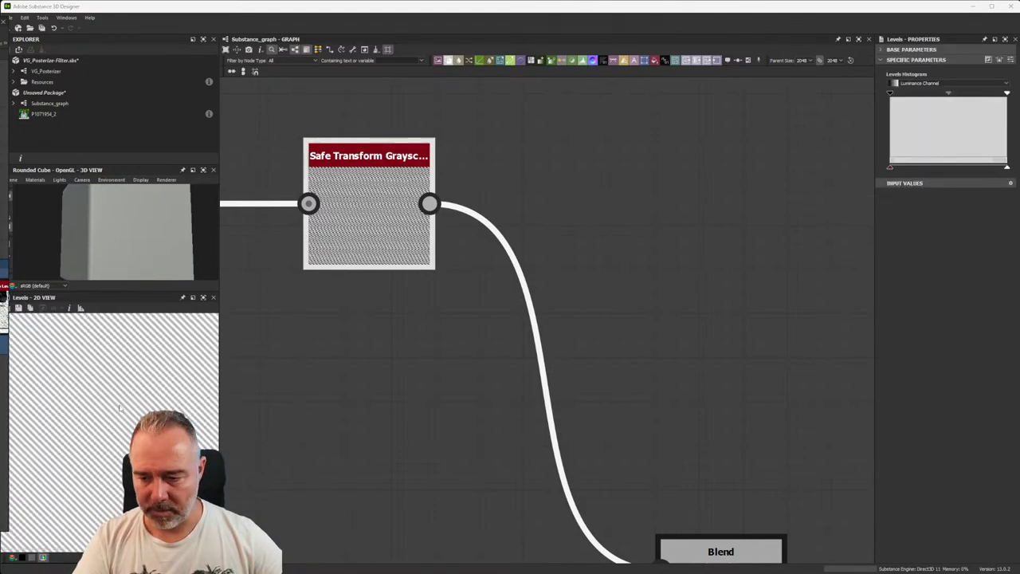
scroll(120, 407, "up", 1)
scroll(316, 353, "down", 3)
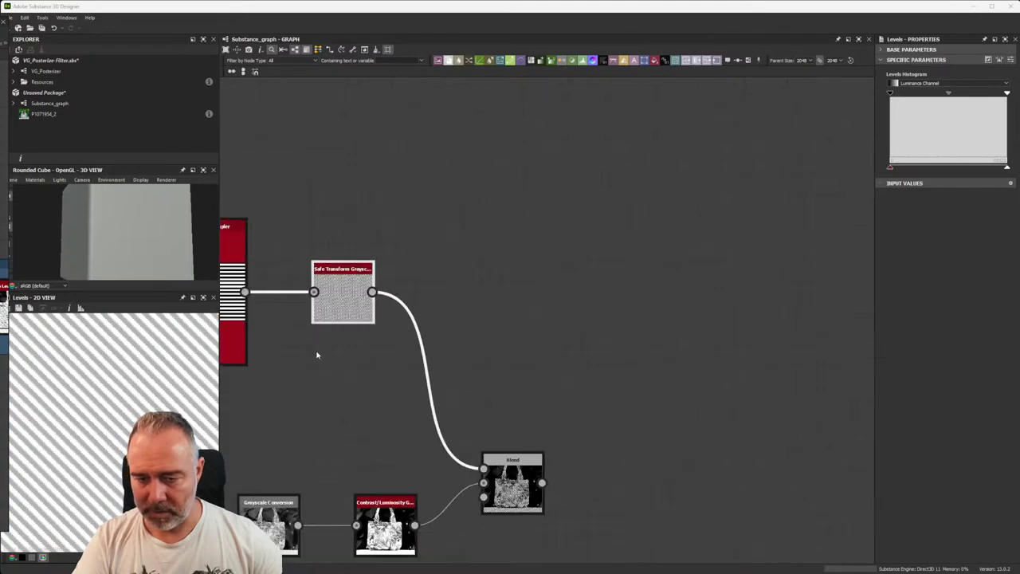
middle_click_drag(317, 353, 492, 335)
scroll(423, 295, "up", 2)
scroll(408, 240, "up", 1)
left_click(407, 240)
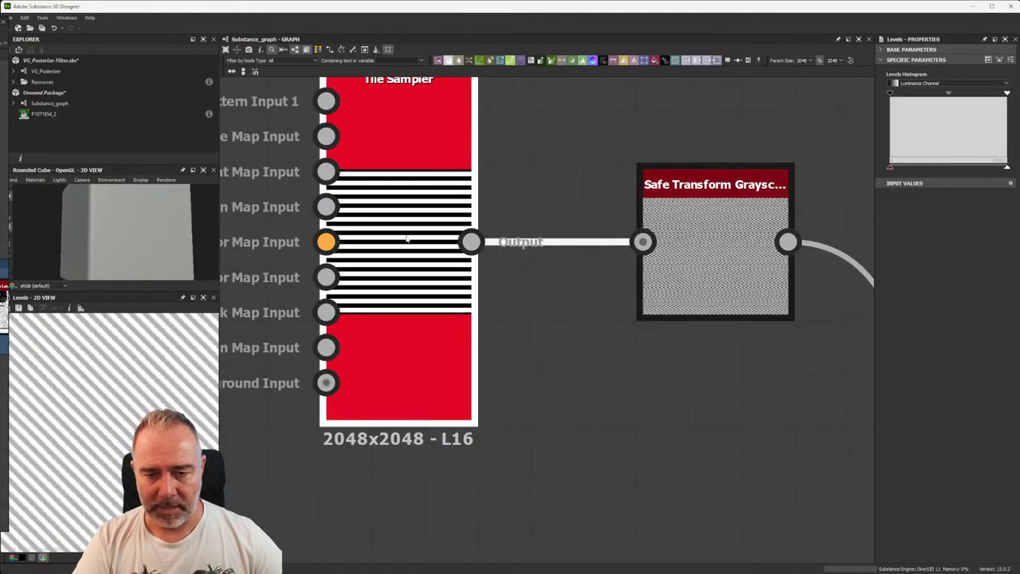
scroll(925, 390, "down", 2)
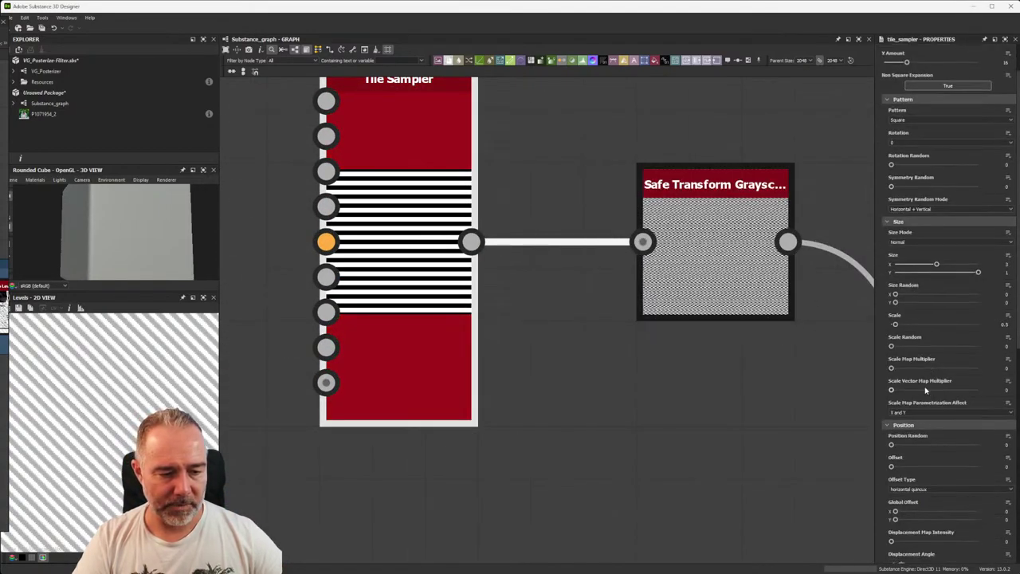
scroll(925, 389, "down", 2)
scroll(924, 390, "down", 3)
scroll(925, 390, "down", 2)
scroll(925, 390, "down", 1)
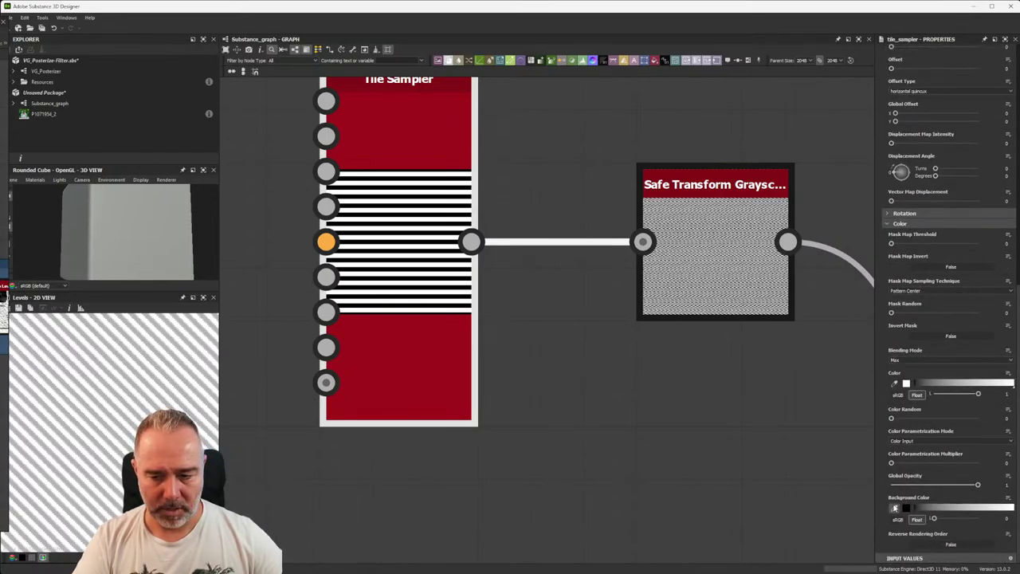
left_click(895, 507)
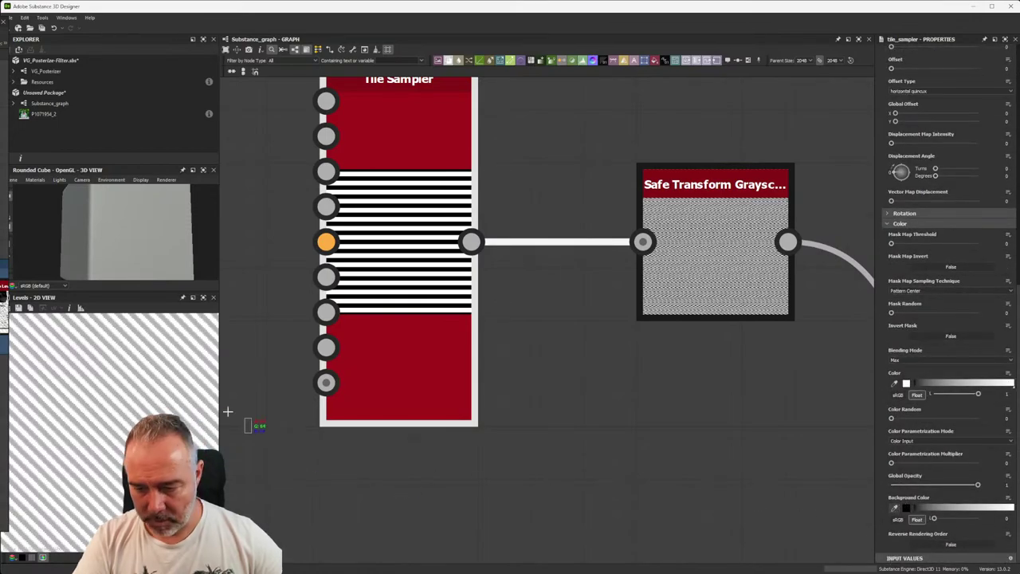
left_click(167, 390)
- Preview the Safe Transform Grayscale output and then the Blend node's result
double_click(735, 235)
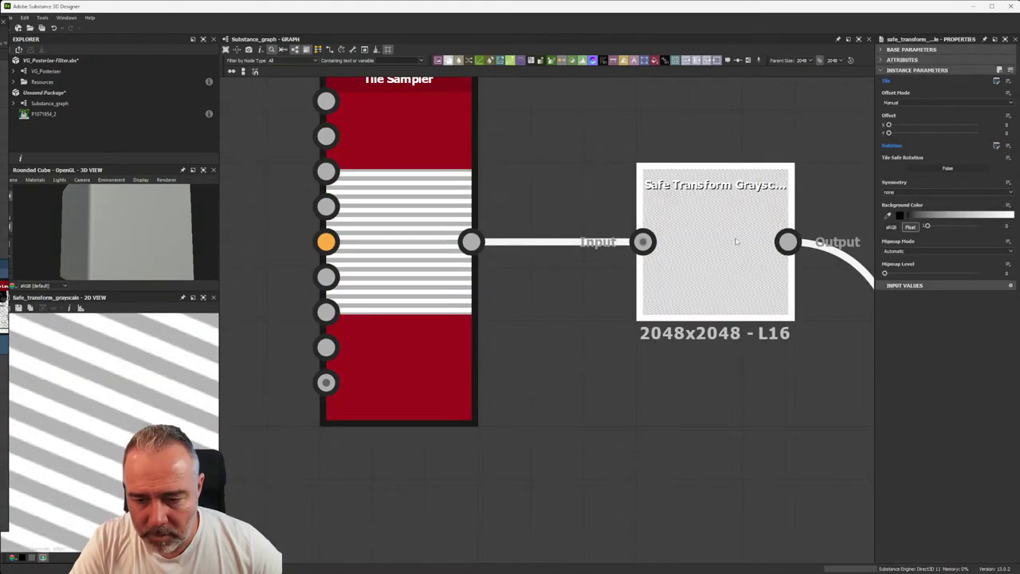
scroll(748, 349, "down", 5)
middle_click_drag(854, 467, 580, 296)
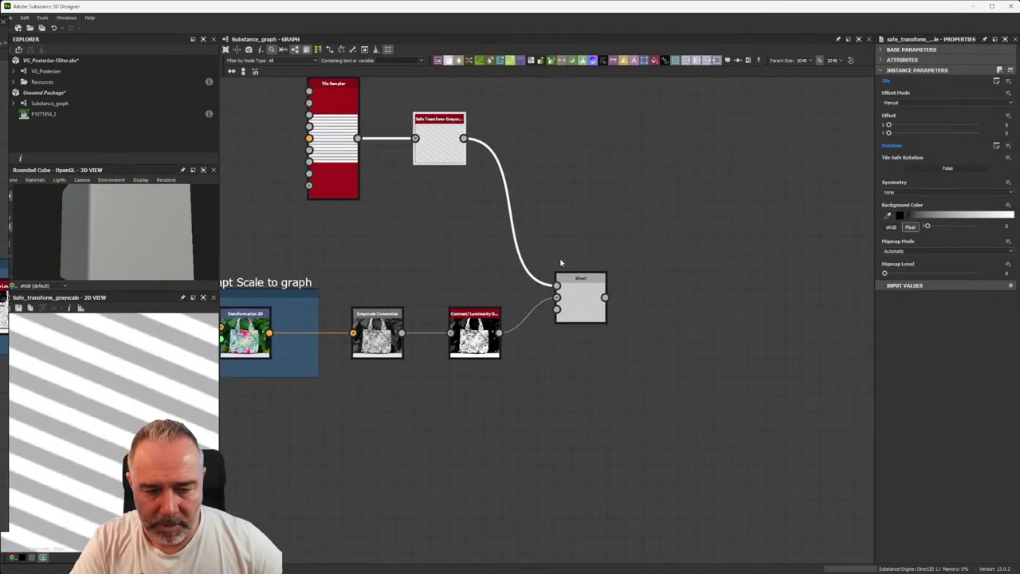
double_click(581, 296)
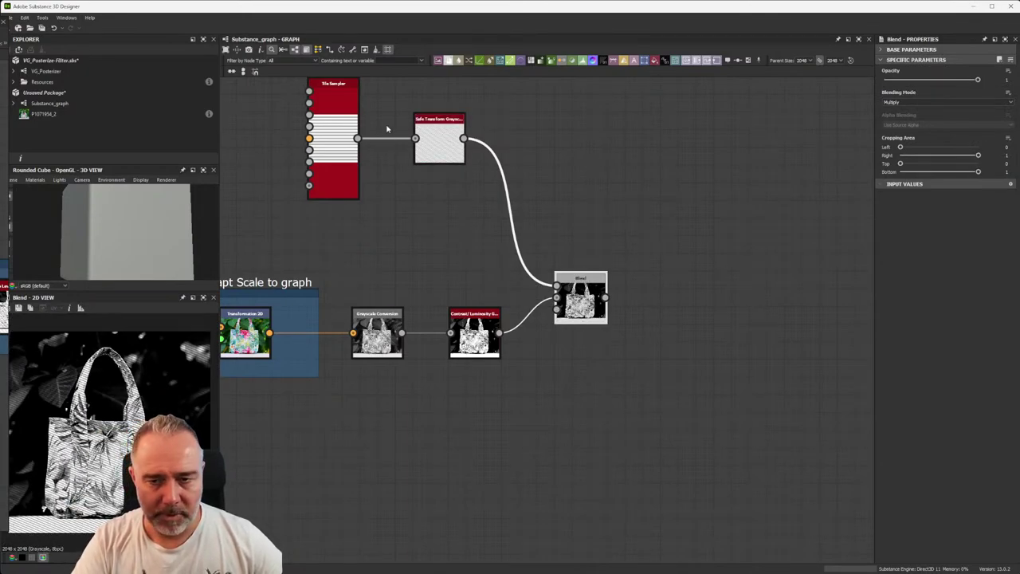
- Raise the Tile Sampler's background grey to about 0.84 and preview the Blend result
double_click(339, 171)
scroll(955, 436, "down", 10)
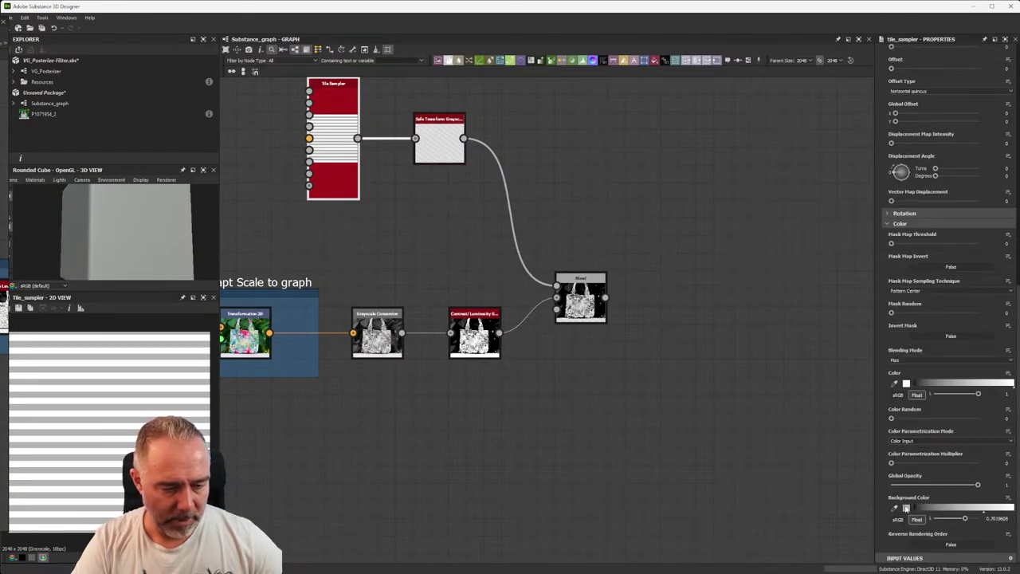
left_click(906, 508)
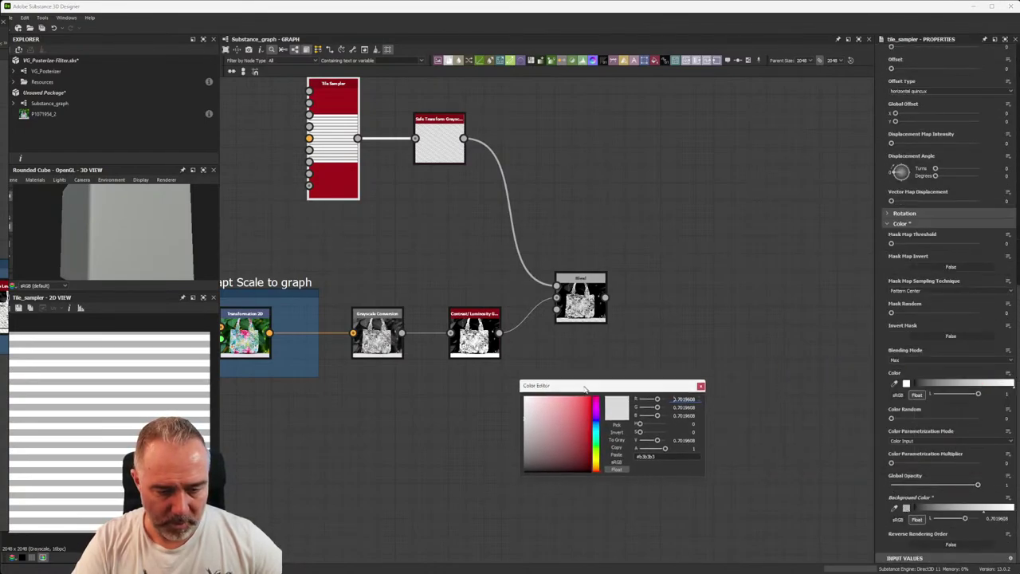
left_click_drag(526, 413, 522, 409)
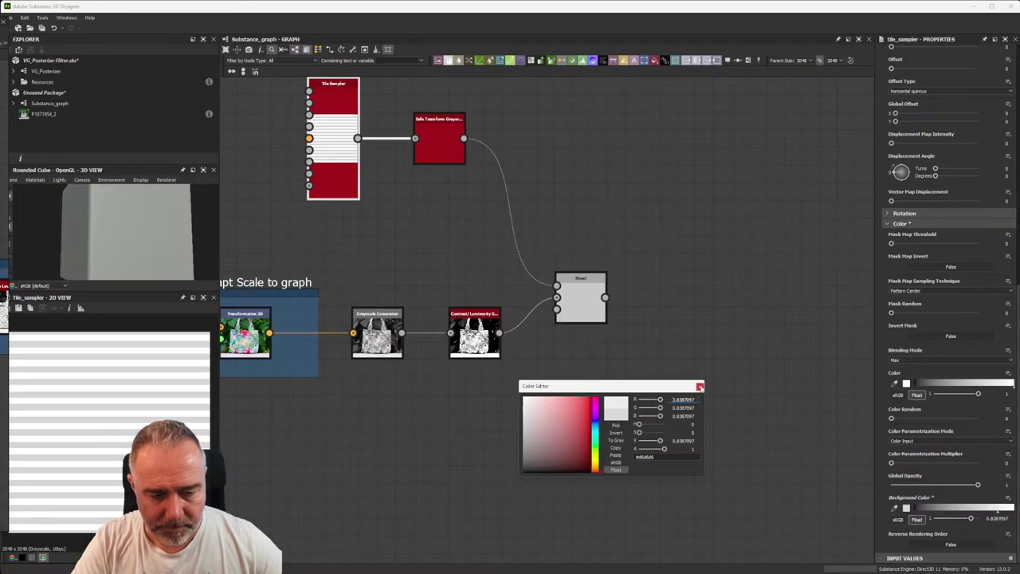
left_click(700, 387)
double_click(581, 303)
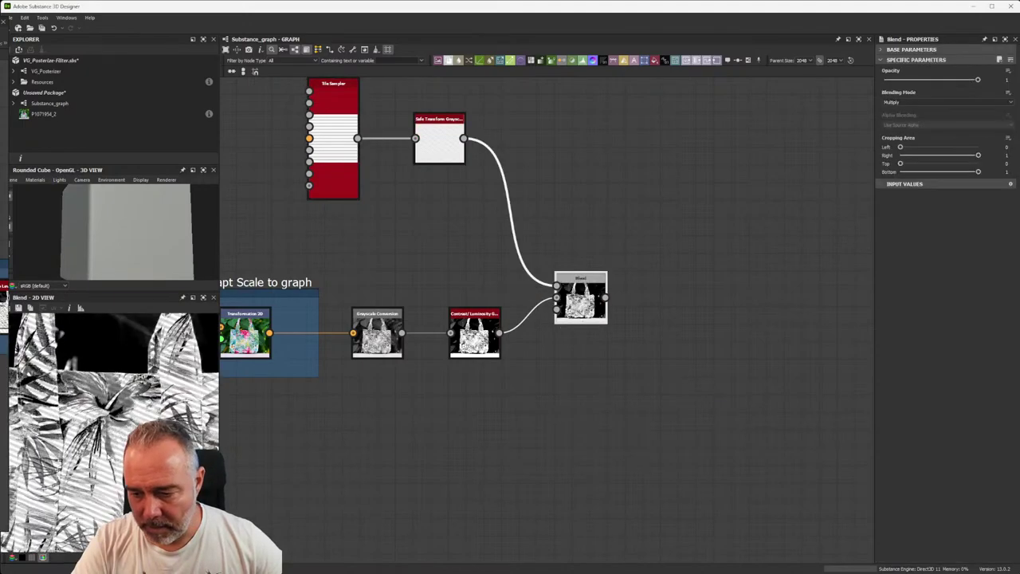
scroll(111, 430, "down", 3)
scroll(112, 430, "down", 2)
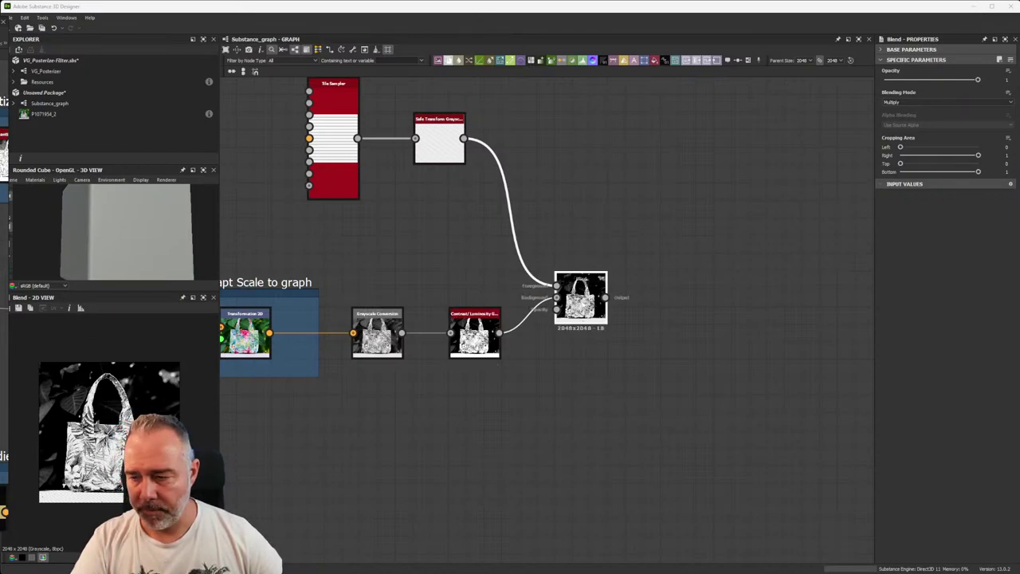
- Move the Blend node beside the contrast node and tighten the node row spacing
left_click_drag(598, 302, 580, 336)
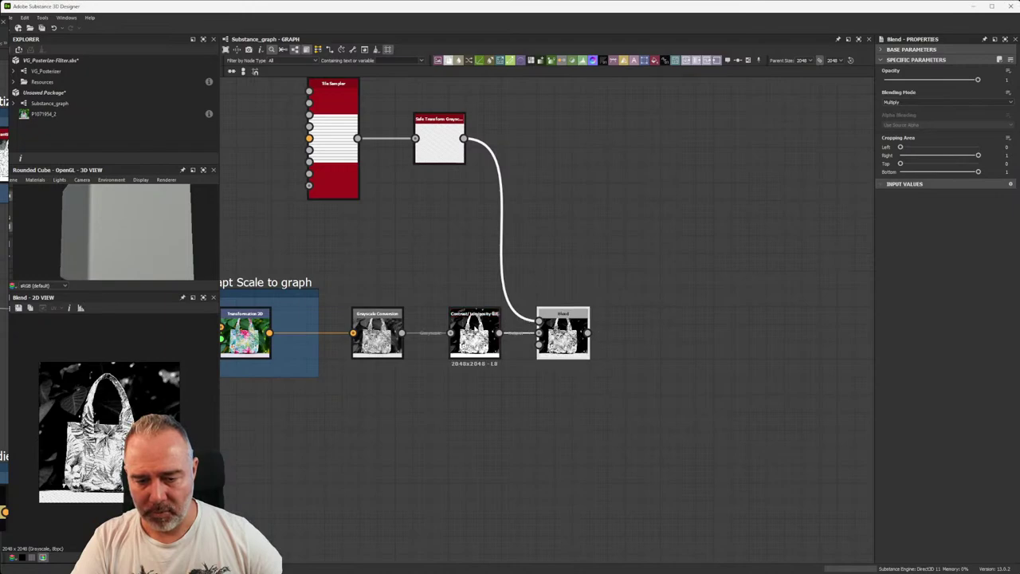
left_click_drag(378, 333, 368, 333)
left_click_drag(475, 333, 456, 334)
left_click_drag(564, 315, 546, 315)
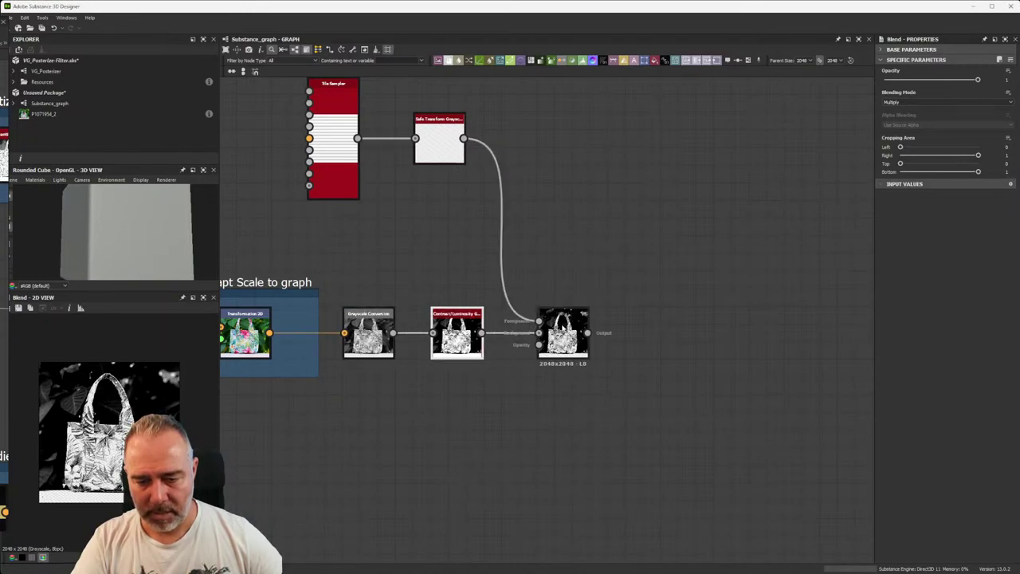
middle_click_drag(470, 343, 547, 350)
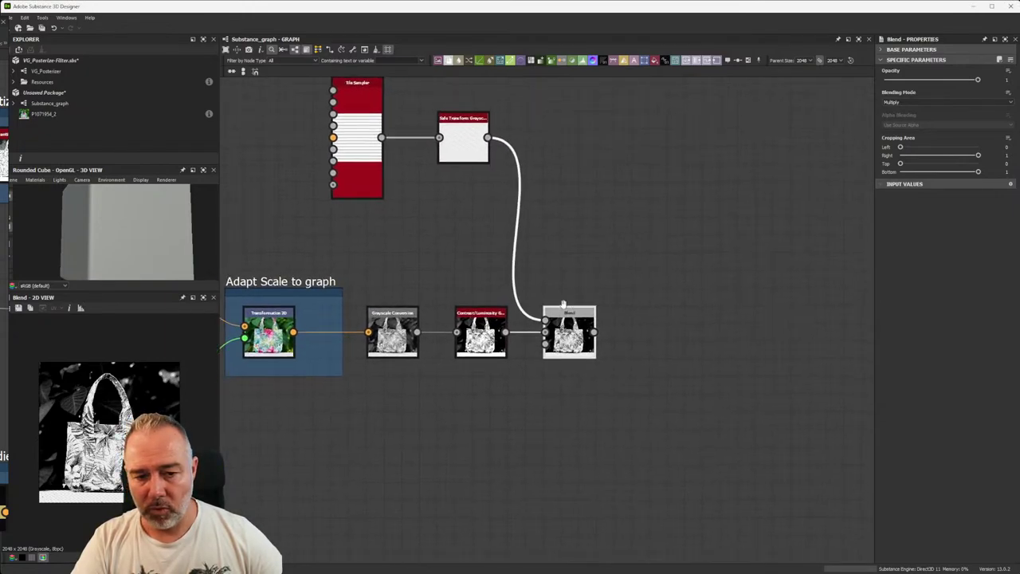
middle_click_drag(760, 337, 592, 312)
left_click(592, 312)
- Add an Auto Levels node after the Blend, then delete it again
key("space")
type("aut")
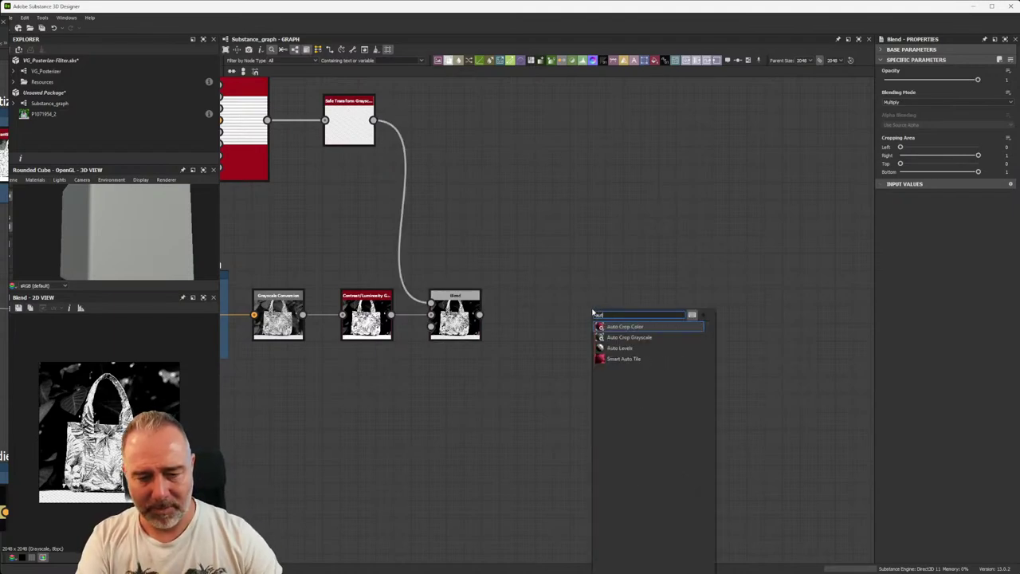
left_click(620, 348)
mouse_move(479, 315)
left_mouse_down()
mouse_move(570, 317)
mouse_move(493, 318)
left_mouse_up()
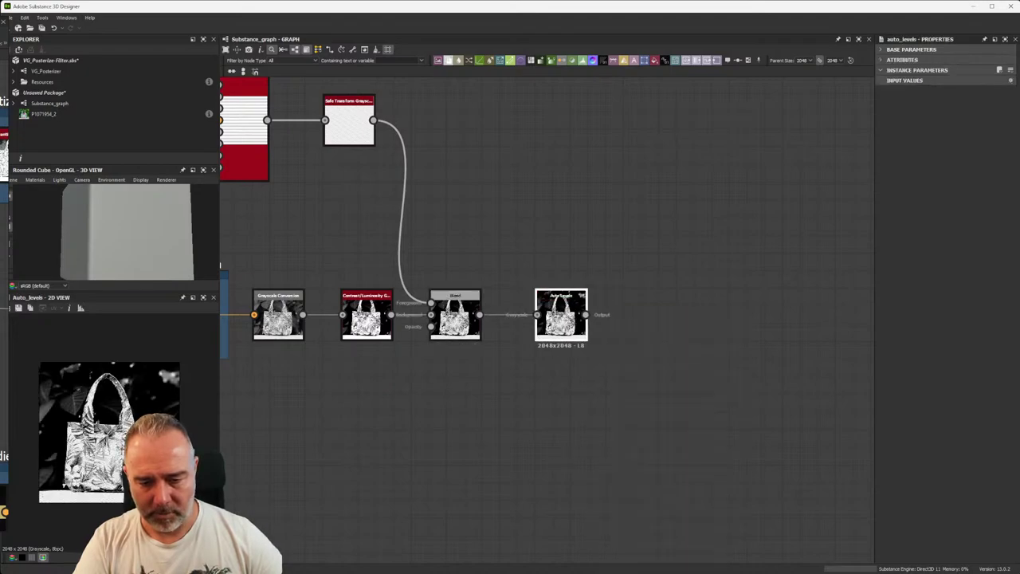
left_click(456, 317)
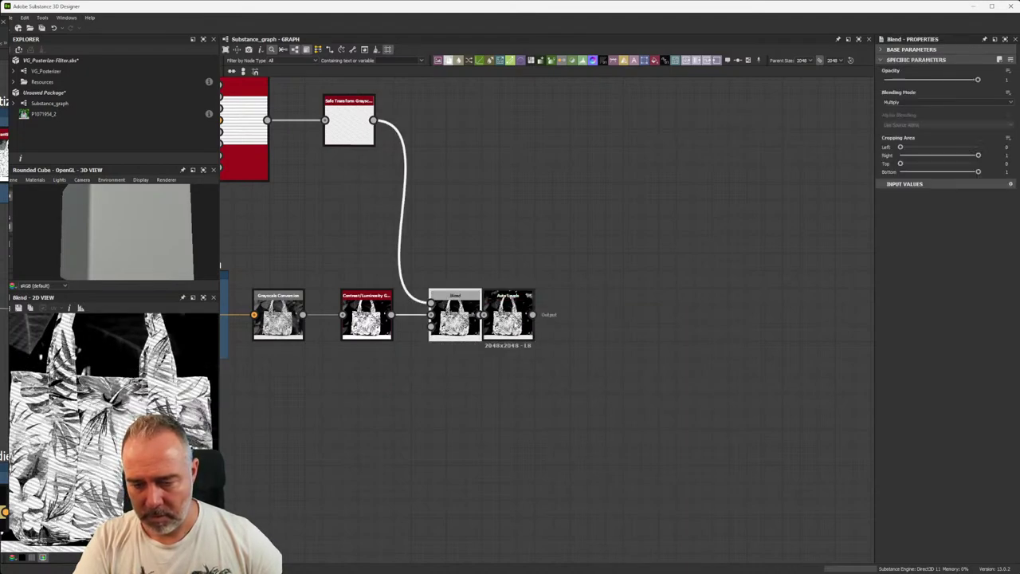
left_click(508, 319)
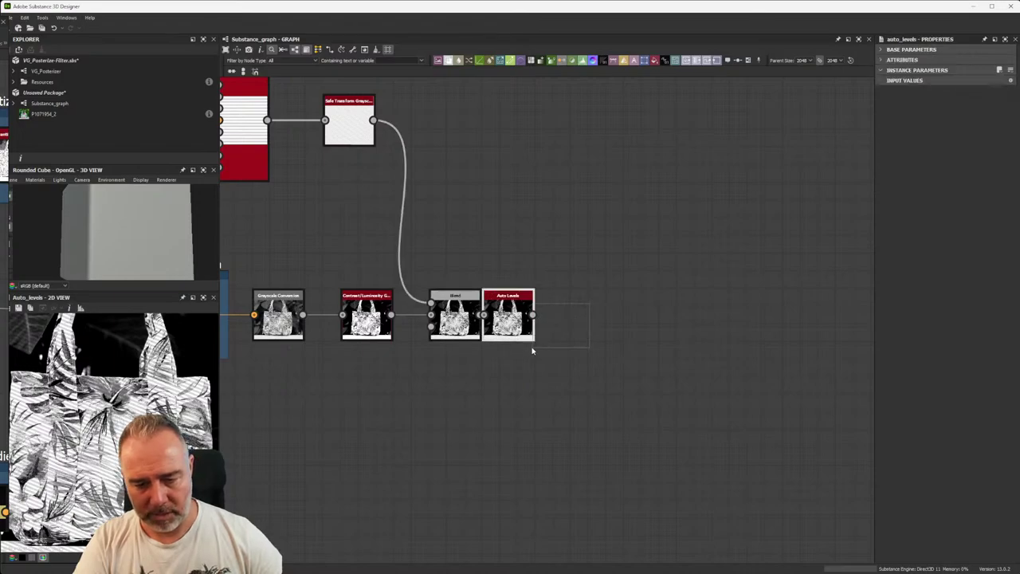
key("Delete")
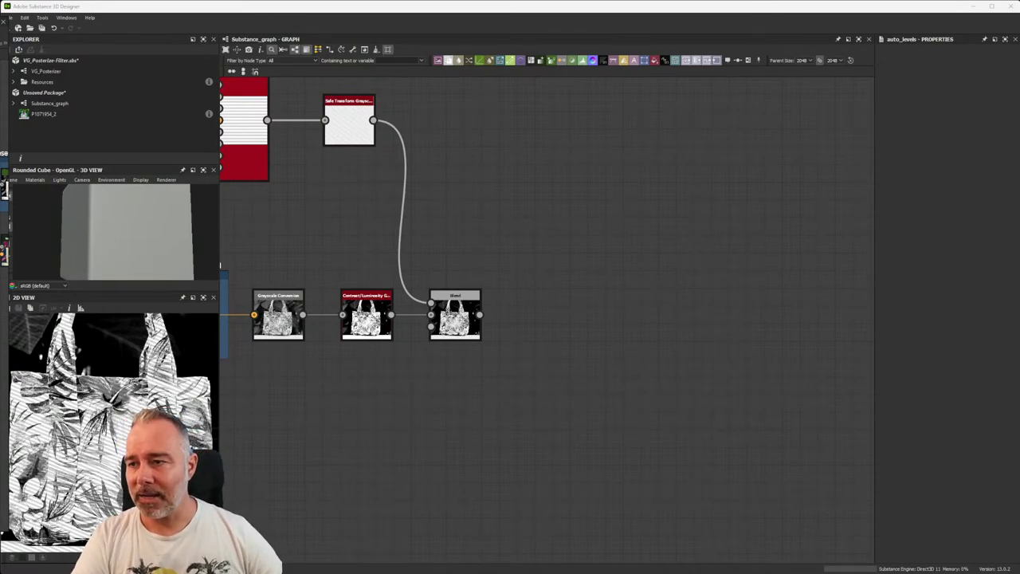
- Bring the floating VG_Posterizer graph into view and open the Color Gradient Pixel Processor's function
left_click_drag(4, 16, 588, 13)
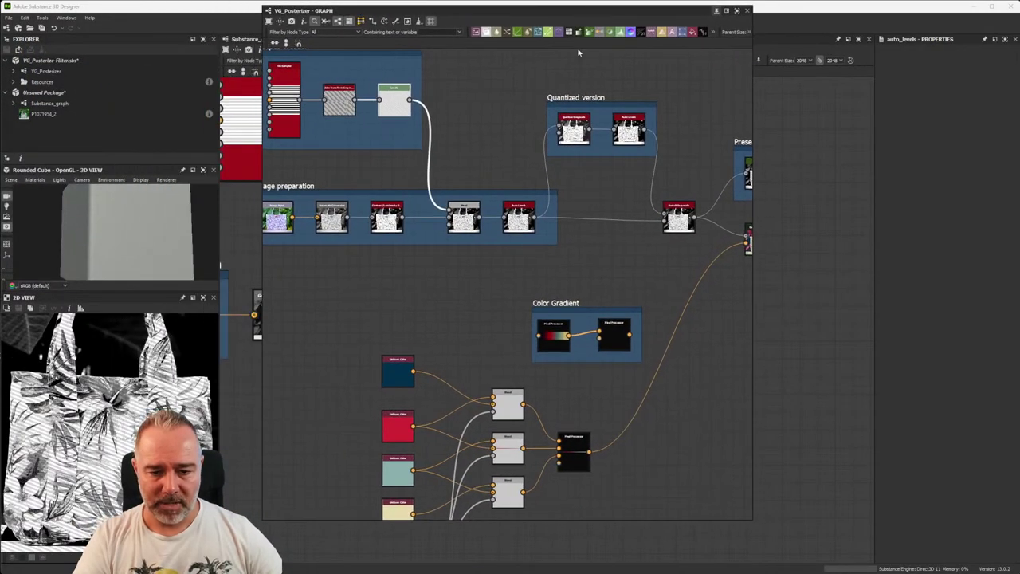
scroll(560, 327, "up", 5)
scroll(518, 311, "down", 2)
scroll(494, 295, "down", 1)
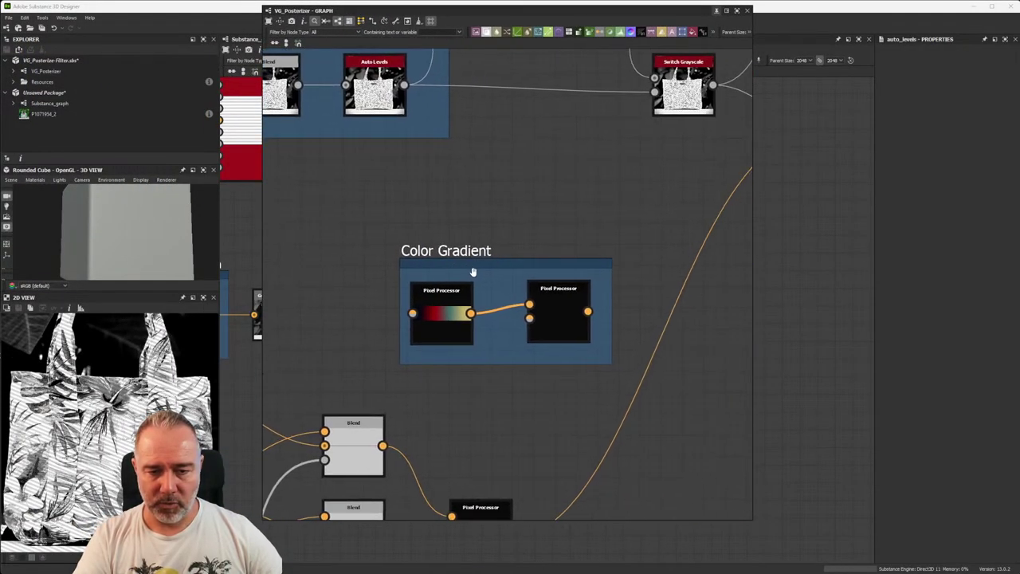
scroll(479, 274, "up", 2)
scroll(478, 274, "up", 2)
scroll(479, 275, "down", 2)
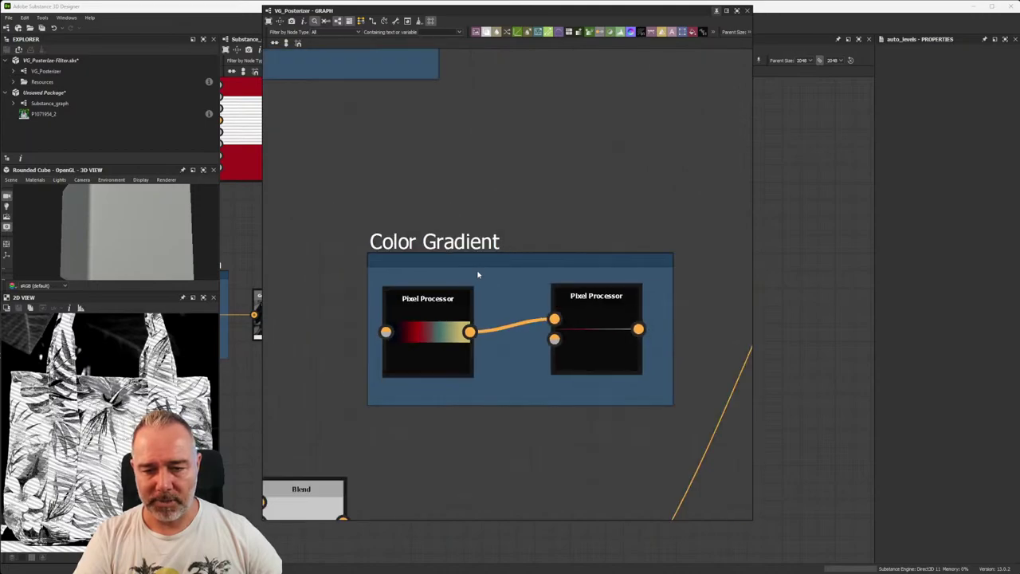
left_click(429, 319)
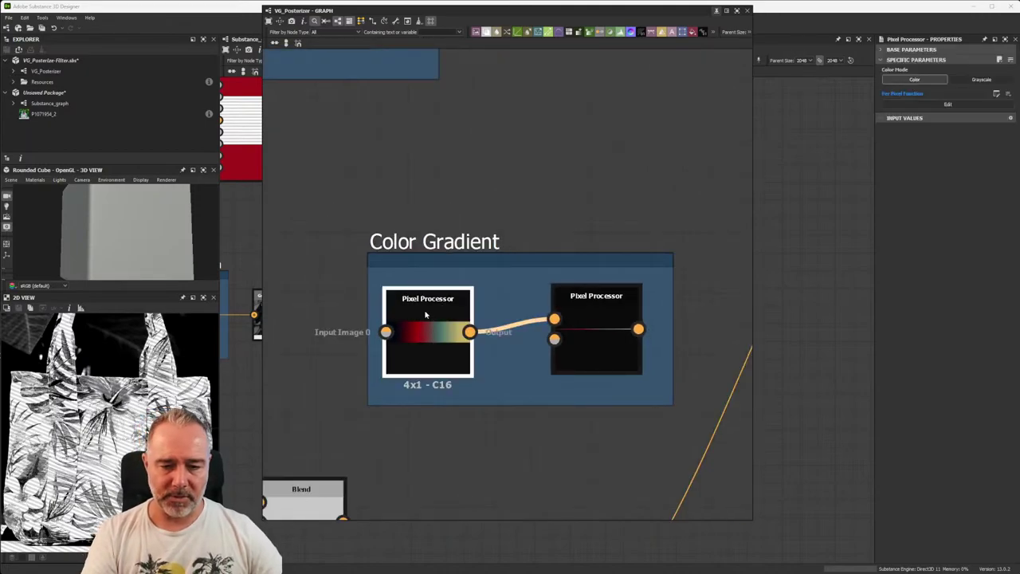
double_click(441, 348)
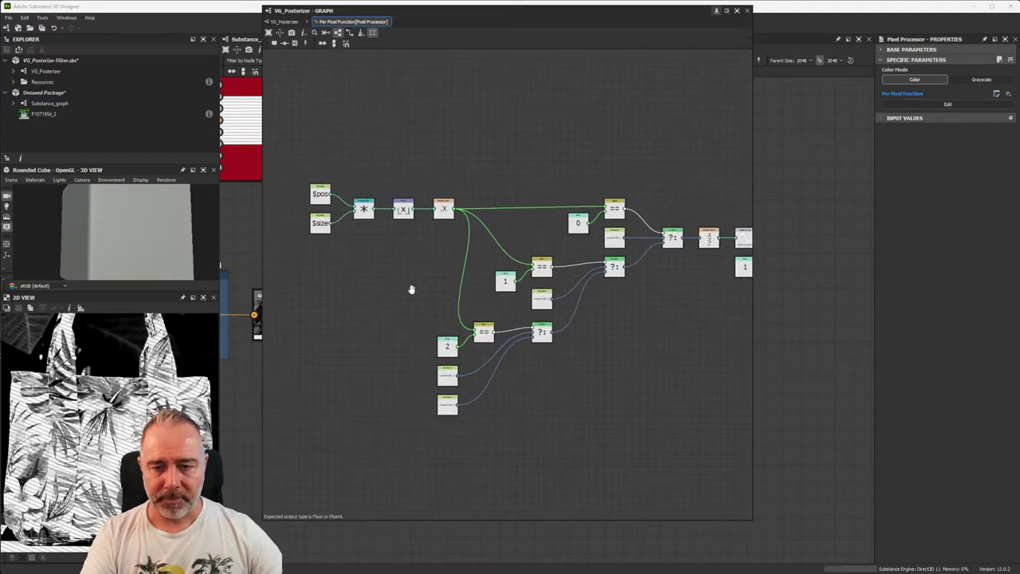
- Inspect the per-pixel function network from $pos and $size to the output, then return to VG_Posterizer
scroll(381, 285, "up", 3)
middle_click_drag(392, 276, 444, 320)
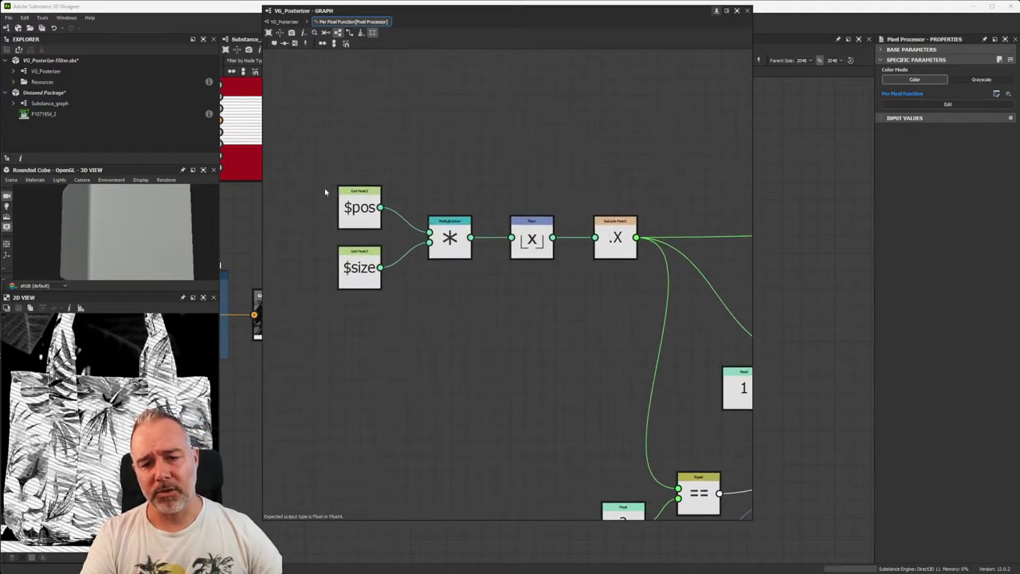
scroll(325, 193, "down", 3)
scroll(325, 193, "up", 3)
scroll(325, 193, "up", 1)
scroll(325, 193, "down", 2)
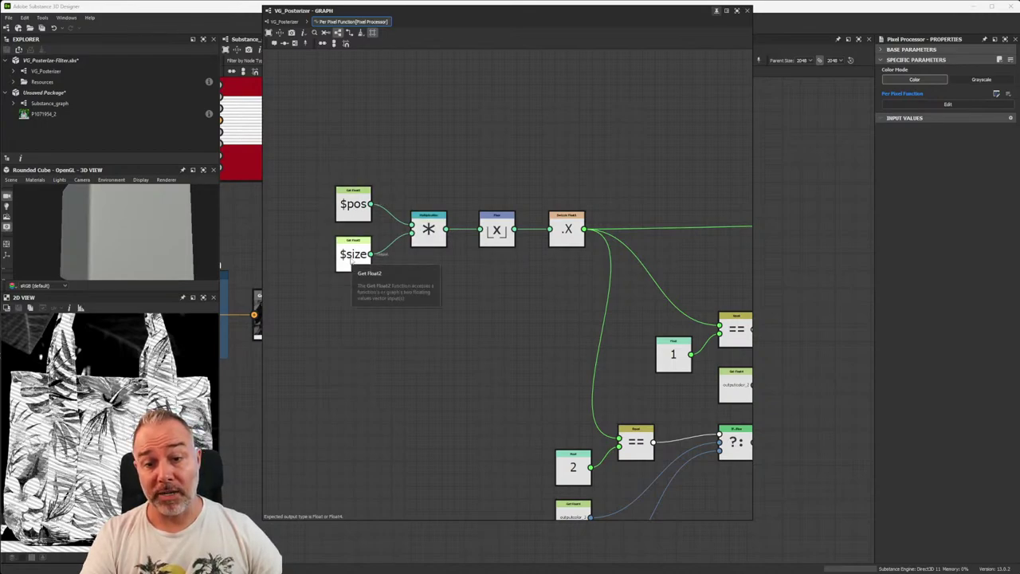
scroll(616, 252, "down", 5)
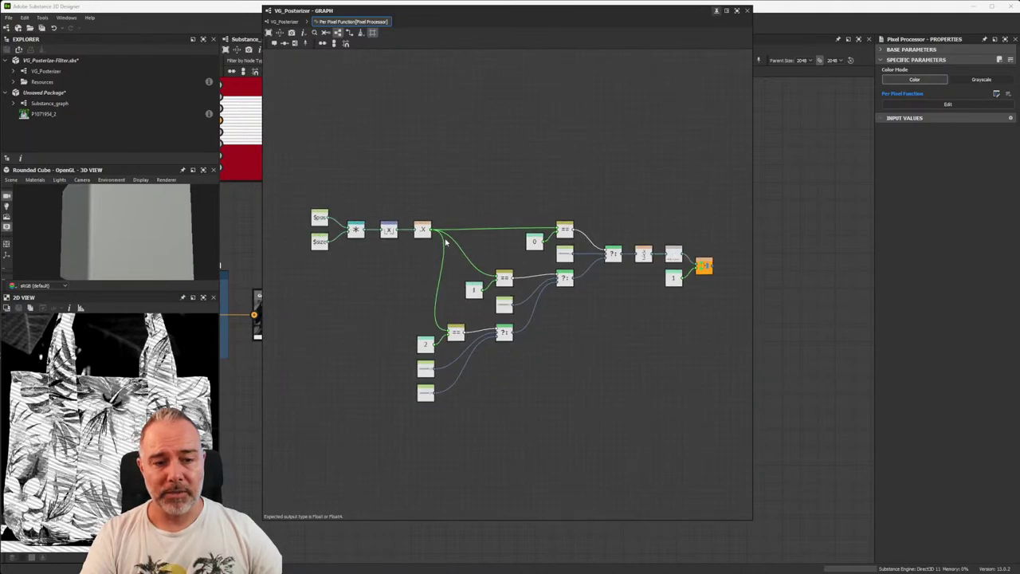
scroll(572, 256, "up", 5)
scroll(573, 255, "down", 3)
scroll(503, 252, "up", 2)
scroll(481, 203, "up", 2)
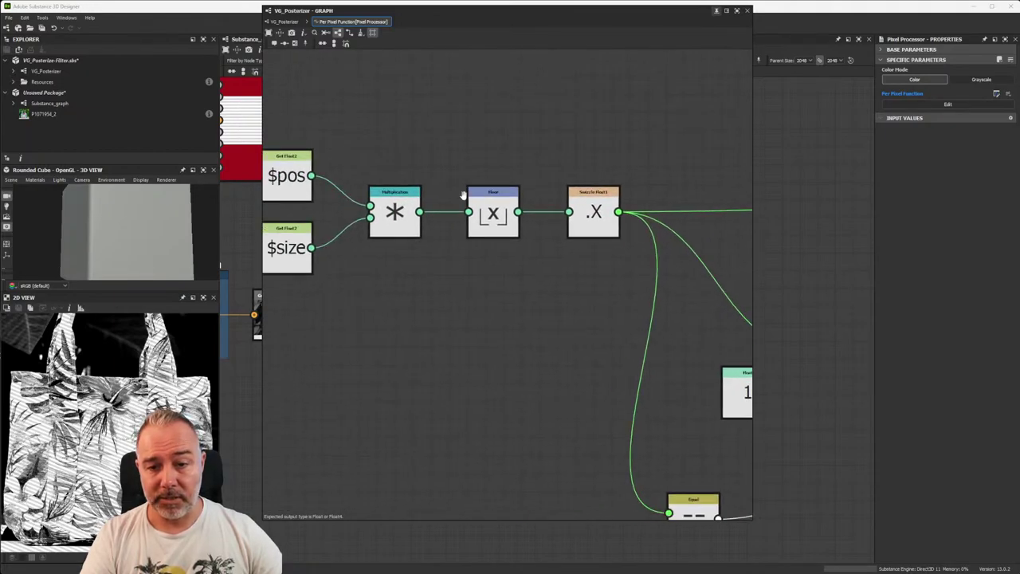
scroll(480, 203, "up", 1)
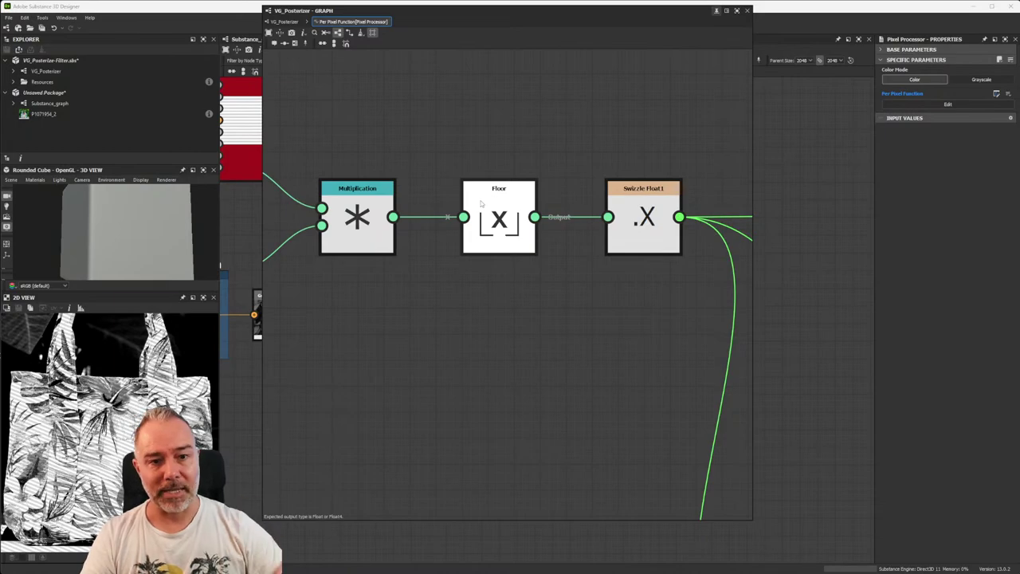
scroll(479, 159, "down", 5)
scroll(533, 147, "up", 1)
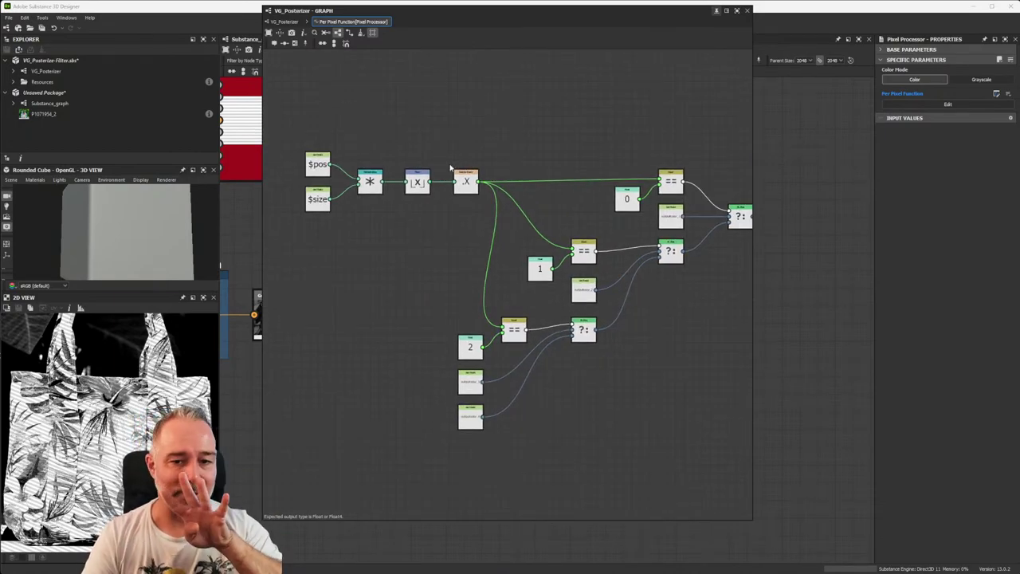
middle_click_drag(540, 290, 494, 267)
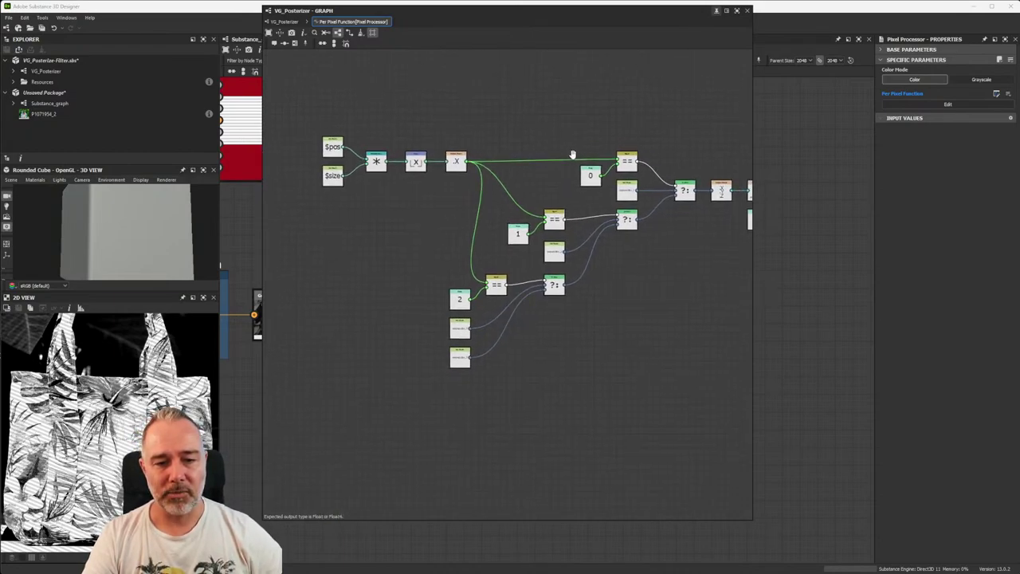
scroll(570, 162, "up", 1)
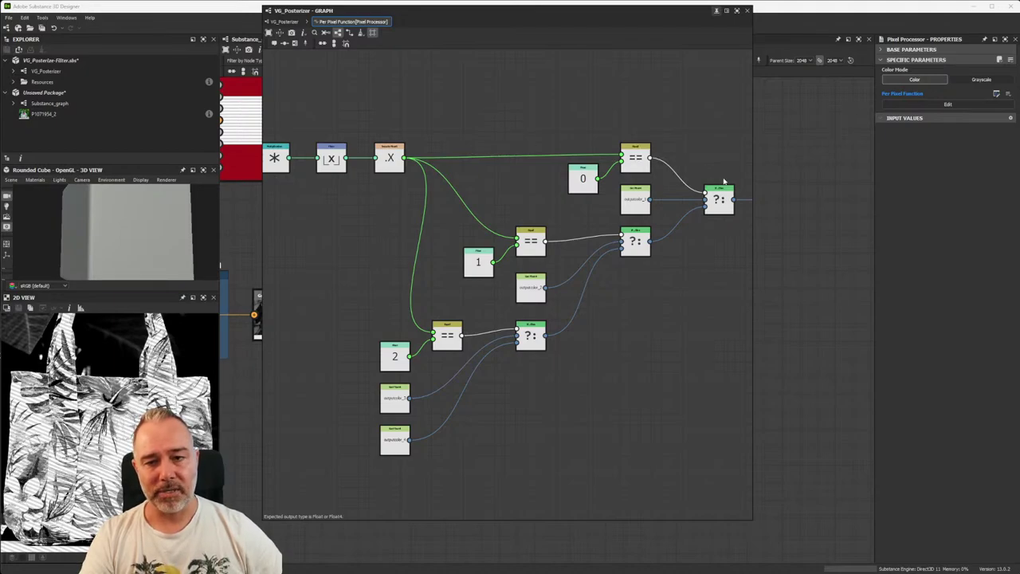
scroll(518, 303, "up", 2)
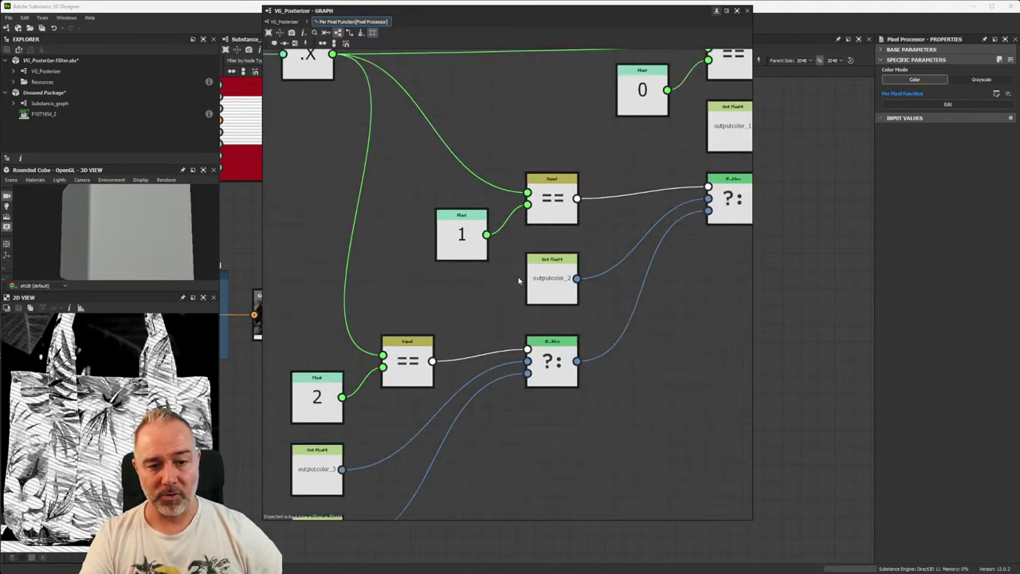
scroll(542, 303, "down", 1)
scroll(638, 243, "down", 1)
middle_click_drag(638, 243, 504, 263)
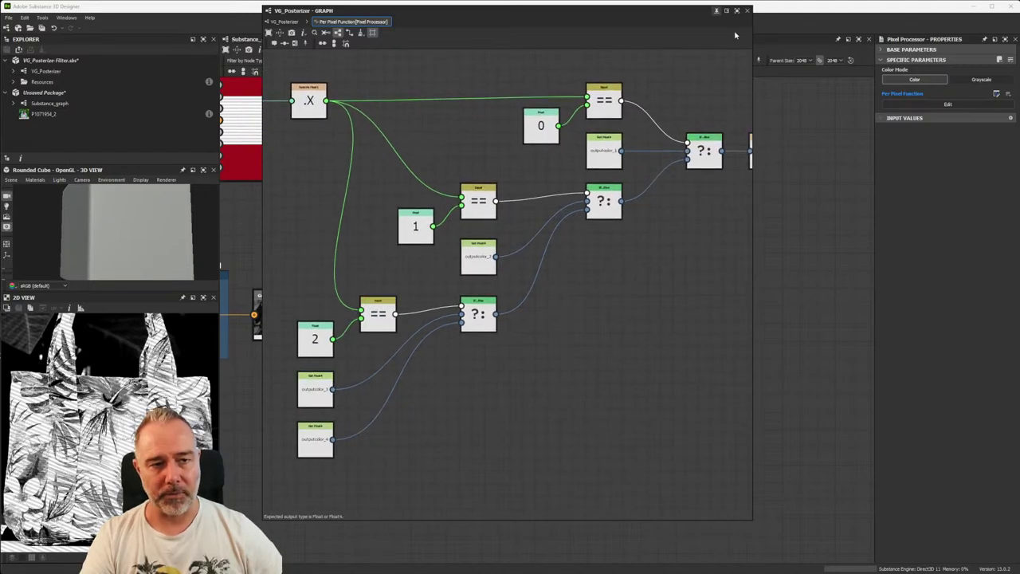
left_click(281, 22)
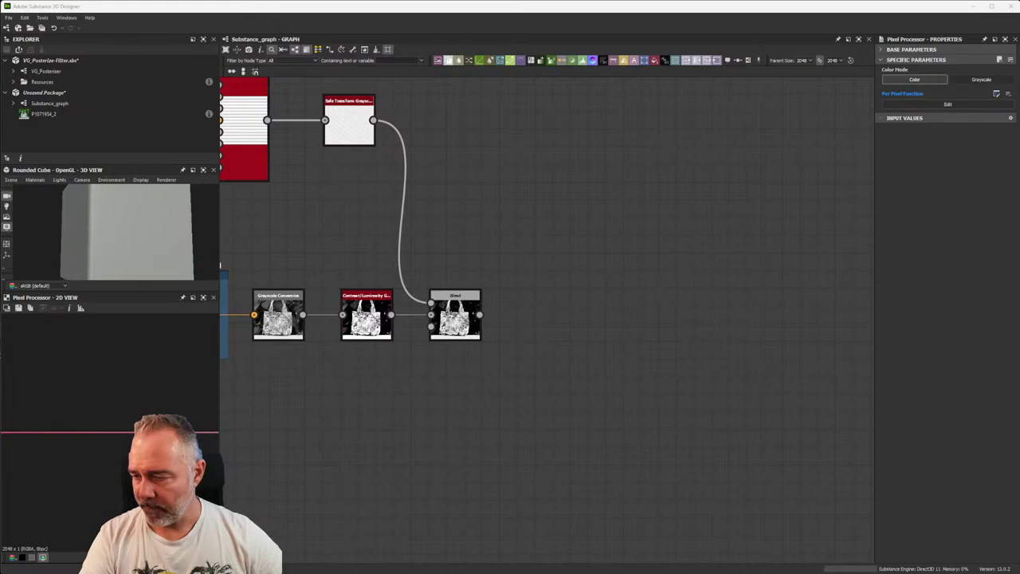
- Frame all of Substance_graph and pan to make room below
key("f")
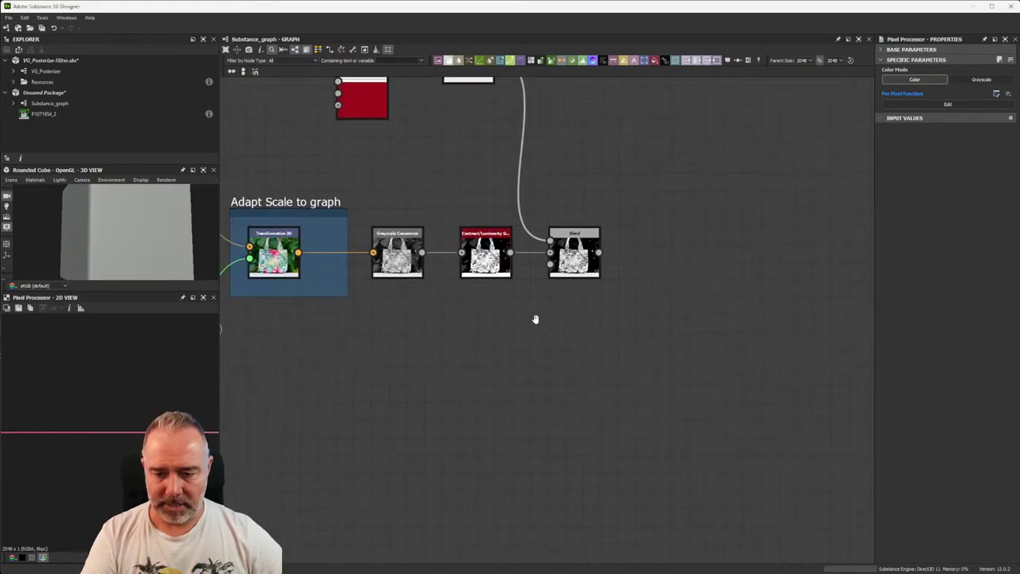
middle_click_drag(587, 341, 459, 293)
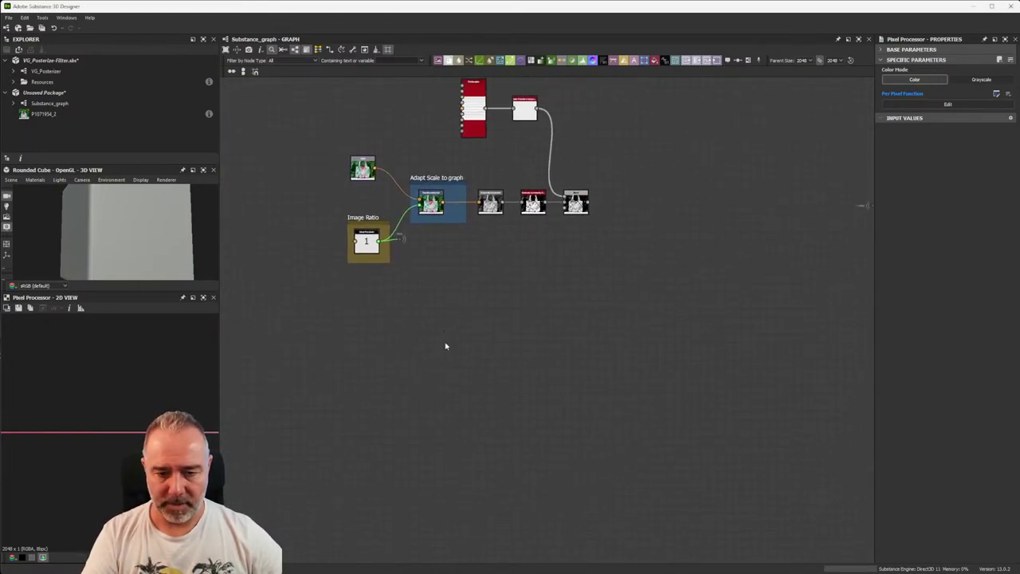
- Paste the Uniform Color and Blend node group and move it down and left
key("ctrl+v")
left_click_drag(716, 474, 421, 276)
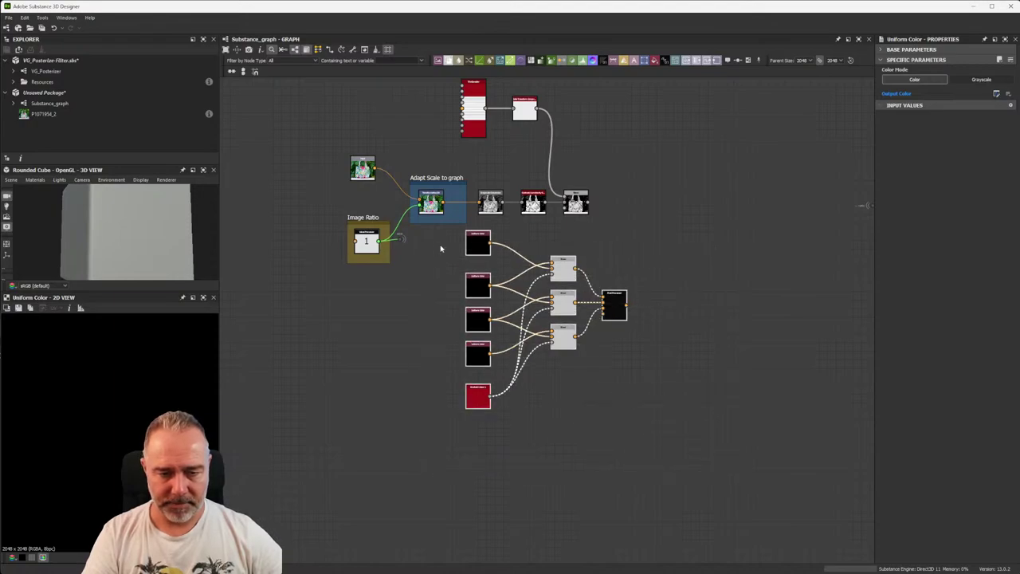
left_click_drag(567, 275, 547, 327)
left_click(496, 278)
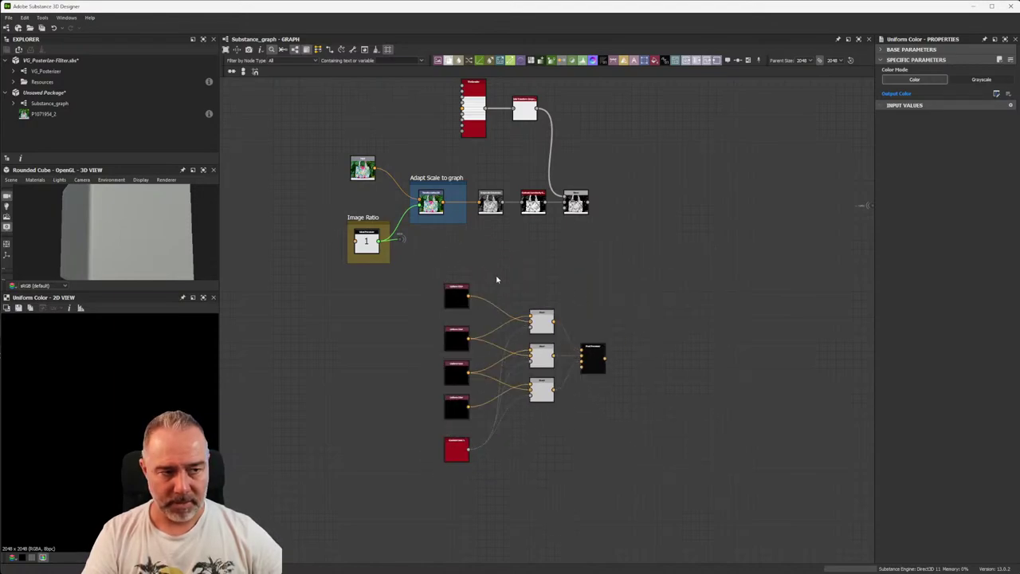
scroll(497, 278, "up", 4)
left_click(411, 326)
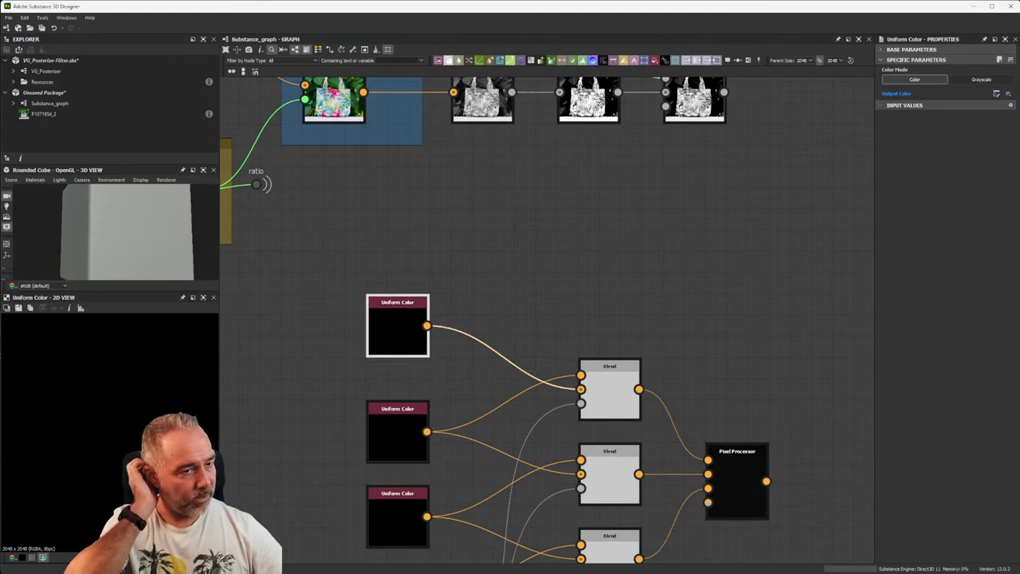
middle_click_drag(605, 258, 592, 231)
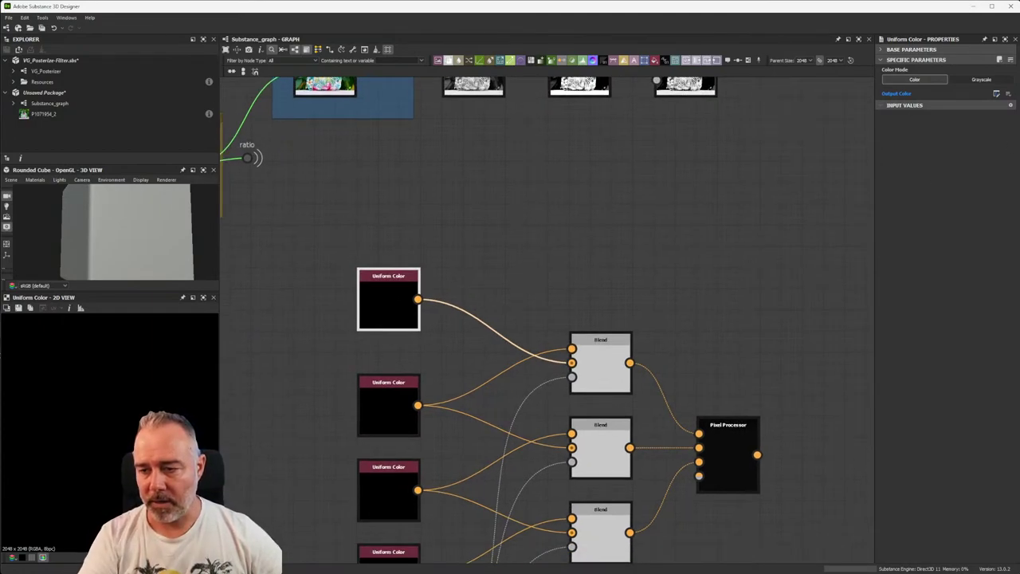
middle_click_drag(485, 384, 479, 260)
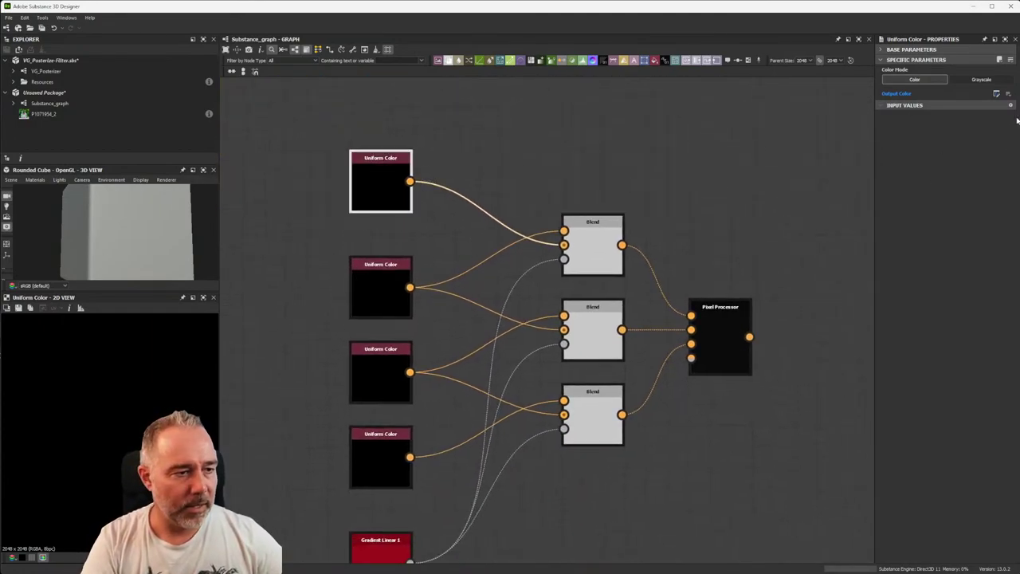
- Try new output colours on each of the four Uniform Color nodes
left_click(1008, 93)
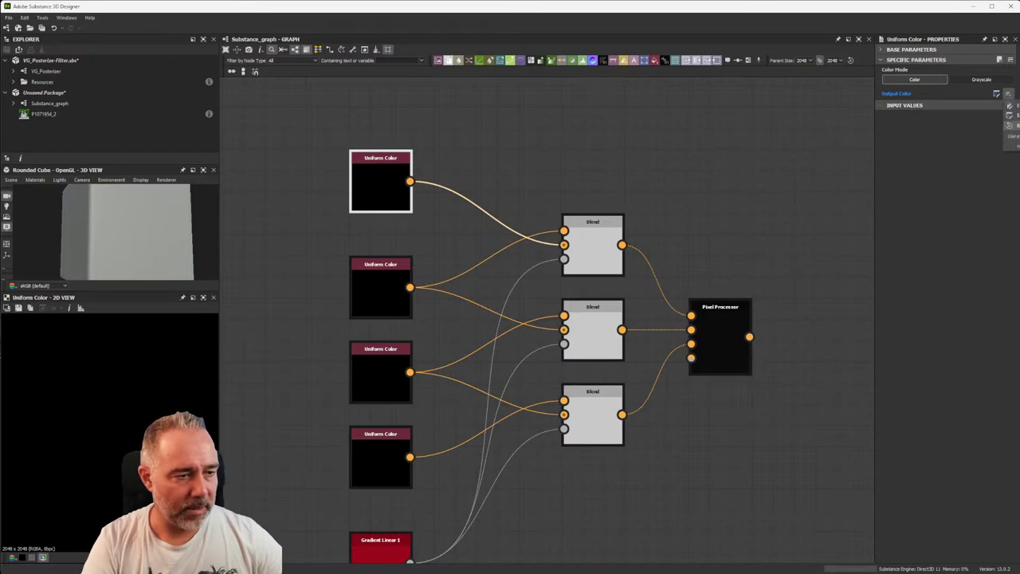
left_click(1009, 125)
left_click(380, 292)
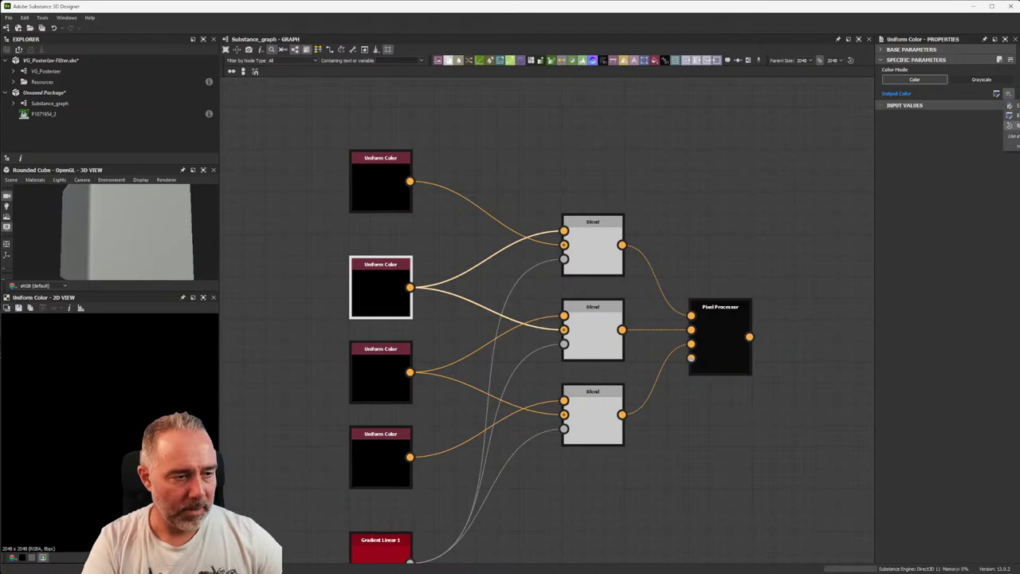
left_click(1011, 116)
left_click(375, 379)
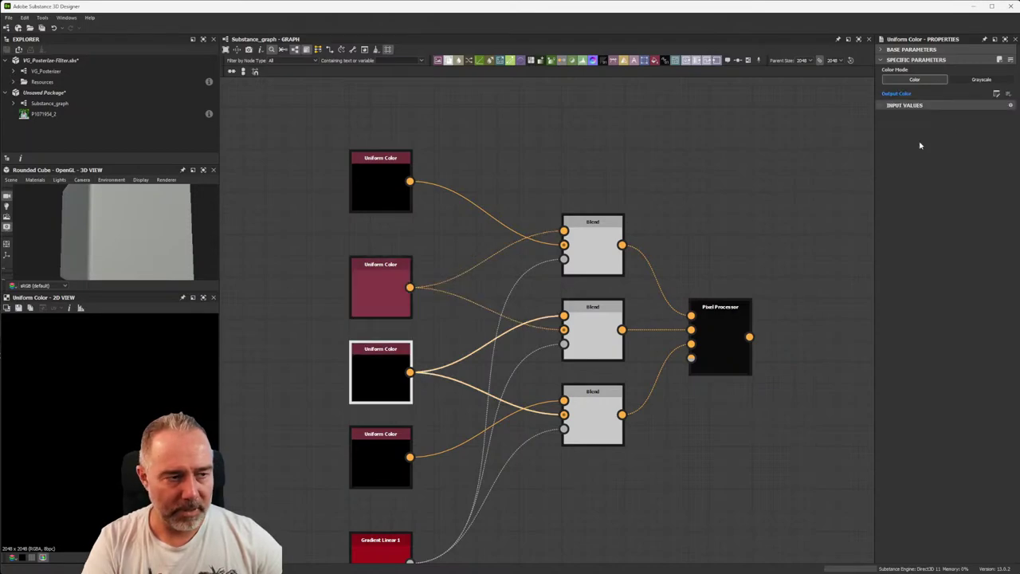
left_click(1010, 93)
left_click(1011, 115)
middle_click_drag(470, 488, 462, 444)
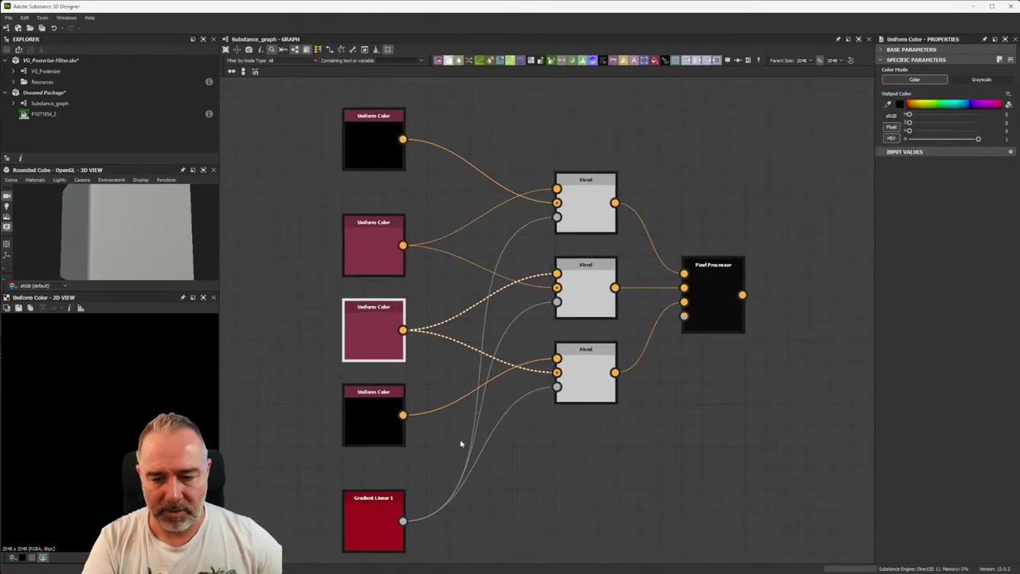
left_click(378, 412)
left_click(1010, 93)
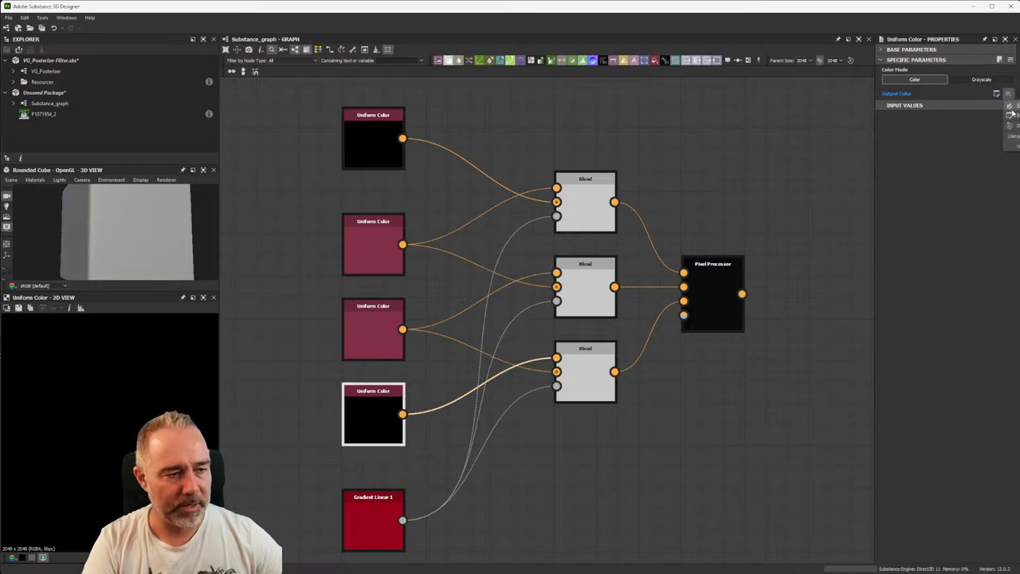
left_click(1010, 104)
- Revert the Uniform Color nodes back to black
scroll(534, 232, "down", 2)
left_click(422, 175)
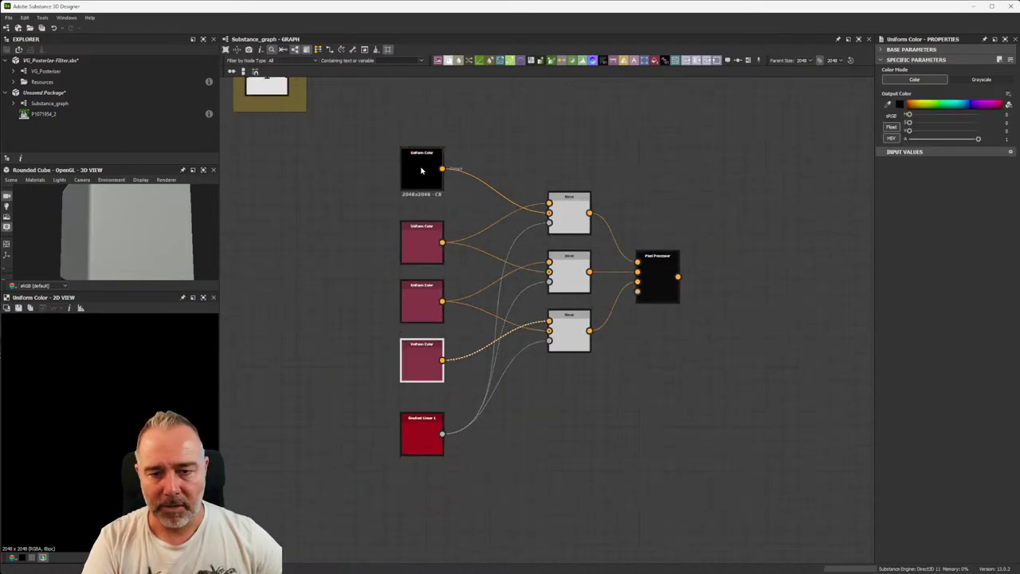
left_click(420, 243)
left_click(417, 294)
left_click(421, 363)
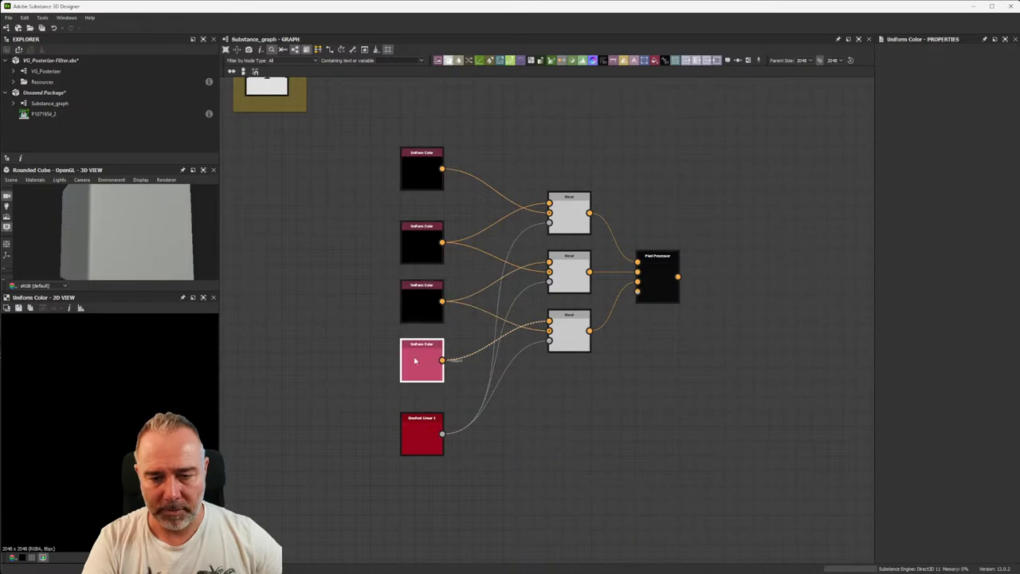
scroll(467, 217, "up", 2)
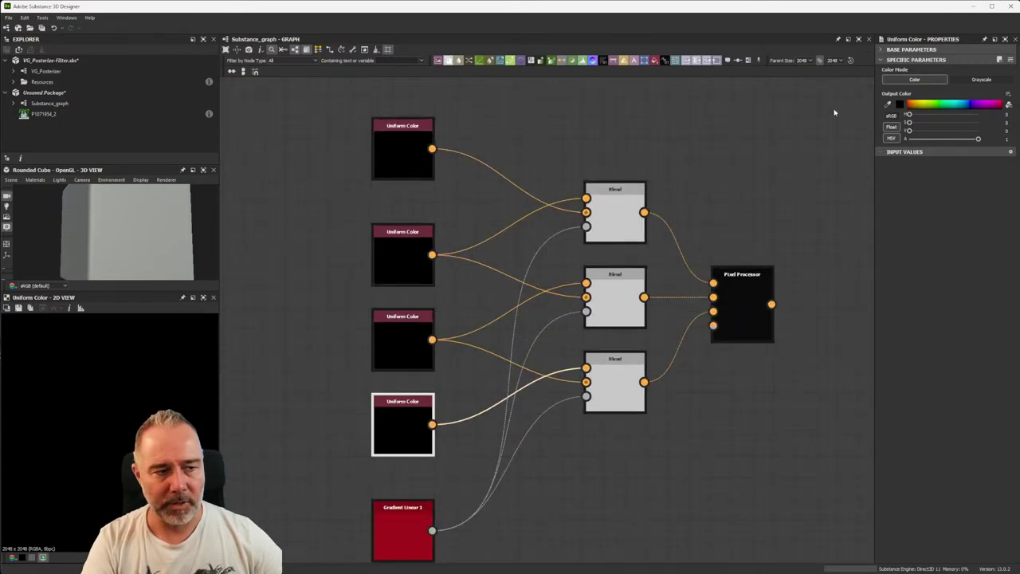
scroll(450, 180, "down", 2)
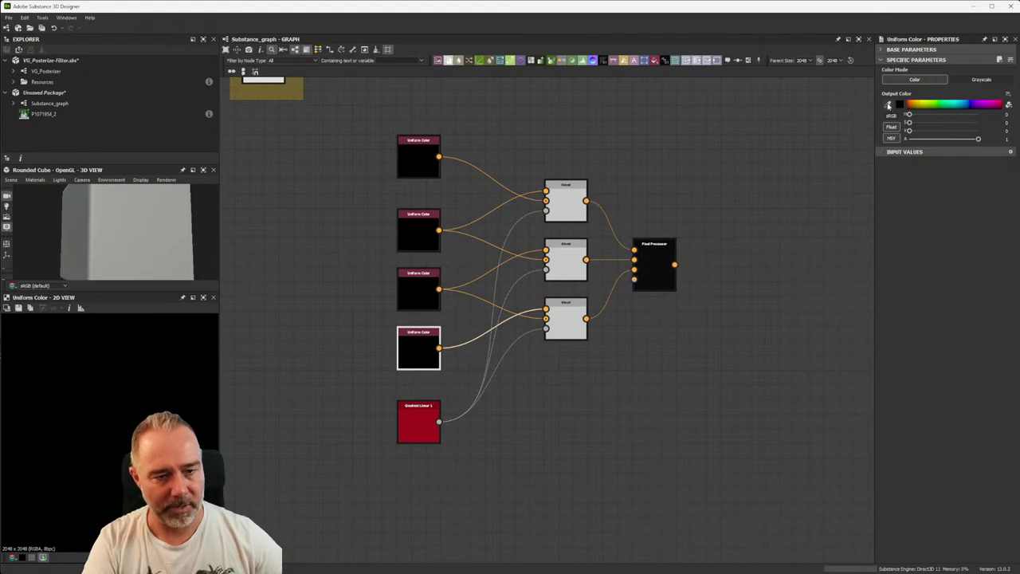
- Give the four Uniform Color nodes new colours, making the fourth cream
left_click(419, 156)
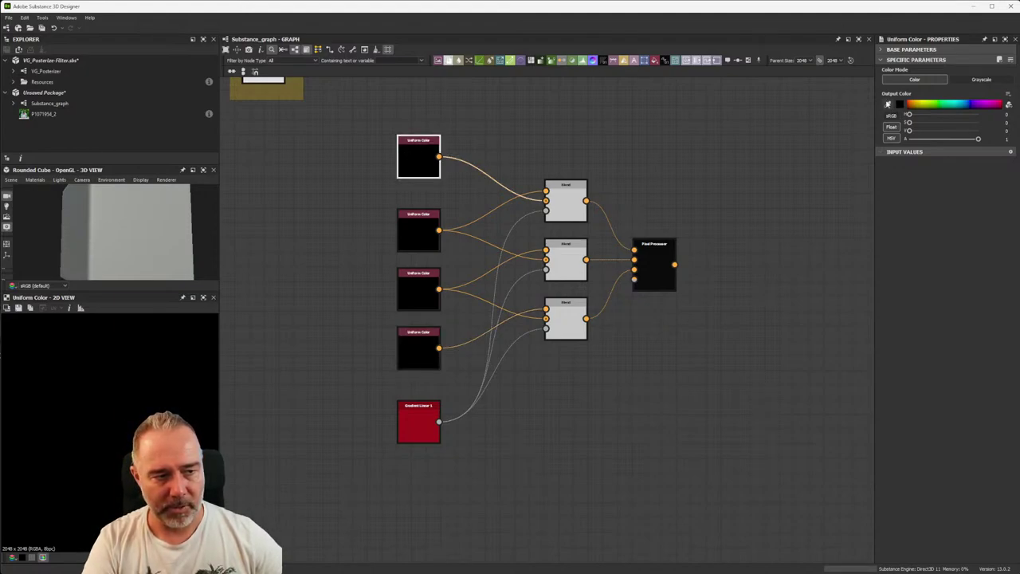
left_click(993, 103)
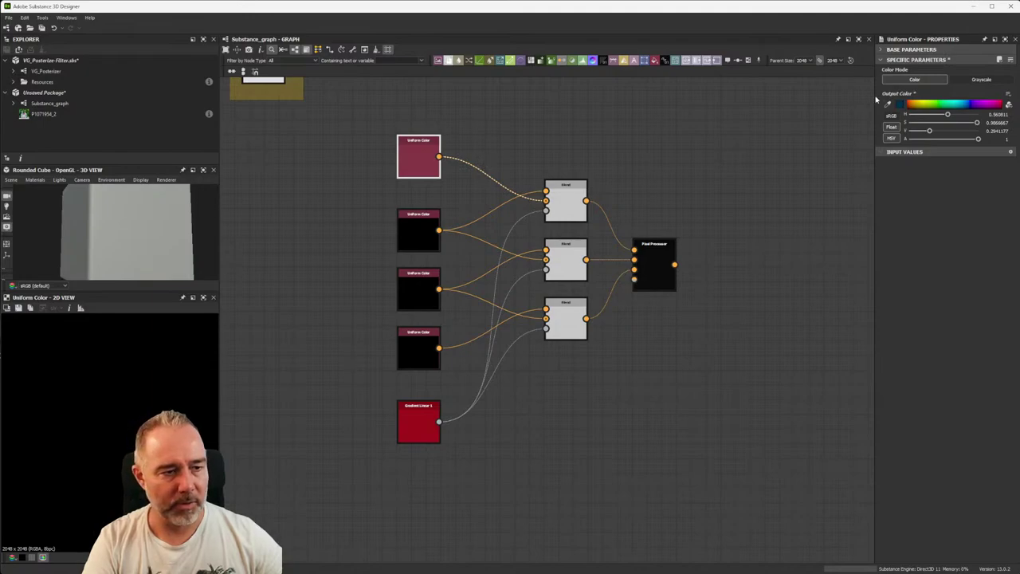
left_click(418, 232)
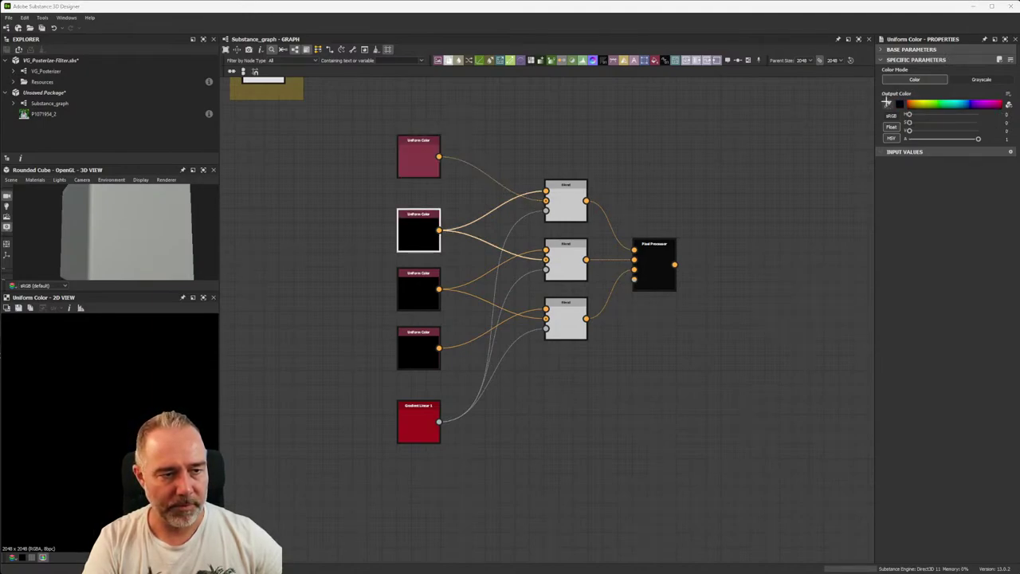
left_click(993, 104)
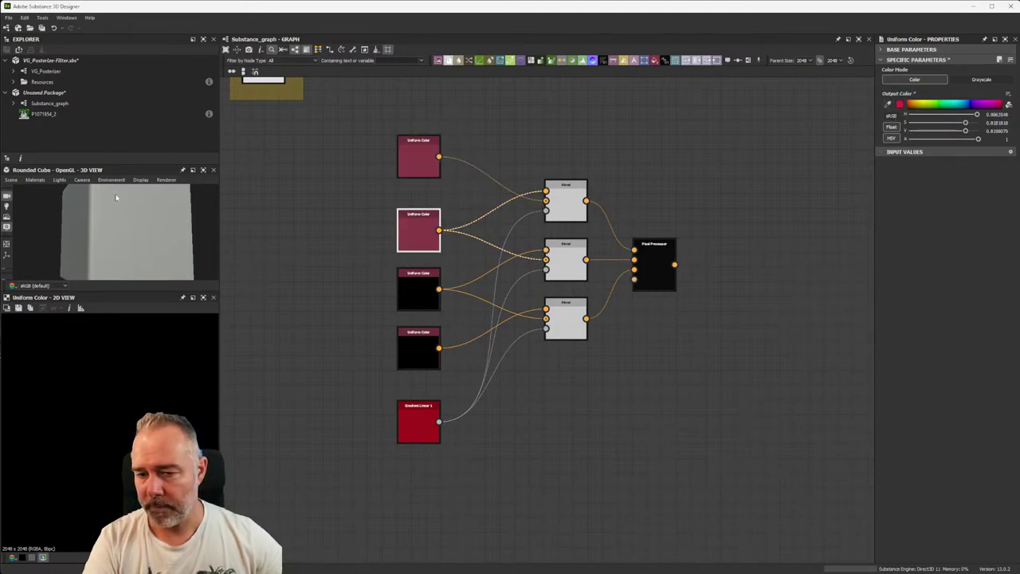
left_click(419, 288)
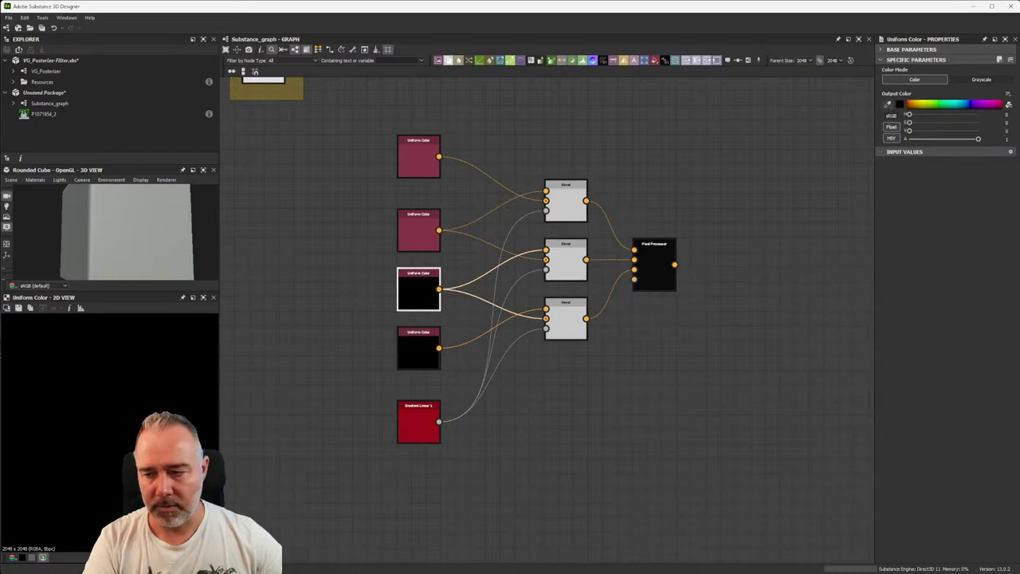
left_click(993, 103)
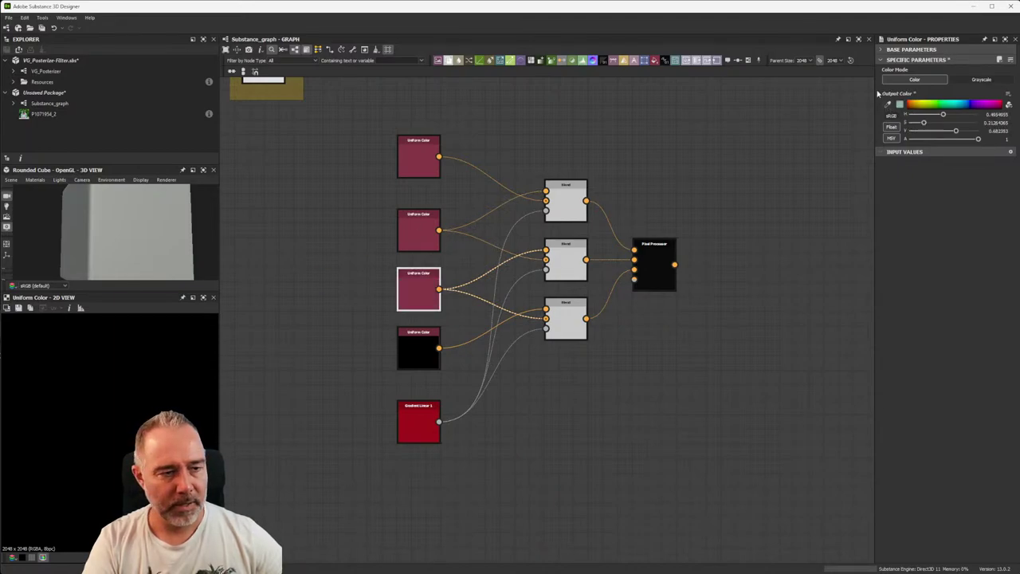
left_click(419, 348)
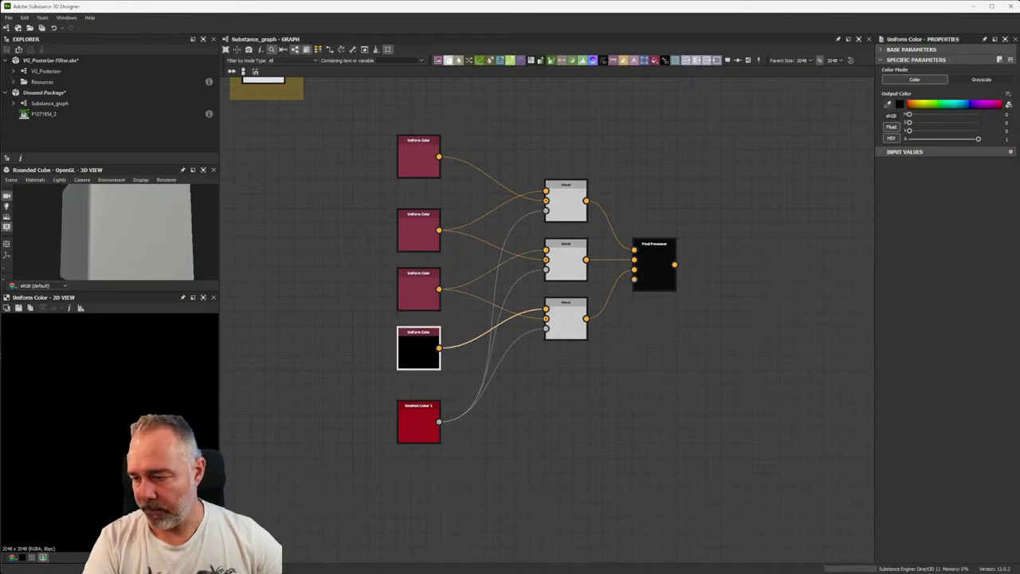
left_click(921, 105)
- Change the top Uniform Color node to dark blue and the third to light teal
left_click(418, 156)
left_click(960, 106)
left_click(413, 230)
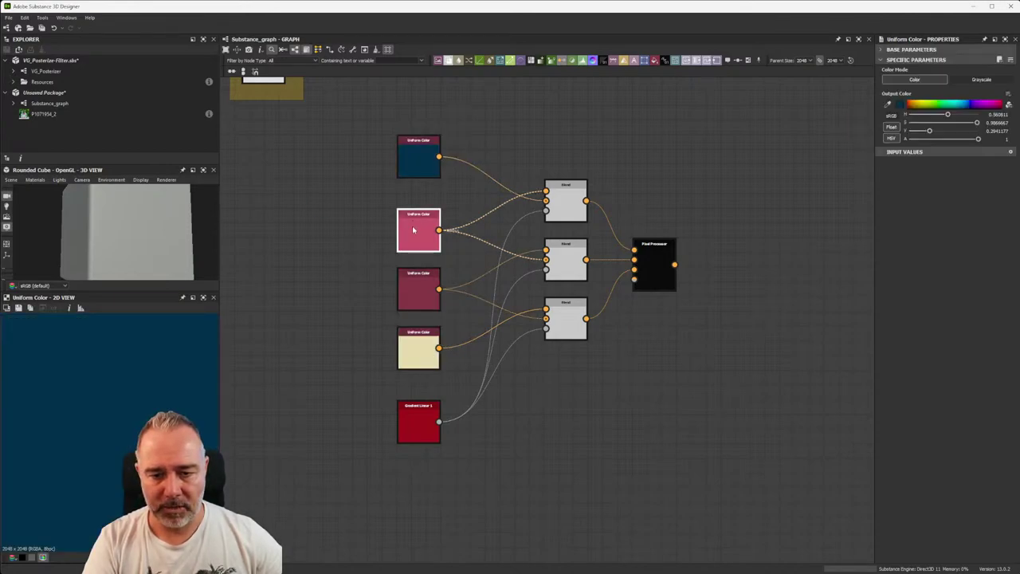
left_click(419, 289)
left_click(953, 105)
left_click(420, 343)
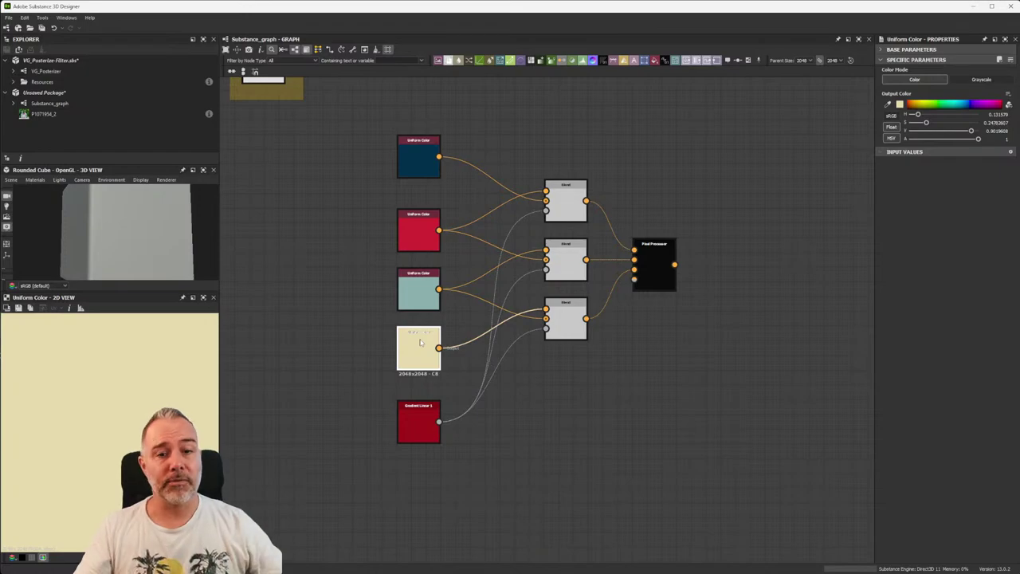
left_click(426, 159)
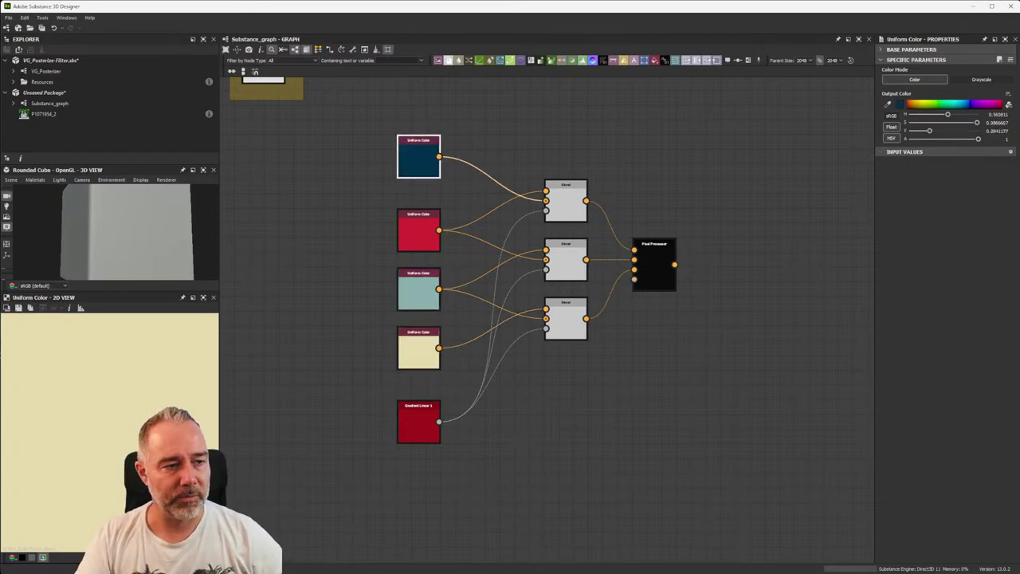
- Expose the first two Uniform Color outputs as graph parameters labelled Color 1 and Color 2 (red)
left_click(1007, 94)
left_click(1011, 105)
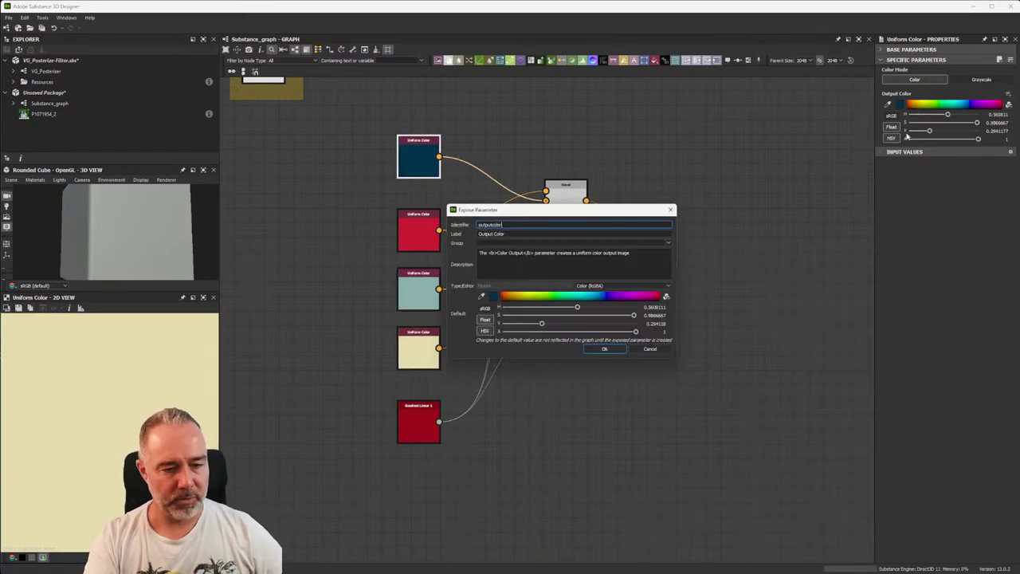
left_click_drag(518, 234, 456, 238)
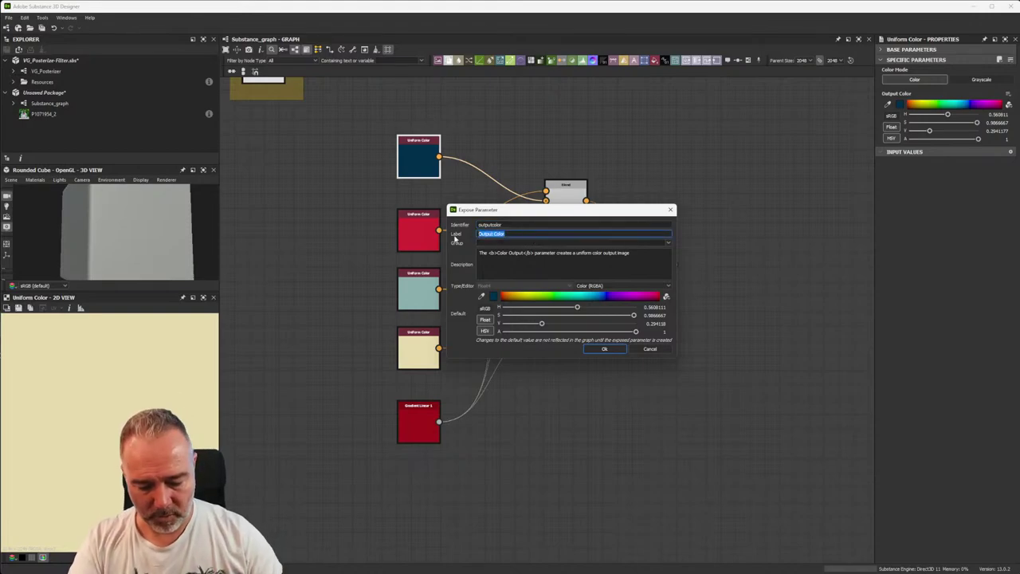
type("C")
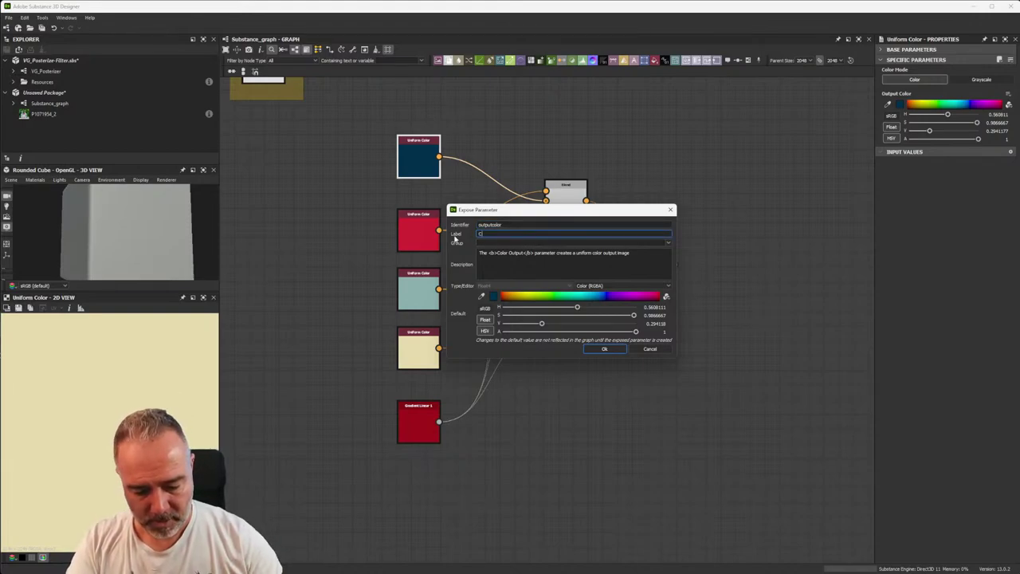
type("olor 1")
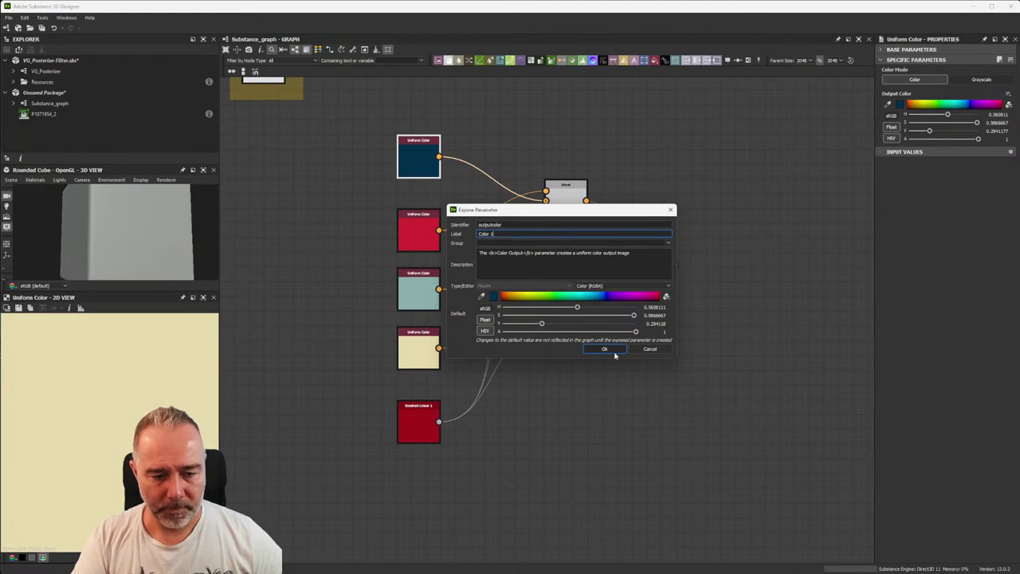
left_click(612, 352)
left_click(419, 230)
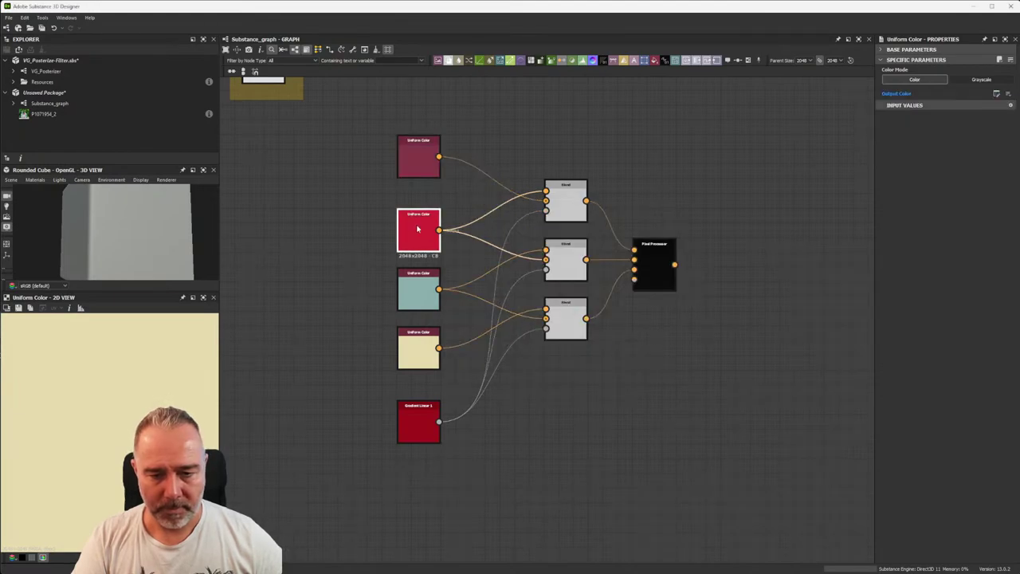
left_click(1009, 94)
left_click(1011, 104)
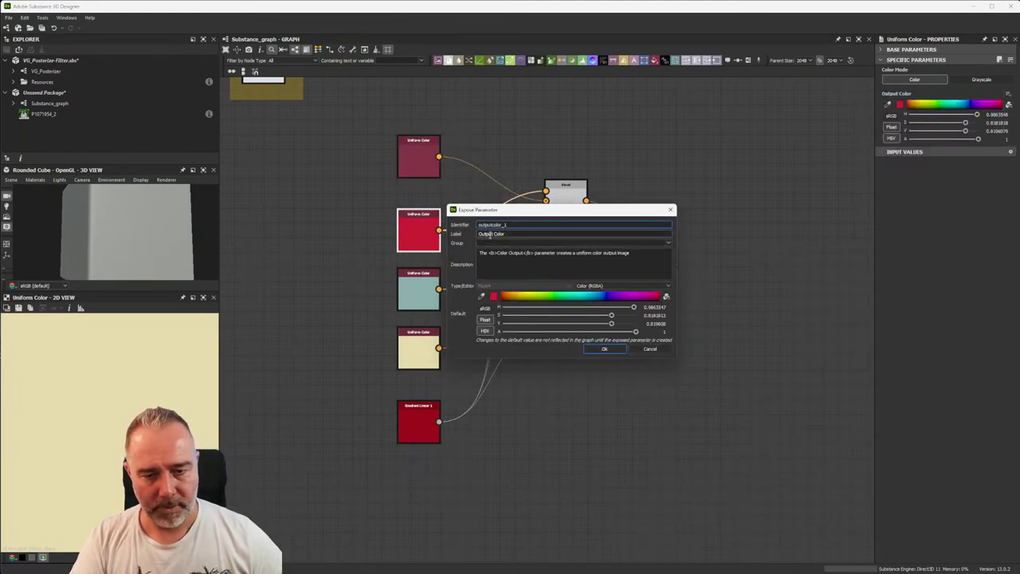
key("BackSpace")
type("Color 2")
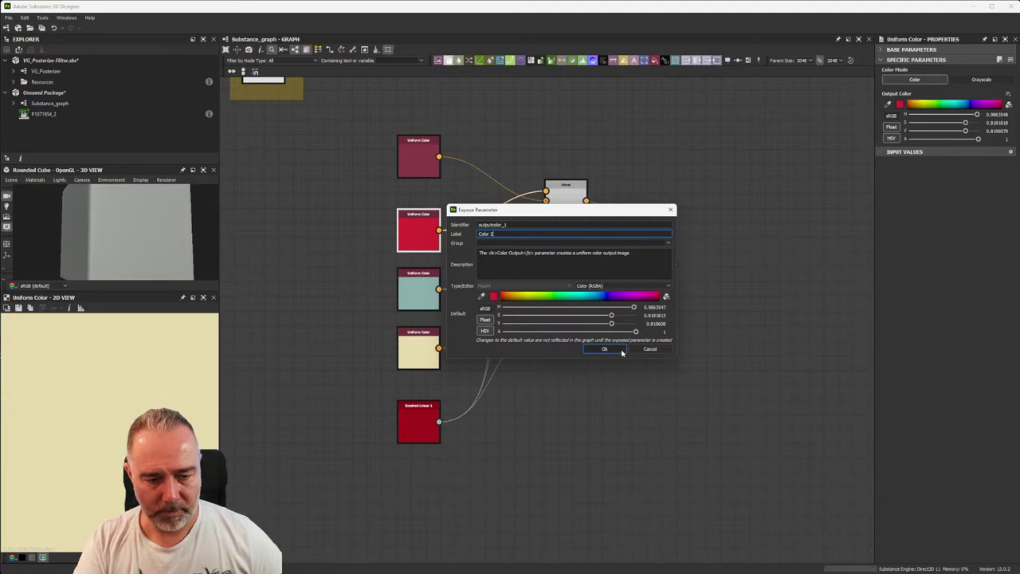
left_click(604, 349)
- Expose the teal and cream Uniform Color outputs as parameters labelled Color 3 and Color 4
left_click(427, 296)
left_click(1008, 95)
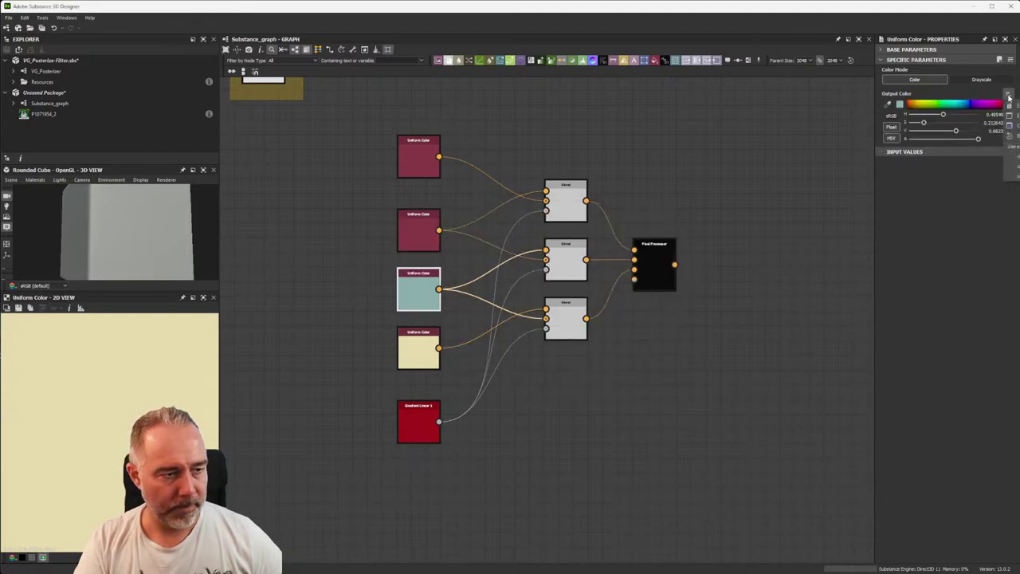
left_click(1017, 106)
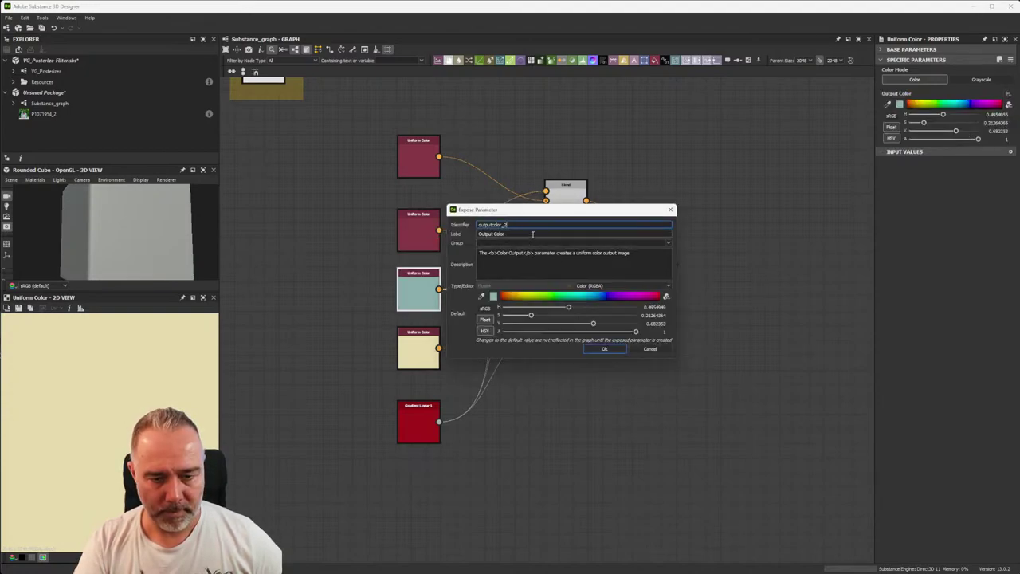
double_click(488, 234)
key("BackSpace")
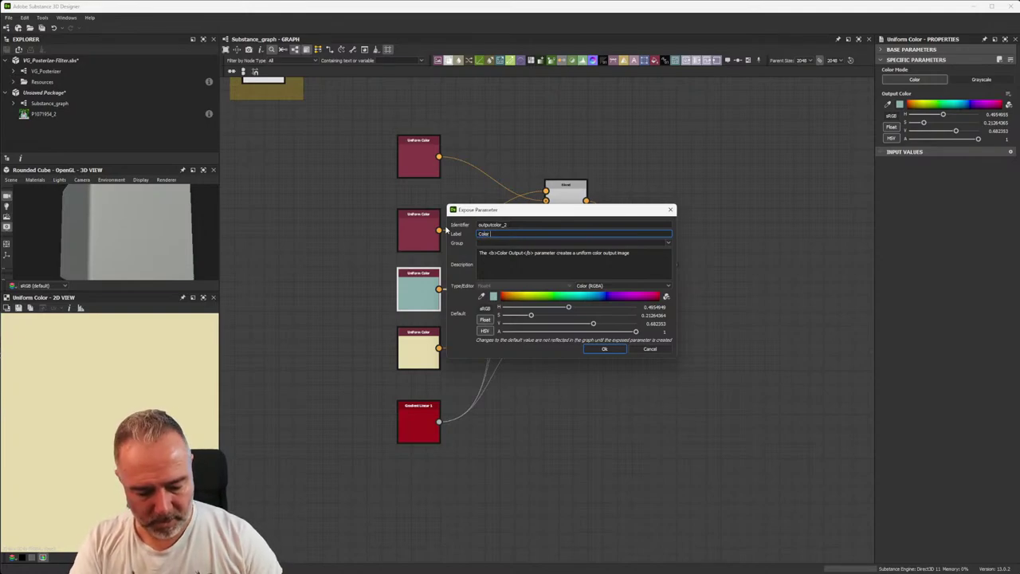
type("3")
left_click(605, 349)
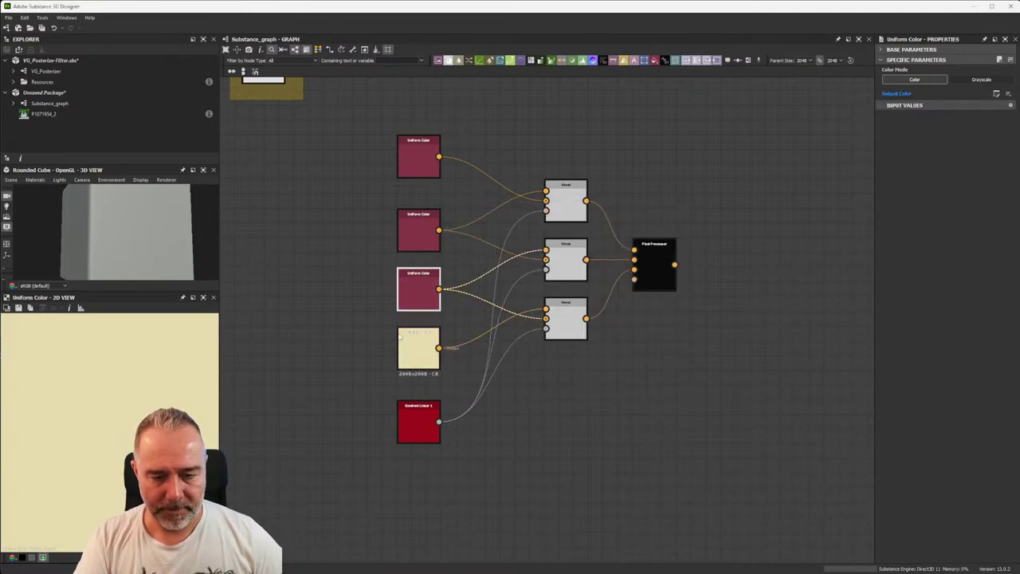
left_click(419, 351)
left_click(1009, 96)
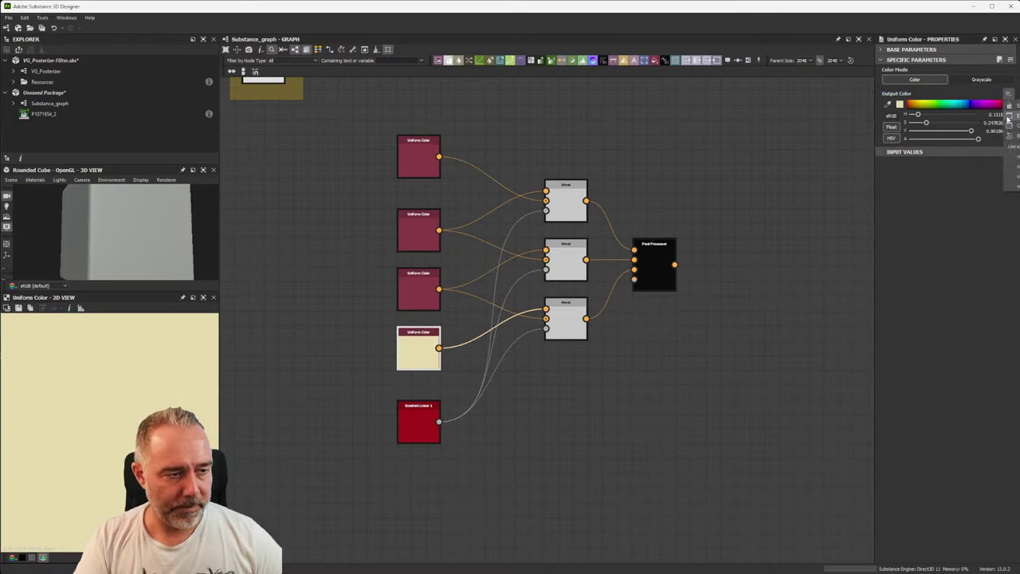
left_click(1011, 112)
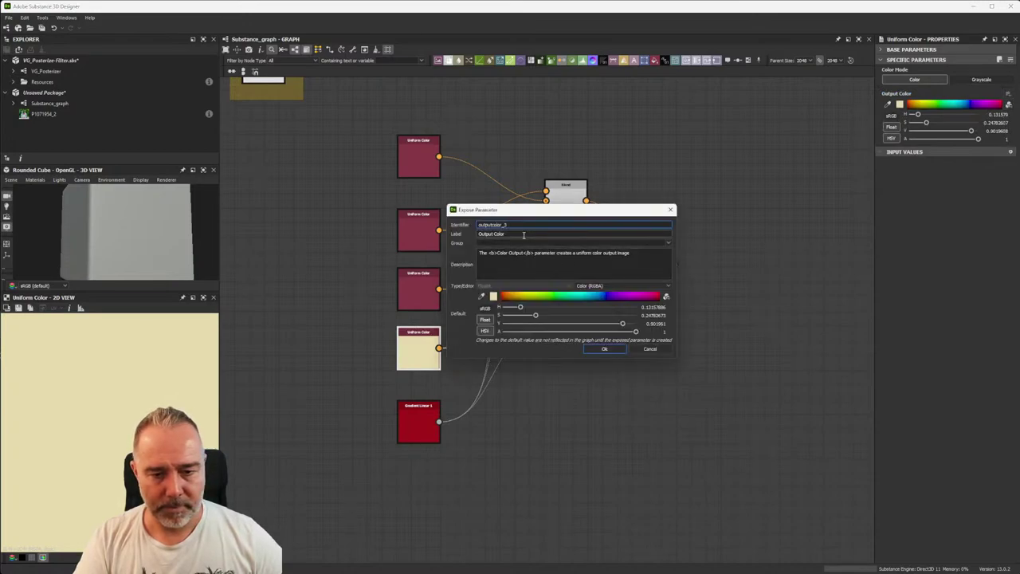
type("Color 4")
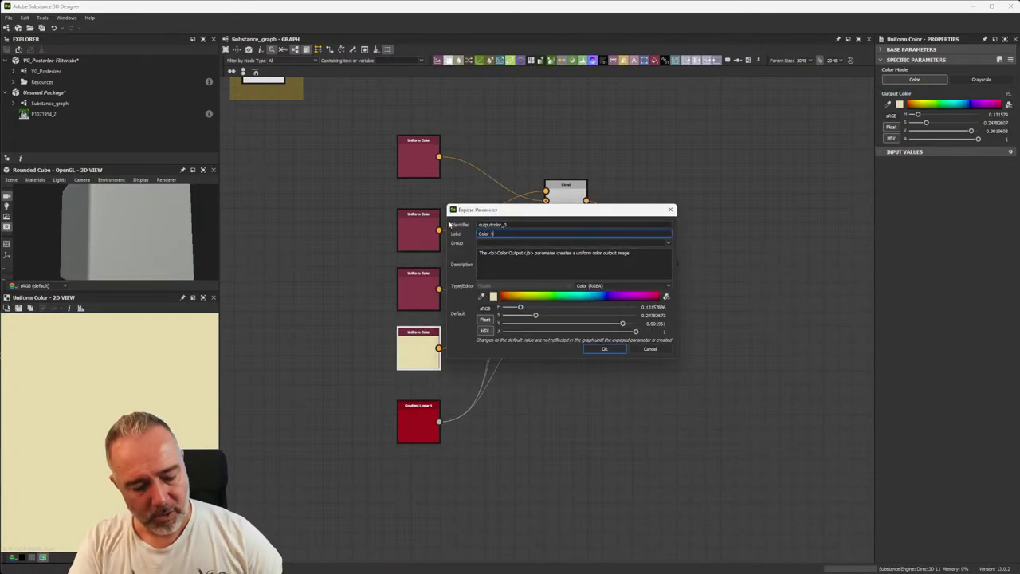
left_click(604, 350)
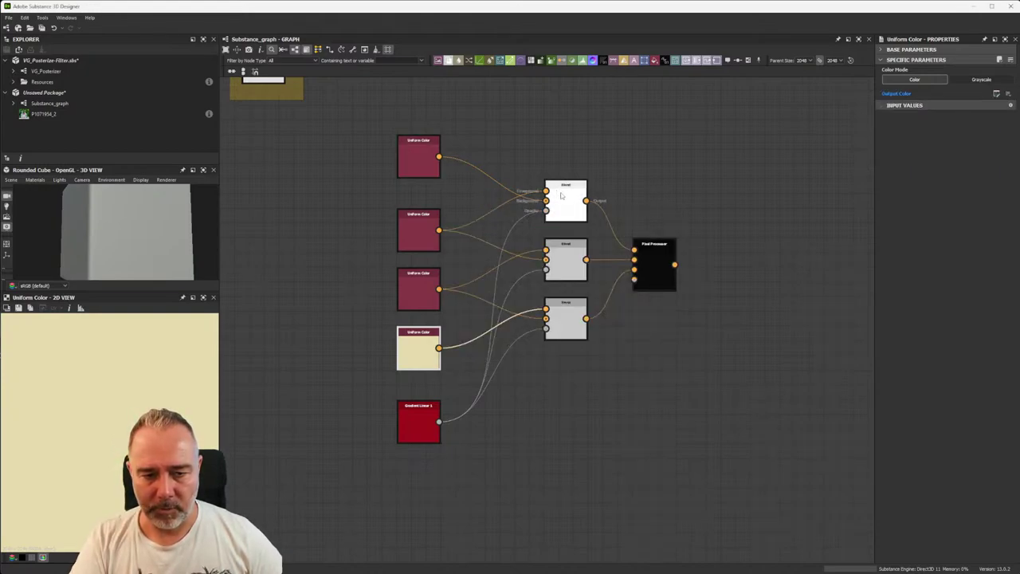
left_click(419, 158)
- Refresh the four colour node previews and nudge the Gradient Linear node into place
left_click(418, 231)
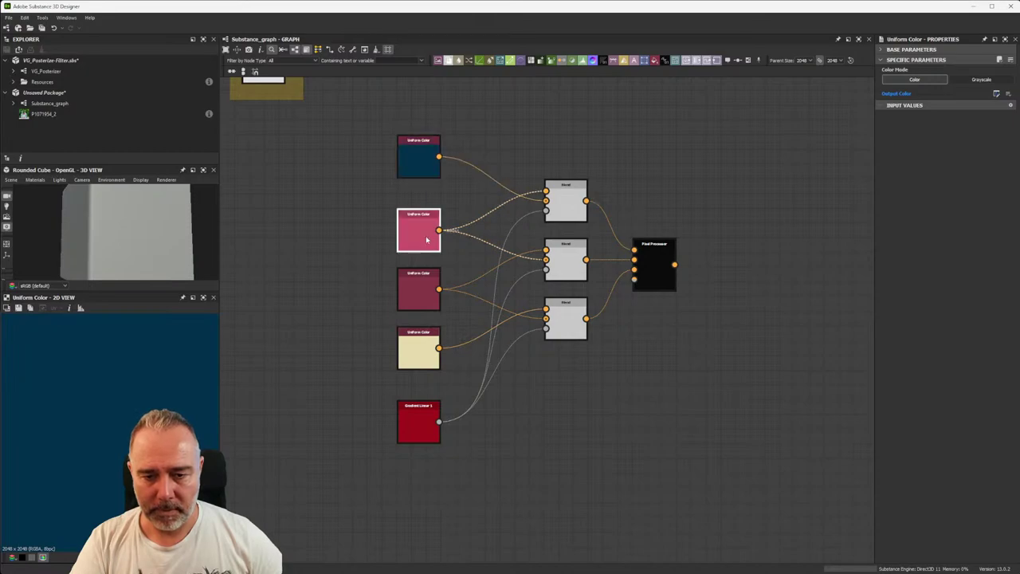
left_click(418, 291)
left_click(418, 351)
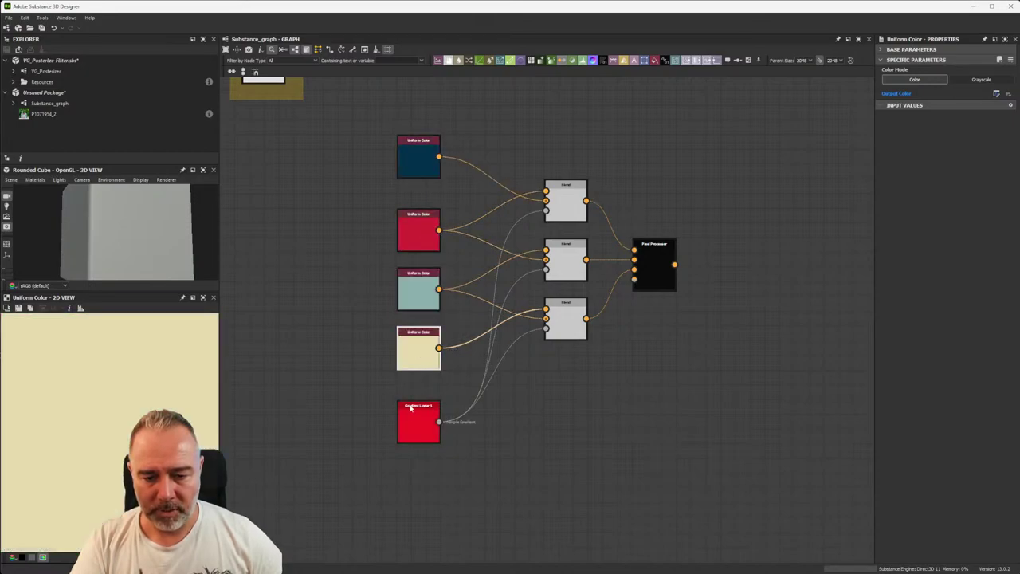
left_click(407, 429)
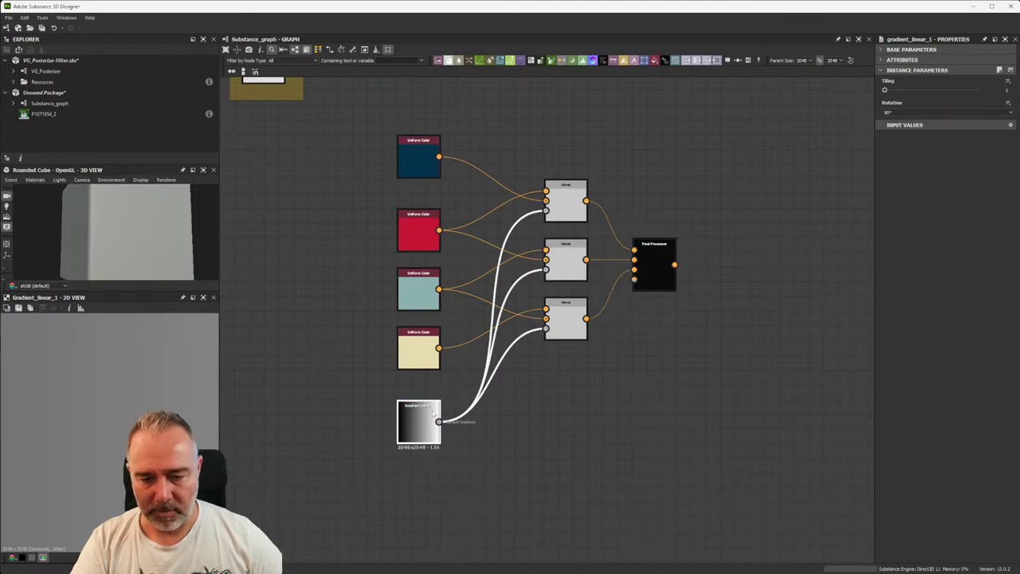
left_click_drag(426, 422, 419, 423)
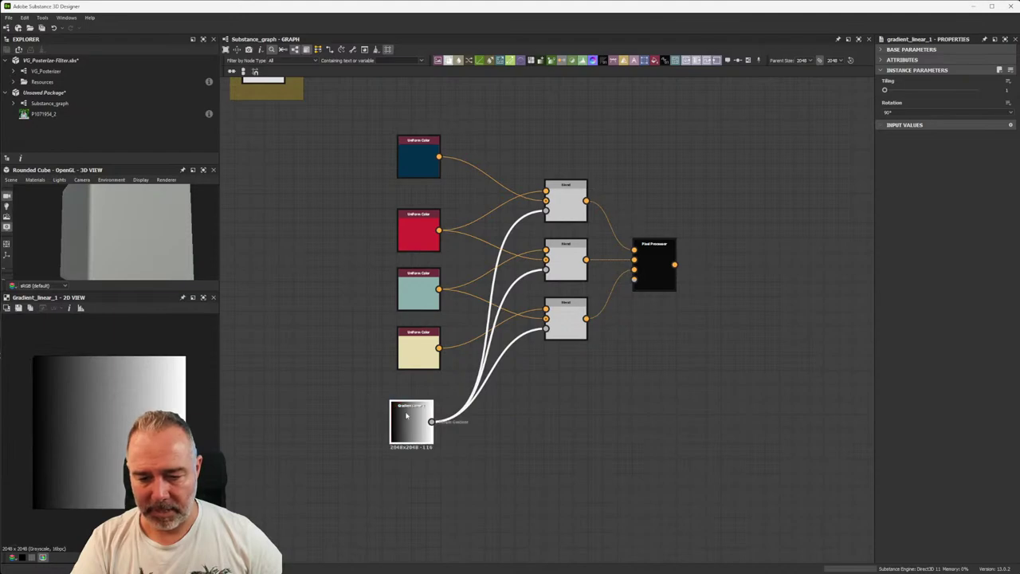
left_click_drag(413, 416, 420, 416)
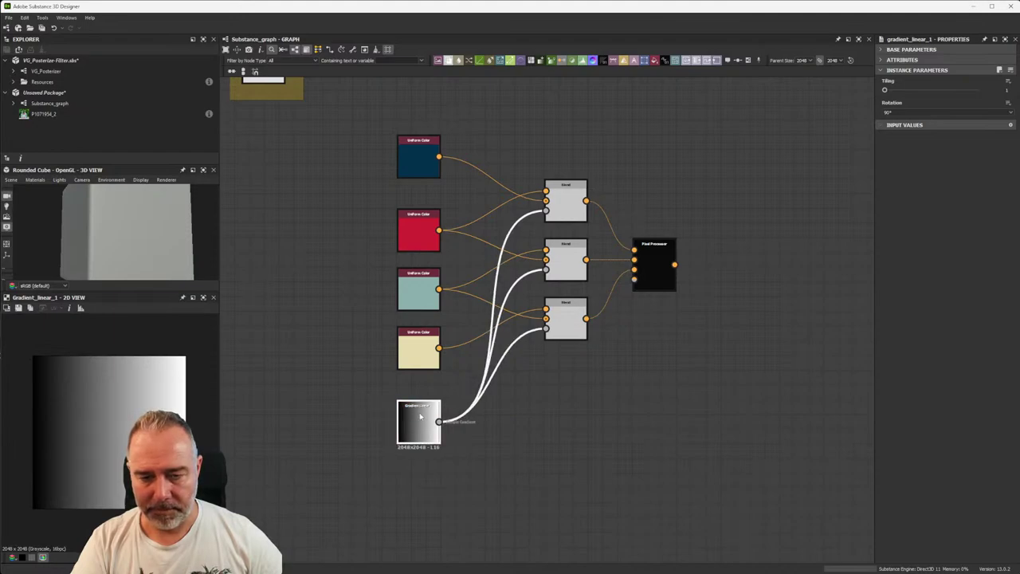
- Preview the top Blend node's gradient and adjust the middle Blend node's output height
left_click(545, 190)
mouse_move(566, 203)
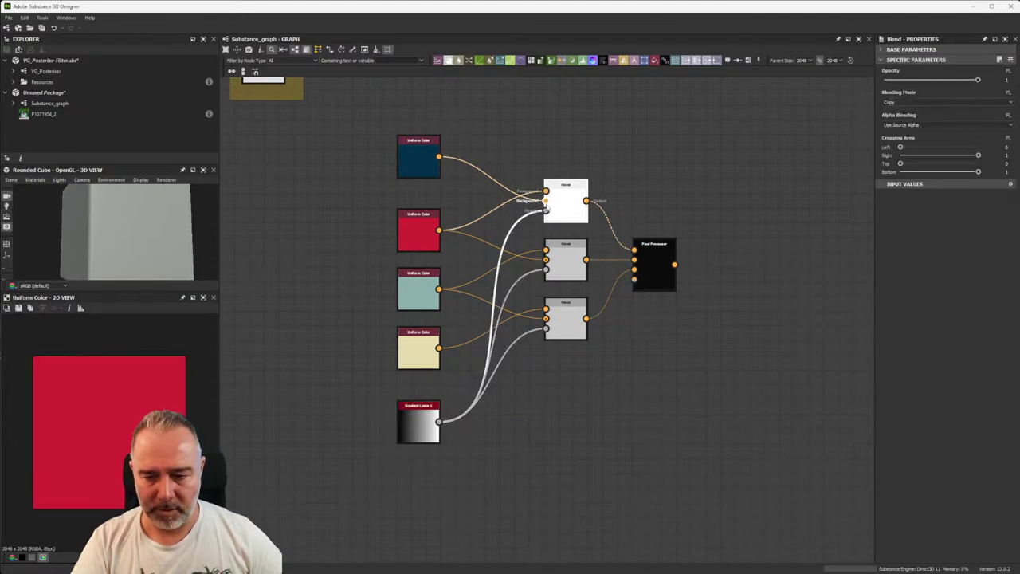
double_click(547, 208)
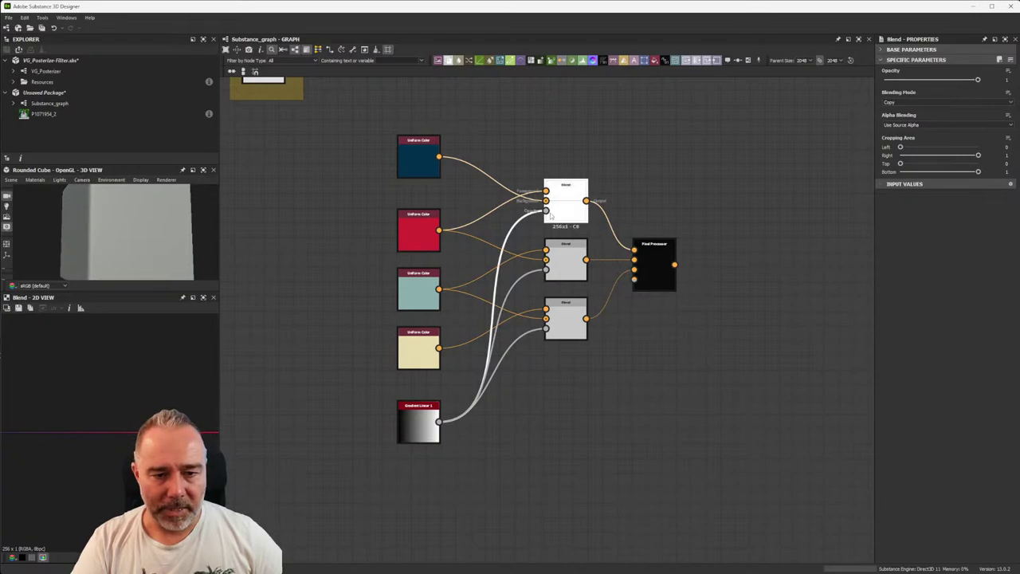
left_click(909, 49)
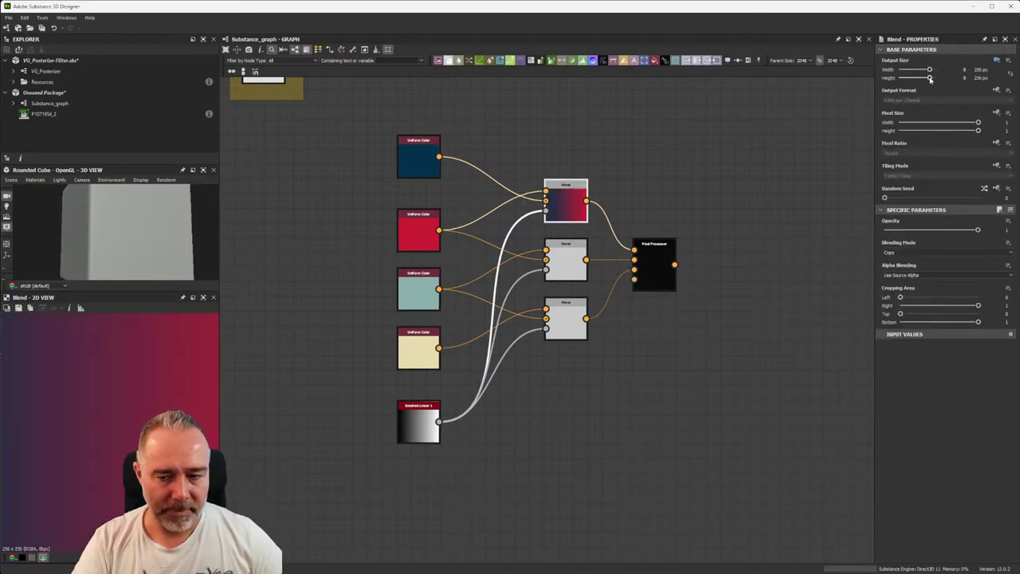
left_click(566, 262)
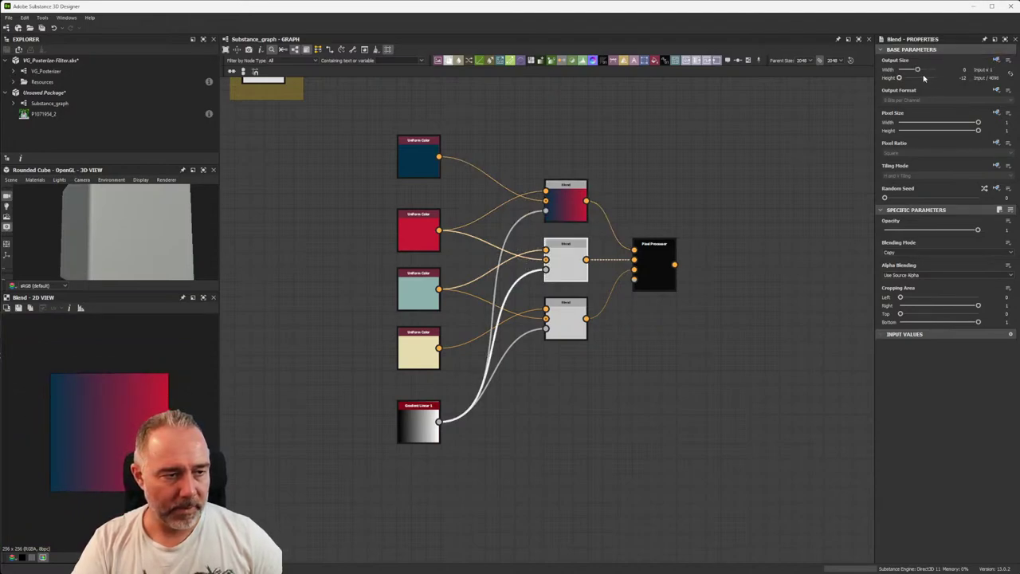
left_click_drag(919, 78, 899, 78)
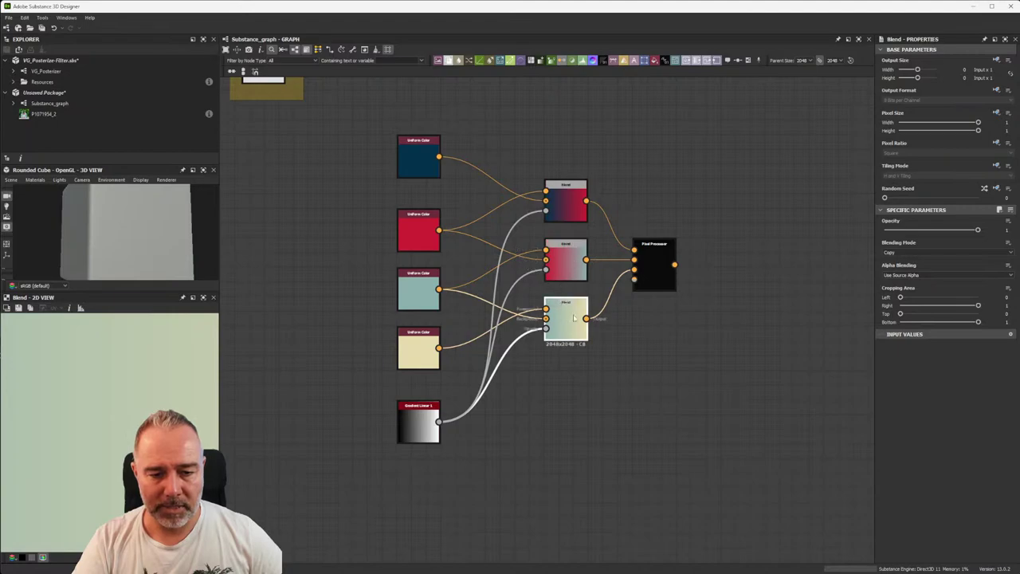
- Set the Pixel Processor's output height to 2048 px for a 2048×2048 gradient
left_click(655, 263)
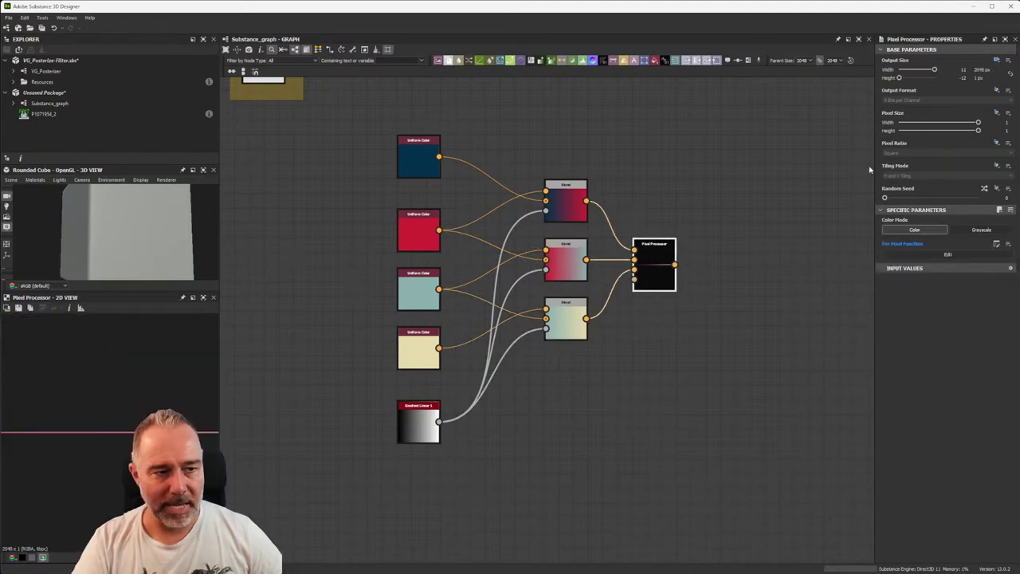
left_click(934, 78)
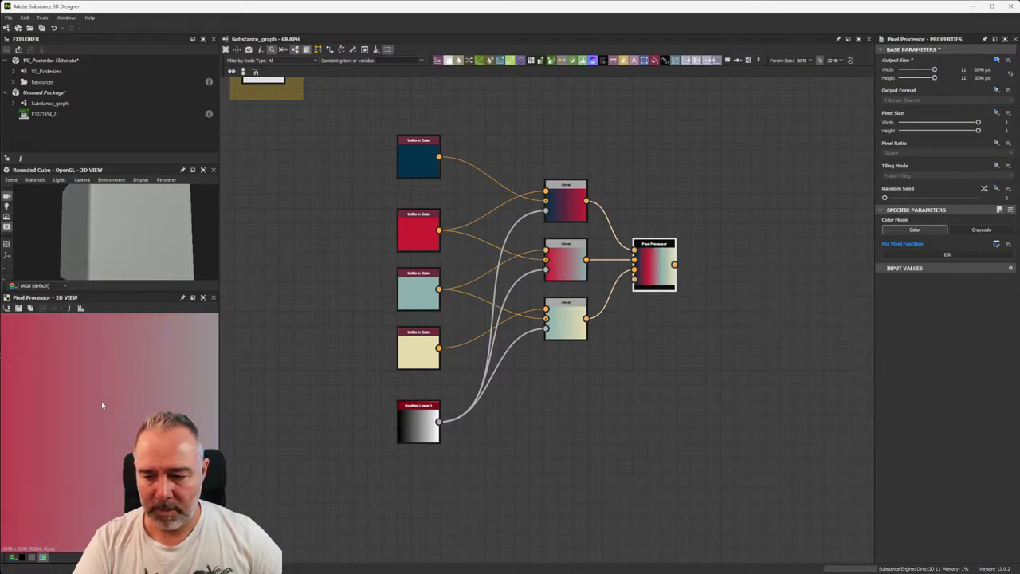
scroll(102, 401, "down", 5)
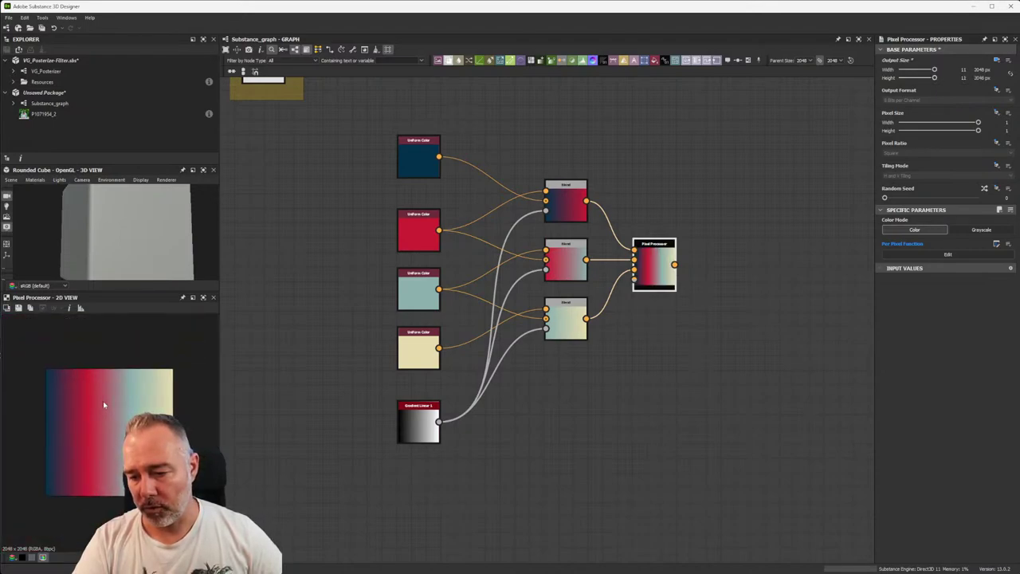
mouse_move(654, 267)
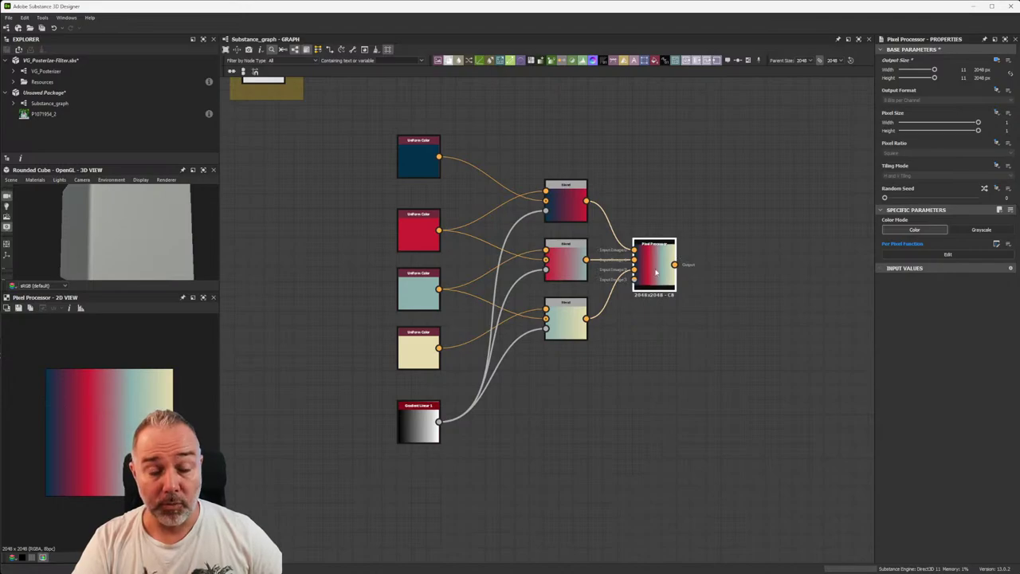
scroll(666, 256, "up", 3)
- Inside the Pixel Processor function, inspect the $pos, .X swizzle and input 0 sample nodes
scroll(666, 256, "down", 5)
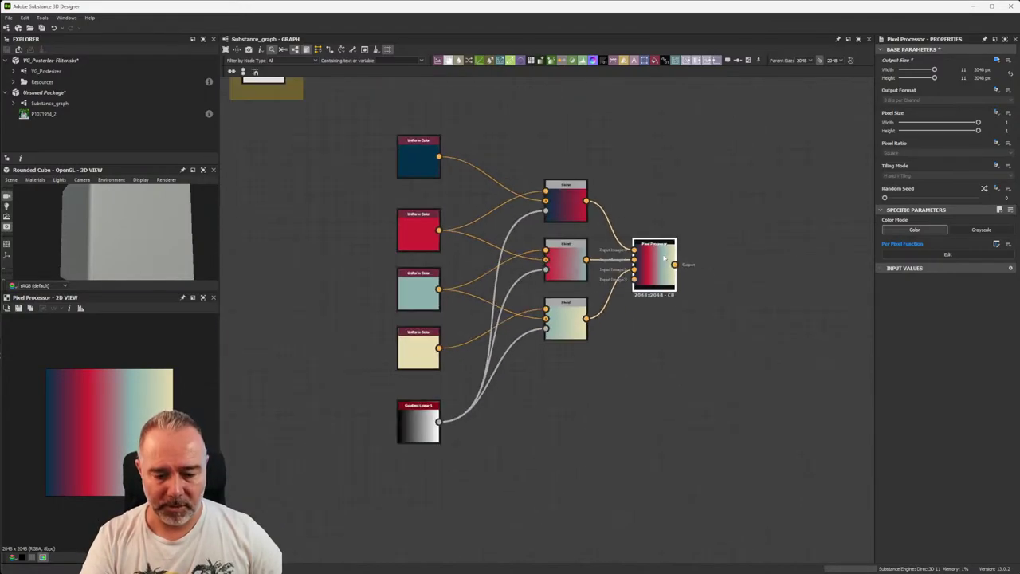
double_click(654, 262)
scroll(434, 228, "down", 3)
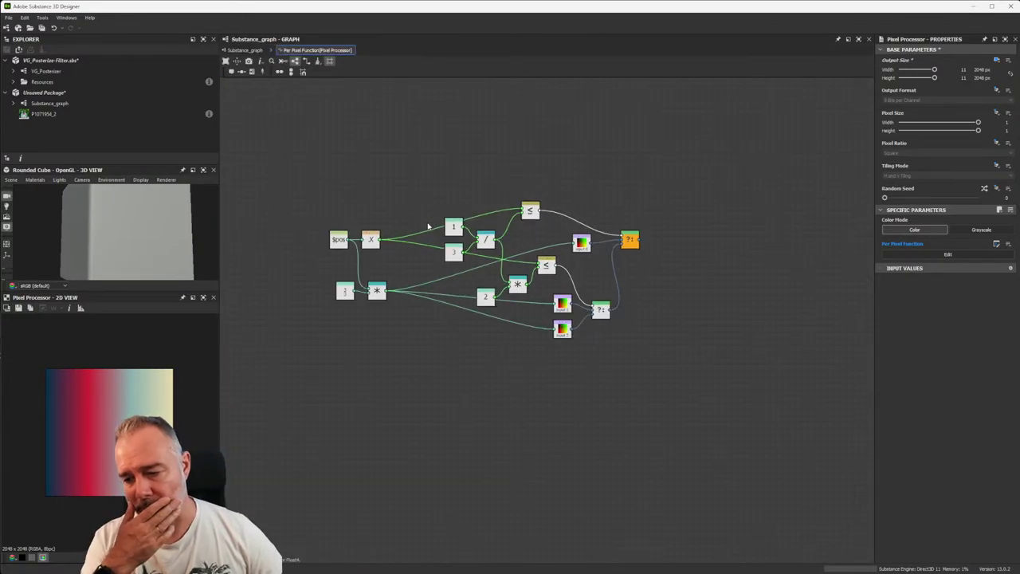
scroll(358, 251, "up", 3)
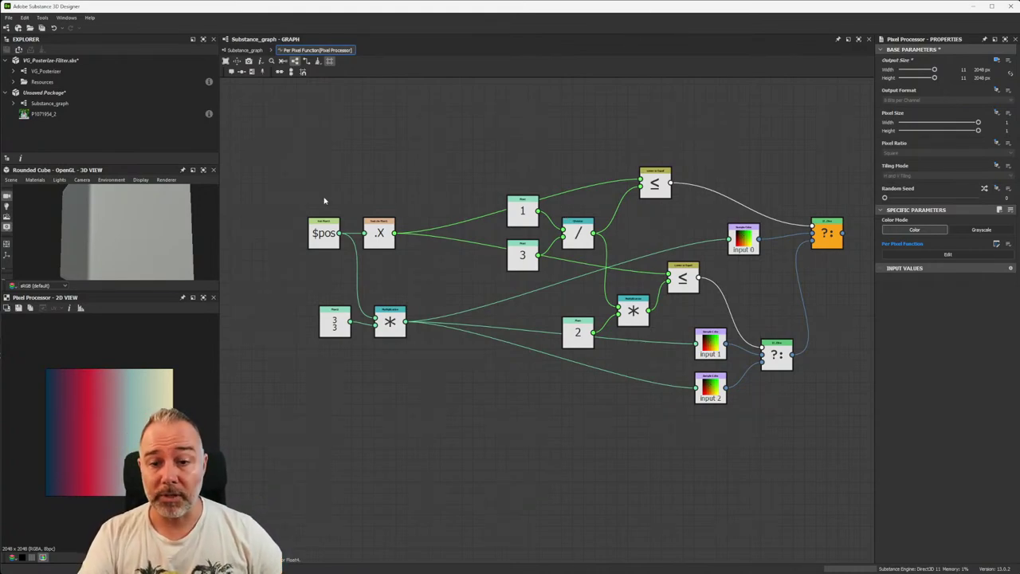
left_click_drag(313, 216, 314, 218)
scroll(311, 216, "up", 2)
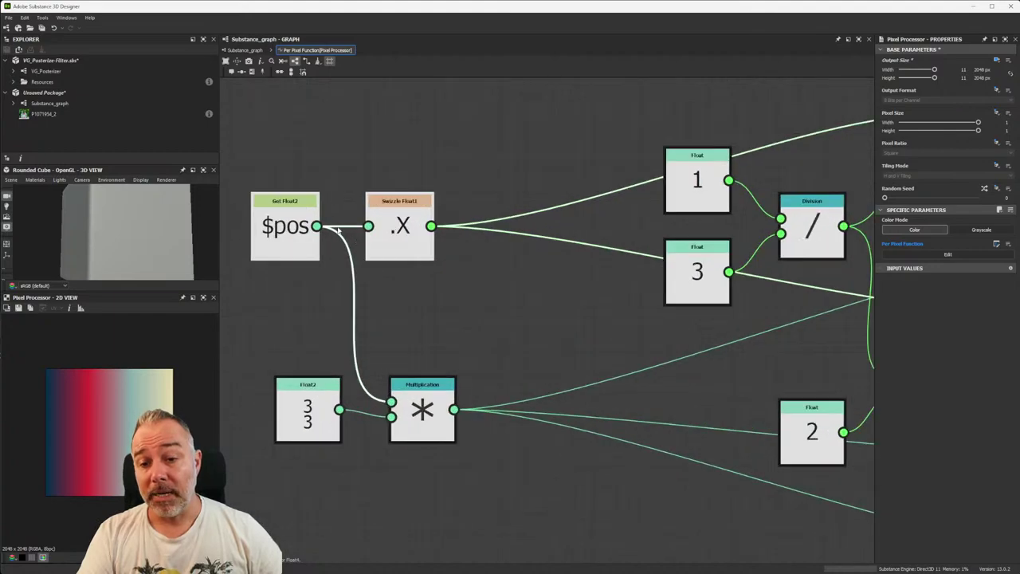
left_click(384, 207)
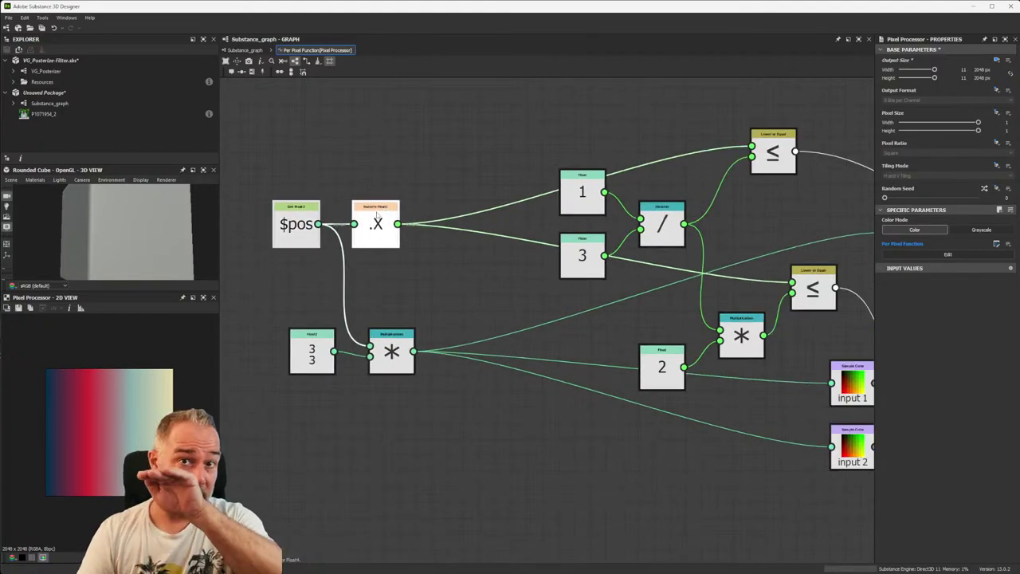
key("f")
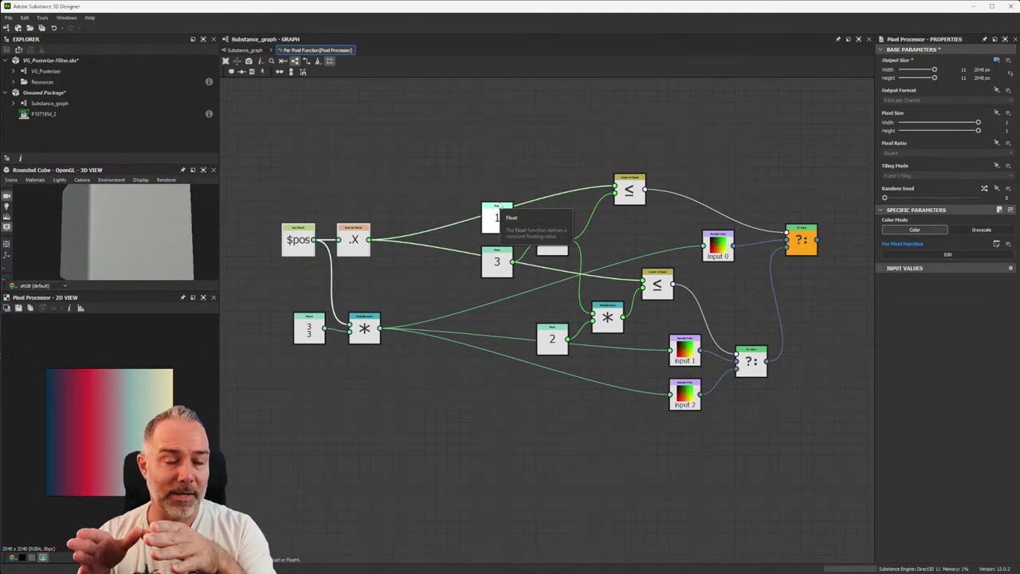
left_click(717, 244)
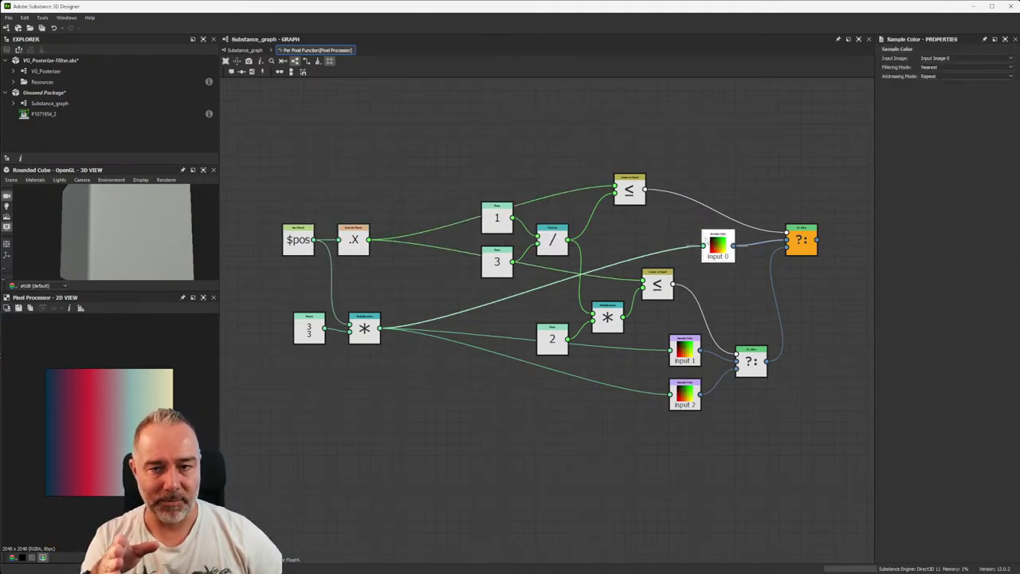
- Check the input 1 and input 2 samplers in the function, then return to Substance_graph
left_click(245, 50)
scroll(767, 317, "up", 3)
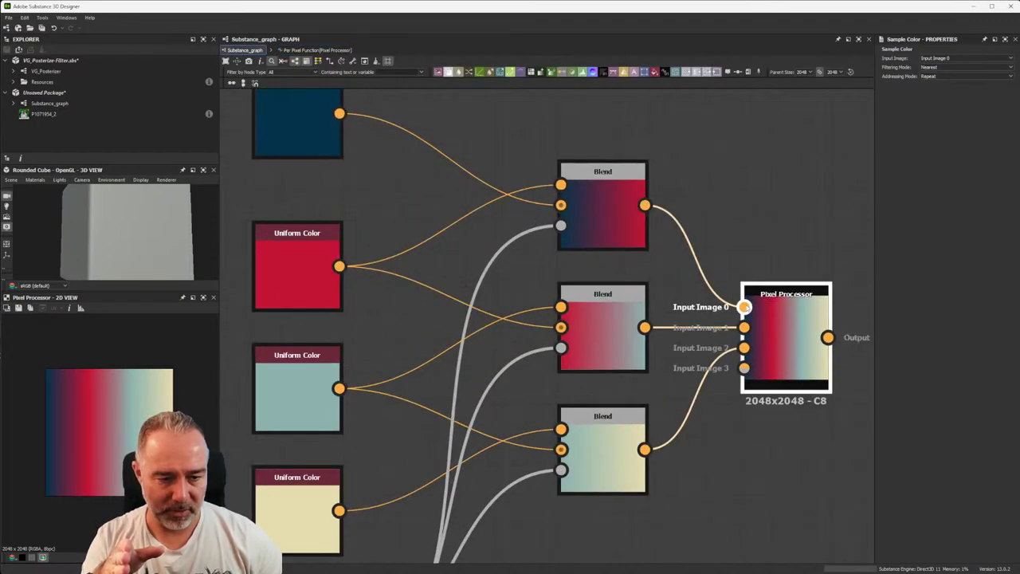
left_click(753, 315)
left_click(317, 50)
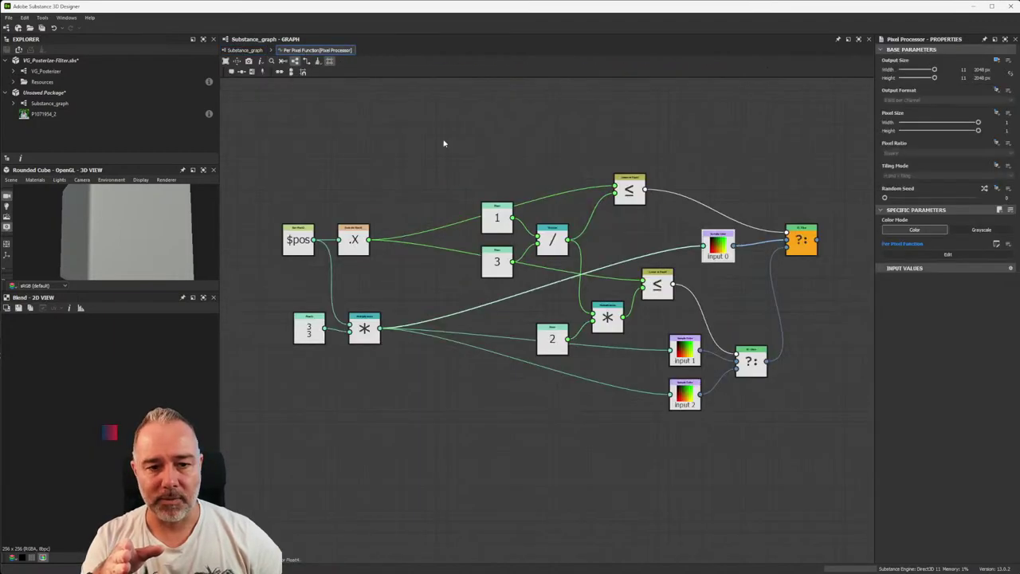
scroll(444, 144, "down", 2)
mouse_move(609, 205)
middle_mouse_down()
mouse_move(511, 199)
mouse_move(483, 173)
middle_mouse_up()
scroll(558, 214, "up", 3)
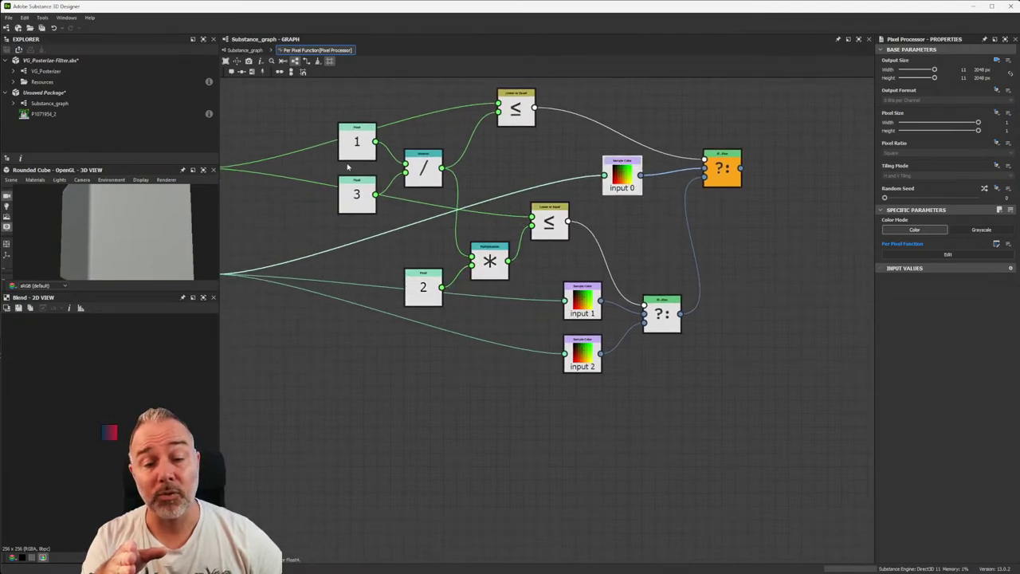
left_click(580, 303)
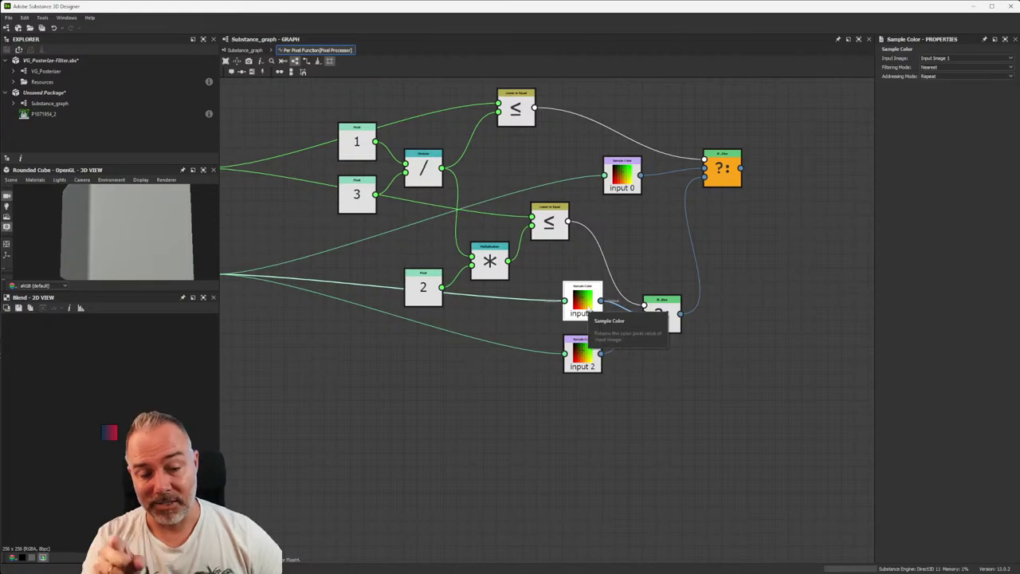
left_click(582, 355)
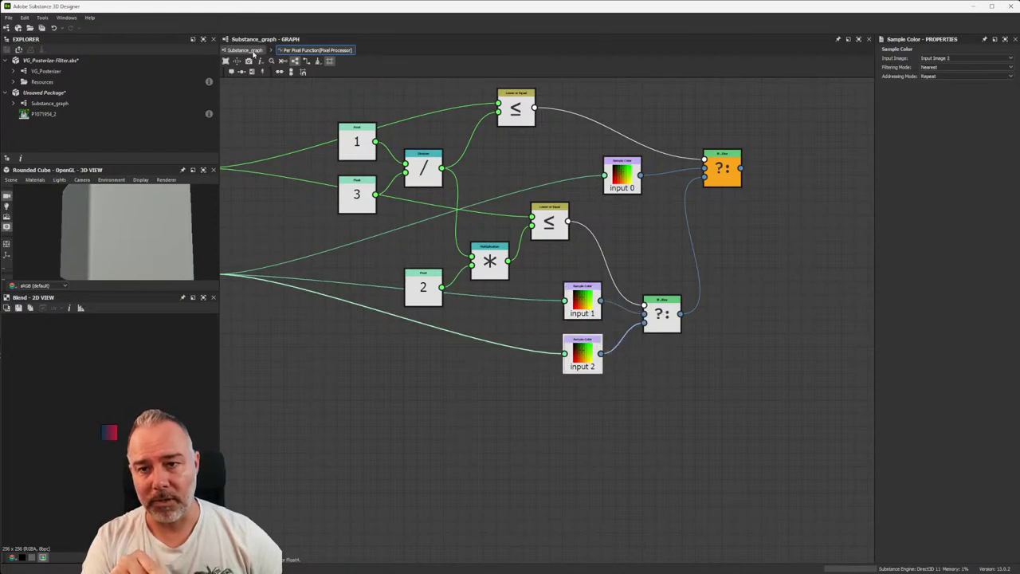
left_click(245, 49)
scroll(527, 267, "down", 3)
scroll(504, 265, "down", 2)
middle_click_drag(503, 265, 532, 307)
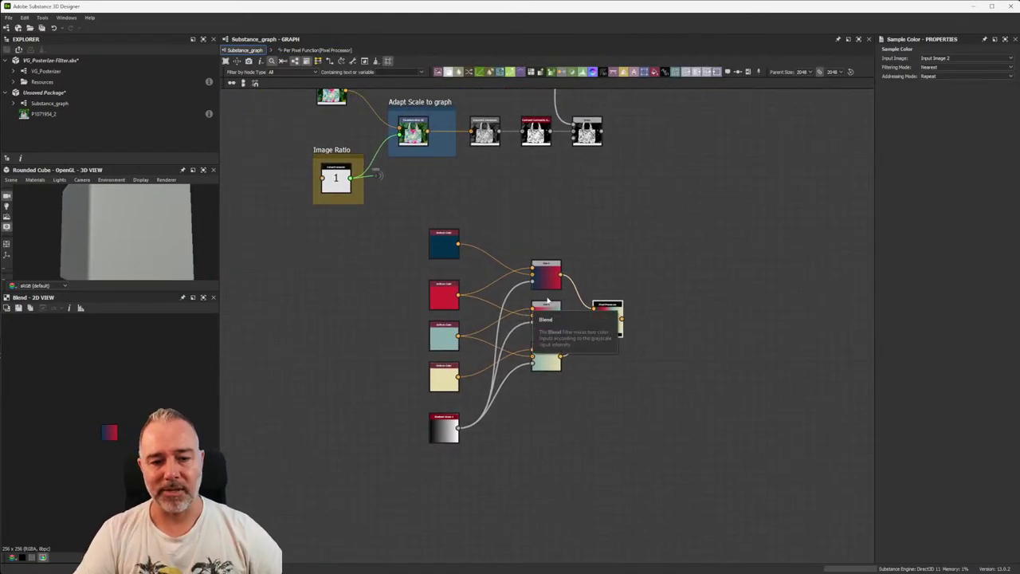
left_click_drag(700, 209, 319, 474)
scroll(590, 327, "up", 3)
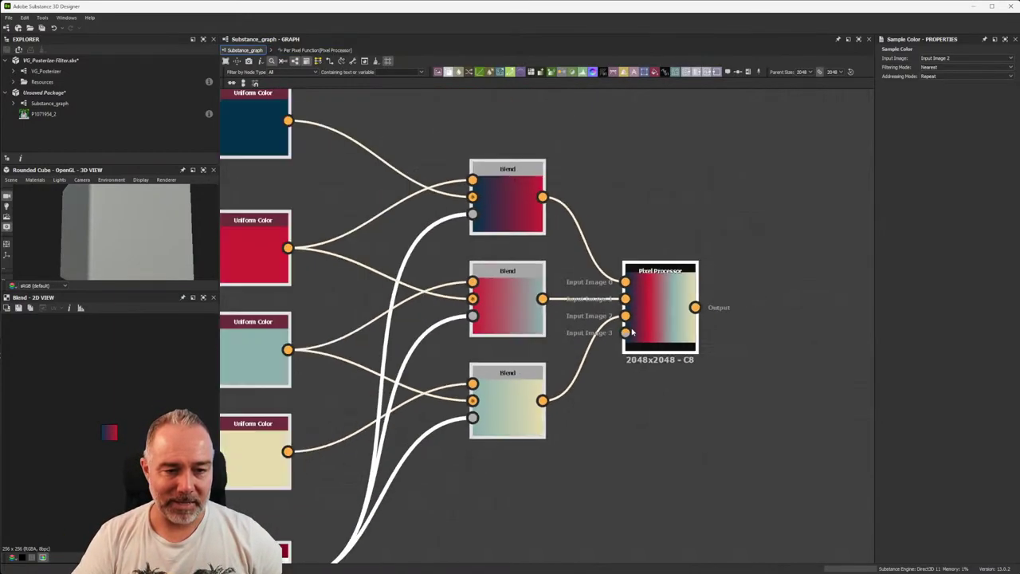
scroll(633, 332, "down", 2)
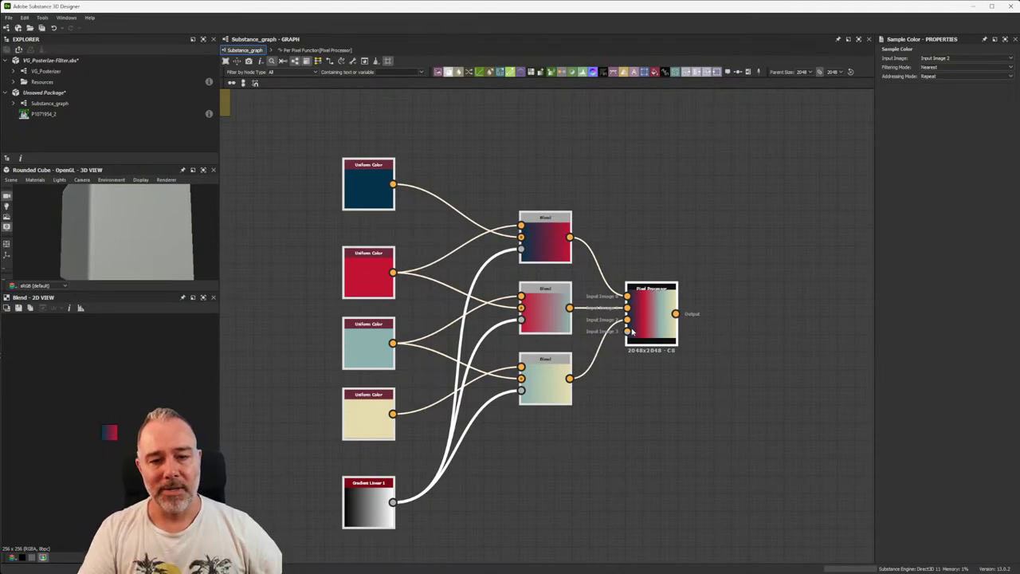
scroll(632, 331, "down", 2)
scroll(686, 317, "down", 1)
scroll(663, 322, "up", 2)
scroll(659, 249, "down", 2)
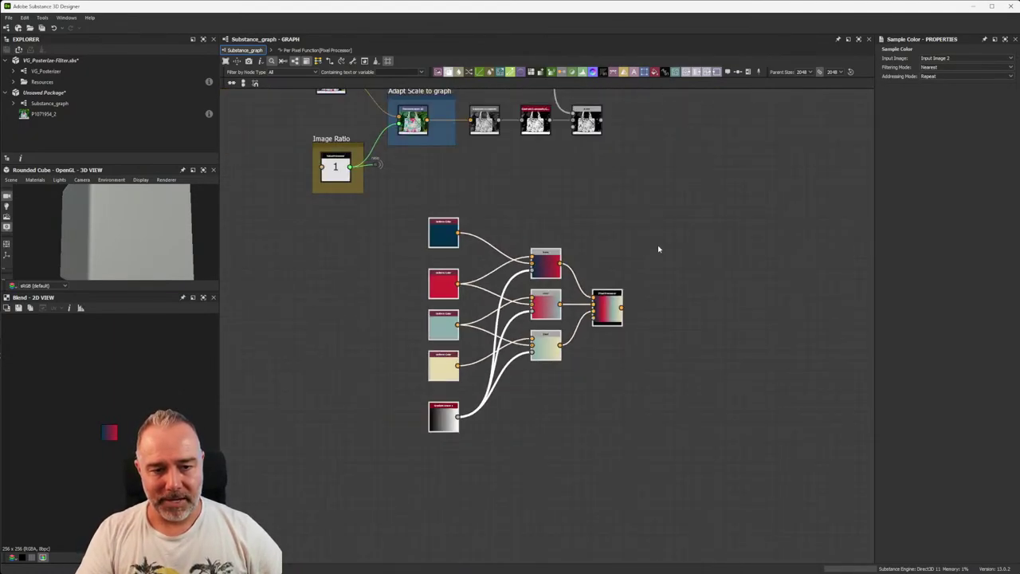
scroll(659, 250, "down", 3)
scroll(603, 282, "up", 1)
scroll(608, 278, "up", 1)
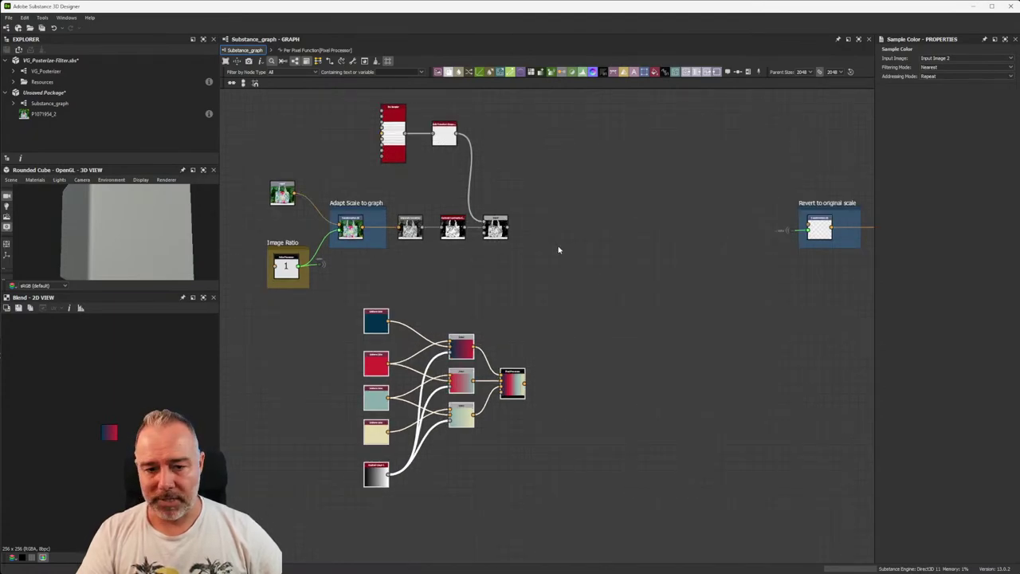
scroll(559, 250, "up", 1)
- Add a Gradient (Dynamic) node and feed the Blend output into its Grayscale Input
key("space")
type("gr")
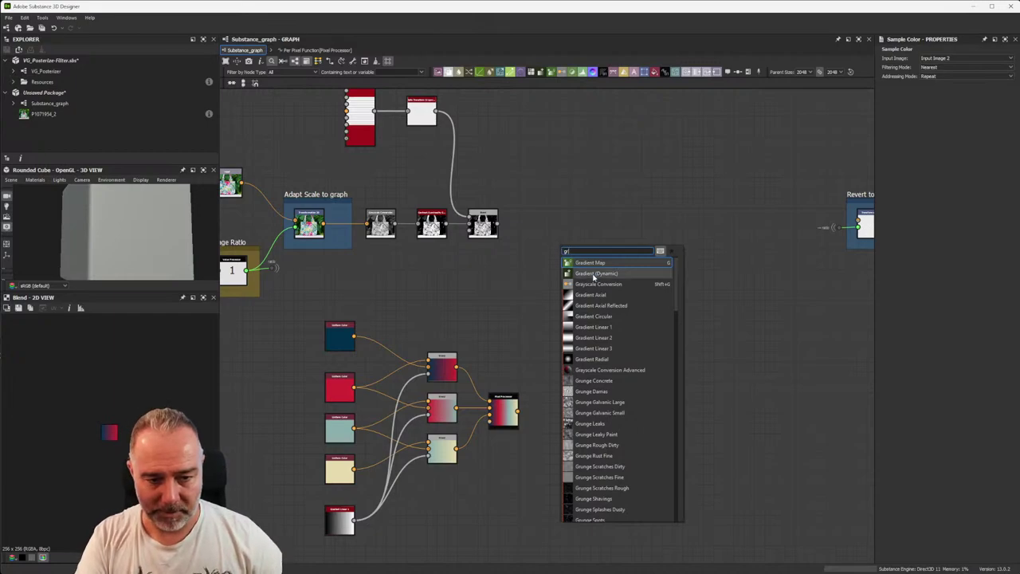
left_click(590, 273)
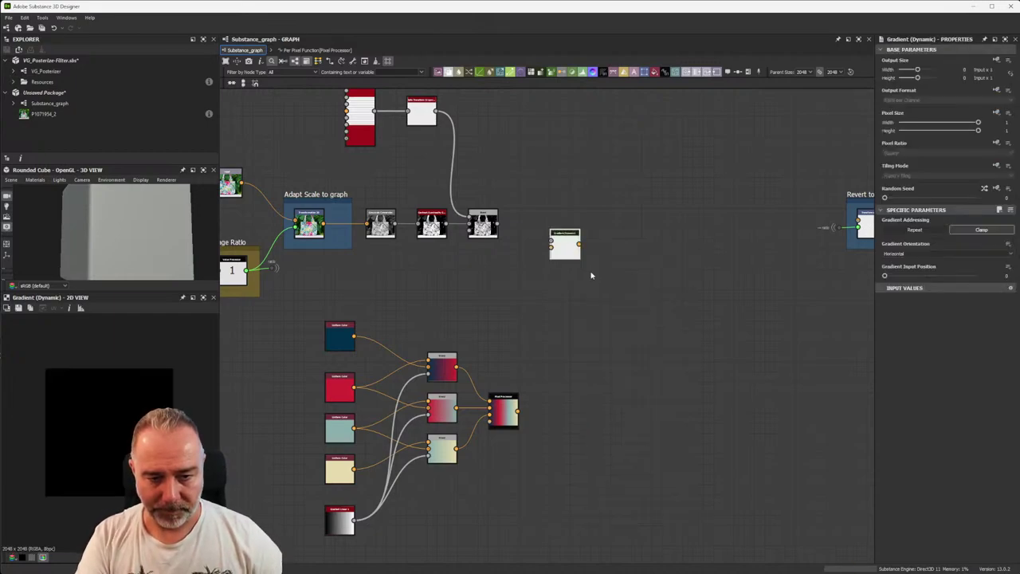
scroll(562, 243, "up", 2)
scroll(497, 226, "up", 1)
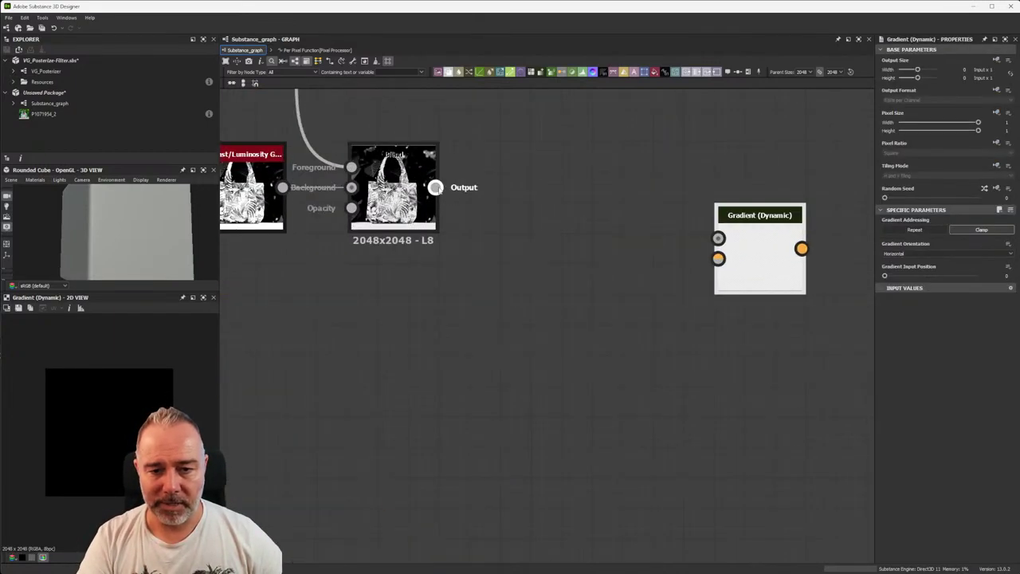
left_click_drag(642, 191, 717, 238)
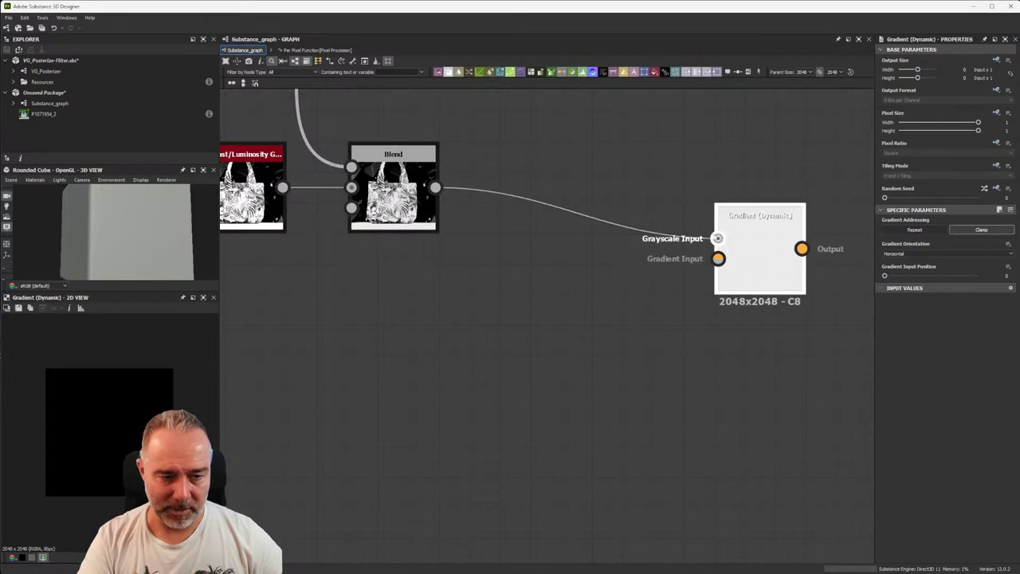
- Move the Pixel Processor next to the gradient node and preview its output and settings
scroll(142, 404, "up", 2)
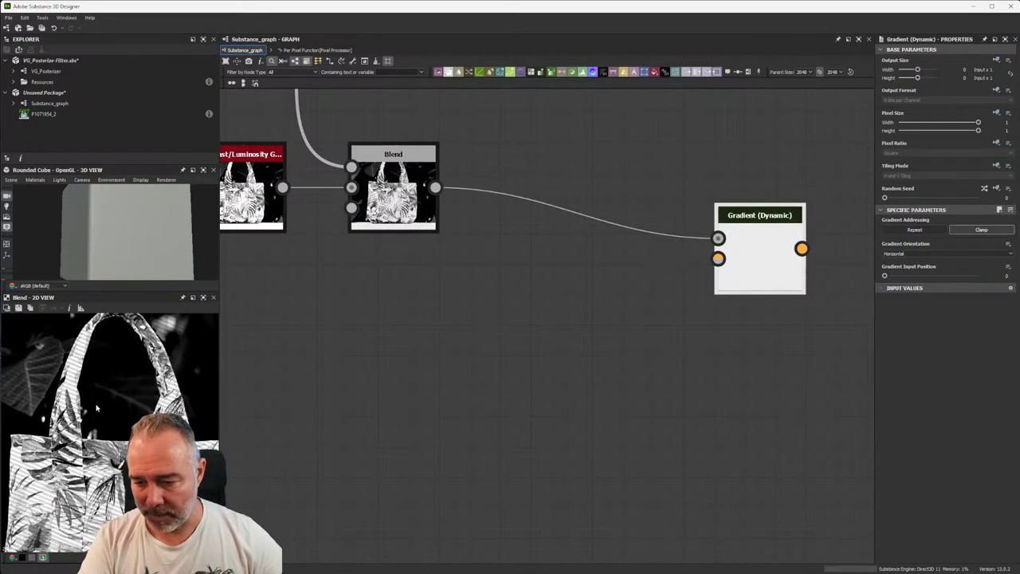
scroll(142, 405, "down", 2)
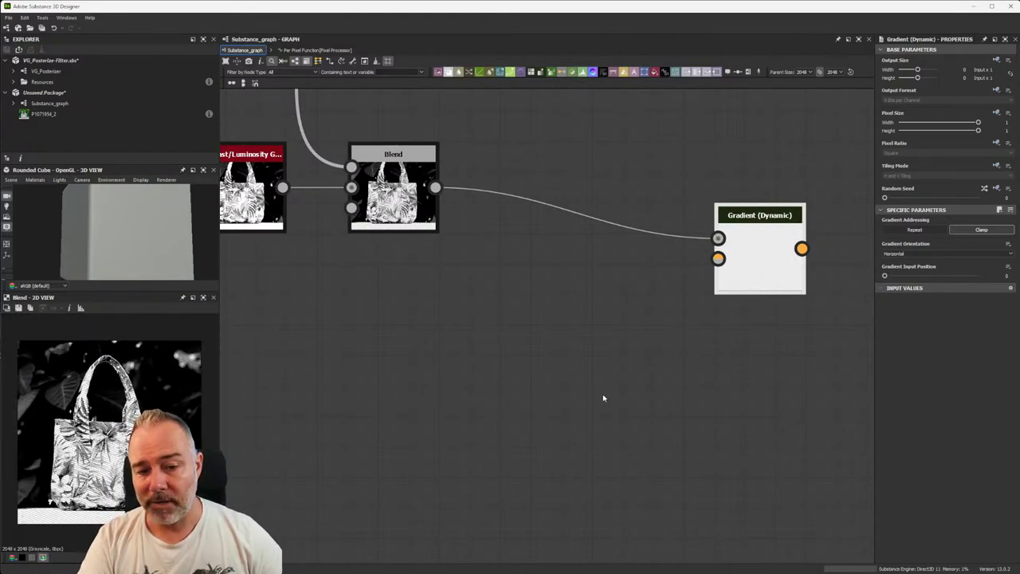
scroll(621, 417, "down", 2)
middle_click_drag(568, 539, 547, 403)
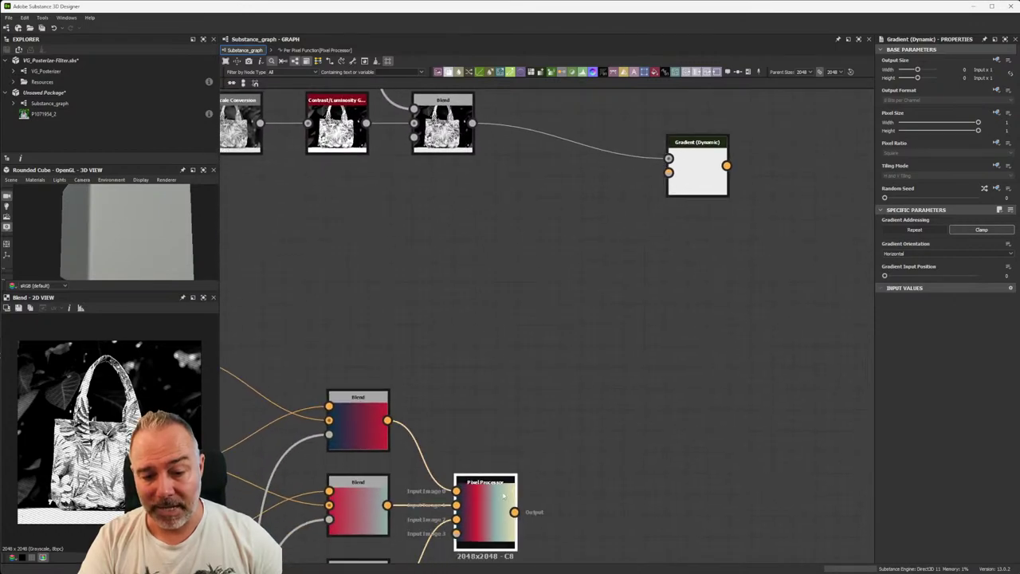
left_click_drag(493, 514, 515, 450)
double_click(515, 451)
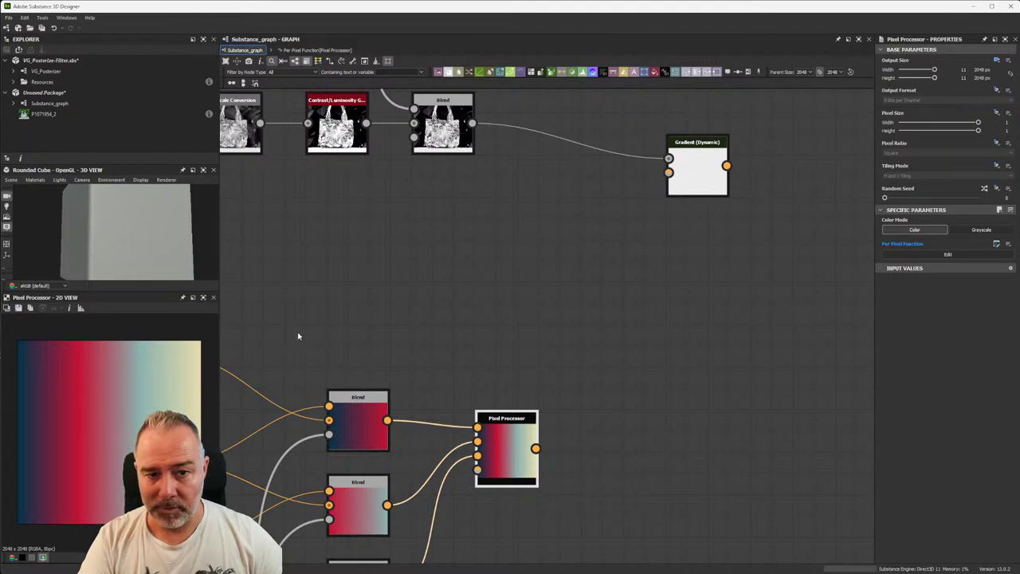
left_click(698, 171)
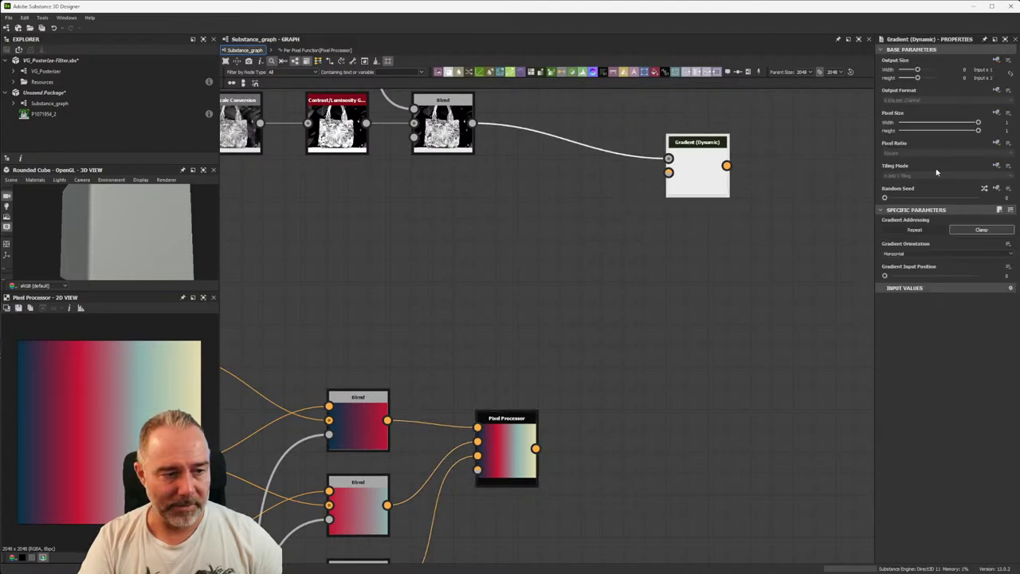
left_click(513, 416)
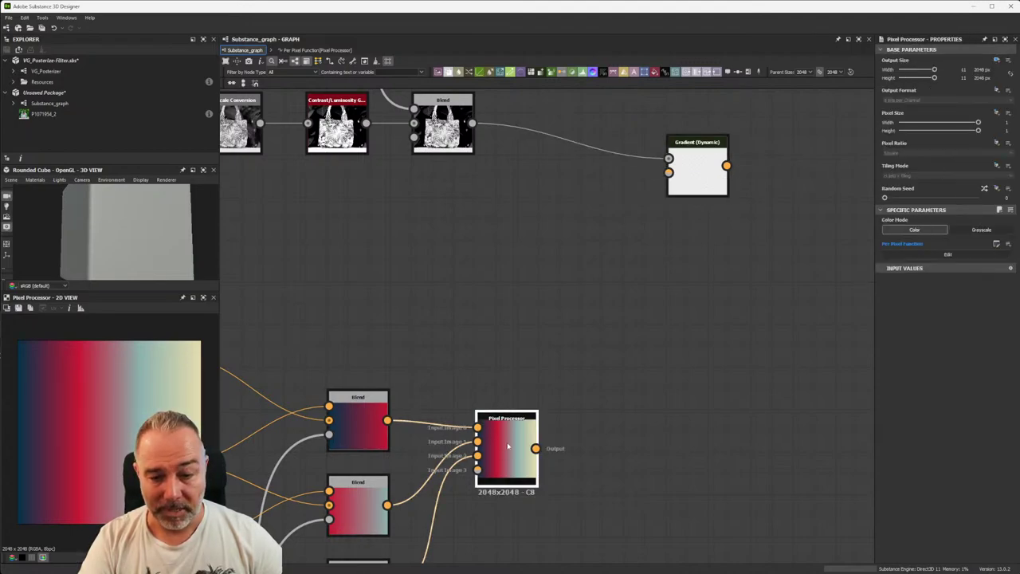
scroll(506, 446, "up", 4)
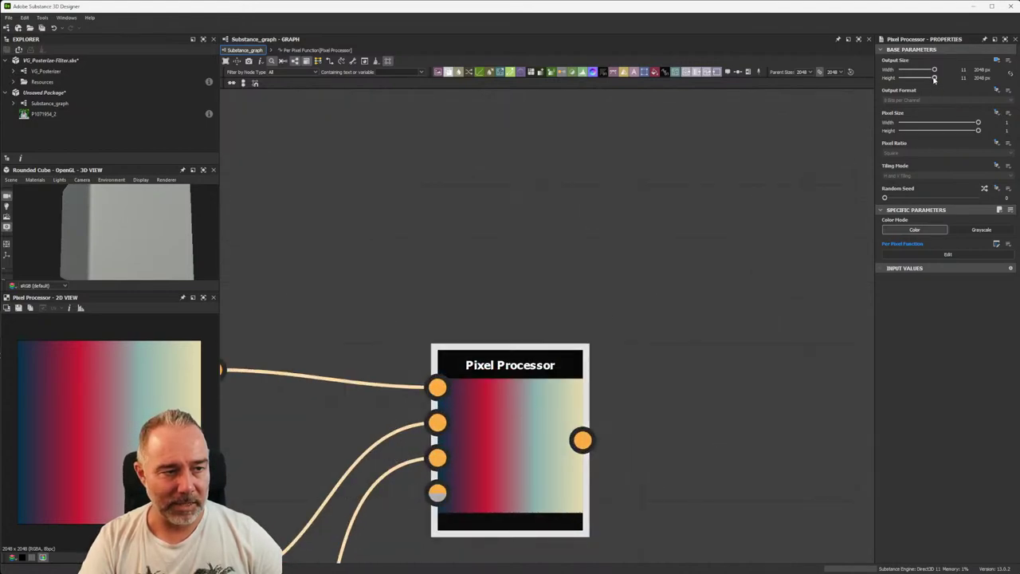
- Shrink the Pixel Processor to 1 px high and wire it into Gradient Input, previewing the recoloured bag
left_click_drag(934, 78, 922, 78)
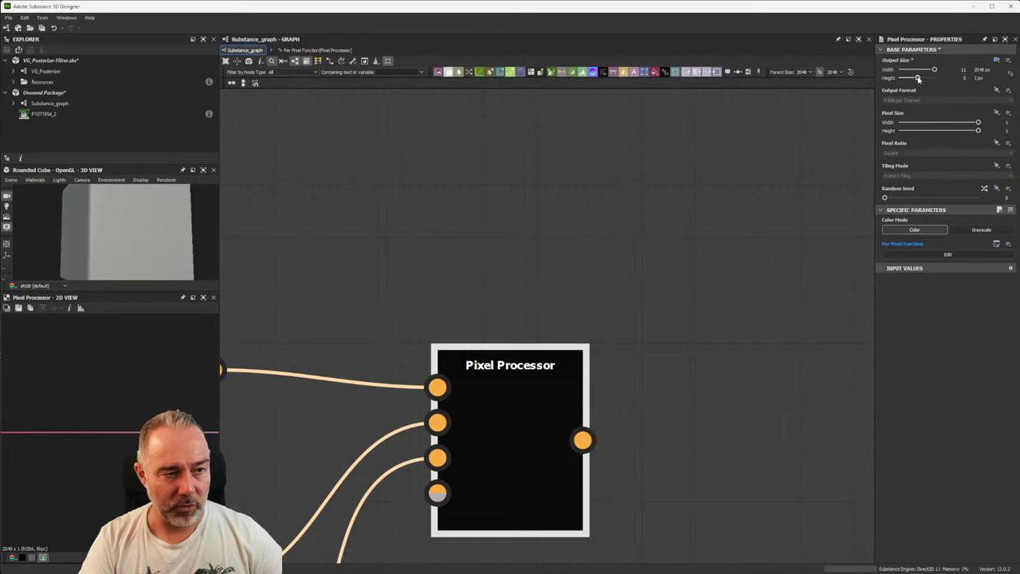
scroll(510, 437, "down", 2)
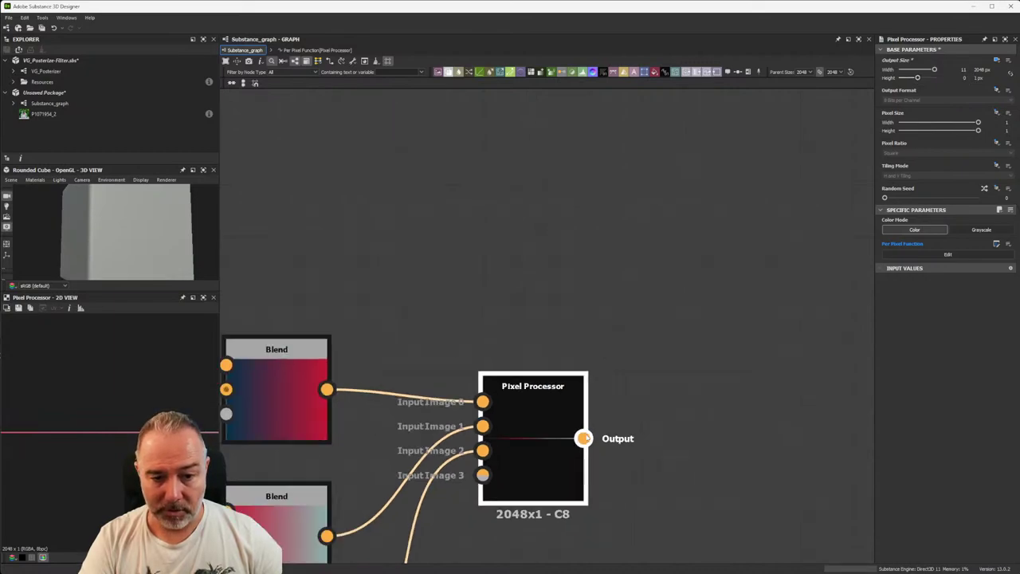
scroll(558, 423, "down", 3)
scroll(620, 412, "up", 4)
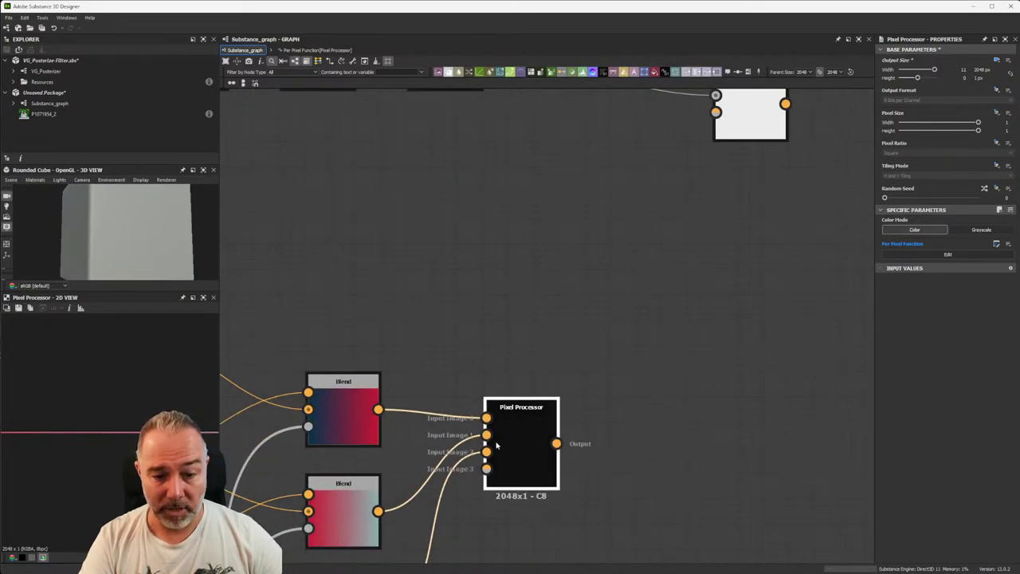
left_click_drag(557, 443, 716, 113)
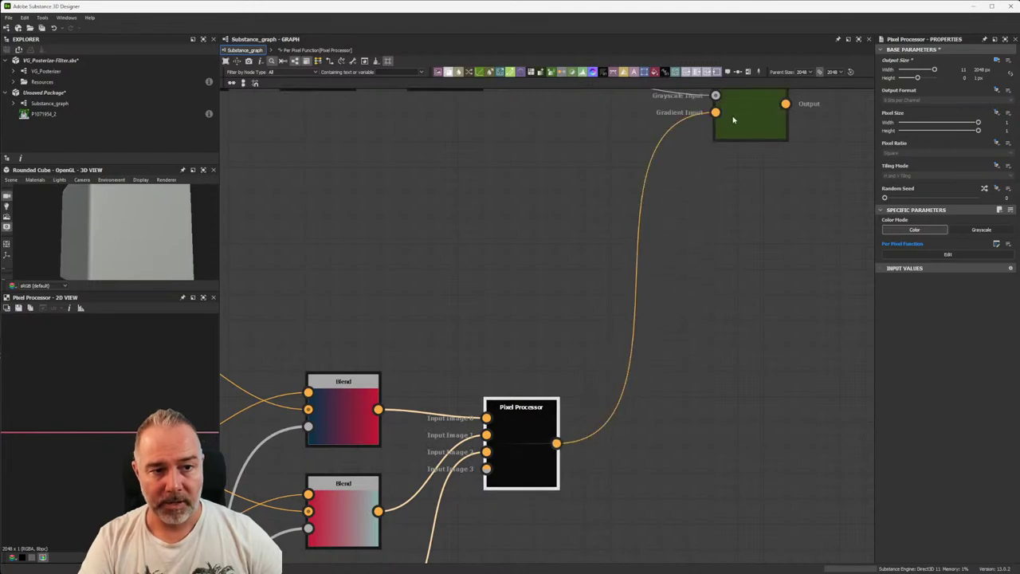
middle_click_drag(718, 141, 606, 244)
double_click(607, 244)
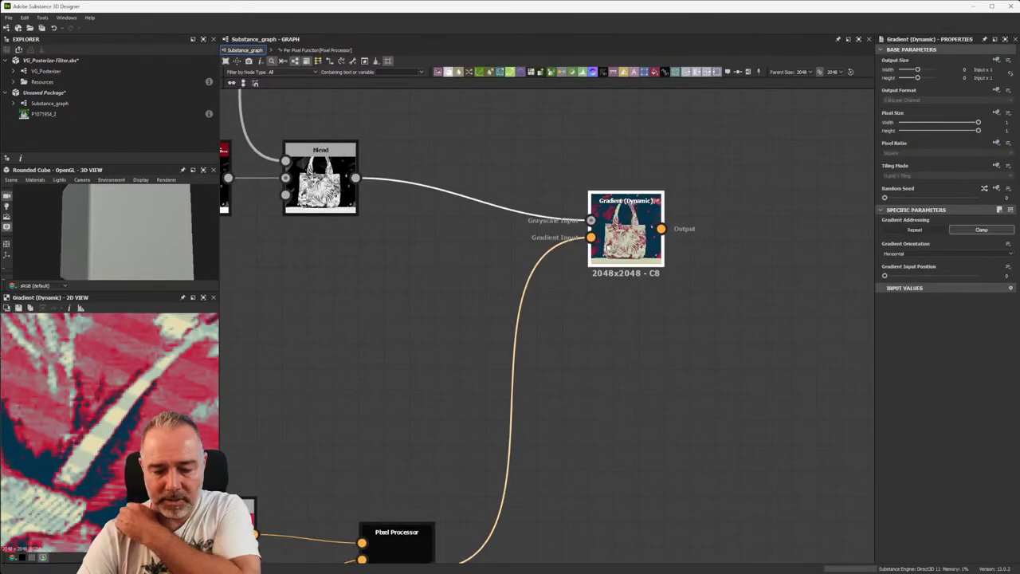
- Tidy the graph layout by nudging the Gradient (Dynamic) node to straighten its links
scroll(136, 428, "down", 2)
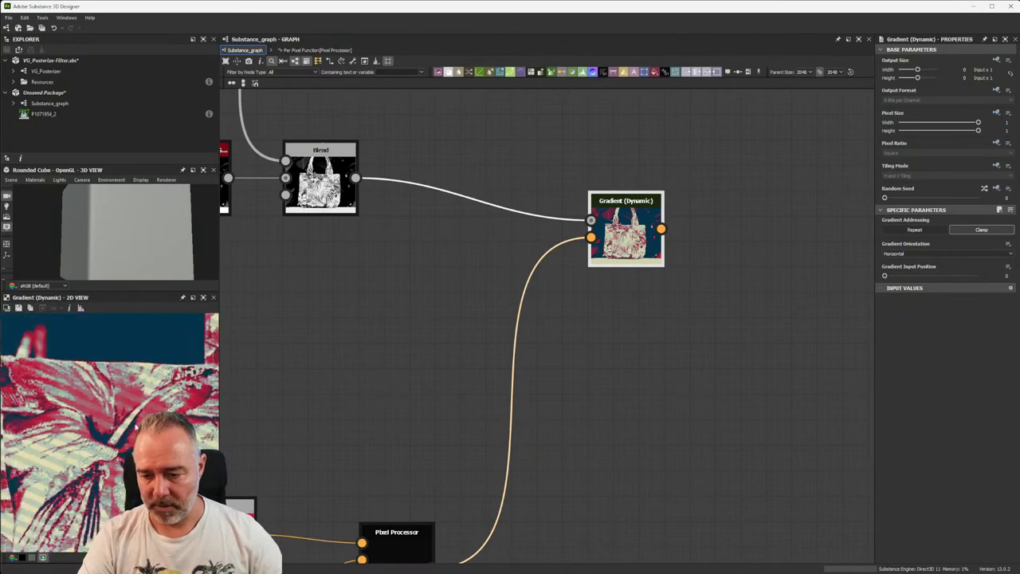
scroll(136, 428, "down", 2)
scroll(594, 278, "down", 3)
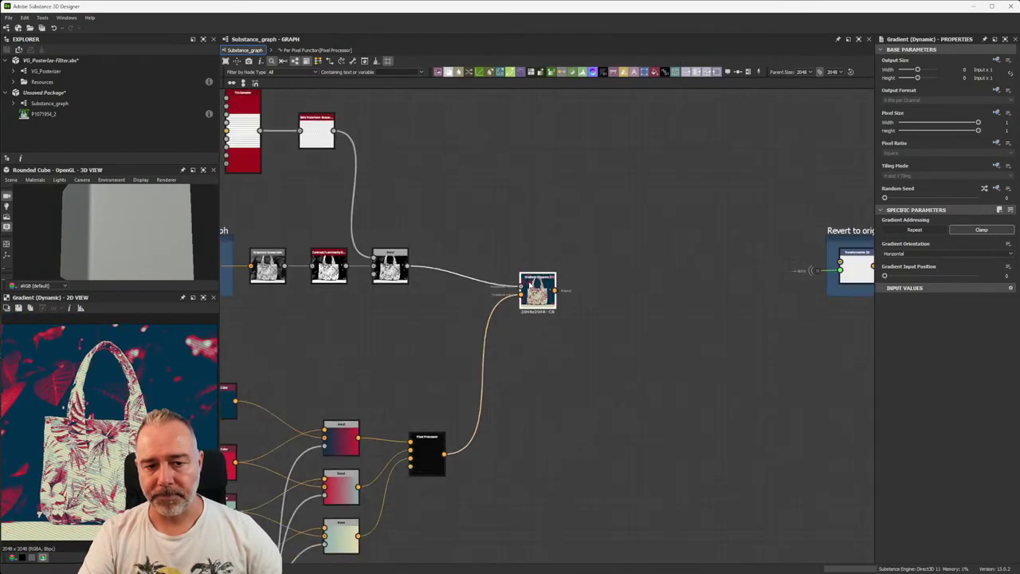
middle_click_drag(594, 278, 515, 255)
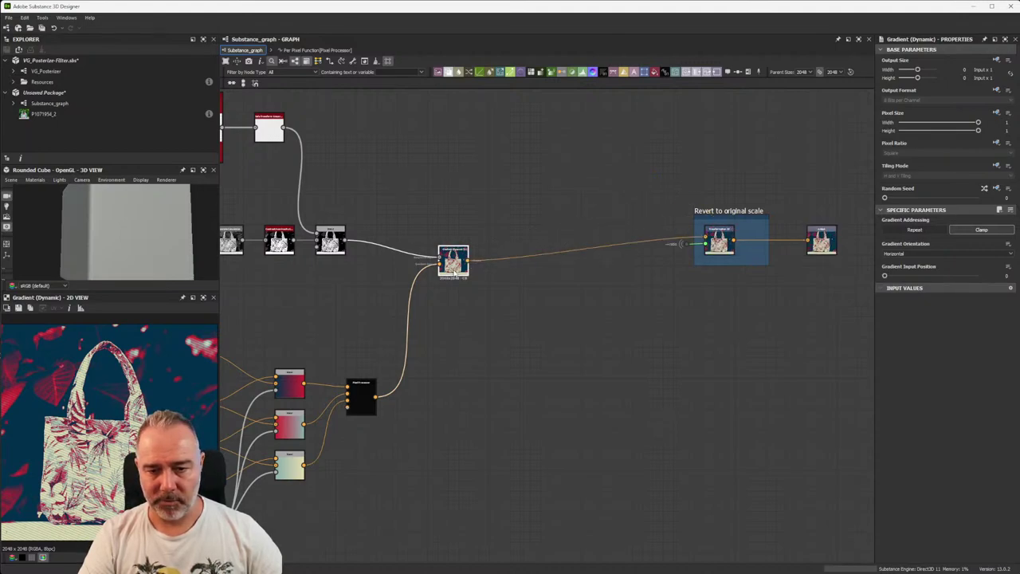
left_click_drag(455, 271, 456, 253)
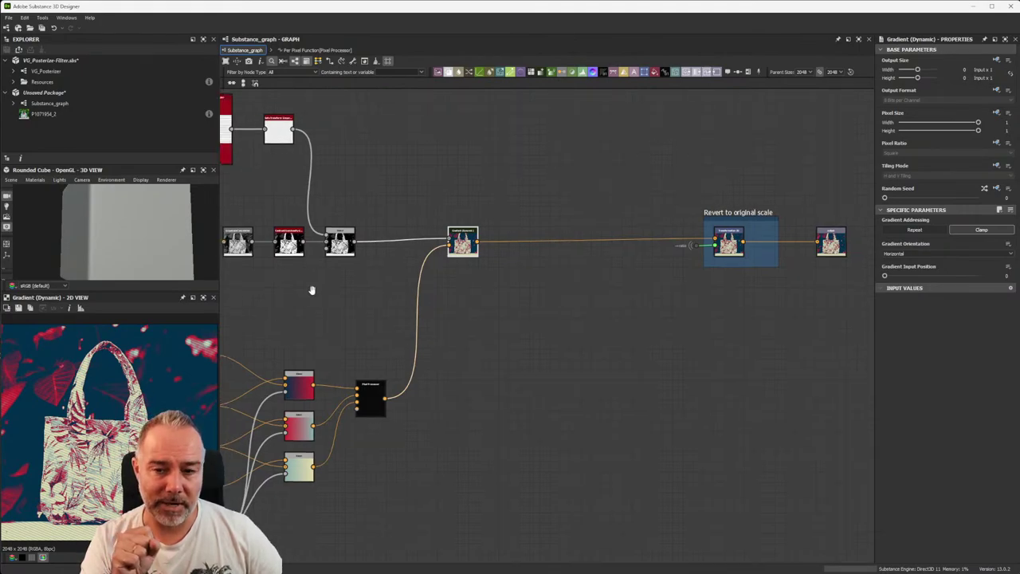
mouse_move(312, 290)
middle_mouse_down()
mouse_move(510, 285)
mouse_move(373, 319)
middle_mouse_up()
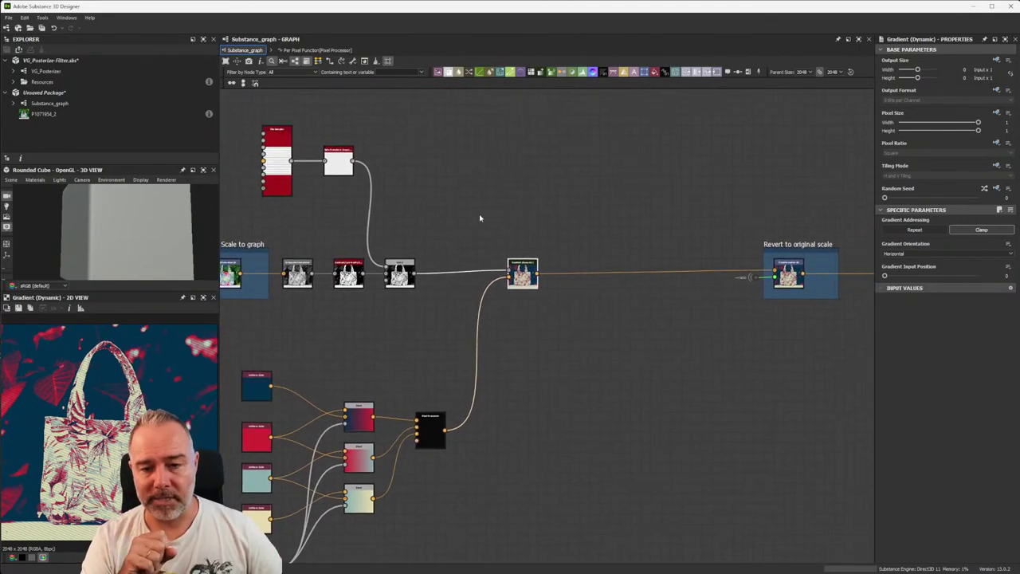
- Insert a Luminosity node into the chain, then undo that insertion
middle_click_drag(489, 216, 510, 218)
key("space")
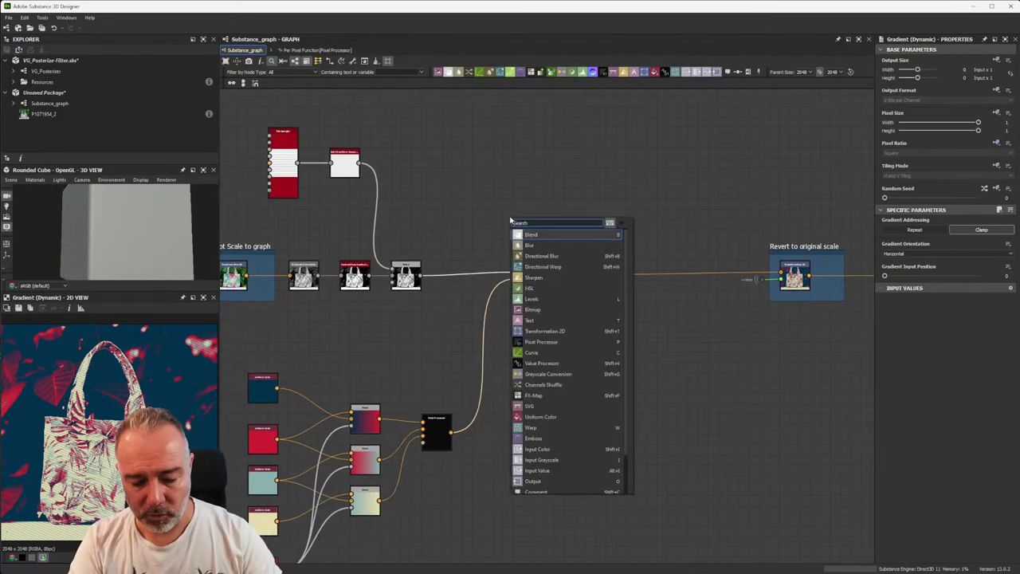
type("lumi")
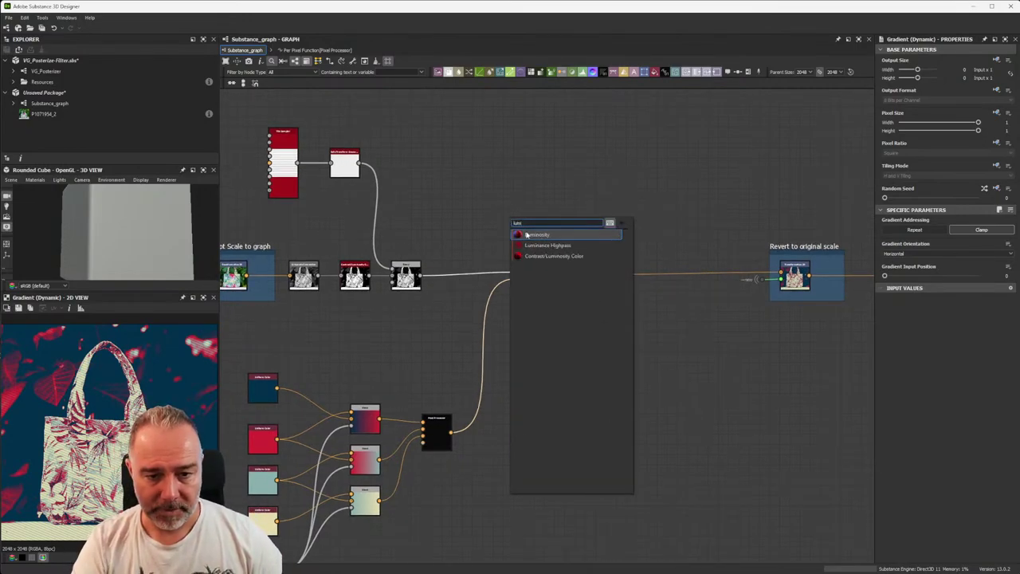
left_click(526, 235)
left_click_drag(576, 272, 623, 272)
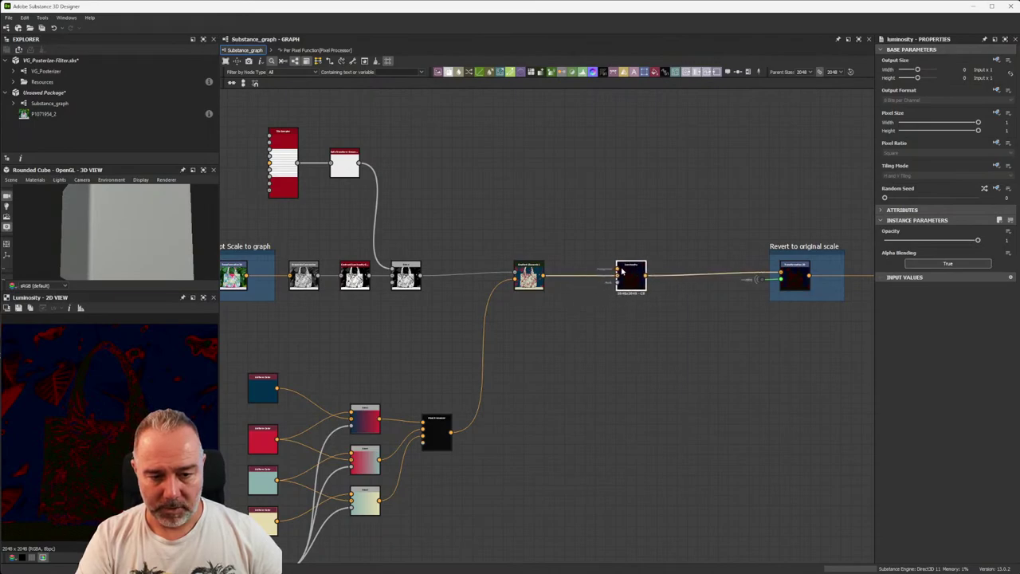
key("ctrl+z")
key("ctrl+z")
key("ctrl+z")
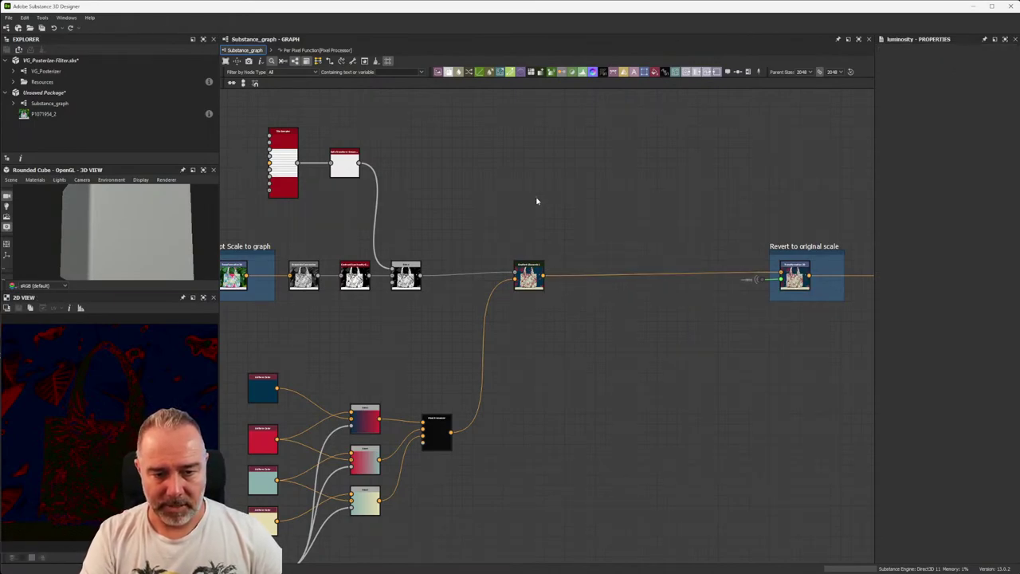
scroll(542, 247, "up", 3)
- Add a Luminosity node above Gradient (Dynamic) and wire the gradient output into its Background
key("space")
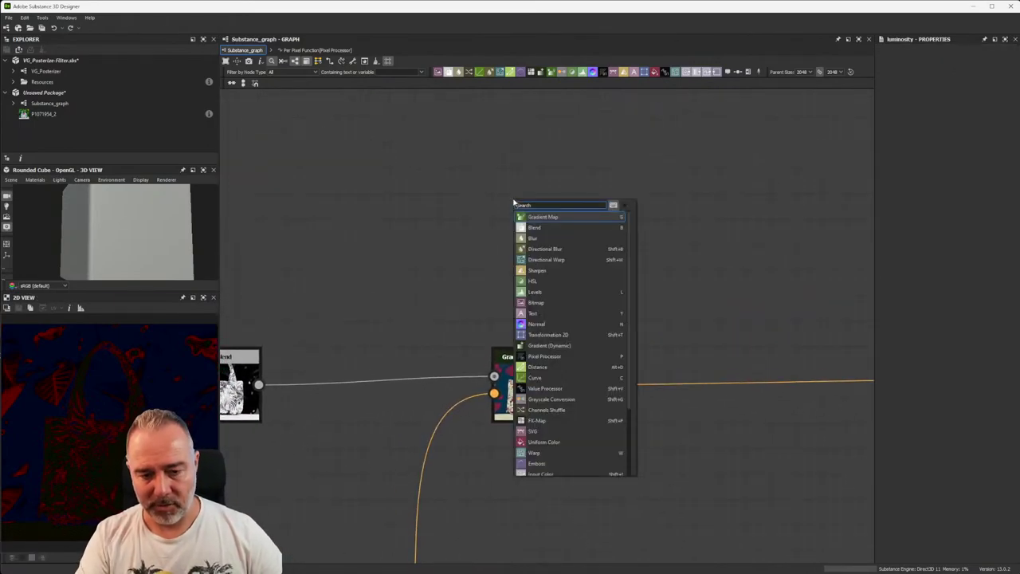
type("lumin")
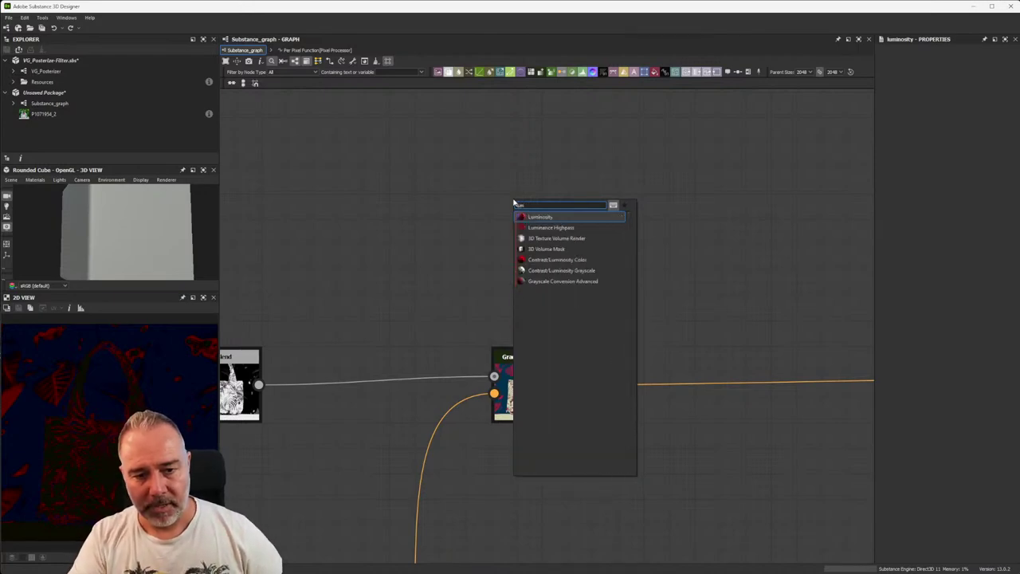
left_click(523, 216)
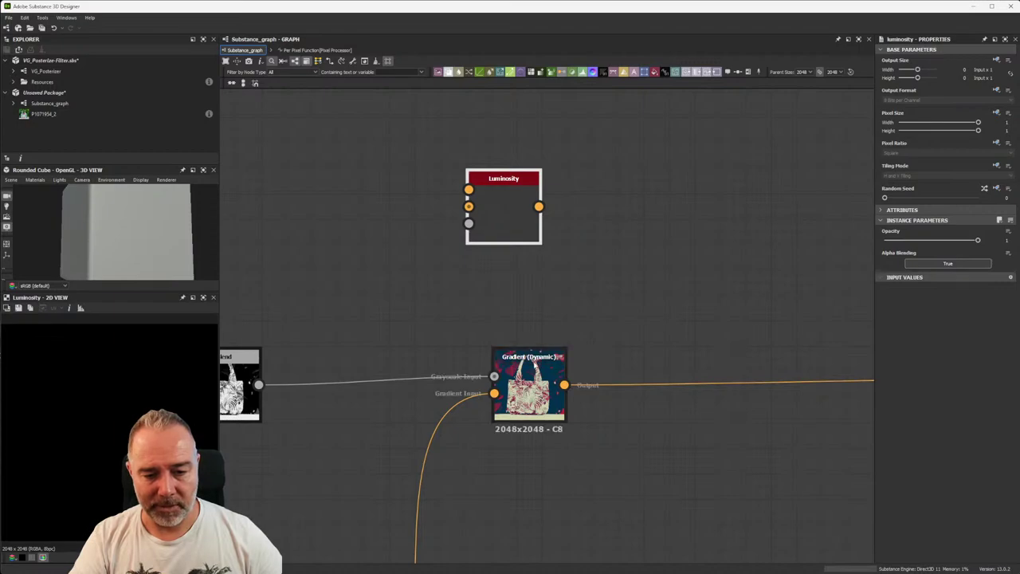
left_click_drag(514, 216, 577, 216)
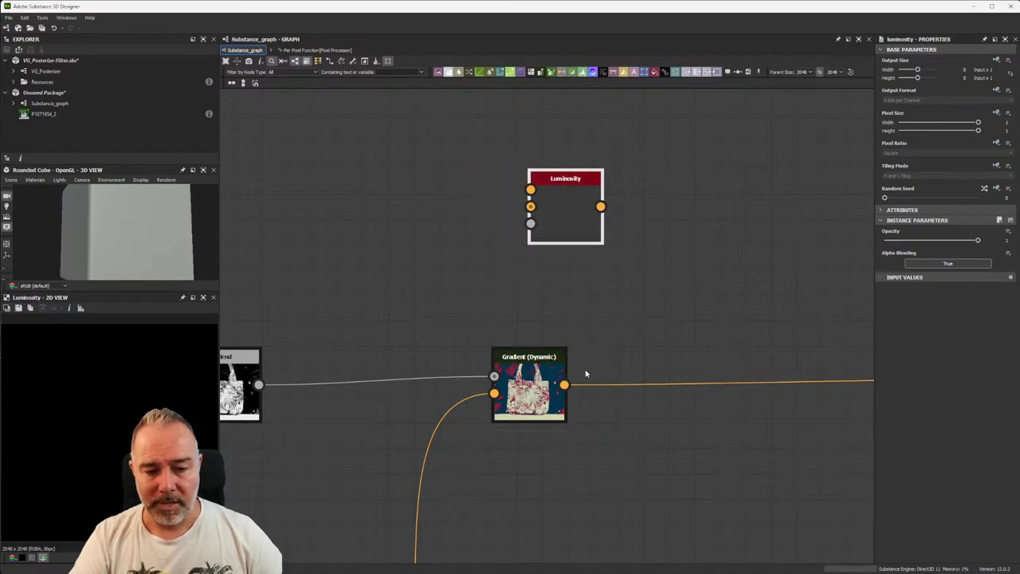
mouse_move(563, 384)
left_mouse_down()
mouse_move(530, 206)
mouse_move(614, 221)
left_mouse_up()
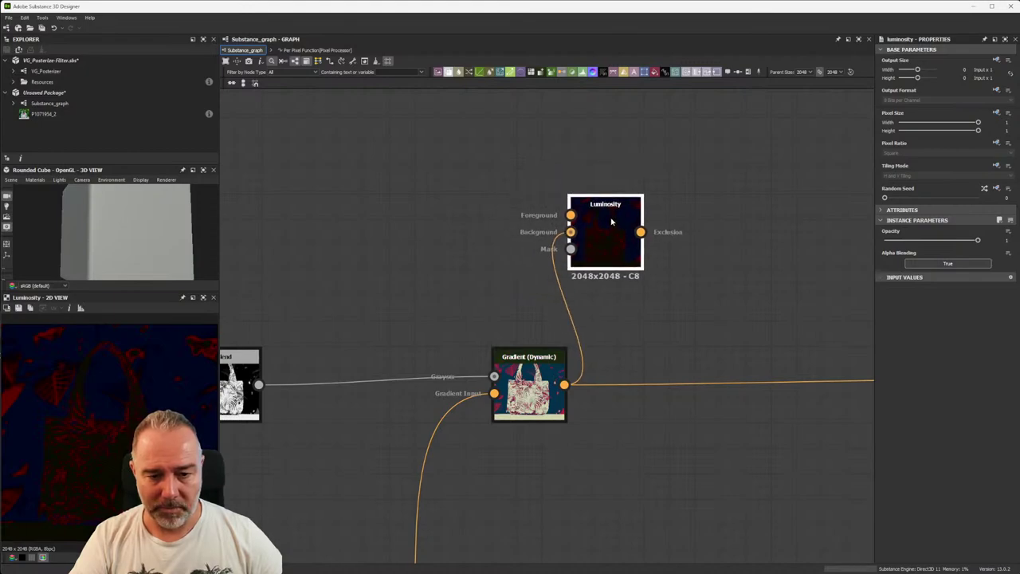
scroll(565, 226, "down", 5)
scroll(518, 228, "up", 2)
scroll(494, 239, "up", 2)
scroll(484, 252, "up", 2)
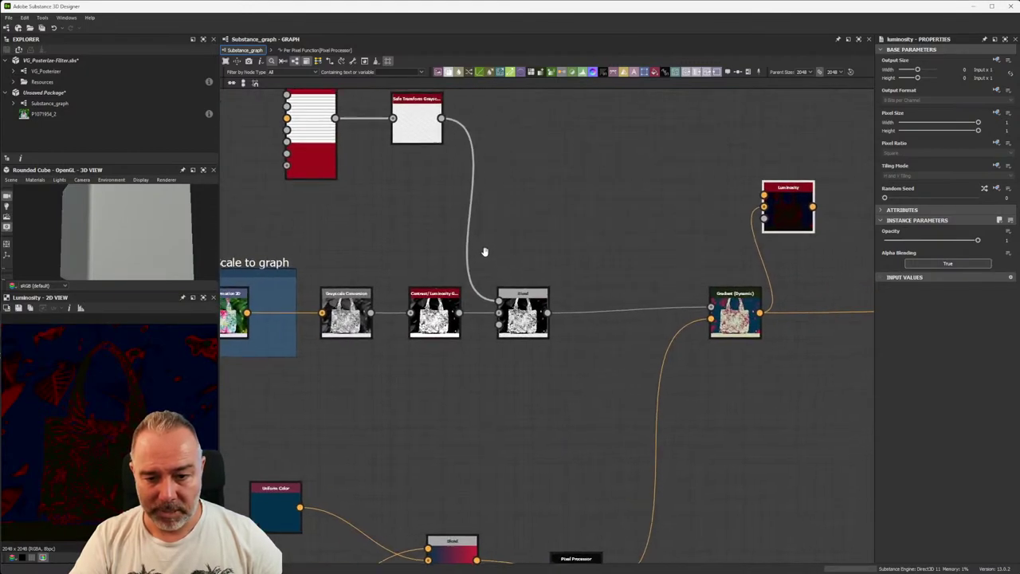
- Wire the Grayscale Conversion output into Luminosity's Foreground and compare the previews
middle_click_drag(484, 252, 435, 256)
left_click_drag(322, 317, 684, 200)
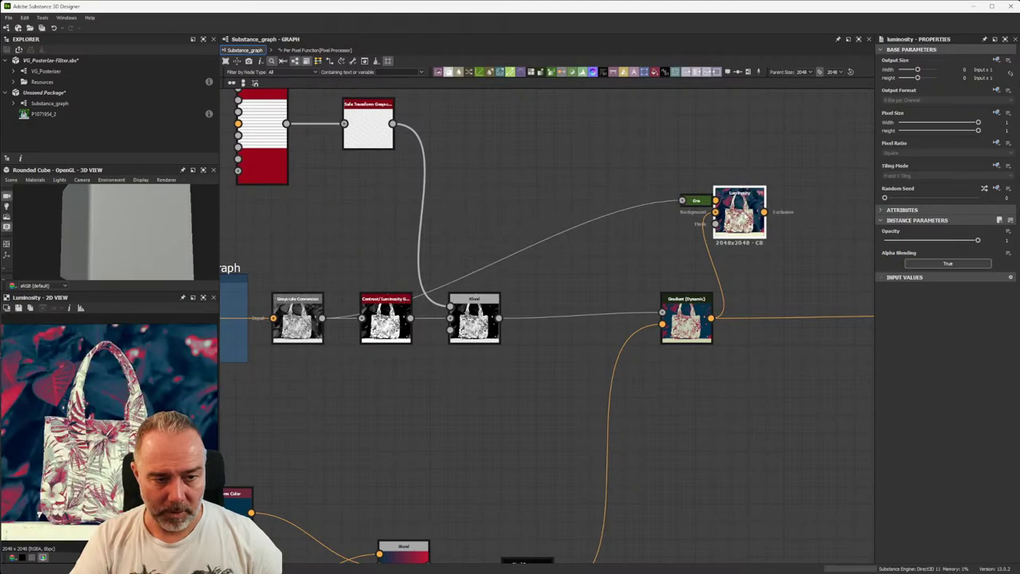
scroll(110, 409, "down", 2)
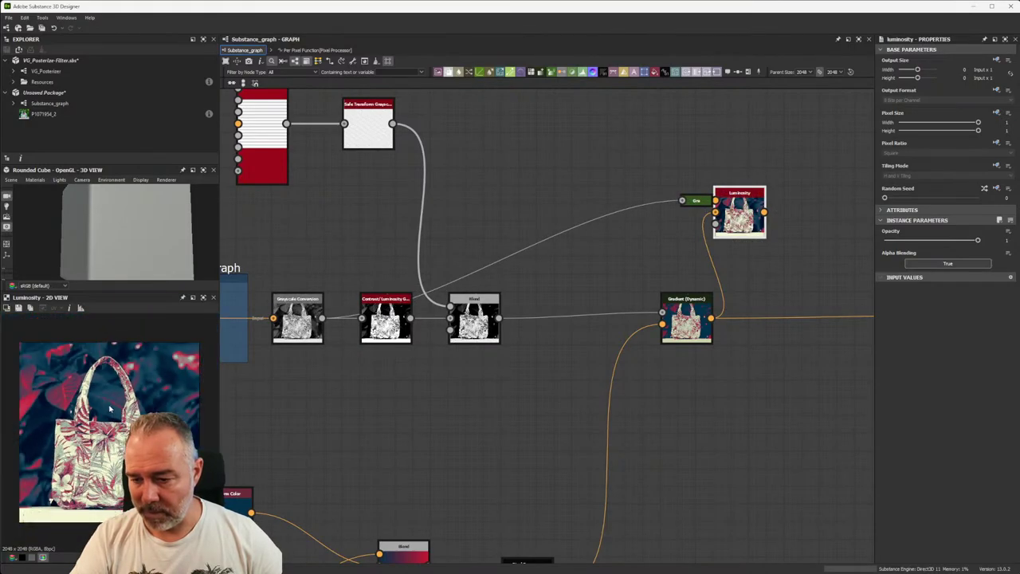
double_click(687, 323)
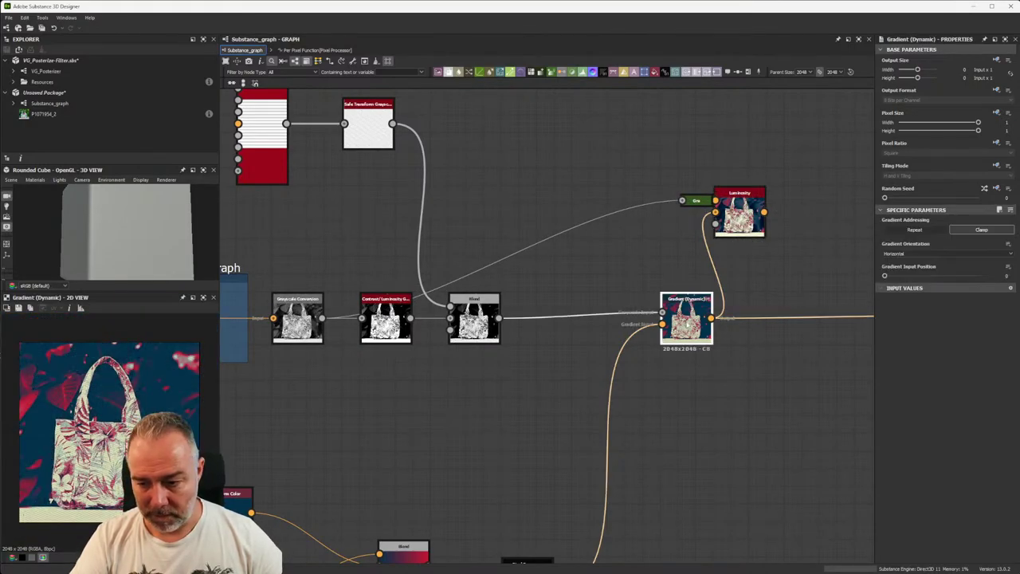
double_click(740, 215)
scroll(110, 430, "up", 2)
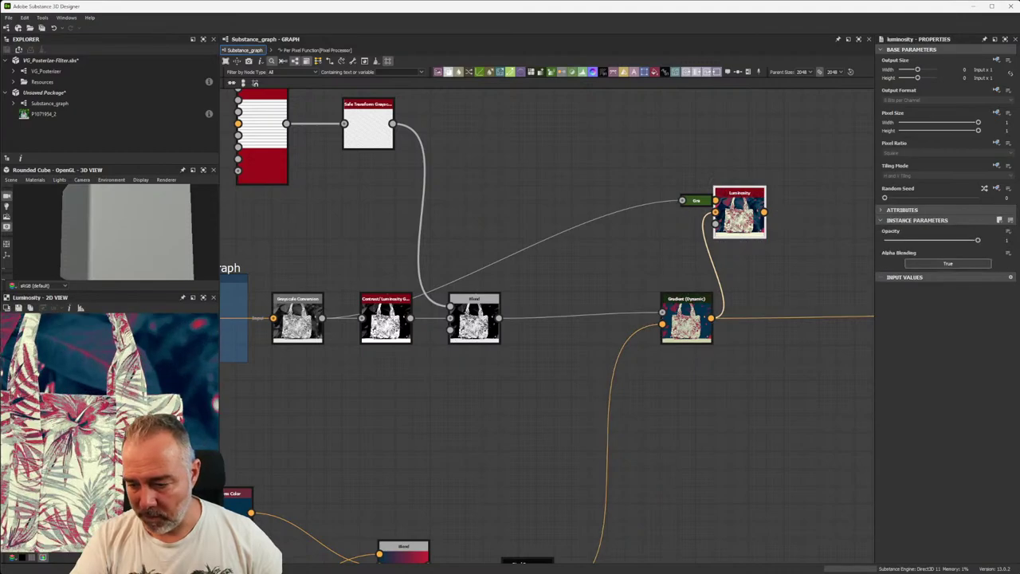
scroll(111, 431, "down", 2)
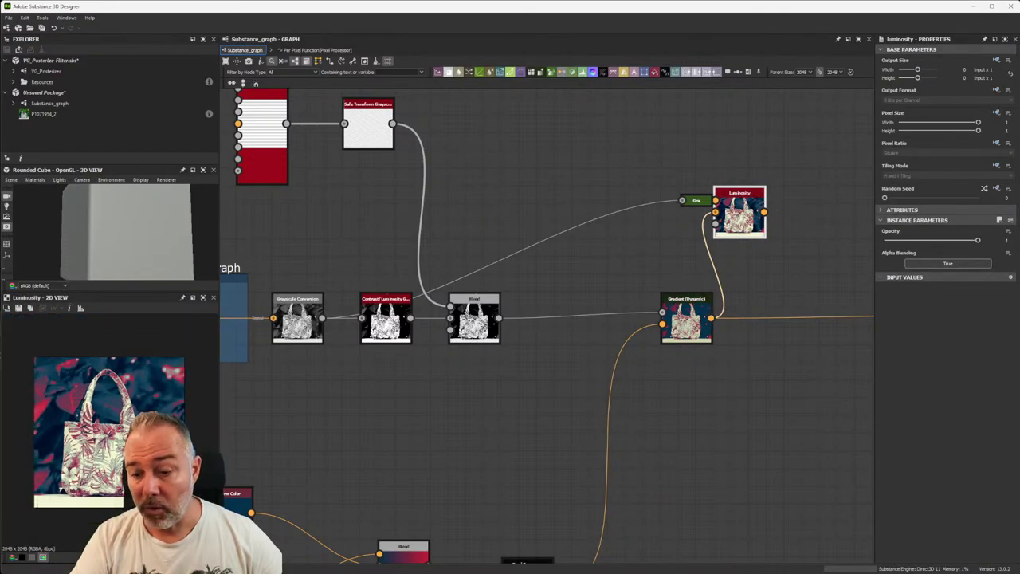
middle_click_drag(712, 381, 482, 390)
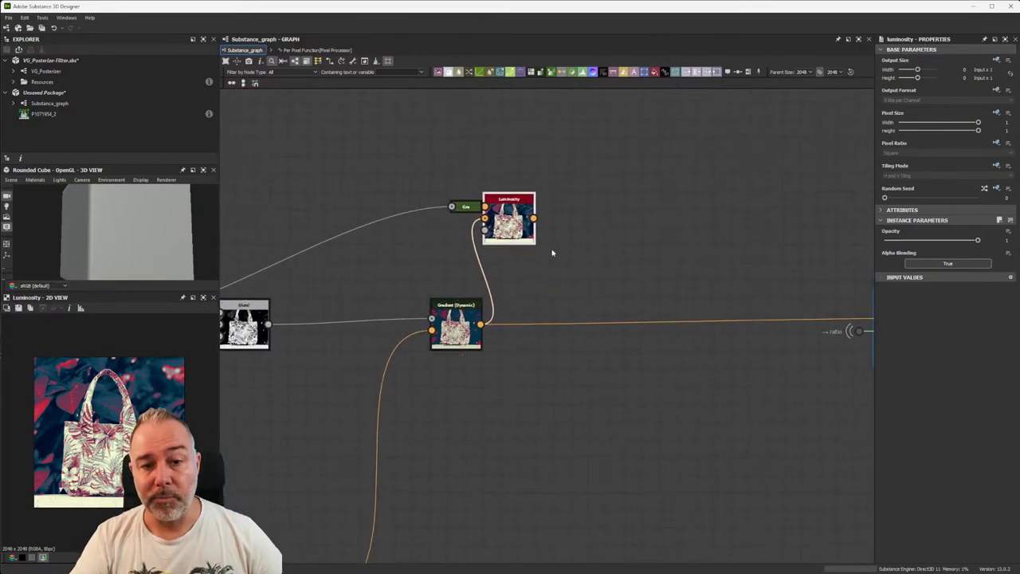
left_click_drag(510, 231, 545, 240)
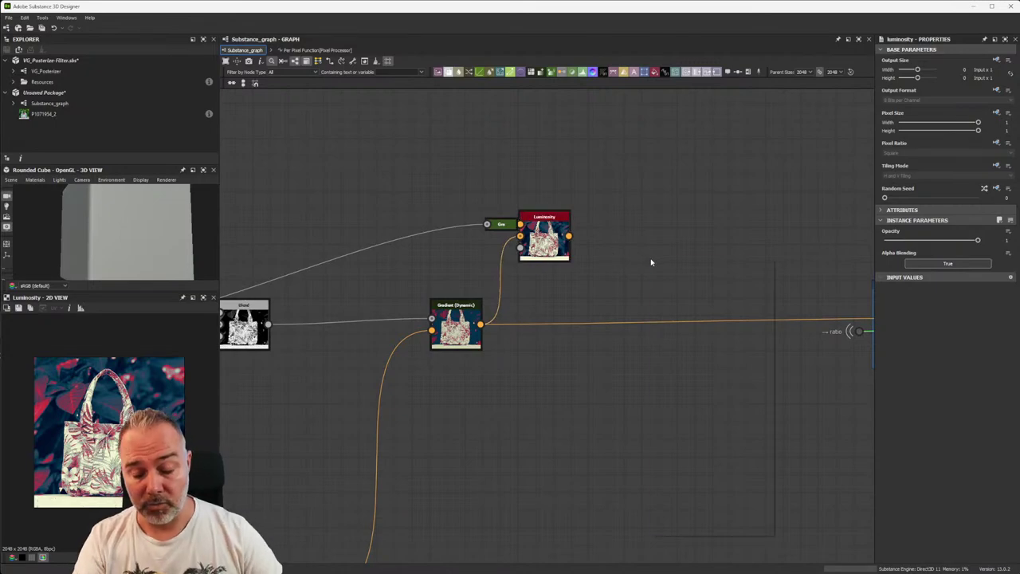
- Add a Switch Color node taking Luminosity and Gradient (Dynamic), output to Transformation 2D, Switch set False
key("space")
type("swit")
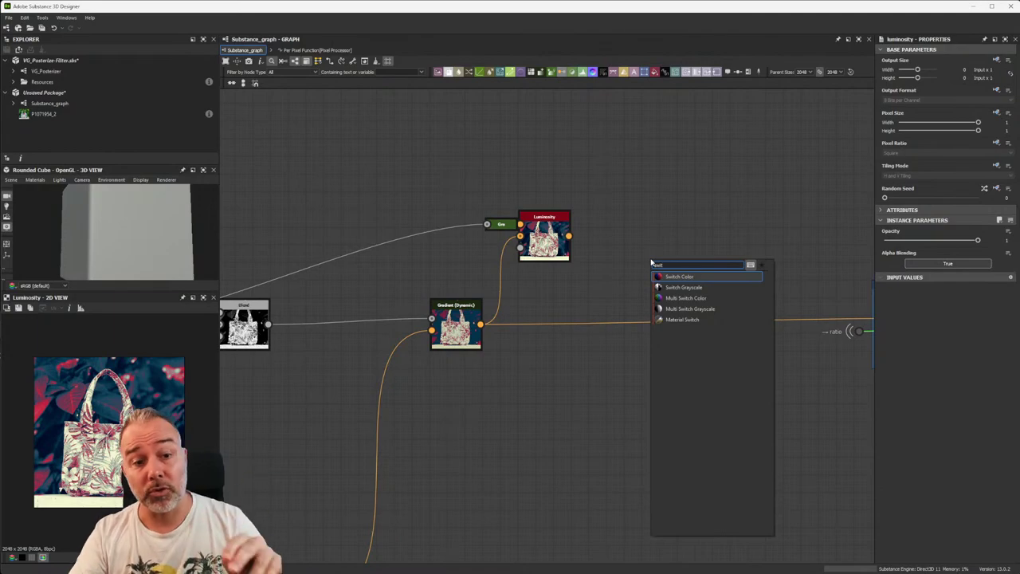
left_click(687, 279)
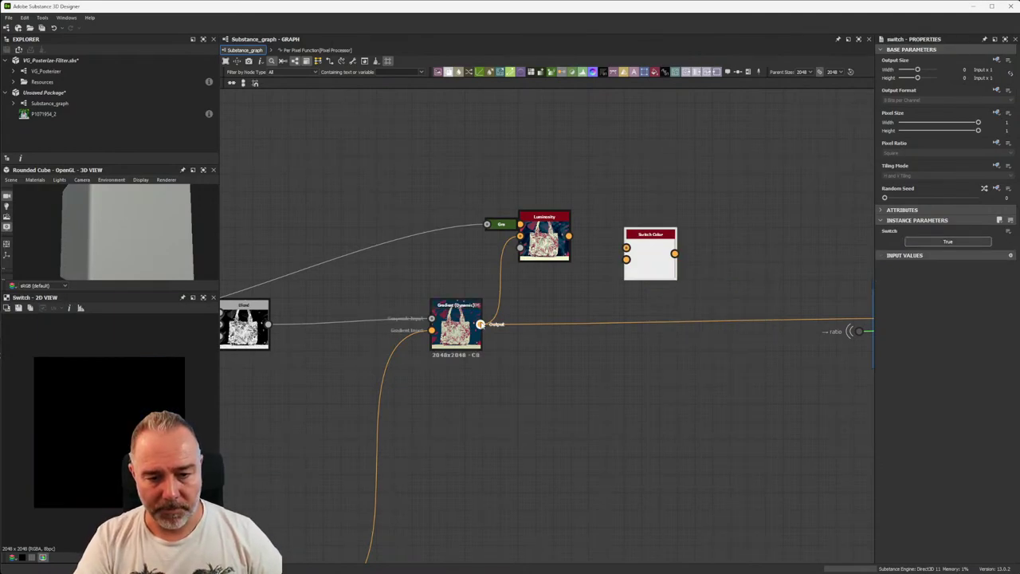
left_click_drag(480, 323, 627, 259)
left_click_drag(569, 236, 658, 255)
middle_click_drag(657, 255, 542, 252)
left_click_drag(568, 259, 778, 317)
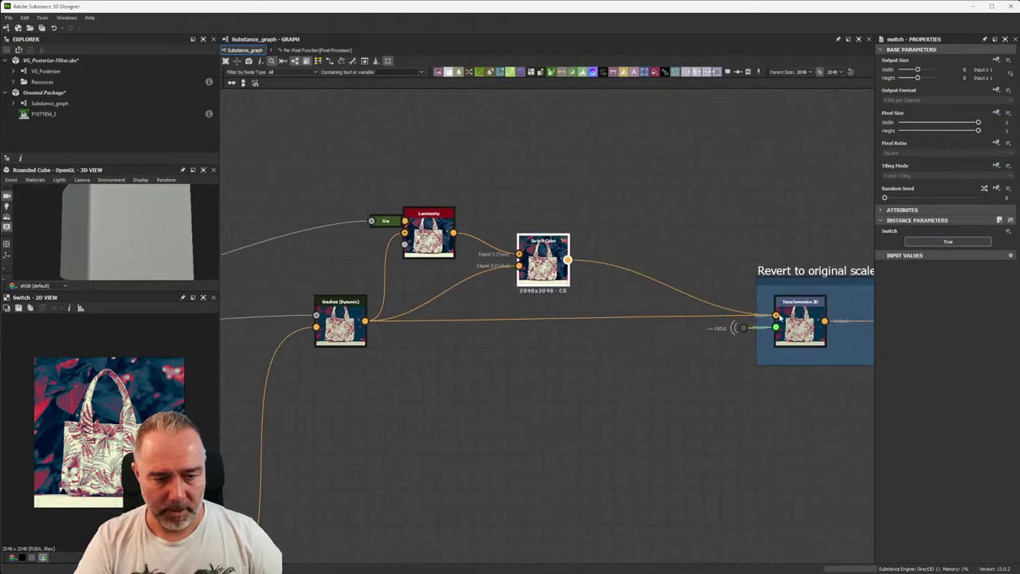
left_click(930, 243)
left_click_drag(543, 263, 553, 261)
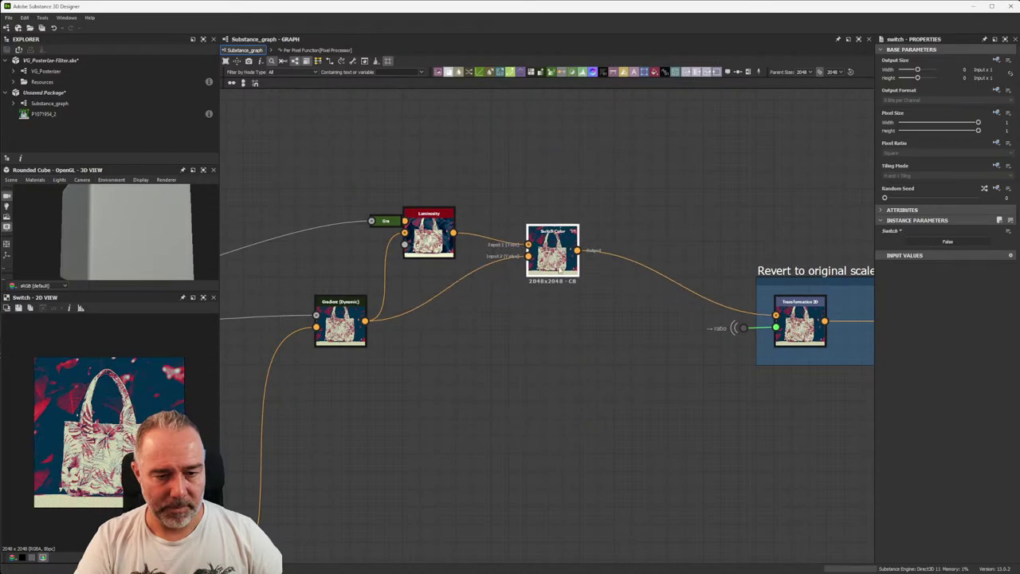
- Expose the Switch parameter as a graph input labelled 'Apply Original luminosity'
left_click(1009, 232)
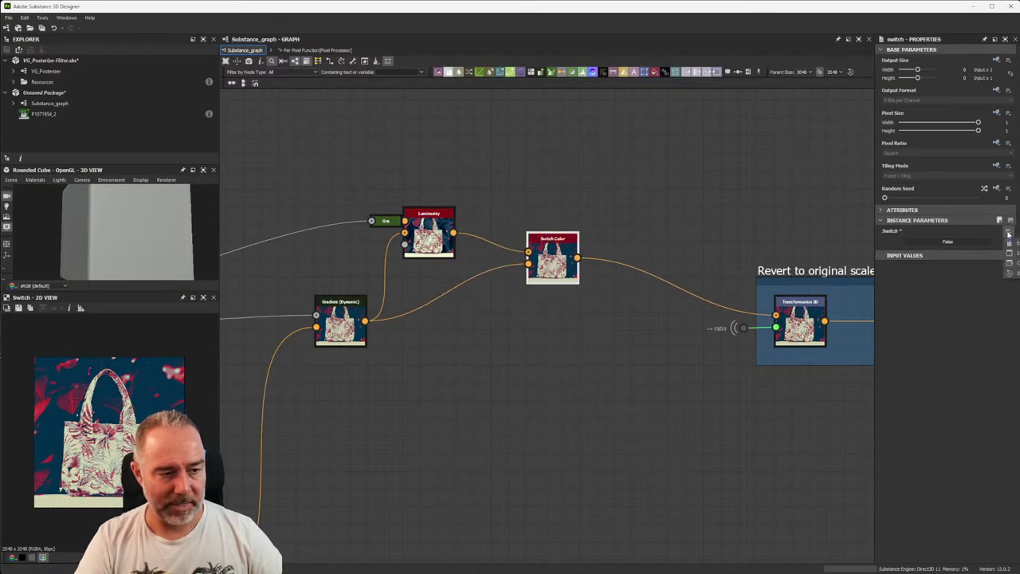
left_click(1009, 243)
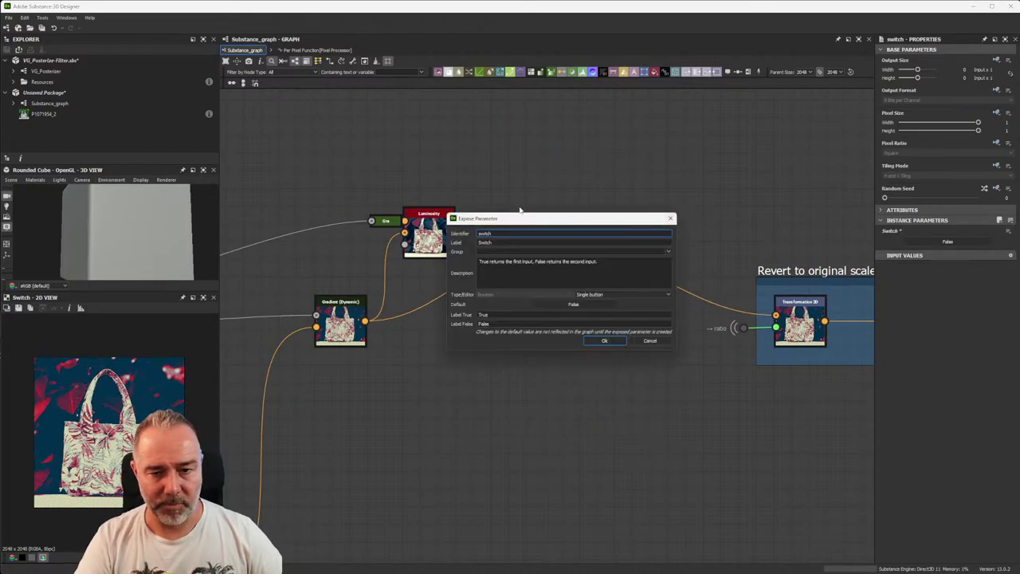
left_click_drag(515, 219, 517, 302)
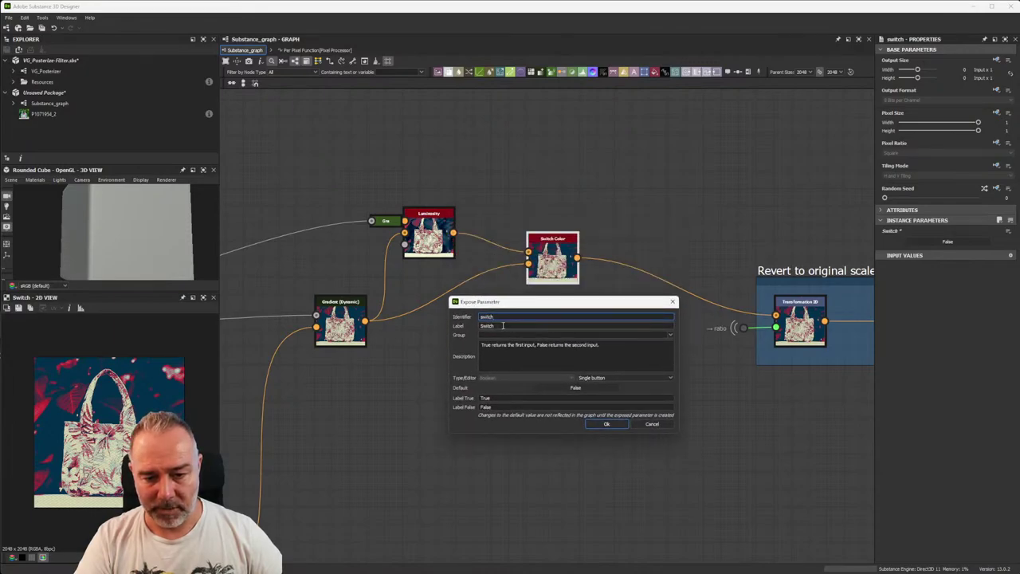
double_click(503, 325)
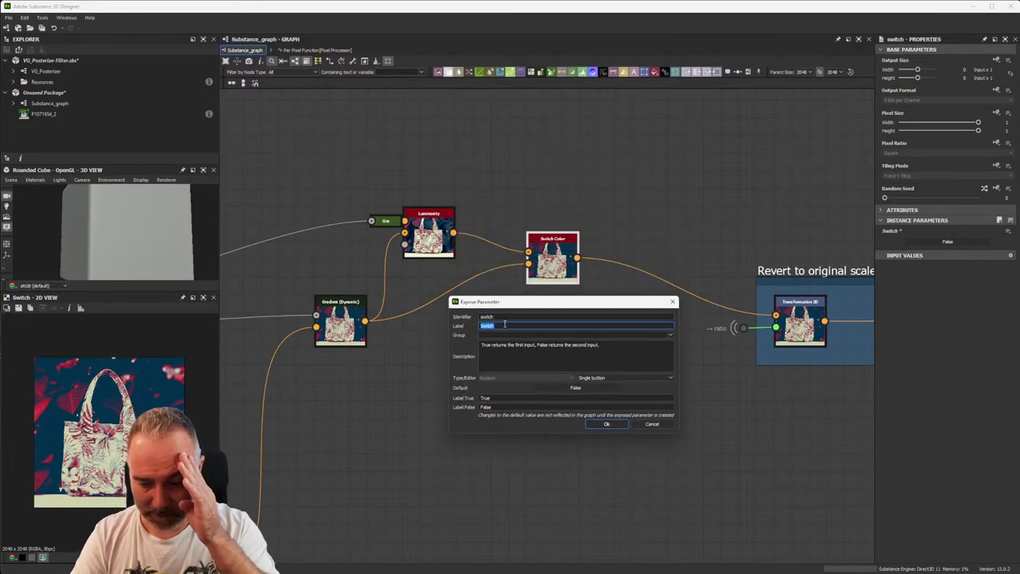
type("Ap")
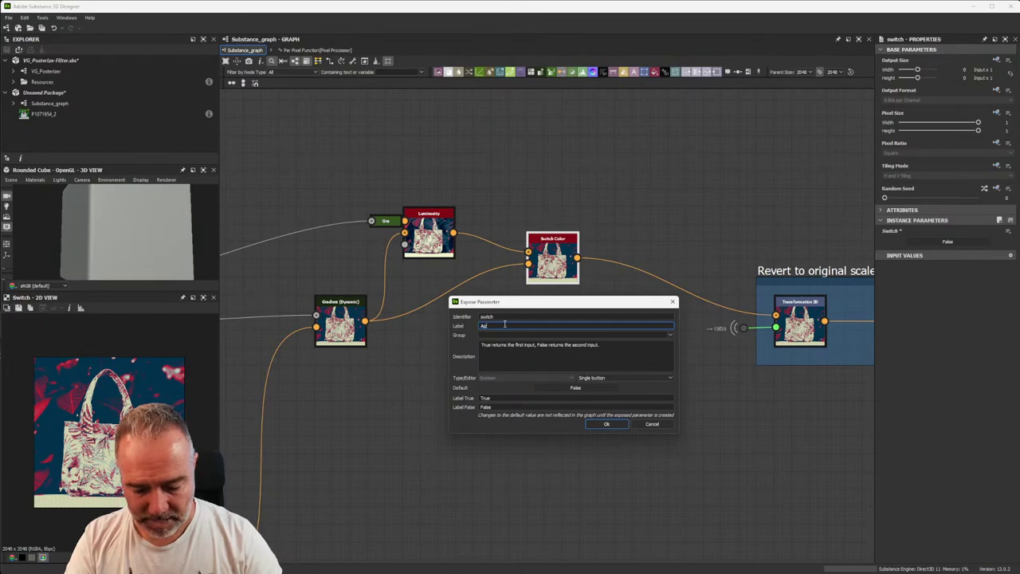
type("ply Original luminosity")
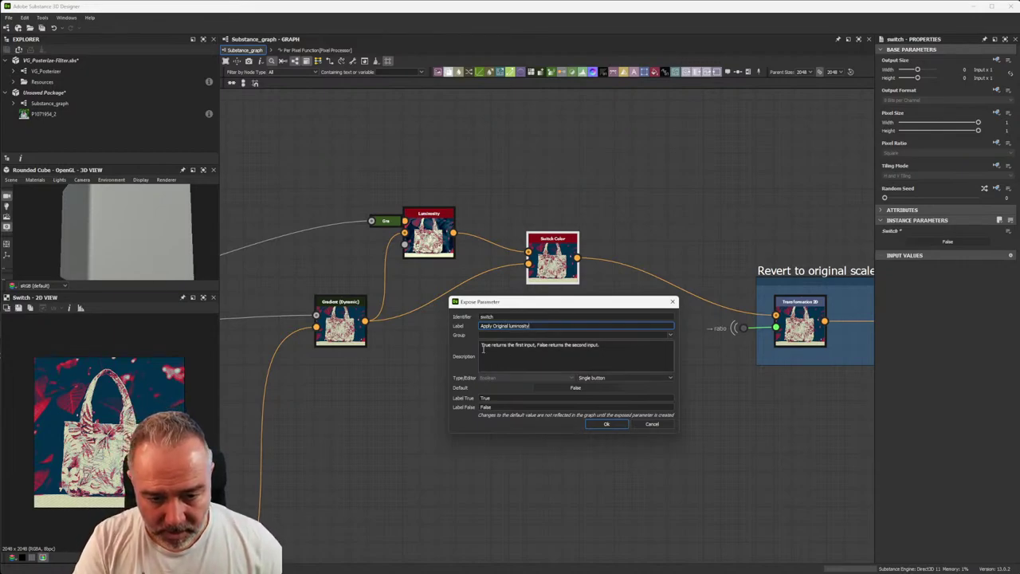
left_click(608, 424)
- Zoom out to view the whole node network
scroll(596, 414, "down", 3)
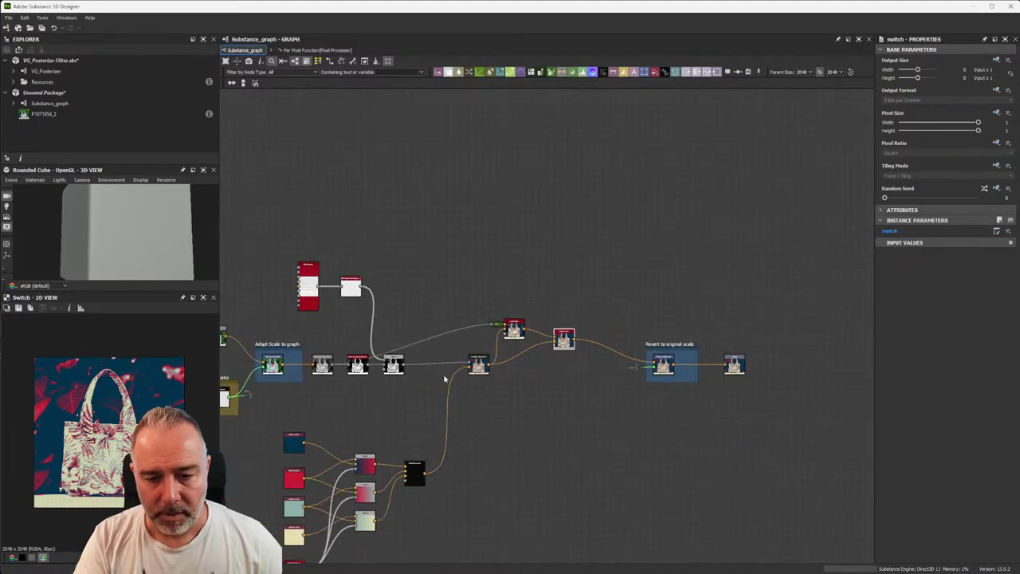
scroll(511, 399, "down", 2)
middle_click_drag(451, 390, 531, 319)
scroll(455, 323, "up", 3)
scroll(455, 322, "down", 1)
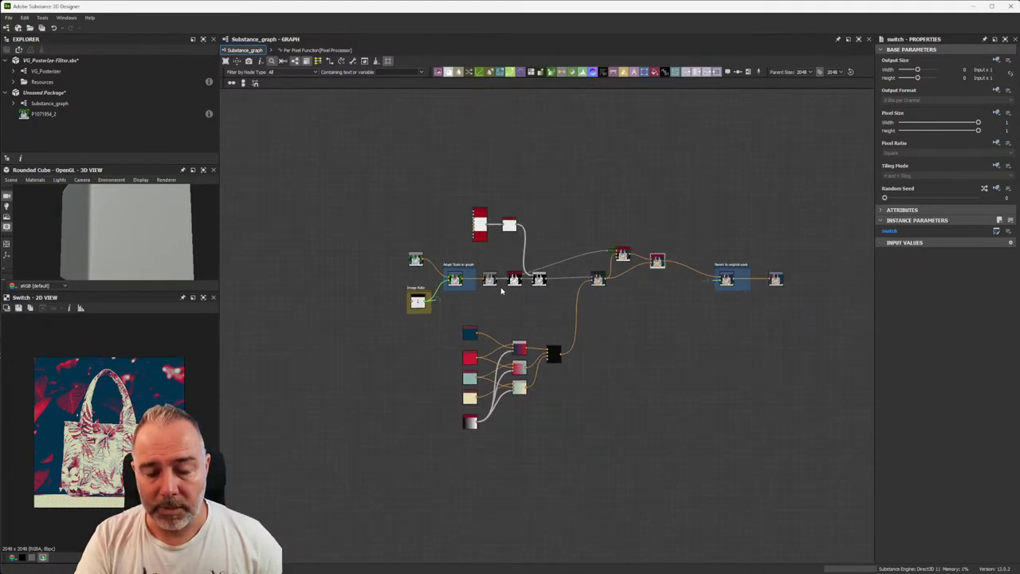
scroll(478, 311, "down", 1)
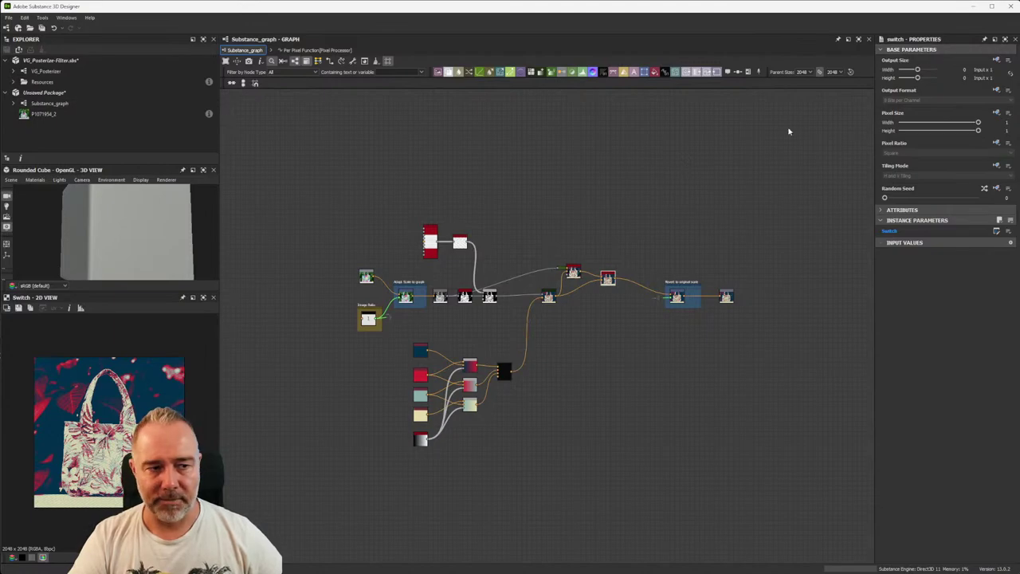
- Give the Substance_graph the label 'New Posterizer' in Properties and frame all nodes in view
left_click(712, 170)
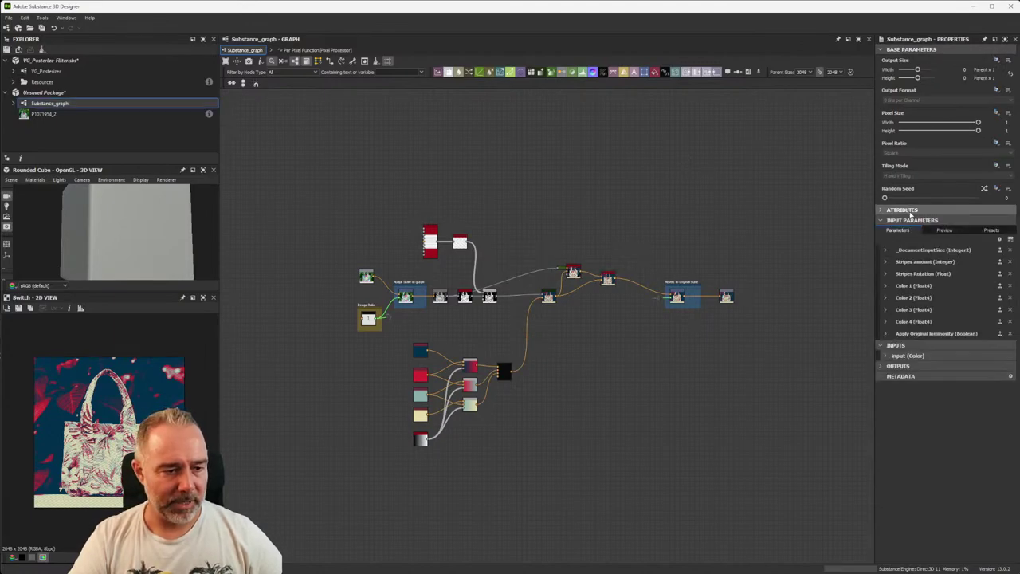
left_click(910, 211)
type("New Posterize")
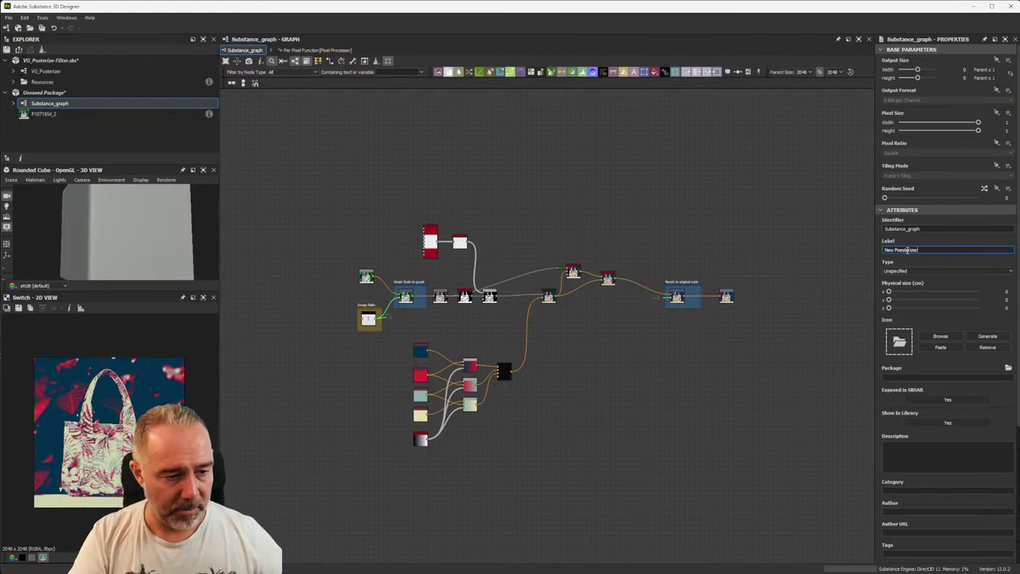
type("r")
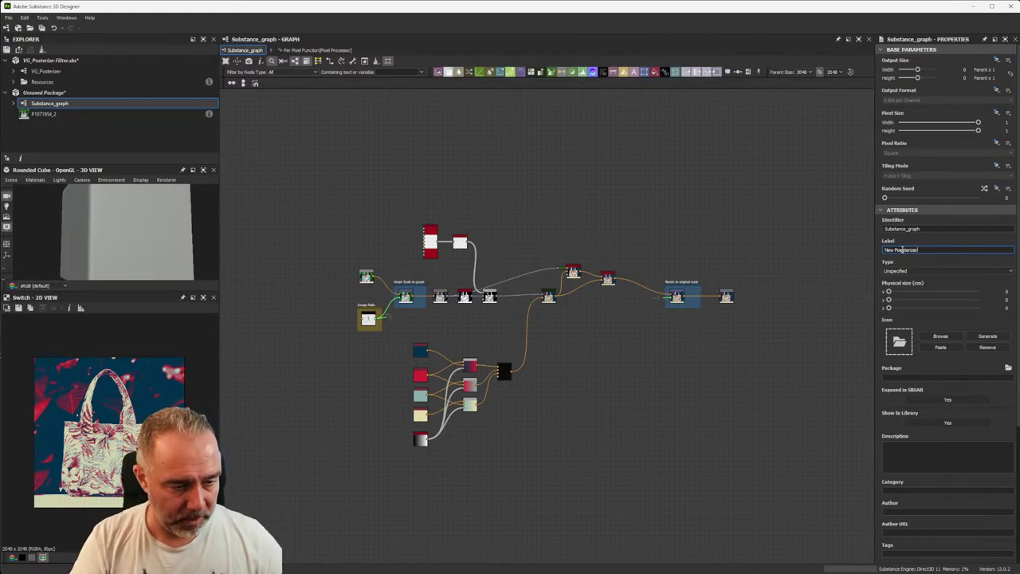
key("BackSpace")
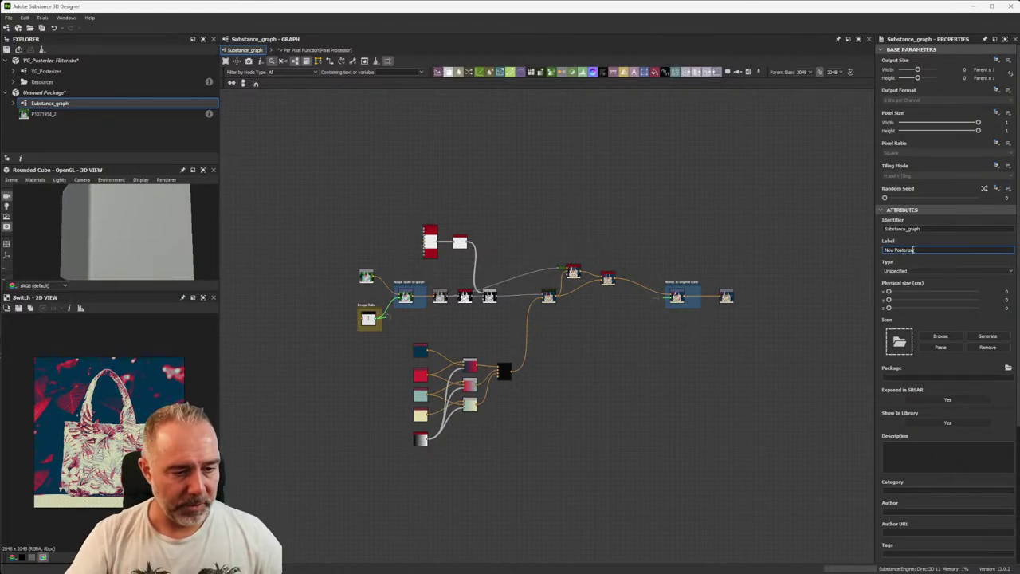
key("Return")
scroll(765, 285, "down", 4)
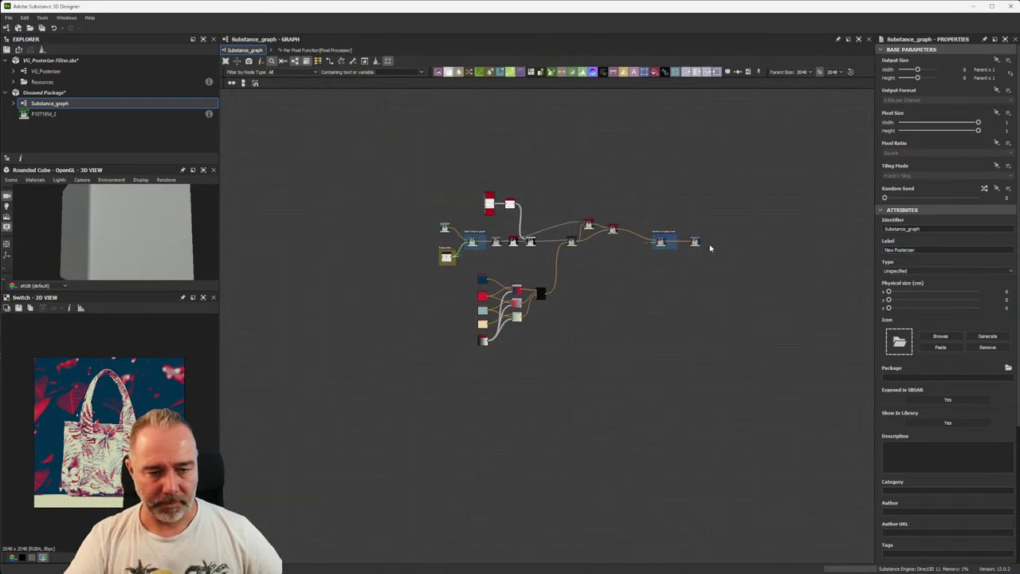
scroll(711, 248, "up", 4)
scroll(712, 250, "down", 2)
middle_click_drag(712, 251, 654, 308)
scroll(650, 287, "up", 1)
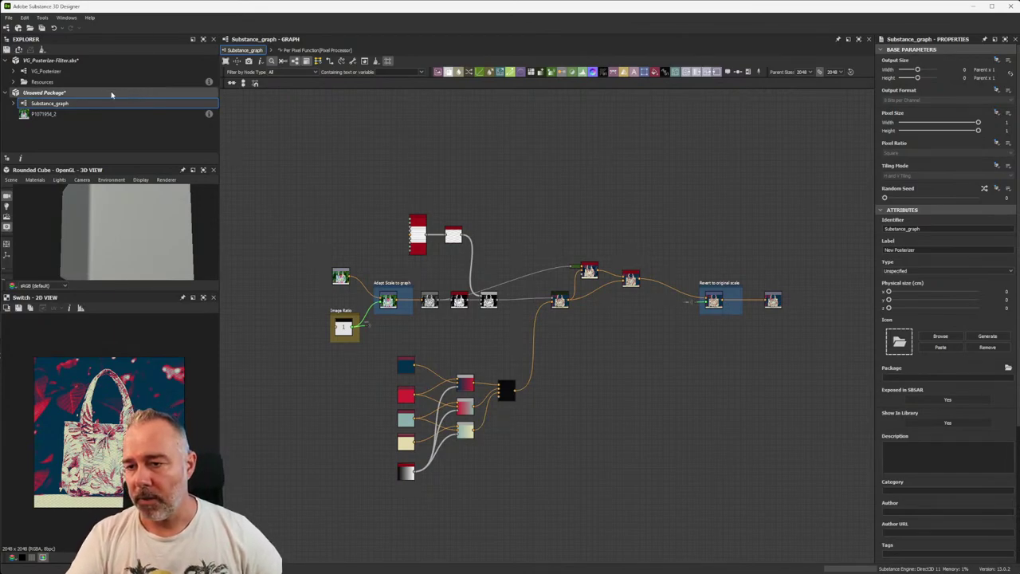
- Publish the package's graph as NewPosterizer.sbsar
left_click(75, 94)
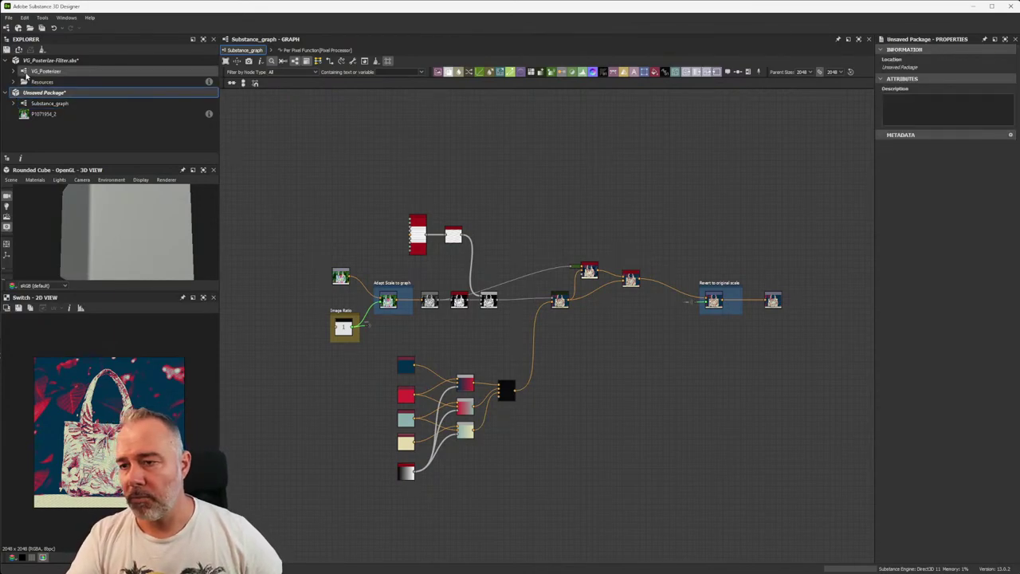
left_click(19, 49)
left_click(46, 61)
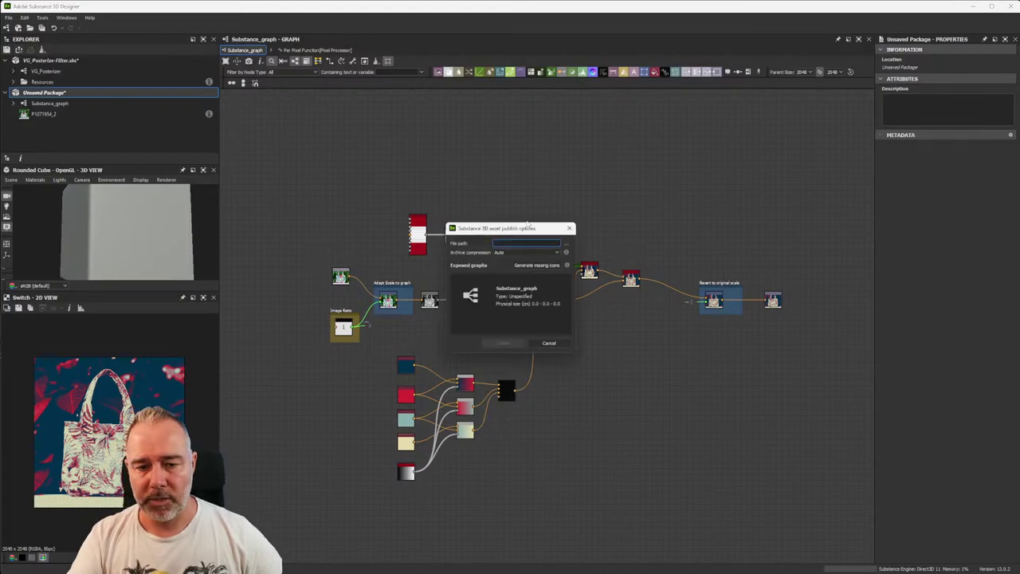
left_click(568, 244)
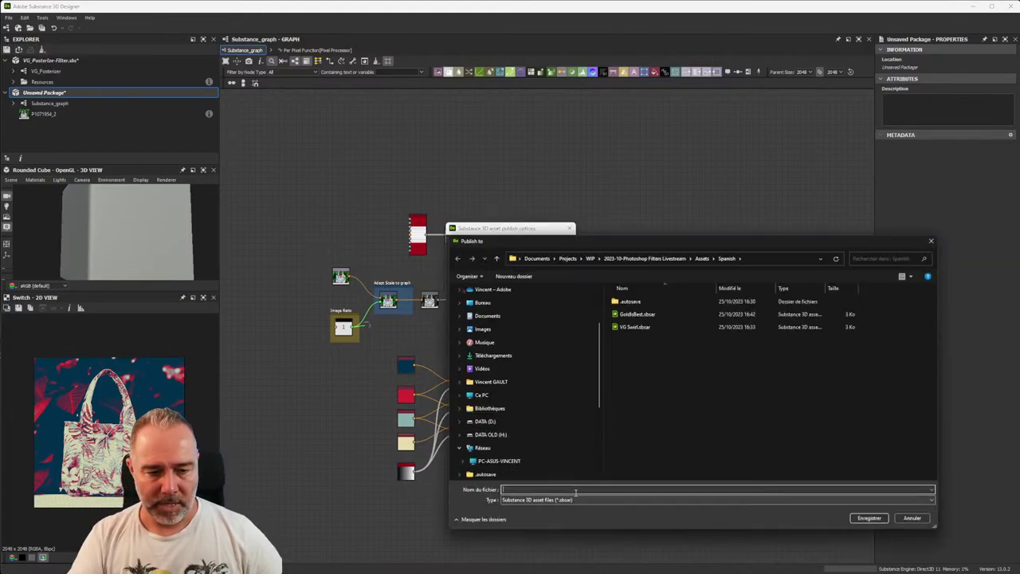
type("New")
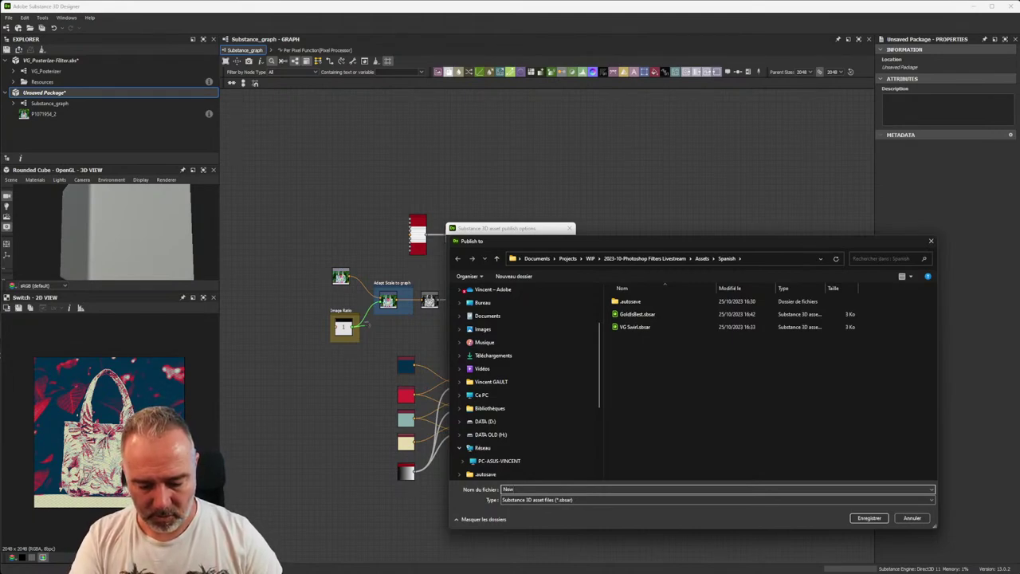
type("Posteriz")
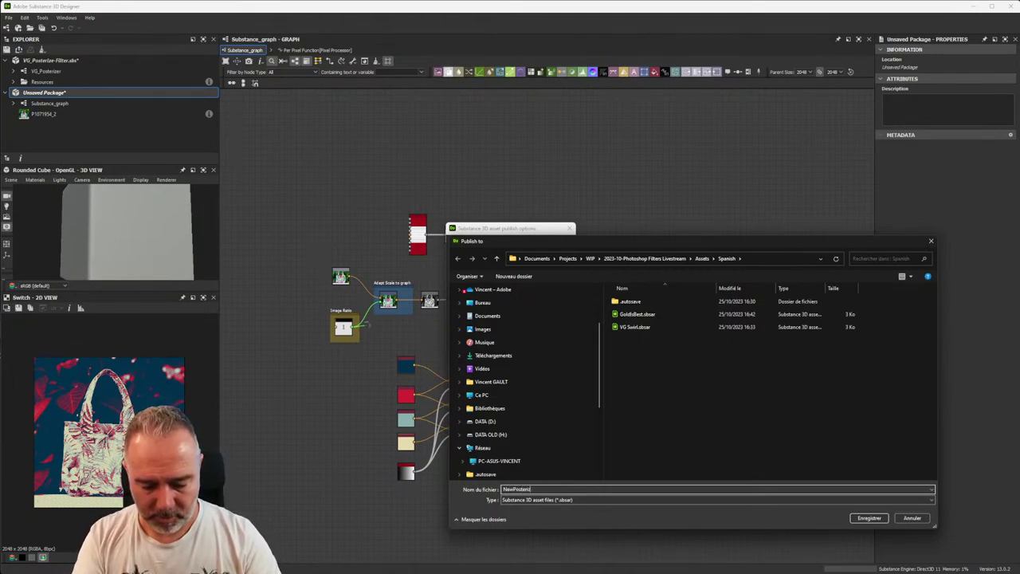
type("er")
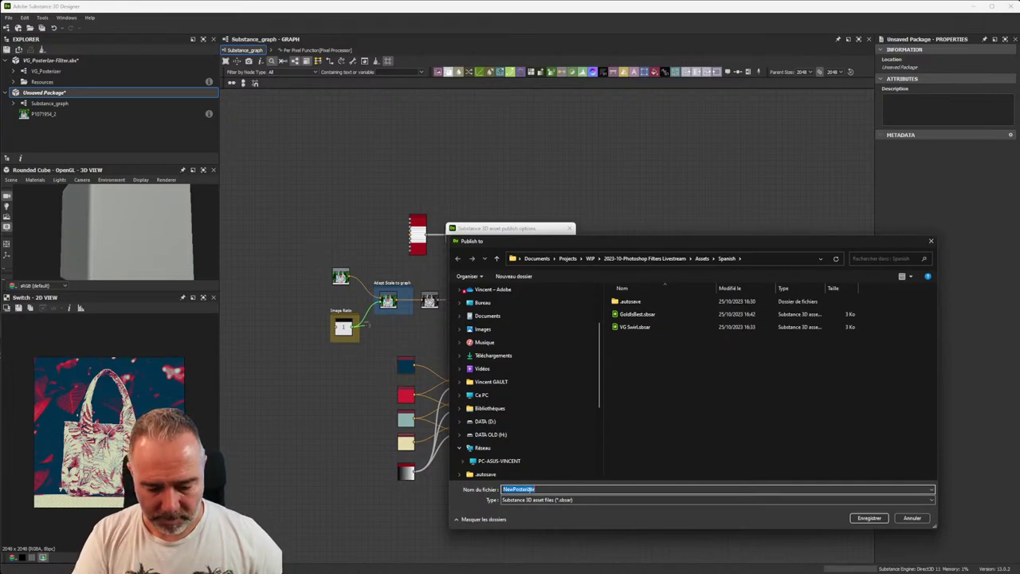
left_click(870, 518)
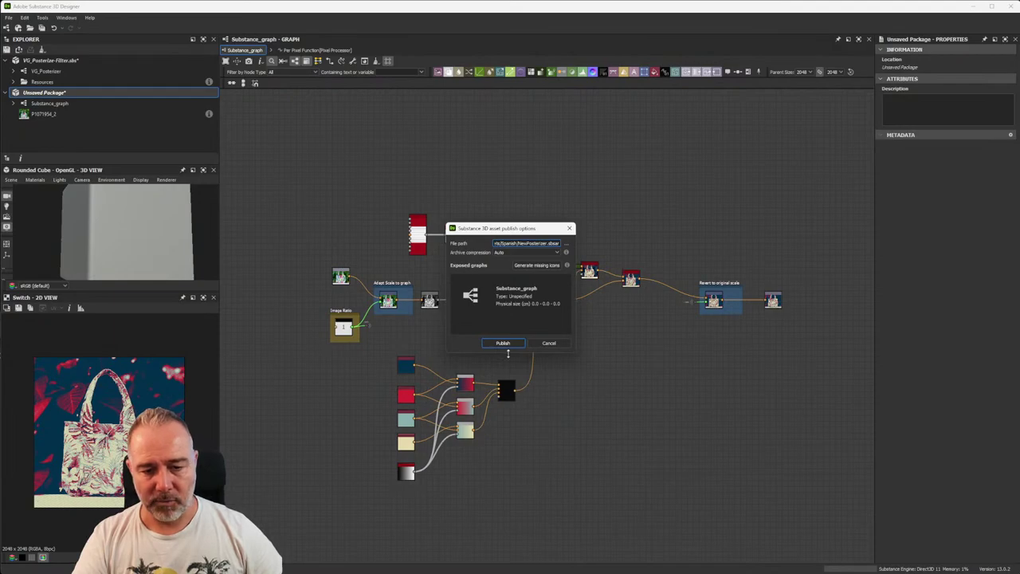
left_click(504, 344)
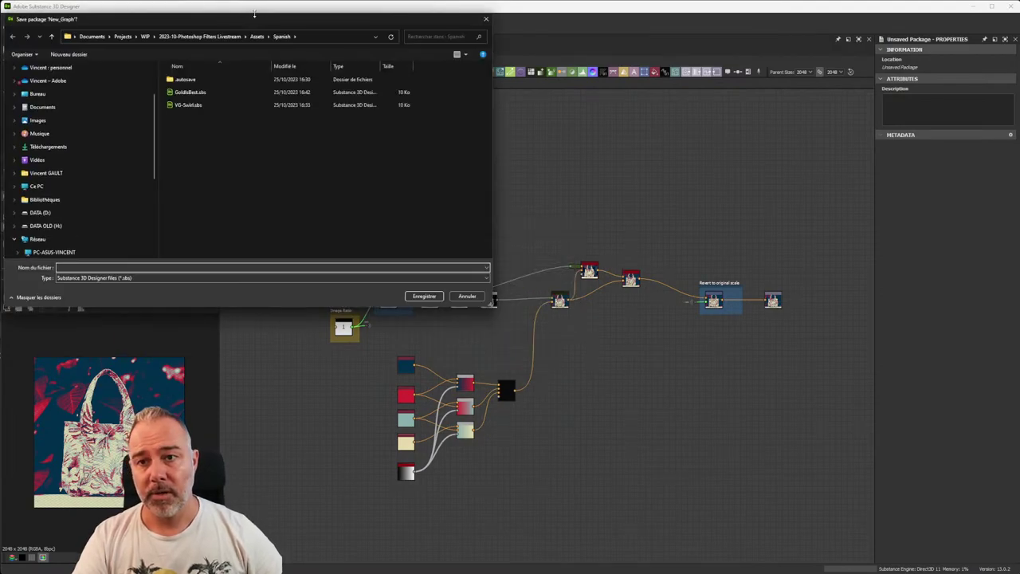
- Save the package as NewPosterizer.sbs
left_click_drag(438, 20, 747, 141)
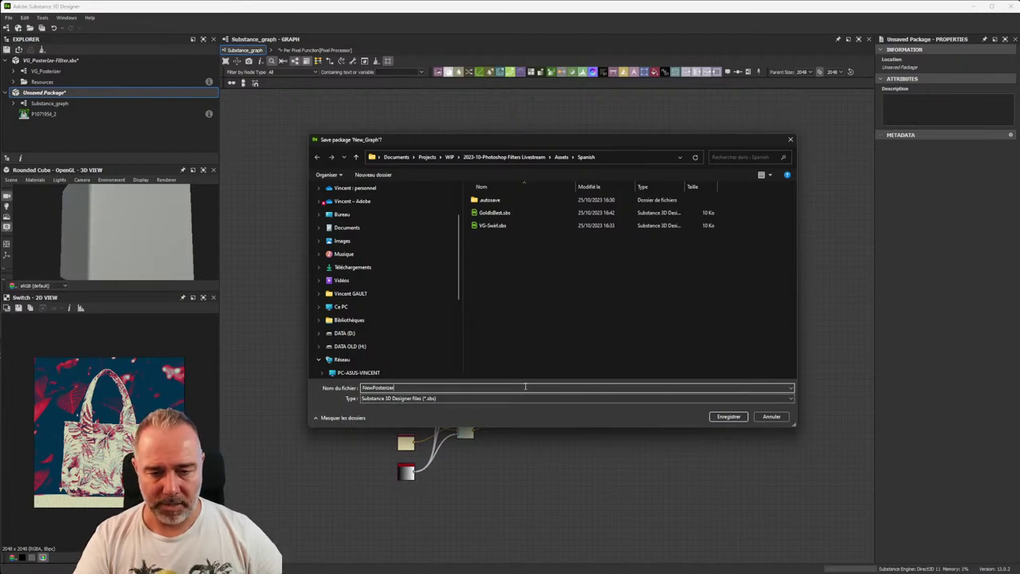
left_click(729, 417)
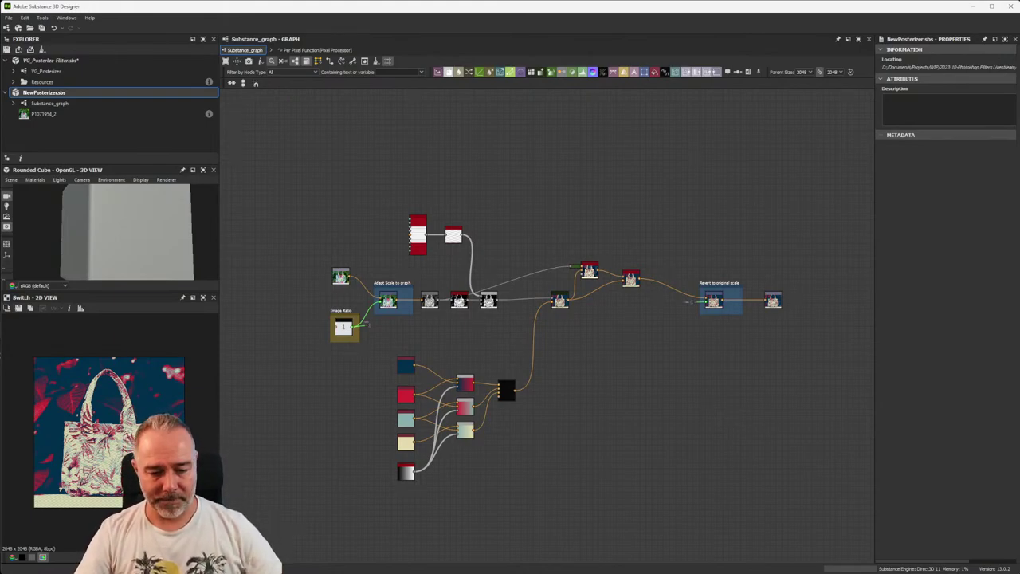
left_click(590, 568)
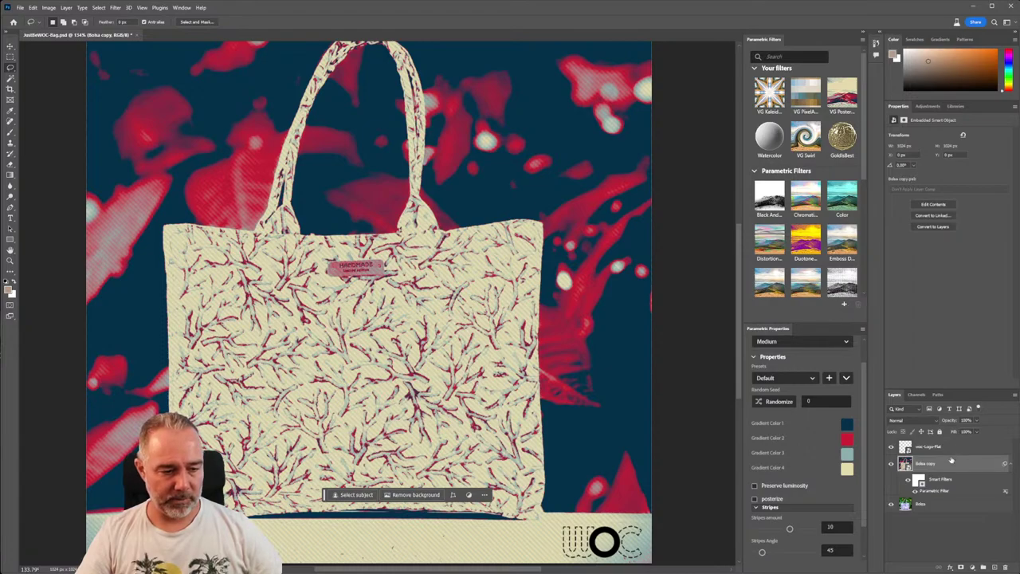
- Delete the old filtered layer, load NewPosterizer.sbsar into Parametric Filters, and apply it to the bag
key("Delete")
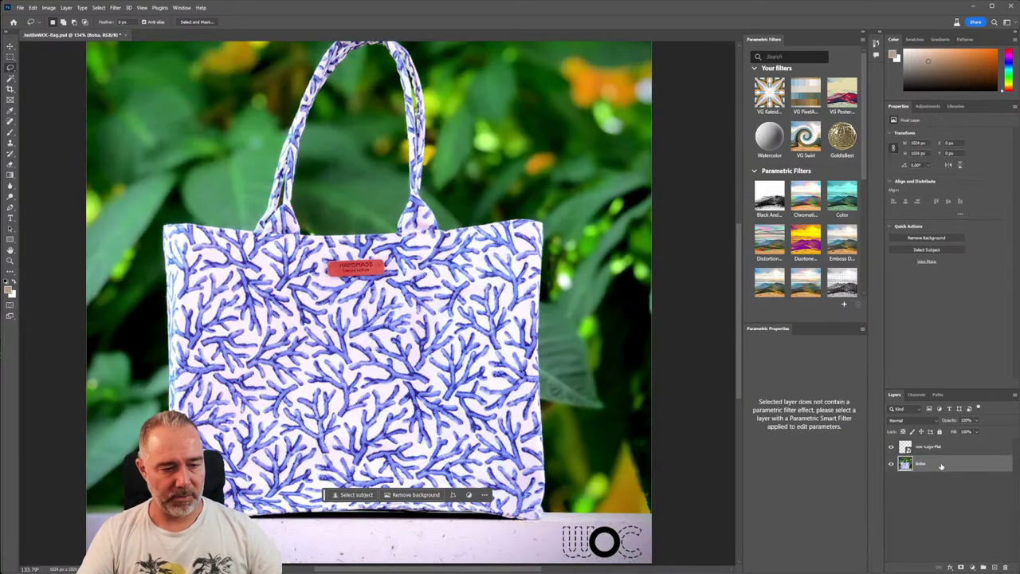
left_click(845, 306)
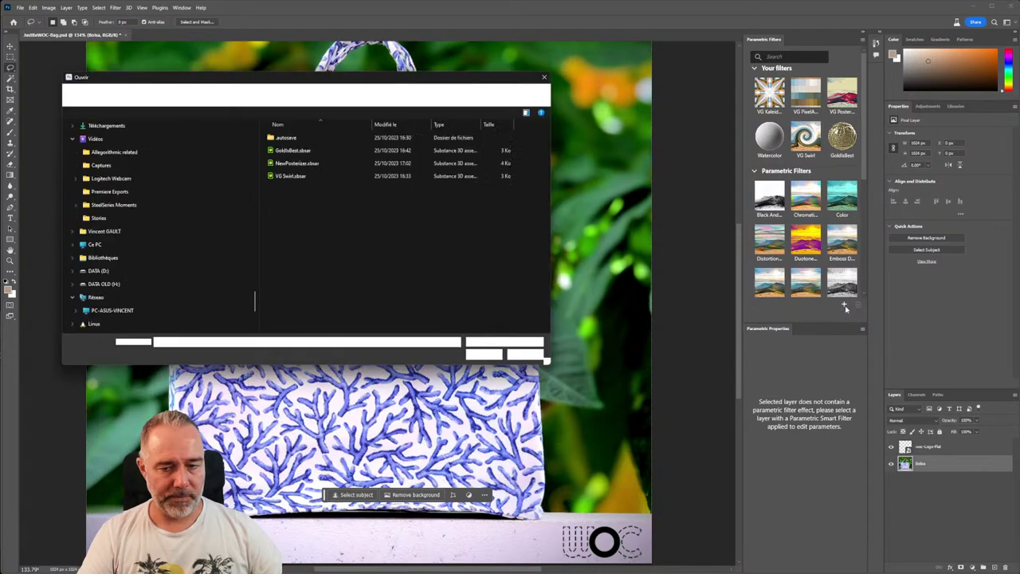
left_click(300, 165)
left_click(484, 354)
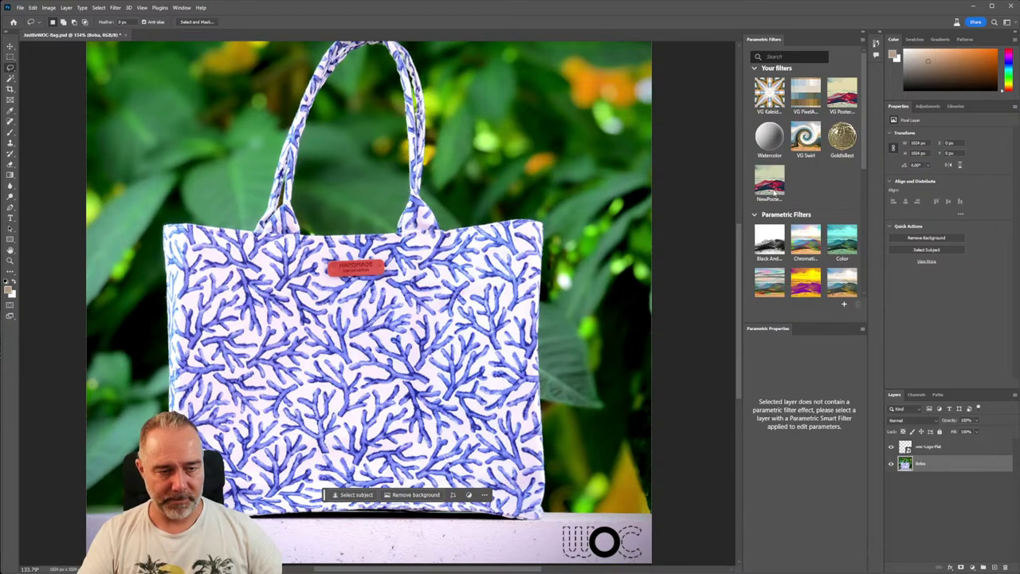
left_click(770, 182)
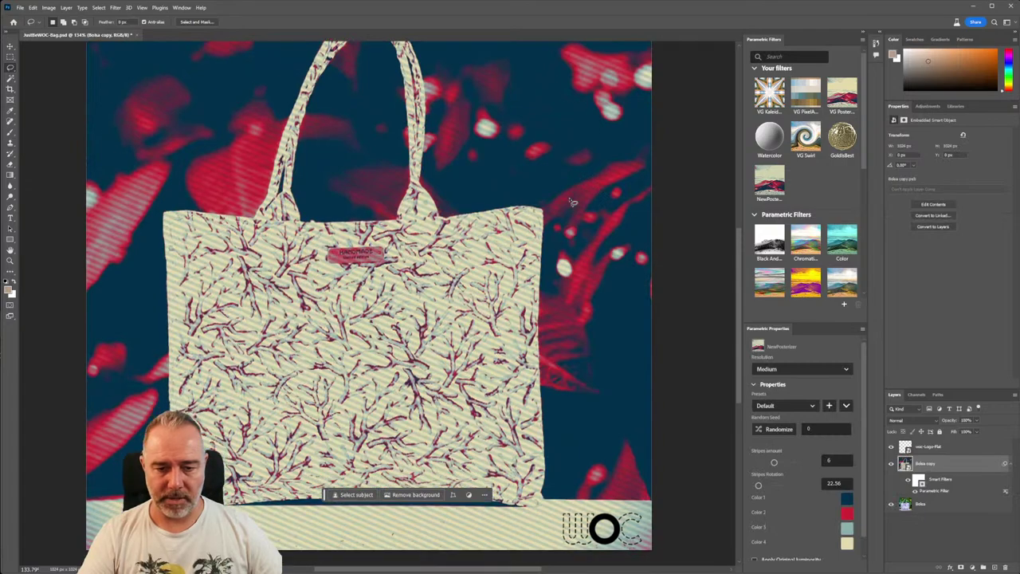
- Set 10 stripes at 195 rotation, a dark green Color 1, and enable Apply Original luminosity
left_click(767, 463)
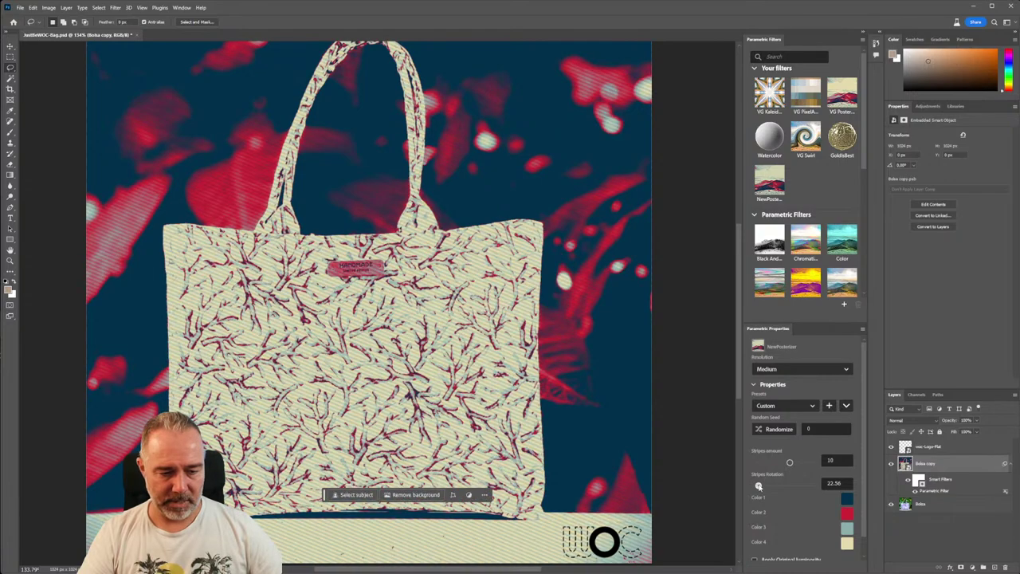
left_click_drag(769, 487, 770, 487)
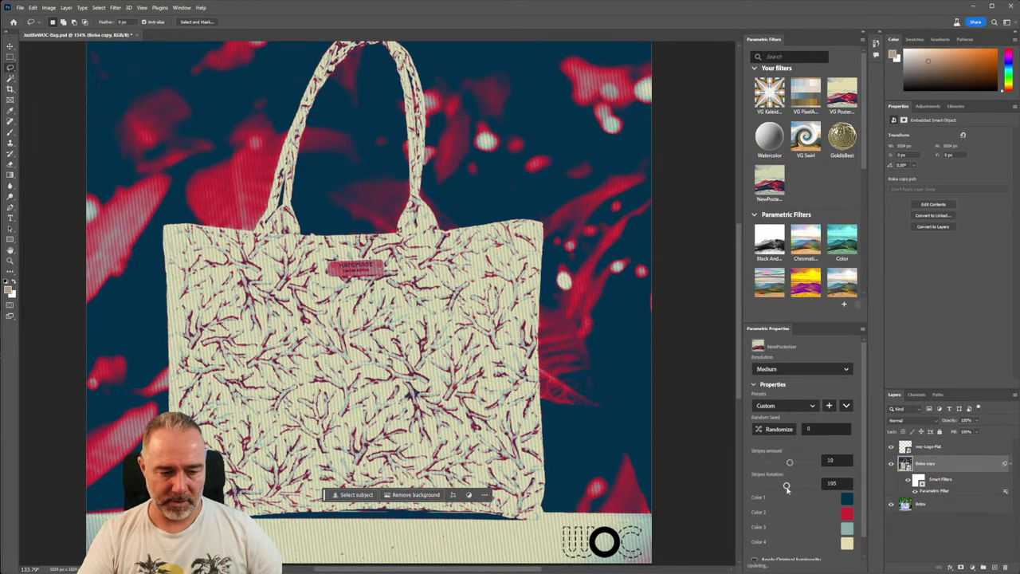
scroll(786, 481, "down", 1)
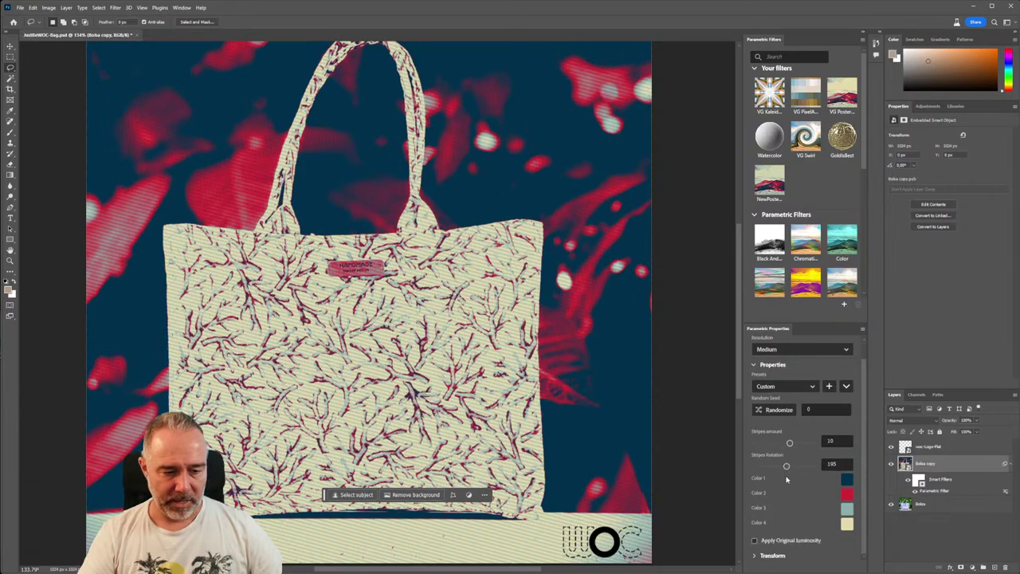
left_click(847, 481)
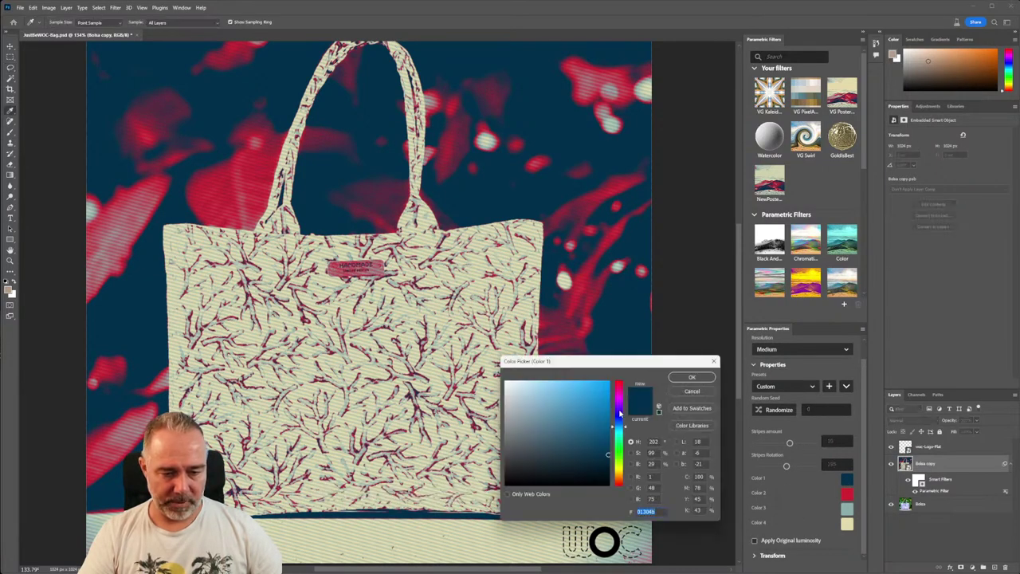
left_click_drag(620, 415, 624, 441)
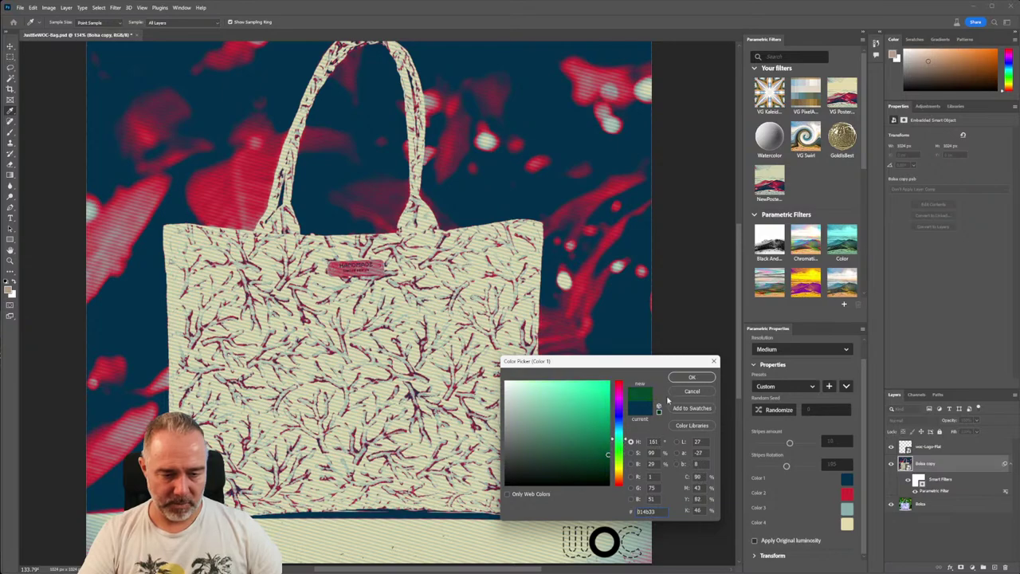
left_click(692, 377)
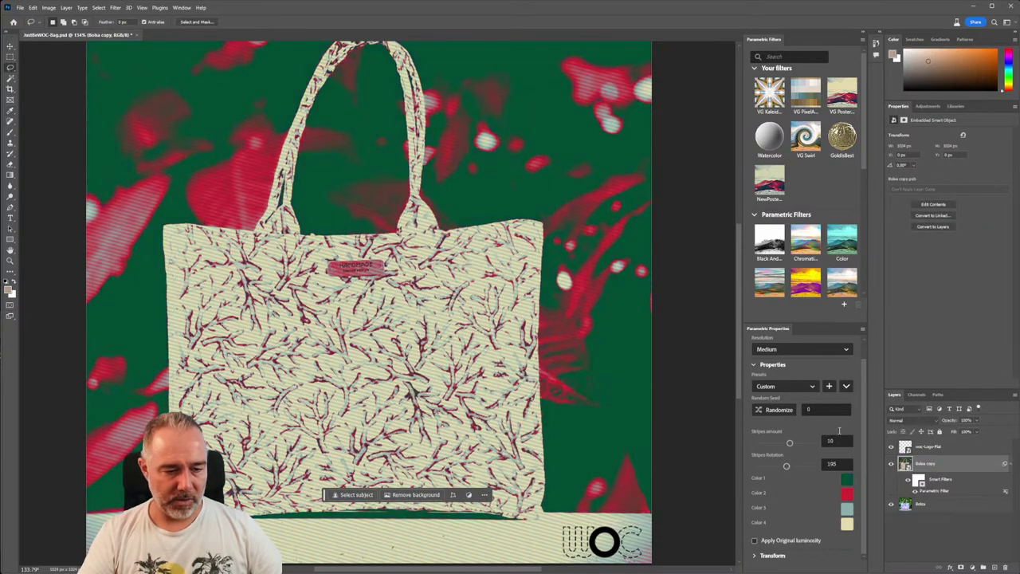
left_click(755, 541)
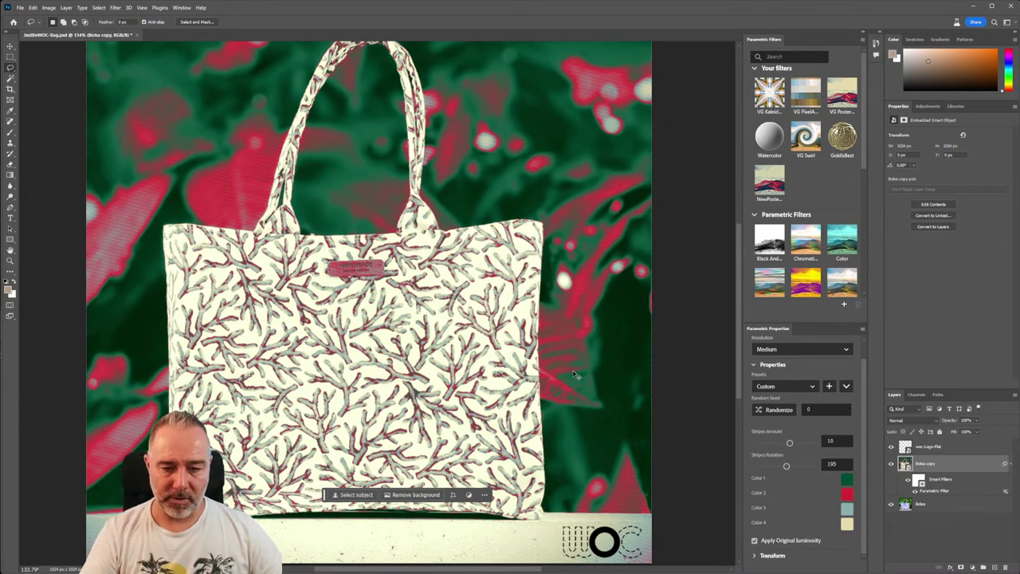
scroll(629, 366, "down", 5, "alt")
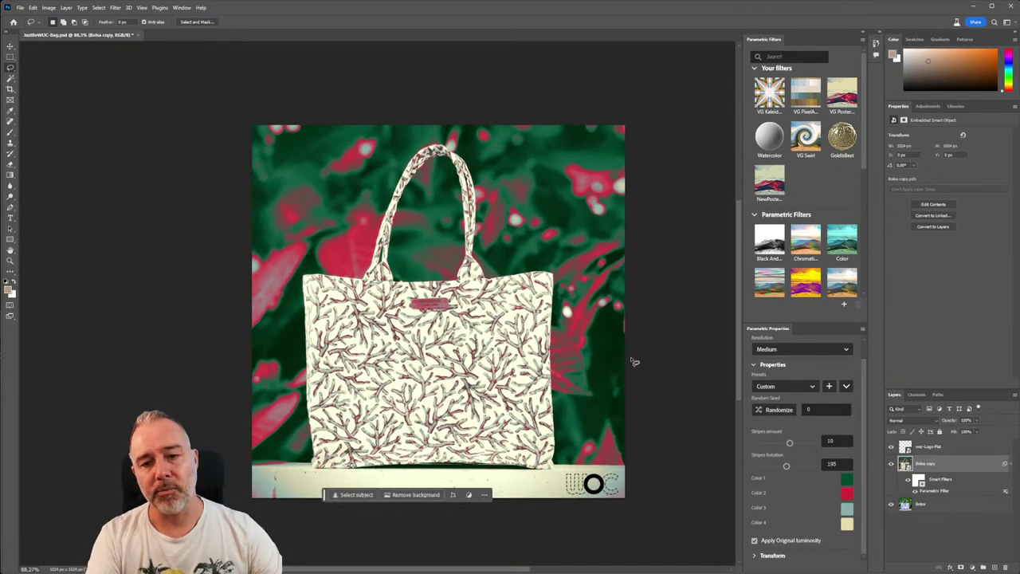